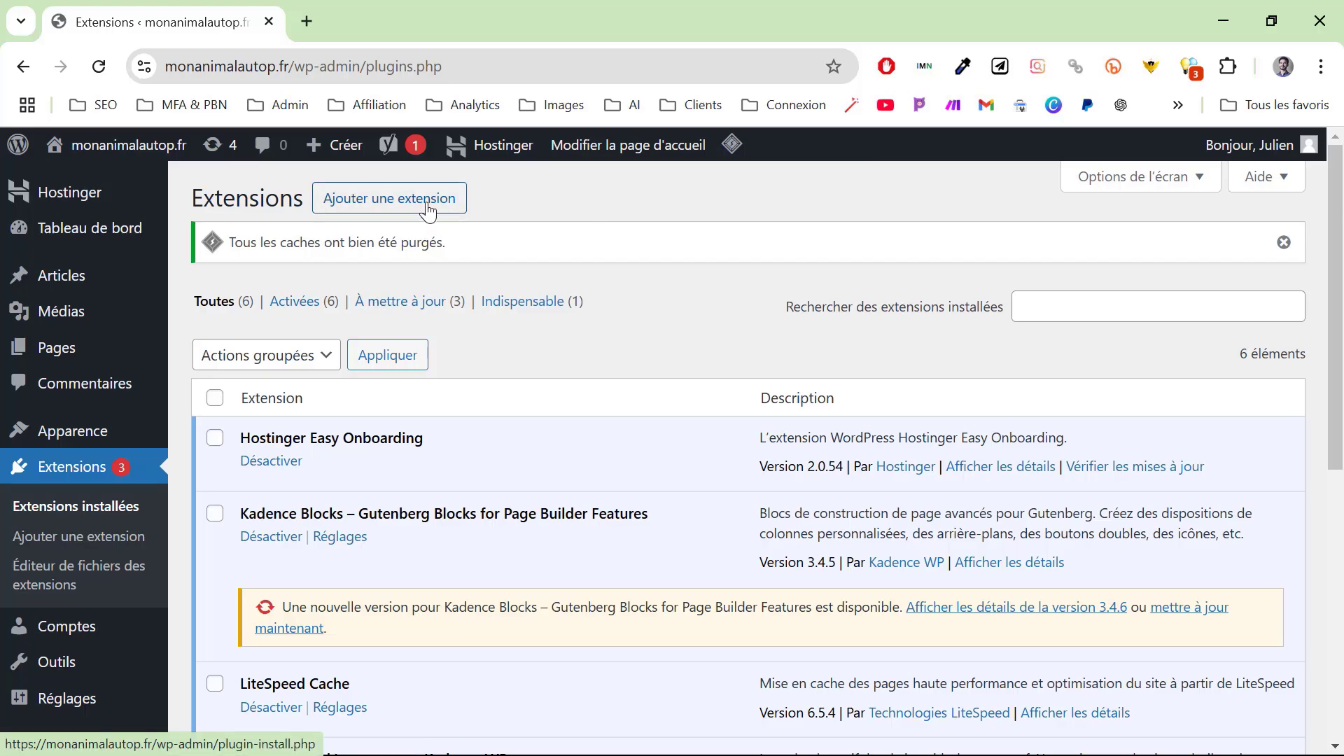
Open the page for adding extensions and search the directory for Easy Table of Contents.
{"action": "left_click", "coordinate": [428, 208]}
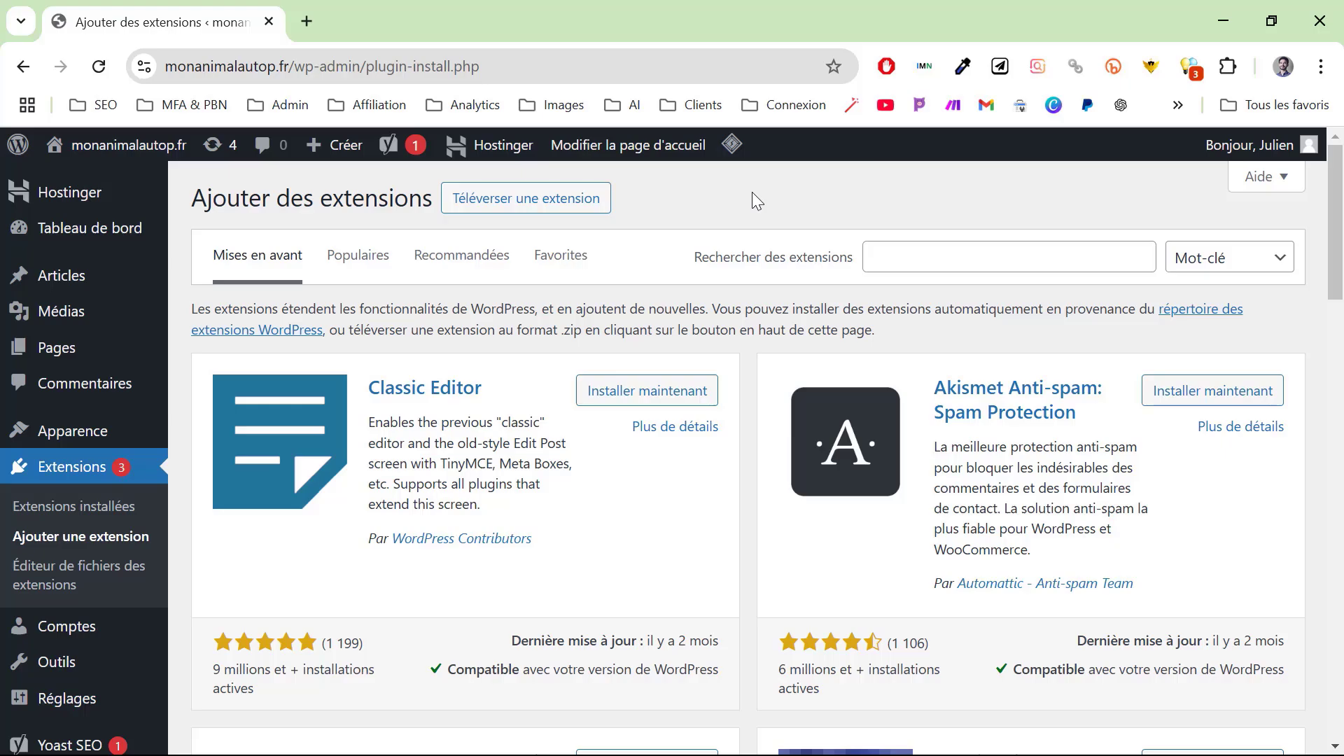
{"action": "left_click", "coordinate": [945, 256]}
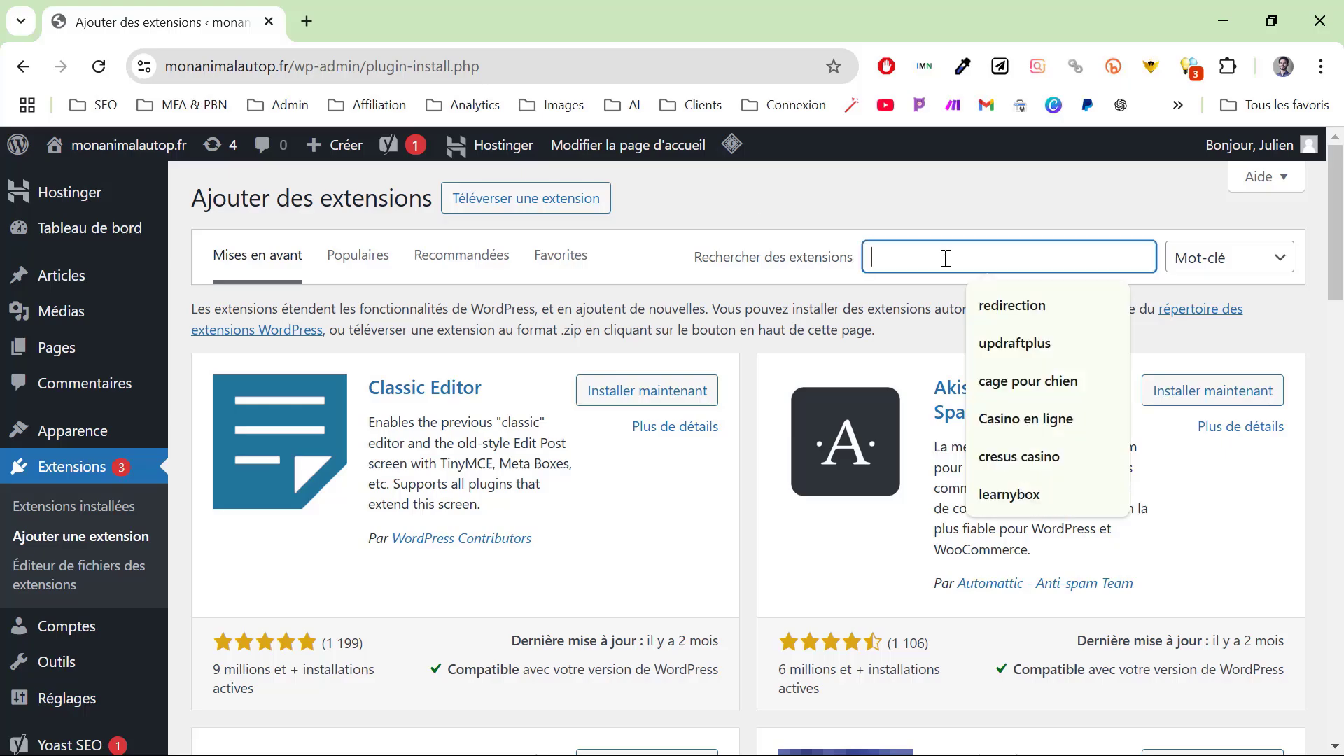
{"action": "type", "text": "Easy Table of Contents"}
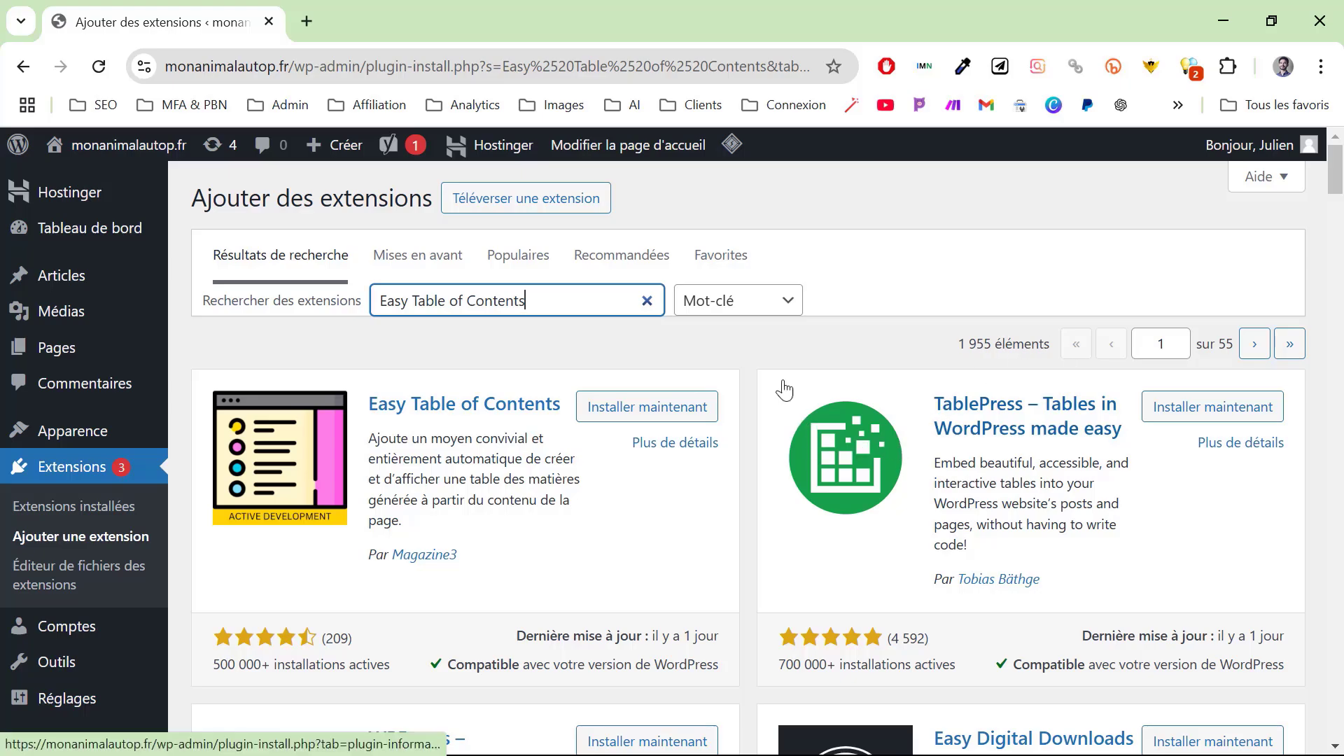
{"action": "left_click", "coordinate": [724, 342]}
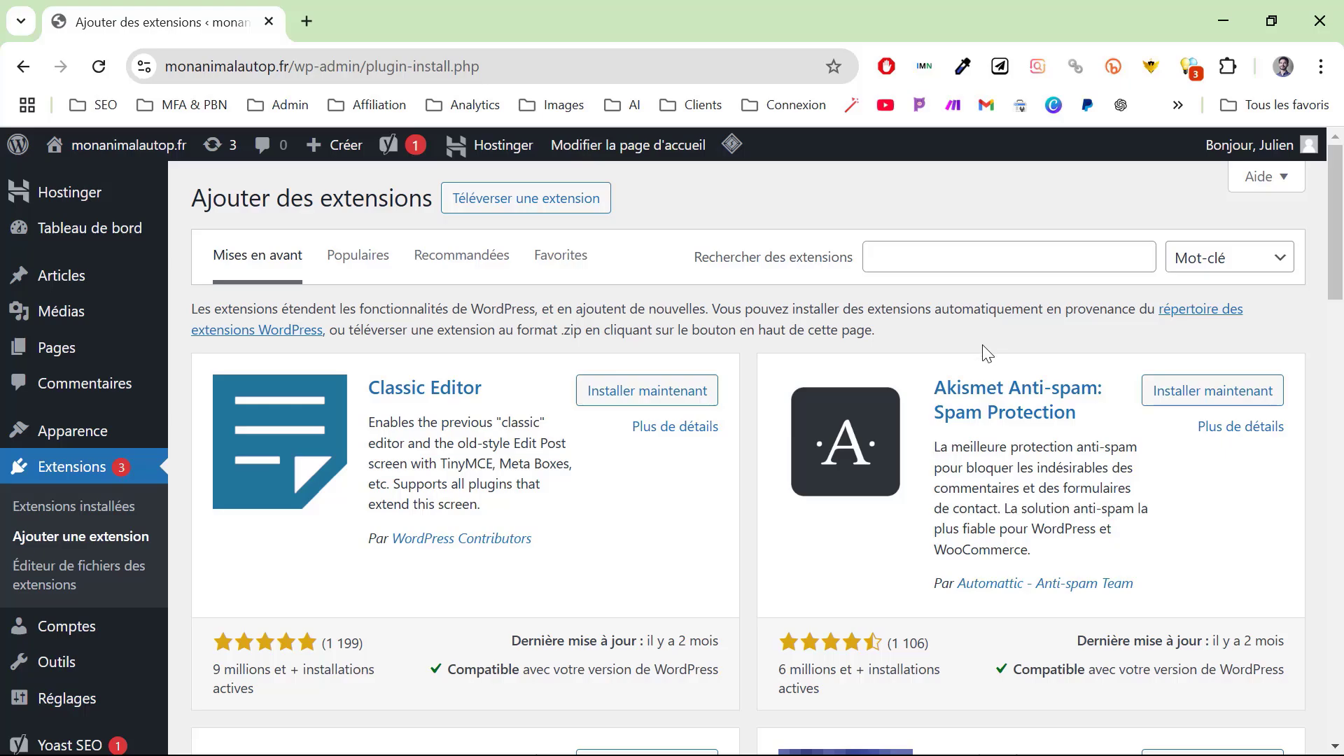
Search the extension directory for Instant Images and install the Instant Images one-click image upload plugin.
{"action": "left_click", "coordinate": [968, 253]}
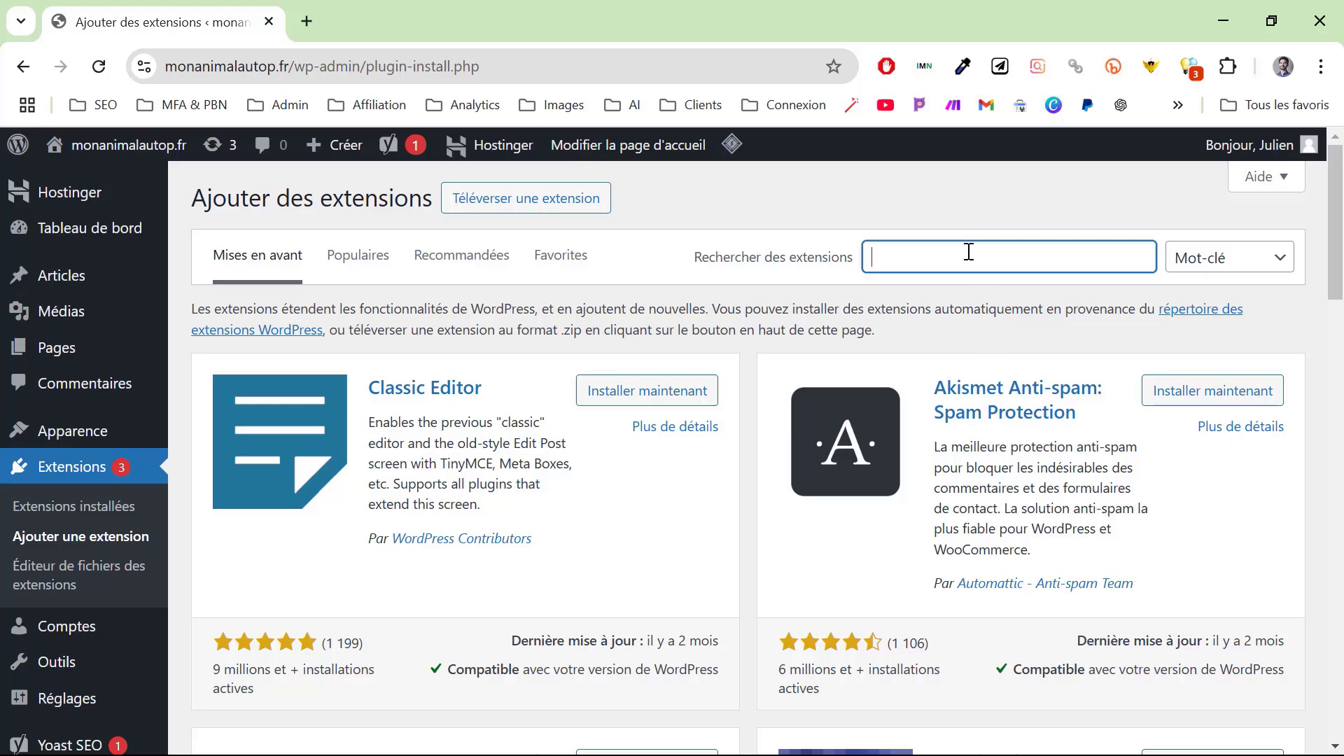
{"action": "type", "text": "Instant Images"}
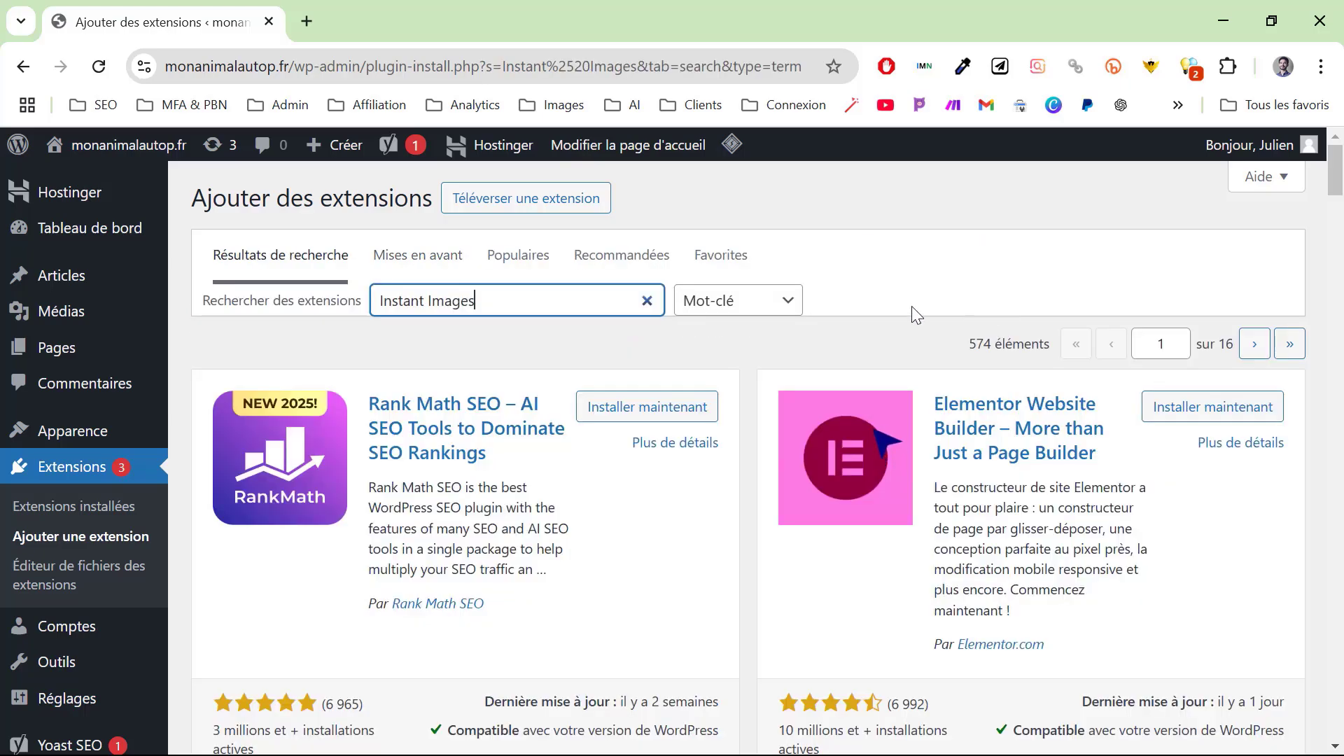
{"action": "scroll", "coordinate": [858, 323], "scroll_direction": "down", "scroll_amount": 1}
{"action": "scroll", "coordinate": [859, 334], "scroll_direction": "down", "scroll_amount": 5}
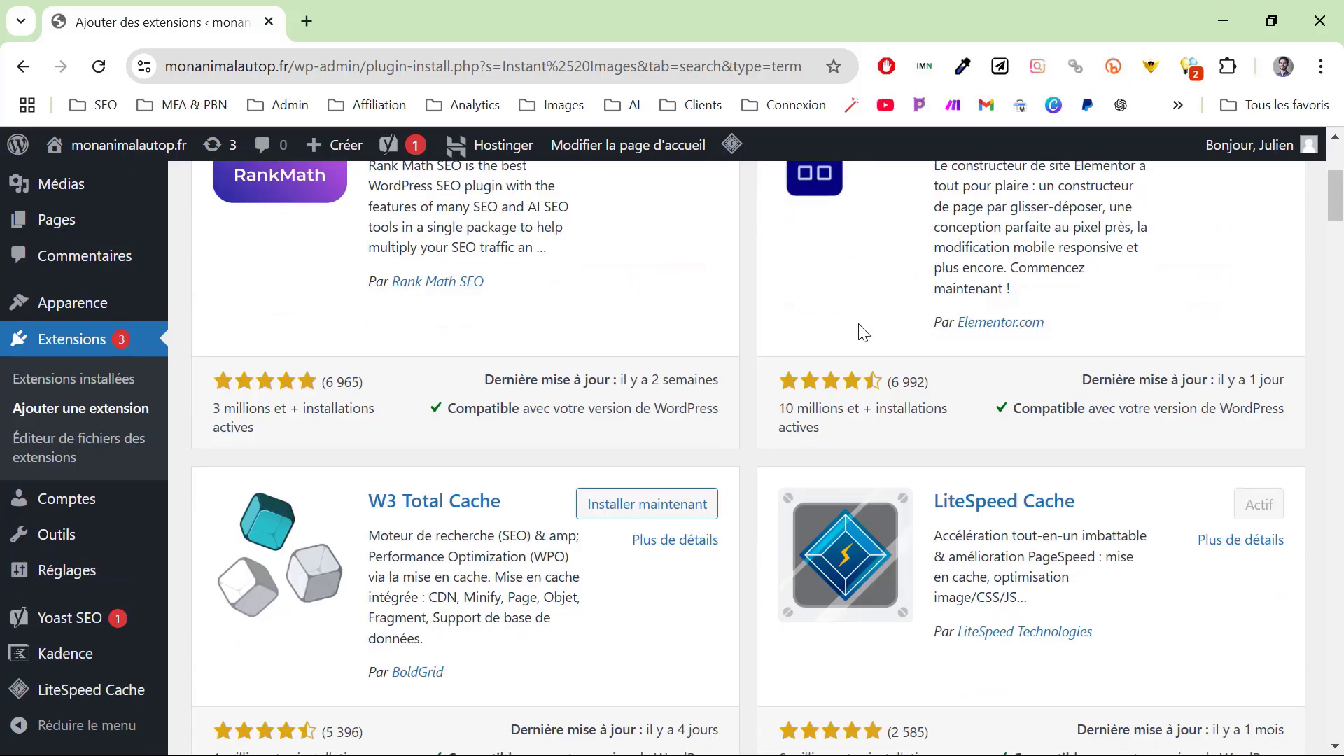
{"action": "scroll", "coordinate": [859, 333], "scroll_direction": "down", "scroll_amount": 7}
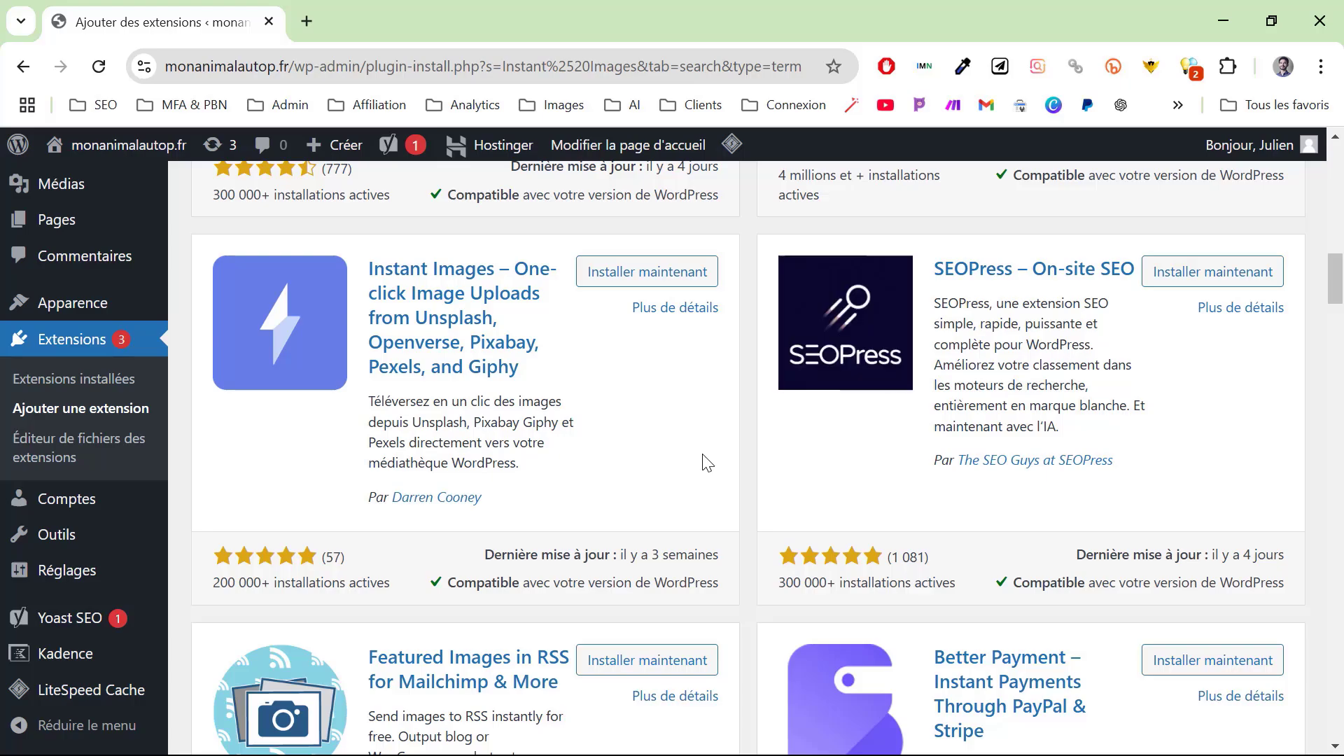
{"action": "left_click", "coordinate": [661, 277]}
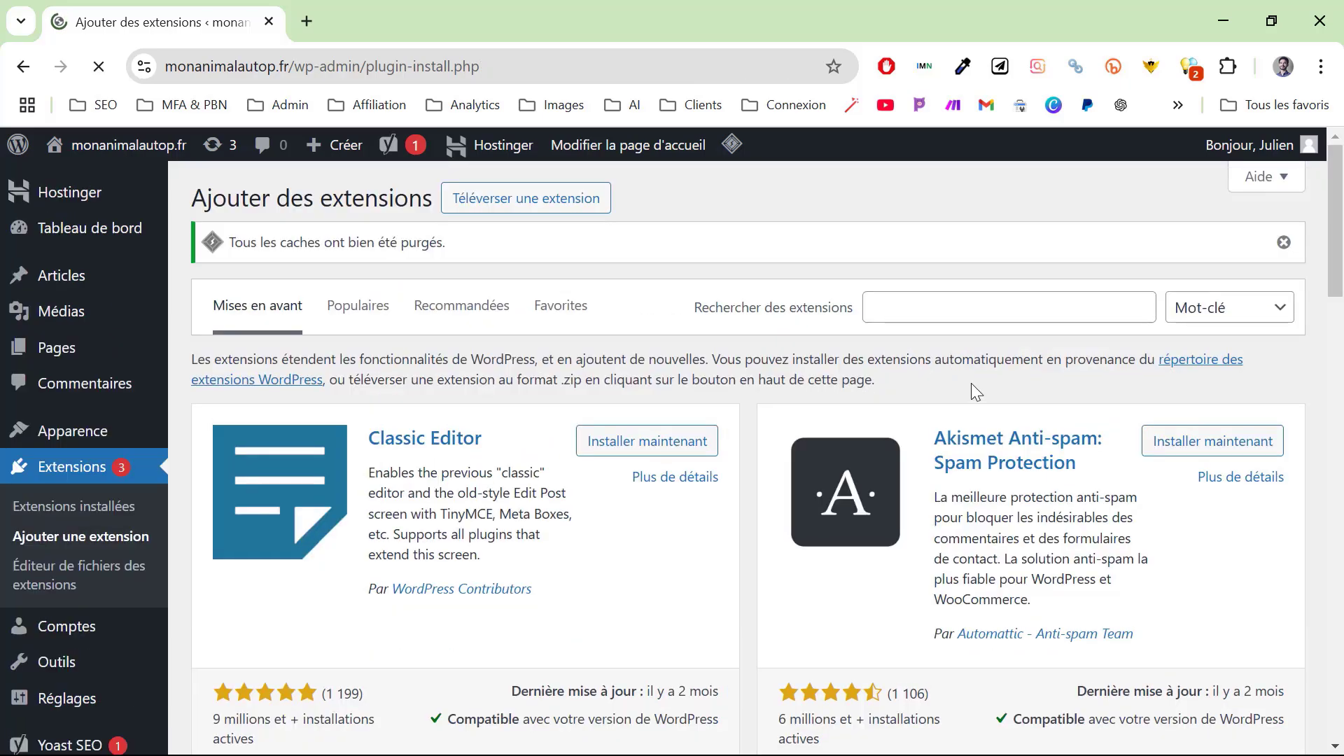
Search the extension directory for Ad Inserter and install the Ad Inserter – Ad Manager et AdSense Ads plugin.
{"action": "left_click", "coordinate": [946, 313]}
{"action": "type", "text": "Ad Inserter"}
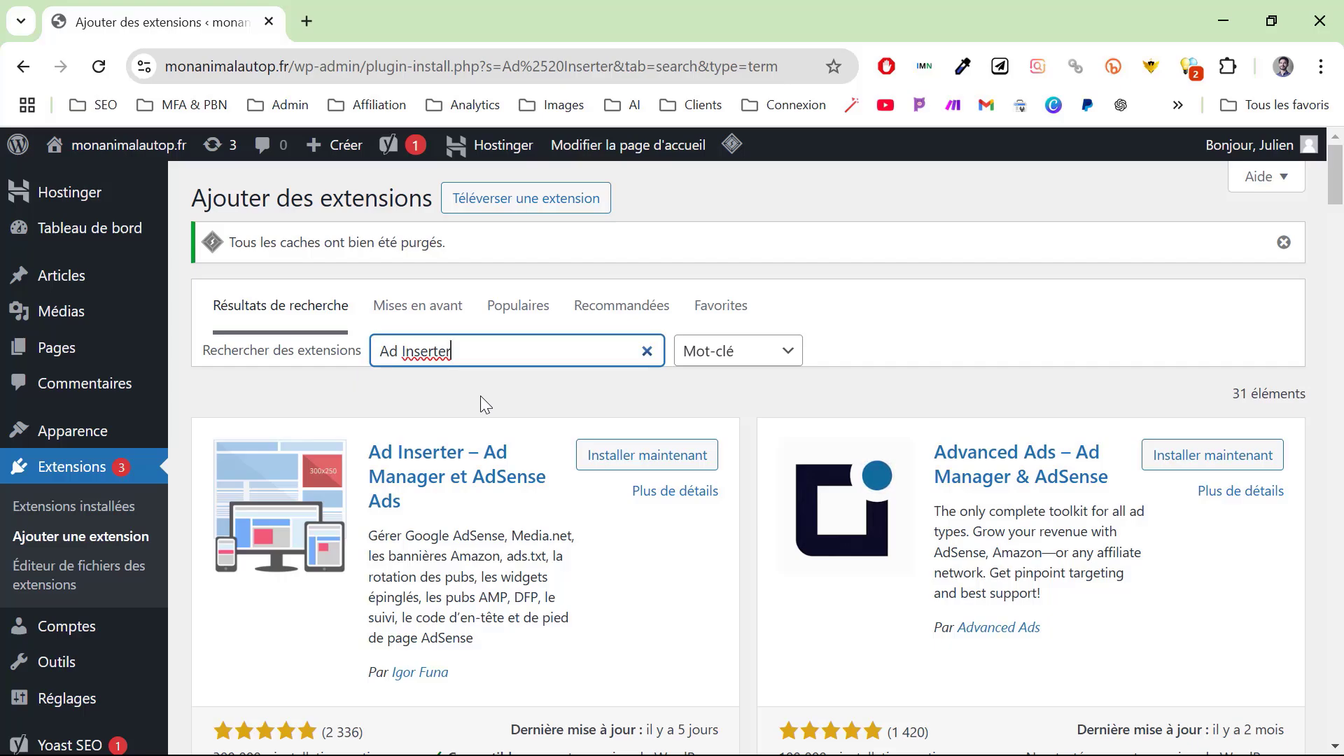
{"action": "left_click", "coordinate": [641, 456]}
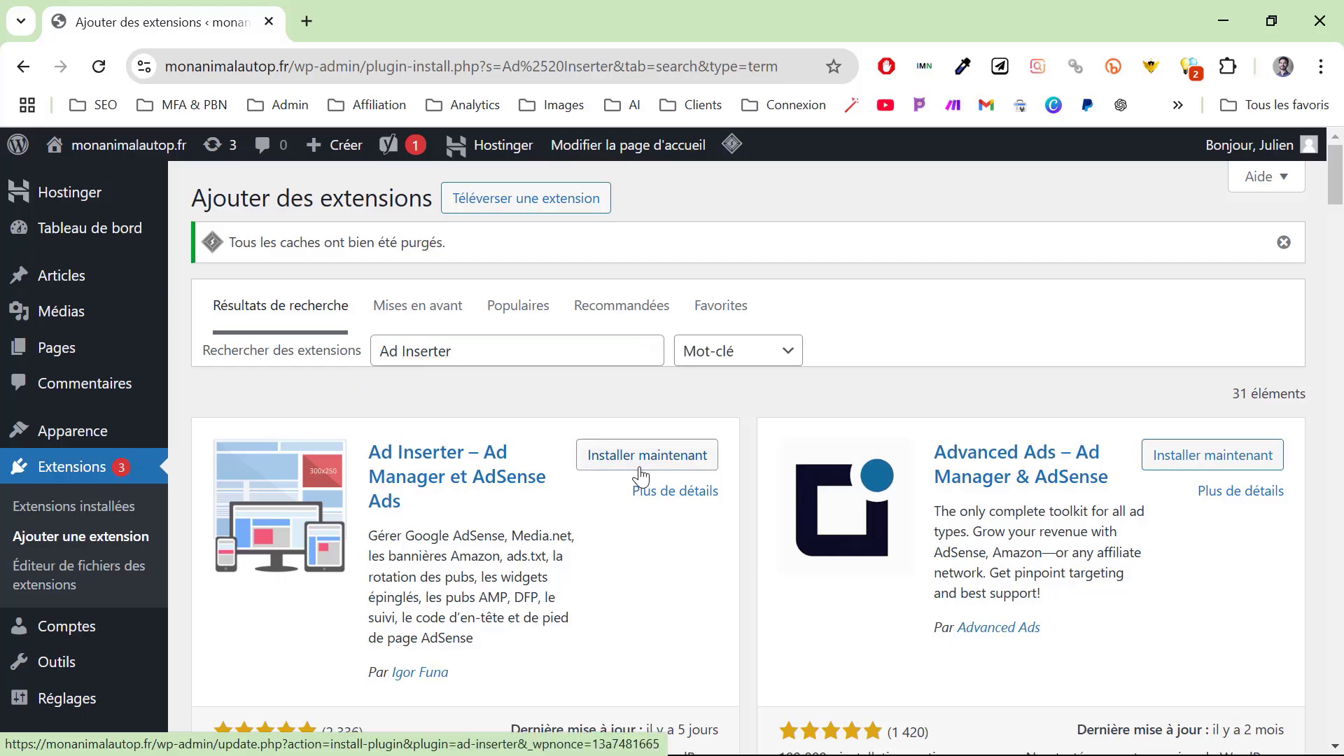
Replace the extension search with CookieYes and install the CookieYes cookie banner plugin.
{"action": "triple_click", "coordinate": [506, 350]}
{"action": "type", "text": "CookieYes"}
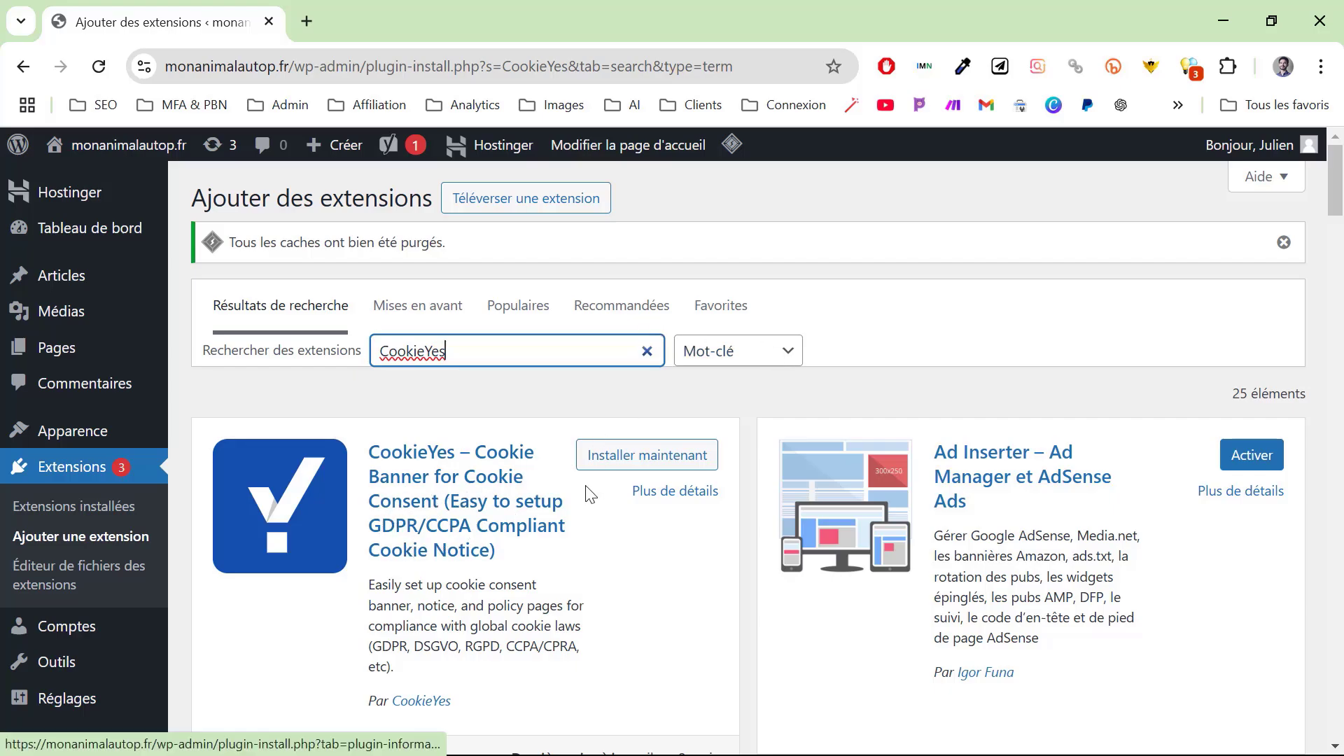
{"action": "left_click", "coordinate": [820, 399]}
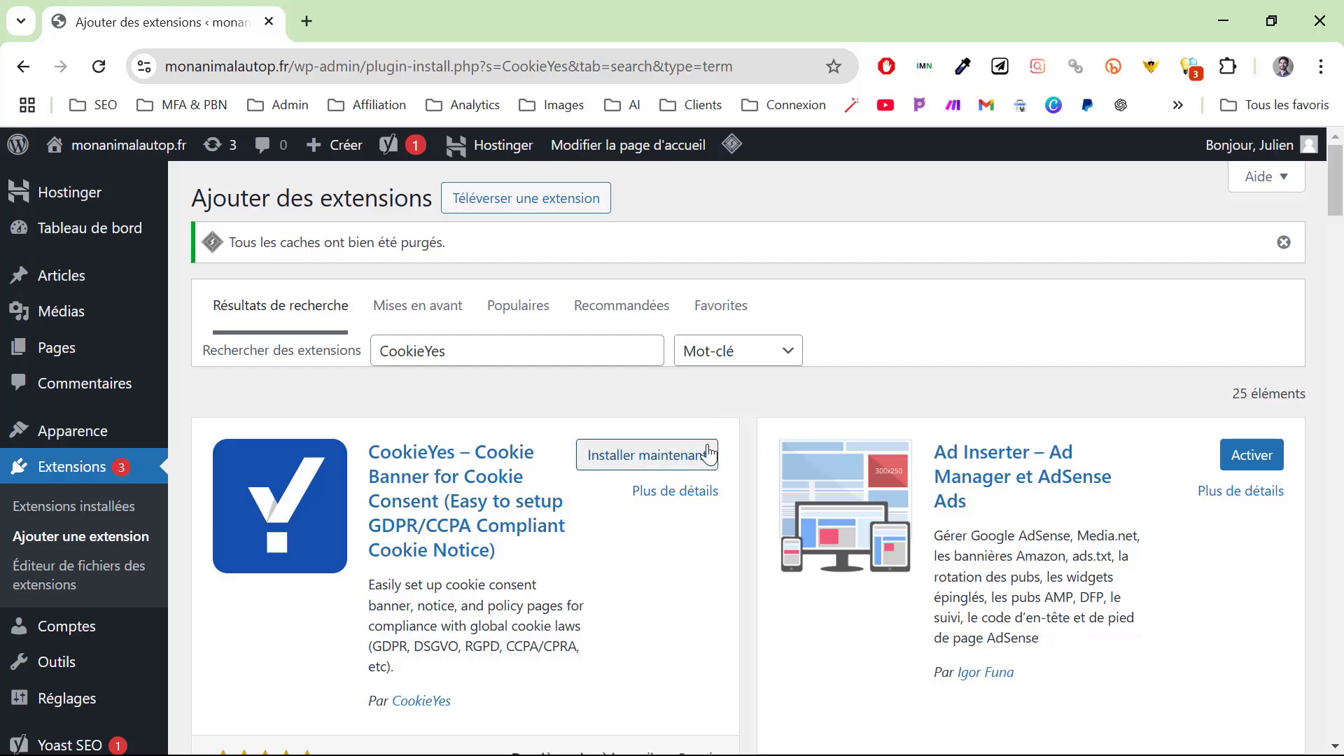
{"action": "left_click", "coordinate": [677, 464]}
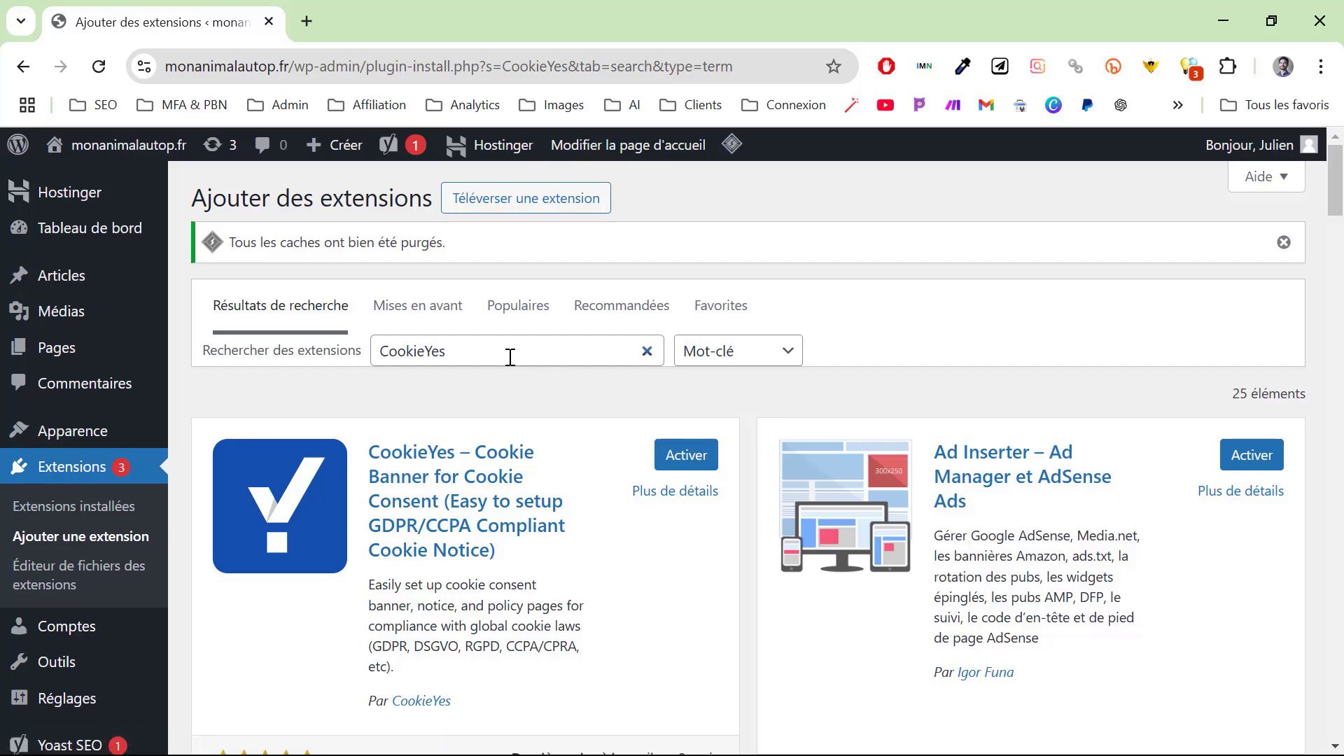
Search the extension directory for Disable XML-RPC and install the plugin named exactly Disable XML-RPC.
{"action": "left_click_drag", "start_coordinate": [507, 351], "coordinate": [228, 396]}
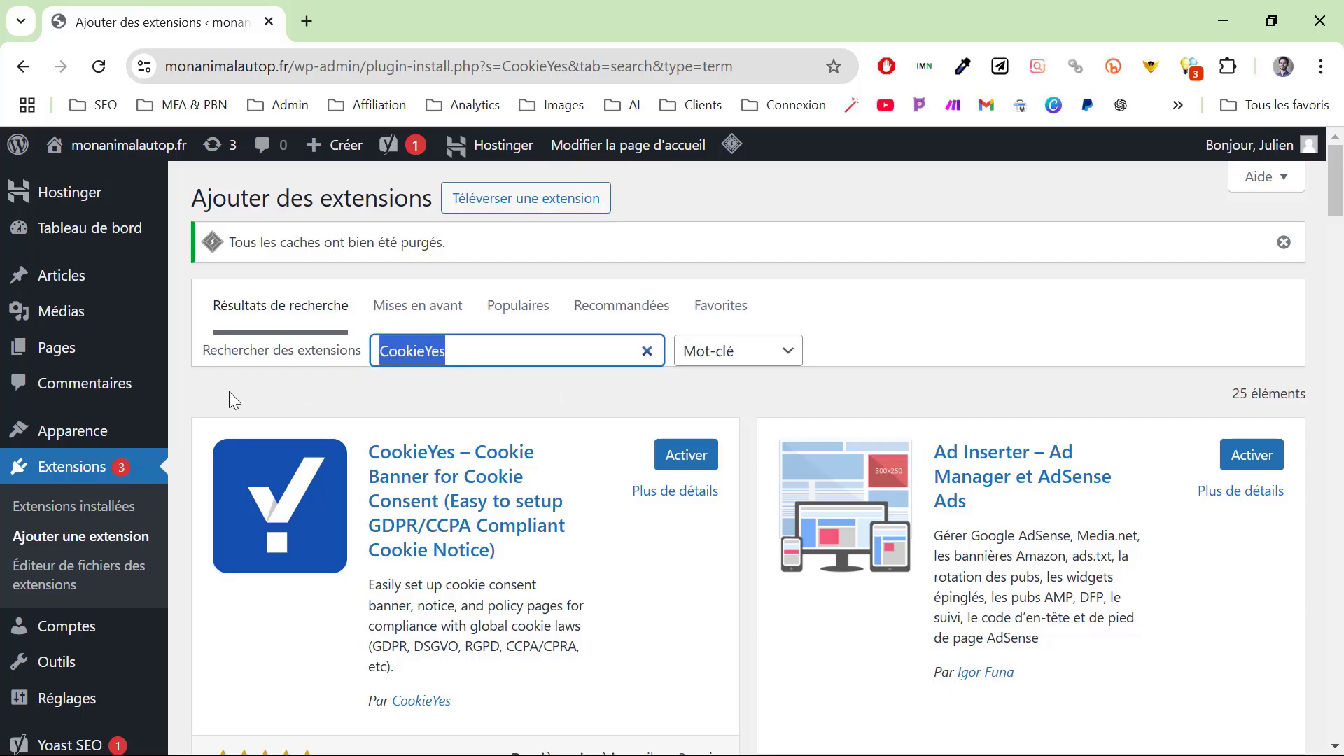
{"action": "type", "text": "Disable XML-RPC"}
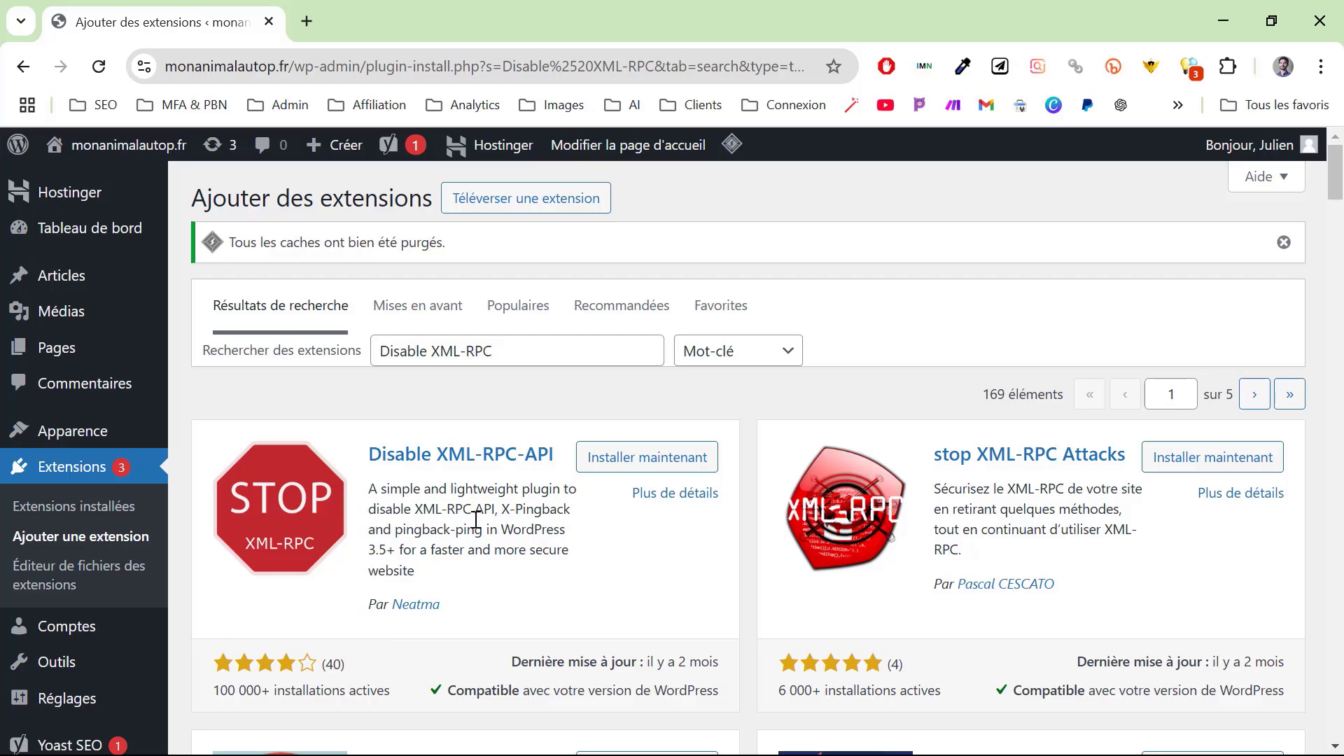
{"action": "scroll", "coordinate": [713, 527], "scroll_direction": "down", "scroll_amount": 8}
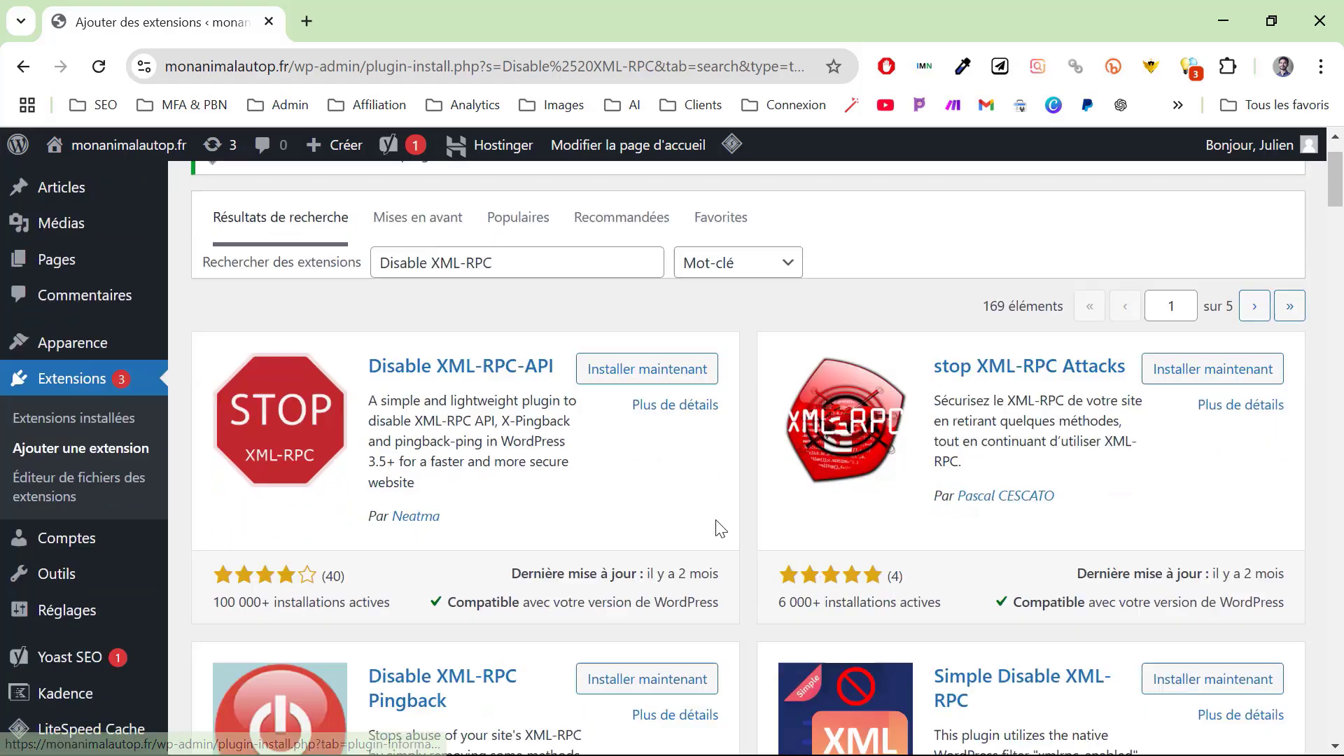
{"action": "scroll", "coordinate": [718, 530], "scroll_direction": "down", "scroll_amount": 15}
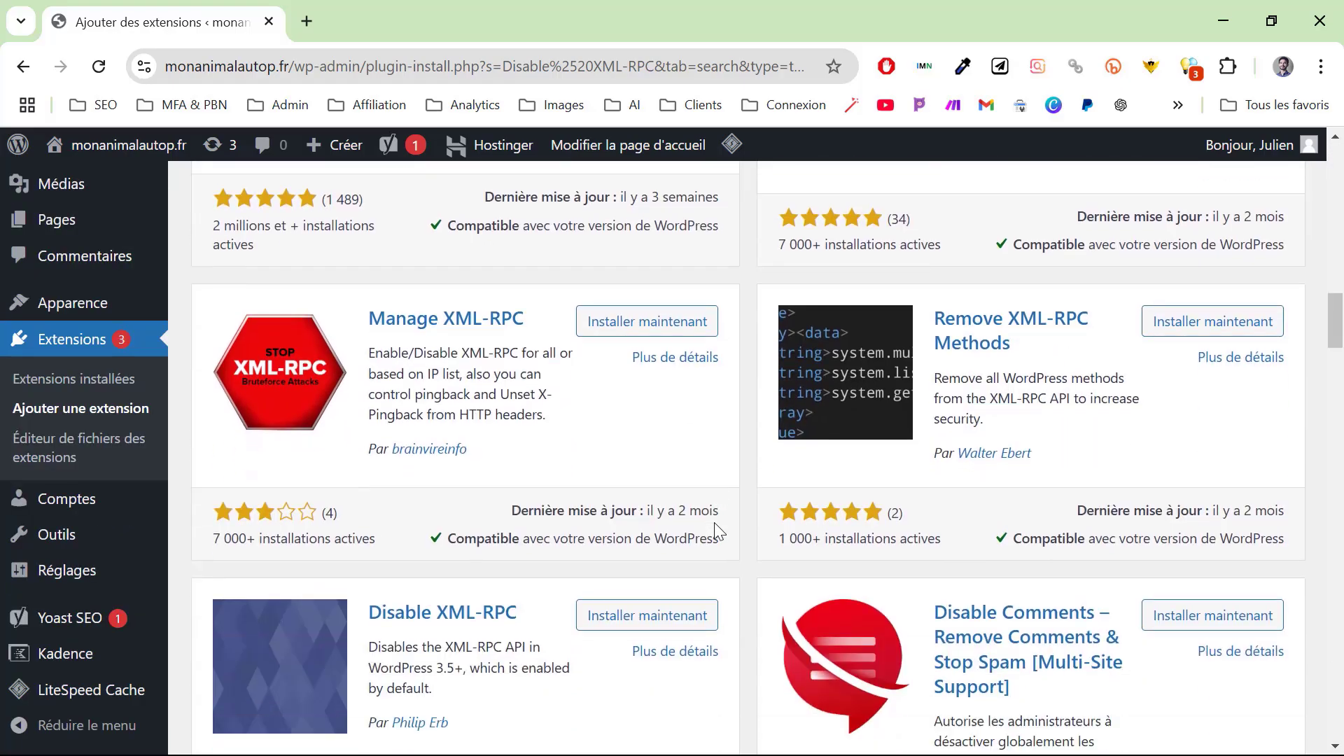
{"action": "scroll", "coordinate": [720, 532], "scroll_direction": "down", "scroll_amount": 2}
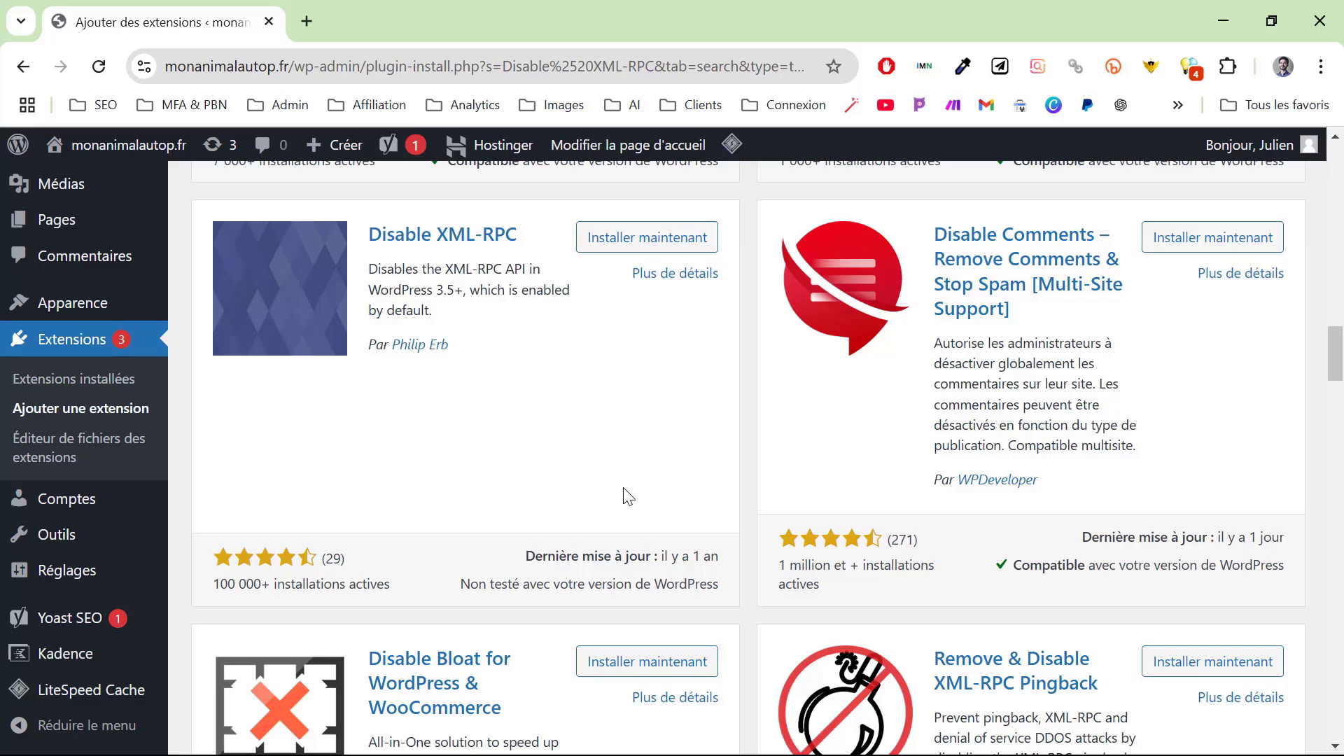
{"action": "left_click", "coordinate": [679, 244]}
Search the extension directory for En-têtes HTTP and install the HTTP Headers plugin.
{"action": "scroll", "coordinate": [560, 441], "scroll_direction": "up", "scroll_amount": 12}
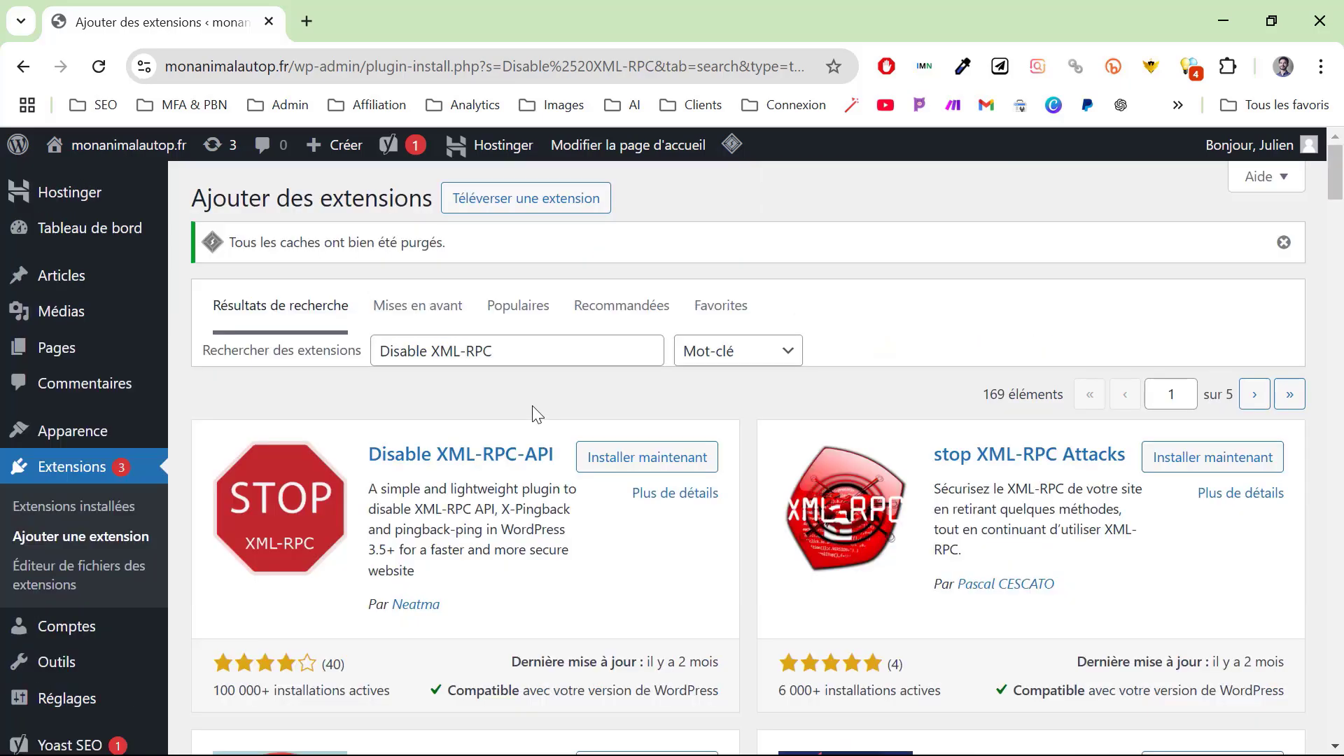
{"action": "triple_click", "coordinate": [533, 345]}
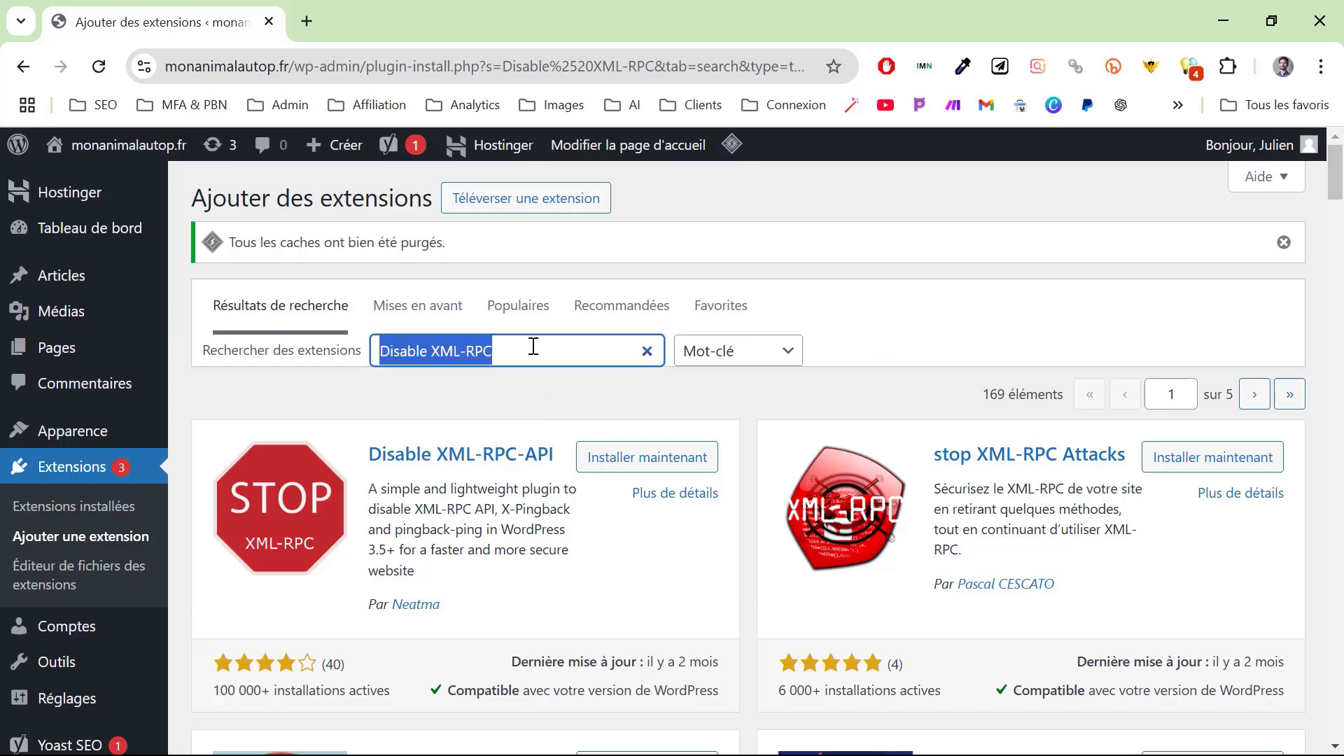
{"action": "type", "text": "En-têtes HTTP"}
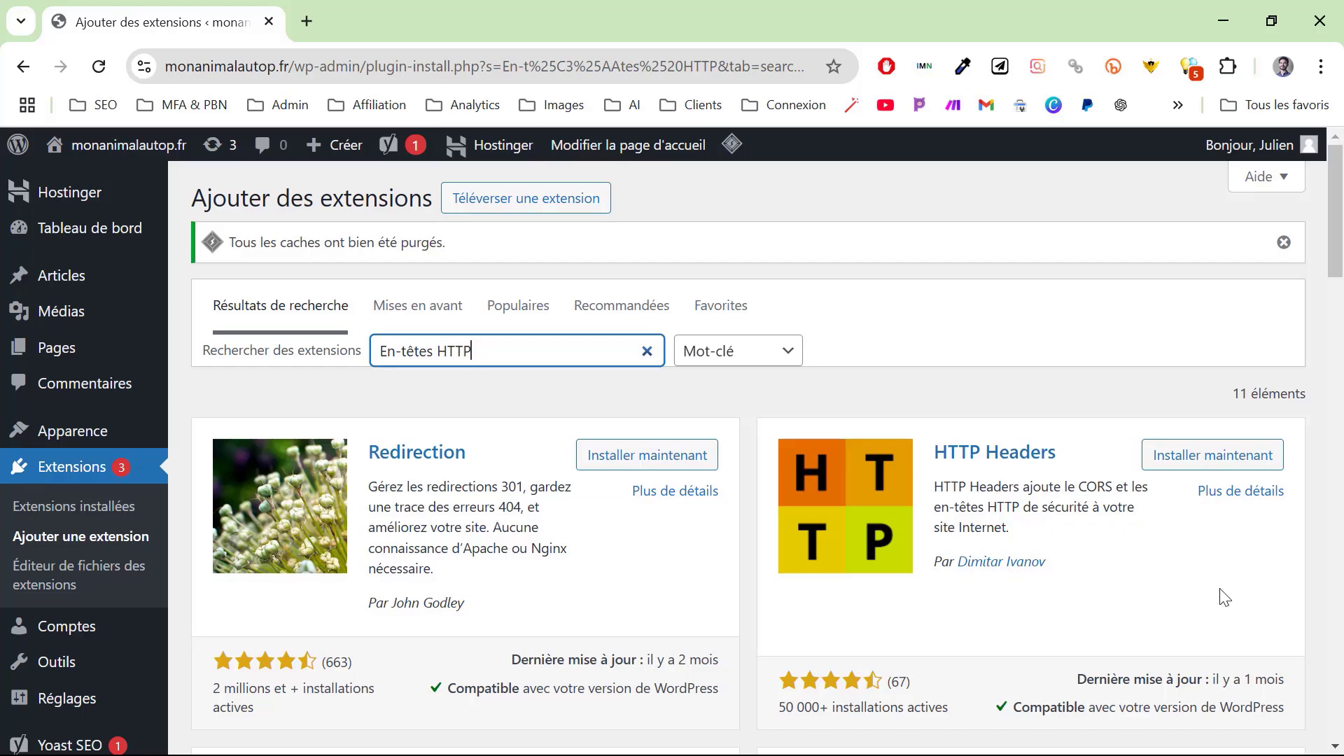
{"action": "left_click", "coordinate": [1227, 463]}
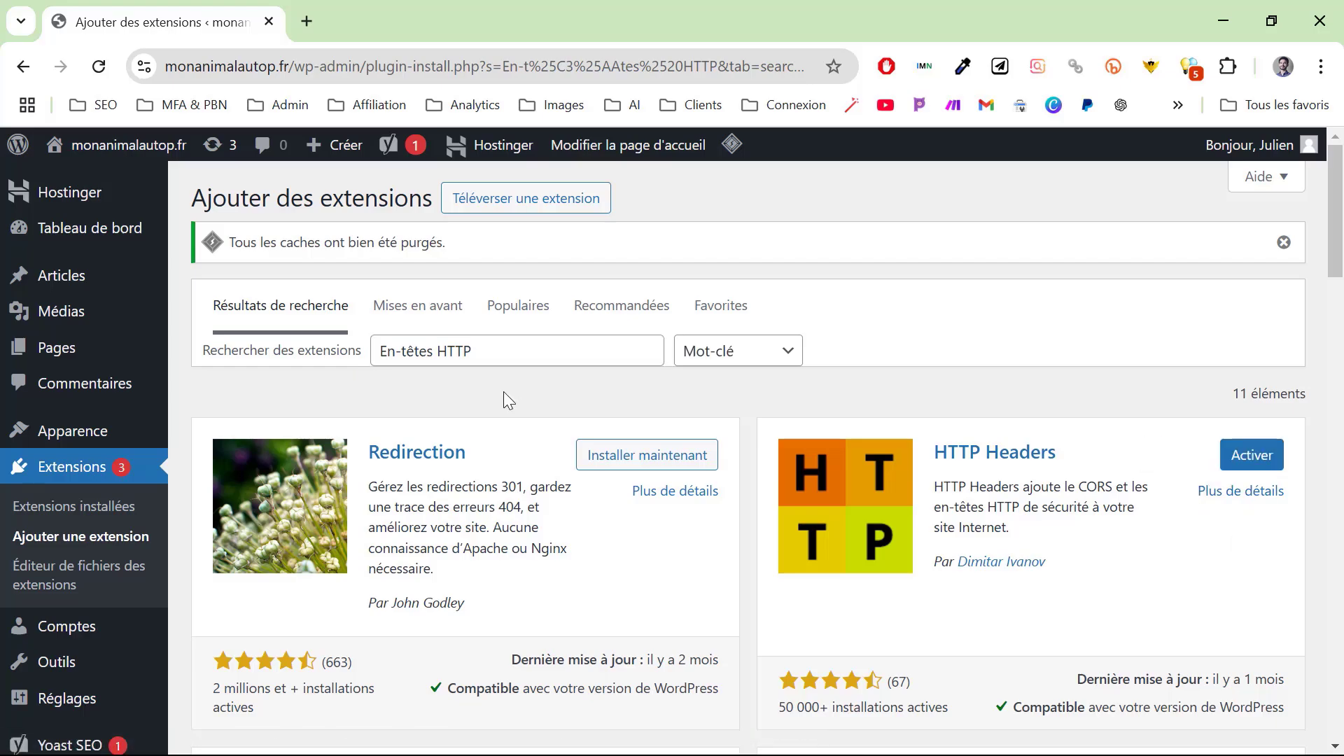
Search for Limit Login Attempts Reloaded, check the wp-admin address of the open dashboard page, and install the plugin.
{"action": "triple_click", "coordinate": [504, 348]}
{"action": "type", "text": "Limit Login Attempts Reloaded"}
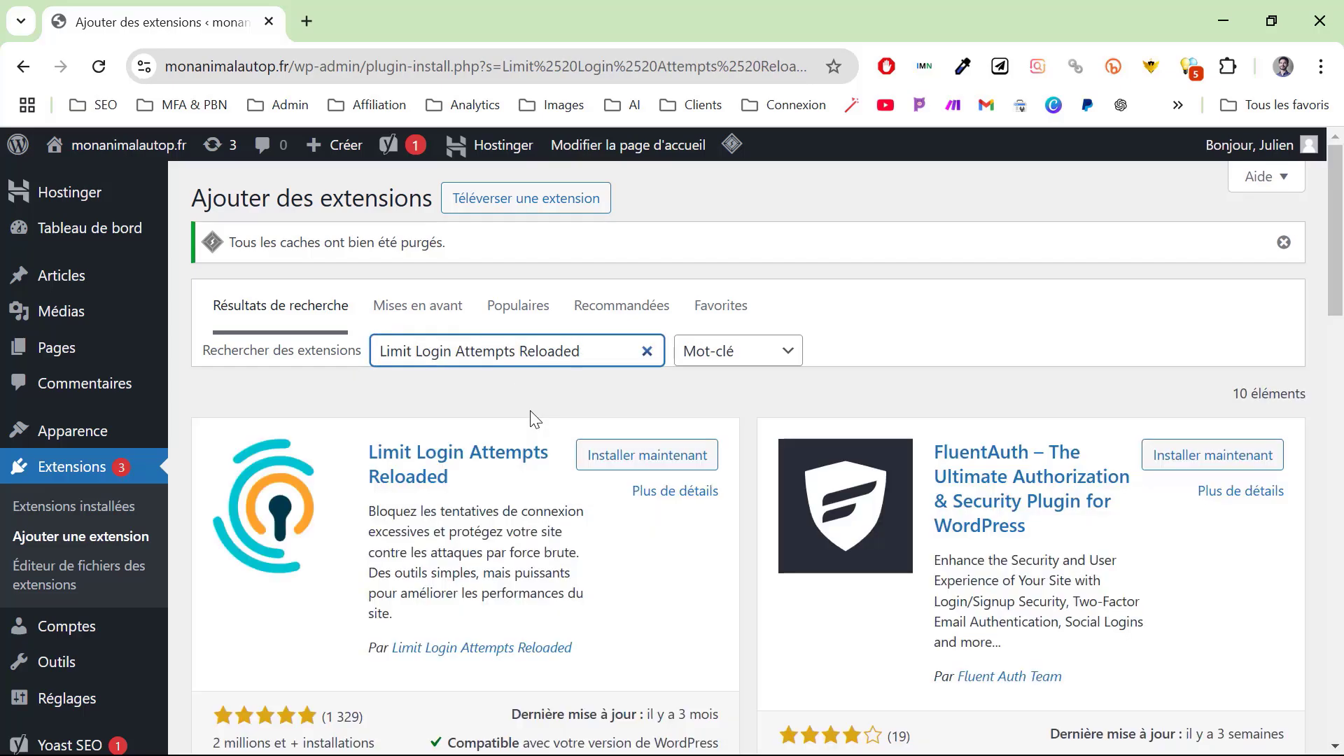
{"action": "left_click", "coordinate": [532, 393]}
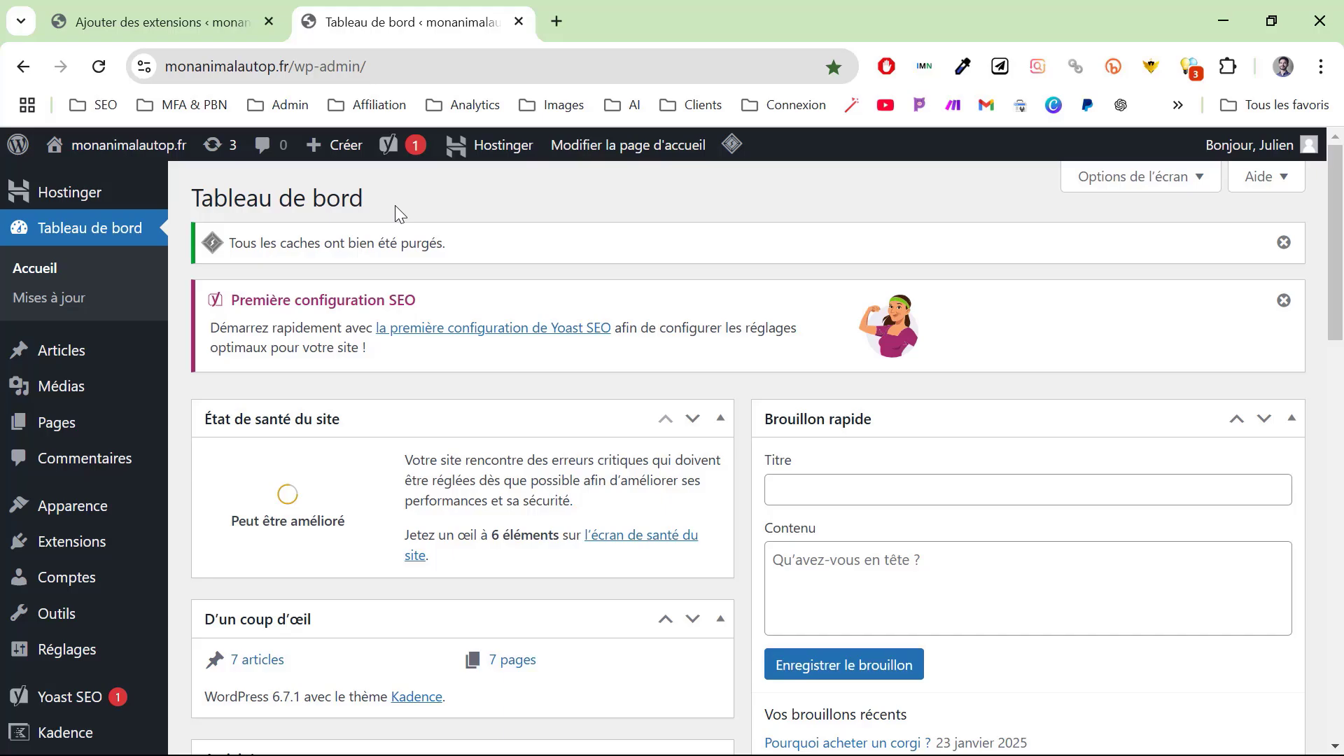
{"action": "left_click", "coordinate": [278, 67]}
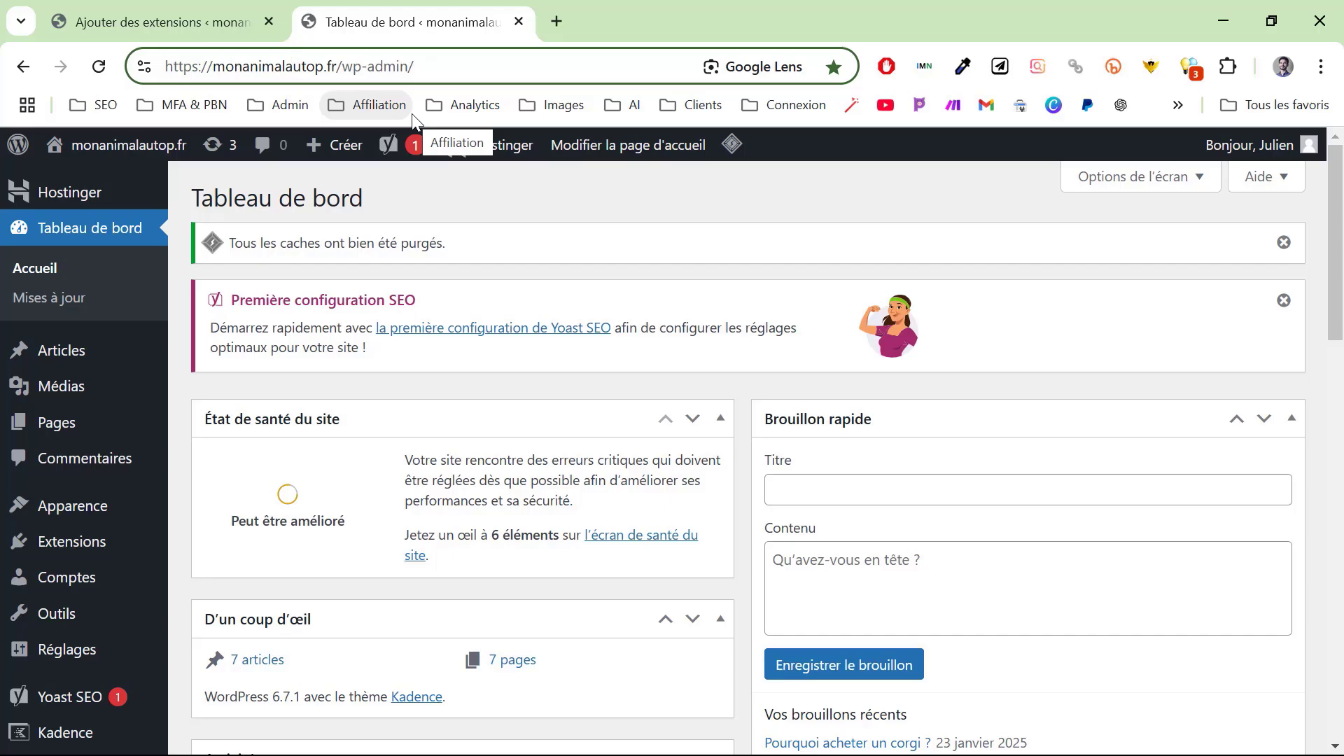
{"action": "left_click", "coordinate": [441, 192]}
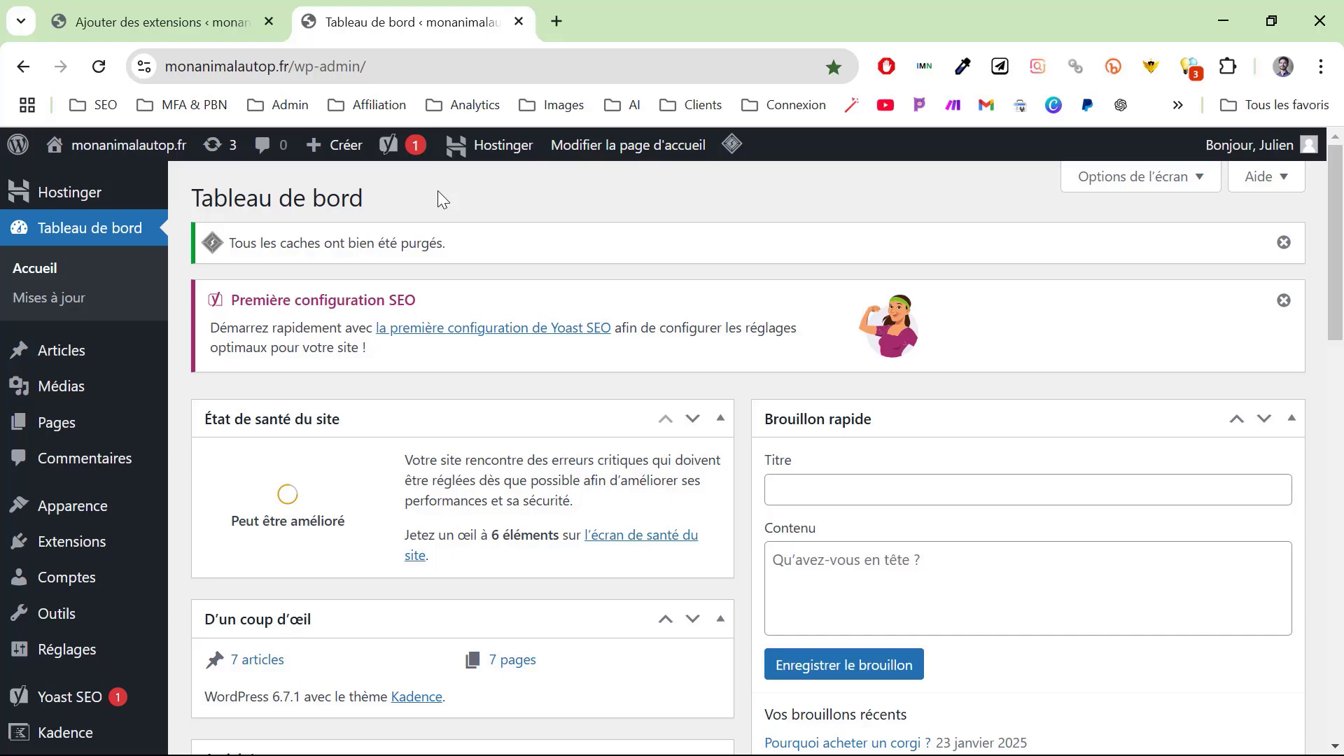
{"action": "left_click", "coordinate": [221, 15]}
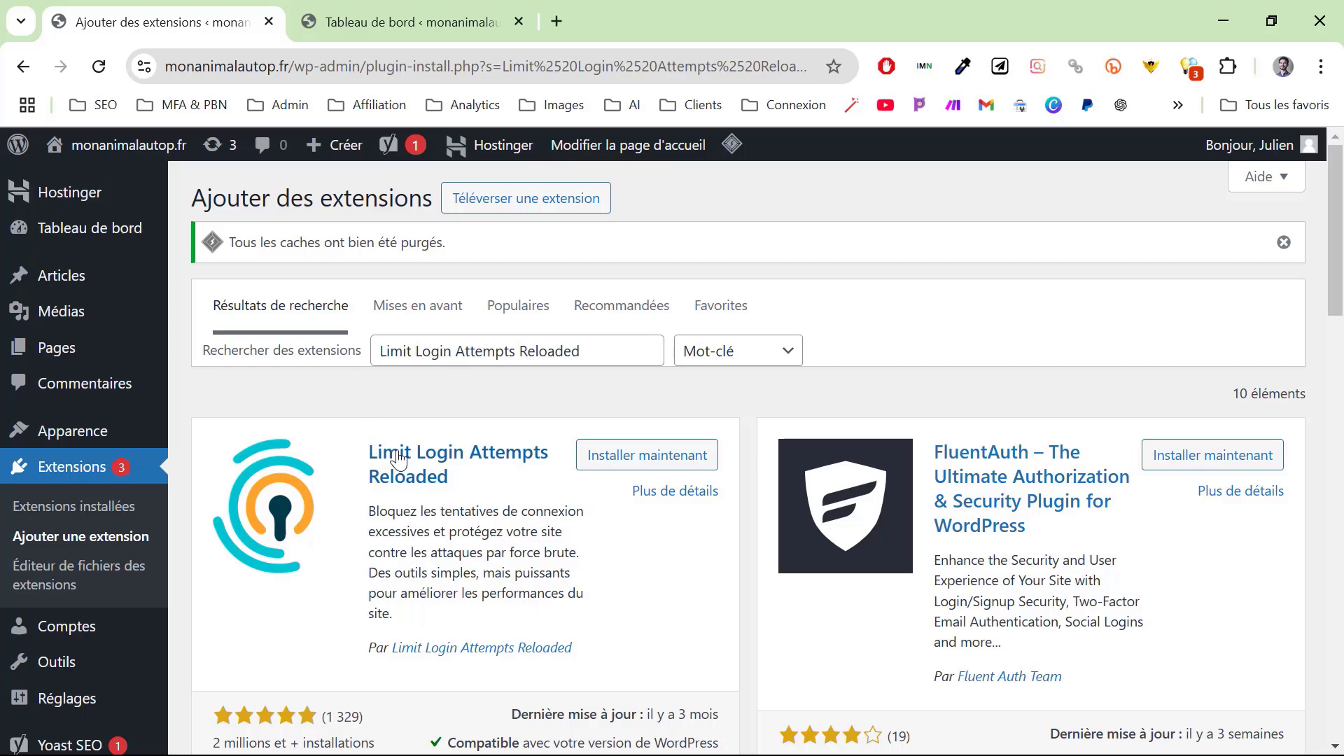
{"action": "left_click", "coordinate": [435, 18]}
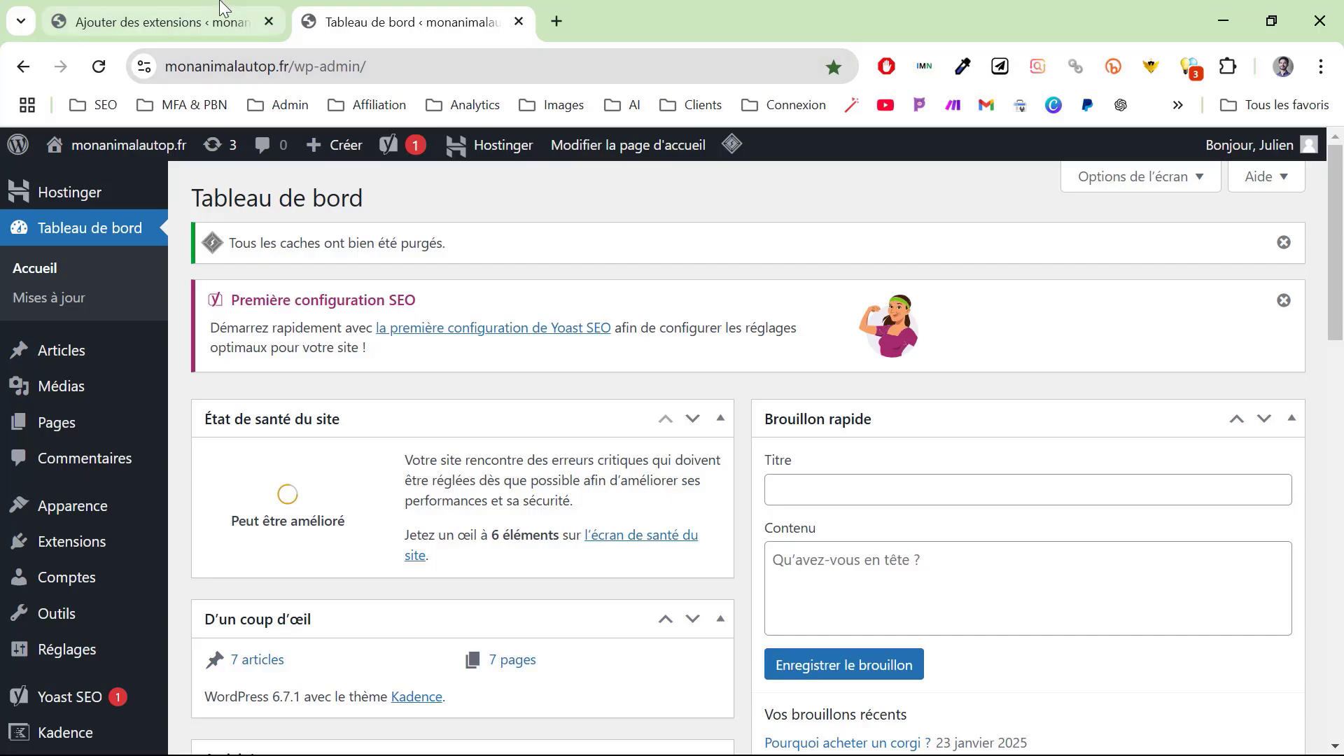
{"action": "left_click", "coordinate": [154, 21]}
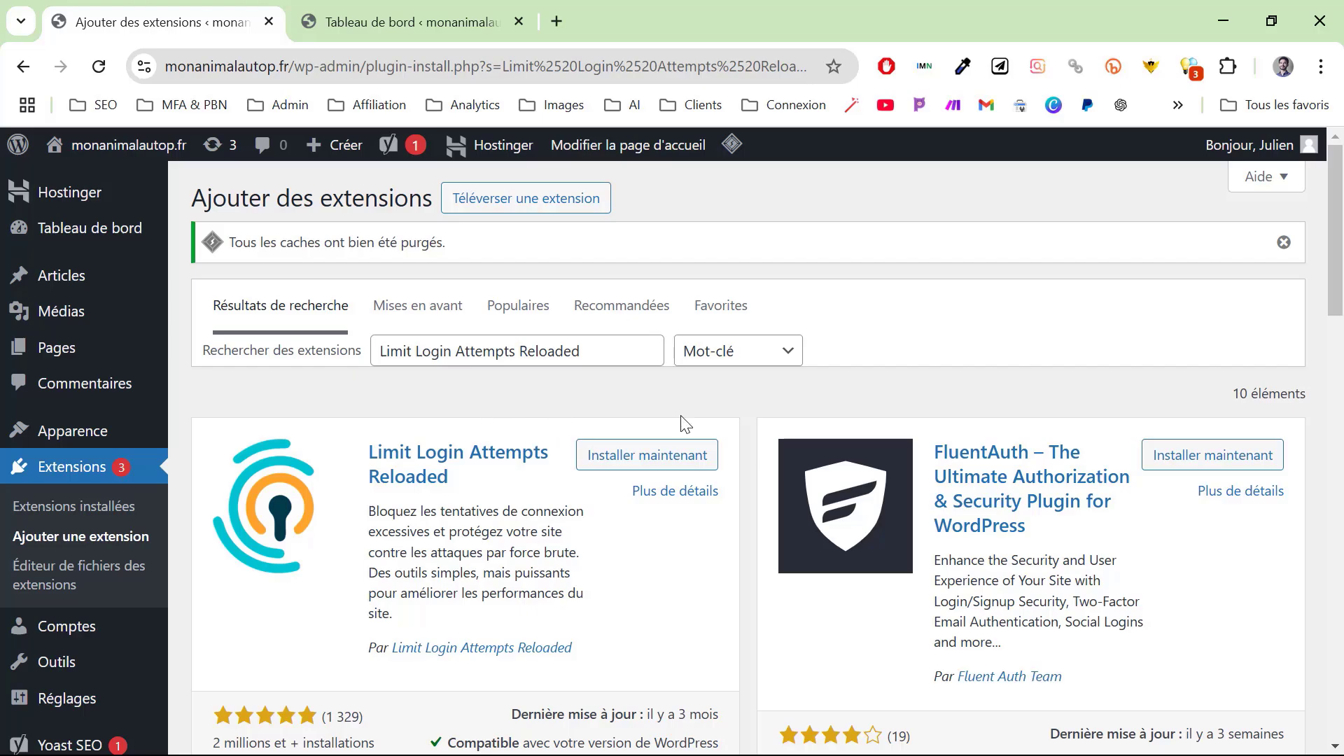
{"action": "left_click", "coordinate": [660, 457]}
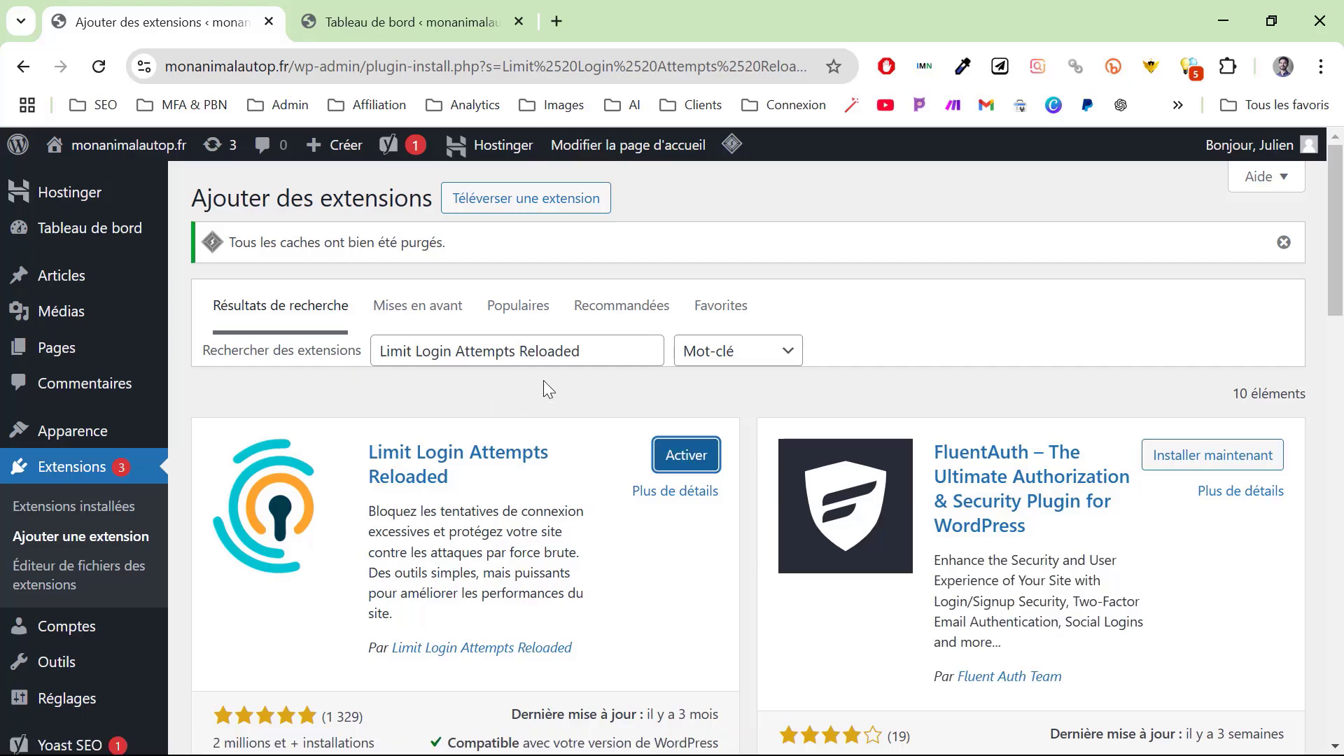
Search the extension directory for WPS Hide Login and highlight the wp-admin part of the open dashboard page's address.
{"action": "triple_click", "coordinate": [600, 351]}
{"action": "type", "text": "WPS Hide Login"}
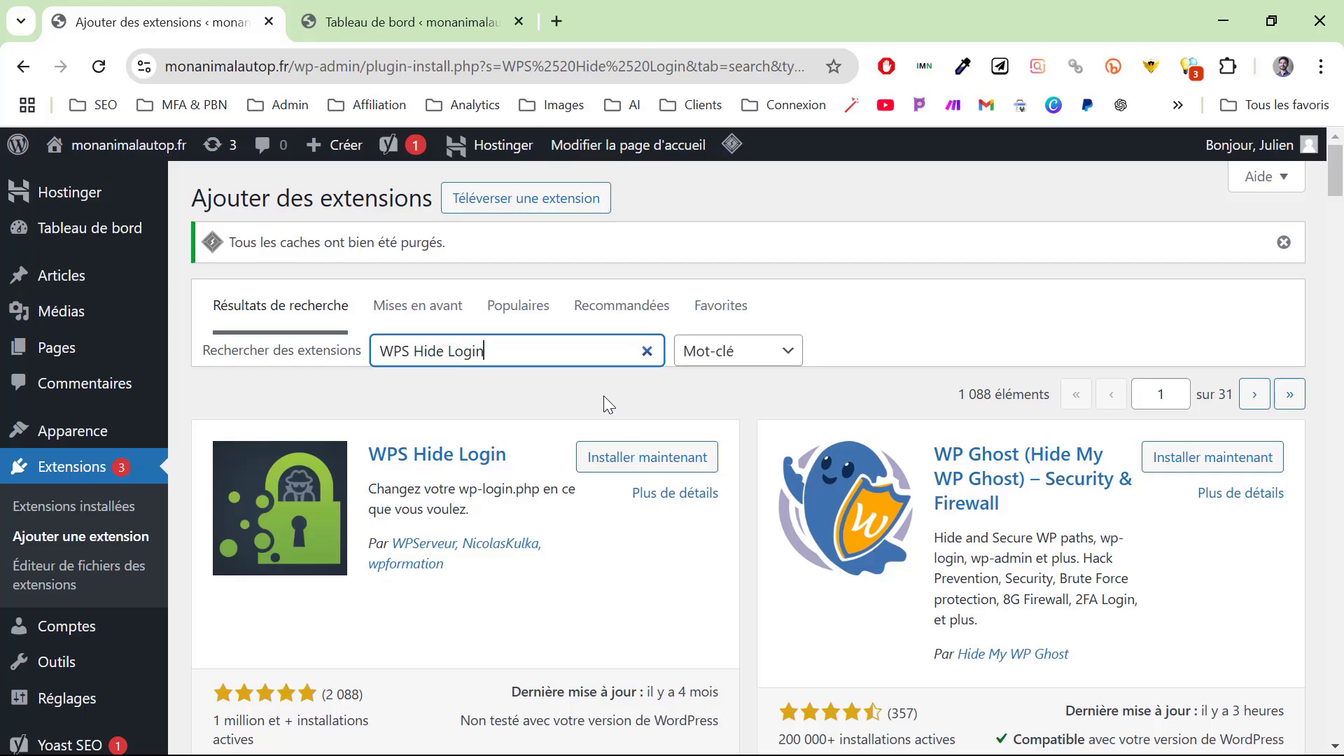
{"action": "left_click", "coordinate": [431, 15]}
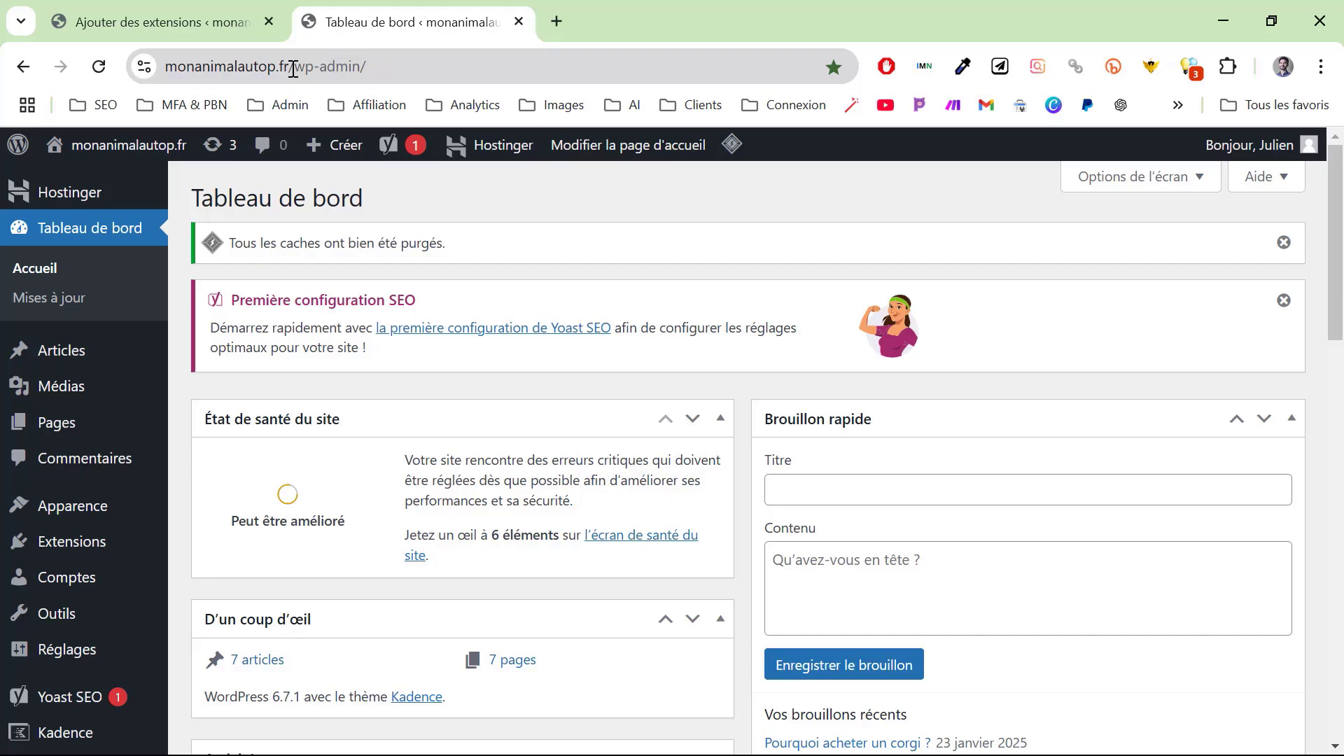
{"action": "left_click_drag", "start_coordinate": [292, 67], "coordinate": [380, 85]}
{"action": "key", "text": "ctrl+Tab"}
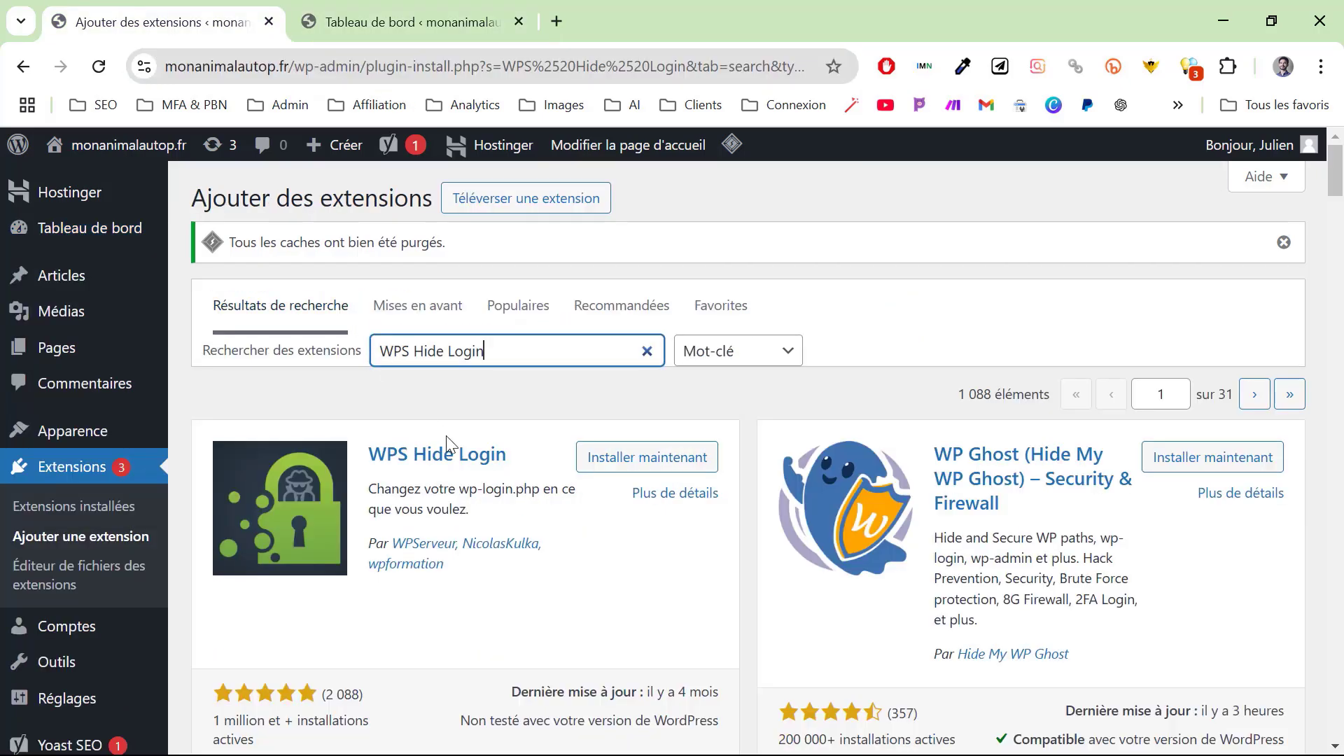
{"action": "left_click", "coordinate": [437, 398]}
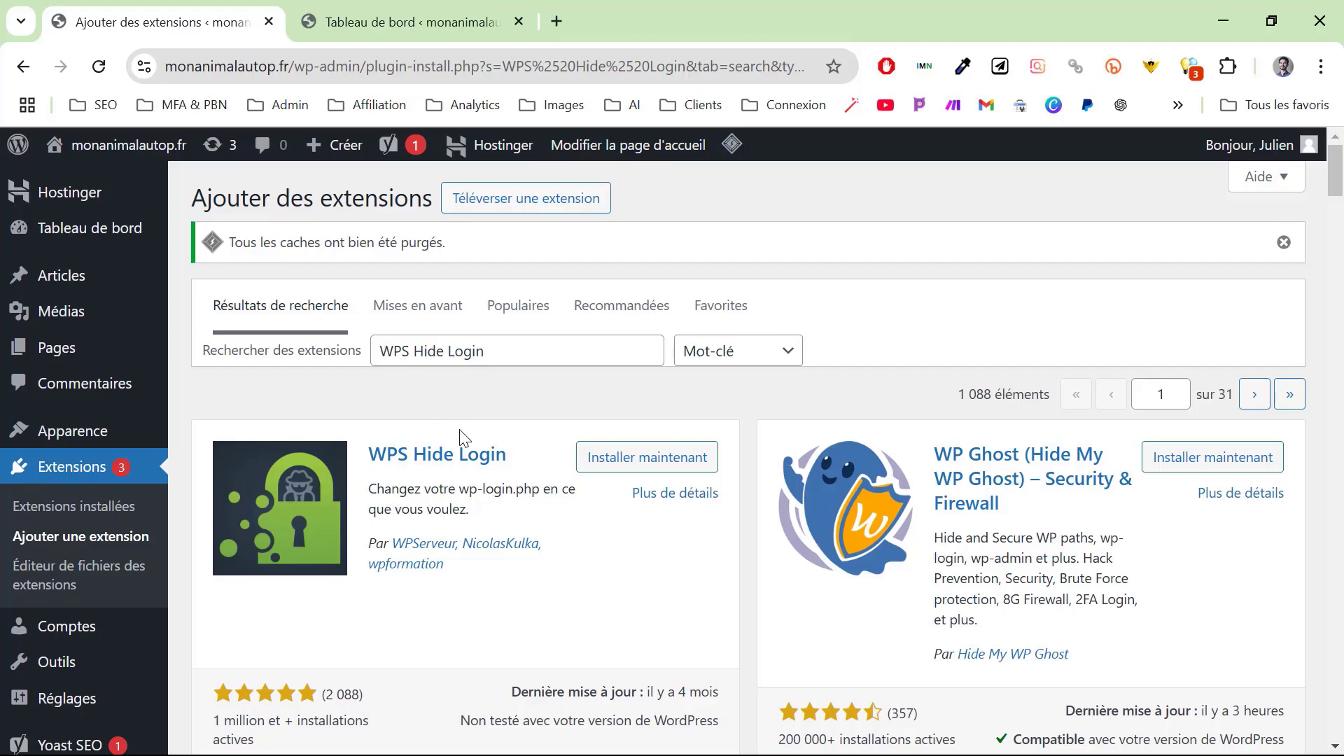
Try out wp-admin-bienvenue as an example login path in the dashboard page's address and restore the wp-admin path without loading it.
{"action": "key", "text": "ctrl+Tab"}
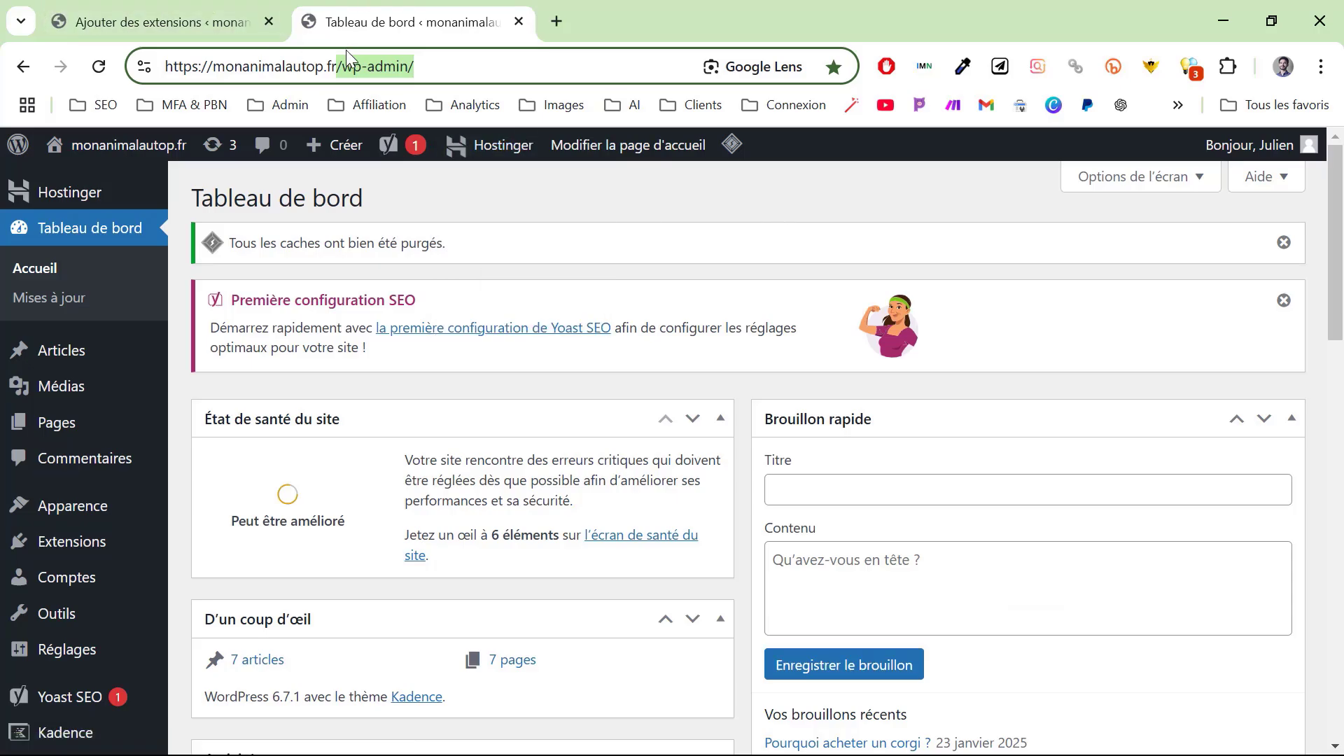
{"action": "left_click", "coordinate": [405, 62]}
{"action": "type", "text": "-b"}
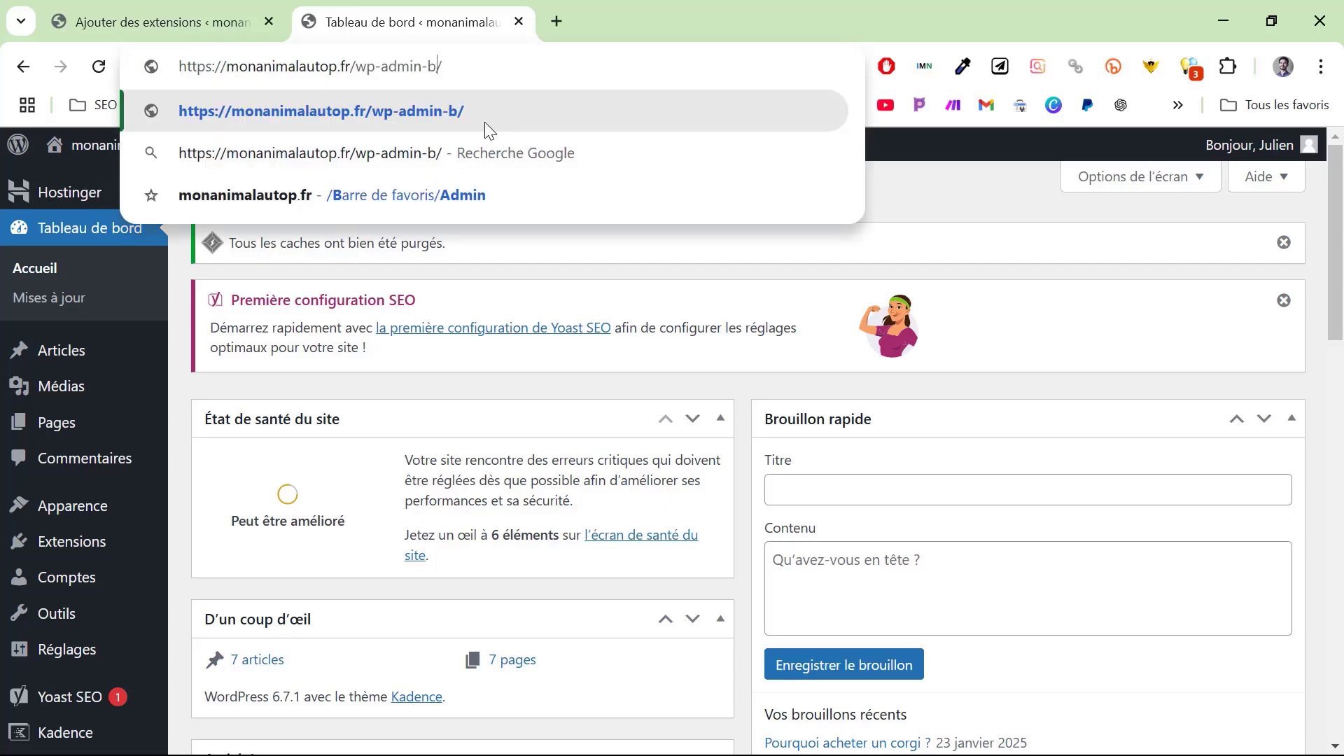
{"action": "type", "text": "ienvenue"}
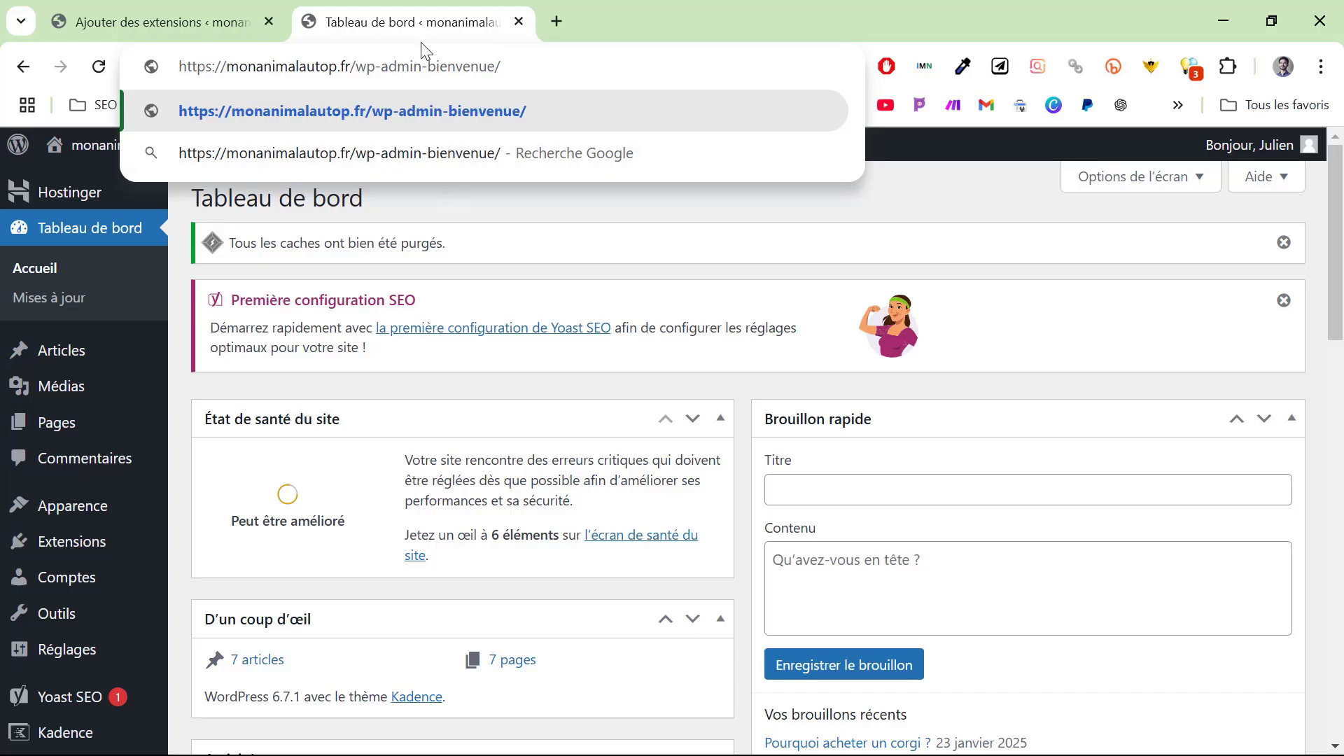
{"action": "left_click_drag", "start_coordinate": [422, 63], "coordinate": [494, 62]}
{"action": "key", "text": "BackSpace"}
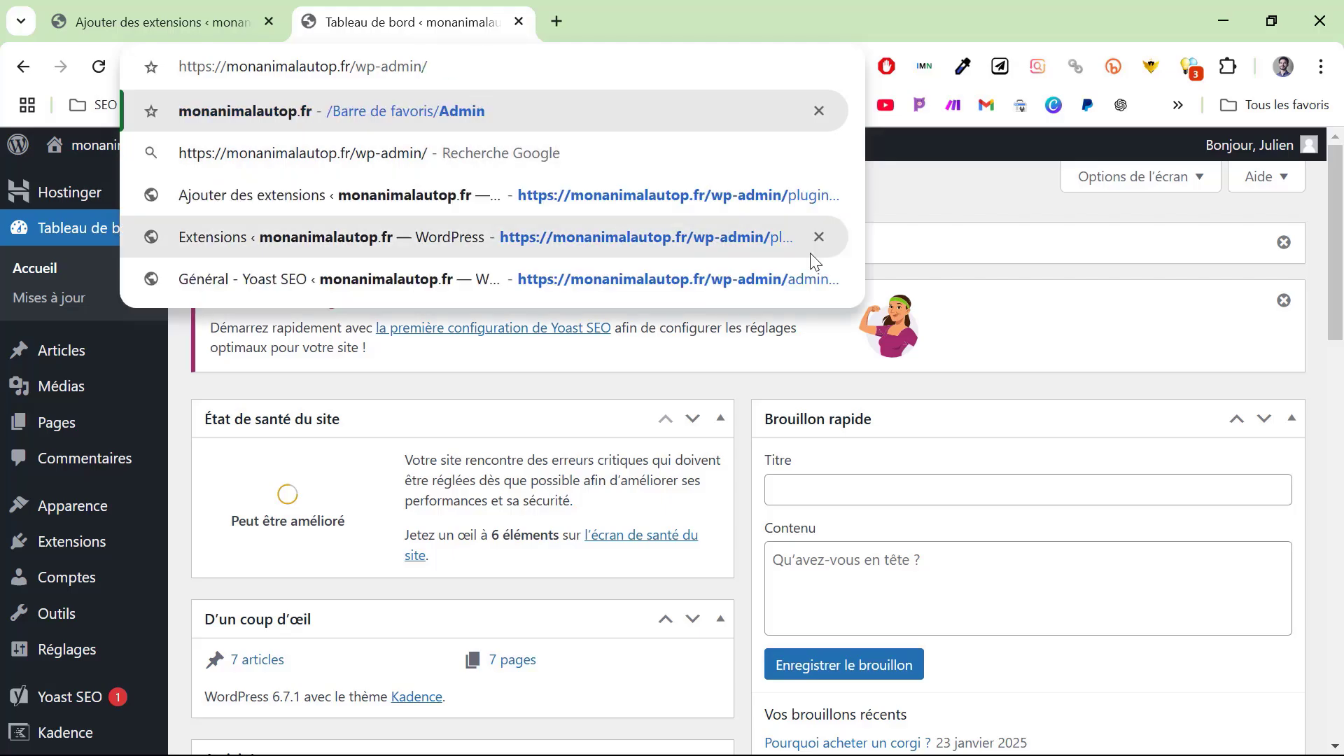
{"action": "left_click", "coordinate": [882, 228]}
Return to the extension search results and install the WPS Hide Login plugin.
{"action": "left_click", "coordinate": [146, 4]}
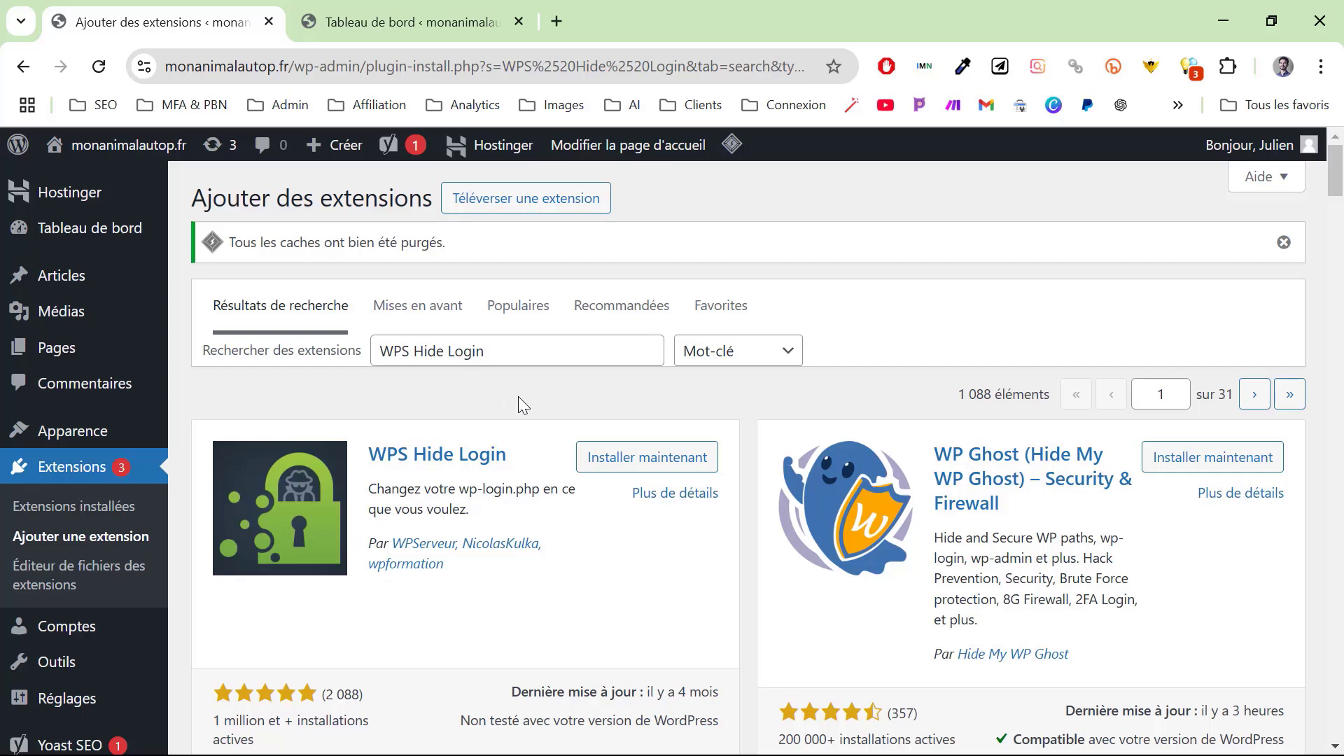
{"action": "left_click", "coordinate": [693, 469]}
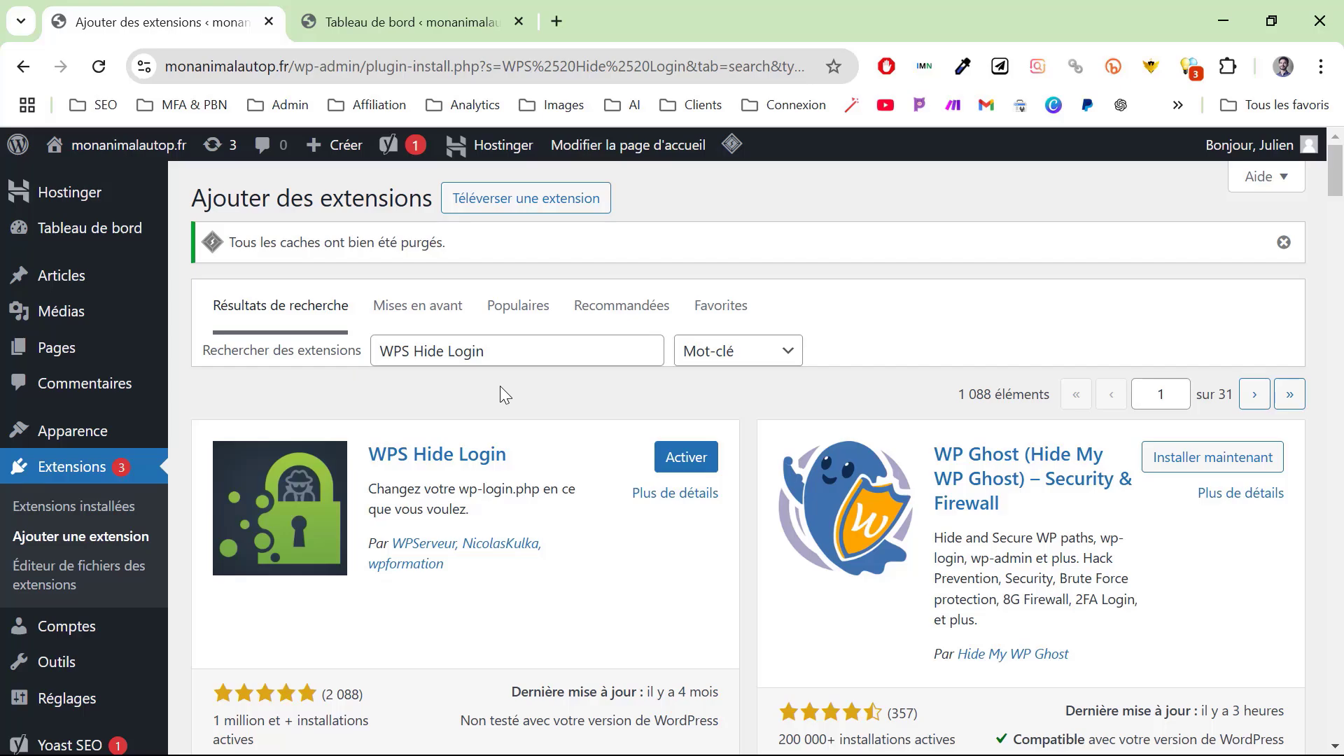
Search the extension directory for Async JavaScript and look through the results for the matching plugin.
{"action": "triple_click", "coordinate": [529, 349]}
{"action": "type", "text": "Async JavaScript"}
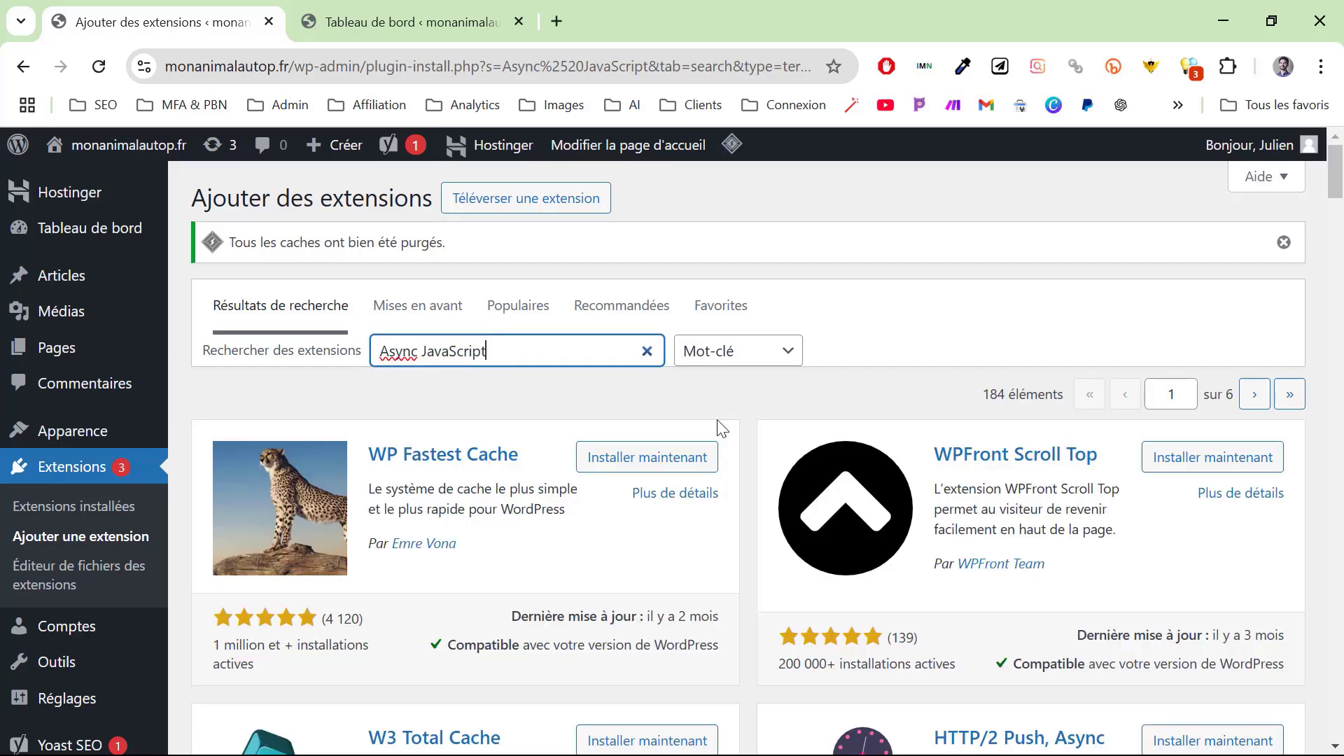
{"action": "scroll", "coordinate": [721, 424], "scroll_direction": "down", "scroll_amount": 8}
{"action": "scroll", "coordinate": [721, 429], "scroll_direction": "down", "scroll_amount": 4}
Search the extension directory for Autoptimize and install the Autoptimize plugin.
{"action": "triple_click", "coordinate": [498, 356]}
{"action": "type", "text": "Autoptimize"}
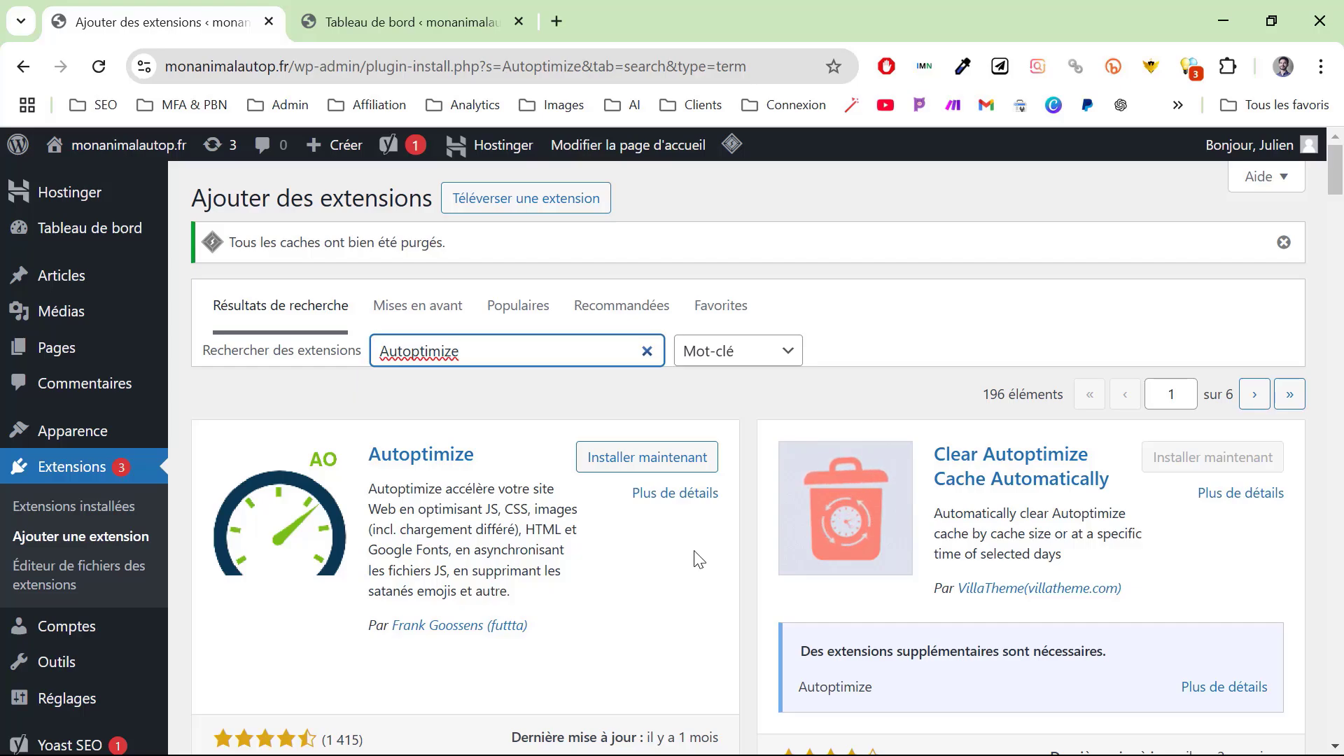
{"action": "left_click", "coordinate": [697, 480]}
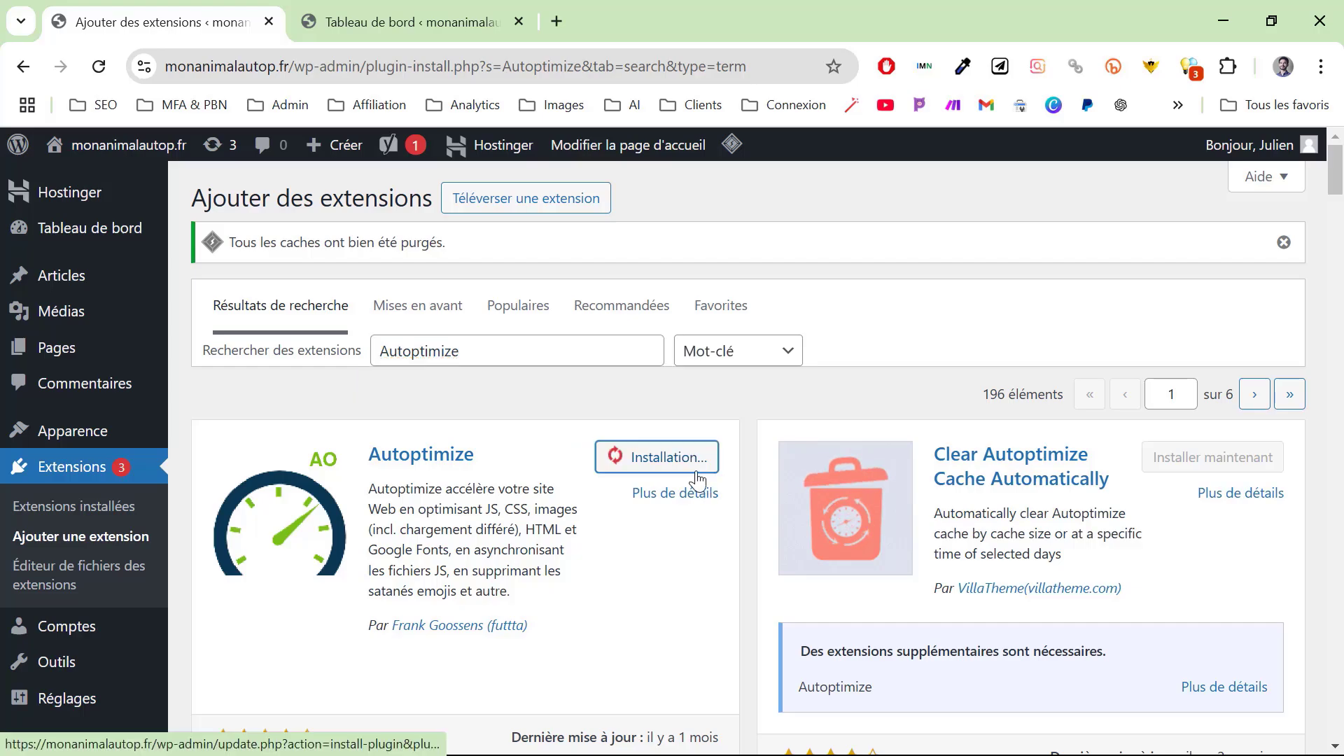
Replace the extension search with Head, Footer and Post Injections and install the plugin of that name.
{"action": "double_click", "coordinate": [510, 354]}
{"action": "type", "text": "Head, Footer and Post Injections"}
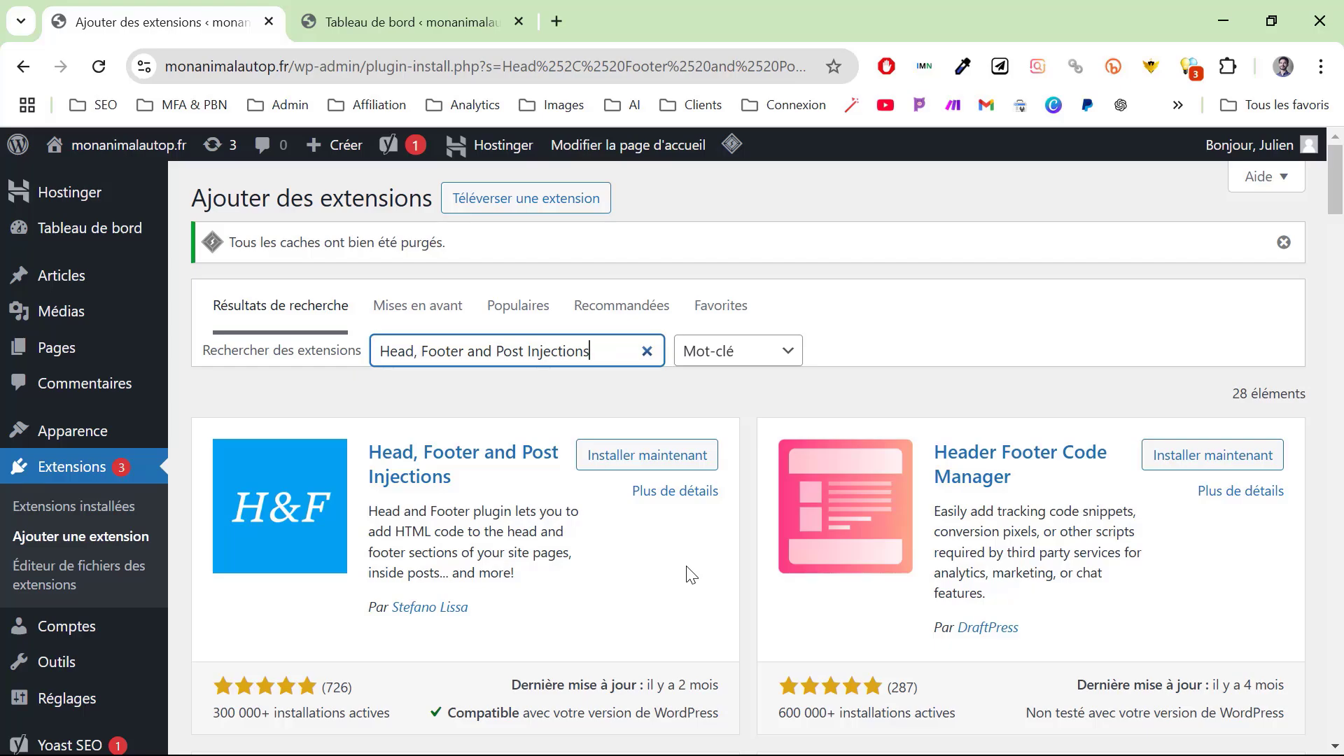
{"action": "left_click", "coordinate": [650, 466]}
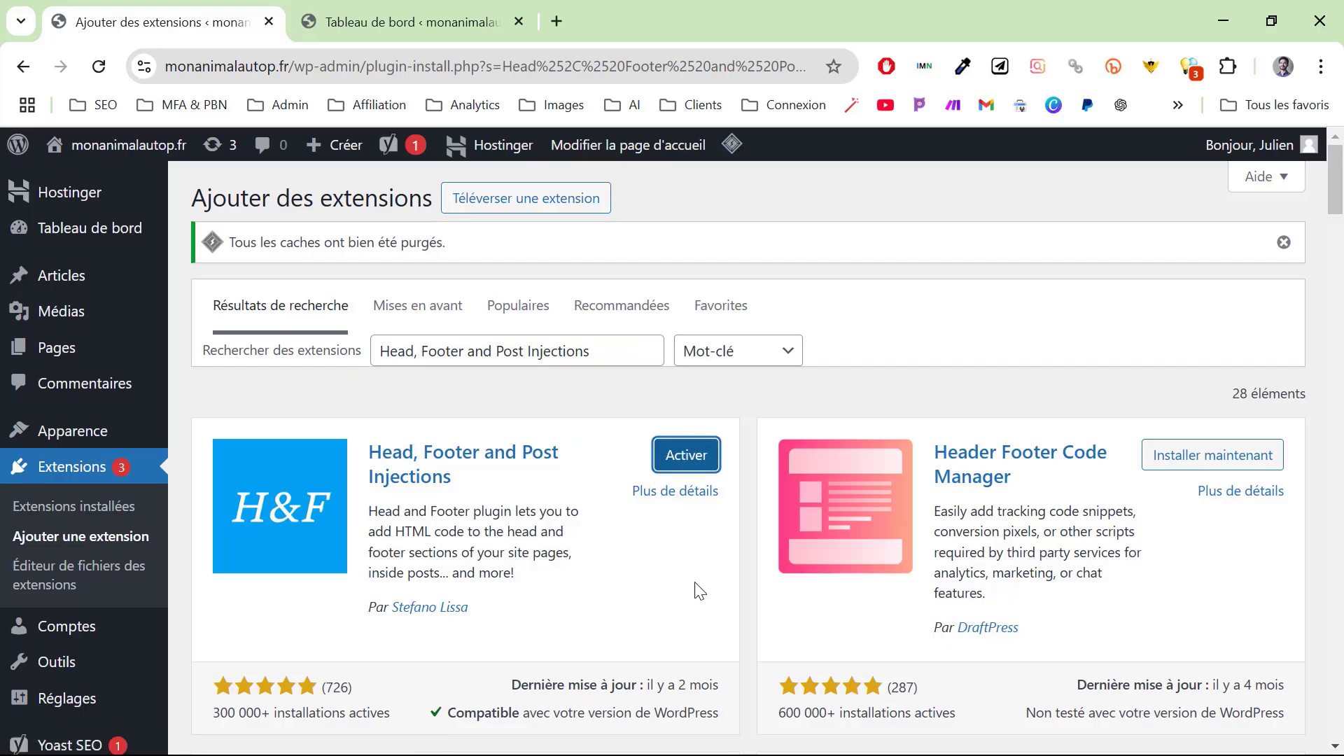
Search for Image optimization service by Optimole and install the Image Optimization by Optimole plugin.
{"action": "triple_click", "coordinate": [602, 351]}
{"action": "type", "text": "Image optimization service by Optimole"}
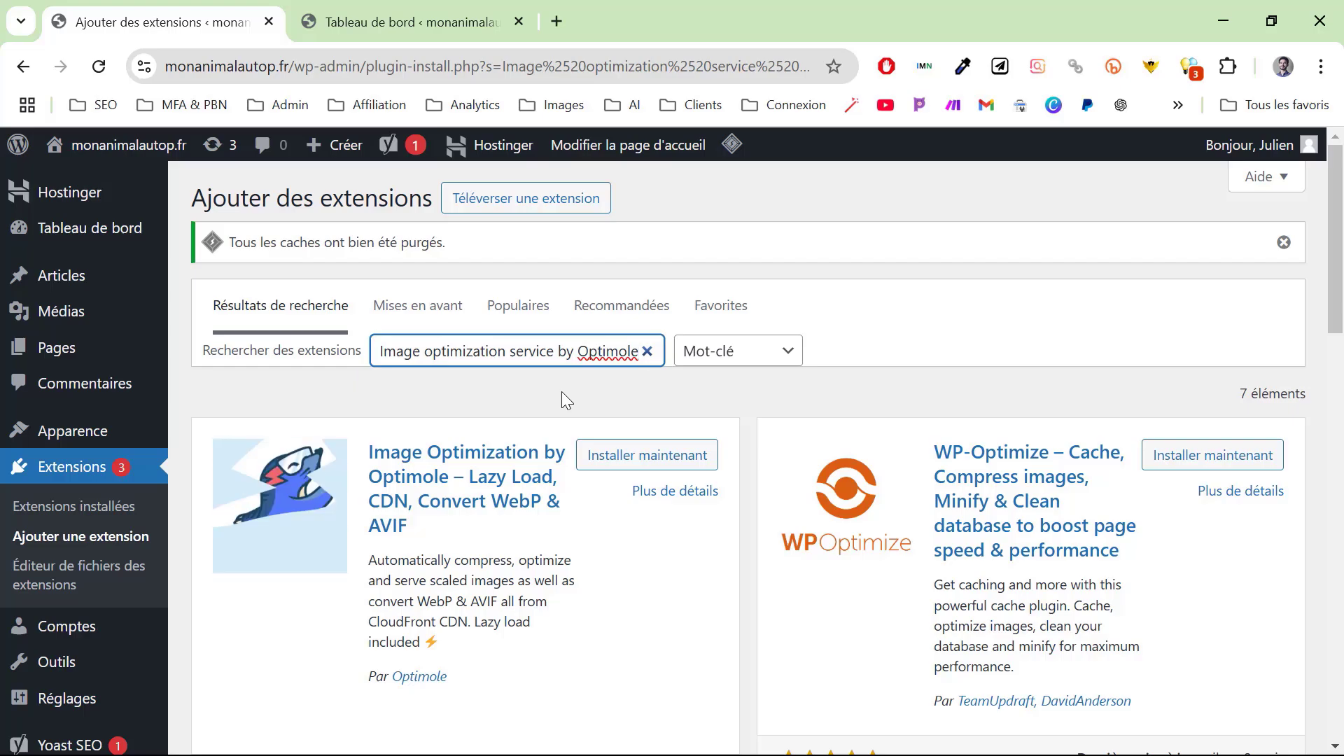
{"action": "left_click", "coordinate": [686, 462]}
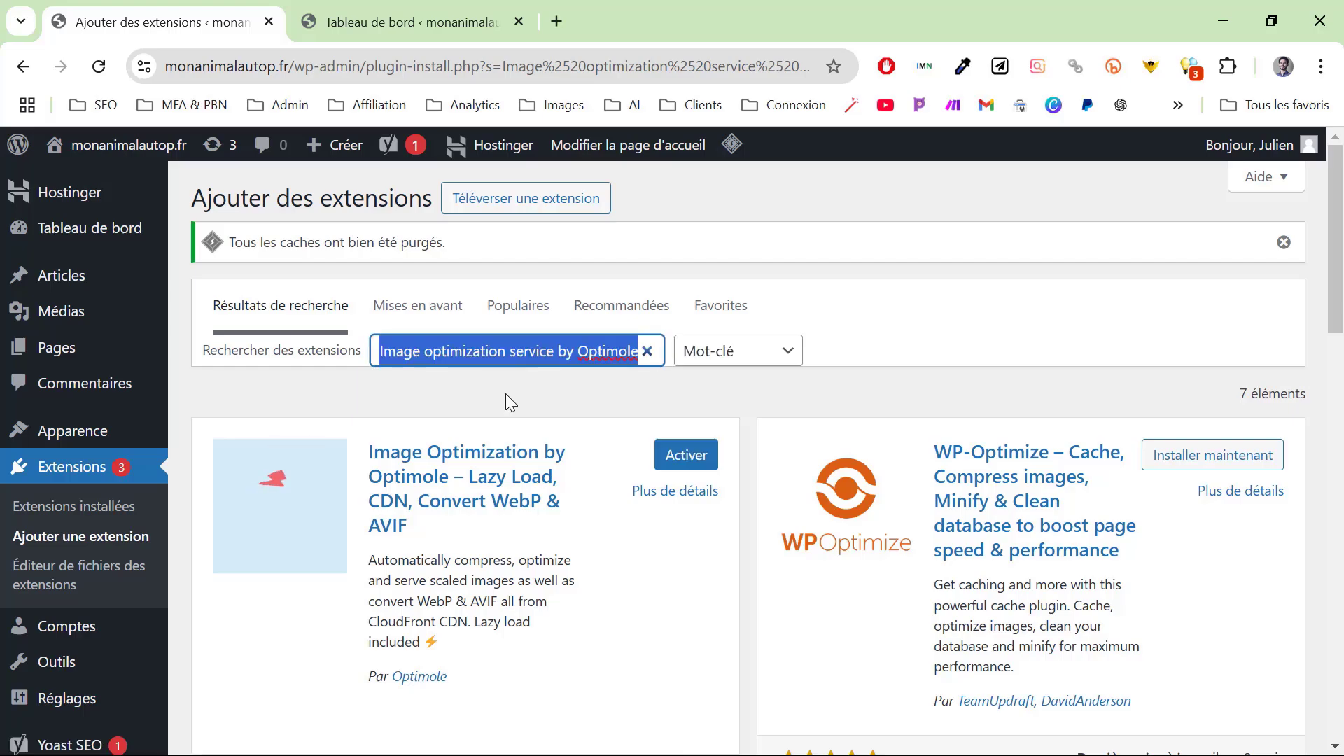
Search the extension directory for Lazy Load for Videos and install the plugin named exactly Lazy Load for Videos.
{"action": "type", "text": "Lazy Load for Videos"}
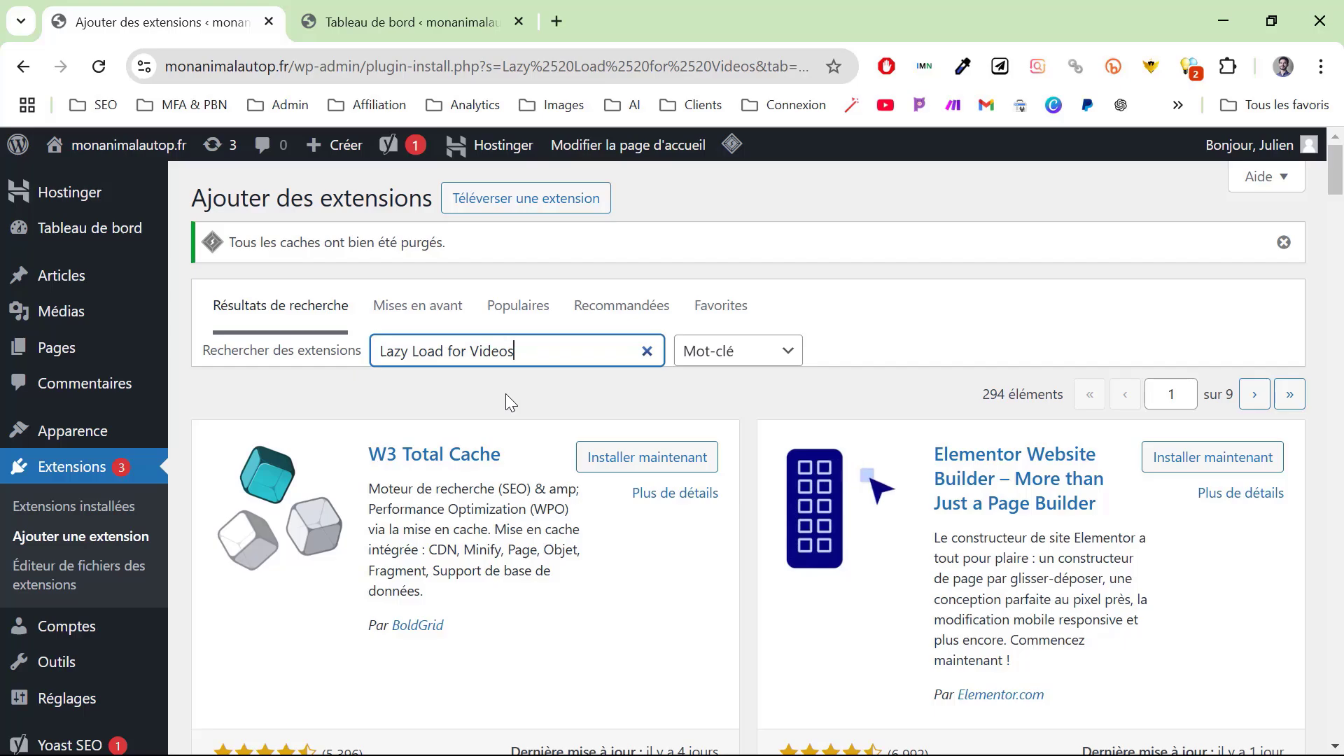
{"action": "scroll", "coordinate": [506, 394], "scroll_direction": "down", "scroll_amount": 5}
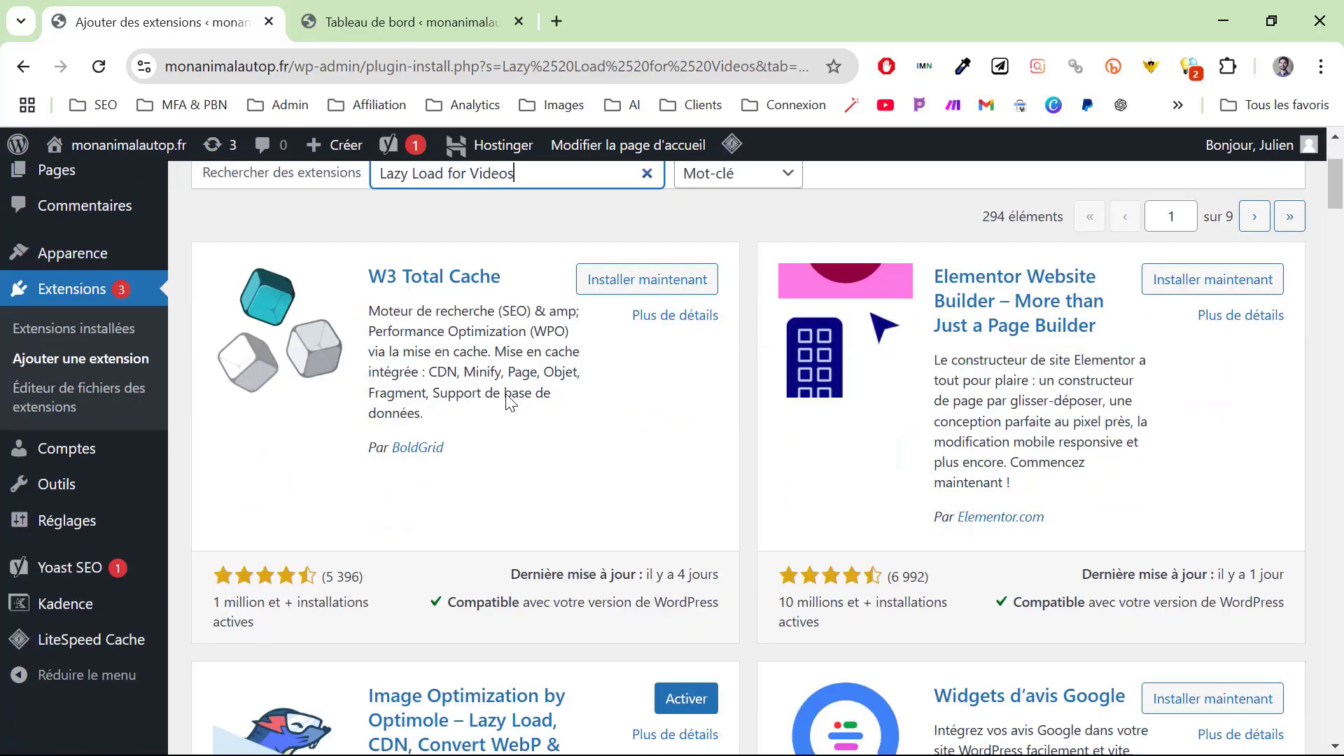
{"action": "scroll", "coordinate": [505, 394], "scroll_direction": "down", "scroll_amount": 8}
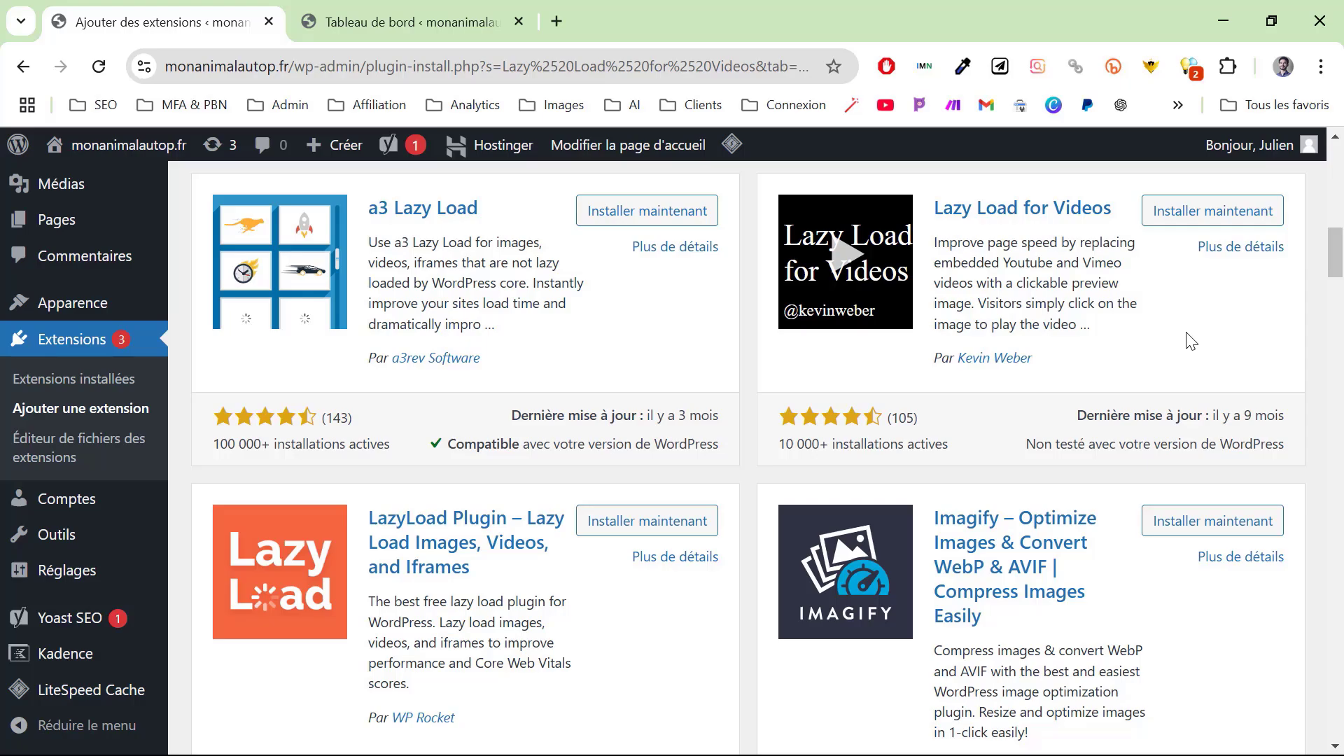
{"action": "left_click", "coordinate": [1251, 219]}
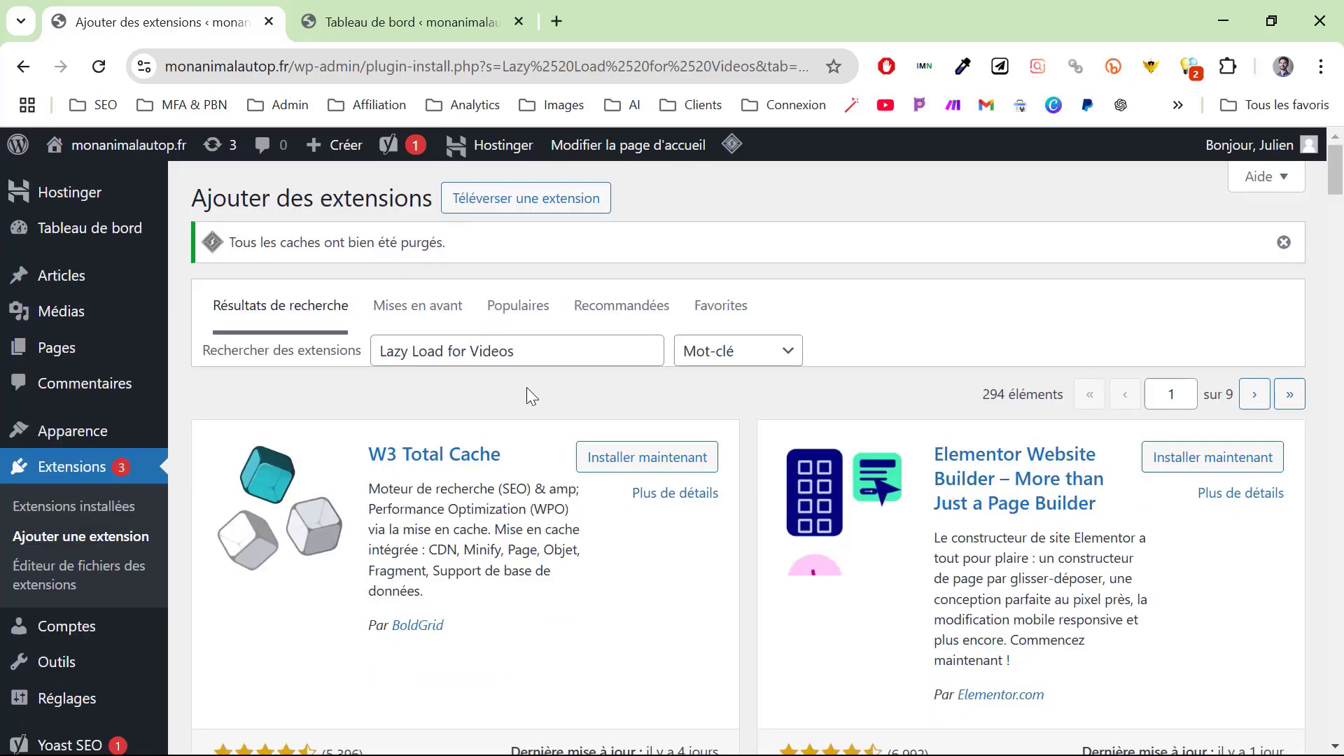
Search the extension directory for Redirection and install the Redirection plugin.
{"action": "triple_click", "coordinate": [528, 356]}
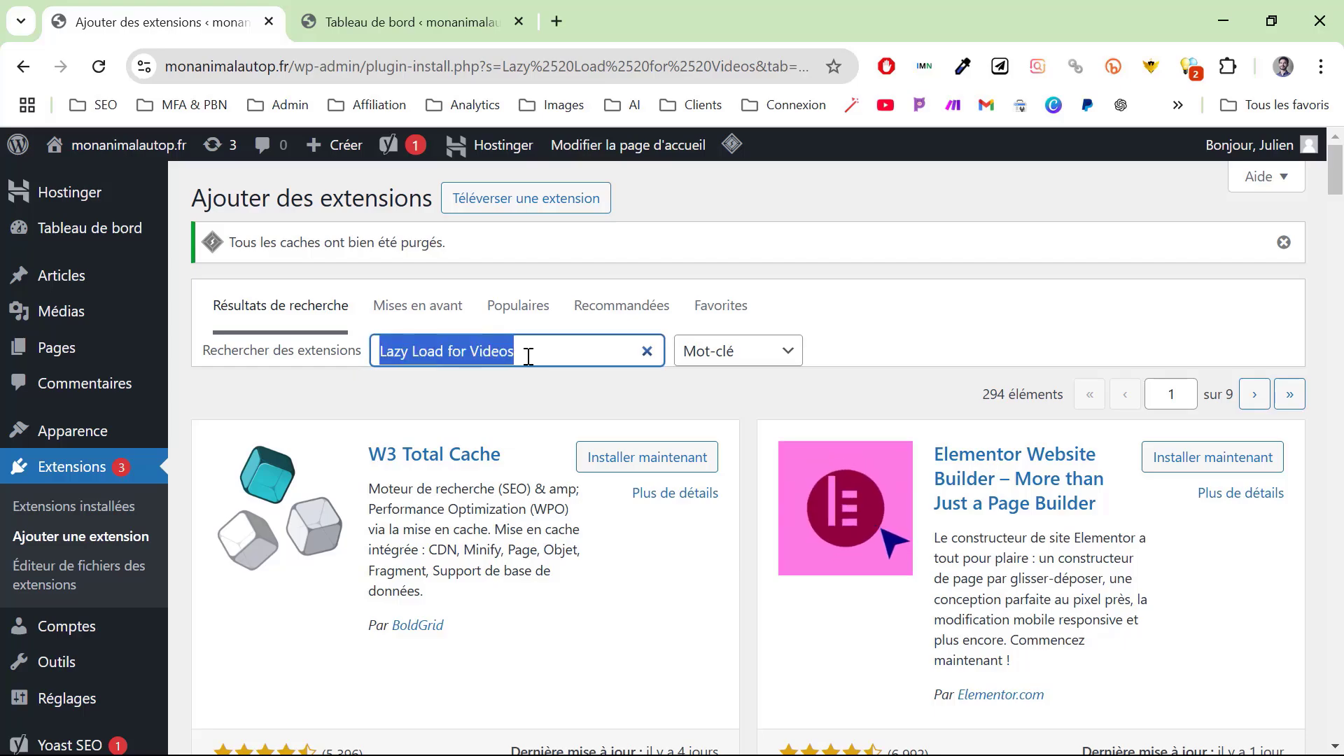
{"action": "type", "text": "Redirection"}
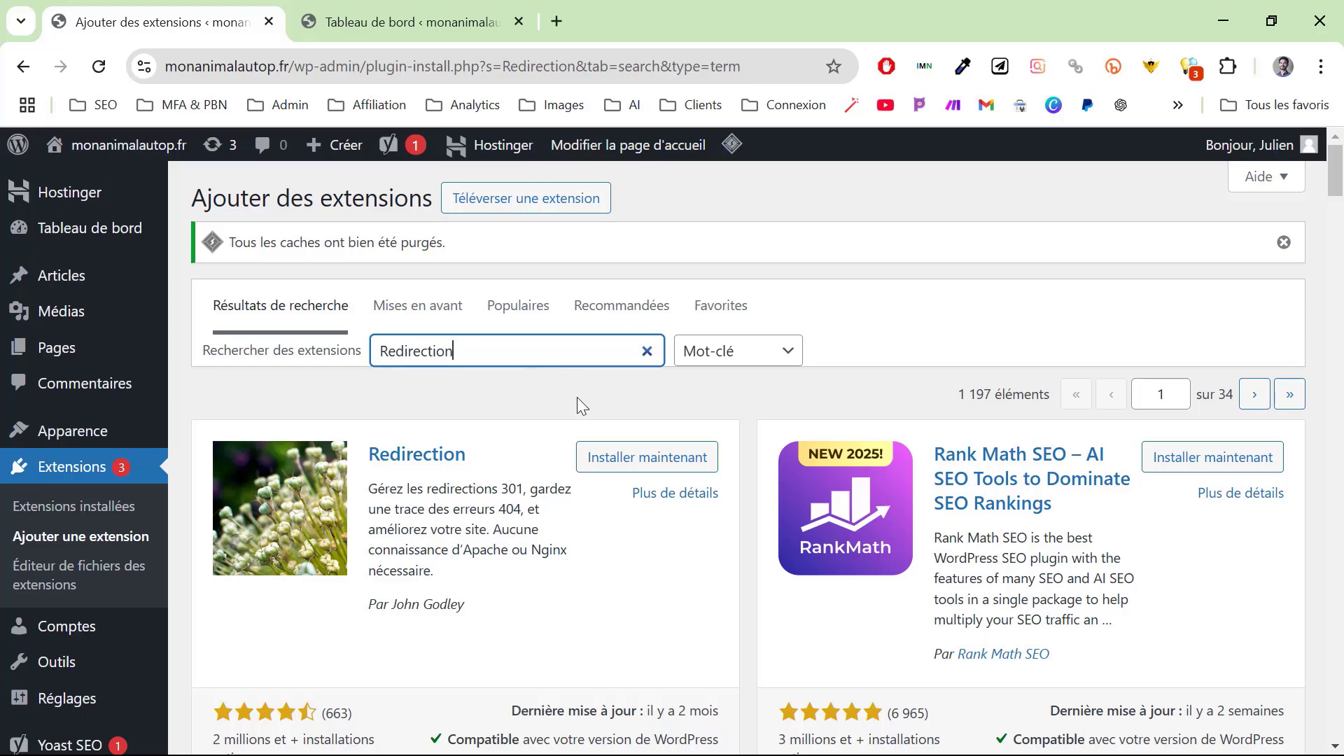
{"action": "left_click", "coordinate": [646, 457]}
Search the extension directory for UpdraftPlus and install the UpdraftPlus backup and migration plugin.
{"action": "triple_click", "coordinate": [491, 356]}
{"action": "type", "text": "UpdraftPlus"}
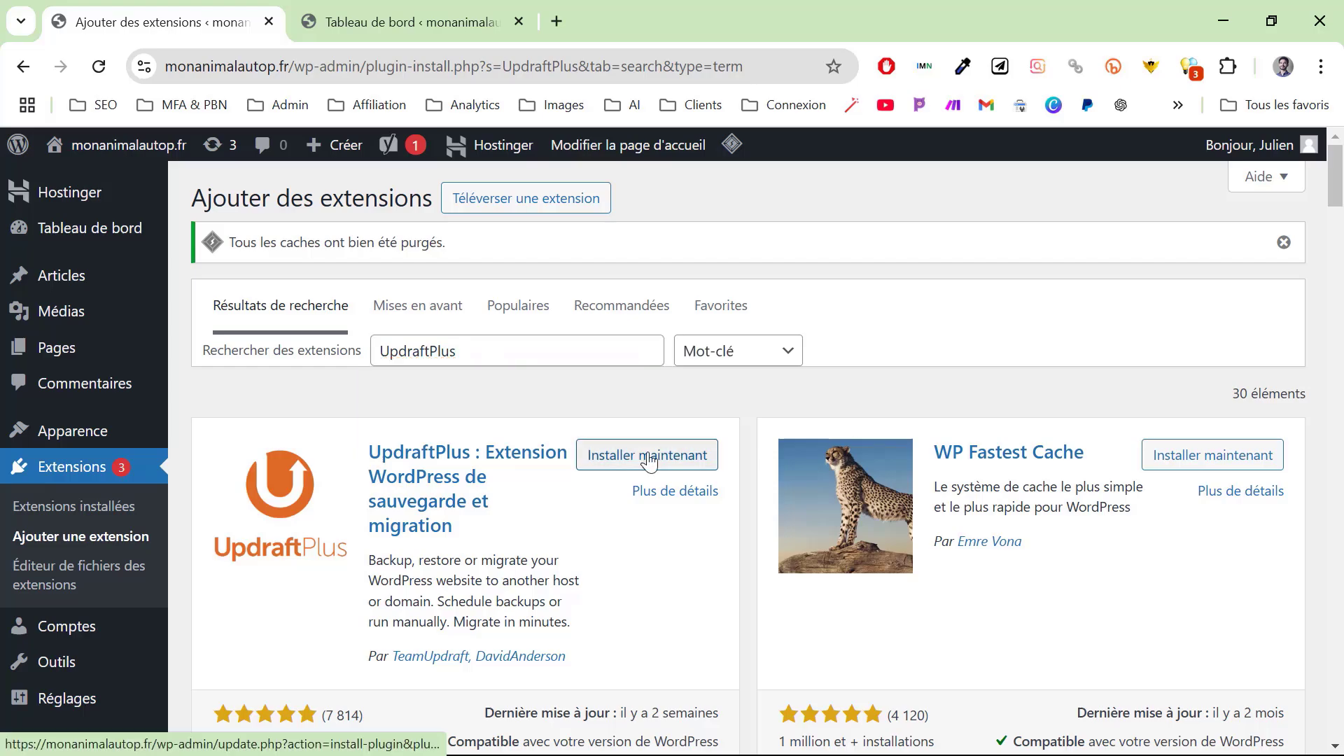
{"action": "left_click", "coordinate": [650, 455]}
Look up caching plugins in the extension directory by searching for LiteSpeed and for WP fastest cache.
{"action": "double_click", "coordinate": [480, 350]}
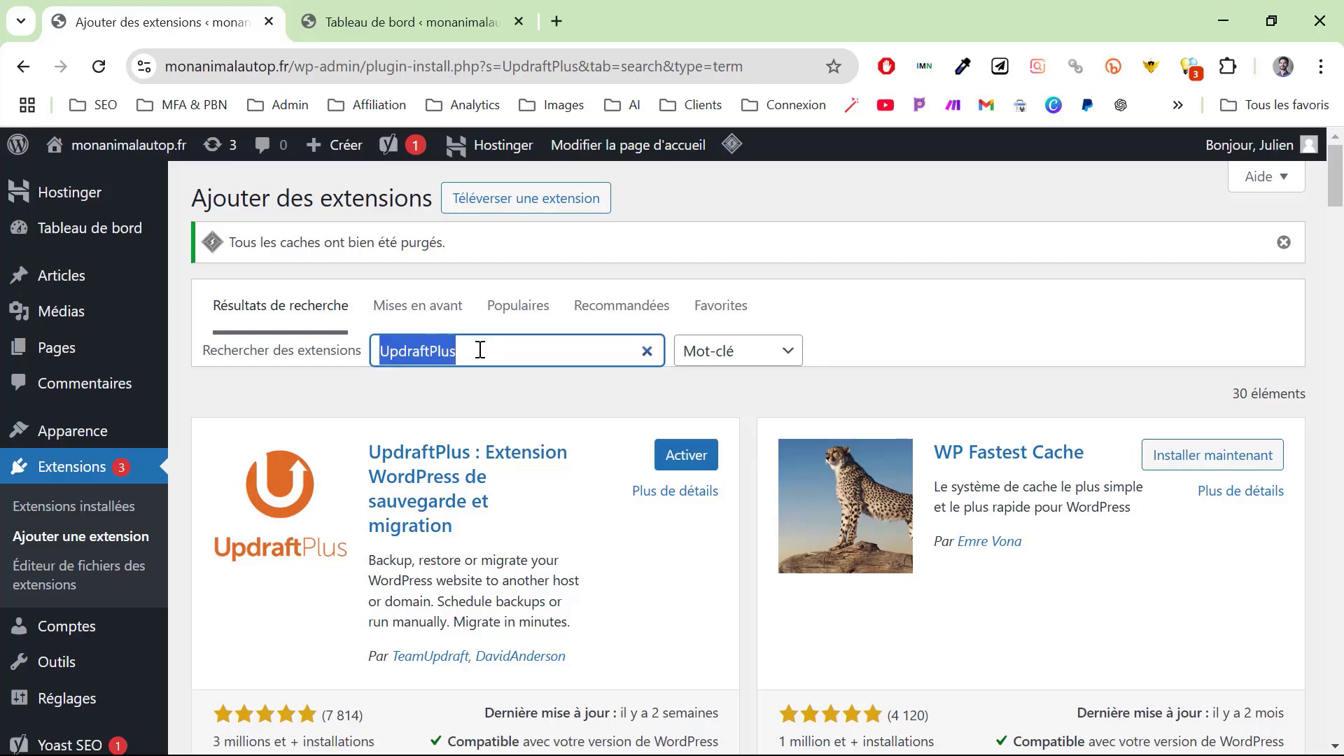
{"action": "type", "text": "LiteSpeed"}
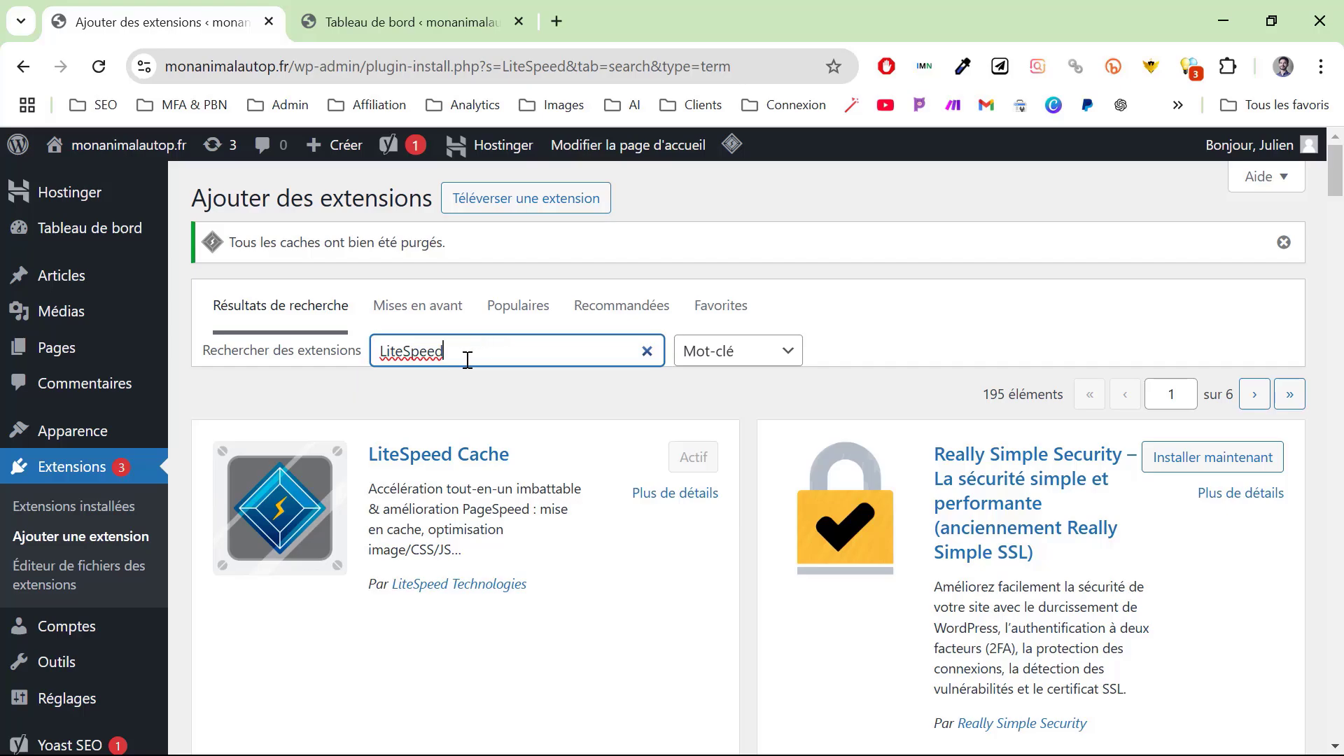
{"action": "key", "text": "ctrl+a"}
{"action": "type", "text": "W"}
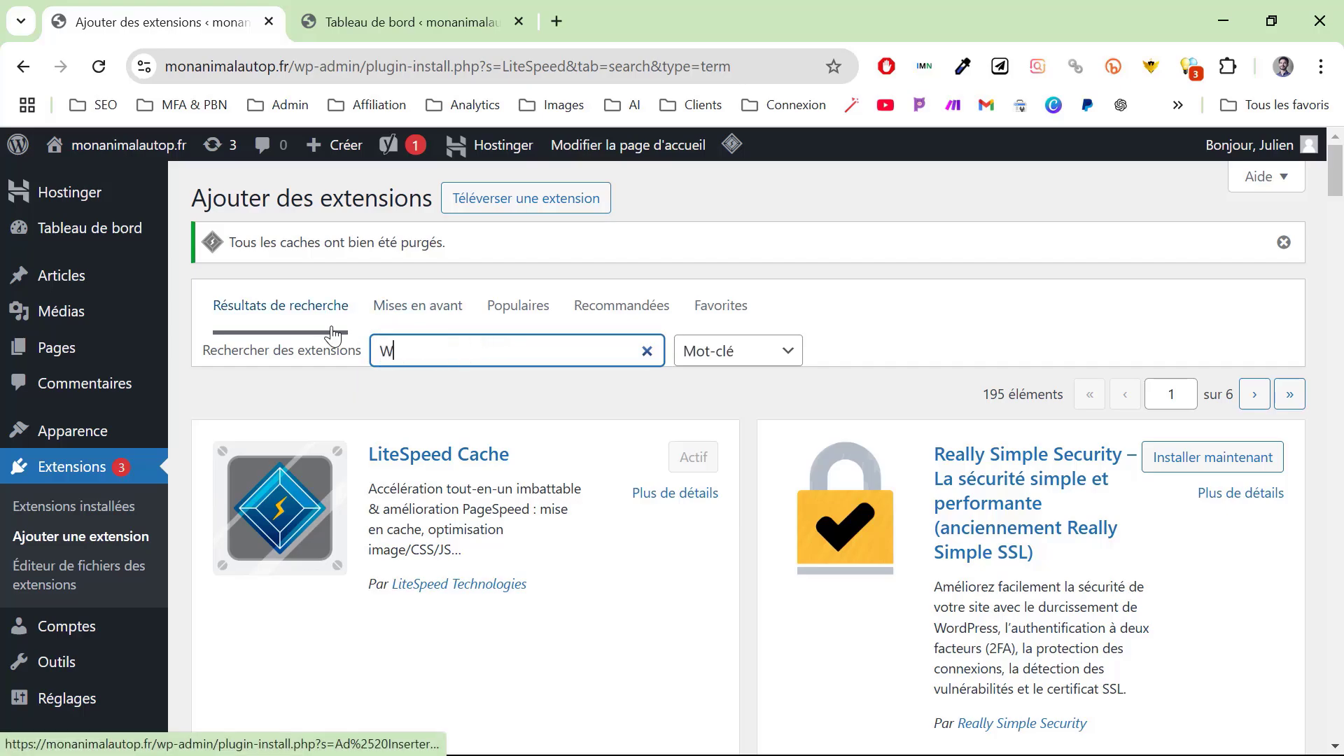
{"action": "type", "text": "P fa"}
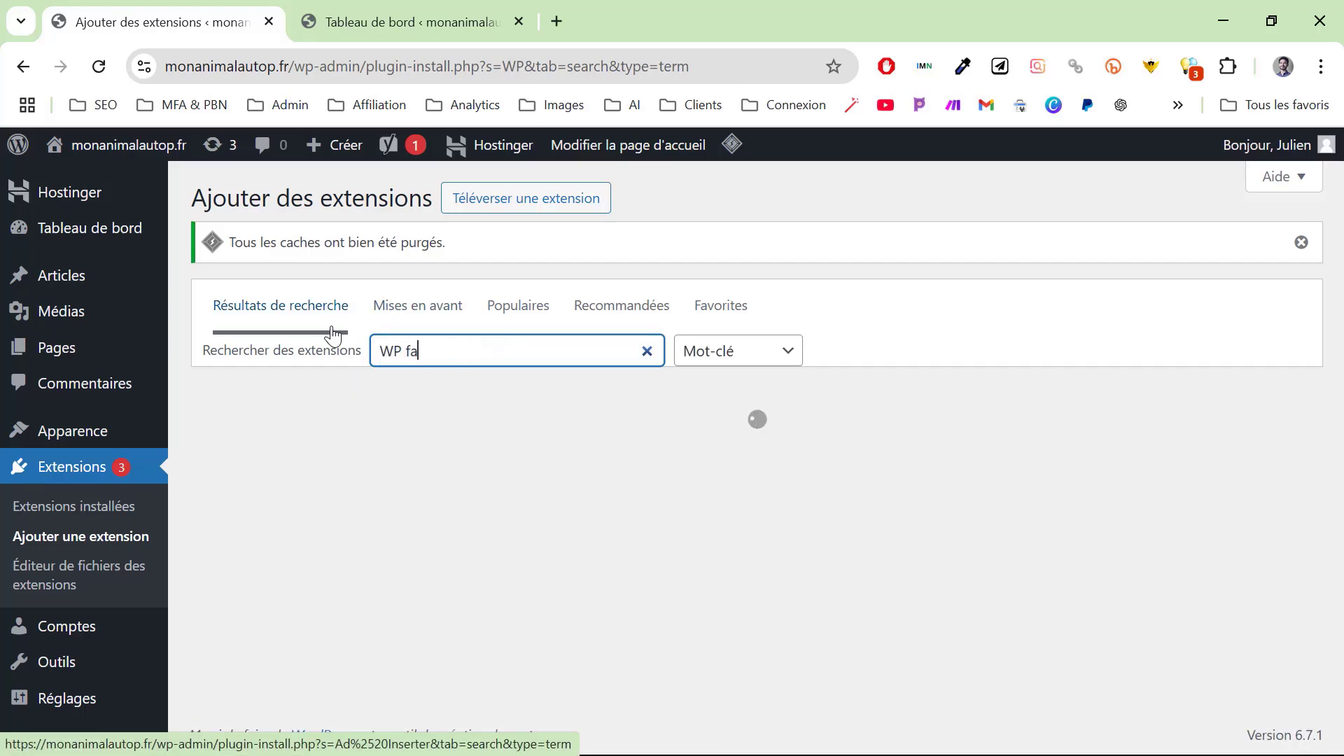
{"action": "type", "text": "stest cache"}
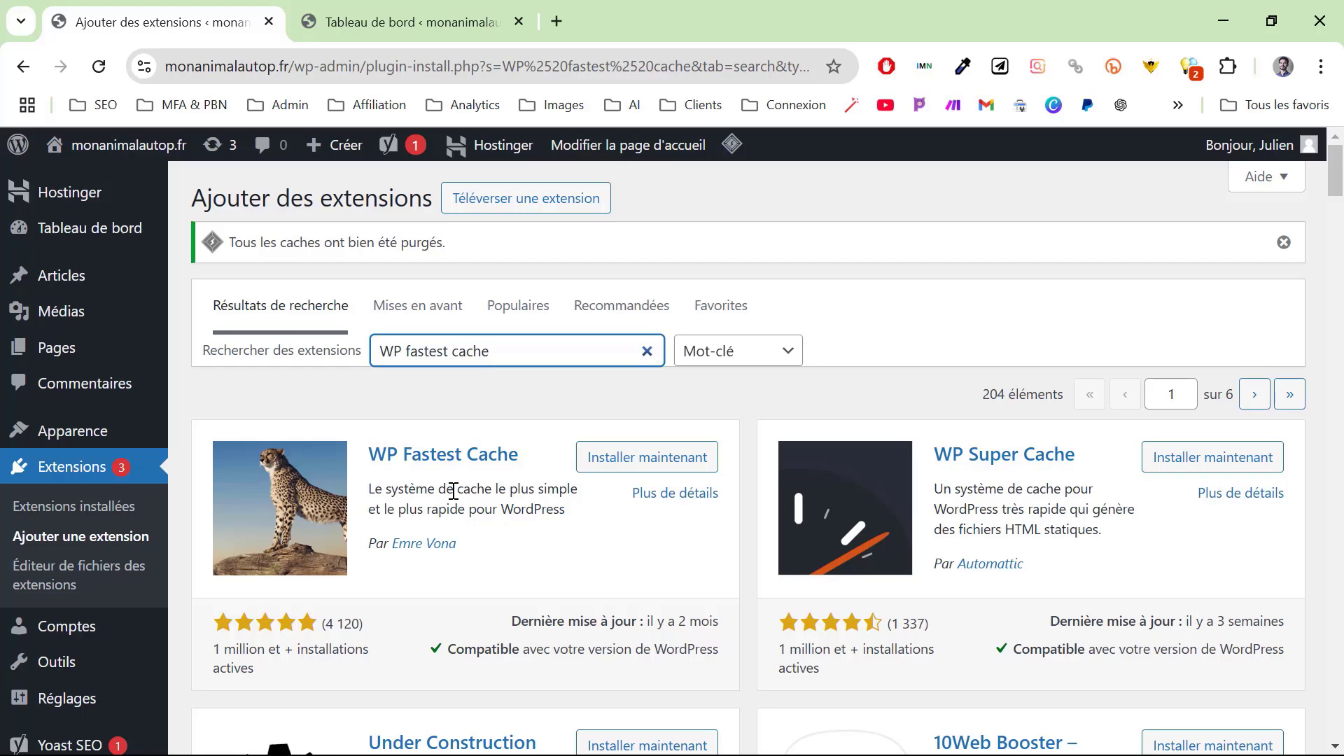
{"action": "left_click", "coordinate": [574, 401]}
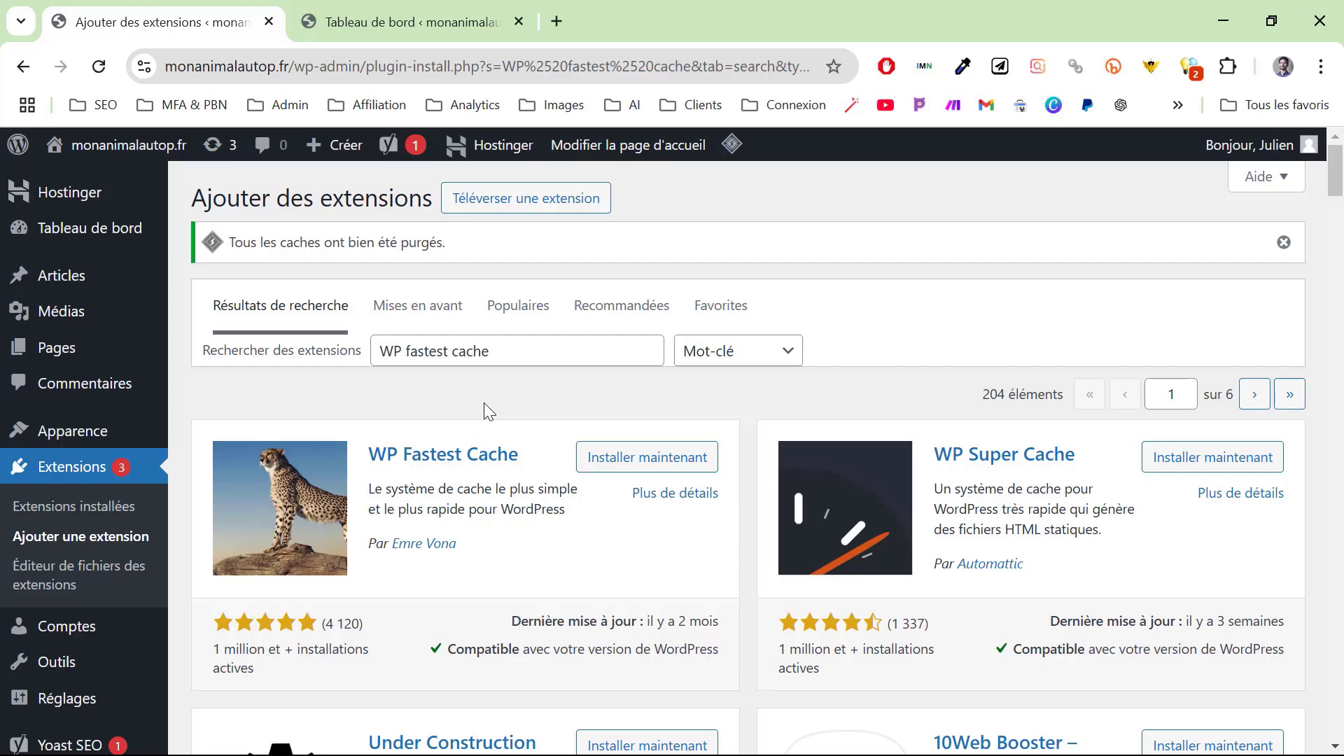
Search the extension directory for Yoast SEO and update the installed Yoast SEO plugin.
{"action": "triple_click", "coordinate": [518, 348]}
{"action": "type", "text": "Yoast SEO"}
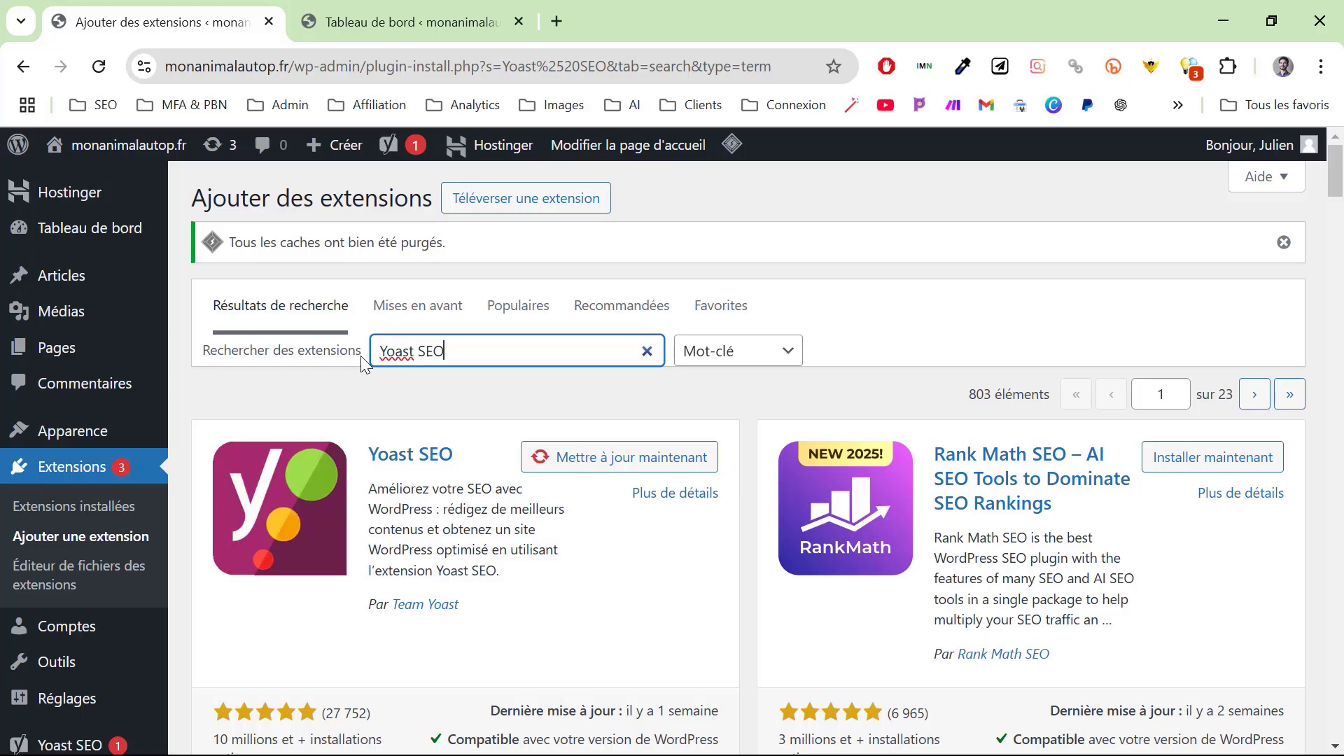
{"action": "left_click", "coordinate": [452, 405]}
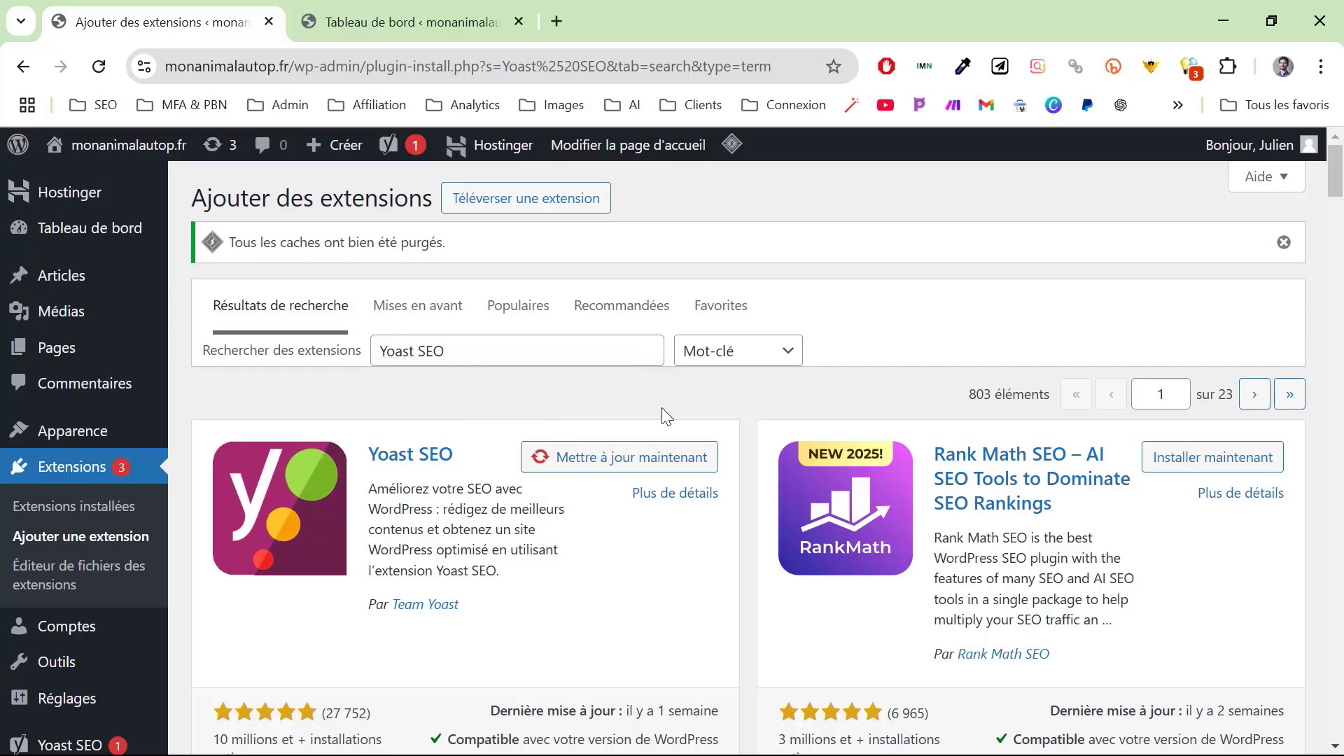
{"action": "left_click", "coordinate": [657, 468]}
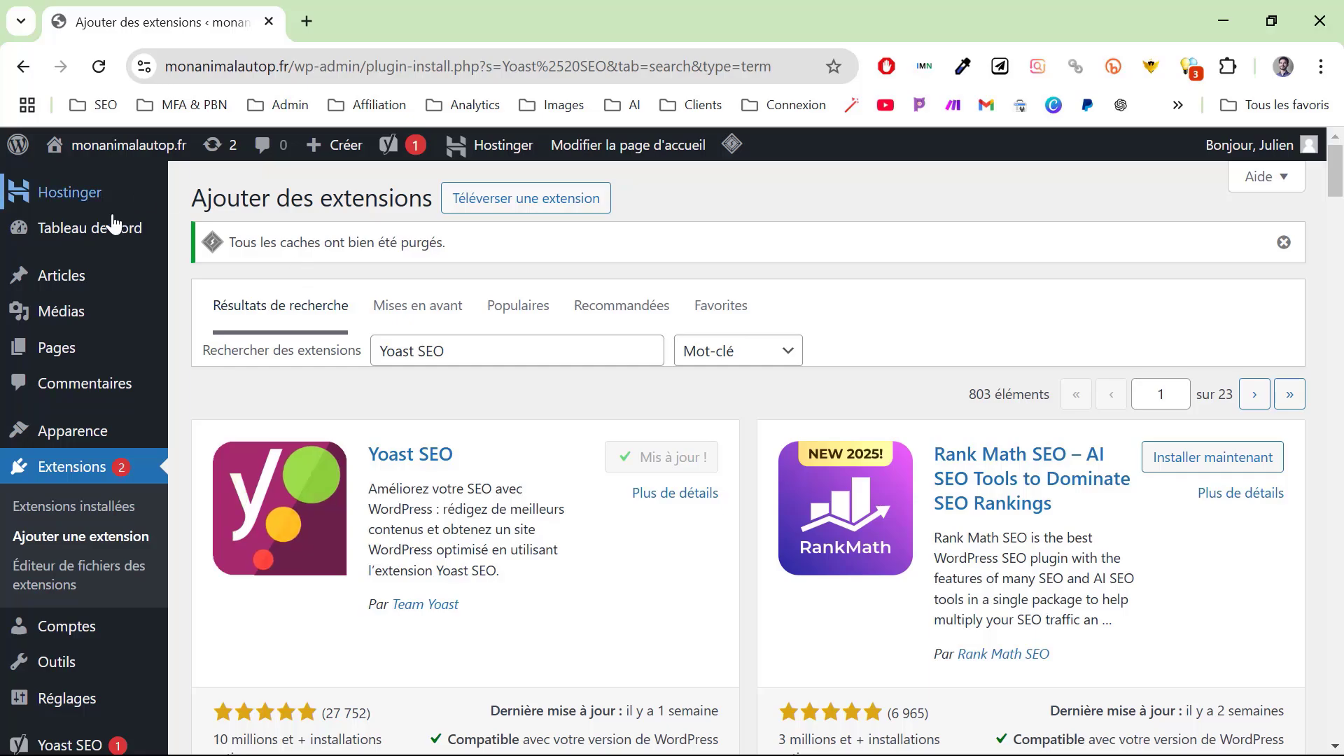
Activate the Easy Table of Contents extension from the installed extensions and decline its premium upgrade to stay with the free version.
{"action": "left_click", "coordinate": [110, 225]}
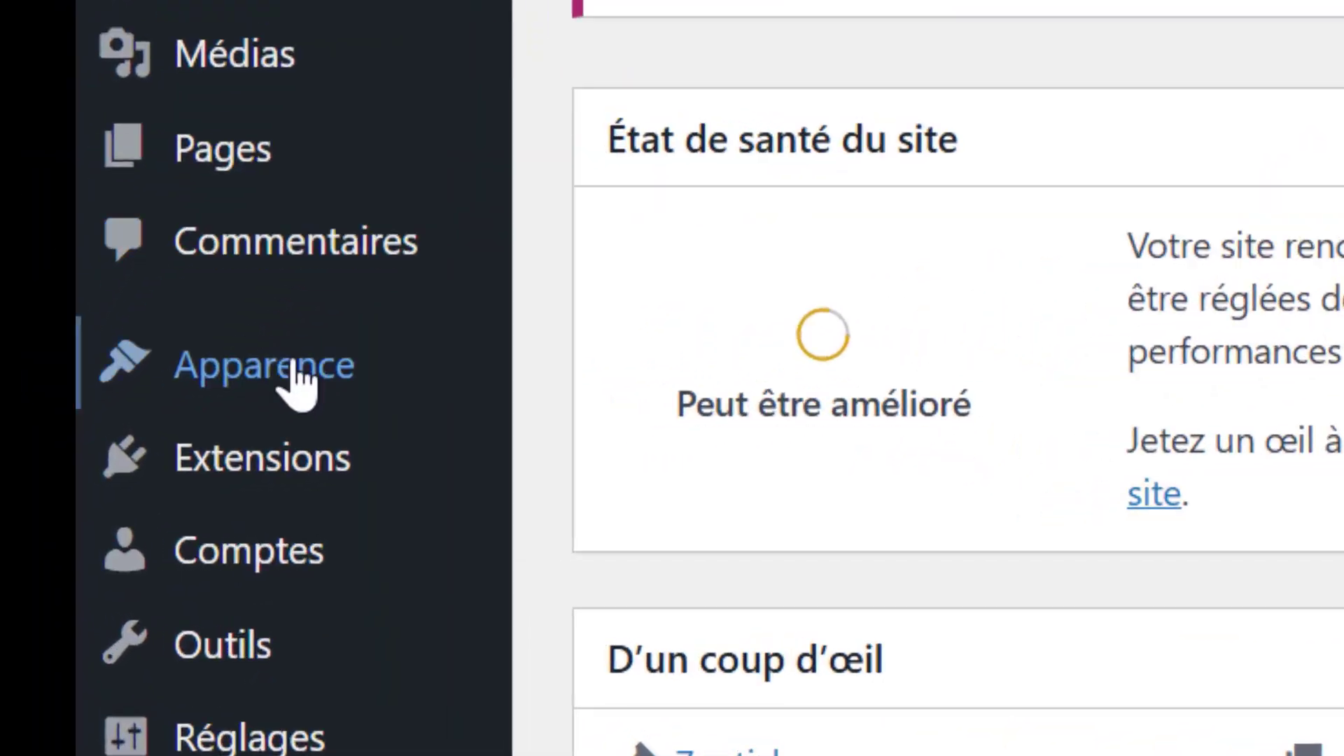
{"action": "mouse_move", "coordinate": [132, 519]}
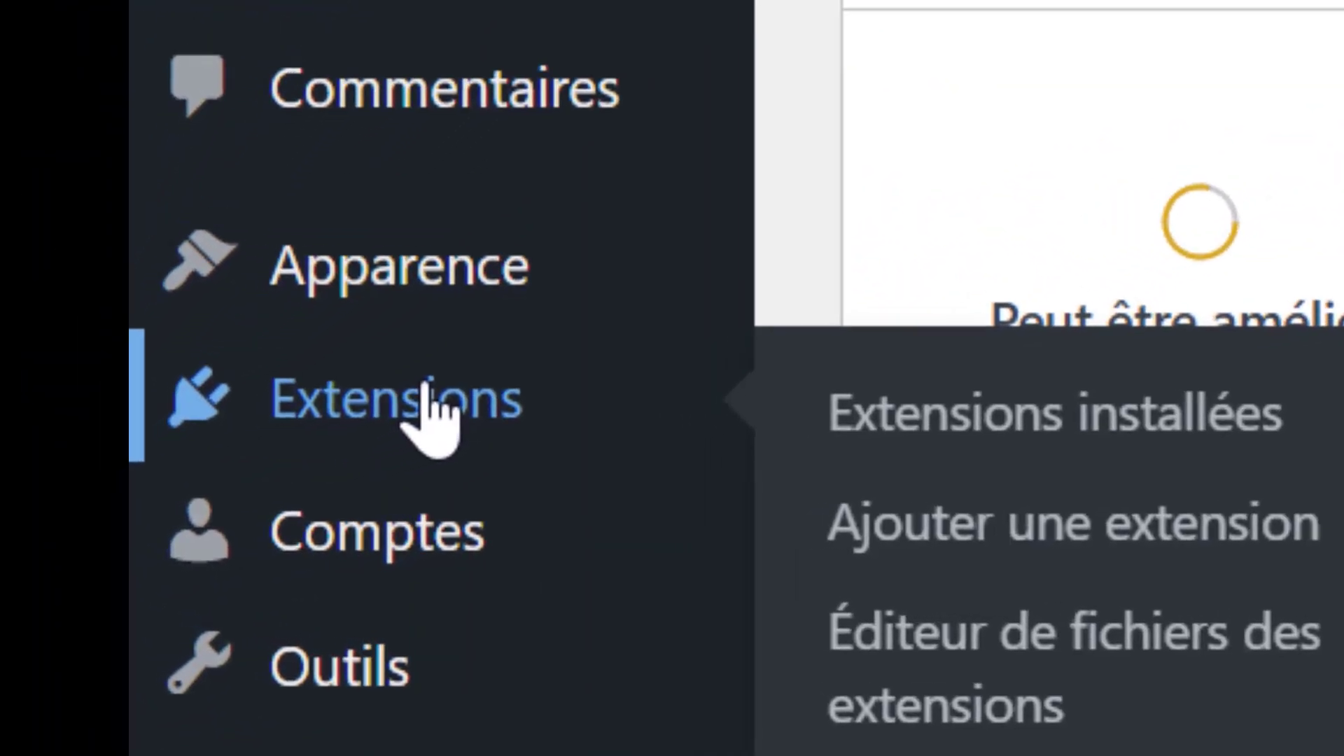
{"action": "left_click", "coordinate": [425, 385]}
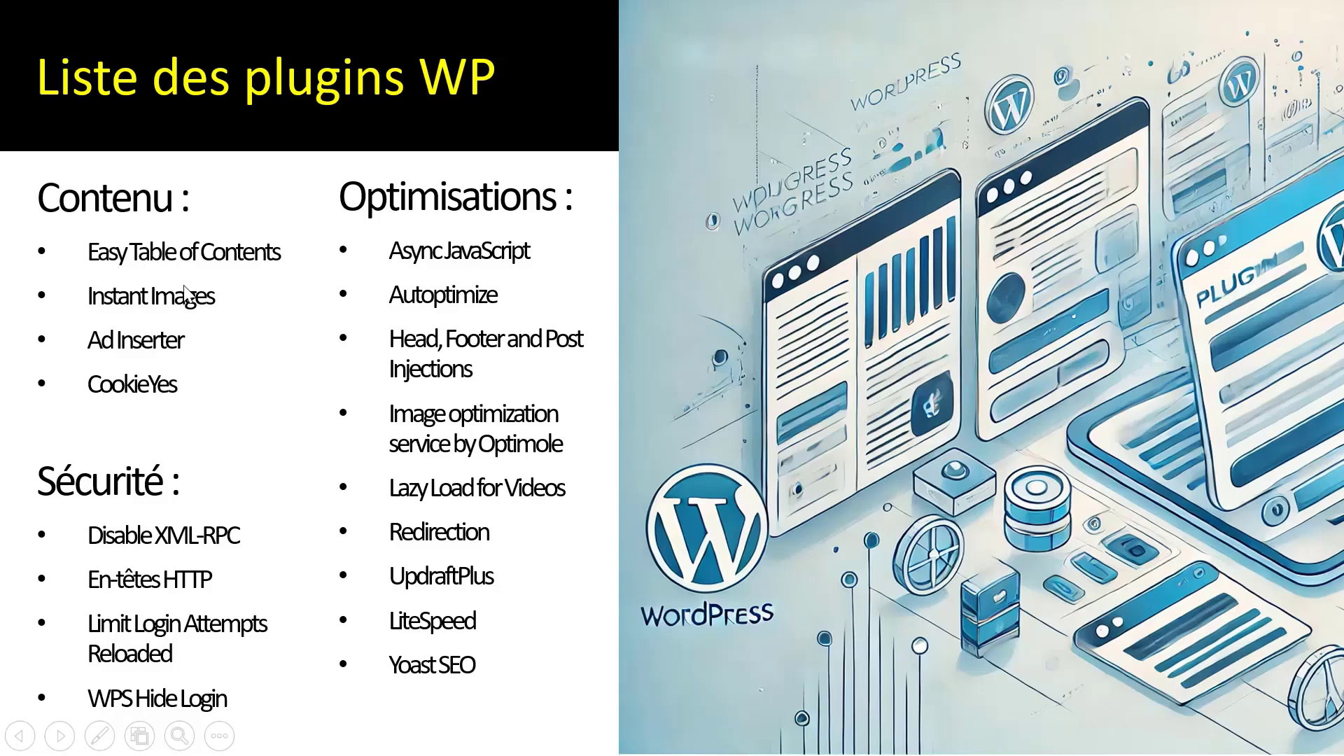
{"action": "key", "text": "alt+Tab"}
{"action": "scroll", "coordinate": [182, 575], "scroll_direction": "down", "scroll_amount": 5}
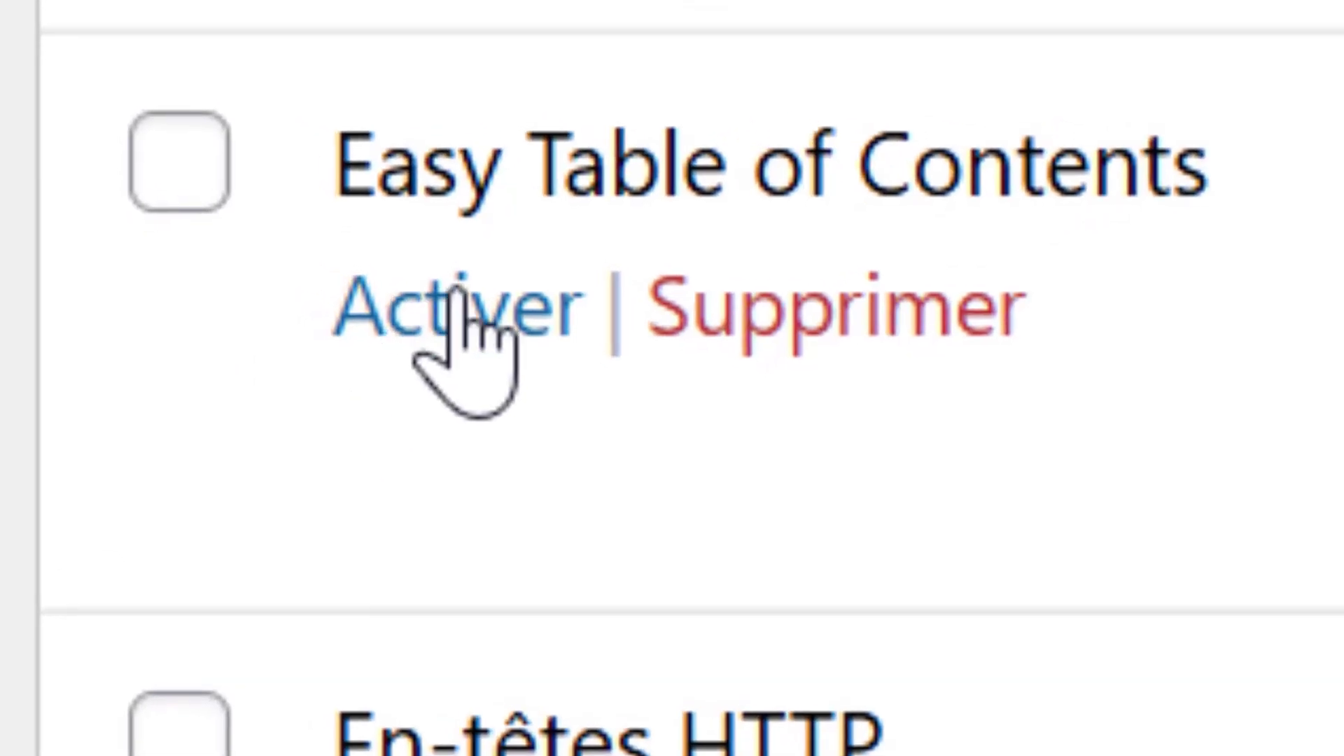
{"action": "left_click", "coordinate": [483, 334]}
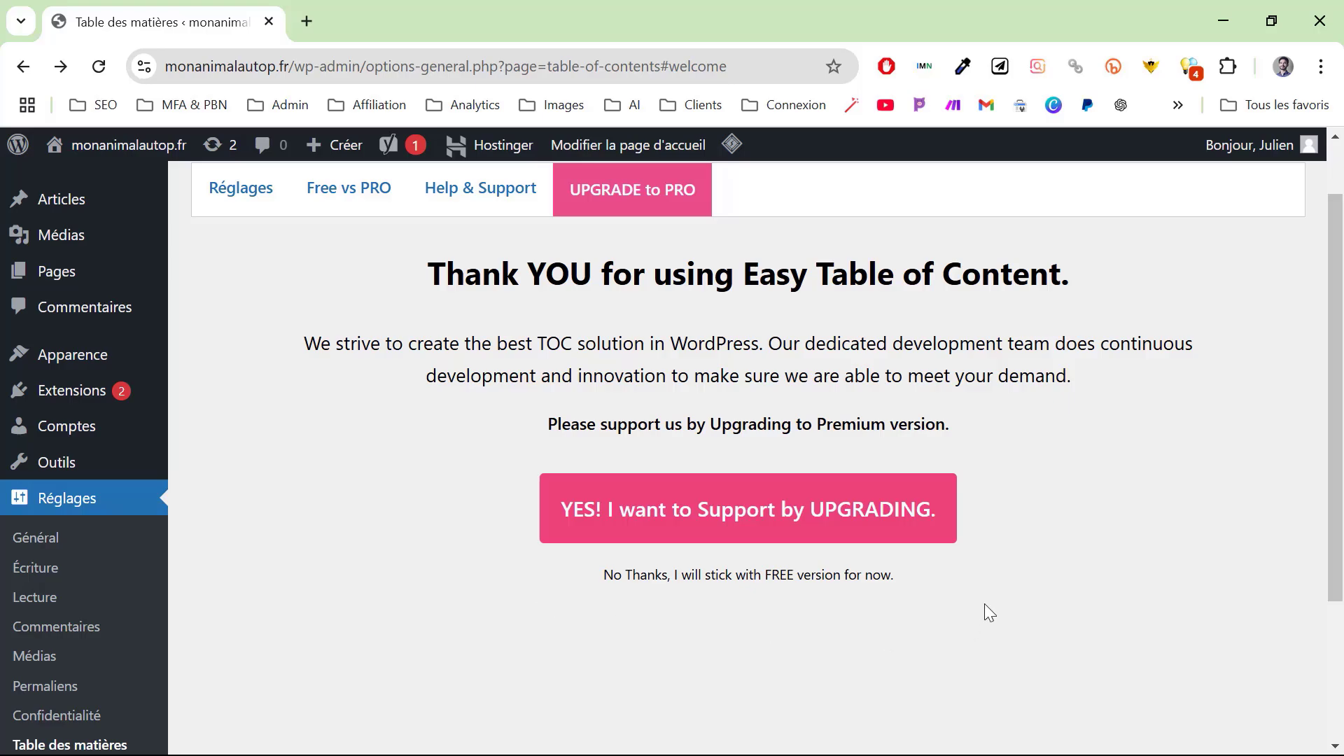
{"action": "left_click", "coordinate": [753, 576]}
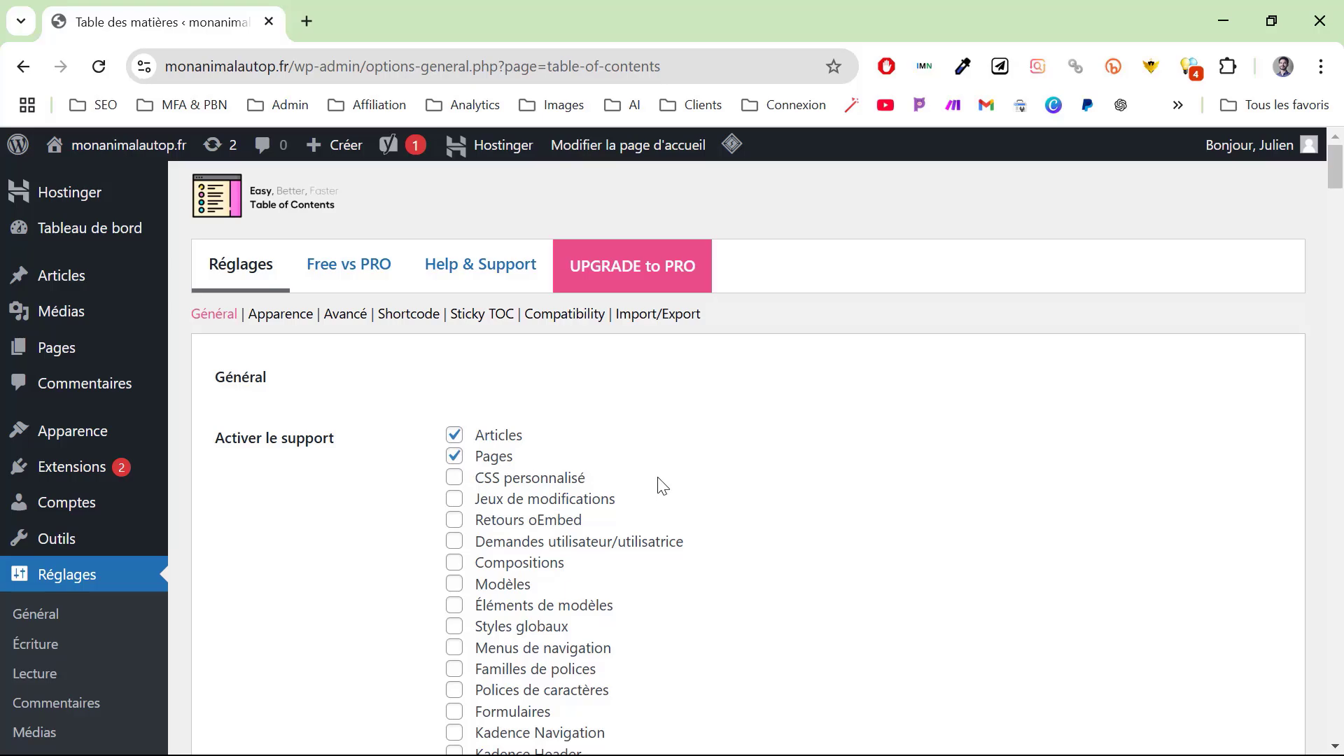
Set the table of contents header label to "Sommaire" and save the Easy Table of Contents settings.
{"action": "scroll", "coordinate": [776, 518], "scroll_direction": "down", "scroll_amount": 6}
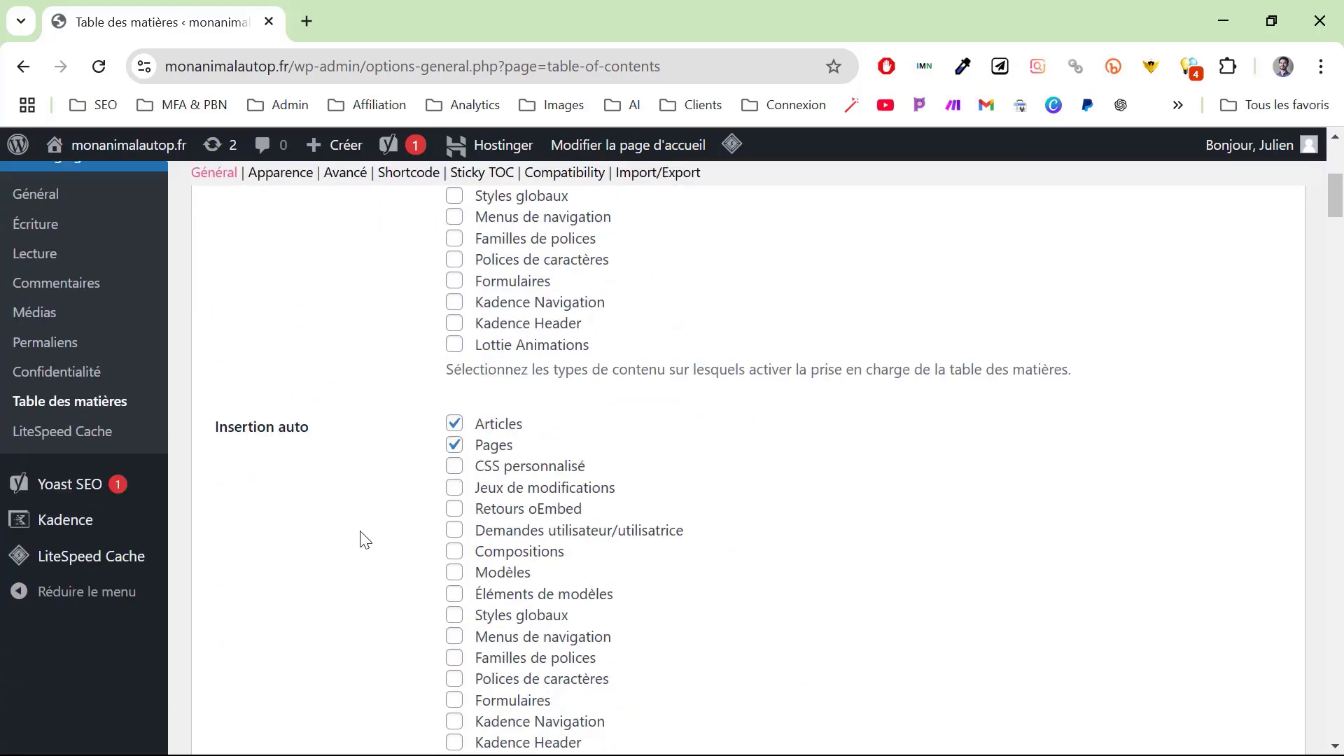
{"action": "scroll", "coordinate": [441, 490], "scroll_direction": "down", "scroll_amount": 6}
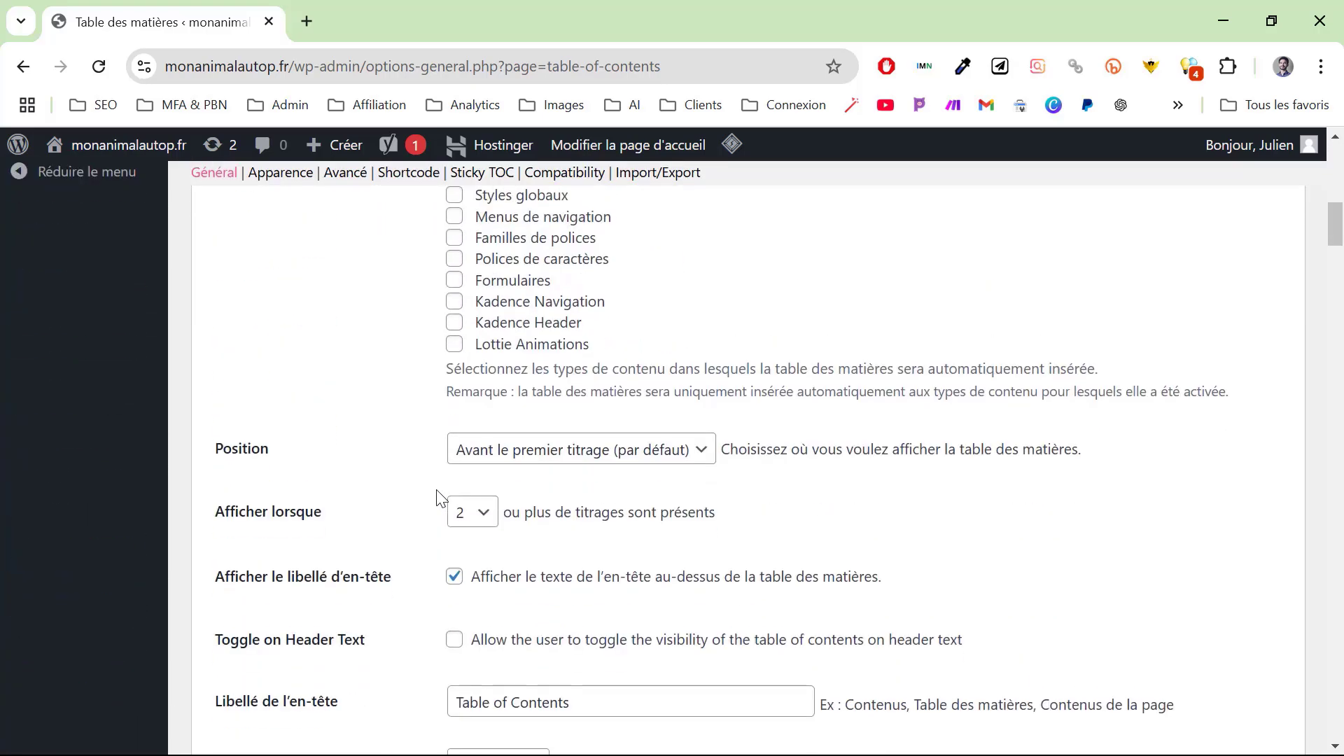
{"action": "left_click", "coordinate": [693, 449]}
{"action": "scroll", "coordinate": [677, 467], "scroll_direction": "down", "scroll_amount": 3}
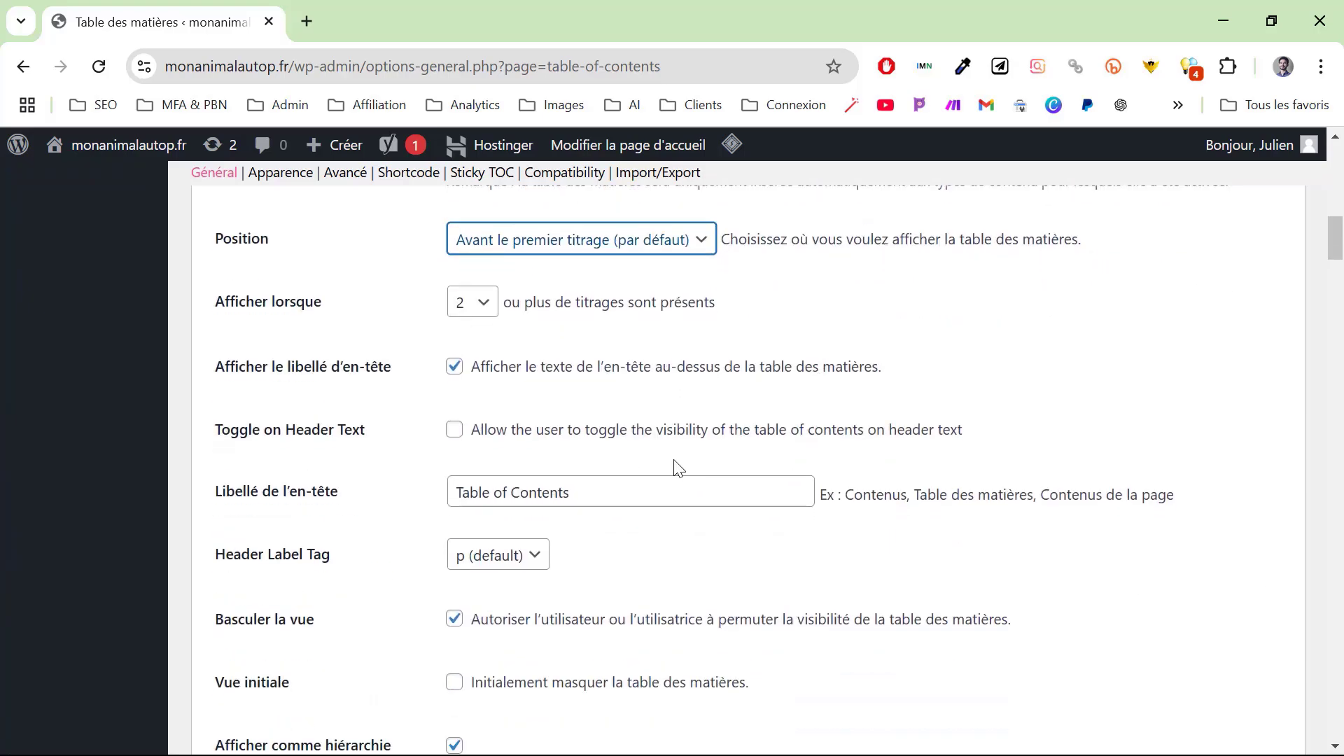
{"action": "triple_click", "coordinate": [608, 499]}
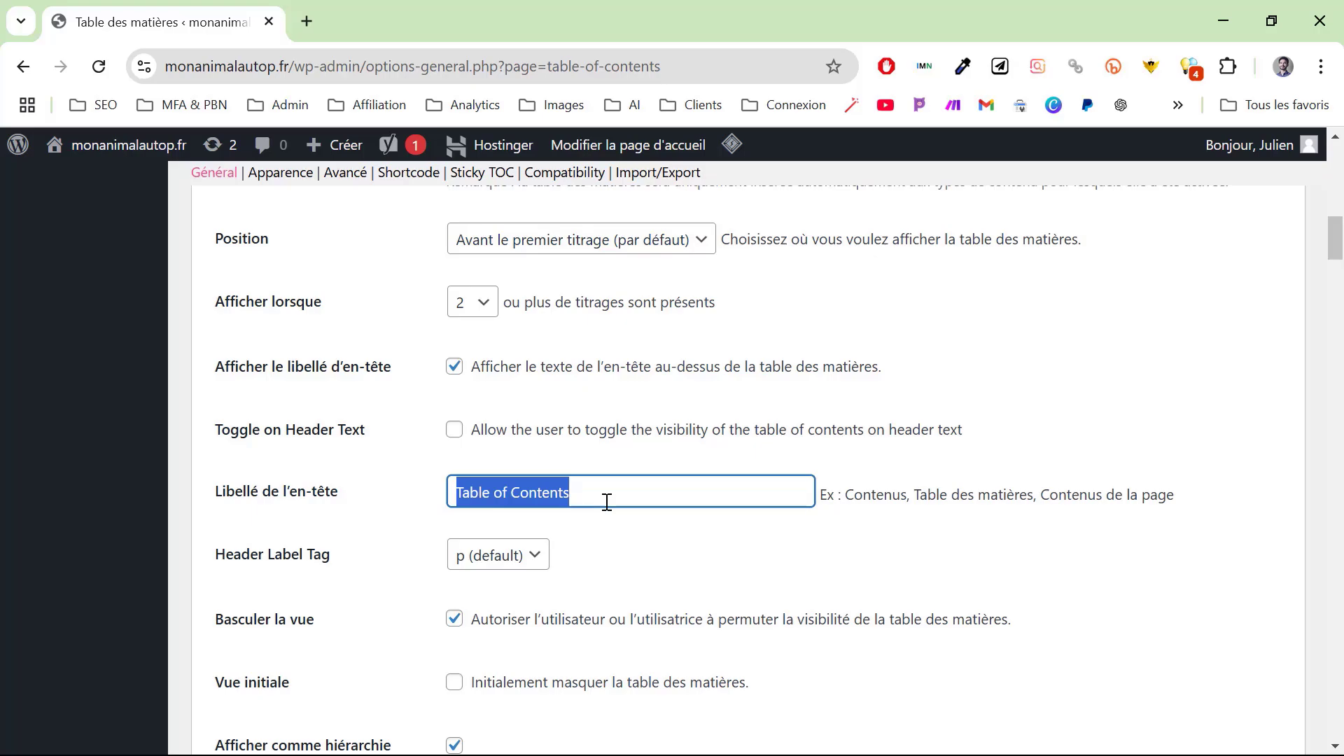
{"action": "type", "text": "Sommaire"}
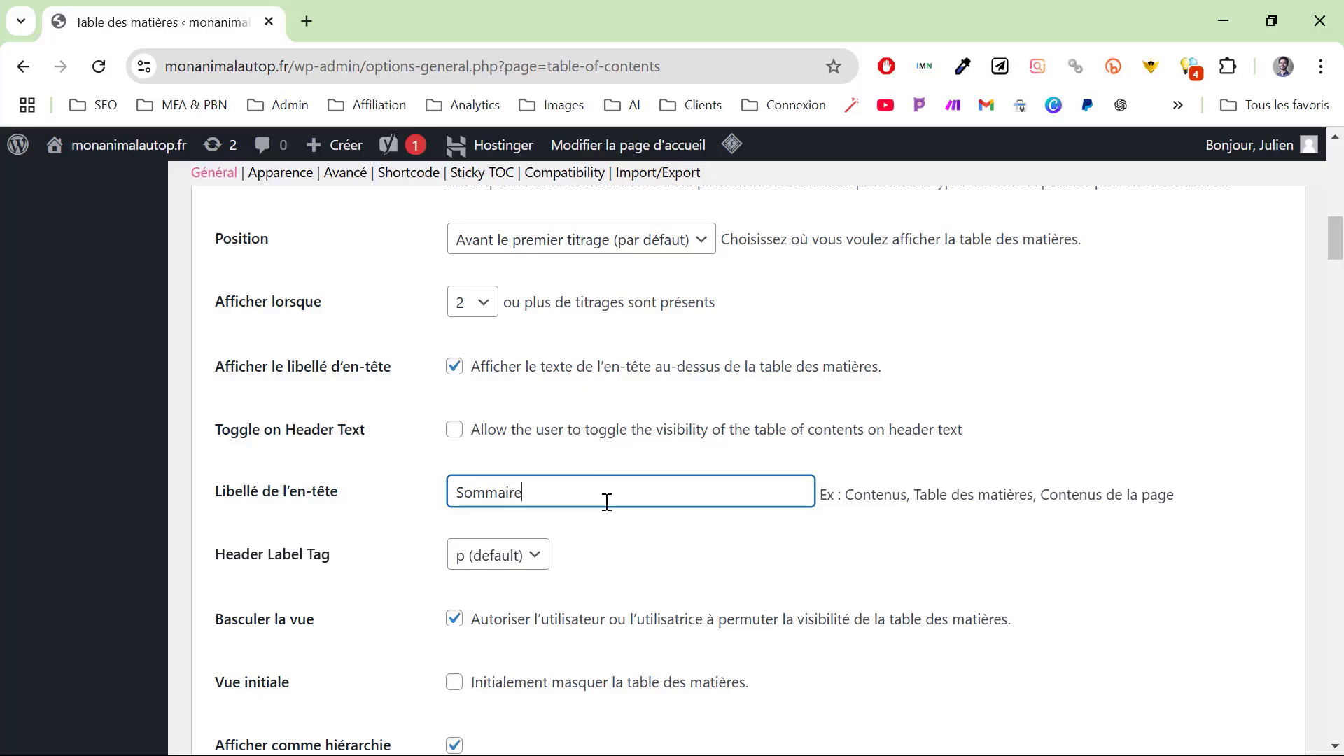
{"action": "scroll", "coordinate": [570, 343], "scroll_direction": "down", "scroll_amount": 10}
{"action": "scroll", "coordinate": [570, 343], "scroll_direction": "down", "scroll_amount": 20}
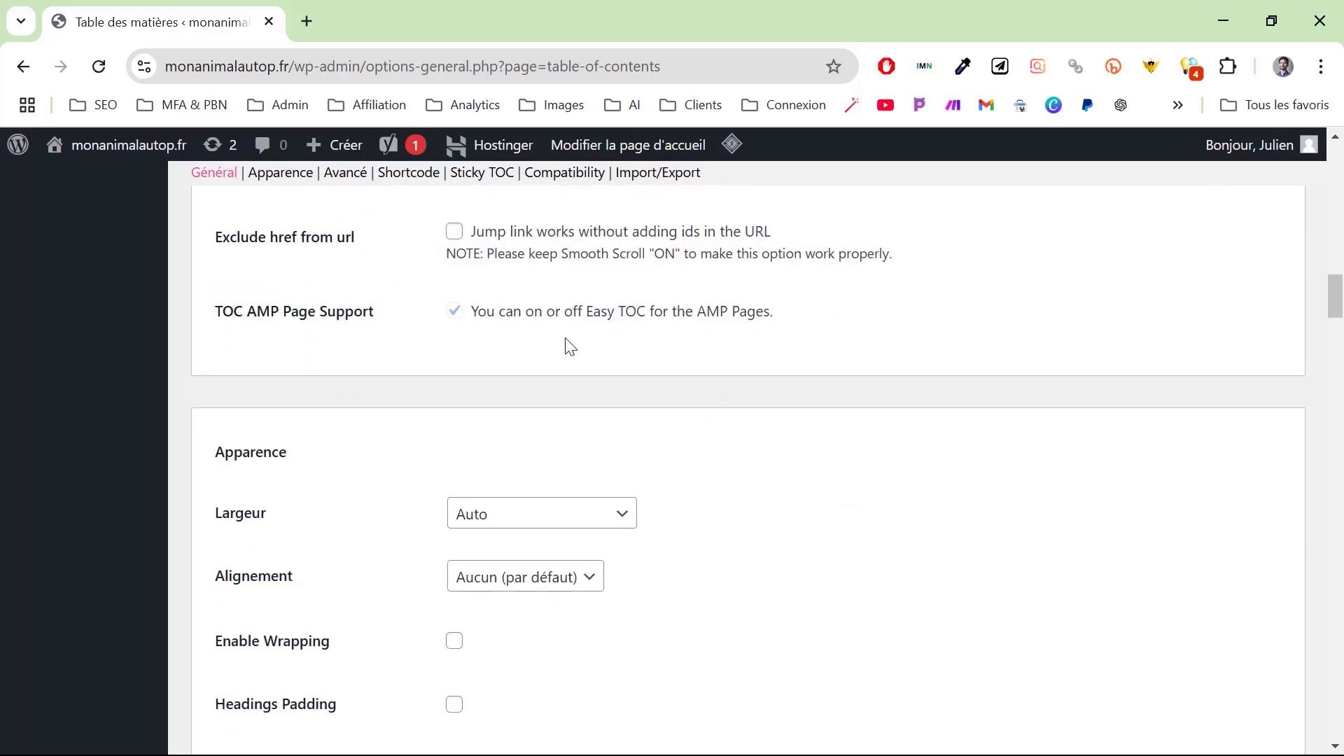
{"action": "scroll", "coordinate": [567, 348], "scroll_direction": "down", "scroll_amount": 20}
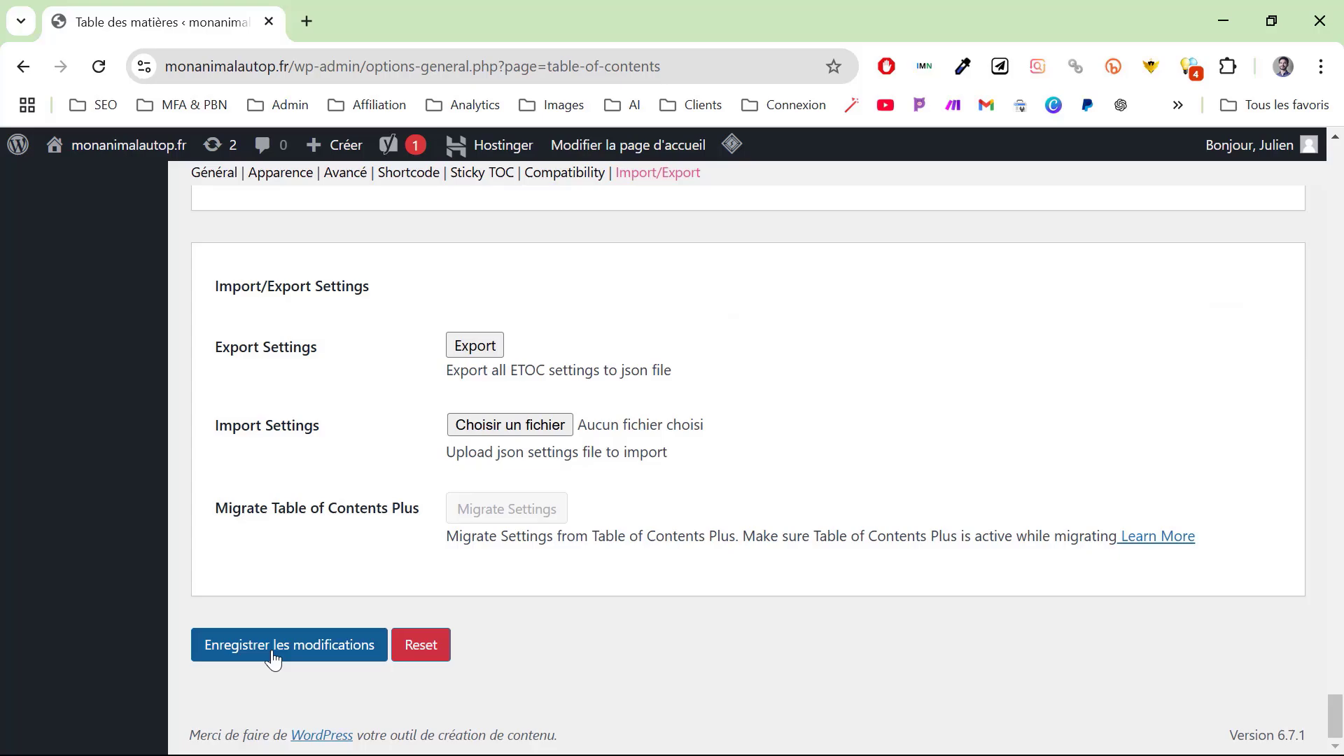
{"action": "left_click", "coordinate": [273, 659]}
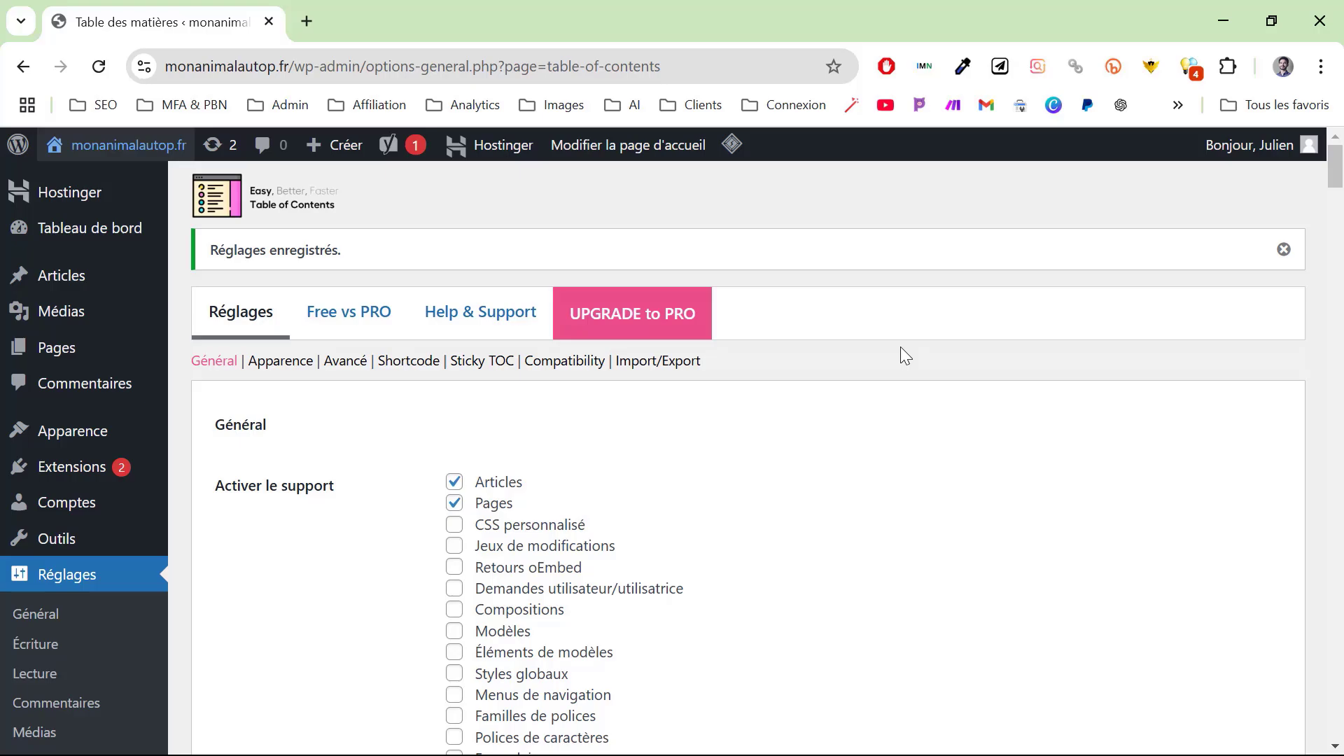
Return to the installed extensions and activate Instant Images.
{"action": "left_click", "coordinate": [46, 473]}
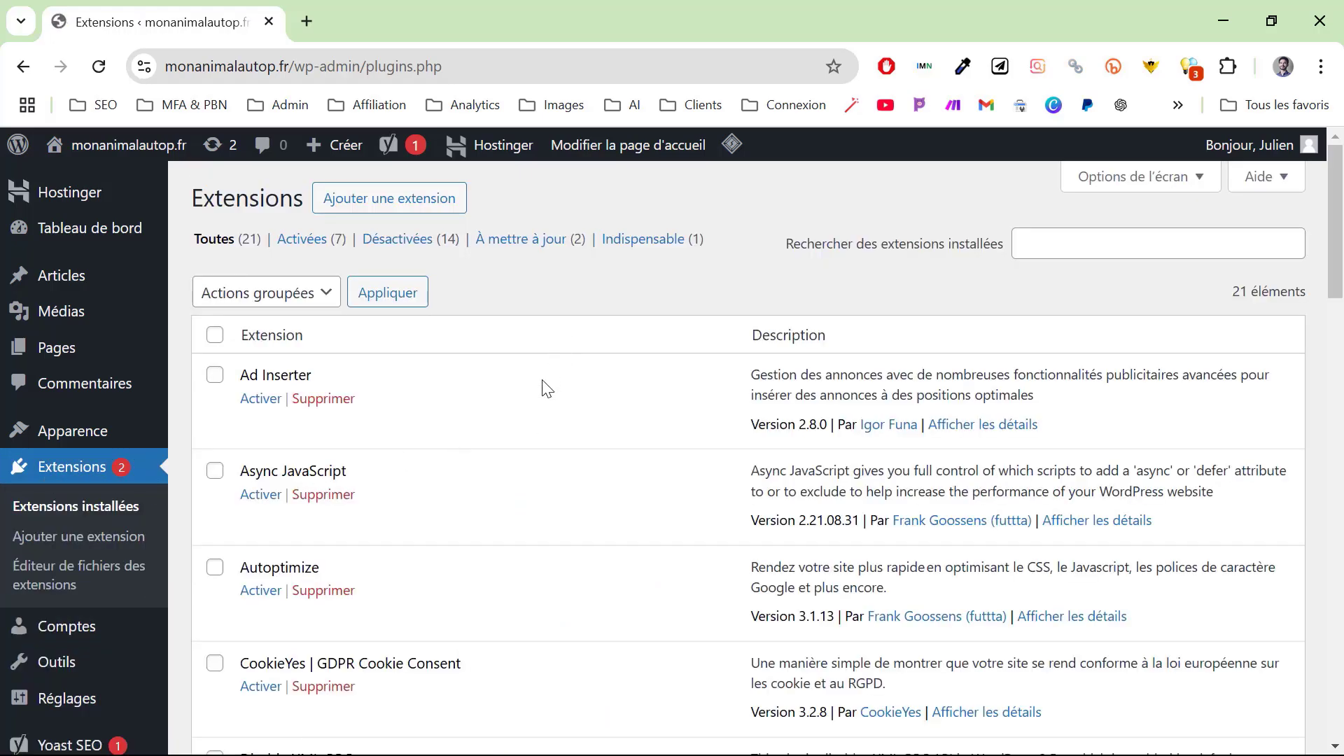
{"action": "scroll", "coordinate": [547, 388], "scroll_direction": "down", "scroll_amount": 10}
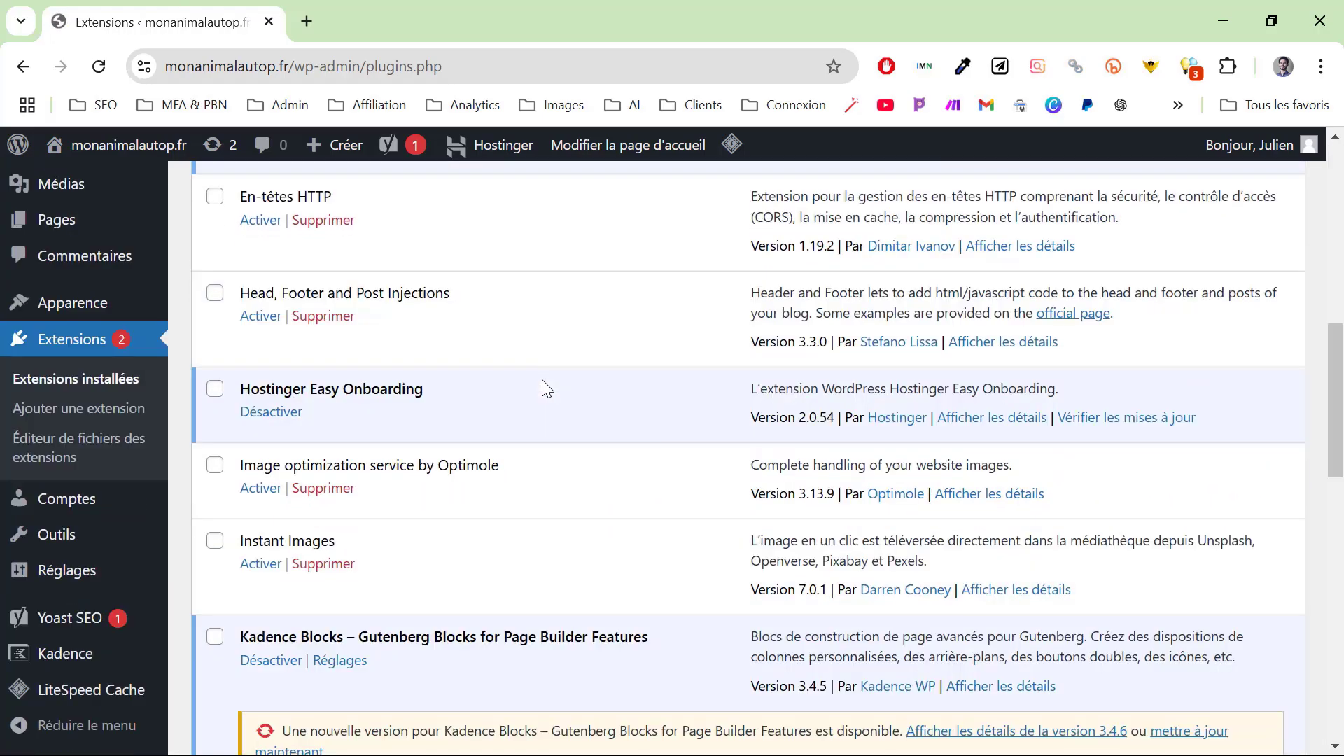
{"action": "scroll", "coordinate": [547, 388], "scroll_direction": "down", "scroll_amount": 3}
{"action": "left_click", "coordinate": [262, 354]}
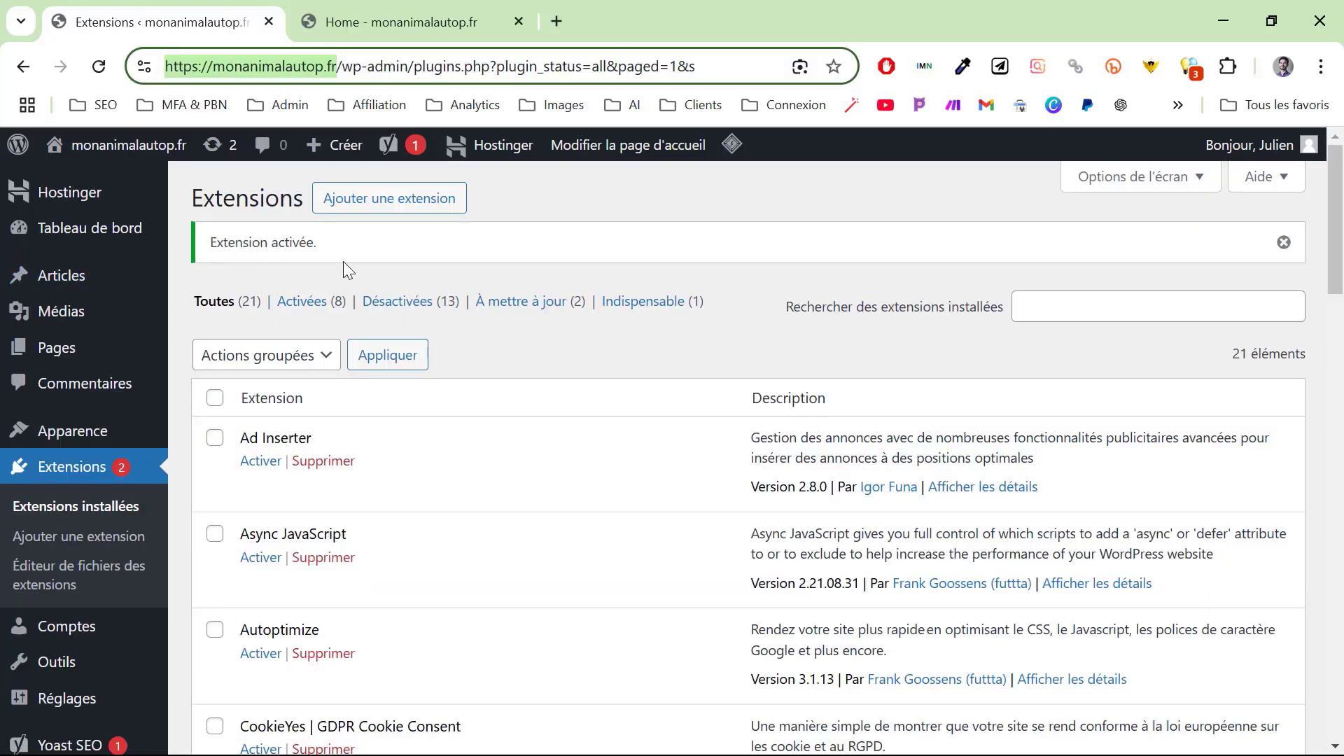
Switch to the public site and open the article "The best investment on Earth is earth." for editing.
{"action": "key", "text": "ctrl+Tab"}
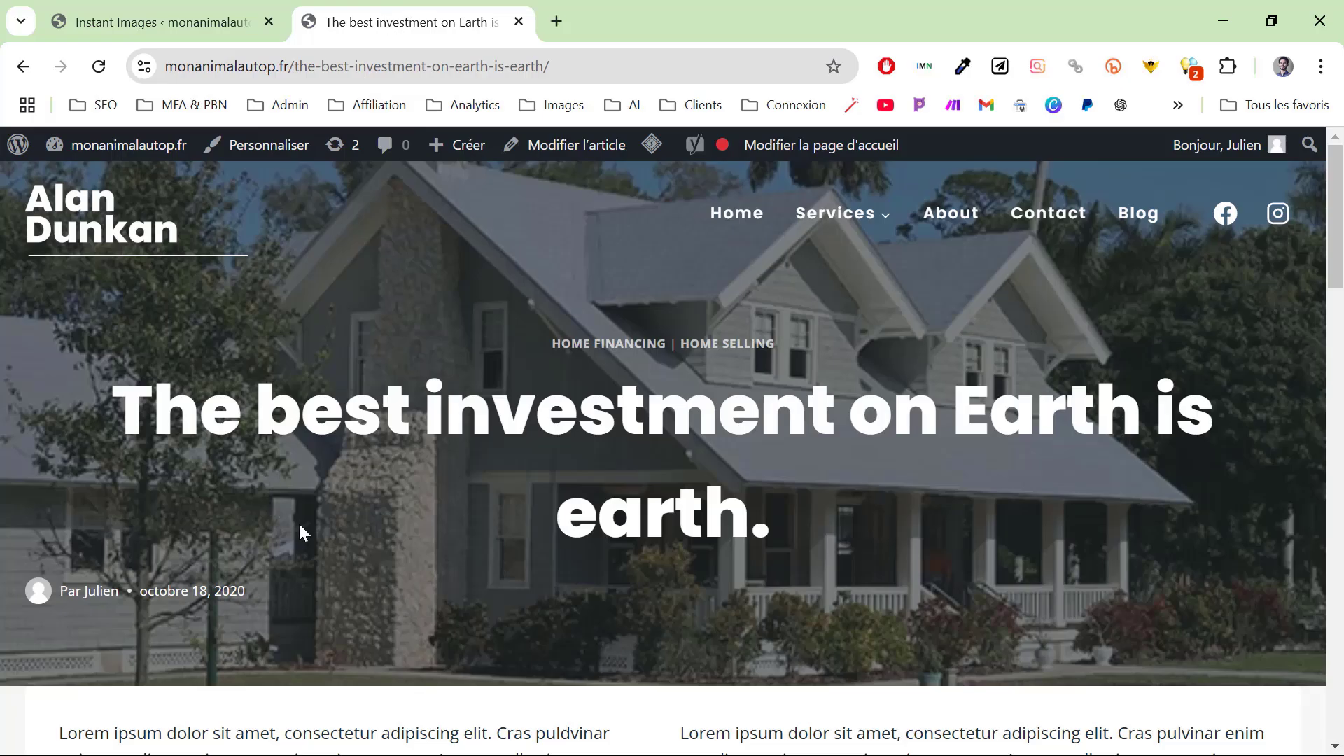
{"action": "scroll", "coordinate": [311, 535], "scroll_direction": "down", "scroll_amount": 7}
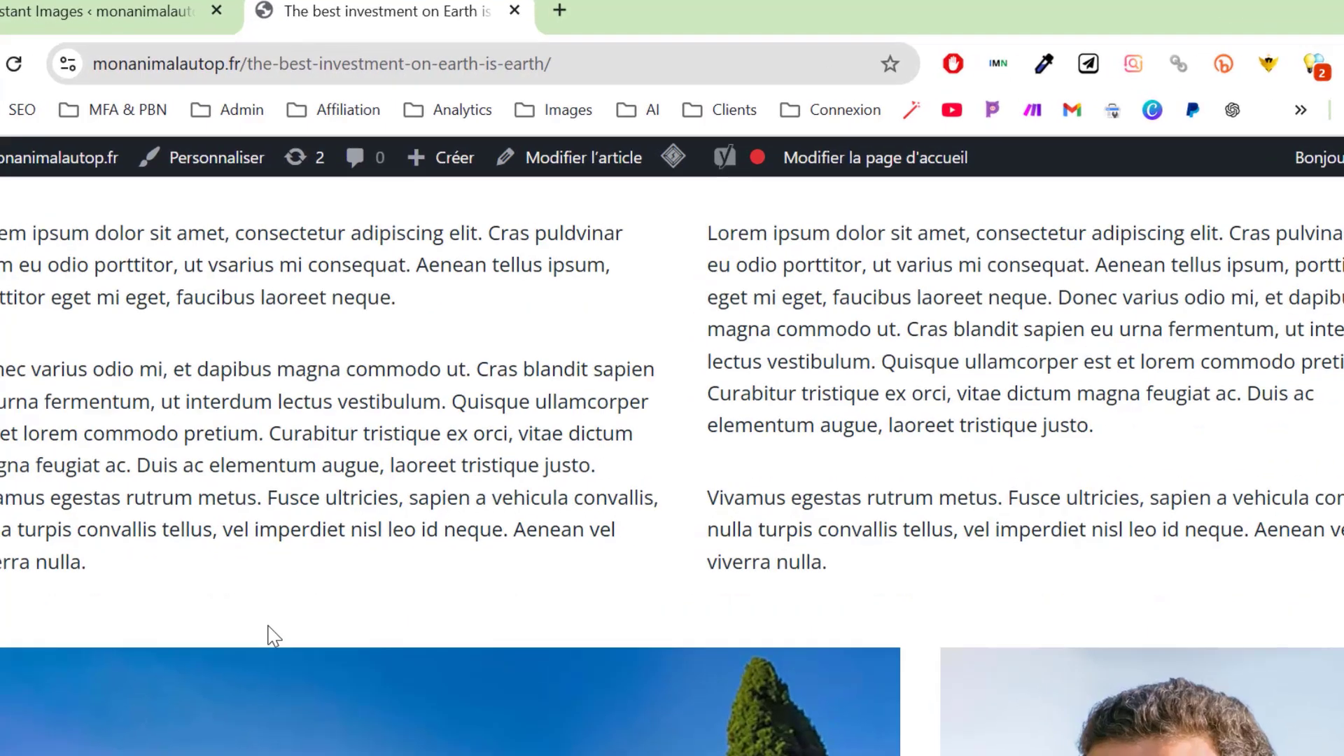
{"action": "scroll", "coordinate": [311, 534], "scroll_direction": "up", "scroll_amount": 7}
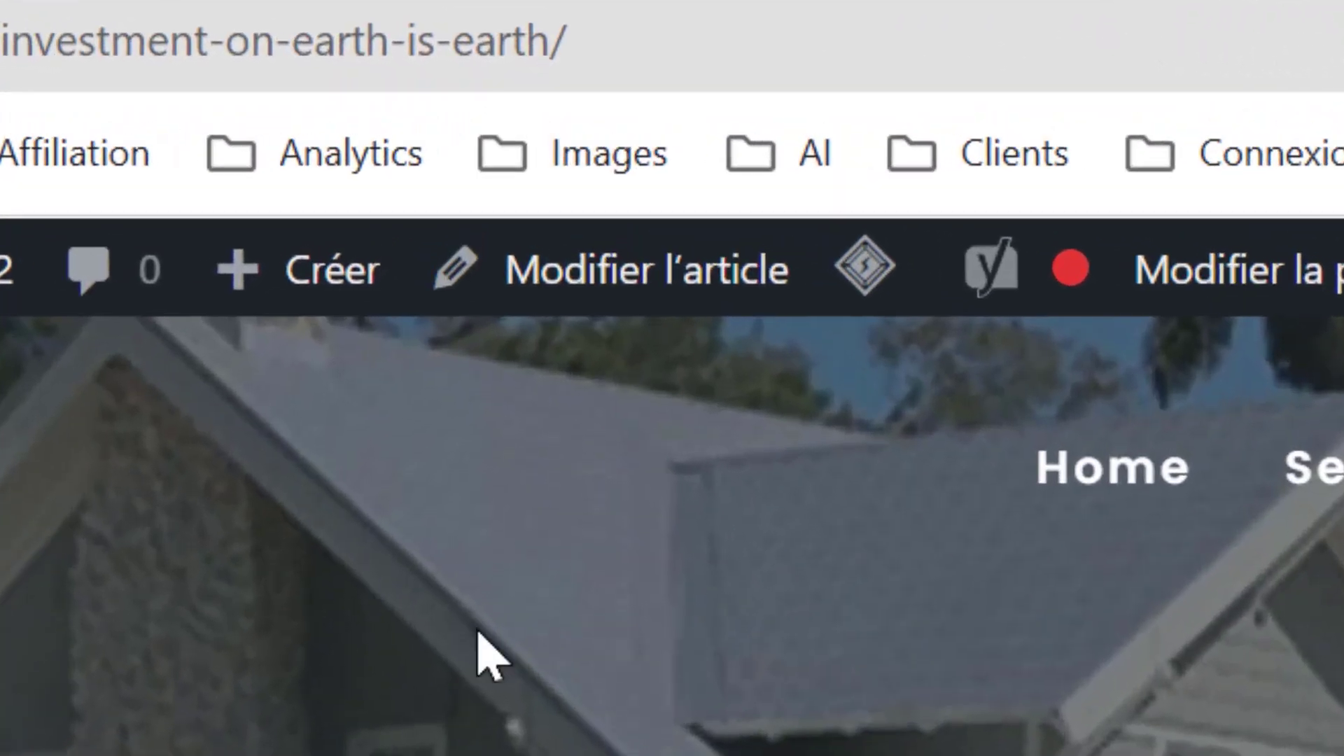
{"action": "left_click", "coordinate": [646, 270]}
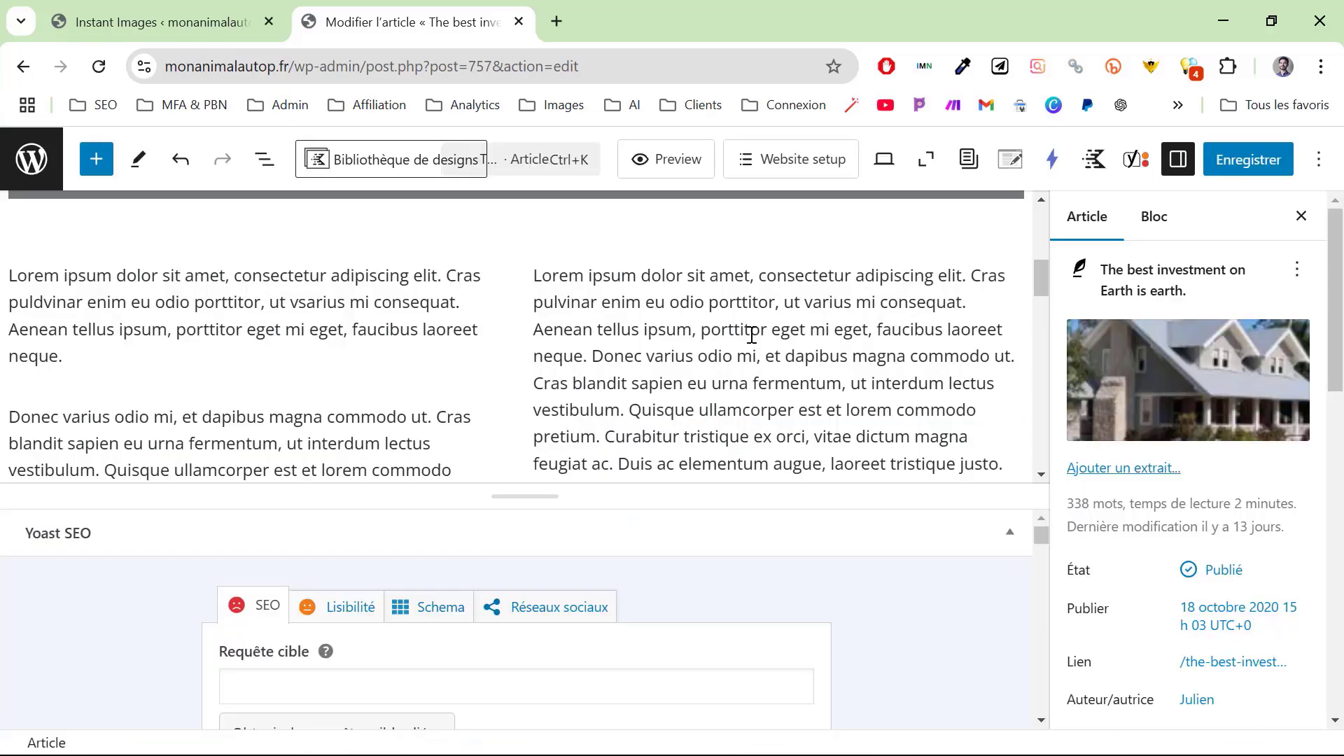
Add an Image block below the paragraph ending "Aenean vel viverra nulla." in the article's first text column.
{"action": "scroll", "coordinate": [747, 336], "scroll_direction": "down", "scroll_amount": 5}
{"action": "scroll", "coordinate": [668, 323], "scroll_direction": "up", "scroll_amount": 2}
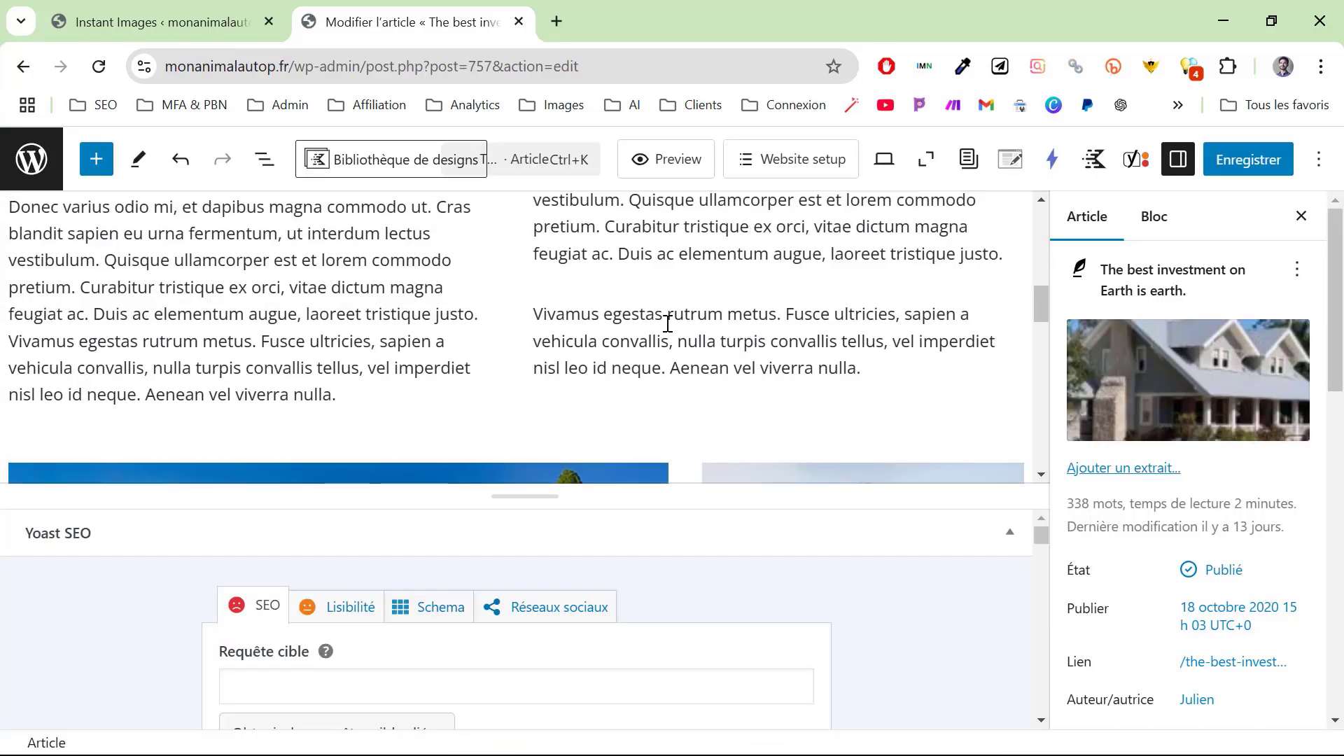
{"action": "left_click", "coordinate": [460, 400]}
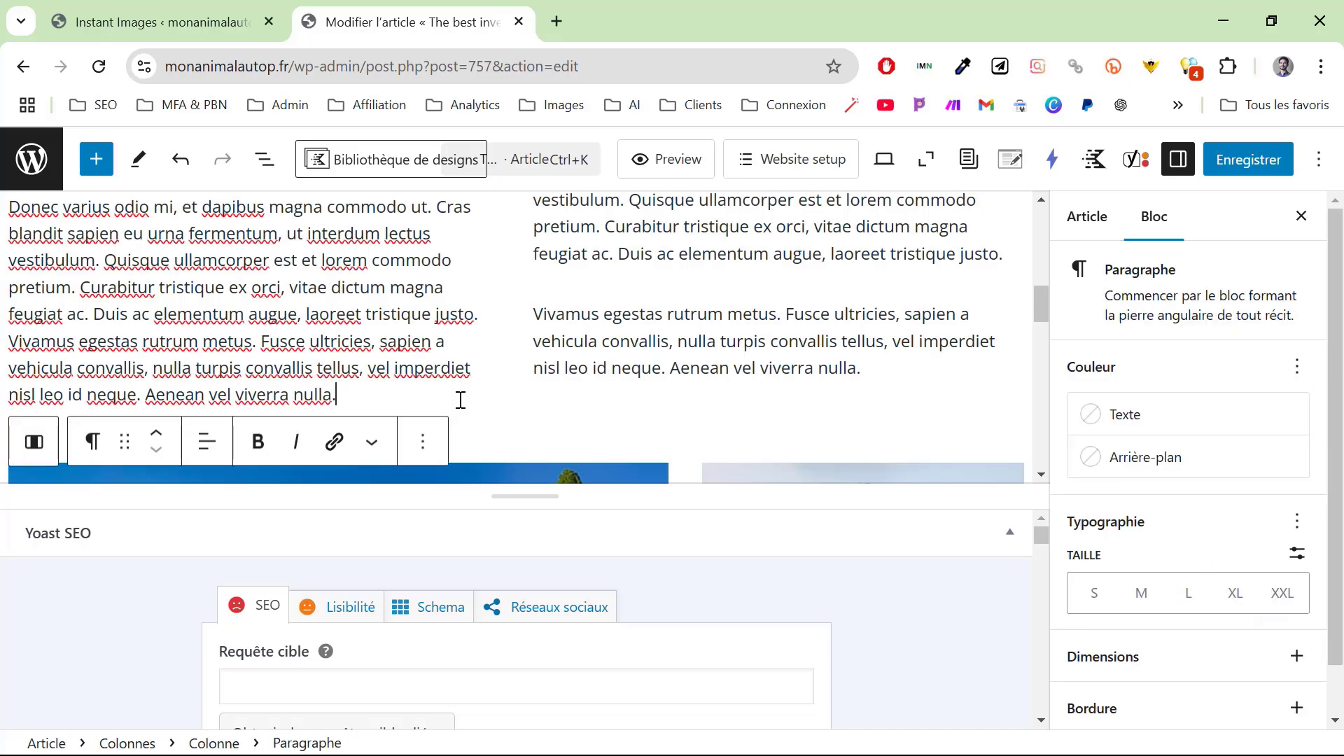
{"action": "key", "text": "Return"}
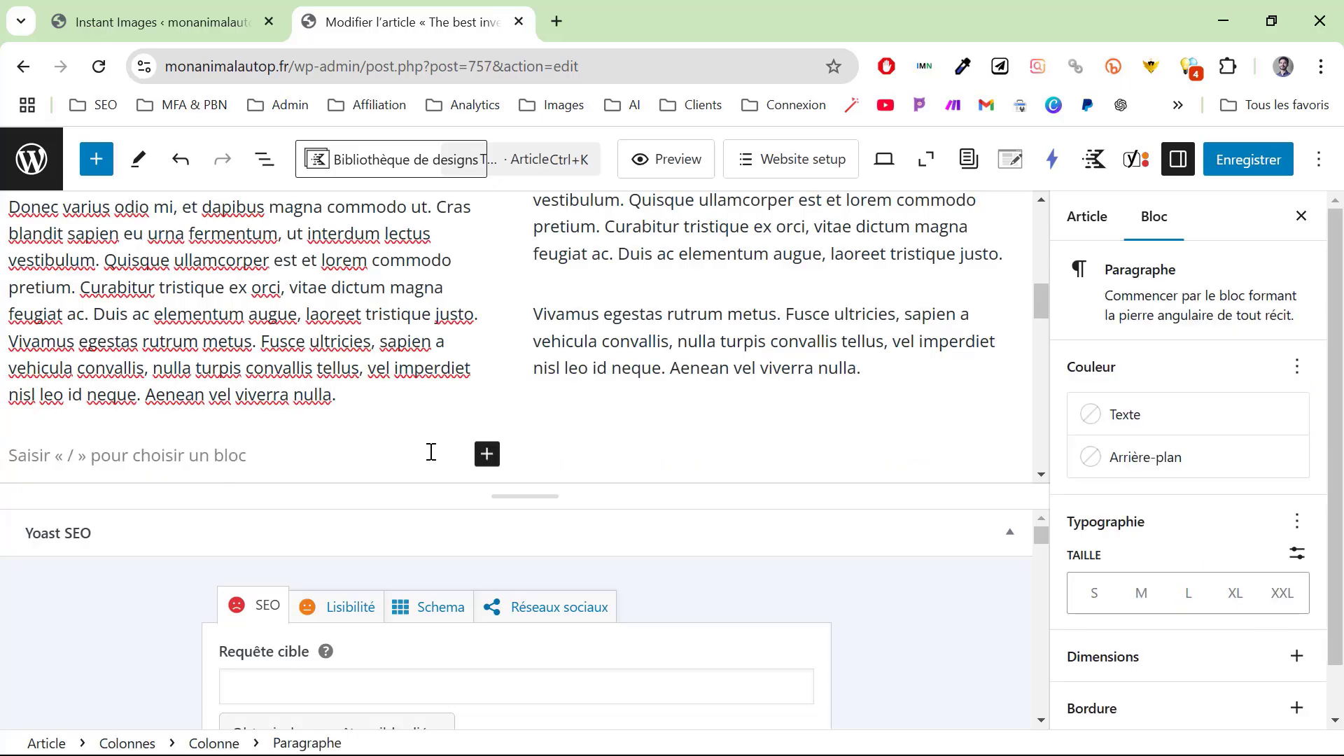
{"action": "left_click", "coordinate": [487, 454]}
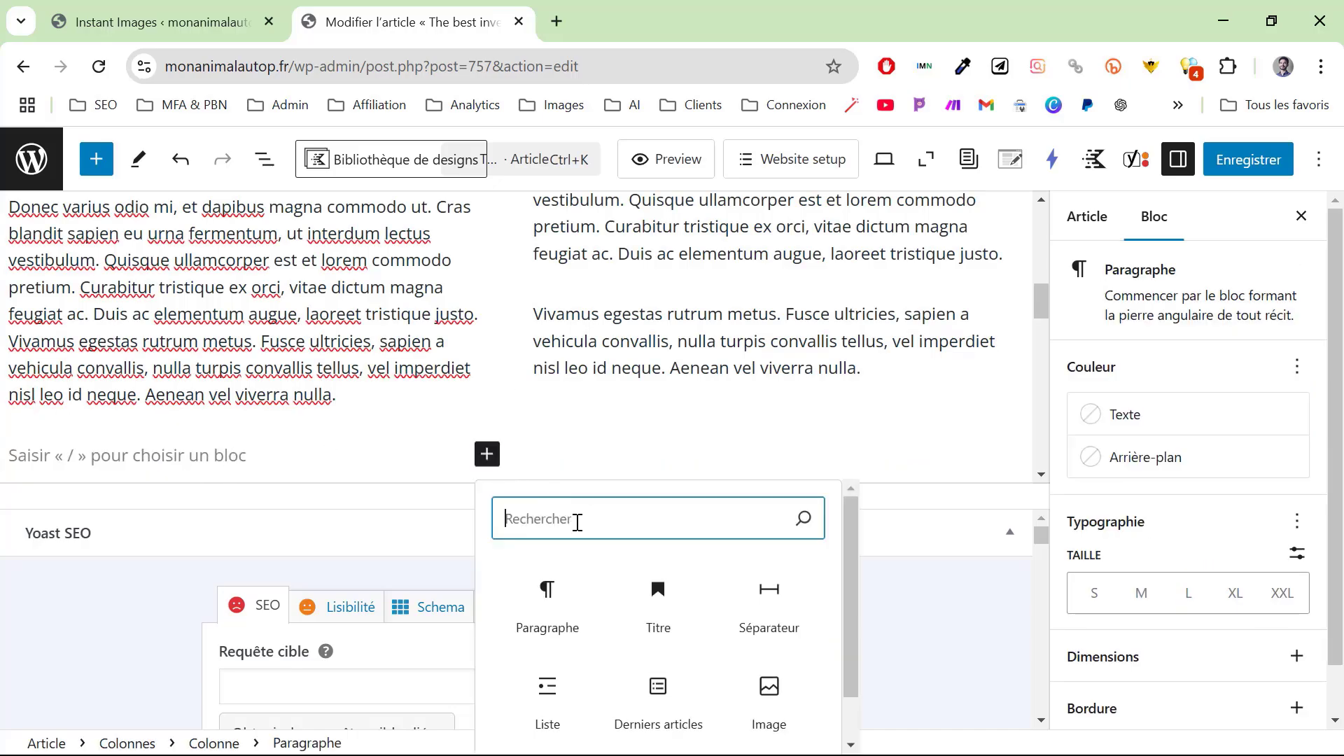
{"action": "type", "text": "image"}
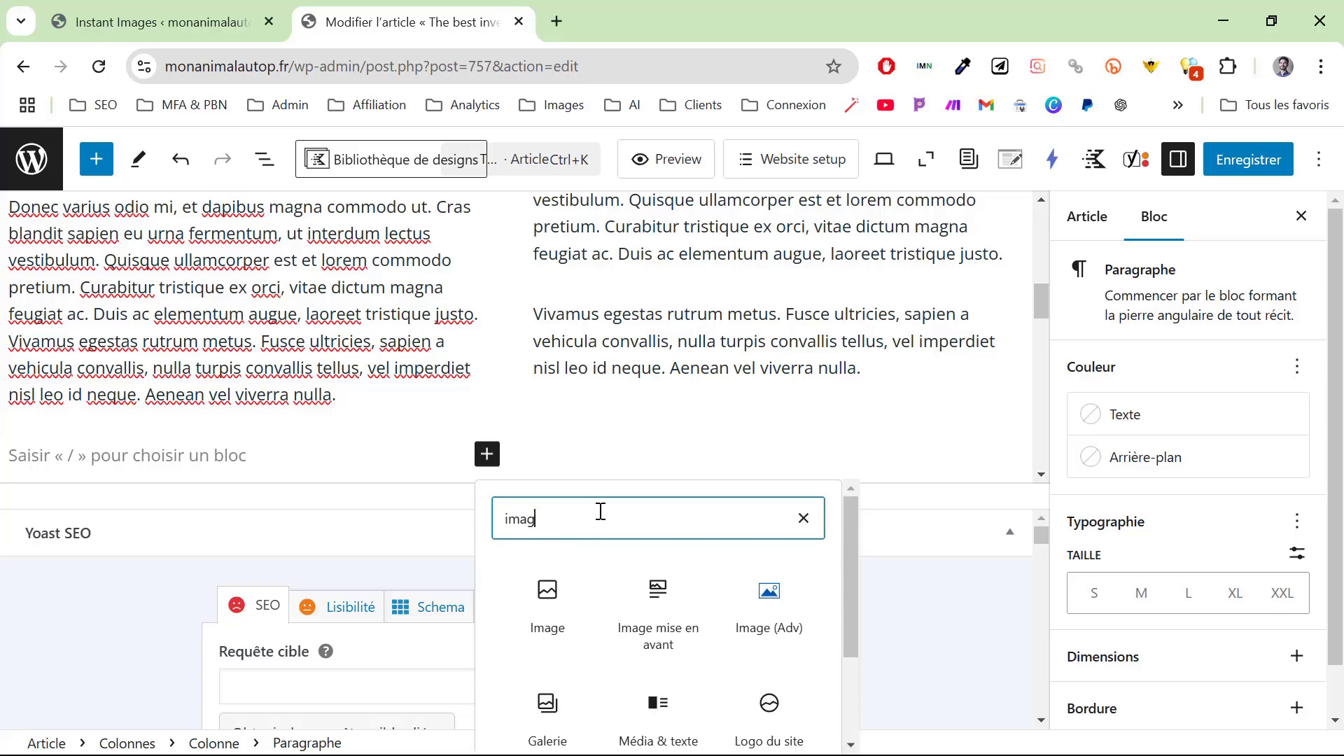
{"action": "left_click", "coordinate": [547, 603]}
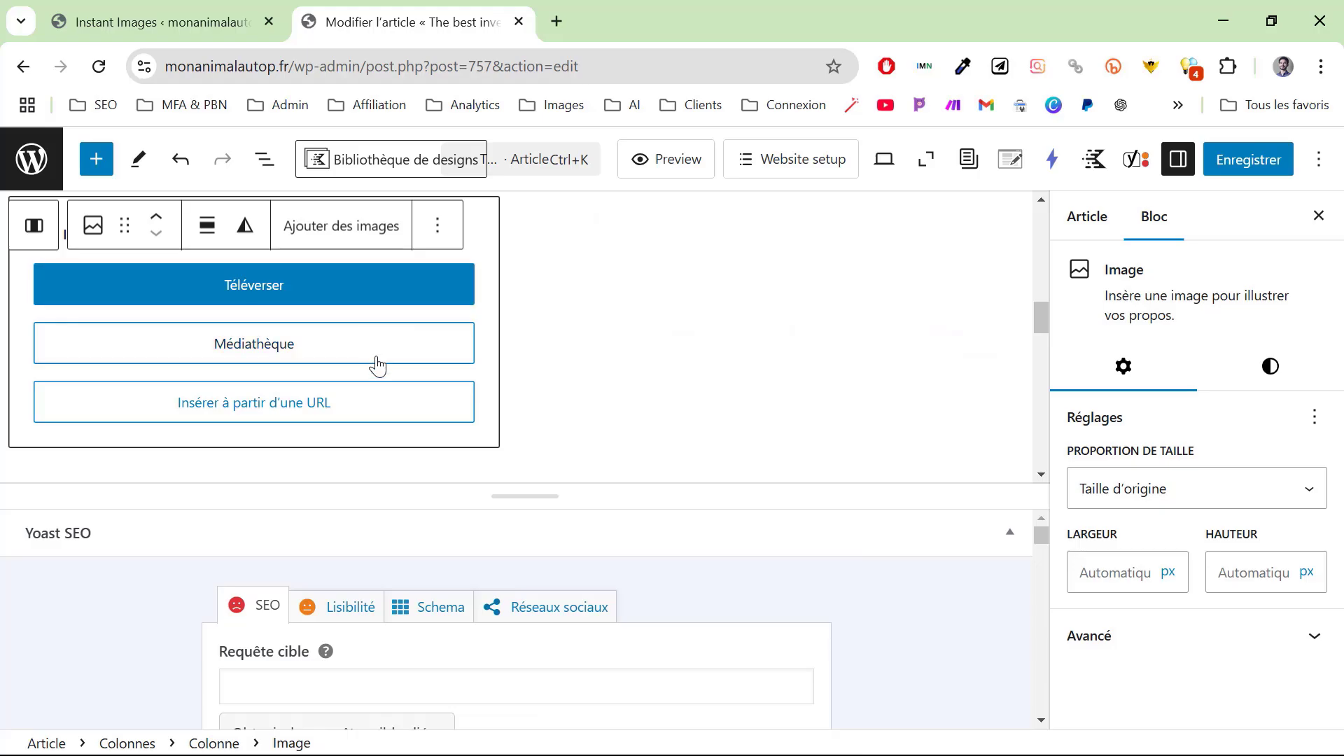
Choose Instant Images as the source for the new image block and search Unsplash for "chien".
{"action": "left_click", "coordinate": [377, 364]}
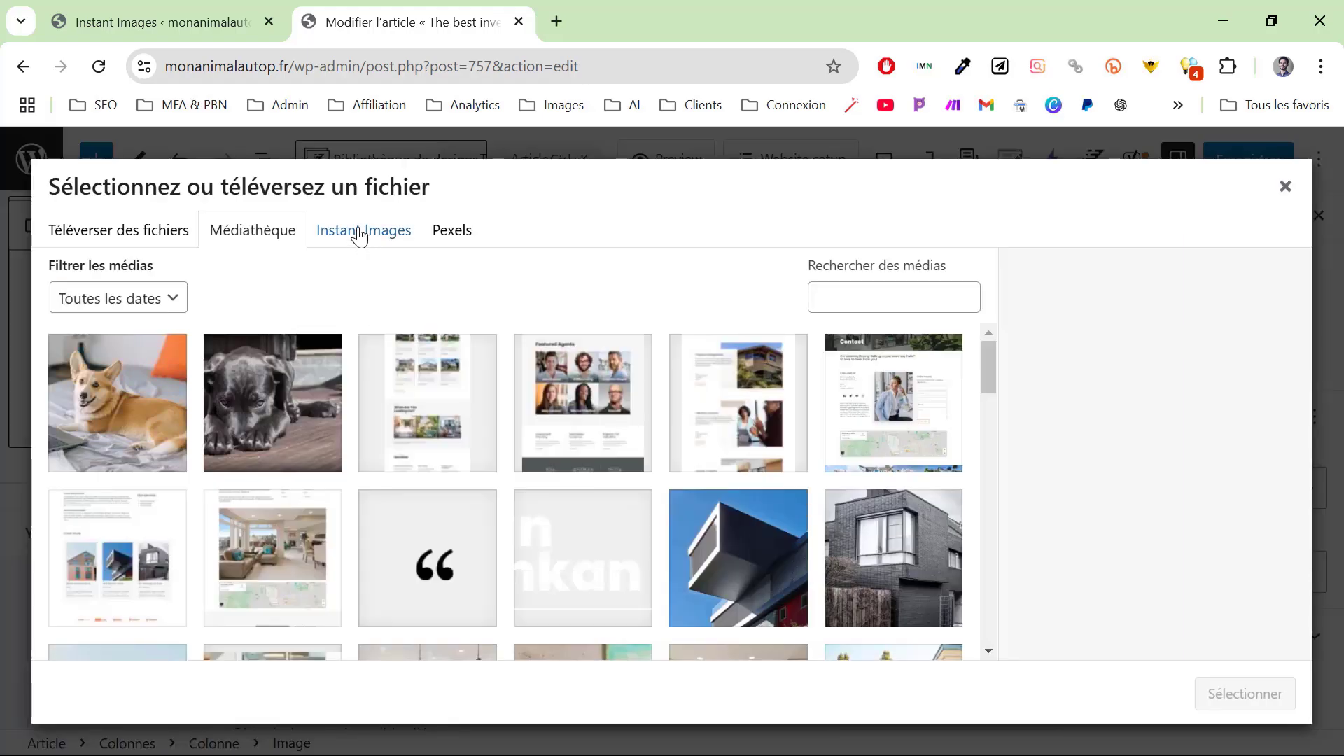
{"action": "left_click", "coordinate": [360, 234]}
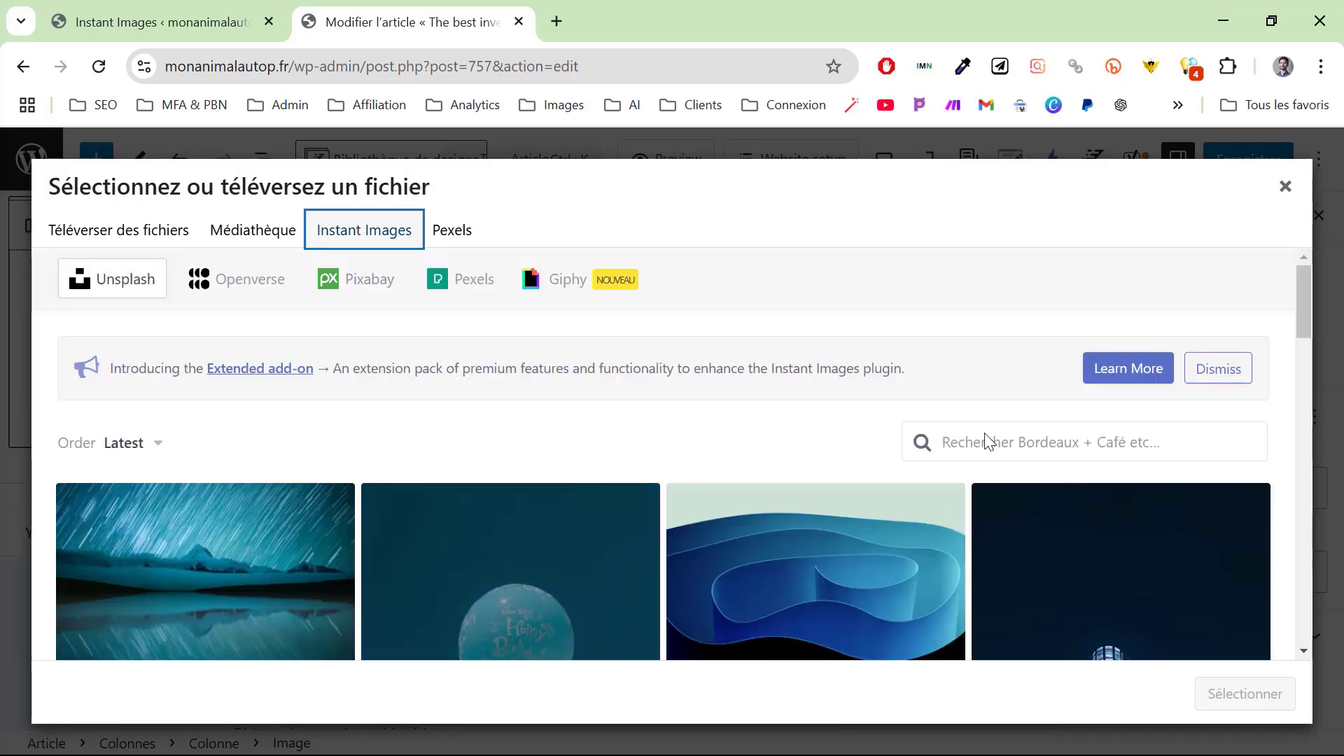
{"action": "left_click", "coordinate": [1000, 439]}
{"action": "type", "text": "ch"}
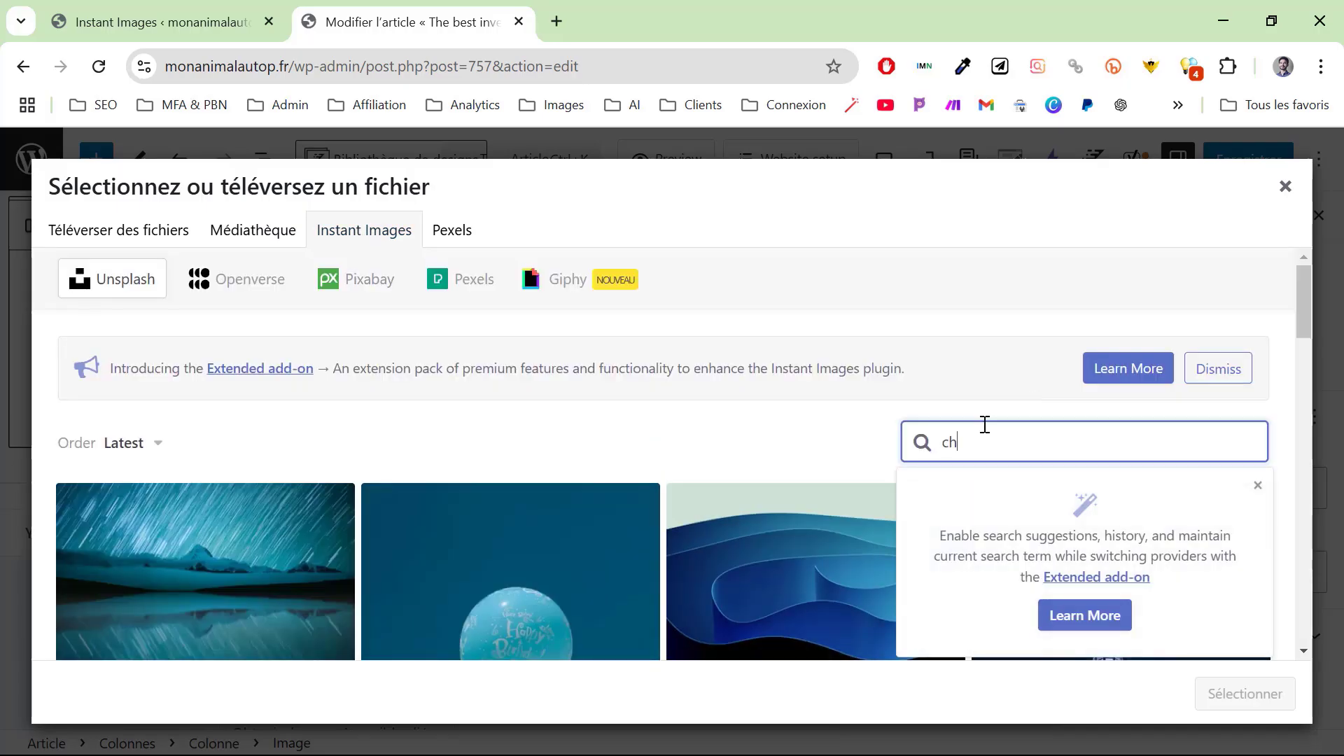
{"action": "type", "text": "ien"}
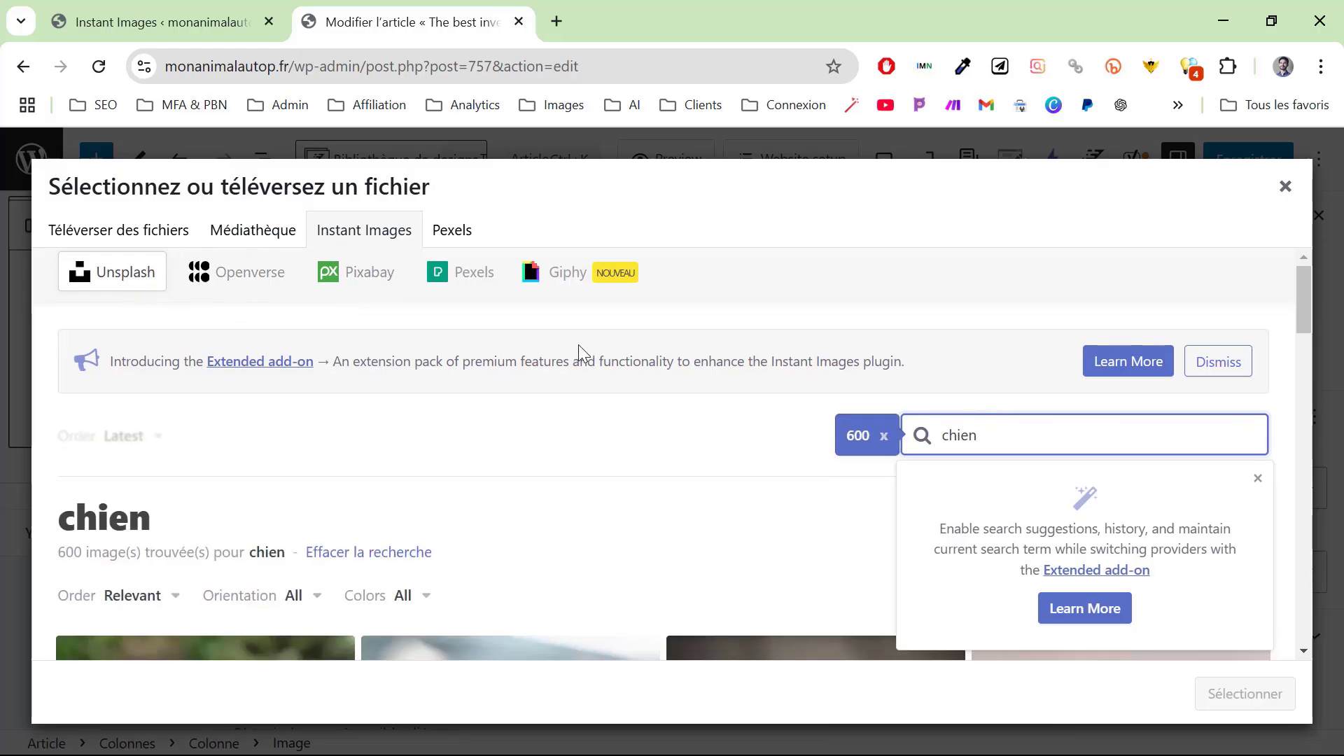
Import the photo of the black dog lying on grass from the results and insert it into the image block.
{"action": "scroll", "coordinate": [578, 344], "scroll_direction": "down", "scroll_amount": 4}
{"action": "scroll", "coordinate": [565, 338], "scroll_direction": "down", "scroll_amount": 6}
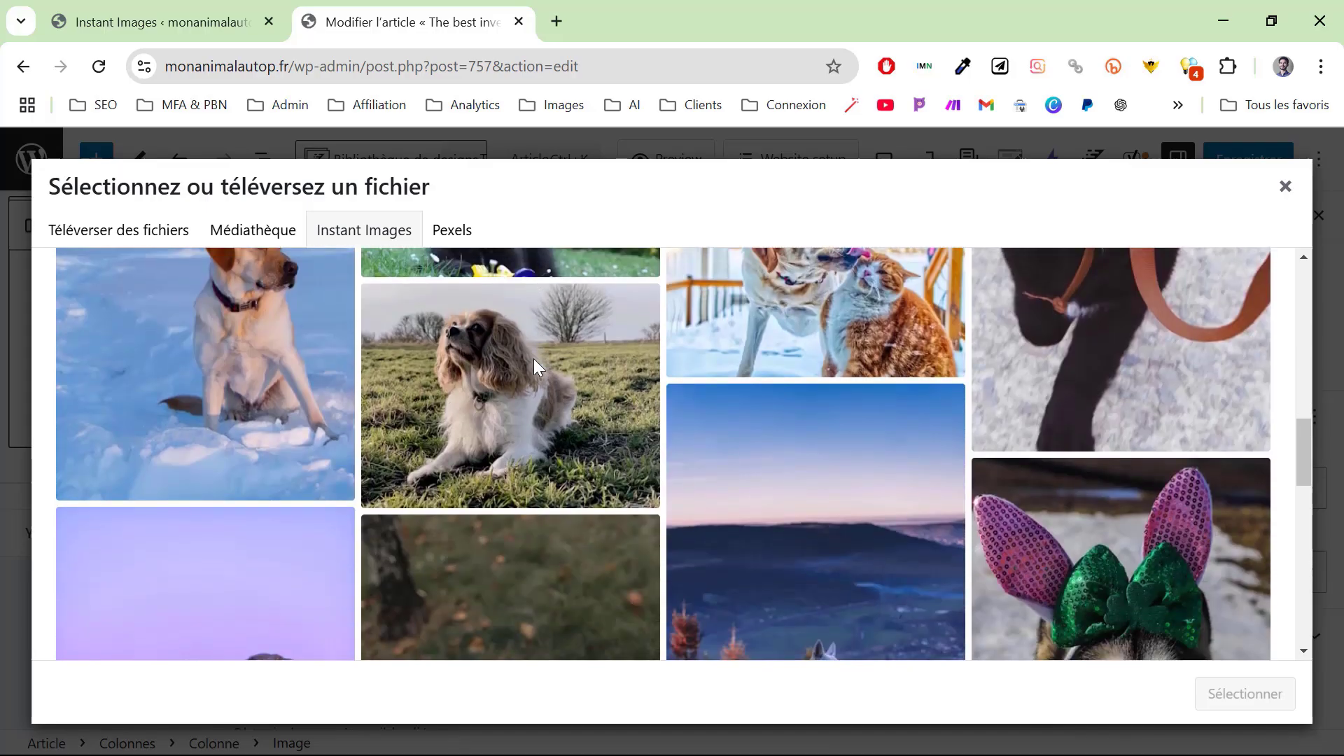
{"action": "scroll", "coordinate": [533, 358], "scroll_direction": "up", "scroll_amount": 3}
{"action": "left_click", "coordinate": [551, 374]}
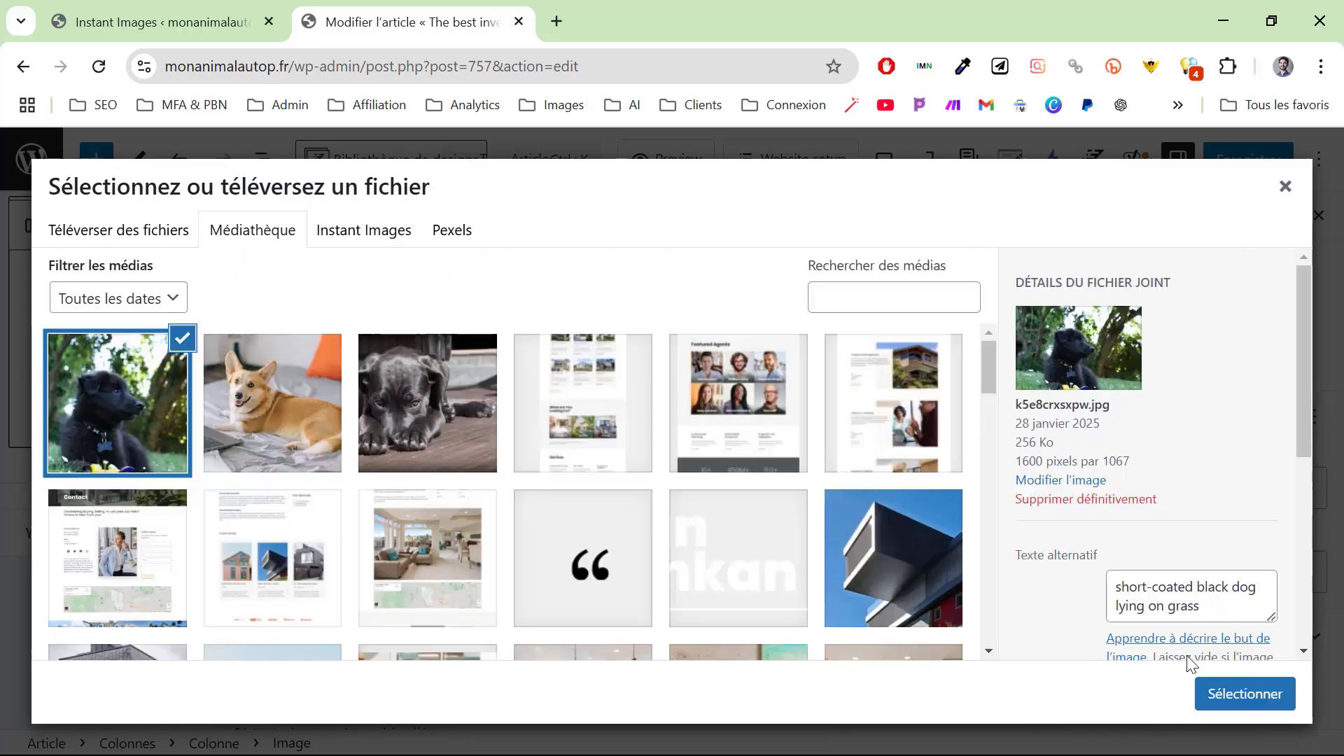
{"action": "left_click", "coordinate": [1224, 708]}
{"action": "scroll", "coordinate": [525, 399], "scroll_direction": "up", "scroll_amount": 3}
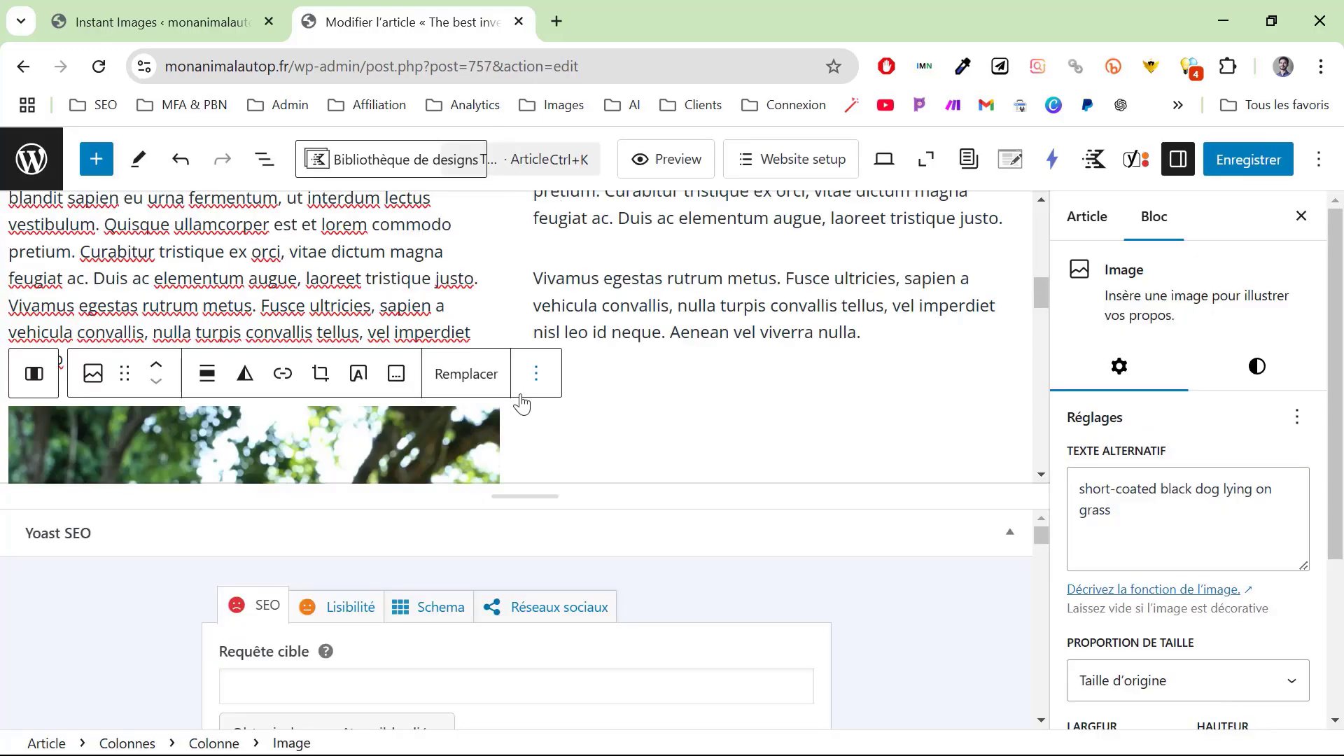
{"action": "scroll", "coordinate": [532, 403], "scroll_direction": "down", "scroll_amount": 3}
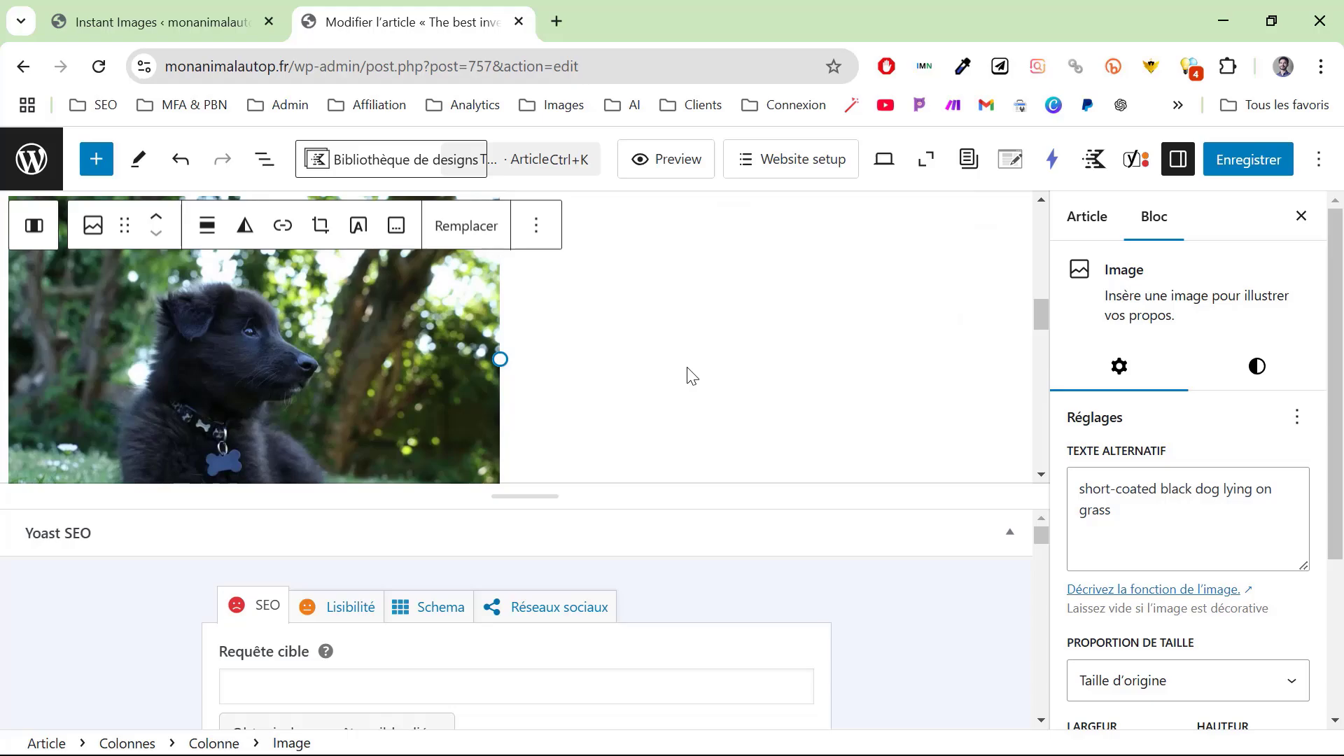
Save the article with the newly inserted dog image.
{"action": "left_click", "coordinate": [1248, 159]}
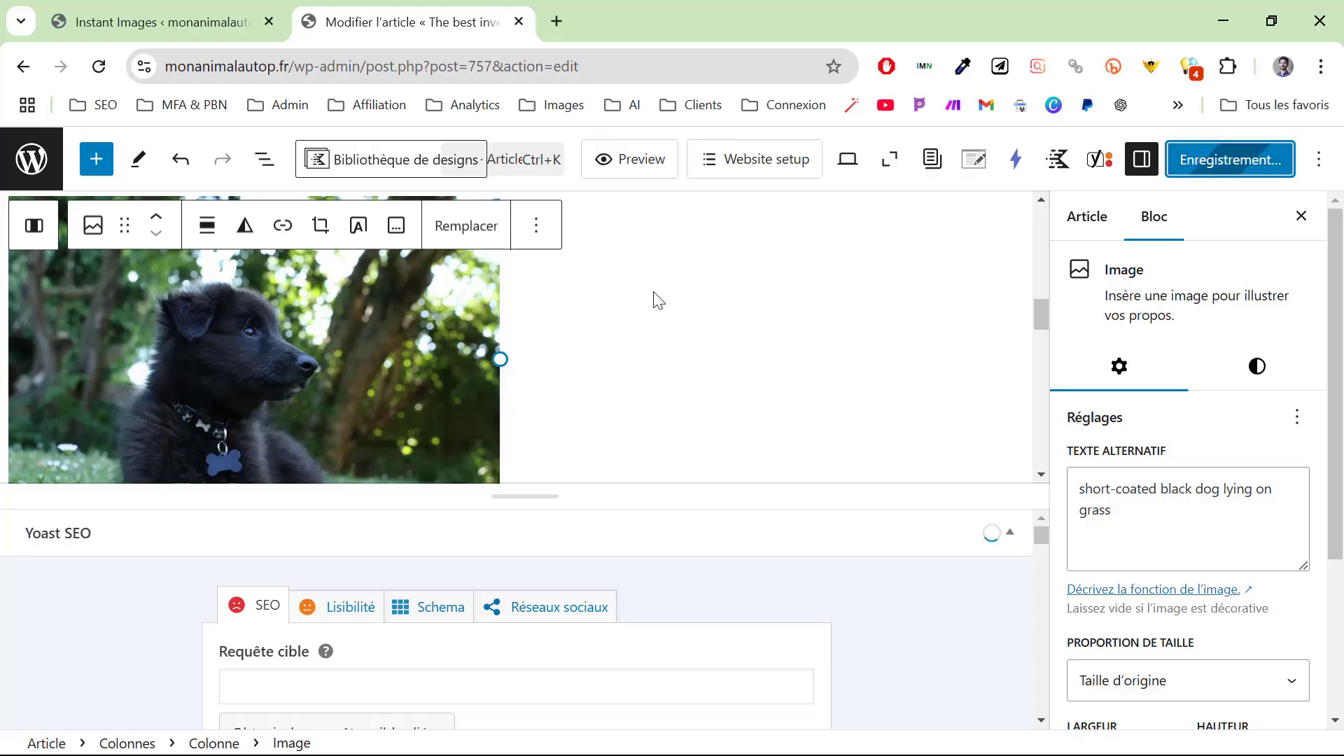
Return to the site's administration, activate the Ad Inserter extension and open its settings.
{"action": "key", "text": "ctrl+shift+Tab"}
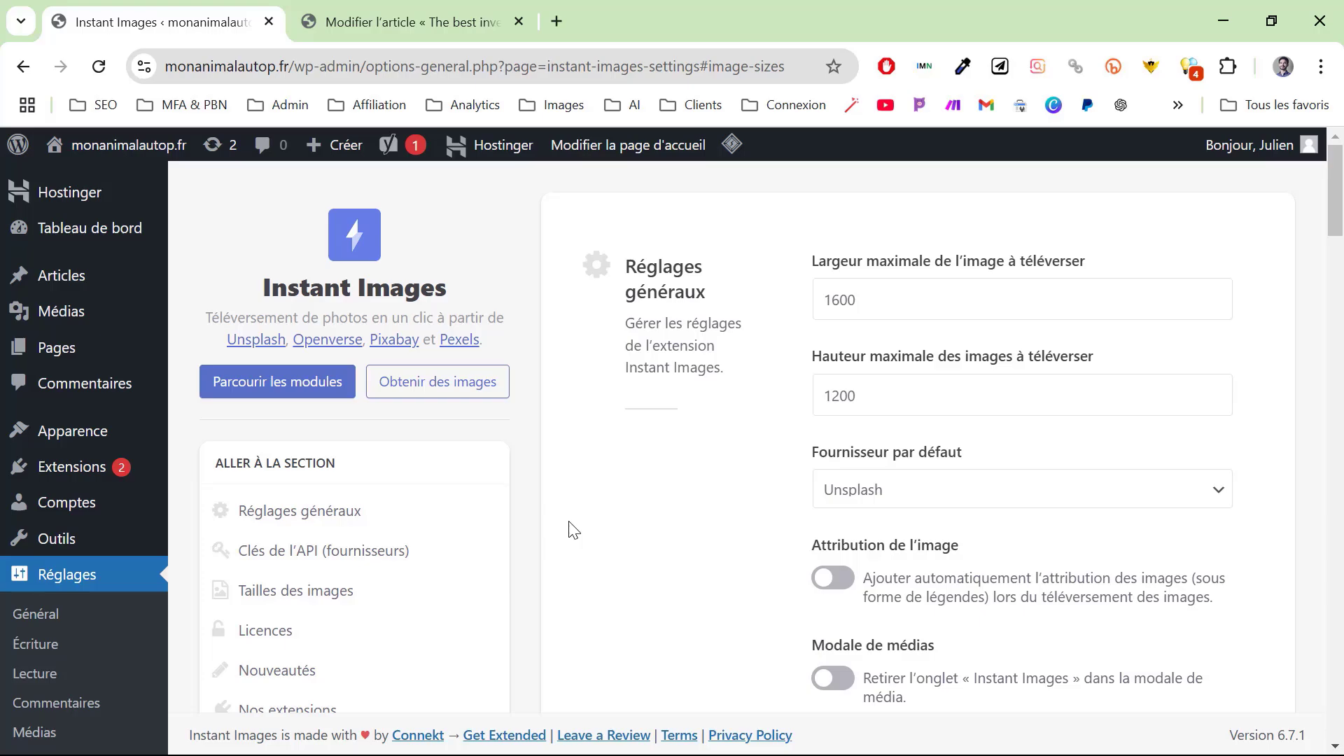
{"action": "left_click", "coordinate": [72, 466]}
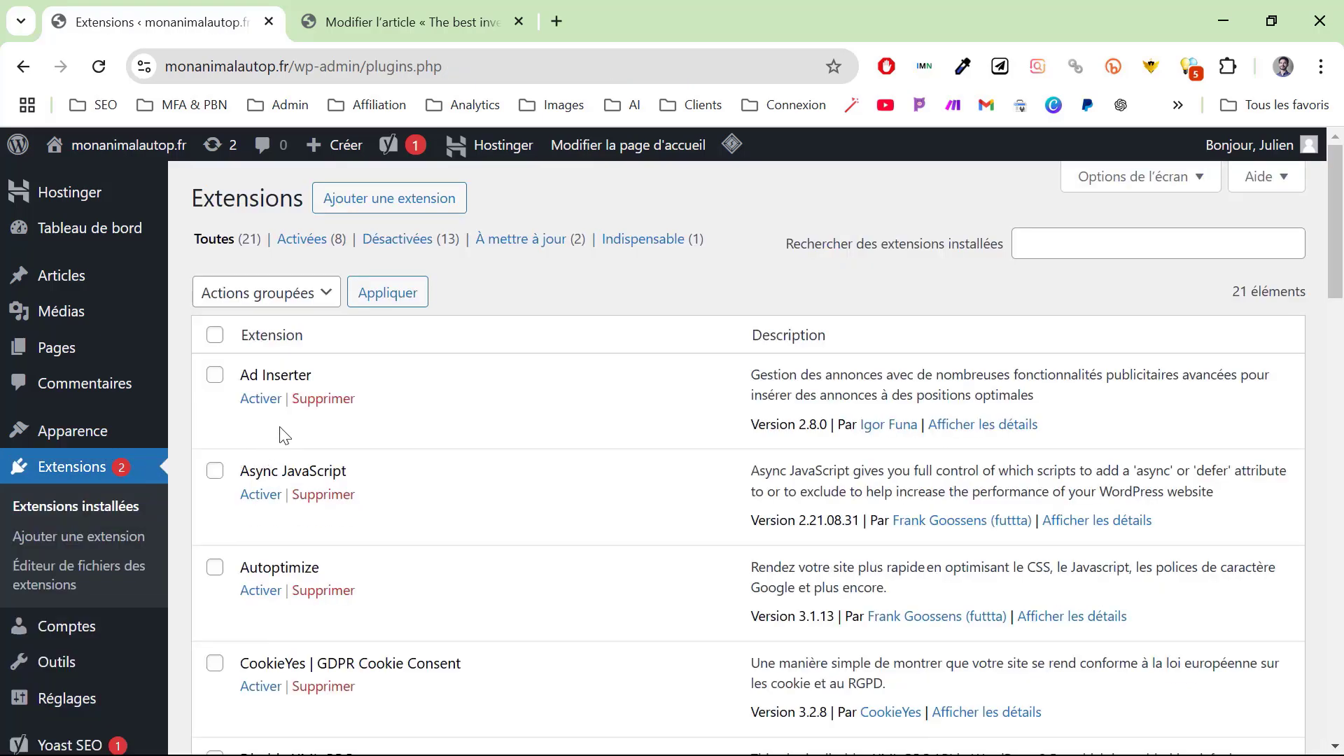
{"action": "left_click", "coordinate": [259, 401]}
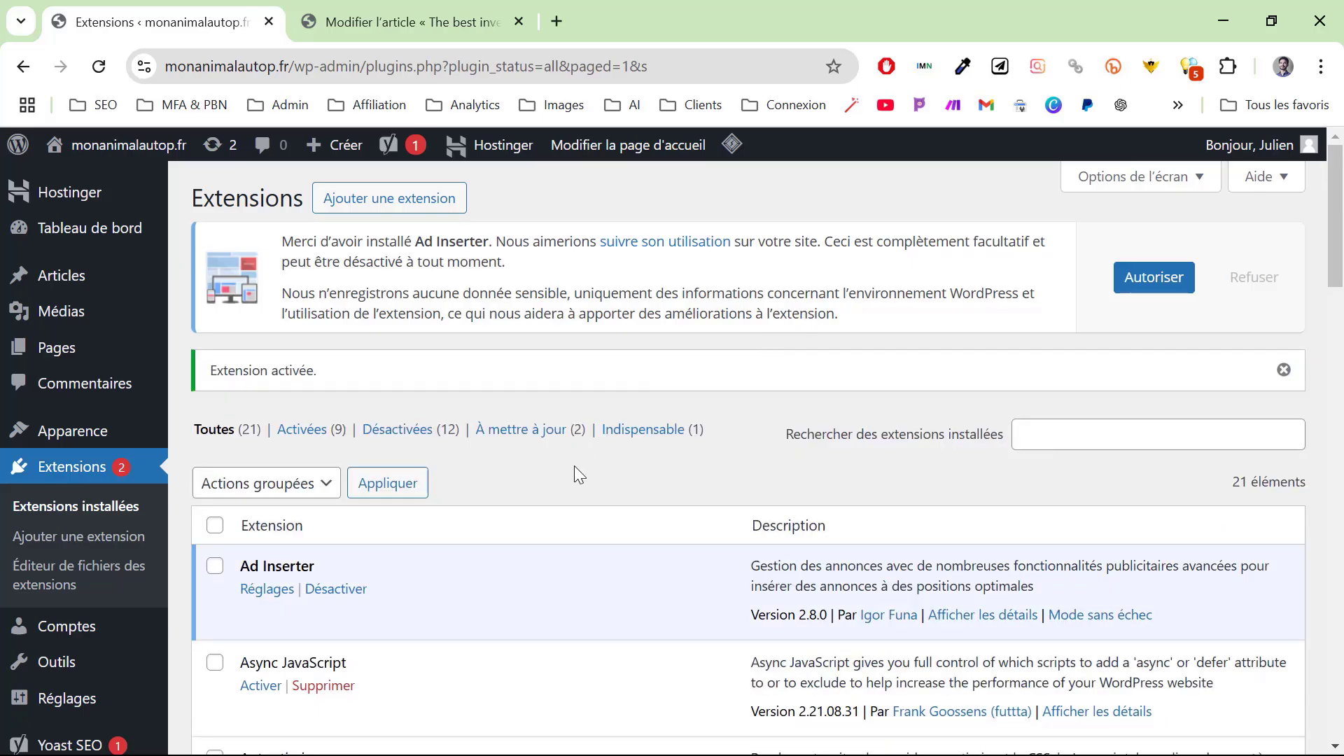
{"action": "left_click", "coordinate": [267, 588]}
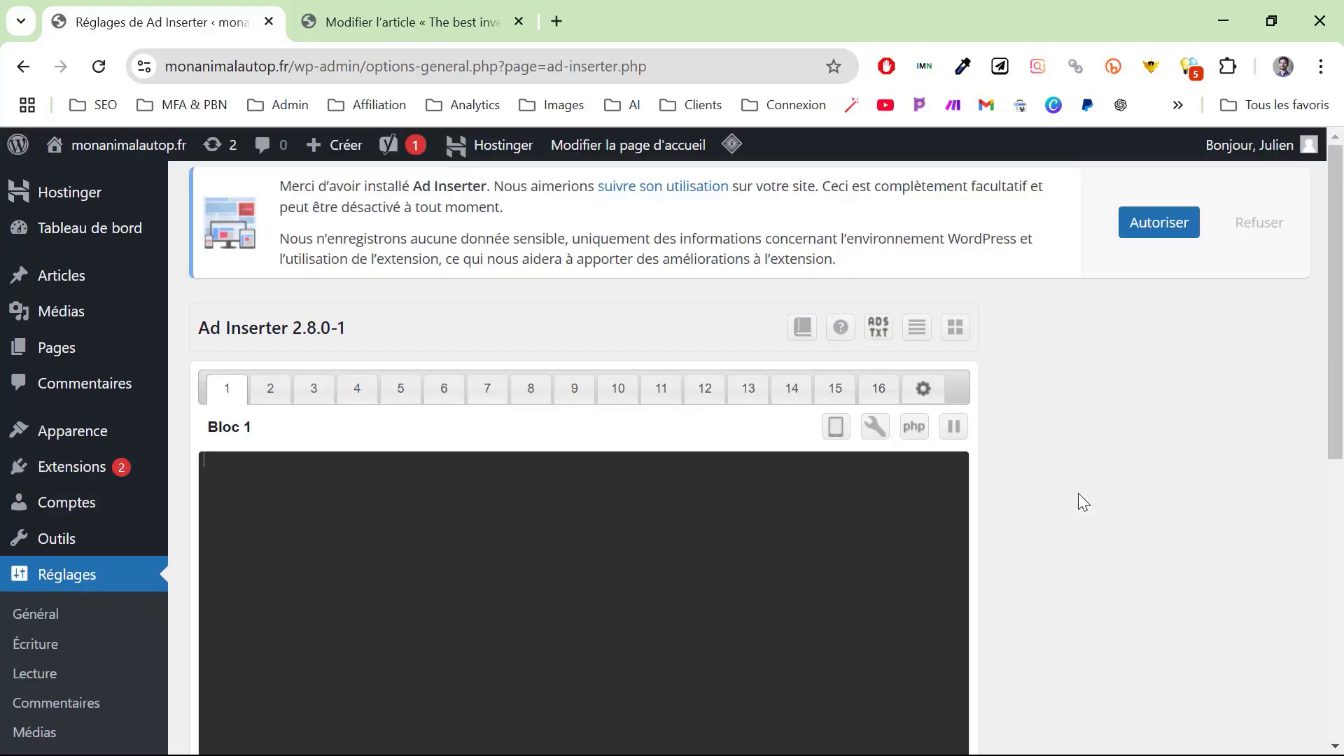
Enter the placeholder code "jsjqsdlksjqkldjlksj" in Ad Inserter's block 1 and rename the block "Adsense".
{"action": "left_click", "coordinate": [282, 494]}
{"action": "type", "text": "jsjqsdlksjqkldjlksj"}
{"action": "left_click", "coordinate": [249, 427]}
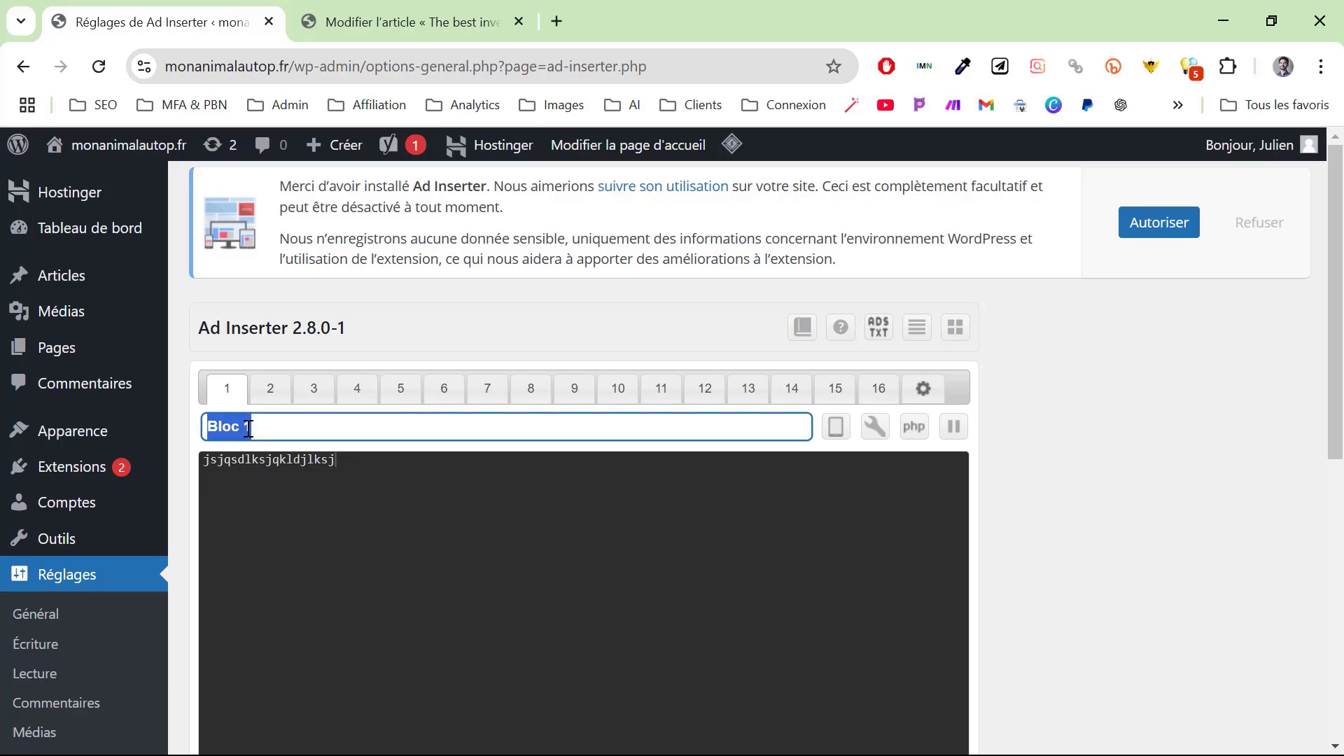
{"action": "type", "text": "Adsense"}
{"action": "key", "text": "Return"}
Enable the Adsense block on Pages statistiques, set its insertion to "Avant l'article" and save the block settings.
{"action": "scroll", "coordinate": [781, 604], "scroll_direction": "down", "scroll_amount": 1}
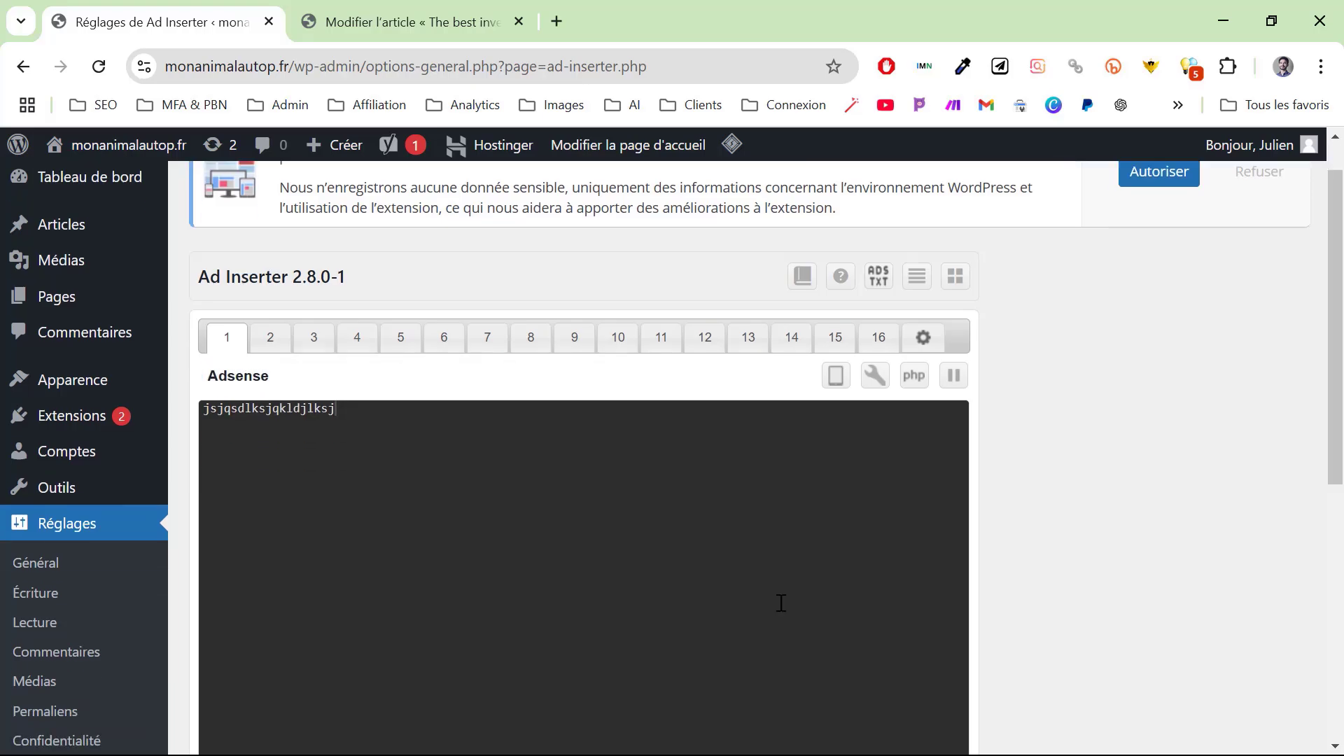
{"action": "scroll", "coordinate": [782, 604], "scroll_direction": "down", "scroll_amount": 4}
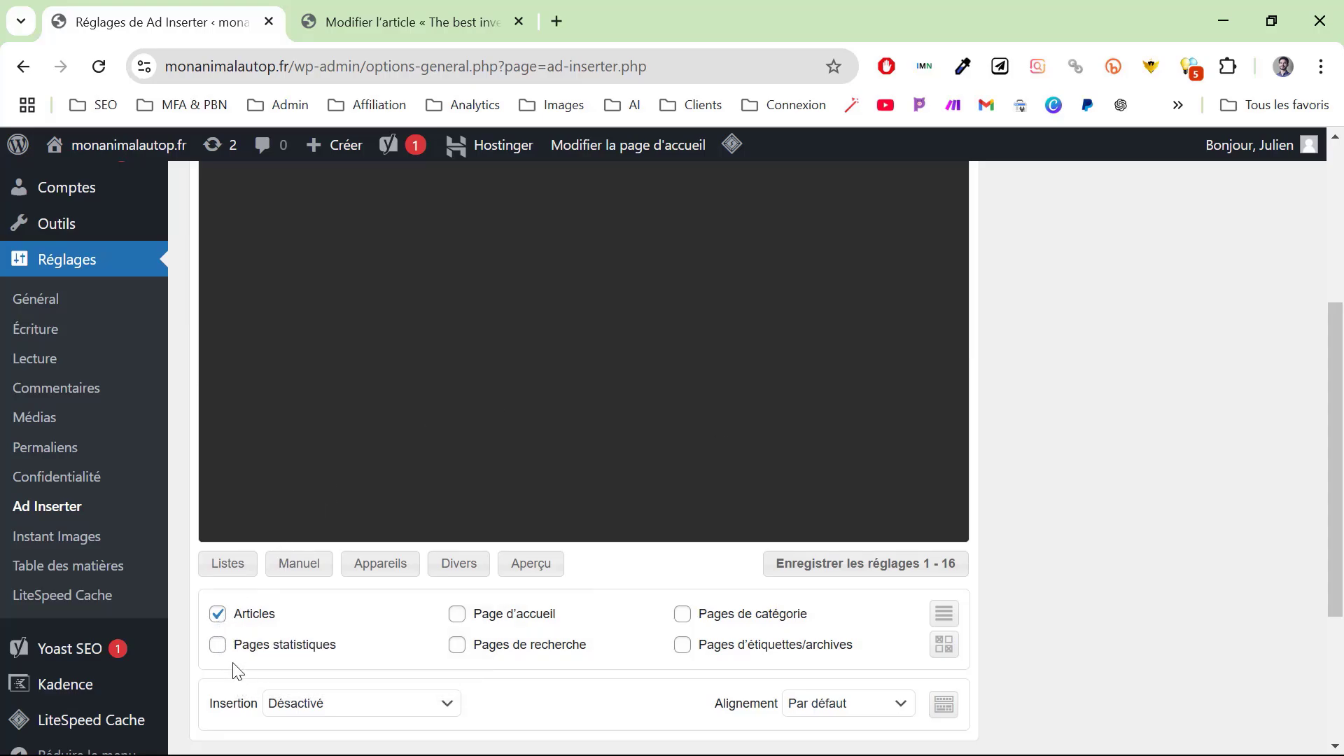
{"action": "left_click", "coordinate": [218, 645]}
{"action": "scroll", "coordinate": [449, 600], "scroll_direction": "down", "scroll_amount": 2}
{"action": "left_click", "coordinate": [447, 598]}
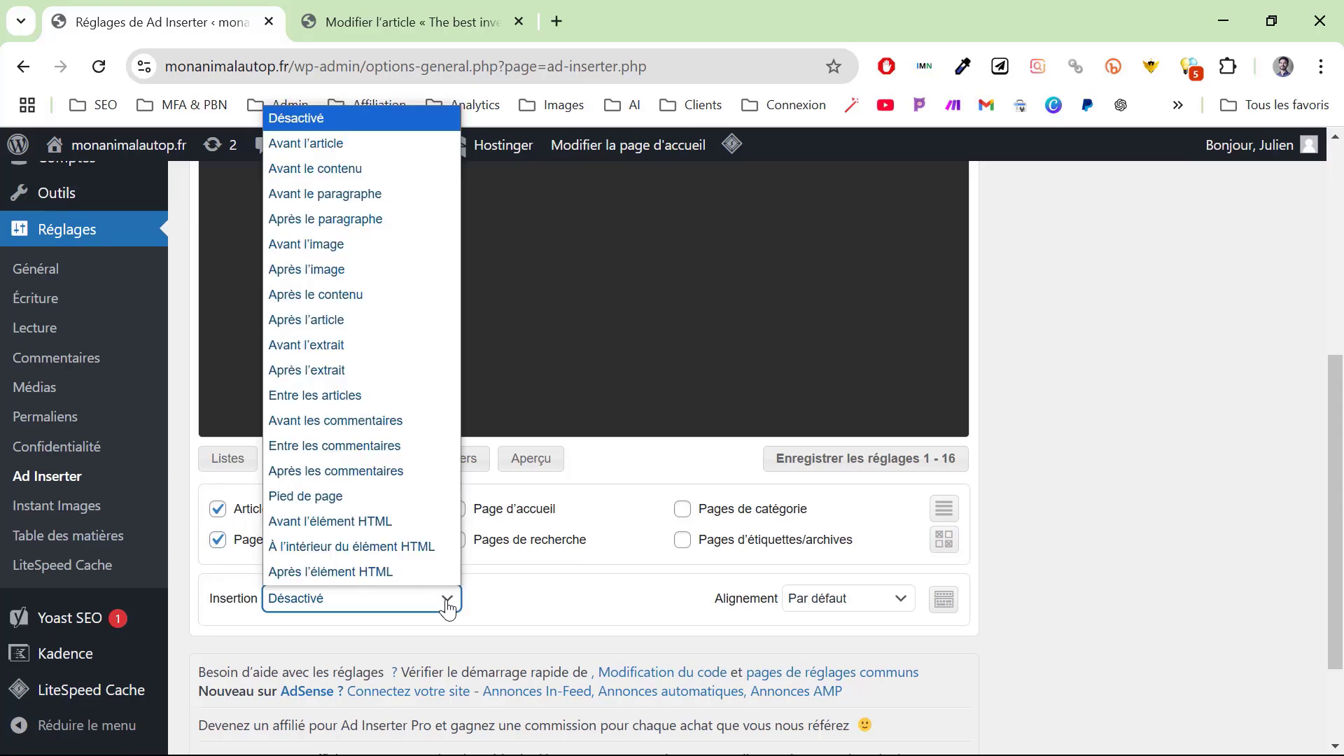
{"action": "left_click", "coordinate": [448, 602]}
{"action": "left_click", "coordinate": [449, 602]}
{"action": "left_click", "coordinate": [386, 142]}
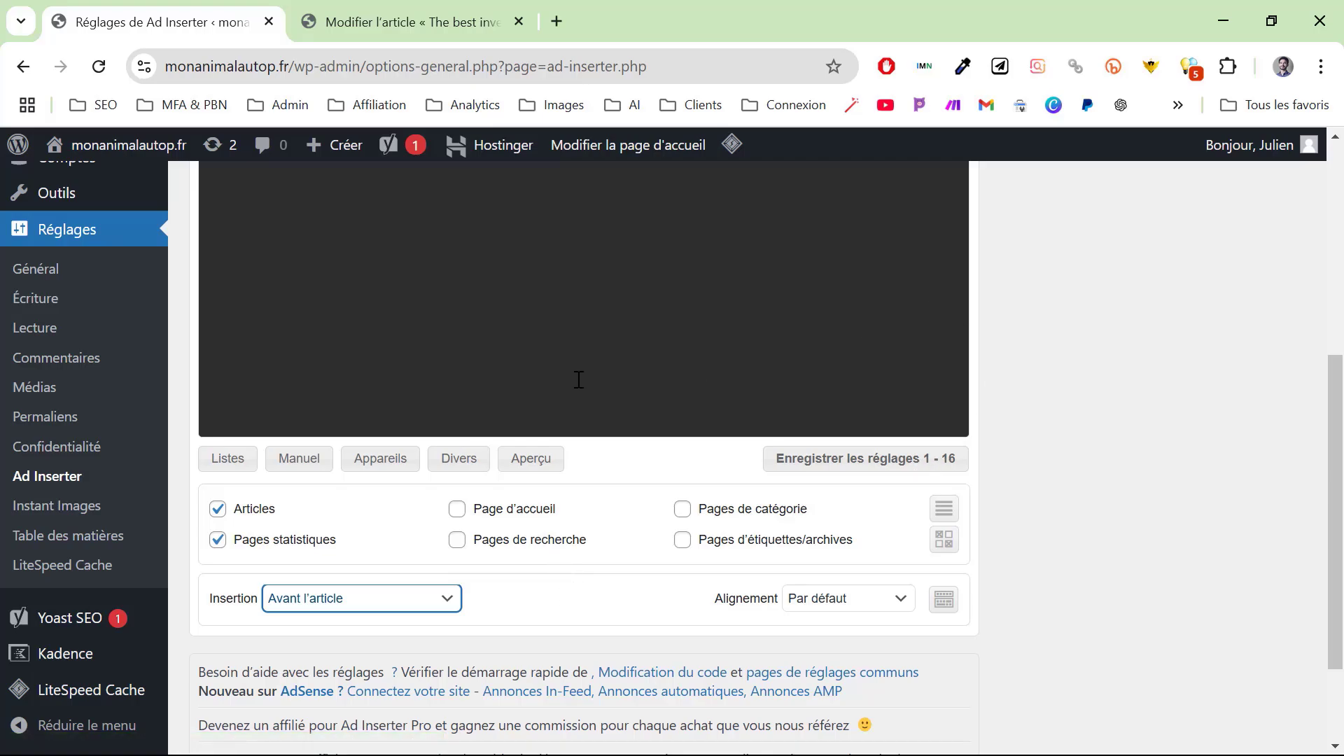
{"action": "scroll", "coordinate": [579, 380], "scroll_direction": "up", "scroll_amount": 3}
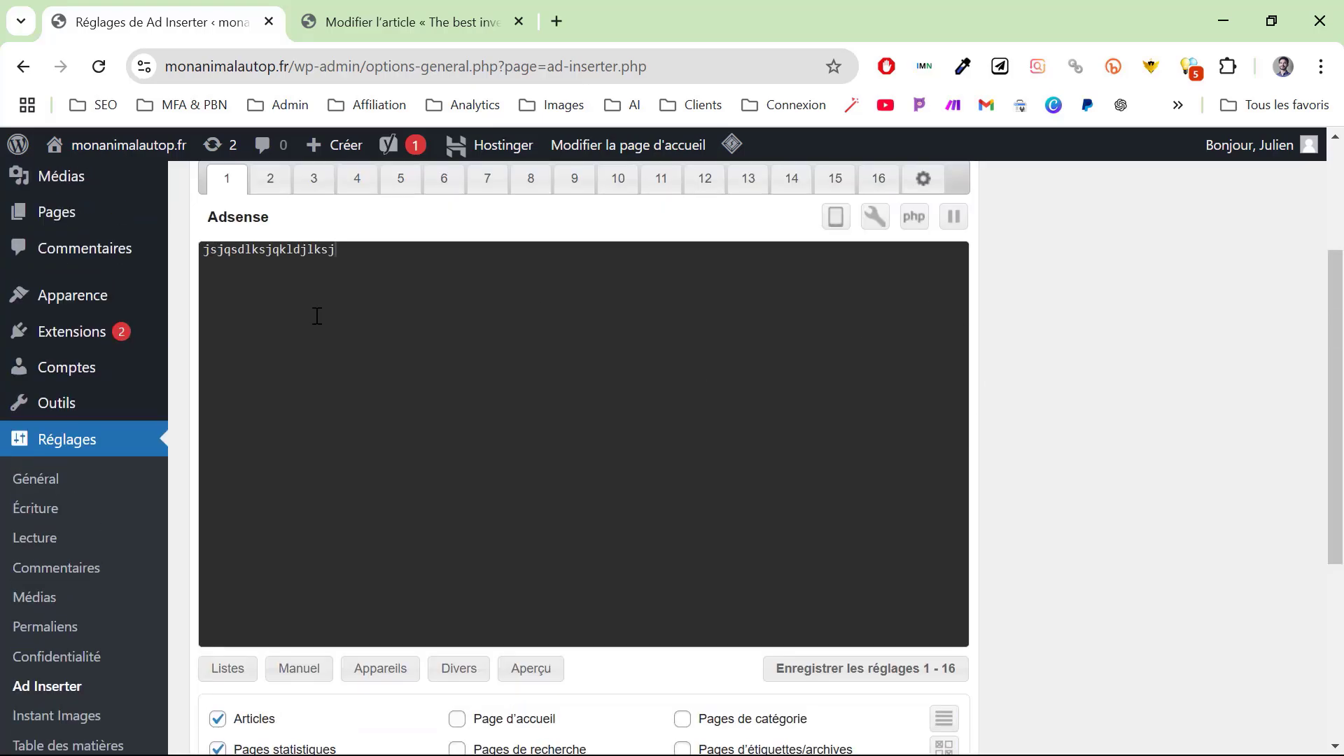
{"action": "left_click", "coordinate": [851, 670]}
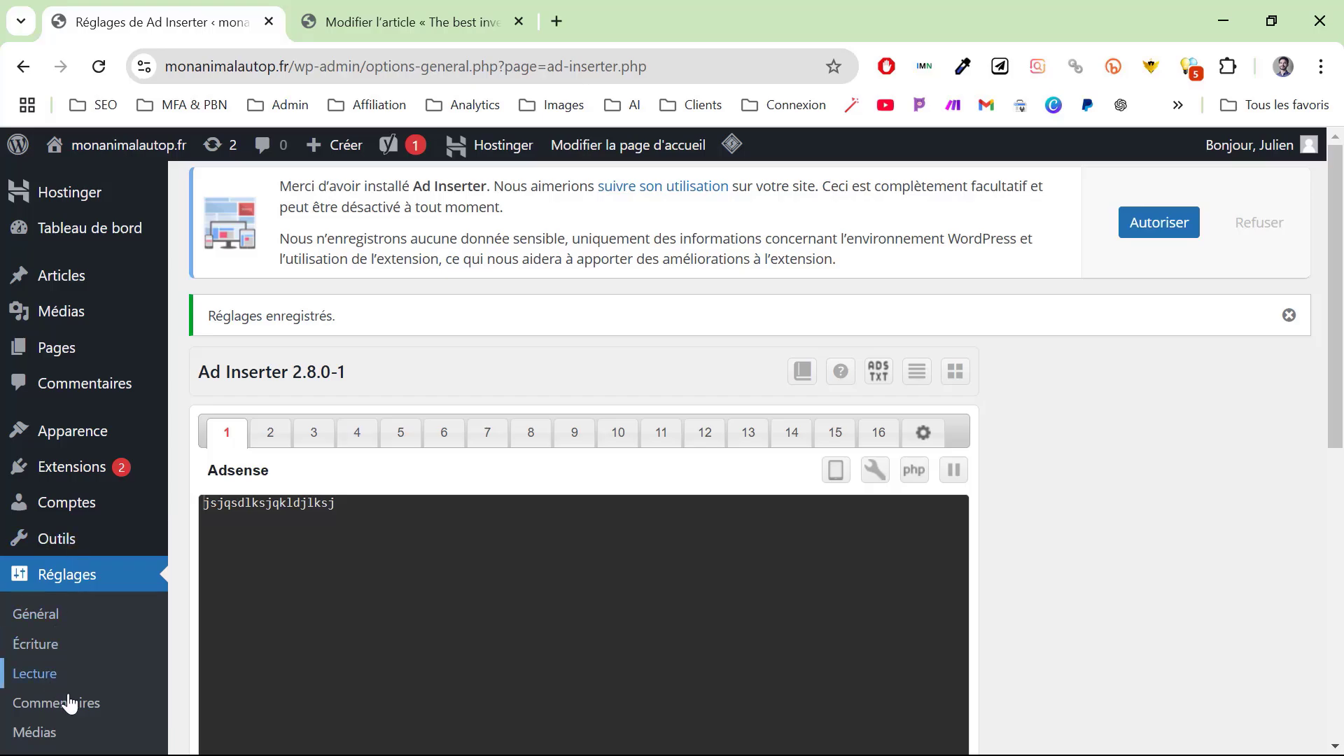
Deactivate the Ad Inserter extension from the list of installed extensions.
{"action": "left_click", "coordinate": [66, 484]}
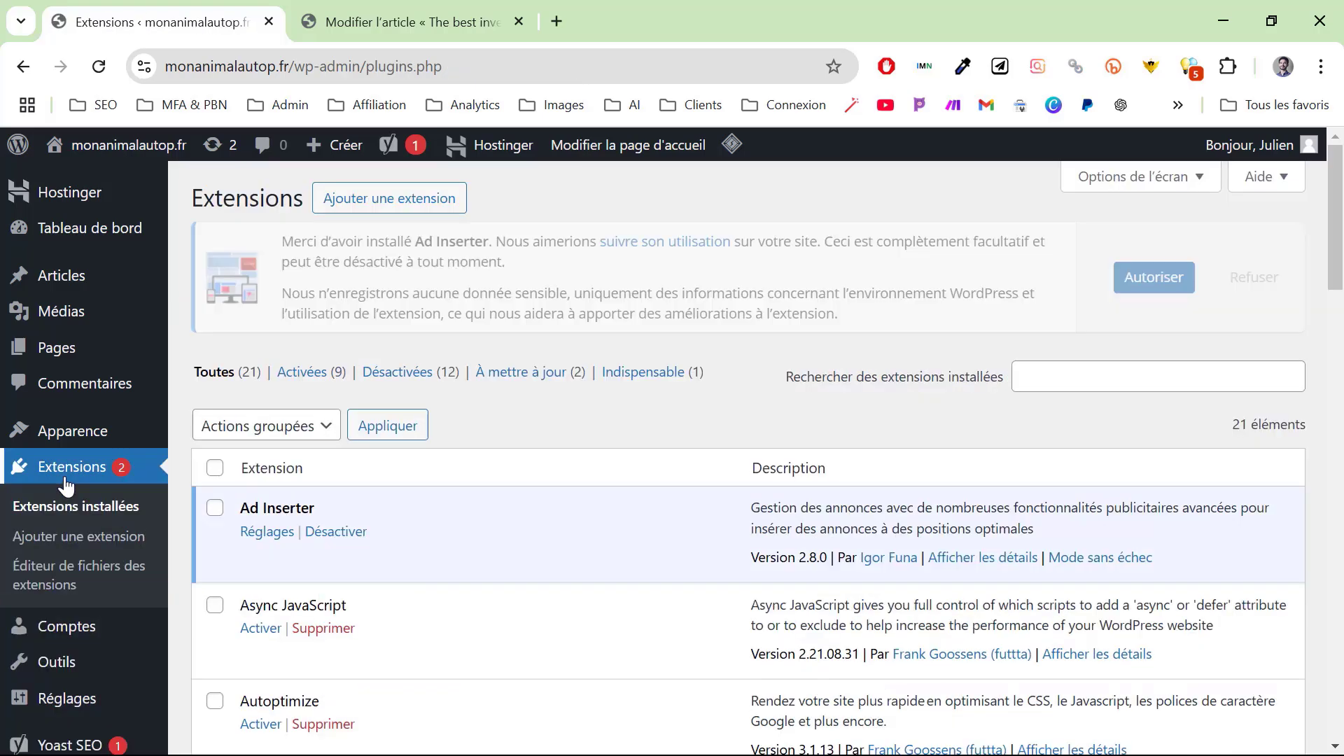
{"action": "left_click", "coordinate": [336, 532]}
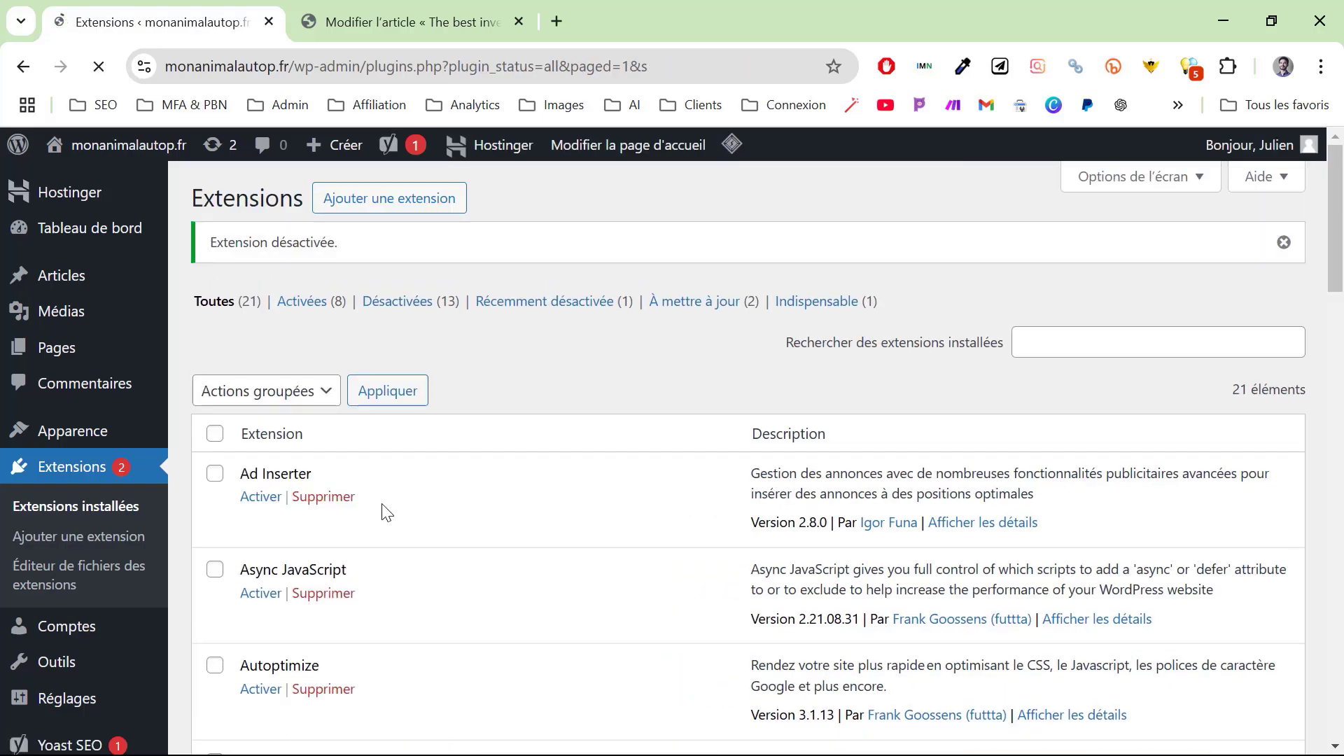
Activate the CookieYes | GDPR Cookie Consent extension and open its settings dashboard.
{"action": "scroll", "coordinate": [179, 414], "scroll_direction": "down", "scroll_amount": 3}
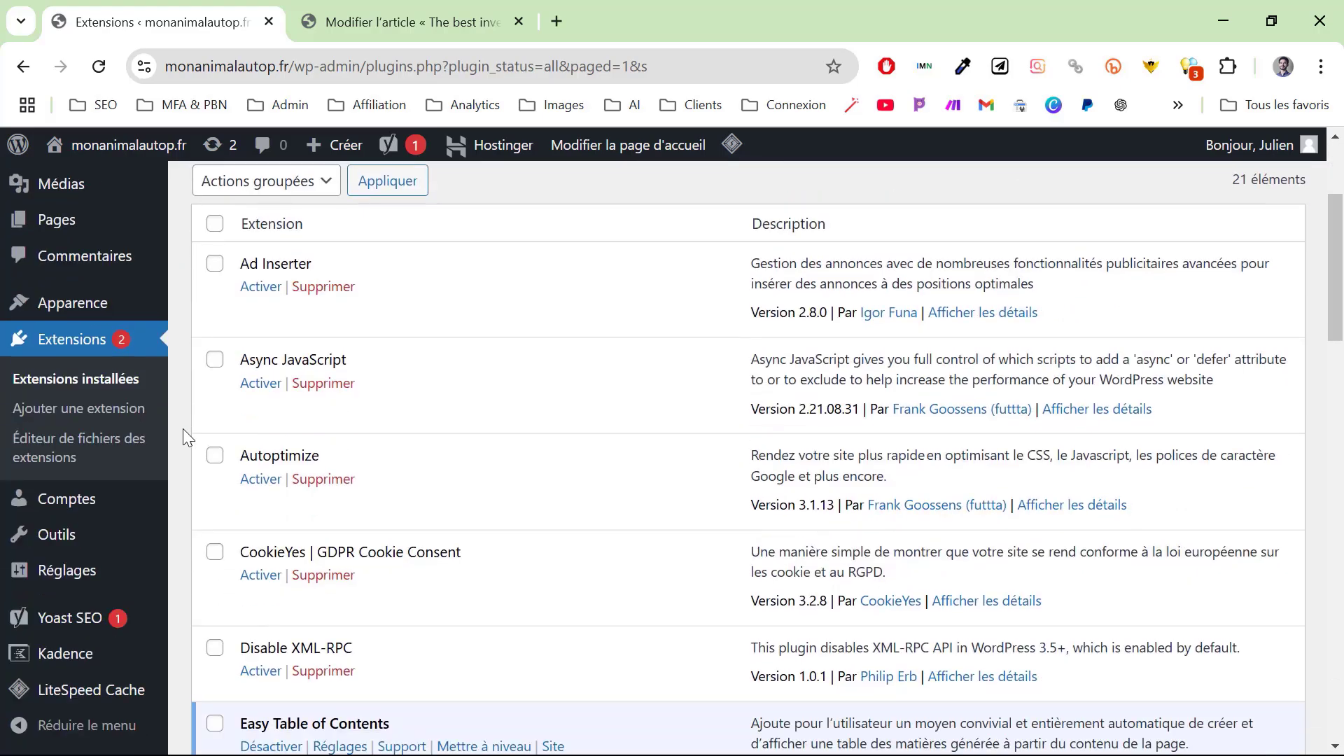
{"action": "scroll", "coordinate": [183, 428], "scroll_direction": "down", "scroll_amount": 2}
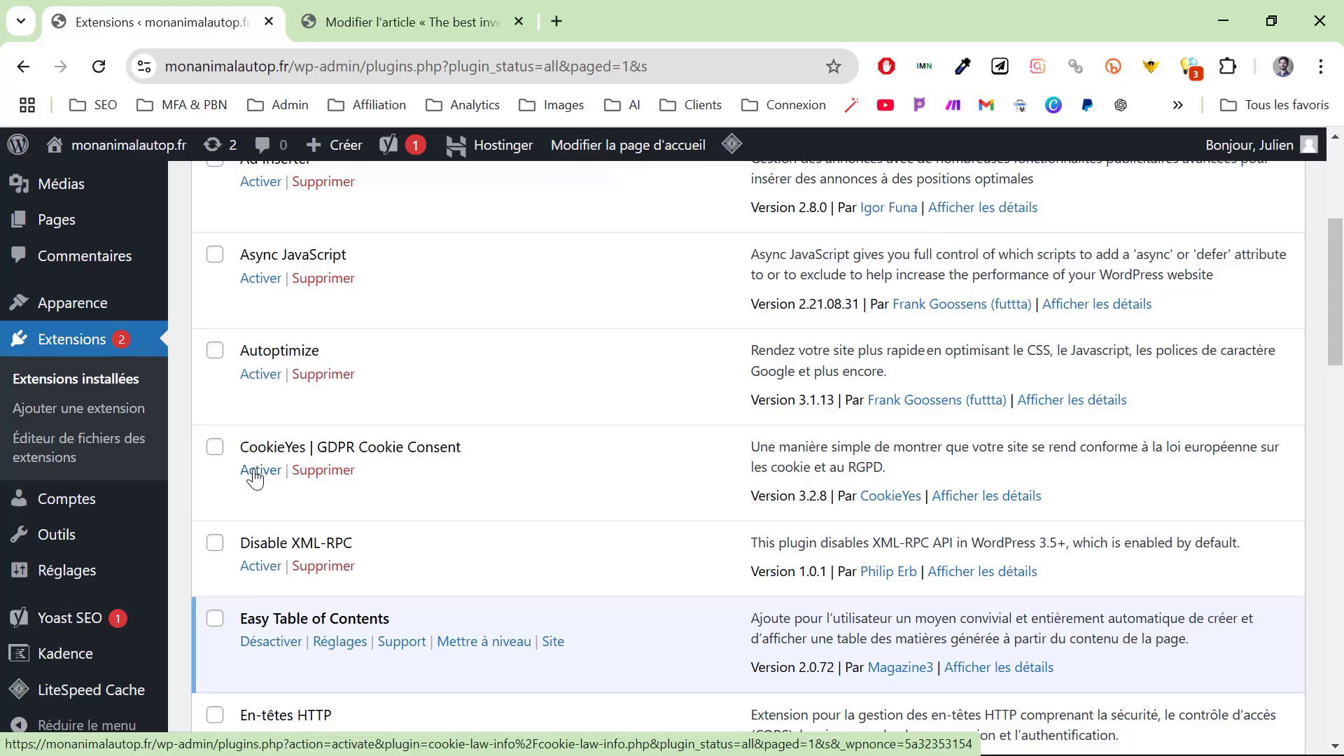
{"action": "left_click", "coordinate": [255, 477]}
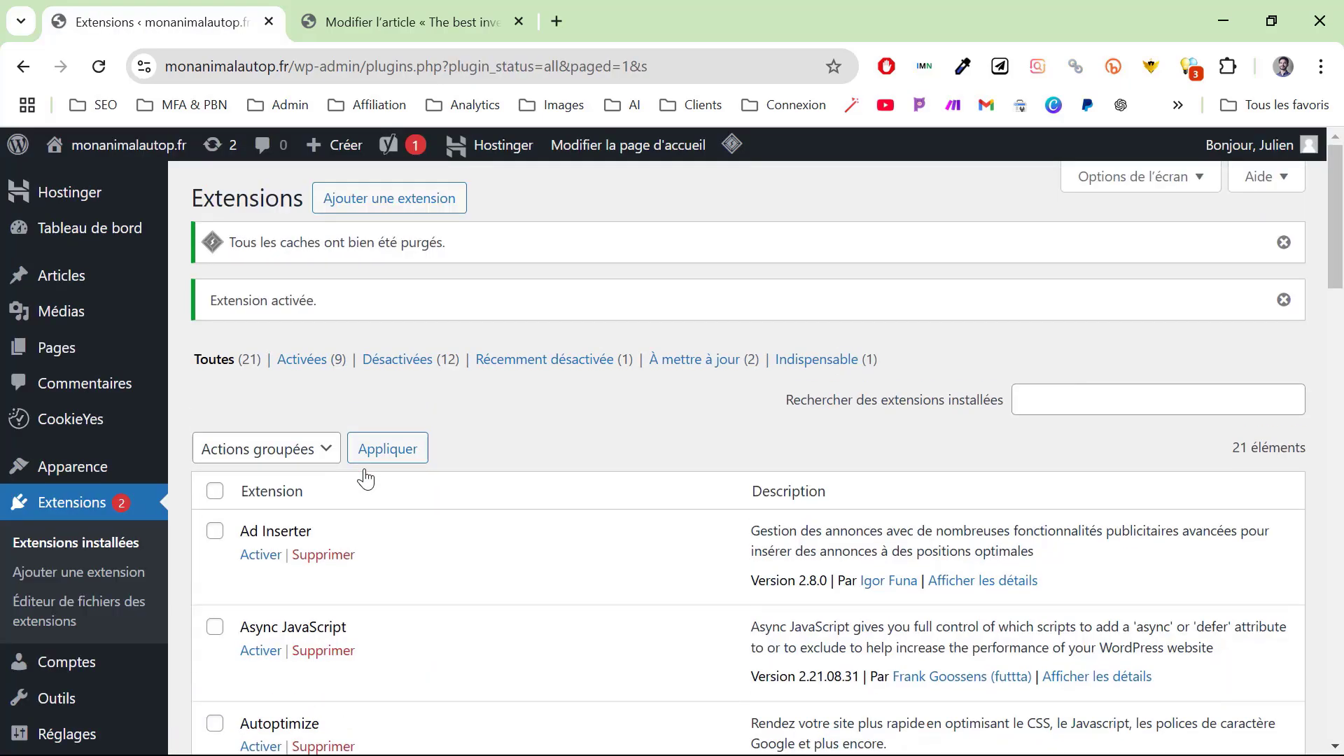
{"action": "scroll", "coordinate": [365, 479], "scroll_direction": "down", "scroll_amount": 3}
{"action": "left_click", "coordinate": [263, 529]}
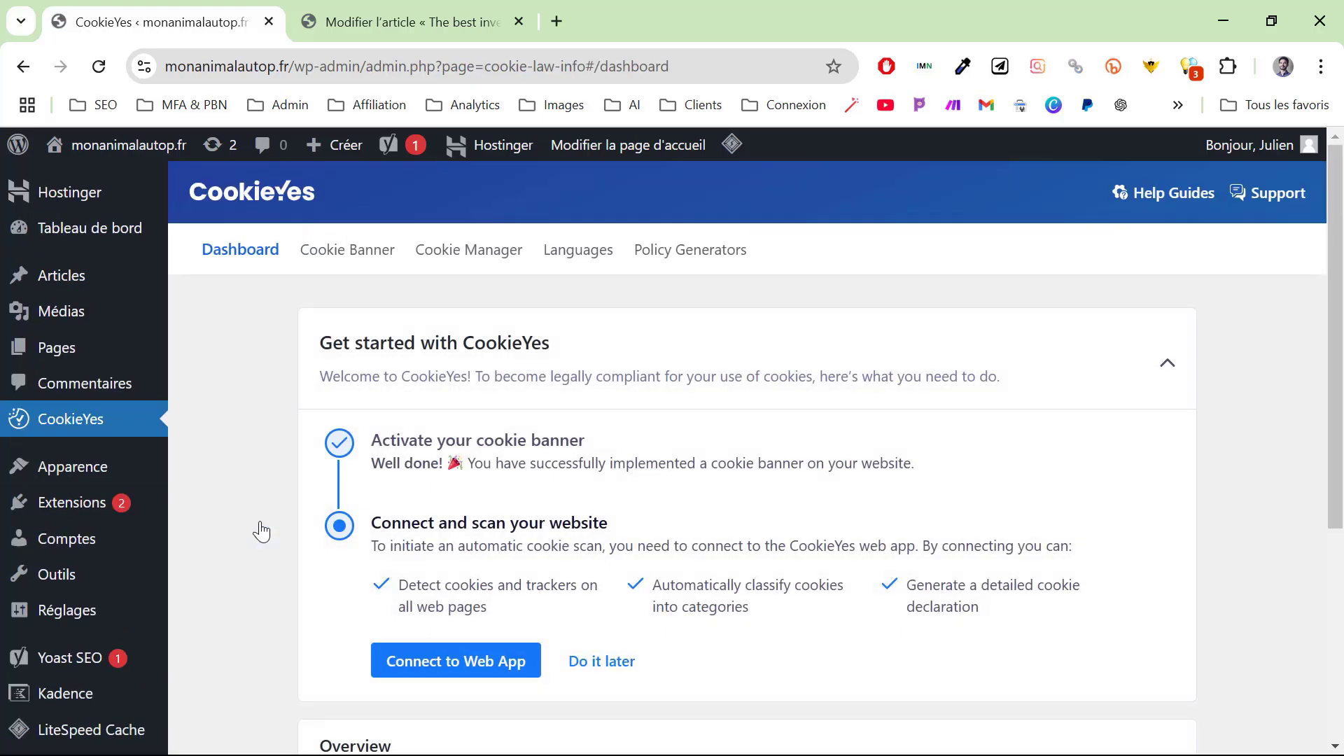
View the public article "The best investment on Earth is earth." to check the cookie banner and the inserted dog image.
{"action": "left_click", "coordinate": [357, 9]}
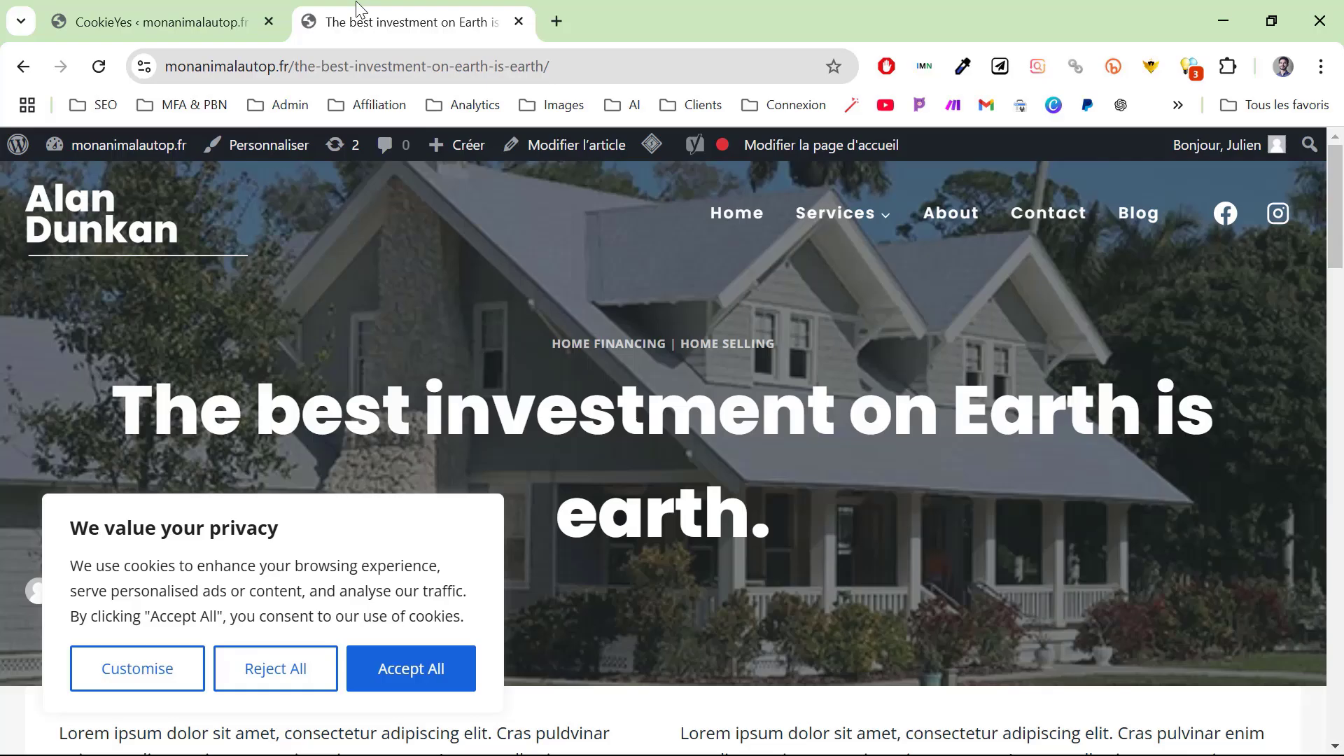
{"action": "scroll", "coordinate": [686, 356], "scroll_direction": "down", "scroll_amount": 10}
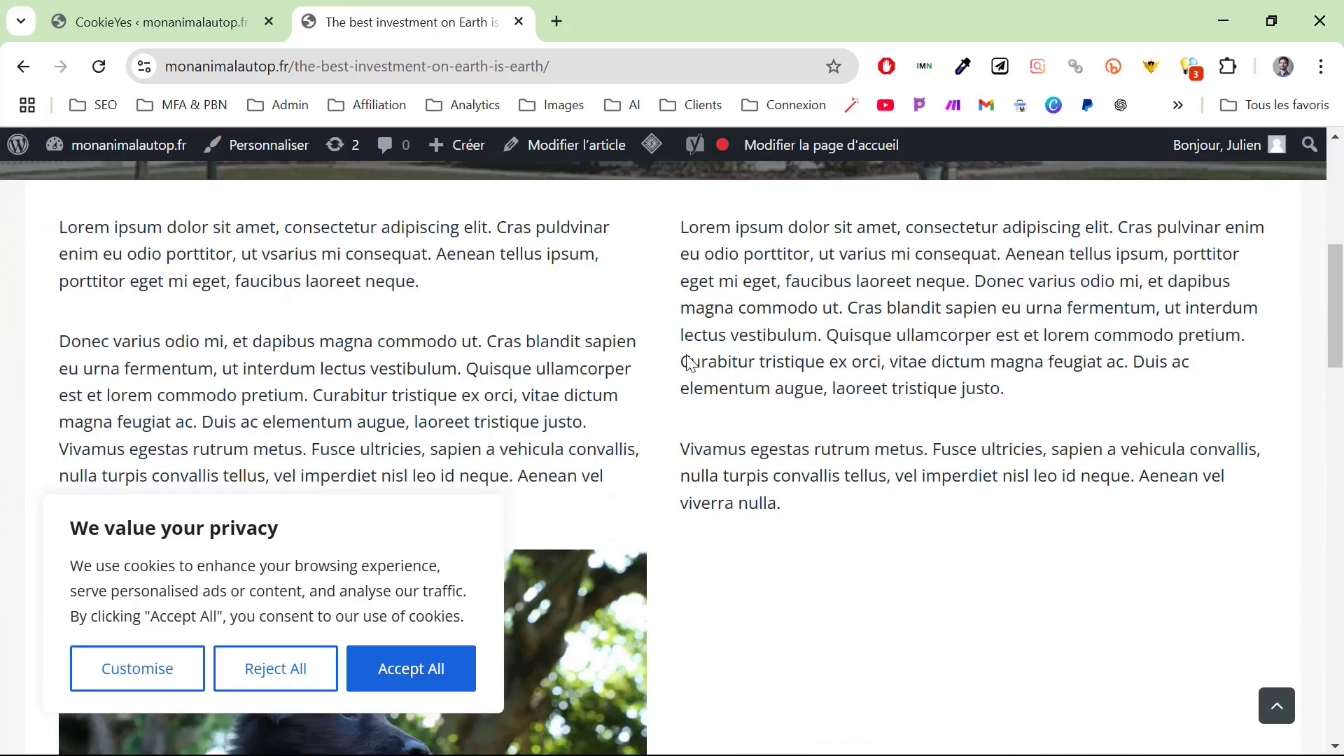
{"action": "scroll", "coordinate": [687, 362], "scroll_direction": "down", "scroll_amount": 4}
{"action": "scroll", "coordinate": [687, 363], "scroll_direction": "up", "scroll_amount": 1}
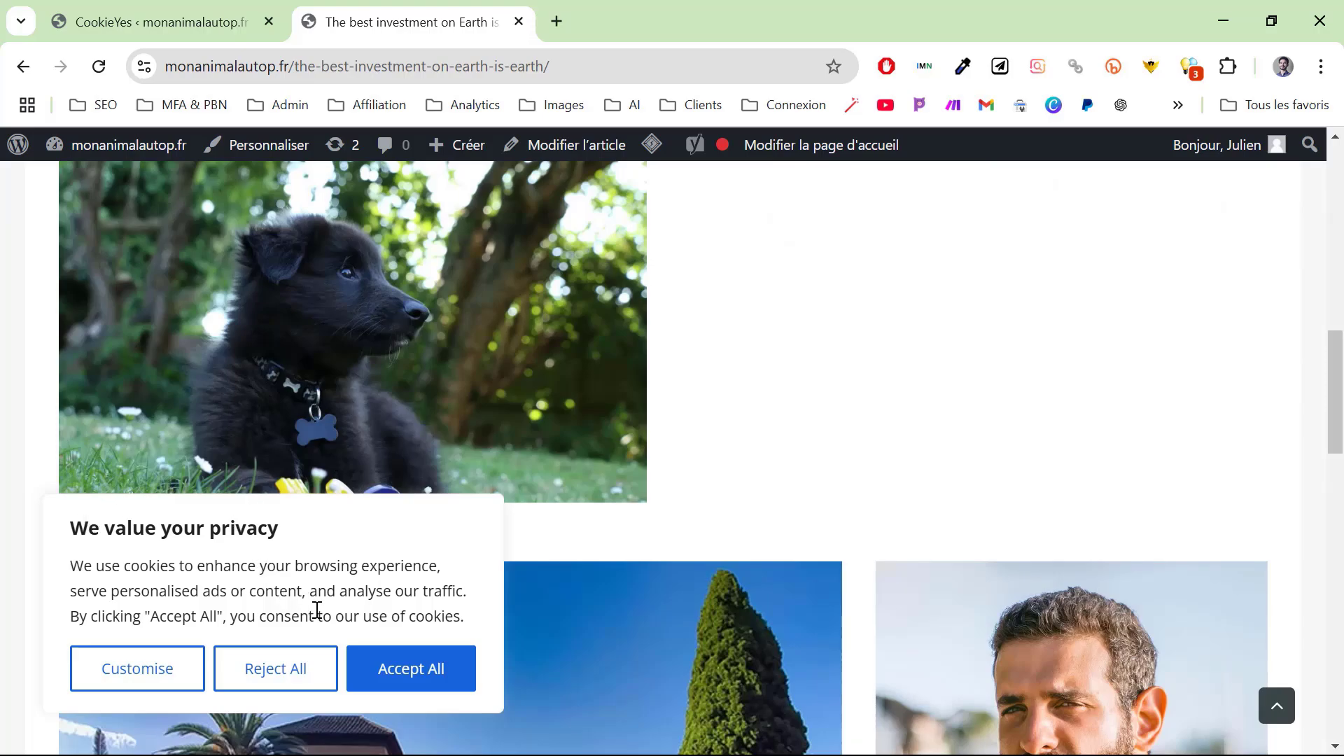
Check CookieYes's language list against the language of the banner on the public article.
{"action": "key", "text": "ctrl+shift+Tab"}
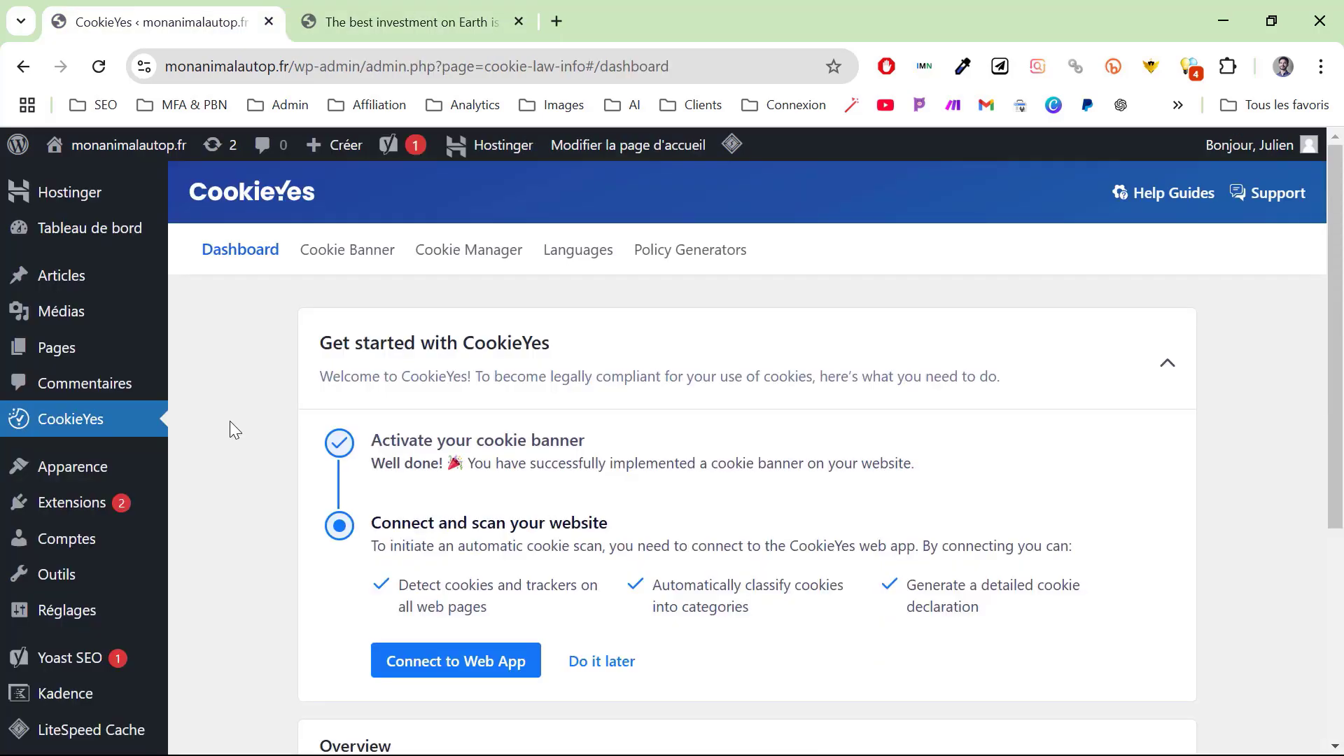
{"action": "left_click", "coordinate": [580, 254]}
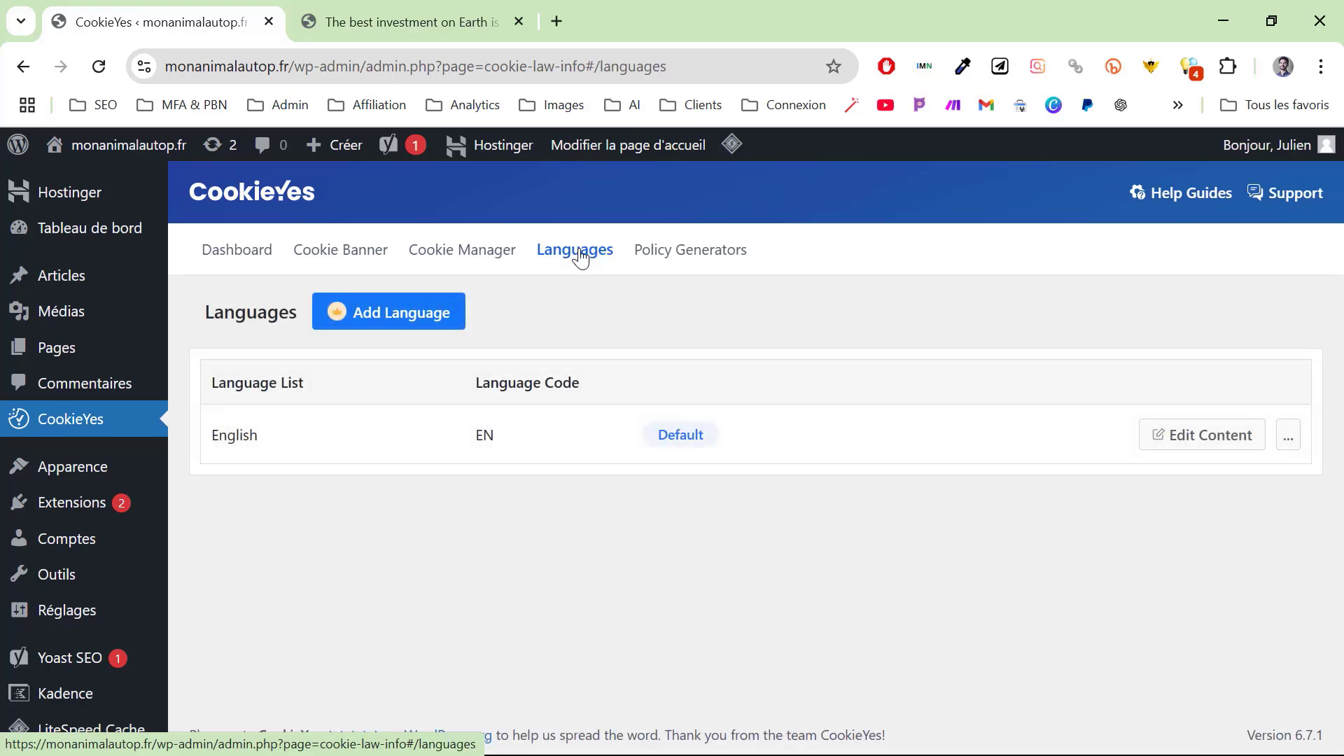
{"action": "left_click", "coordinate": [410, 8]}
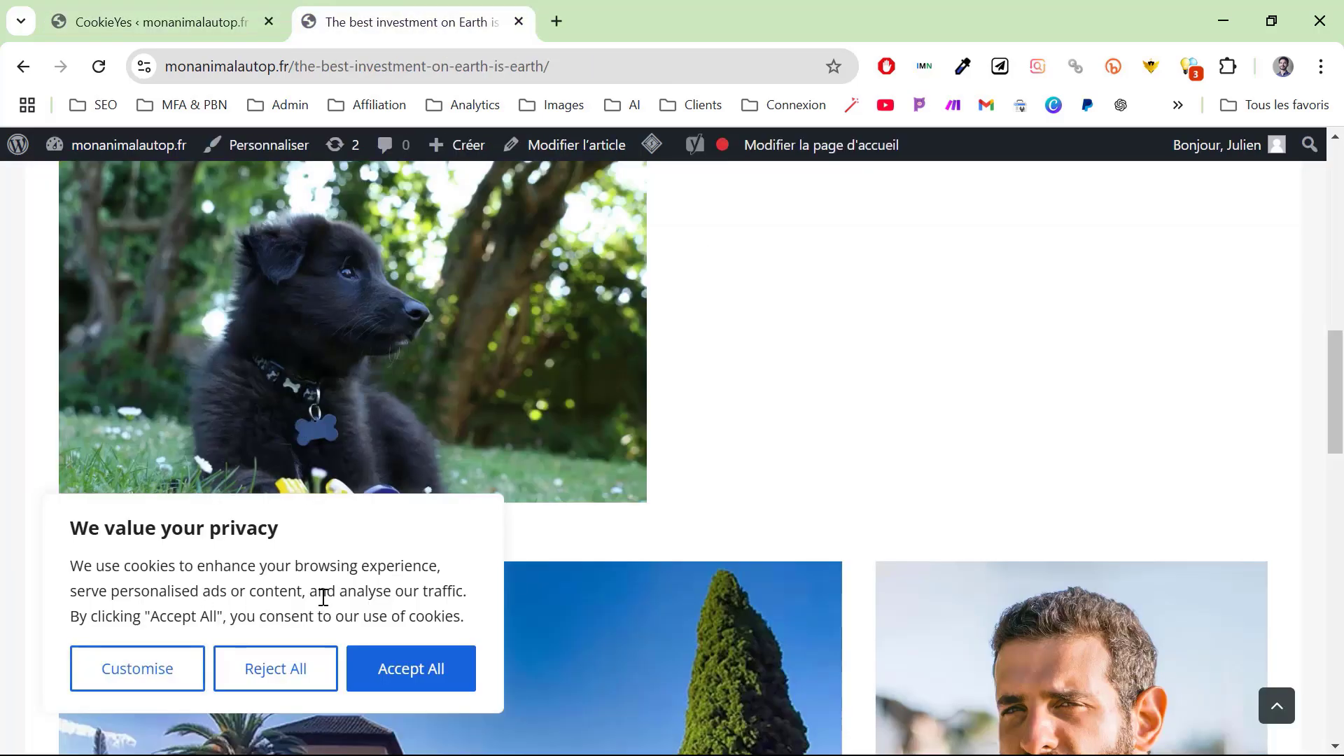
{"action": "left_click", "coordinate": [180, 8]}
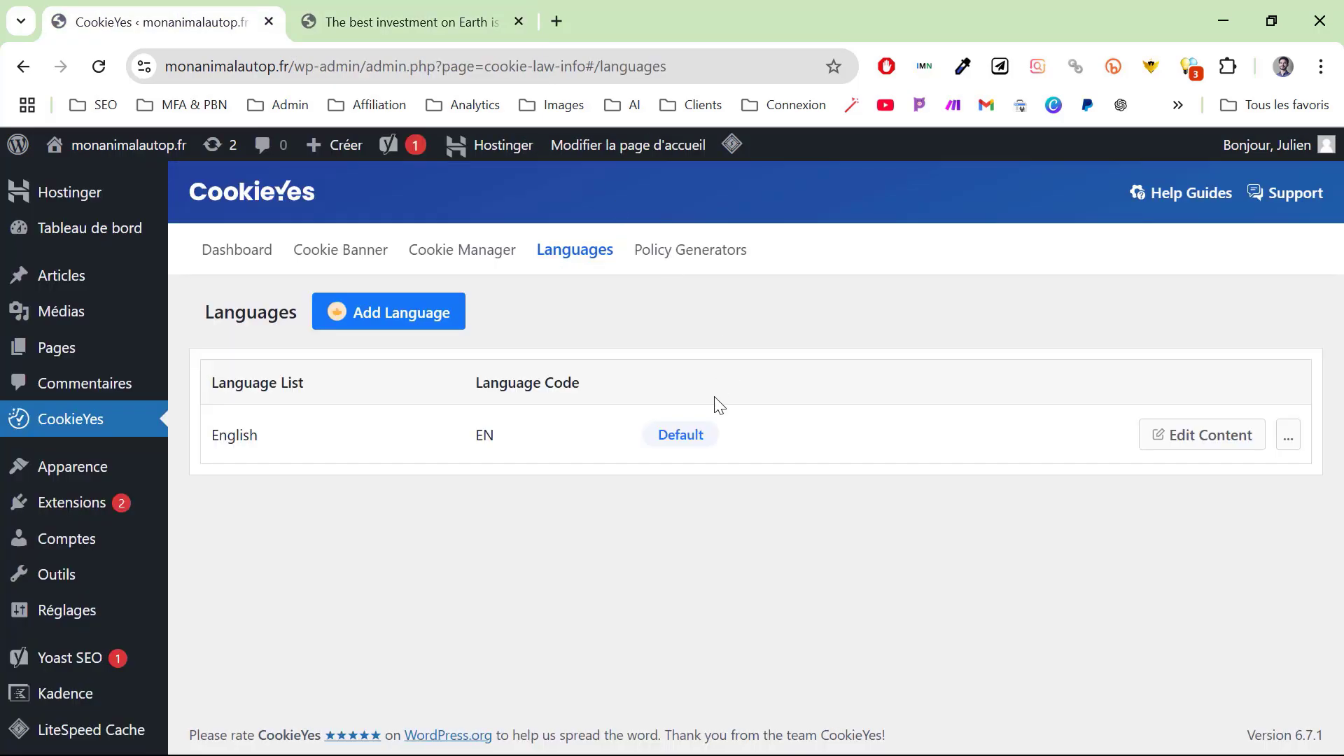
Open the English banner content for editing and review the cookie notice's title, message, button texts and policy link fields.
{"action": "left_click", "coordinate": [1198, 438]}
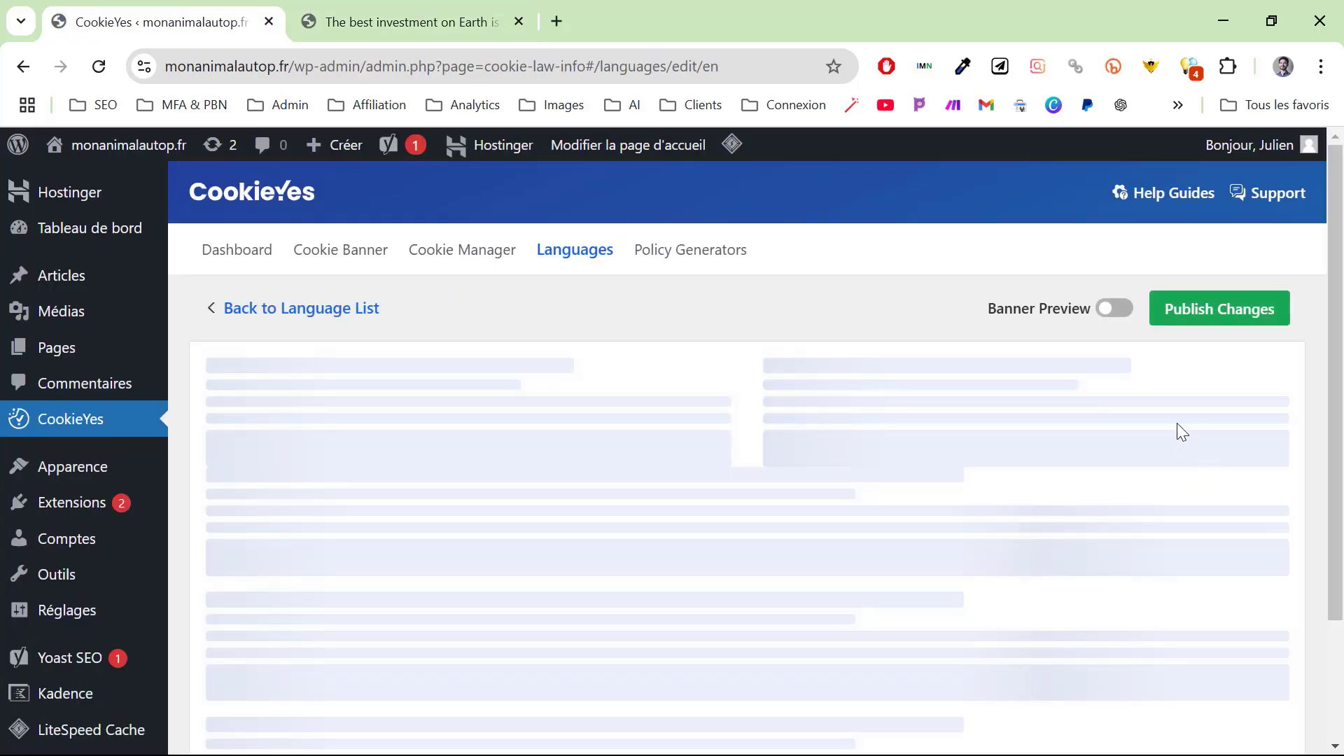
{"action": "left_click", "coordinate": [446, 415]}
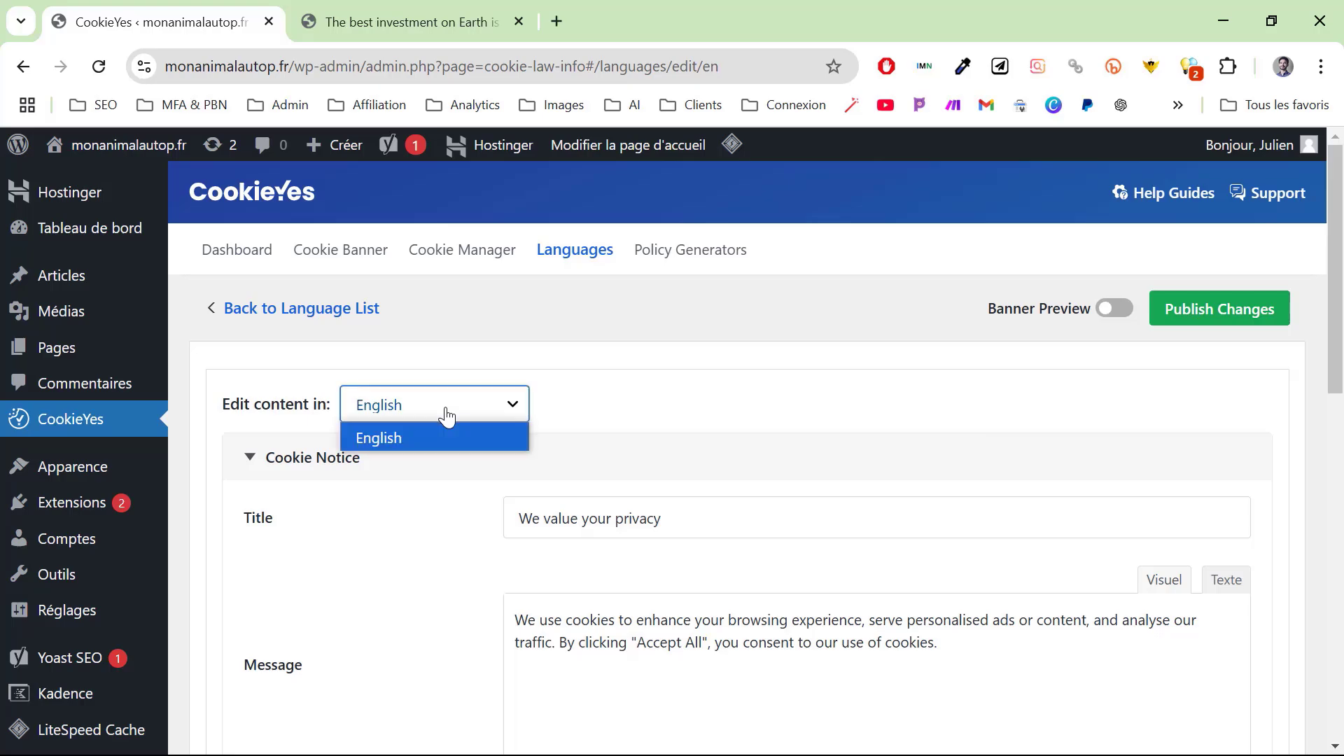
{"action": "left_click", "coordinate": [750, 317]}
{"action": "scroll", "coordinate": [694, 500], "scroll_direction": "down", "scroll_amount": 1}
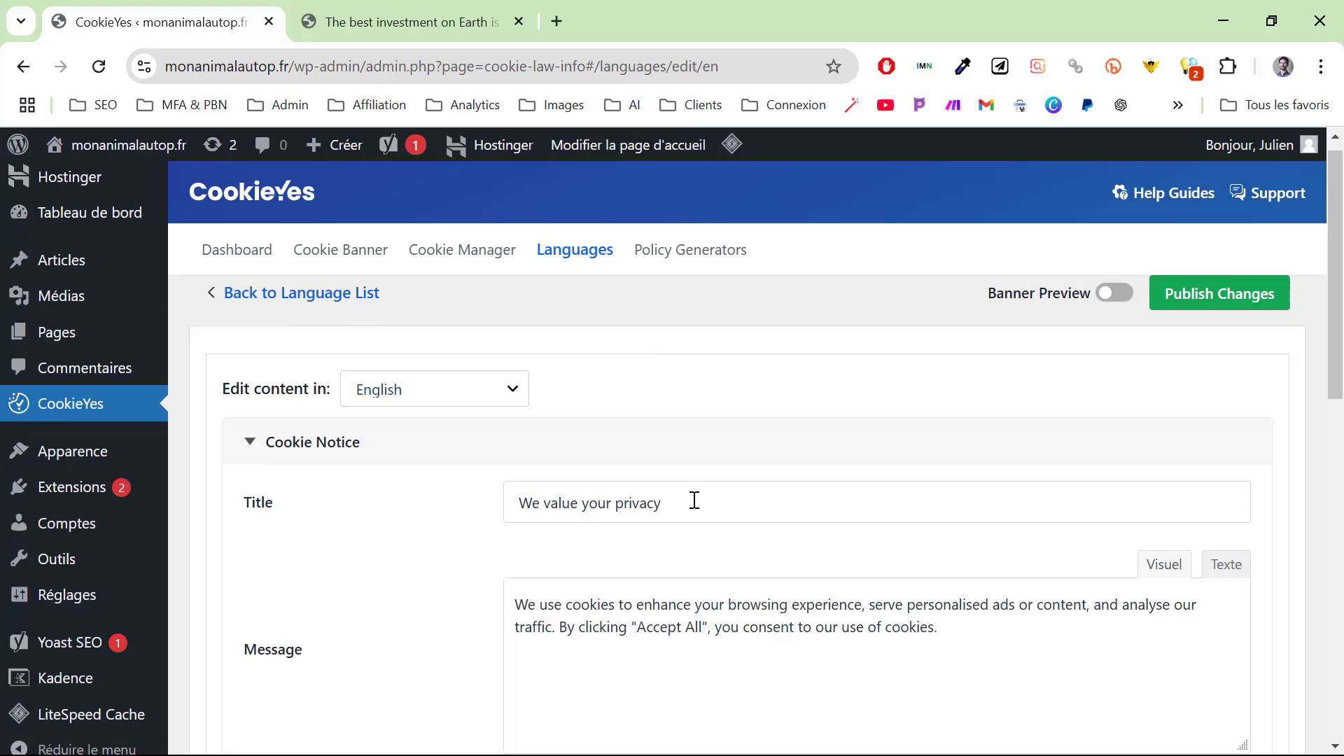
{"action": "scroll", "coordinate": [694, 500], "scroll_direction": "down", "scroll_amount": 1}
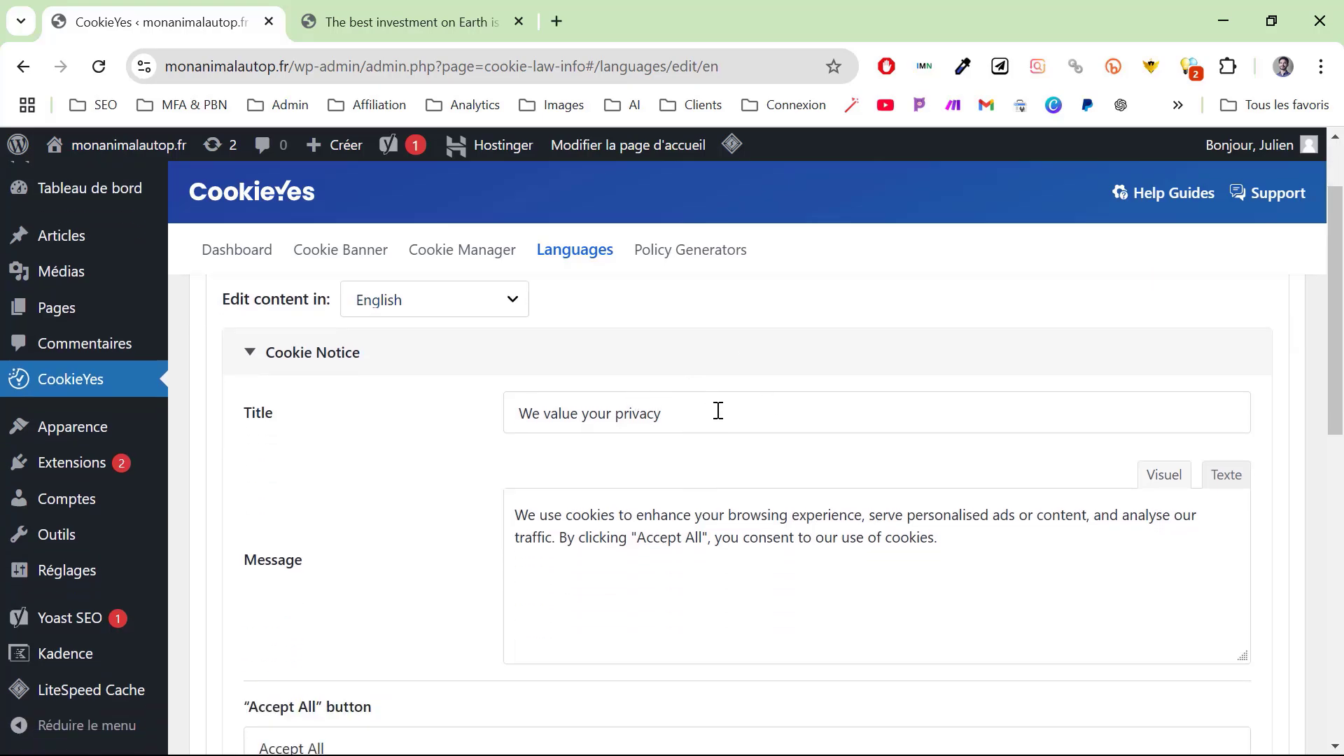
{"action": "scroll", "coordinate": [762, 550], "scroll_direction": "down", "scroll_amount": 6}
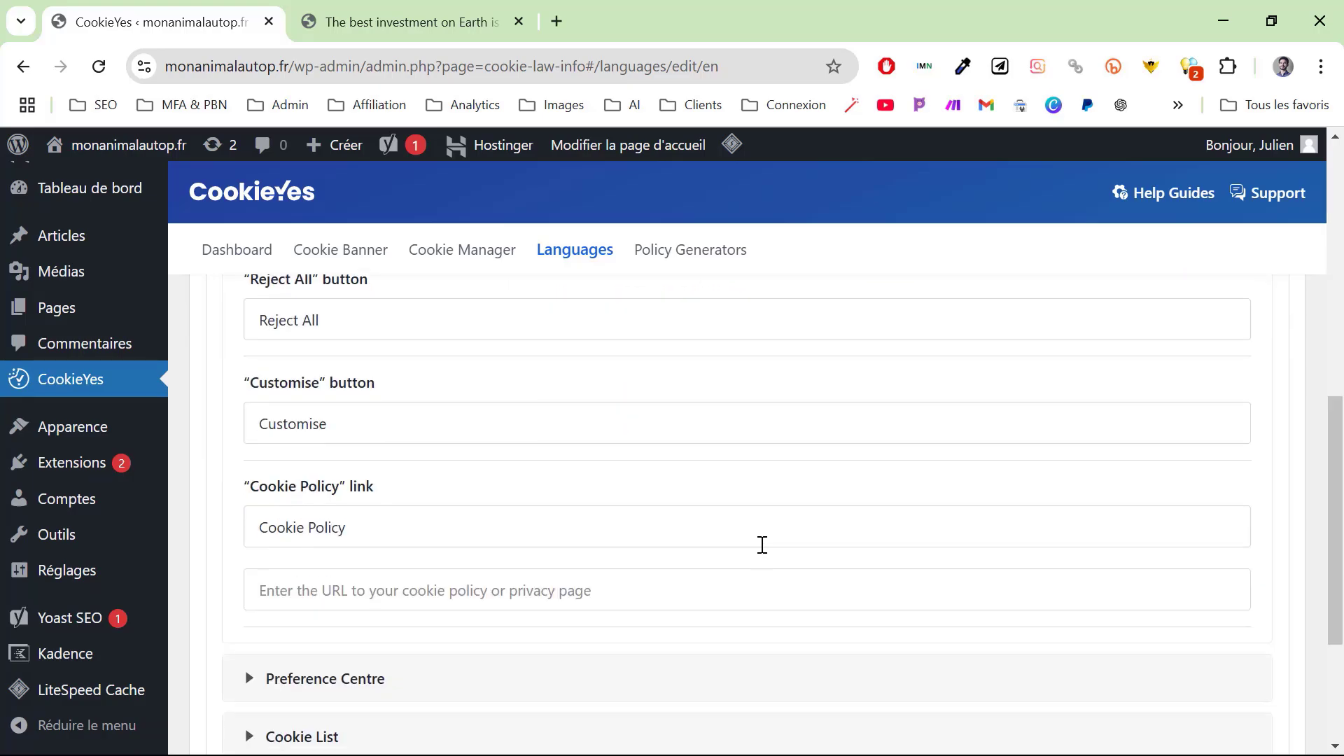
{"action": "scroll", "coordinate": [762, 544], "scroll_direction": "up", "scroll_amount": 7}
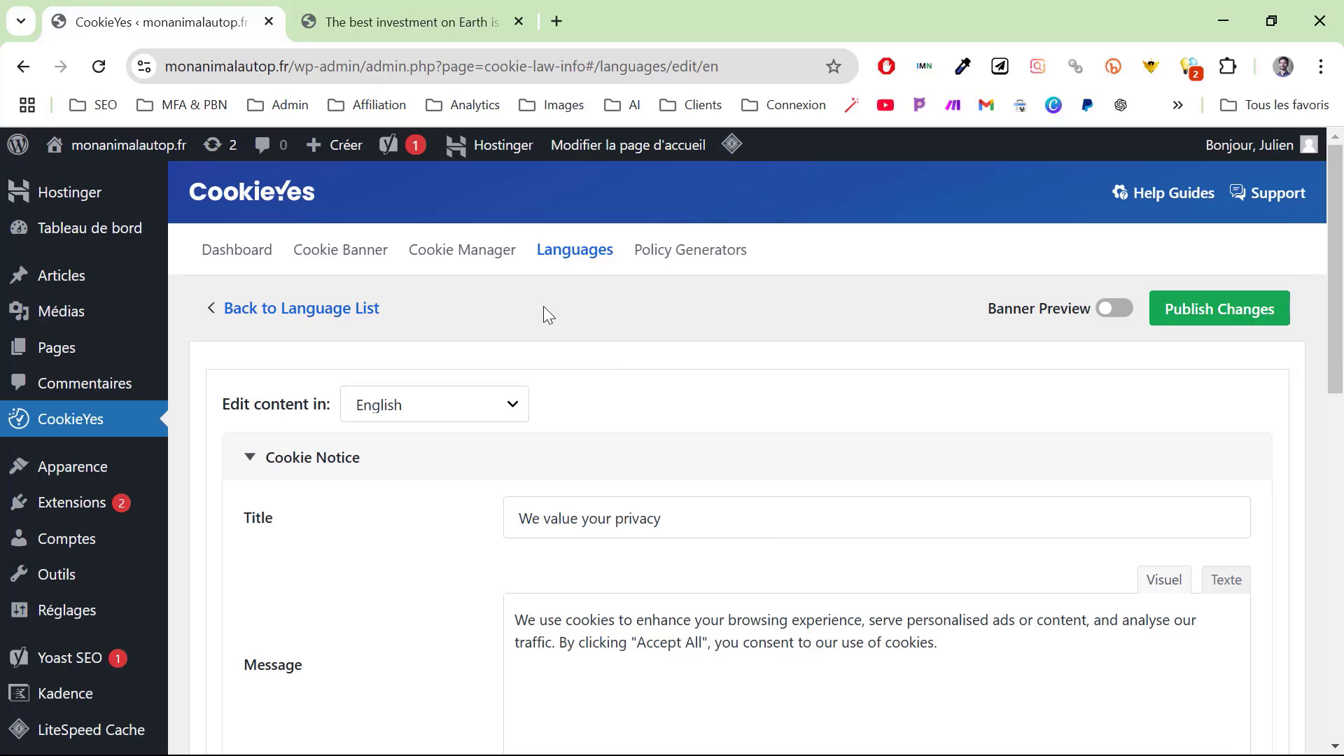
Activate the Disable XML-RPC extension from the list of installed extensions.
{"action": "left_click", "coordinate": [66, 502]}
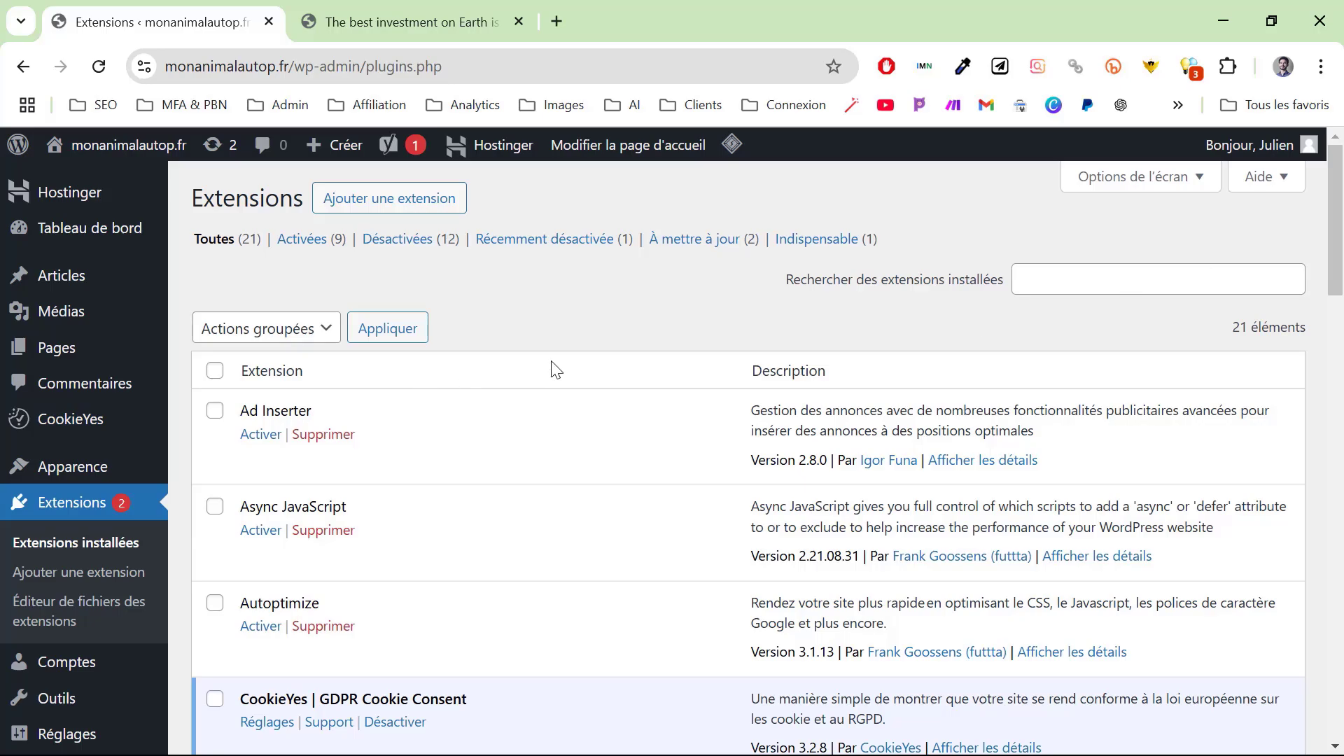
{"action": "scroll", "coordinate": [345, 441], "scroll_direction": "down", "scroll_amount": 5}
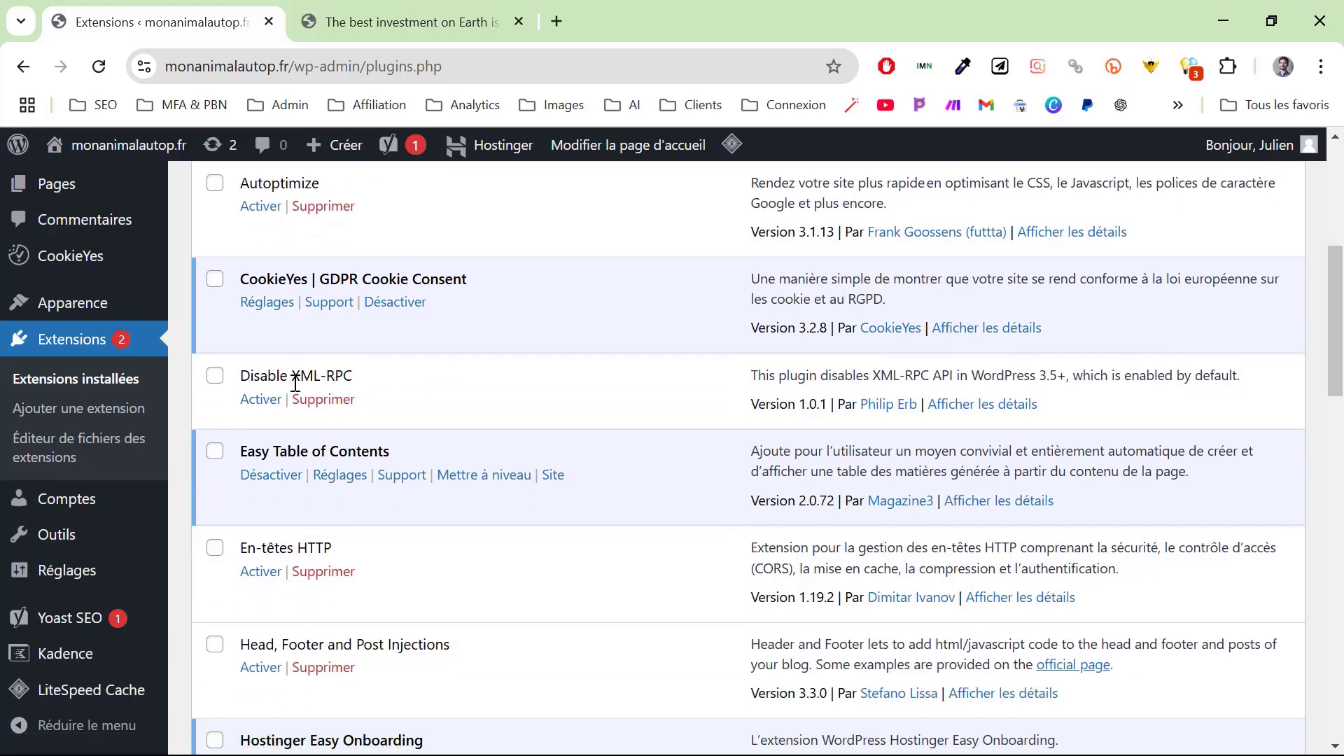
{"action": "left_click", "coordinate": [260, 400]}
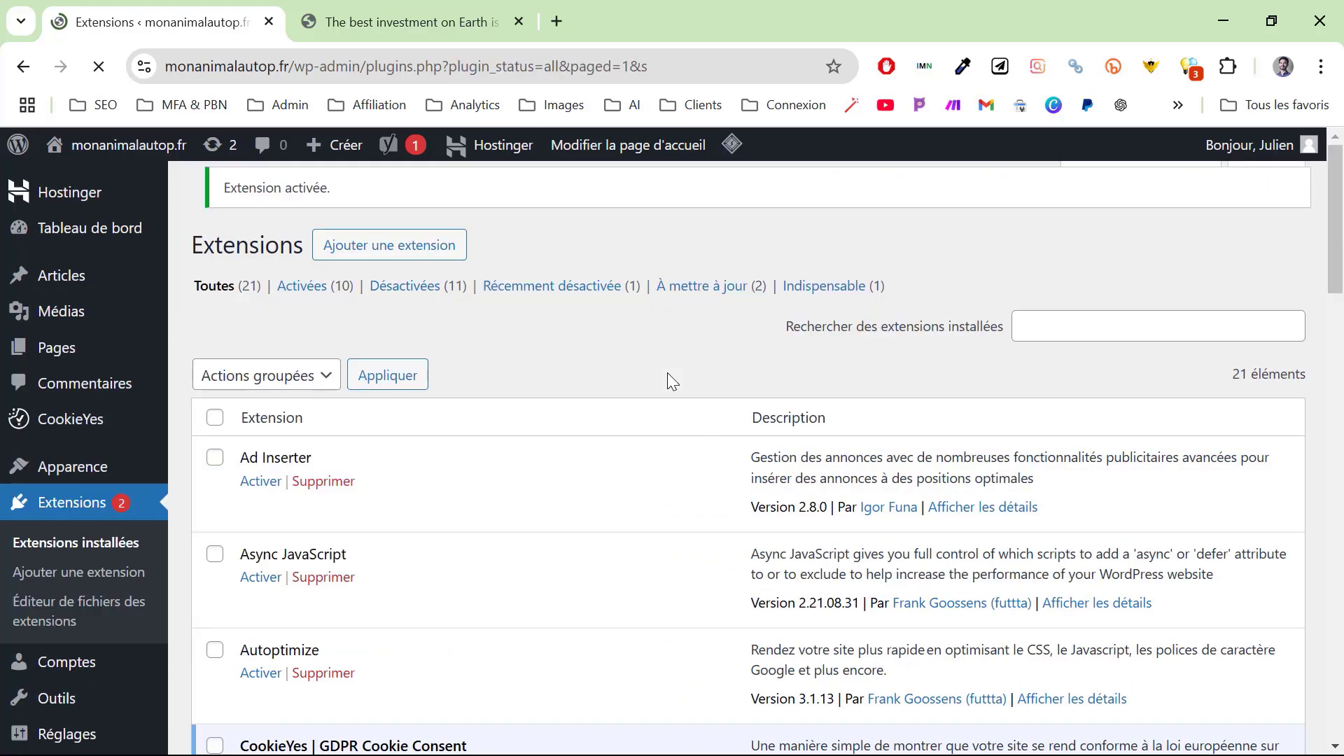
{"action": "scroll", "coordinate": [672, 382], "scroll_direction": "down", "scroll_amount": 4}
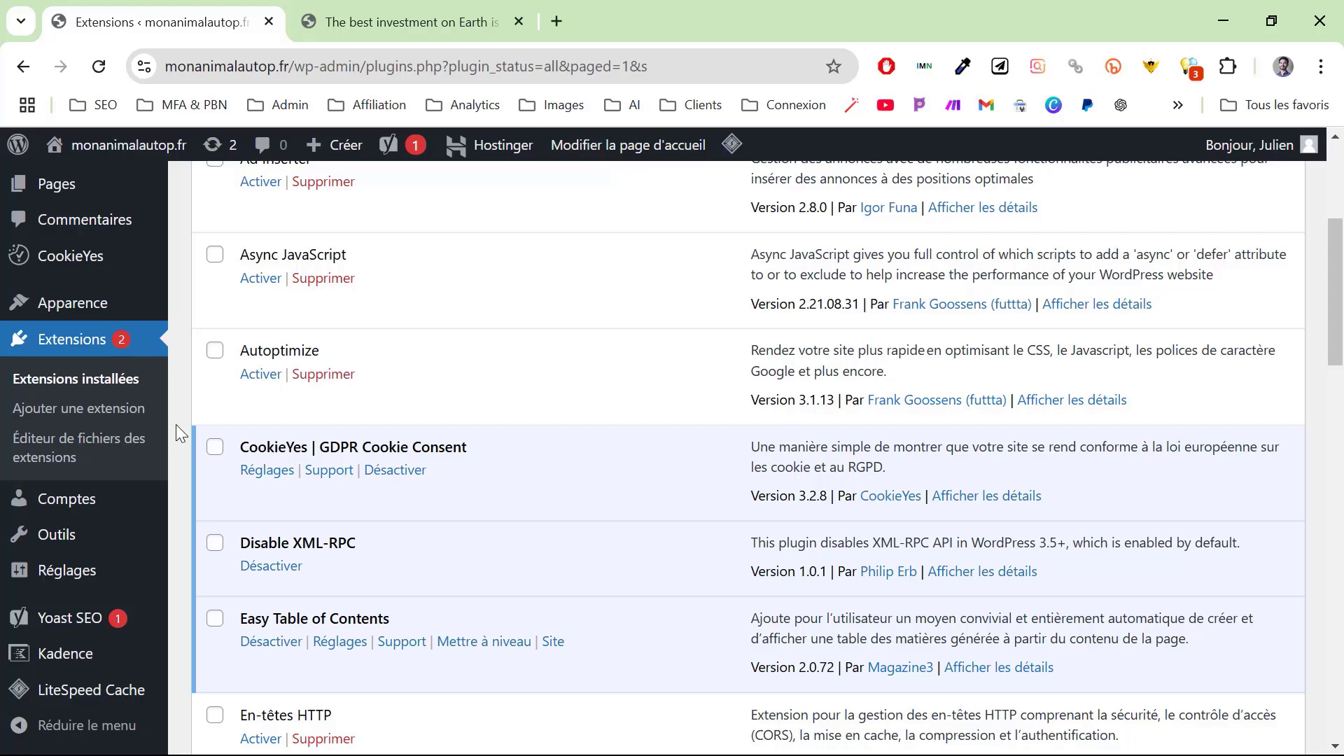
Activate the En-têtes HTTP extension in the installed extensions list and open its settings.
{"action": "scroll", "coordinate": [179, 426], "scroll_direction": "down", "scroll_amount": 1}
{"action": "scroll", "coordinate": [189, 437], "scroll_direction": "down", "scroll_amount": 1}
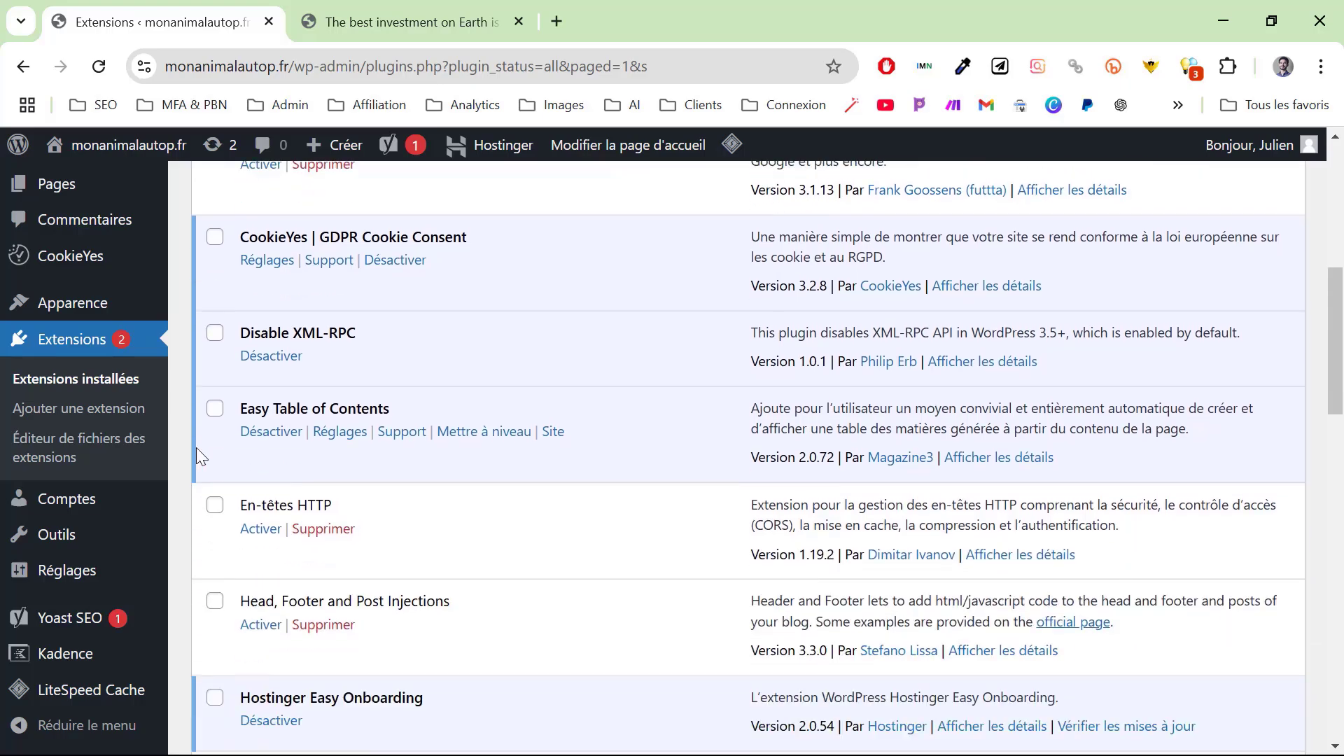
{"action": "left_click", "coordinate": [259, 530]}
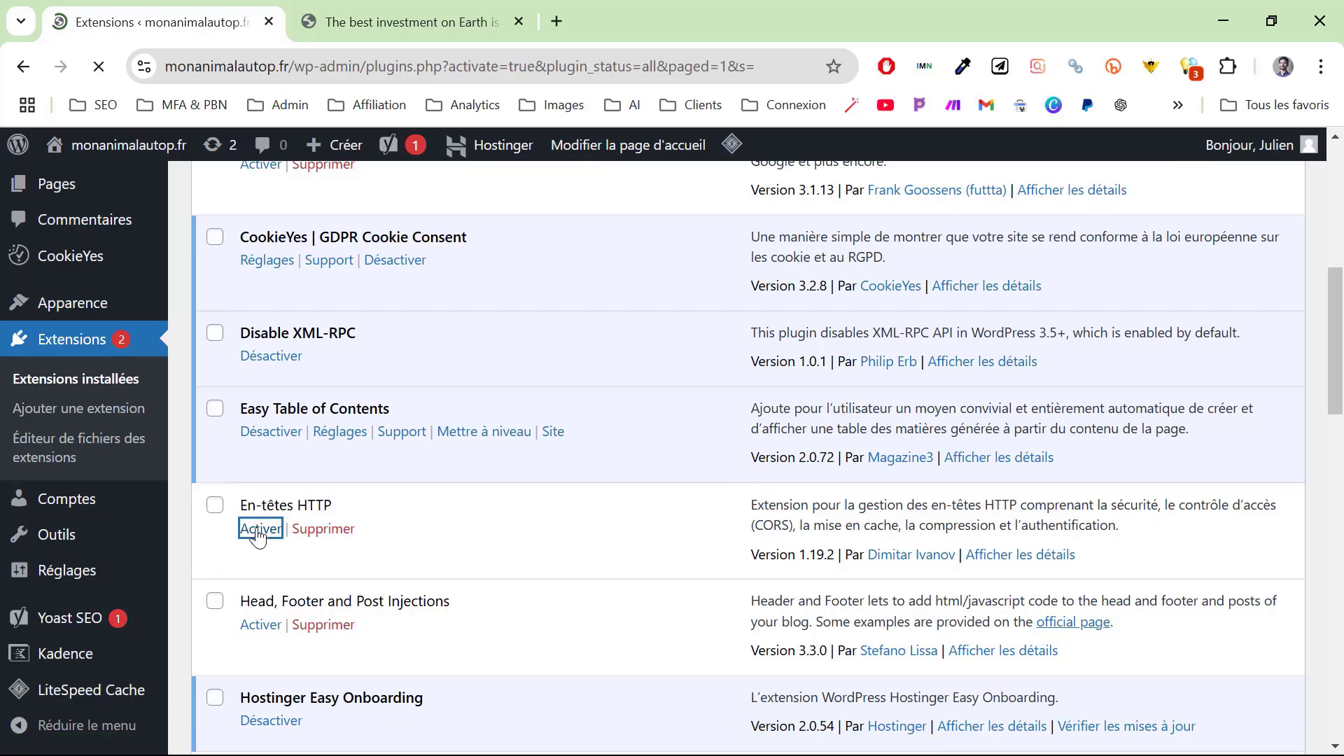
{"action": "scroll", "coordinate": [320, 321], "scroll_direction": "down", "scroll_amount": 1}
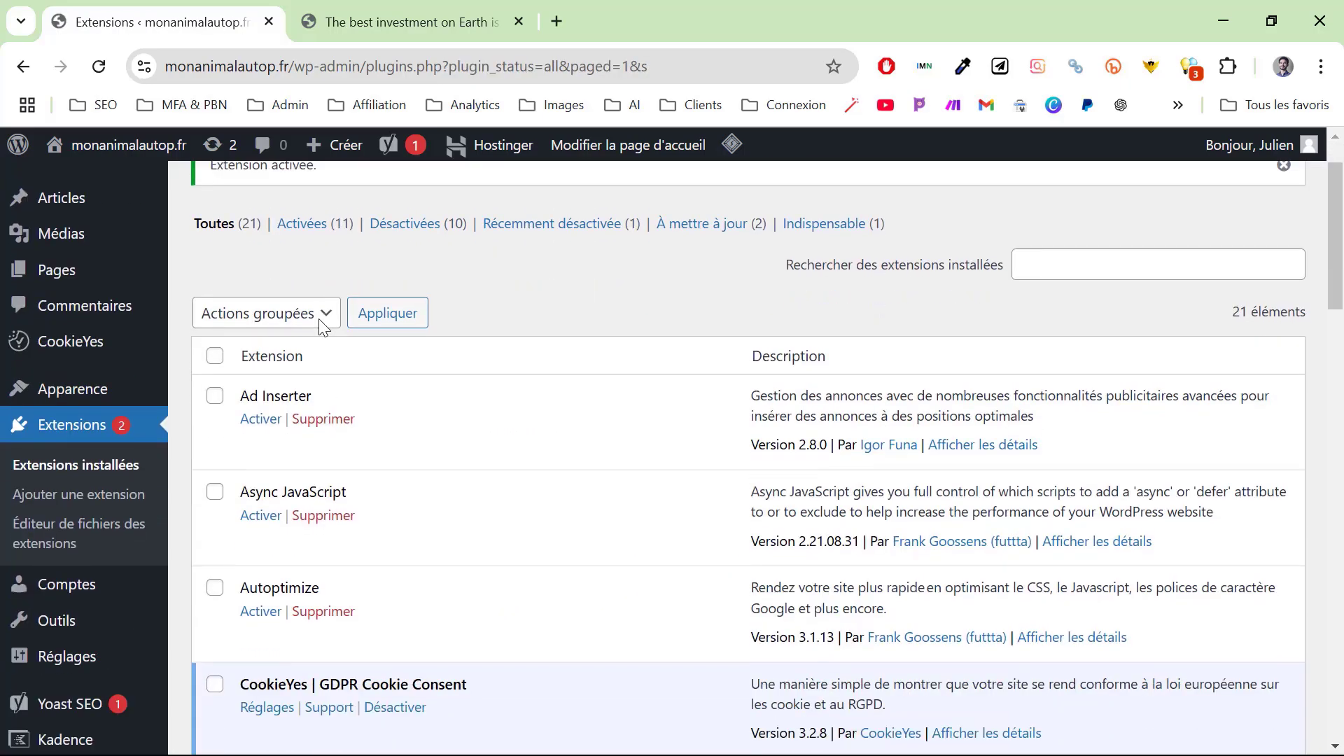
{"action": "scroll", "coordinate": [317, 318], "scroll_direction": "down", "scroll_amount": 5}
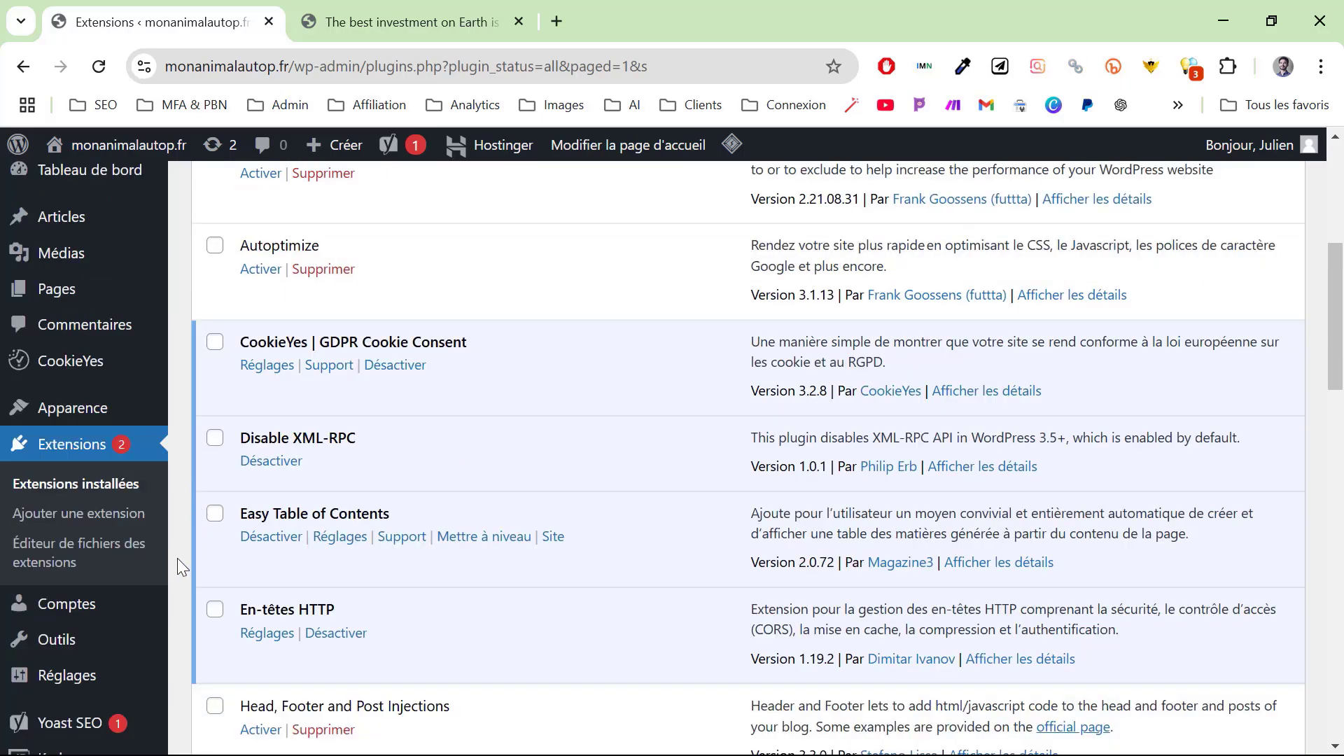
{"action": "left_click", "coordinate": [261, 634]}
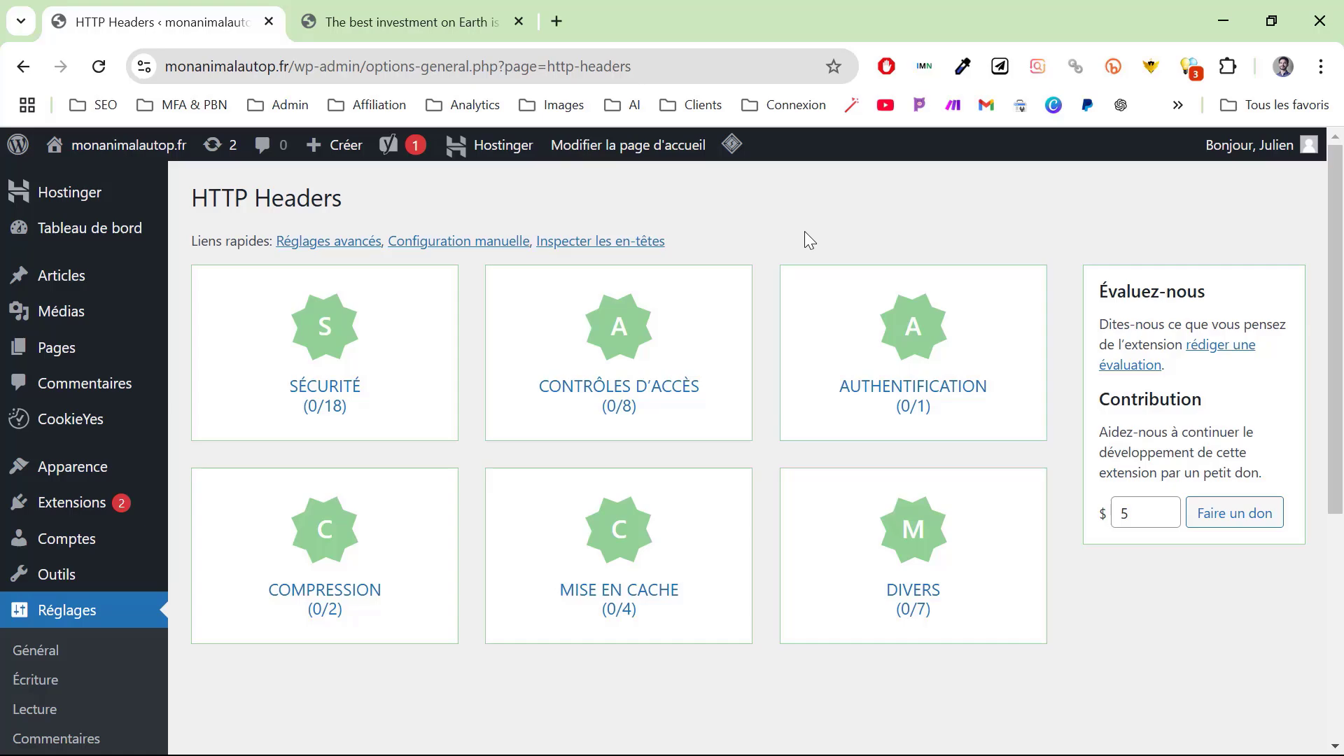
In the HTTP Headers security category, activate the X-Frame-Options header with the value SAMEORIGIN and save it.
{"action": "left_click", "coordinate": [327, 381]}
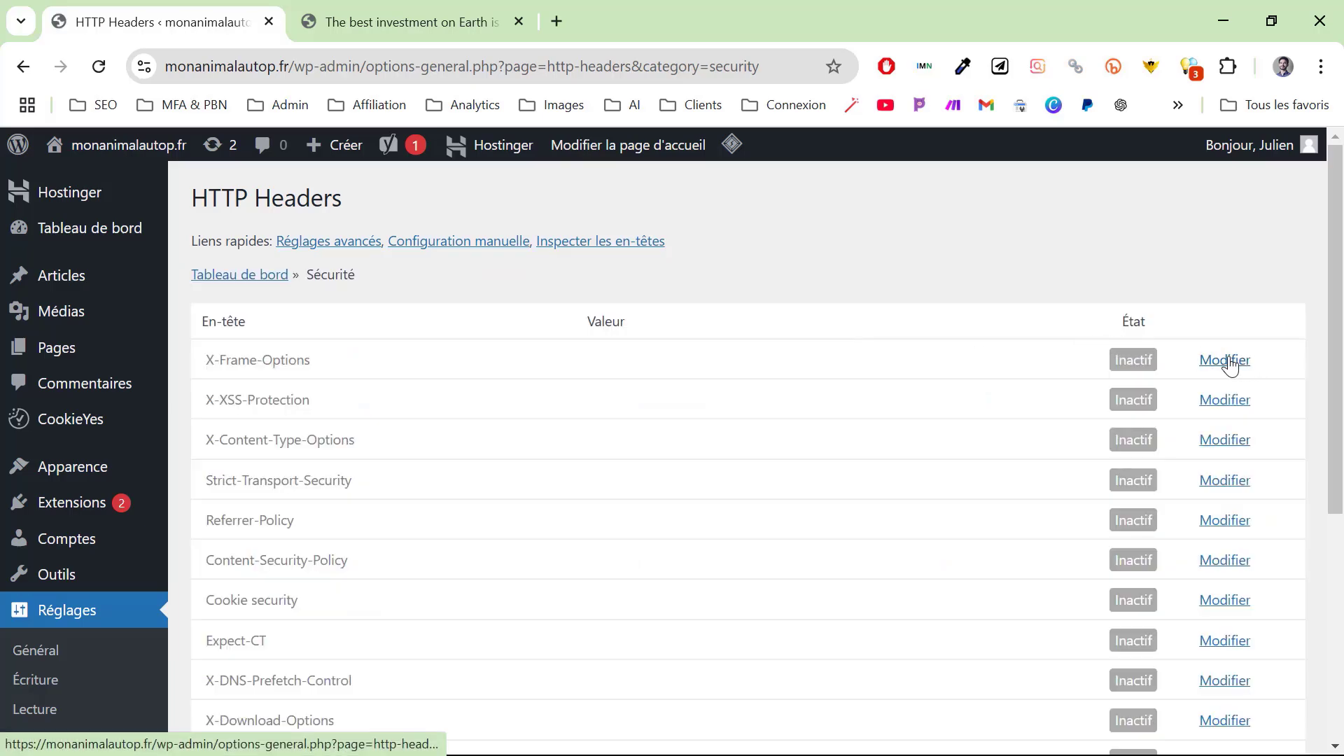
{"action": "left_click", "coordinate": [1231, 361]}
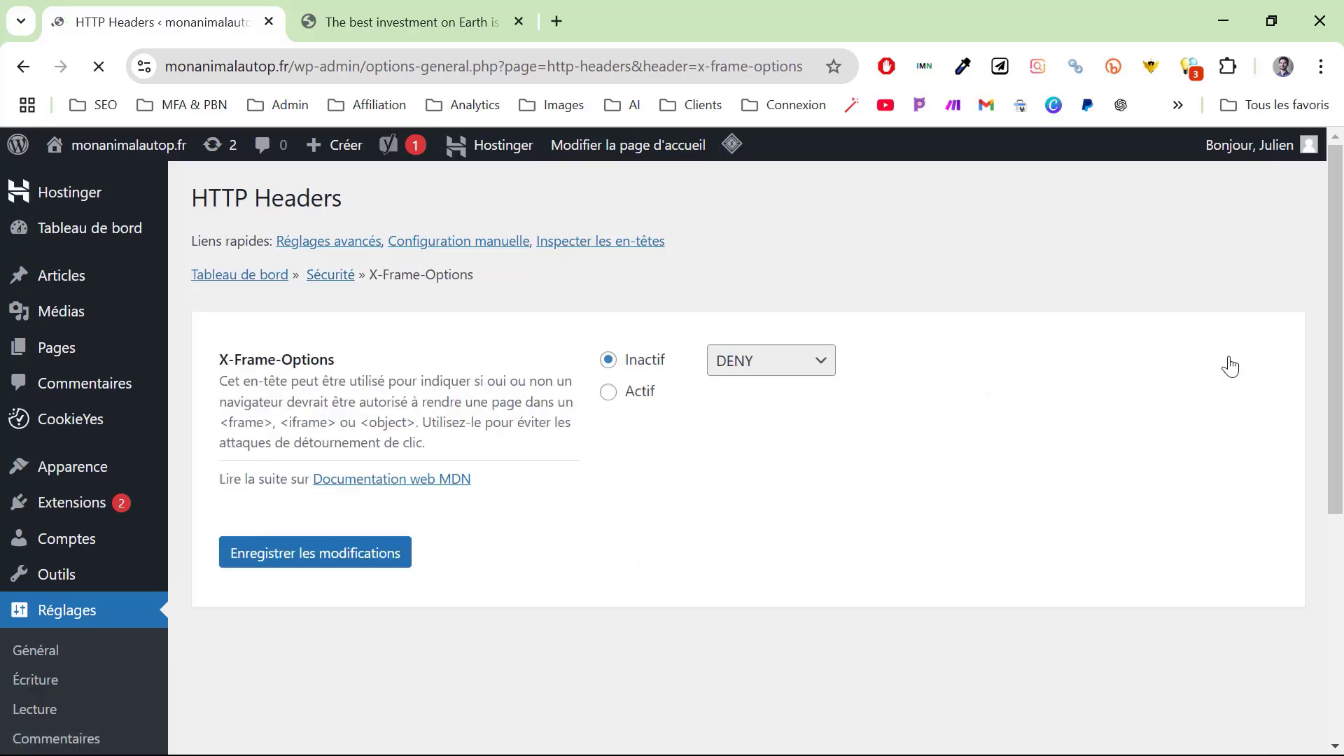
{"action": "left_click", "coordinate": [608, 391]}
{"action": "left_click", "coordinate": [769, 367]}
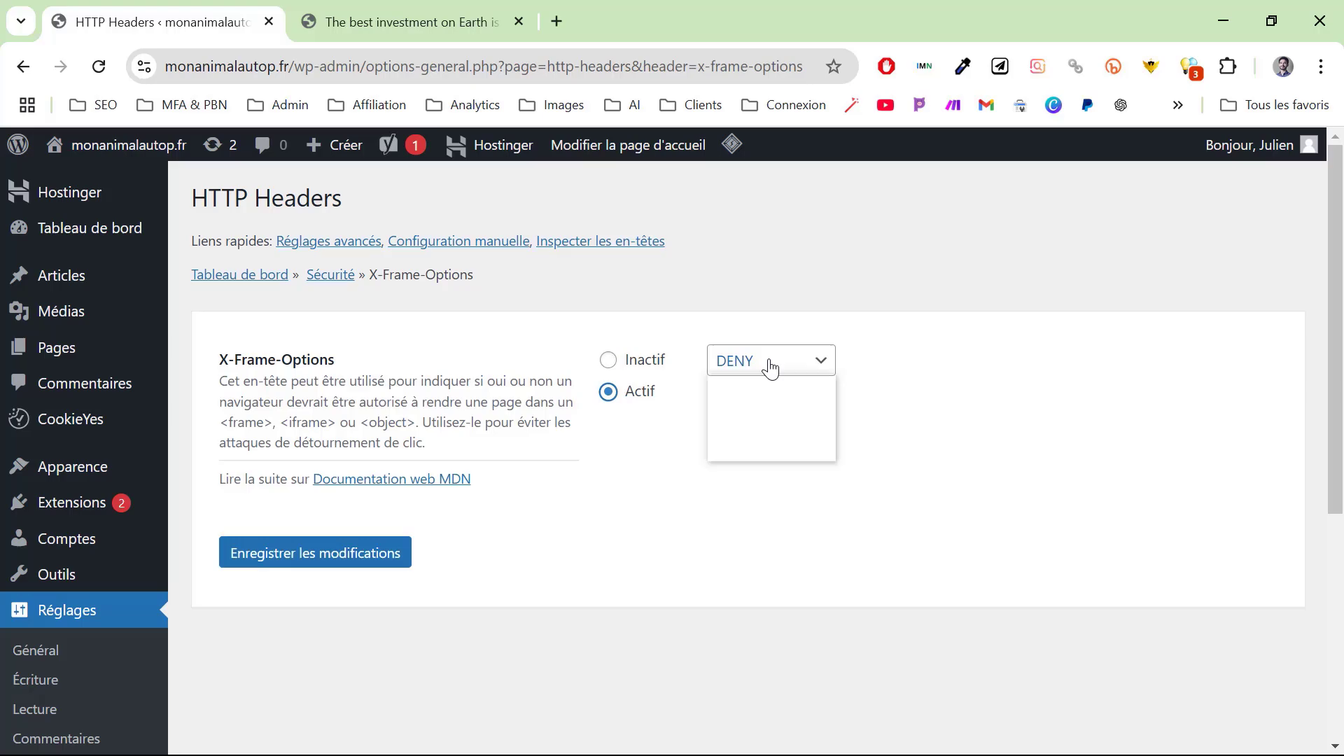
{"action": "left_click", "coordinate": [775, 412]}
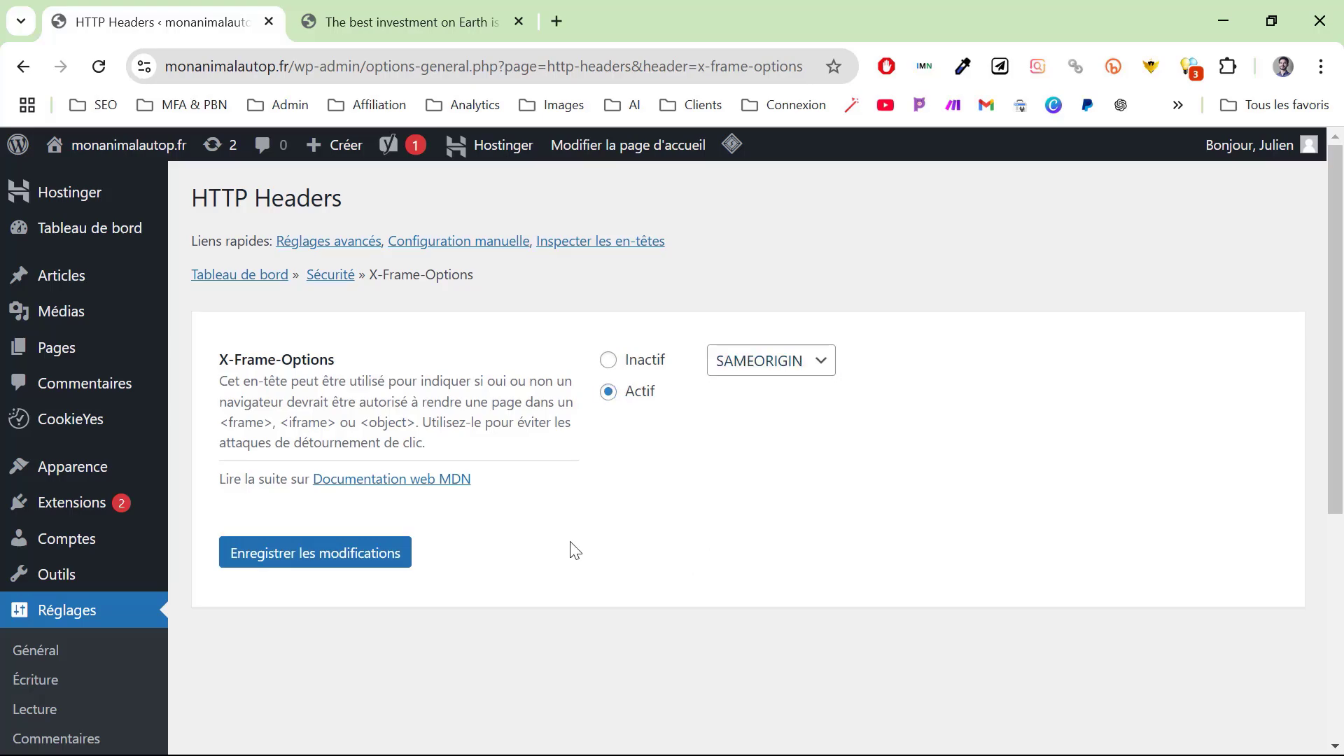
{"action": "left_click", "coordinate": [392, 553]}
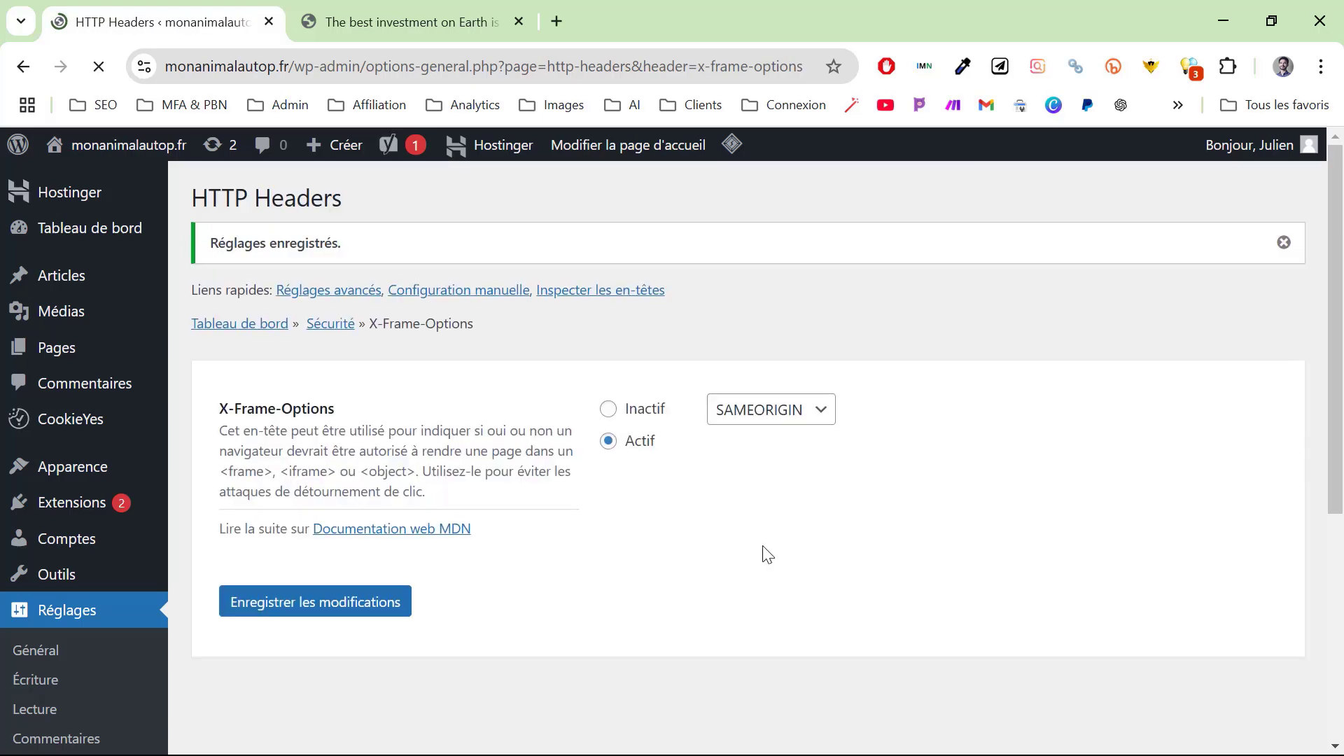
Activate the X-XSS-Protection security header with the value "1; mode=block" and save it.
{"action": "left_click", "coordinate": [328, 326]}
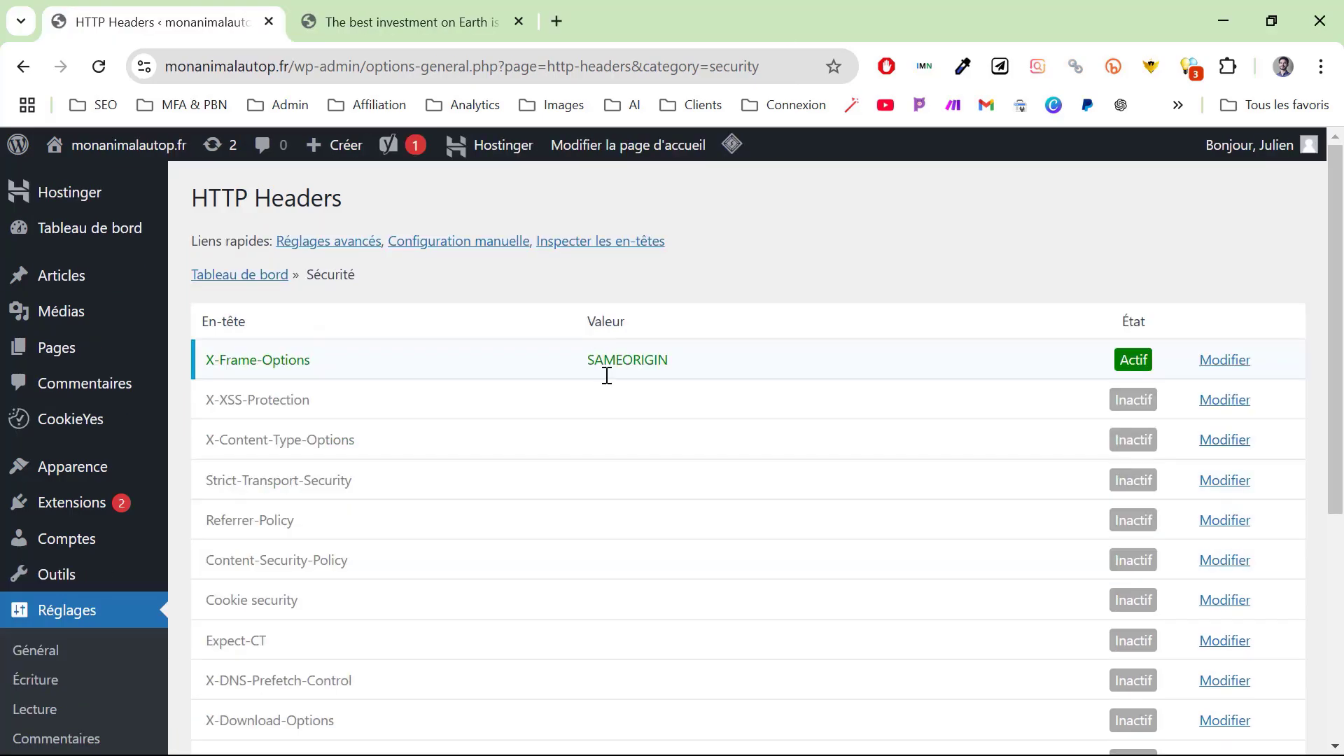
{"action": "left_click", "coordinate": [1230, 404]}
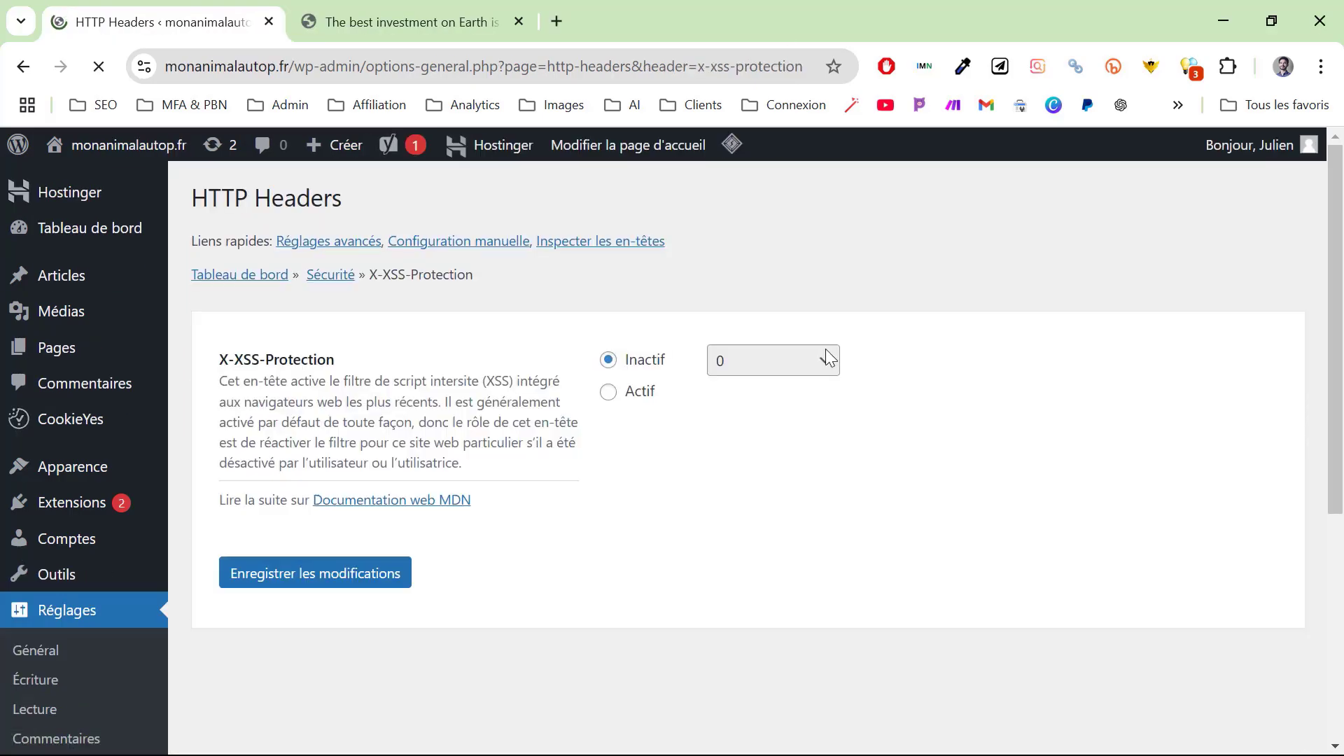
{"action": "left_click", "coordinate": [608, 392]}
{"action": "left_click", "coordinate": [761, 369]}
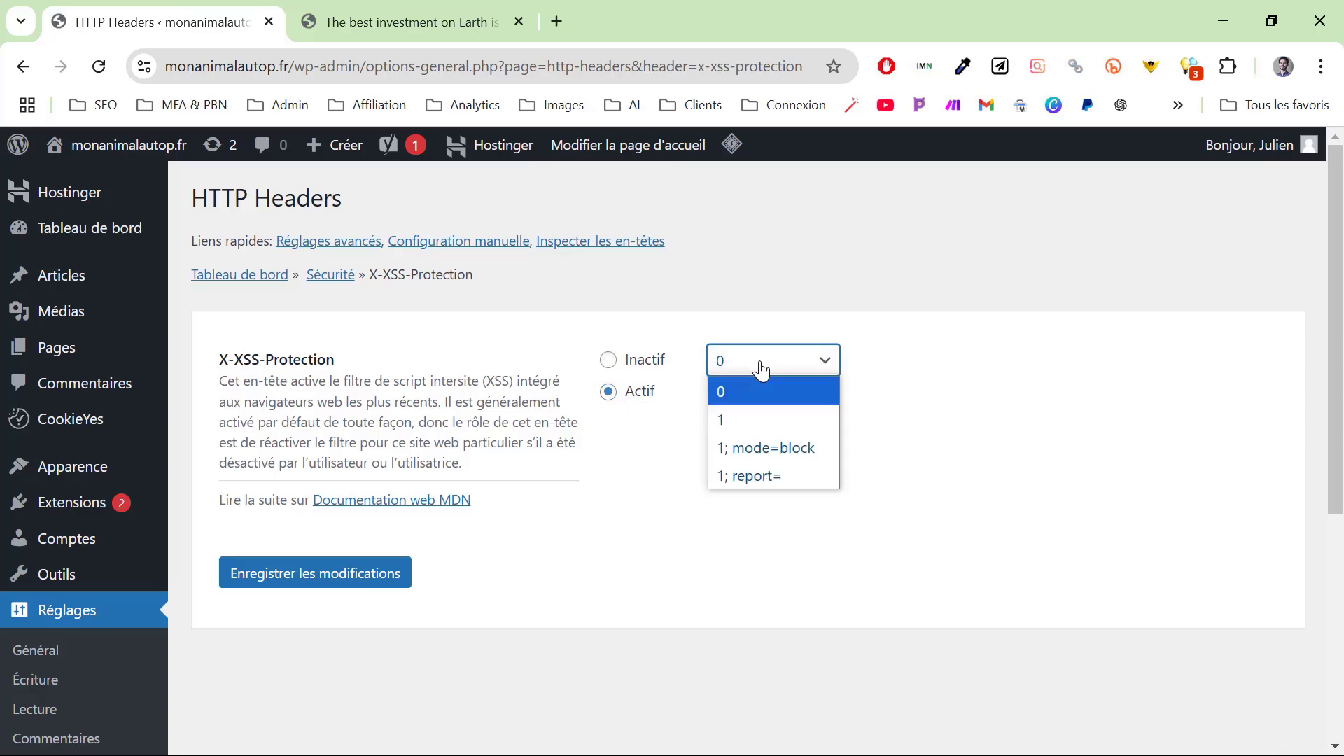
{"action": "left_click", "coordinate": [766, 446]}
{"action": "left_click", "coordinate": [354, 578]}
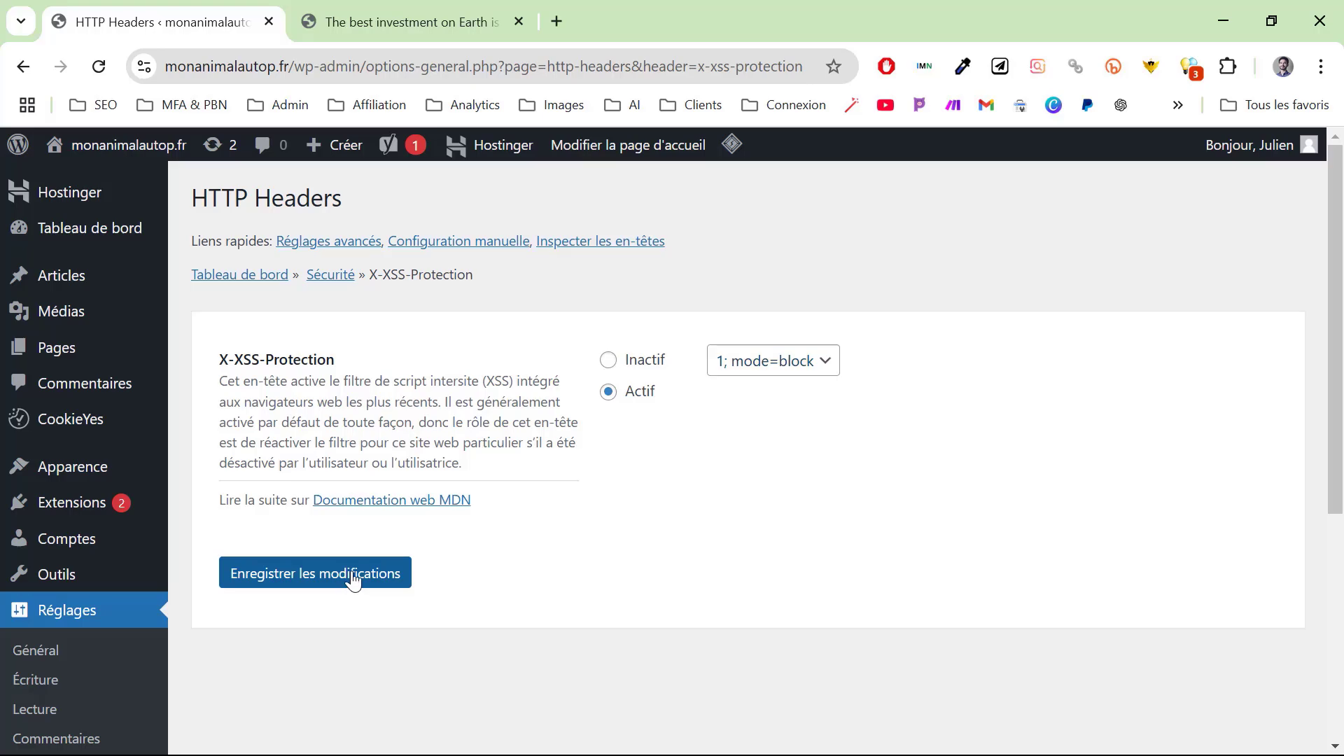
Activate the X-Content-Type-Options security header with nosniff and save it.
{"action": "left_click", "coordinate": [335, 326]}
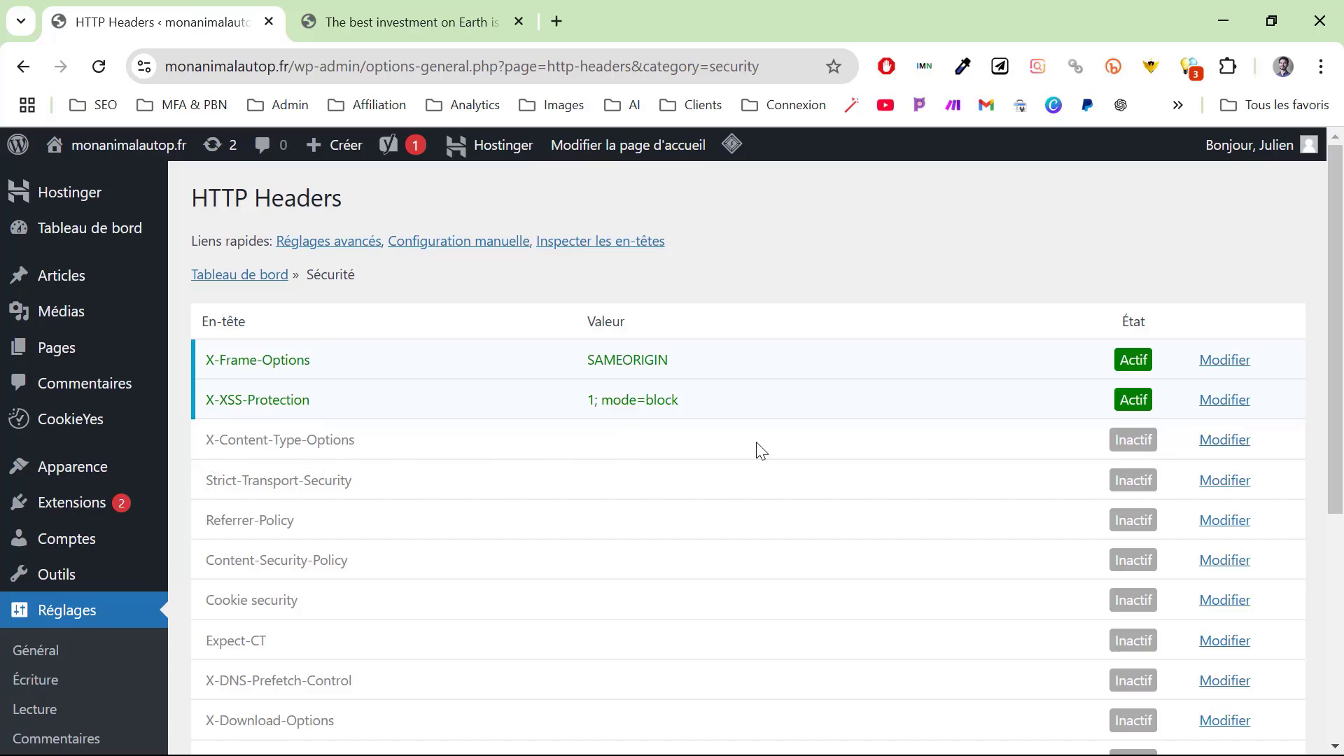
{"action": "left_click", "coordinate": [1224, 441]}
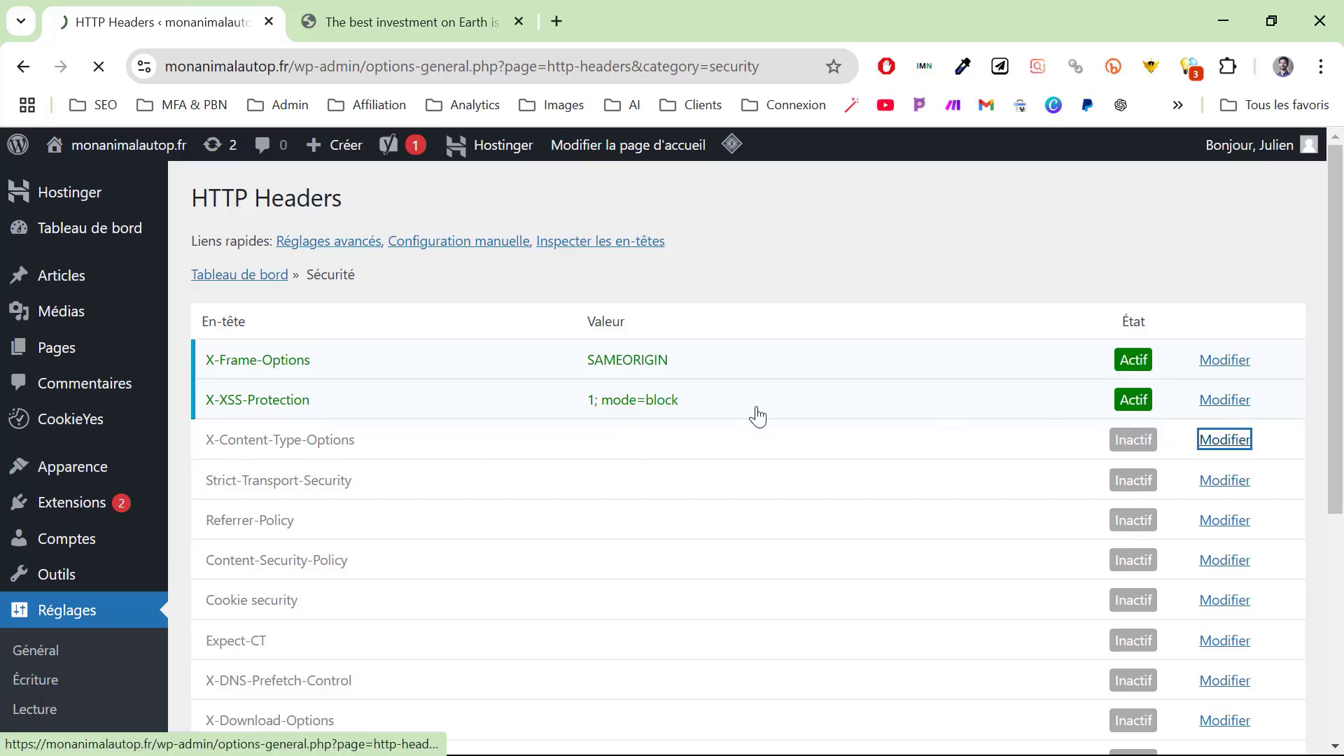
{"action": "left_click", "coordinate": [609, 393]}
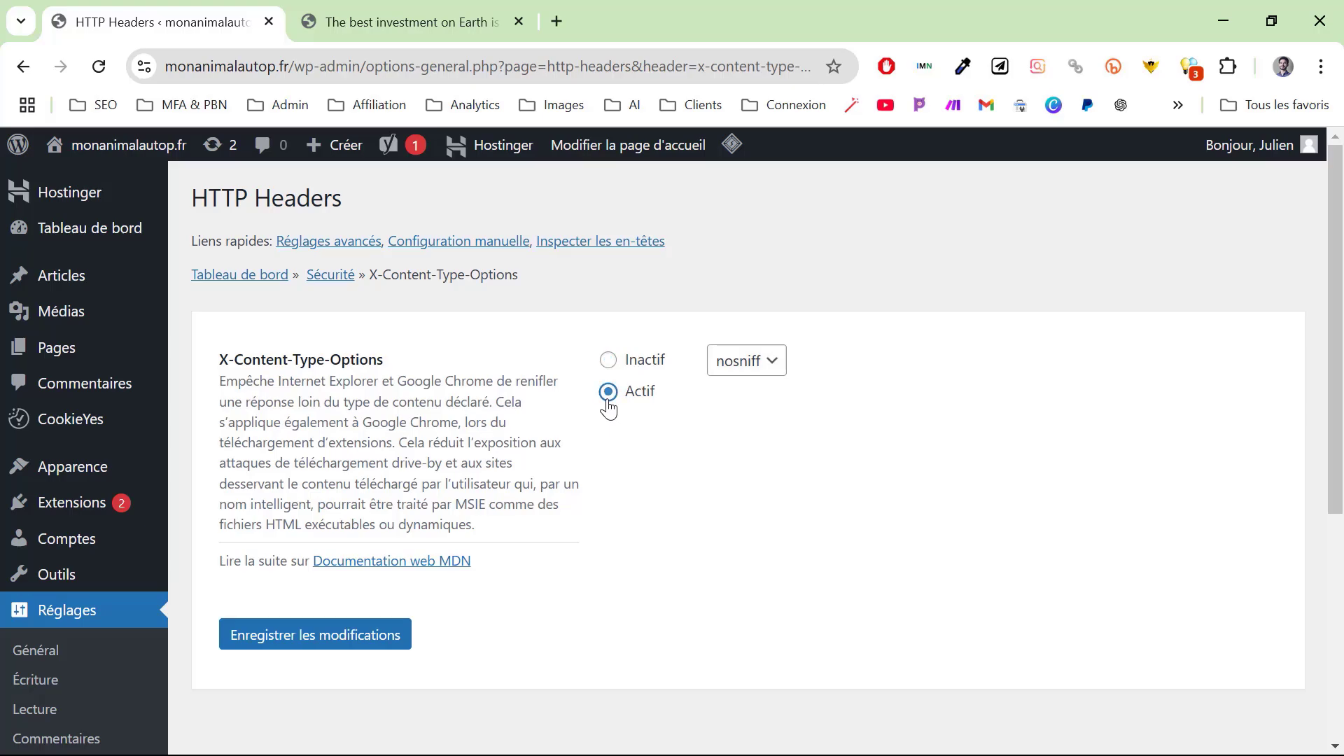
{"action": "left_click", "coordinate": [810, 390]}
{"action": "left_click", "coordinate": [337, 642]}
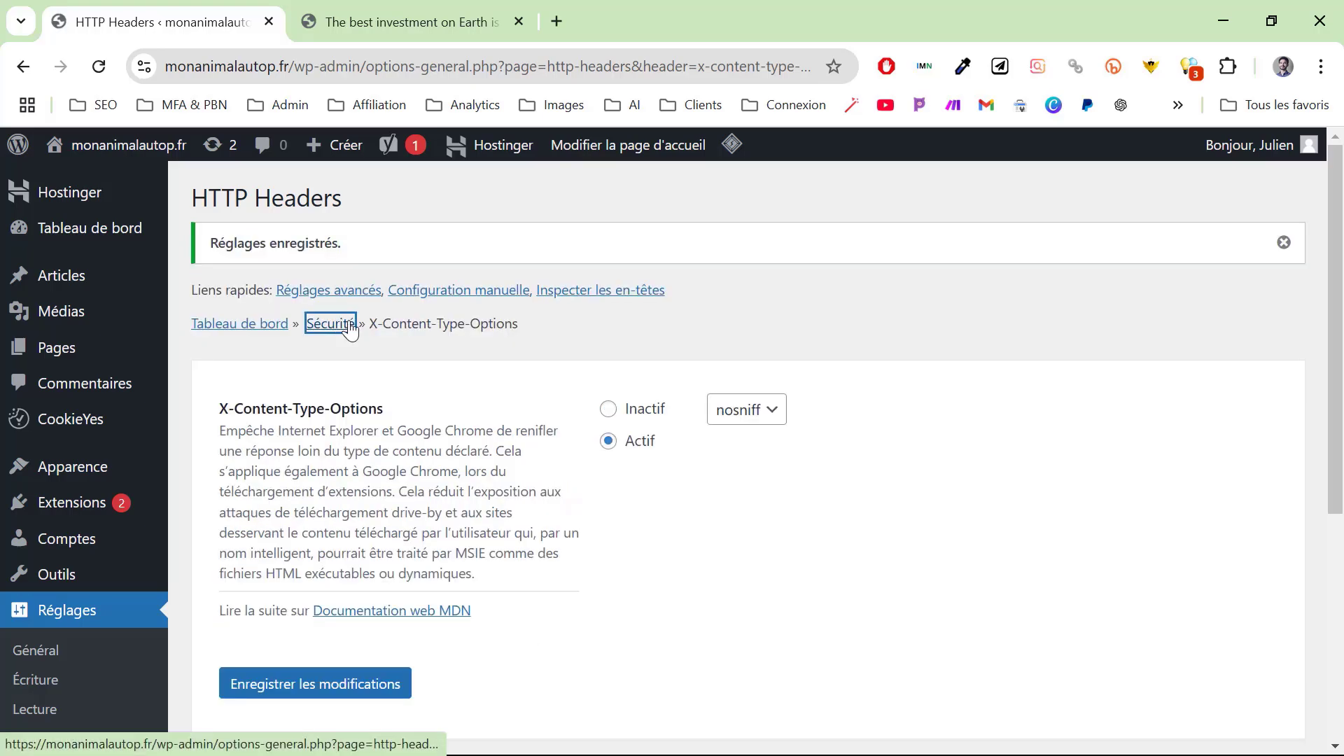
Activate the Strict-Transport-Security header with includeSubDomains, preload and a max-age of 2 years, and save it.
{"action": "left_click", "coordinate": [332, 322]}
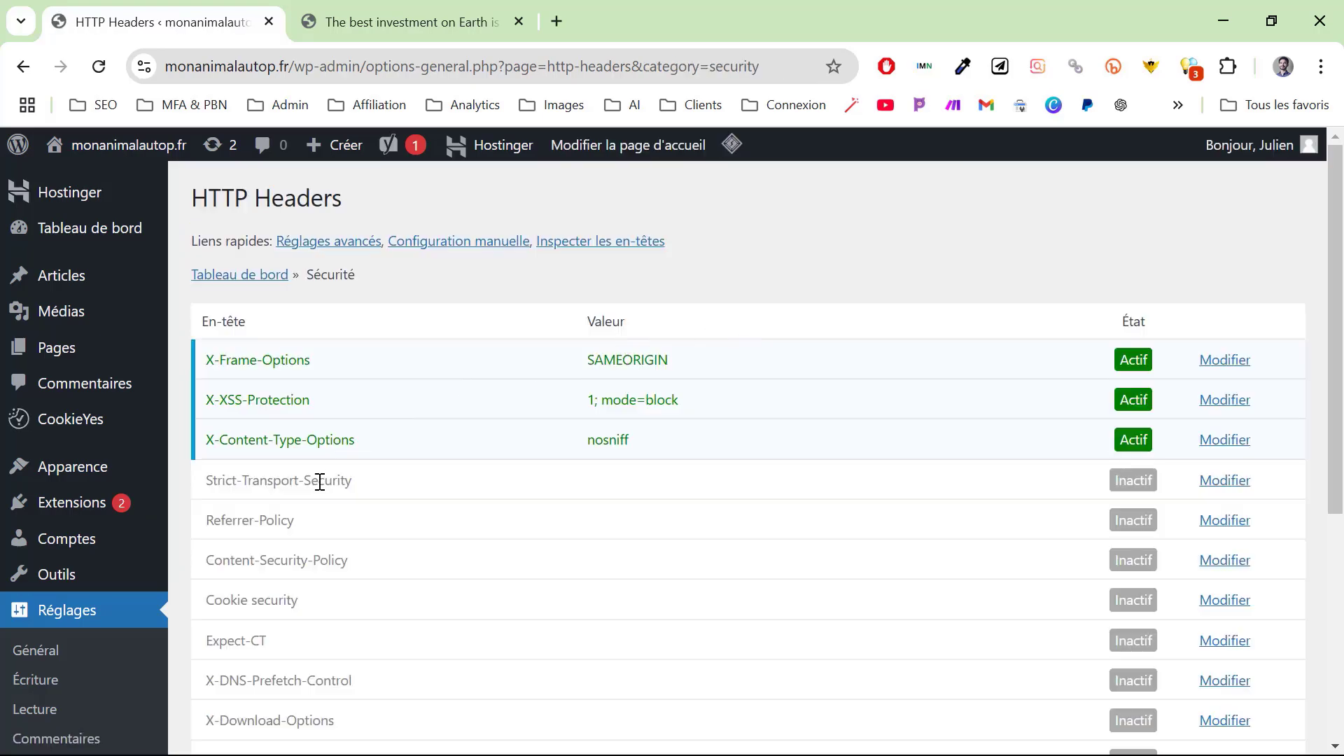
{"action": "left_click", "coordinate": [1225, 481]}
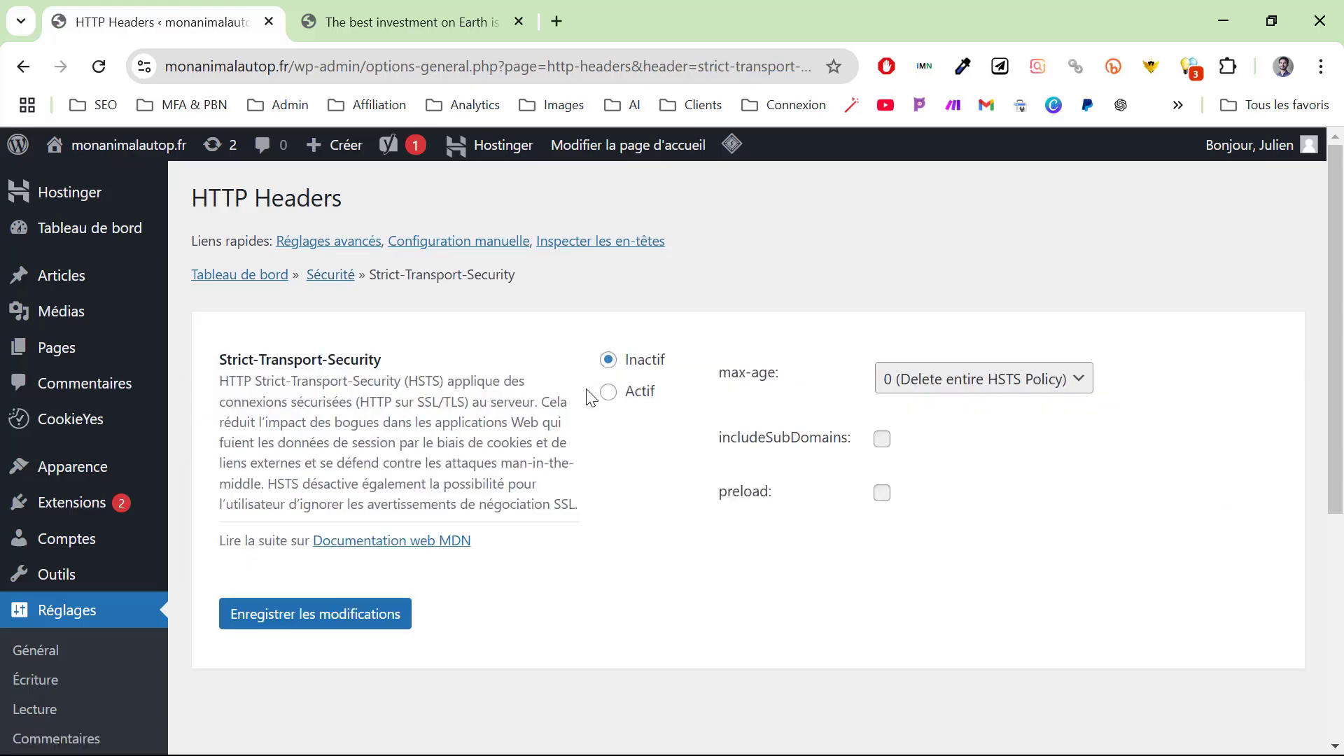
{"action": "left_click", "coordinate": [609, 392]}
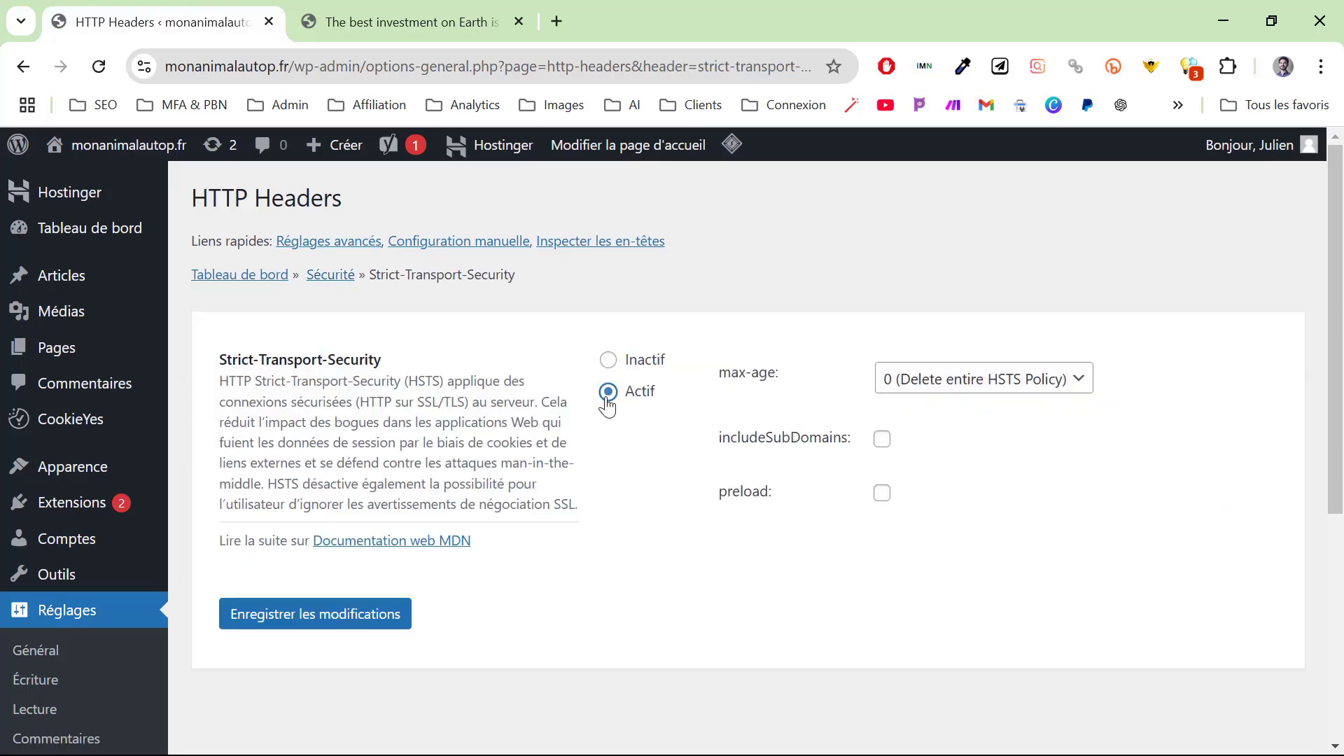
{"action": "left_click", "coordinate": [881, 441]}
{"action": "left_click", "coordinate": [882, 493]}
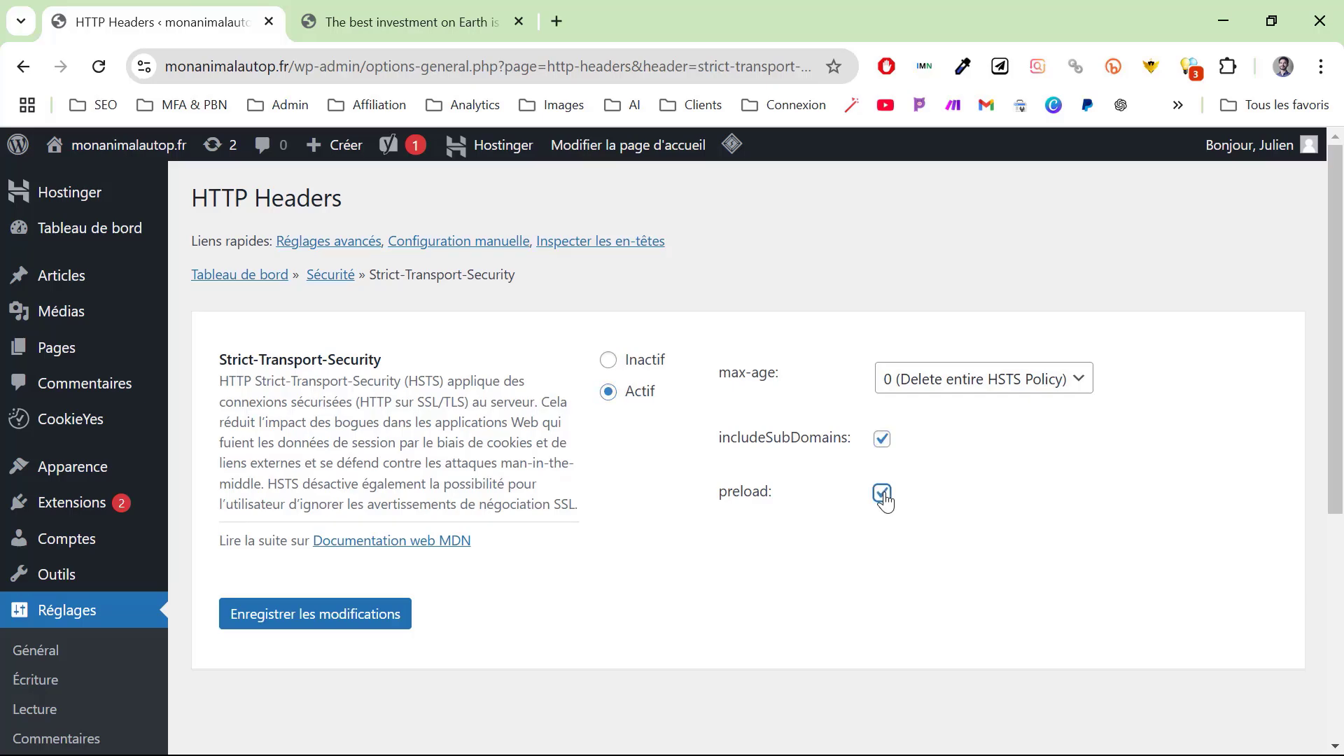
{"action": "left_click", "coordinate": [1081, 390]}
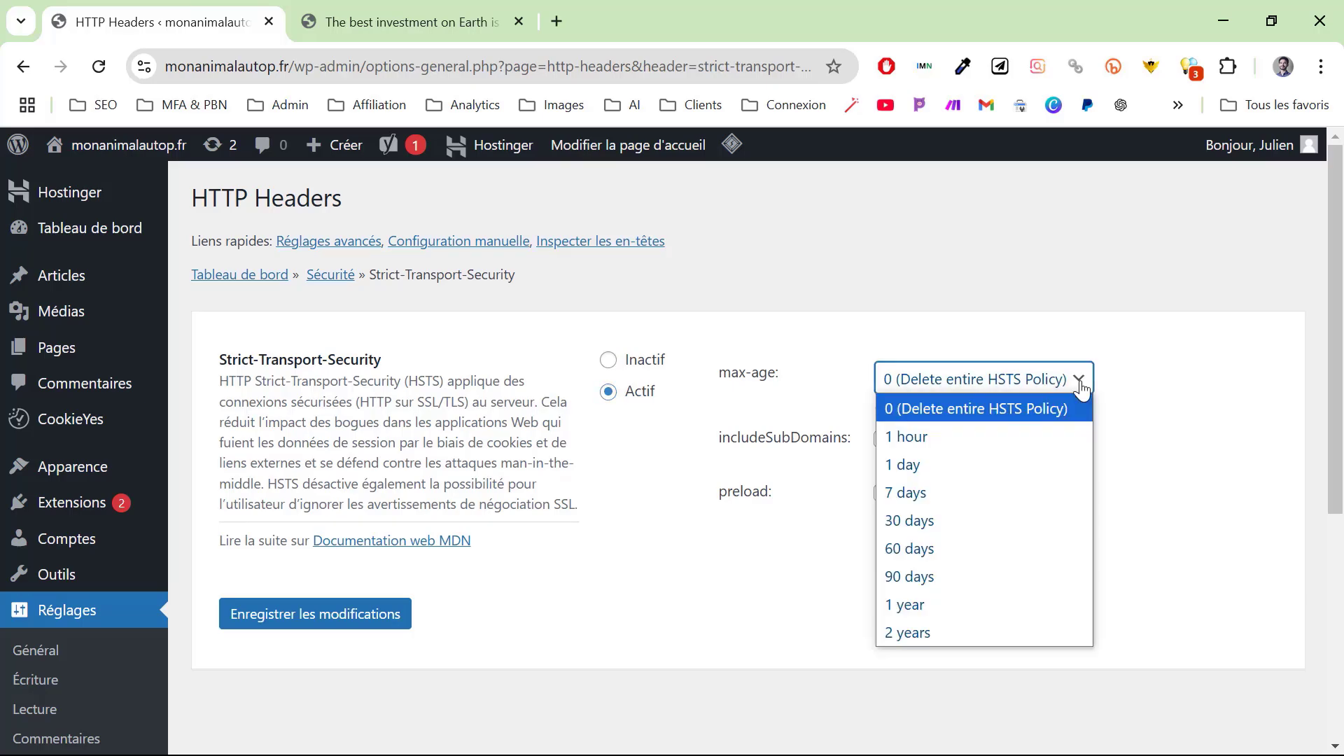
{"action": "left_click", "coordinate": [948, 620]}
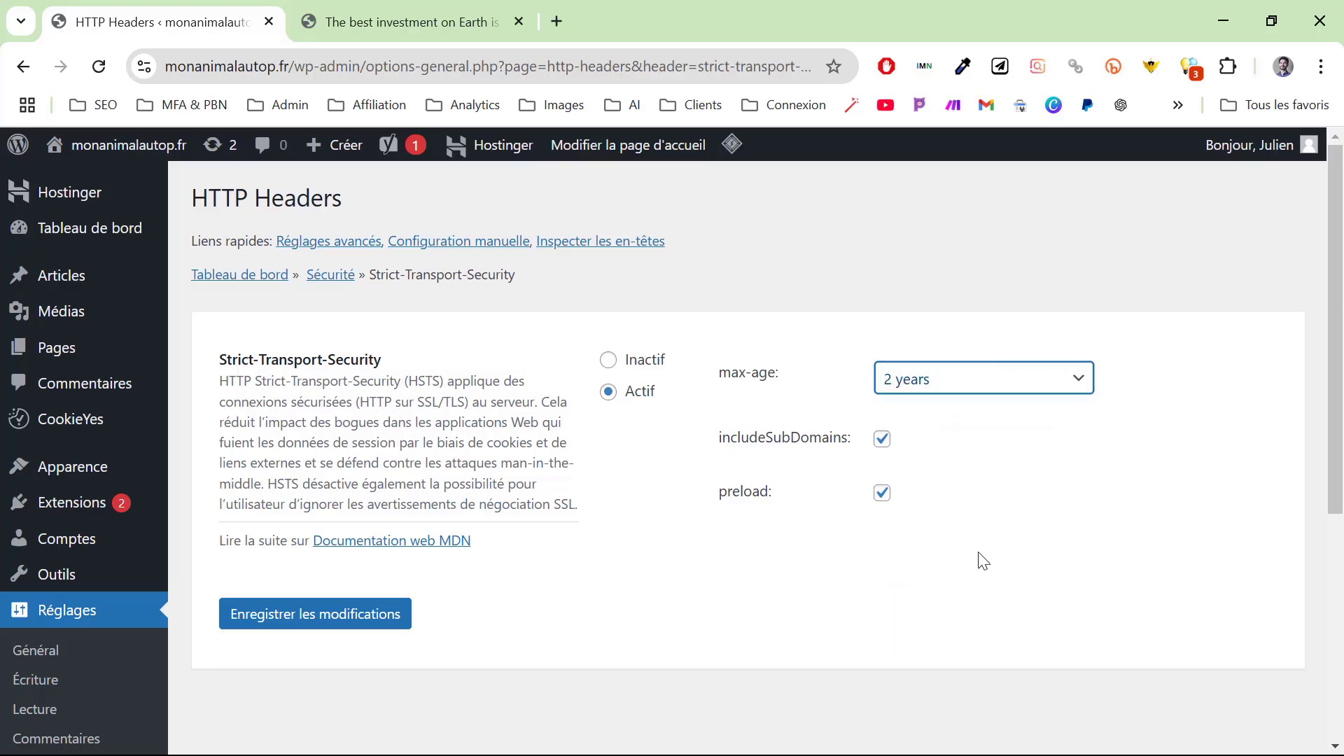
{"action": "left_click", "coordinate": [324, 619]}
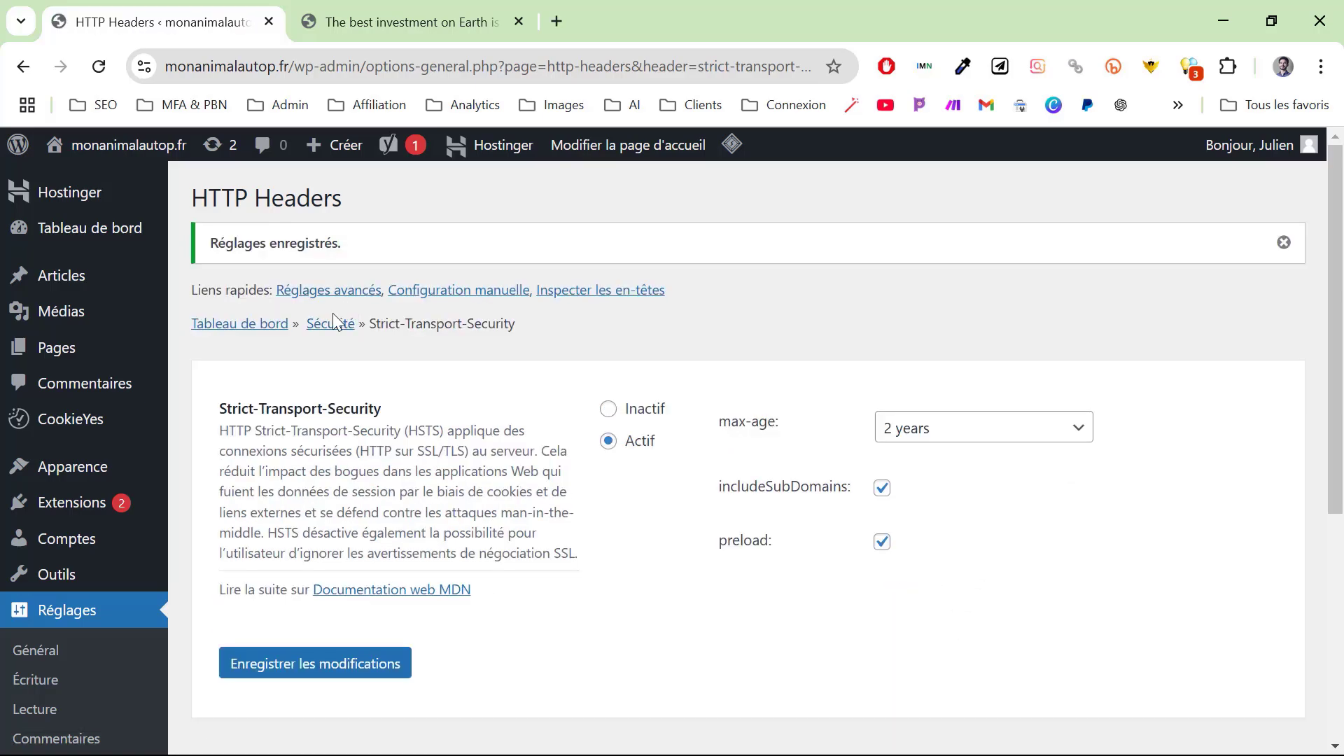
Activate the X-DNS-Prefetch-Control security header with the value on and save it.
{"action": "left_click", "coordinate": [334, 323]}
{"action": "scroll", "coordinate": [460, 469], "scroll_direction": "down", "scroll_amount": 3}
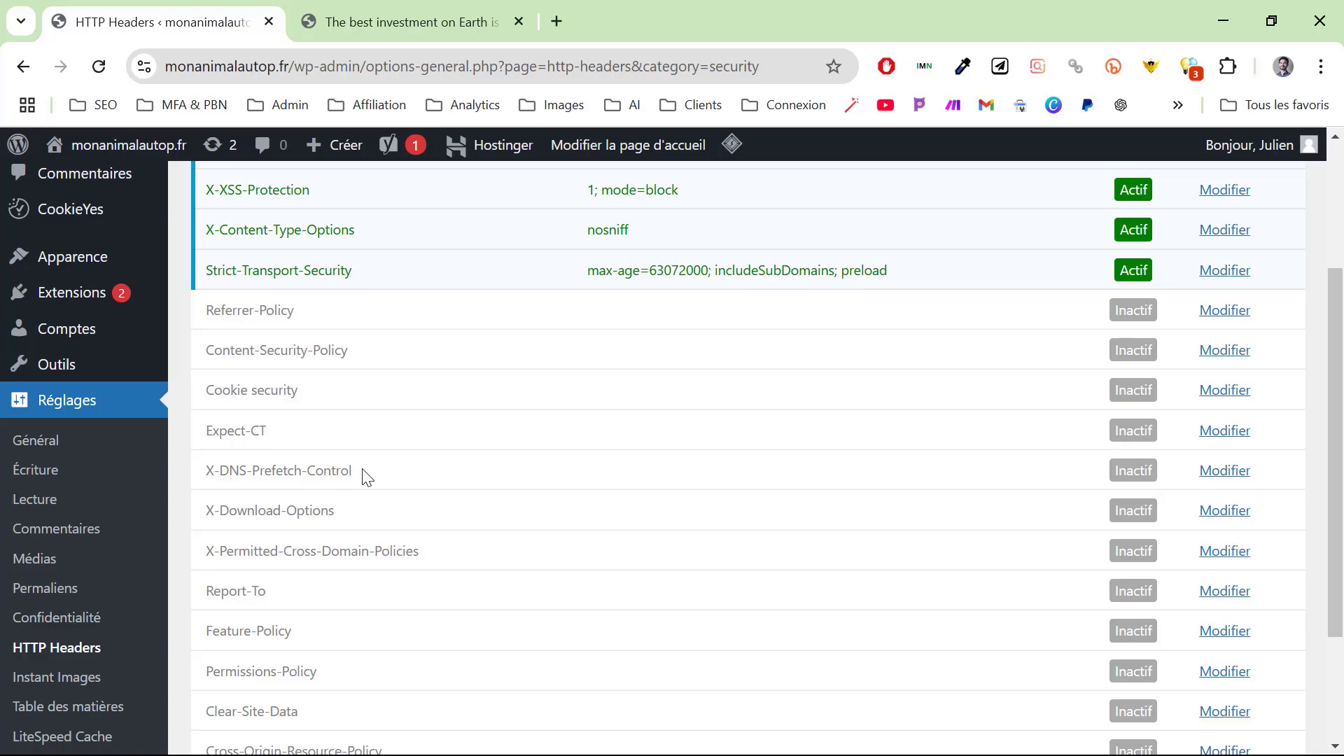
{"action": "left_click", "coordinate": [1227, 470]}
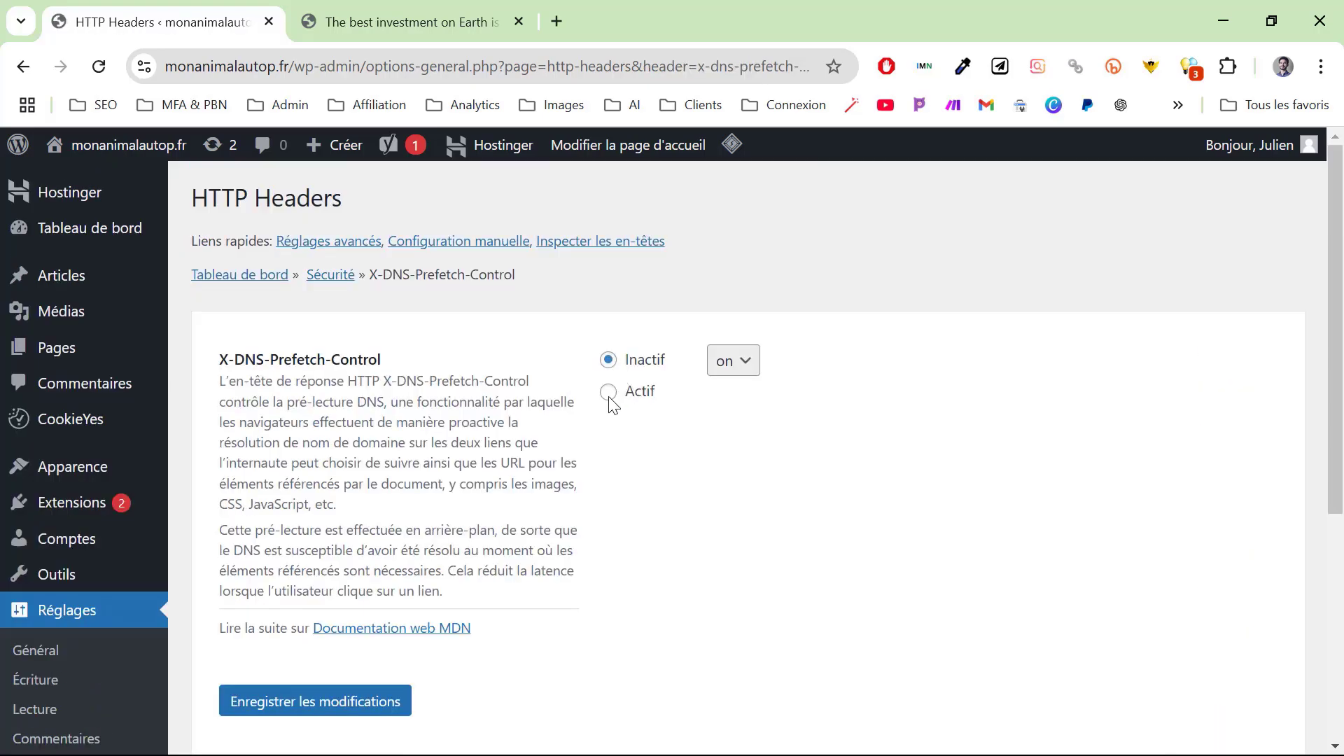
{"action": "left_click", "coordinate": [608, 394]}
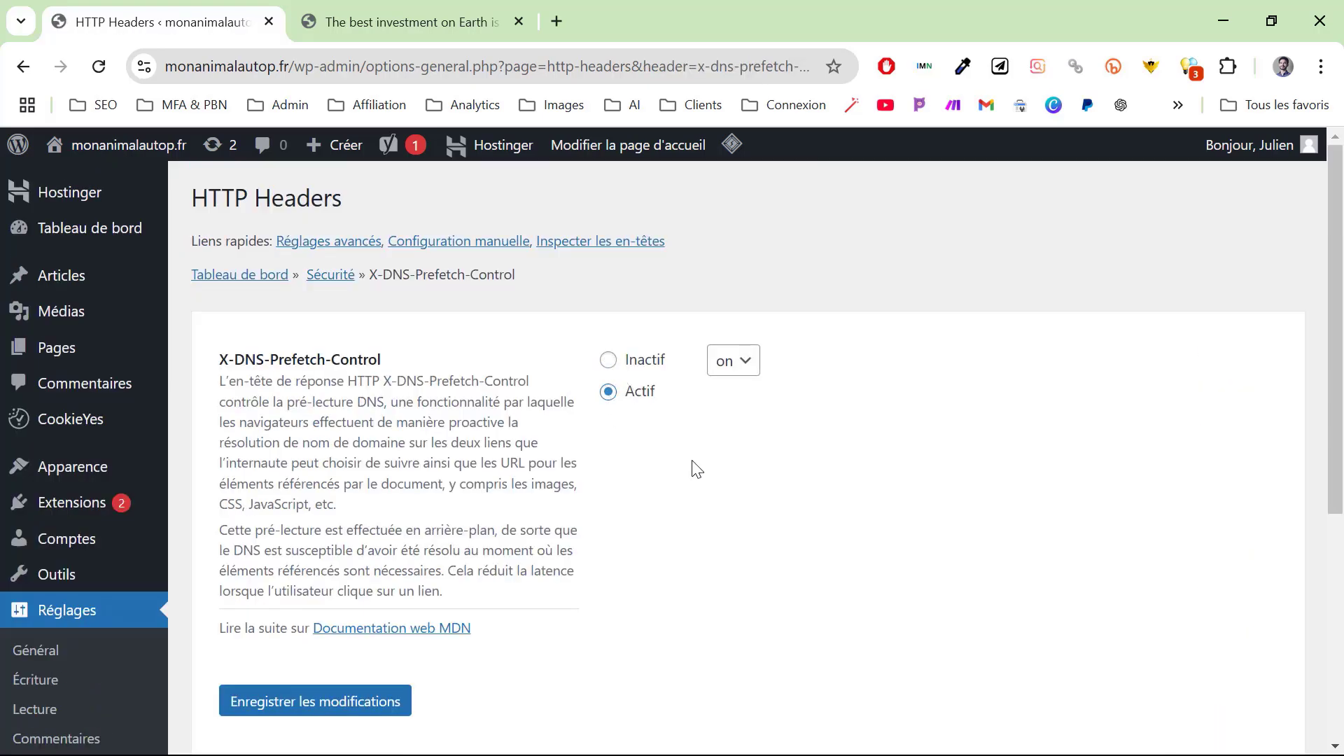
{"action": "left_click", "coordinate": [356, 703]}
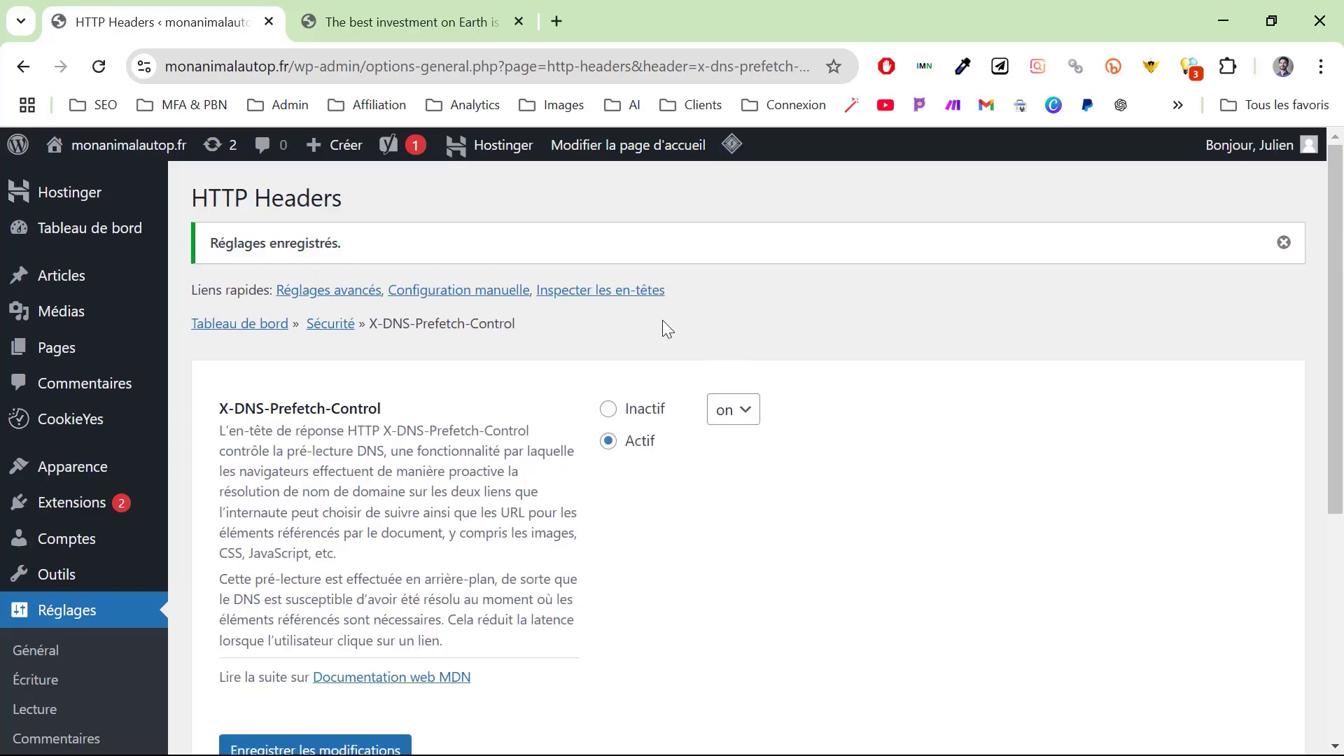
In the compression category, activate the Content-Encoding header and choose the BROTLI; DEFLATE module.
{"action": "left_click", "coordinate": [243, 326]}
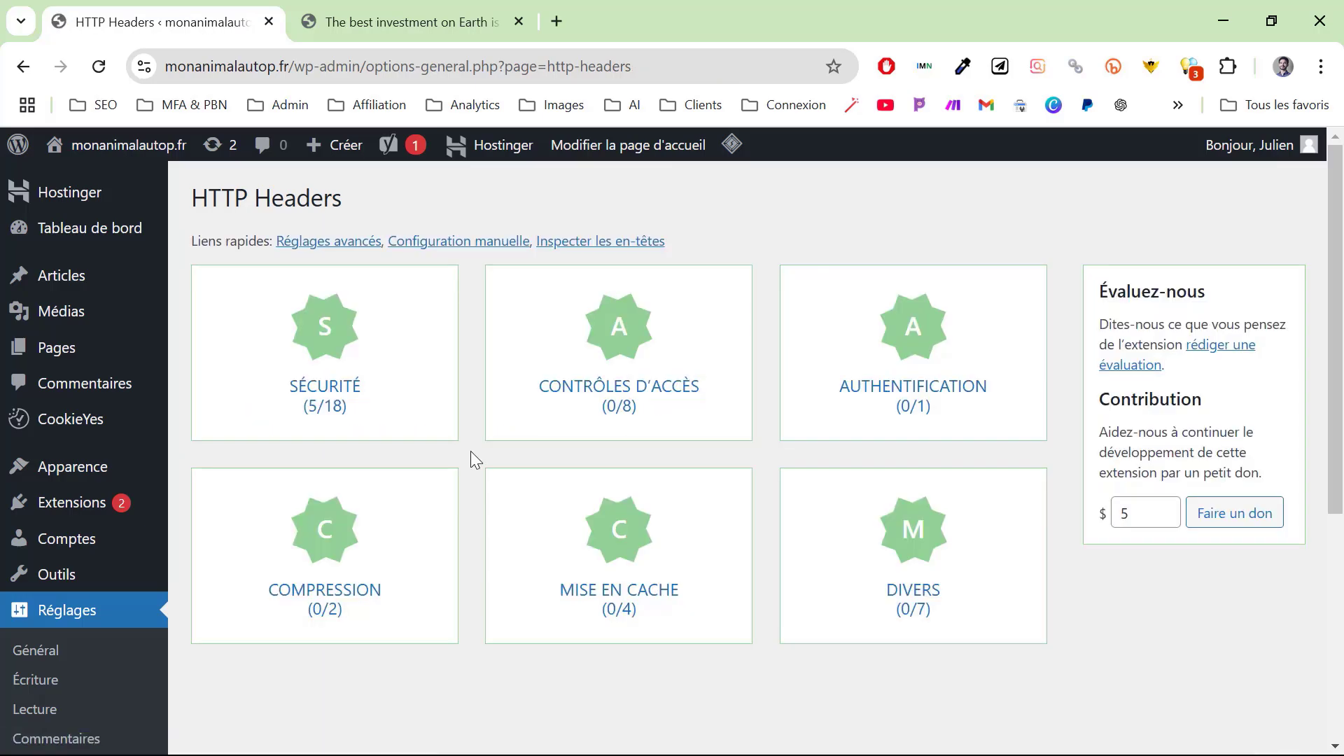
{"action": "left_click", "coordinate": [314, 543]}
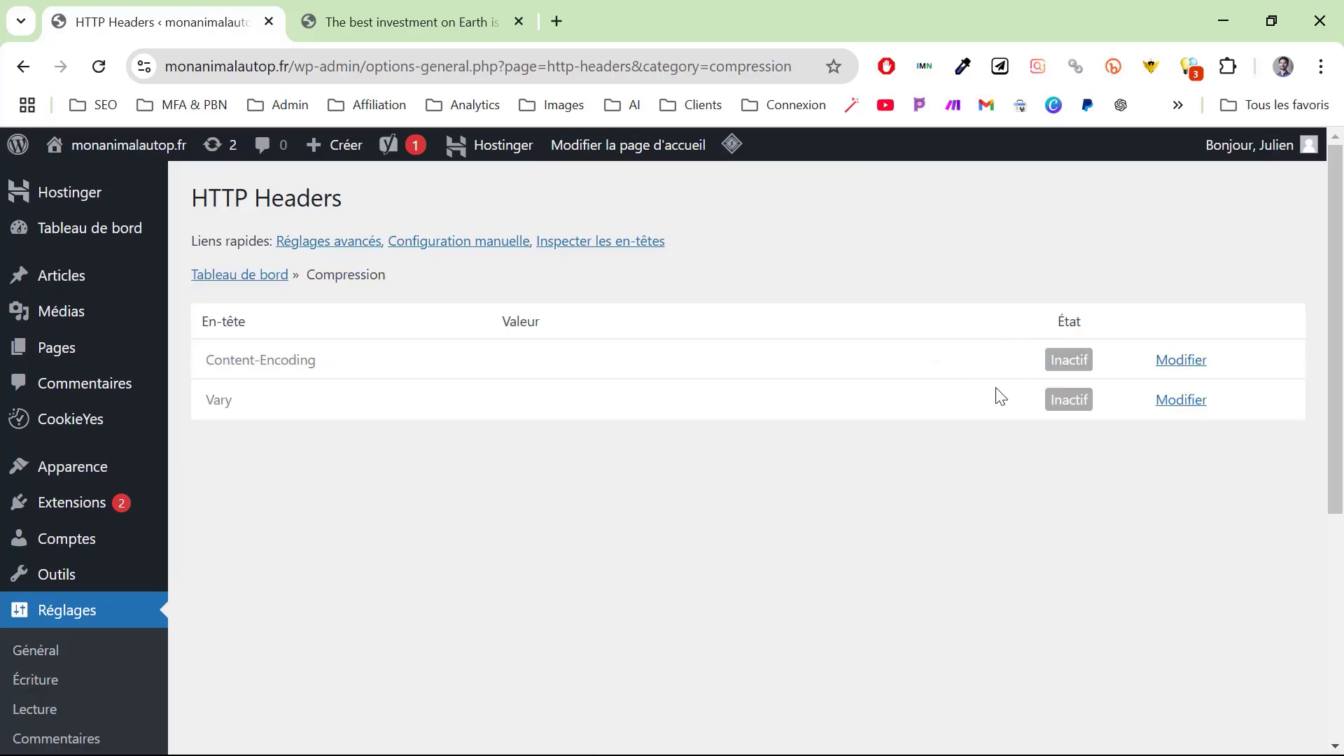
{"action": "left_click", "coordinate": [1181, 361]}
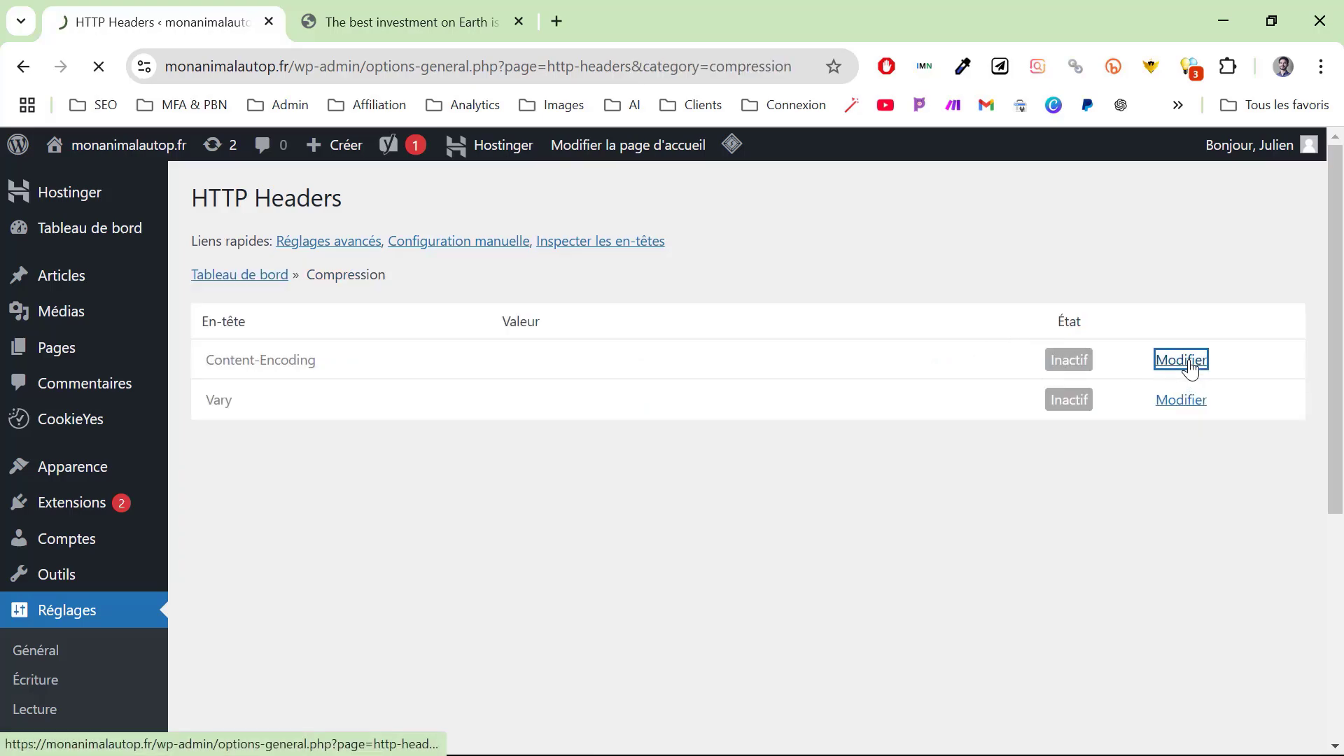
{"action": "left_click", "coordinate": [609, 393]}
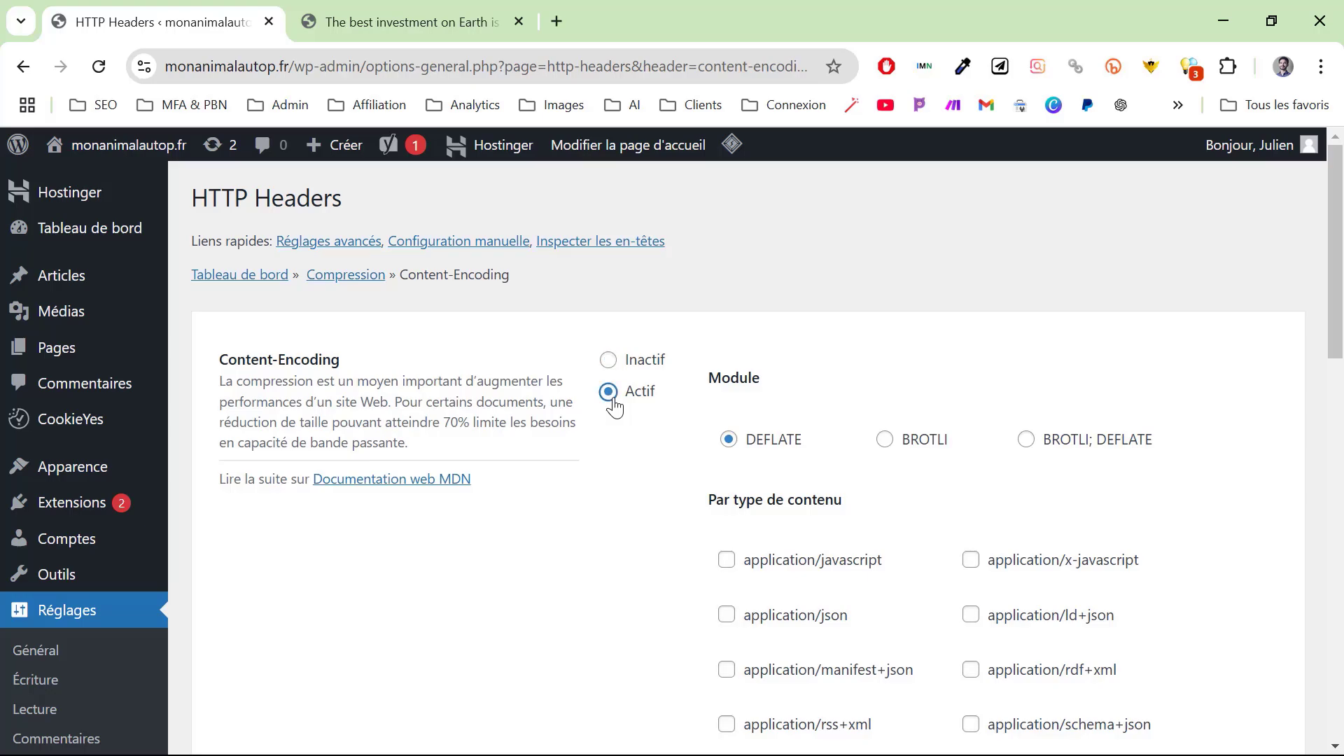
{"action": "left_click", "coordinate": [1025, 441]}
Enable compression for all listed application/* content types, from application/javascript to application/xhtml+xml and application/xml.
{"action": "scroll", "coordinate": [672, 579], "scroll_direction": "down", "scroll_amount": 1}
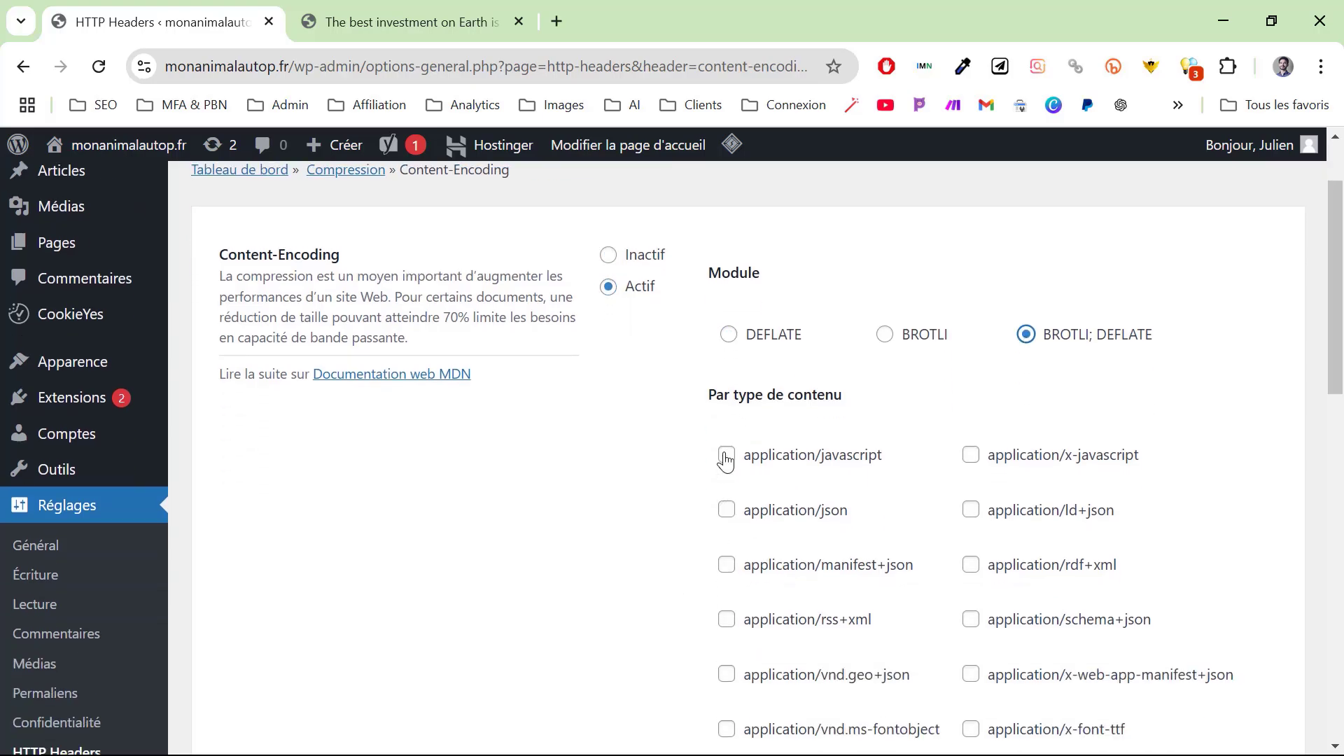
{"action": "left_click", "coordinate": [726, 455]}
{"action": "left_click", "coordinate": [970, 455]}
{"action": "left_click", "coordinate": [971, 509]}
{"action": "left_click", "coordinate": [727, 510]}
{"action": "left_click", "coordinate": [726, 564]}
{"action": "left_click", "coordinate": [971, 564]}
{"action": "left_click", "coordinate": [970, 619]}
{"action": "left_click", "coordinate": [726, 618]}
{"action": "left_click", "coordinate": [726, 674]}
{"action": "left_click", "coordinate": [971, 674]}
{"action": "scroll", "coordinate": [726, 521], "scroll_direction": "down", "scroll_amount": 2}
{"action": "left_click", "coordinate": [726, 518]}
{"action": "left_click", "coordinate": [971, 519]}
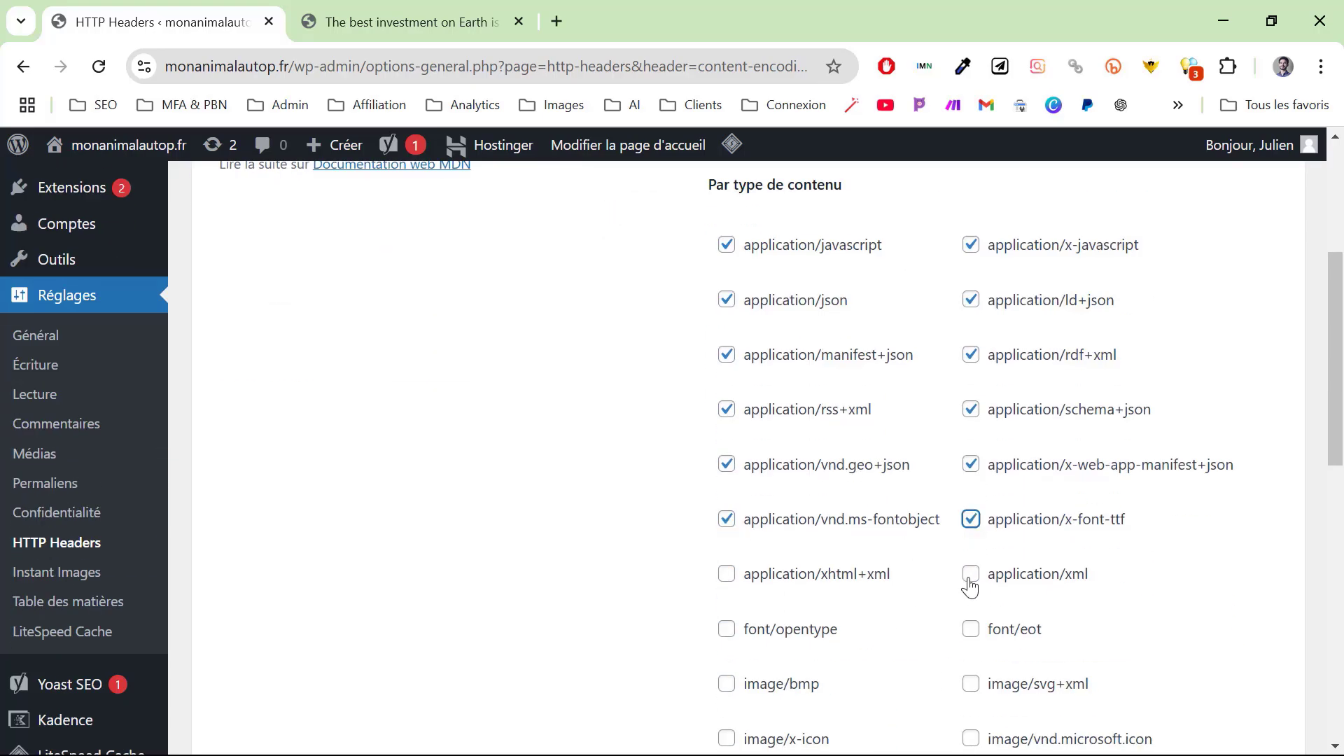
{"action": "left_click", "coordinate": [971, 574]}
{"action": "left_click", "coordinate": [727, 573]}
Enable compression for all listed font, image and text content types, from font/opentype to text/xml.
{"action": "left_click", "coordinate": [726, 628]}
{"action": "left_click", "coordinate": [971, 629]}
{"action": "left_click", "coordinate": [970, 683]}
{"action": "left_click", "coordinate": [726, 318]}
{"action": "left_click", "coordinate": [970, 319]}
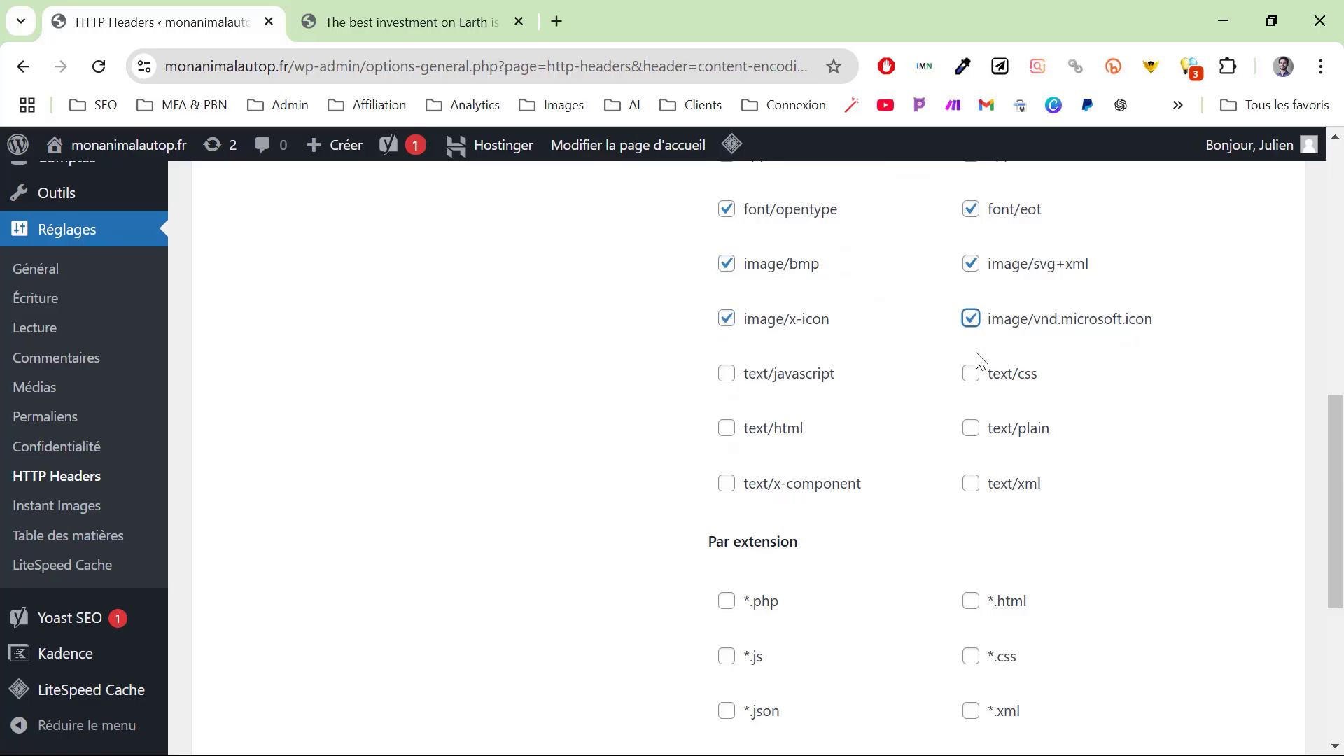
{"action": "left_click", "coordinate": [971, 373]}
{"action": "left_click", "coordinate": [726, 373]}
{"action": "left_click", "coordinate": [726, 428]}
{"action": "left_click", "coordinate": [971, 428]}
{"action": "left_click", "coordinate": [971, 483]}
{"action": "left_click", "coordinate": [727, 483]}
Enable compression for every listed file extension, from *.php to *.eot, and save the Content-Encoding settings.
{"action": "left_click", "coordinate": [727, 600]}
{"action": "left_click", "coordinate": [971, 600]}
{"action": "left_click", "coordinate": [971, 656]}
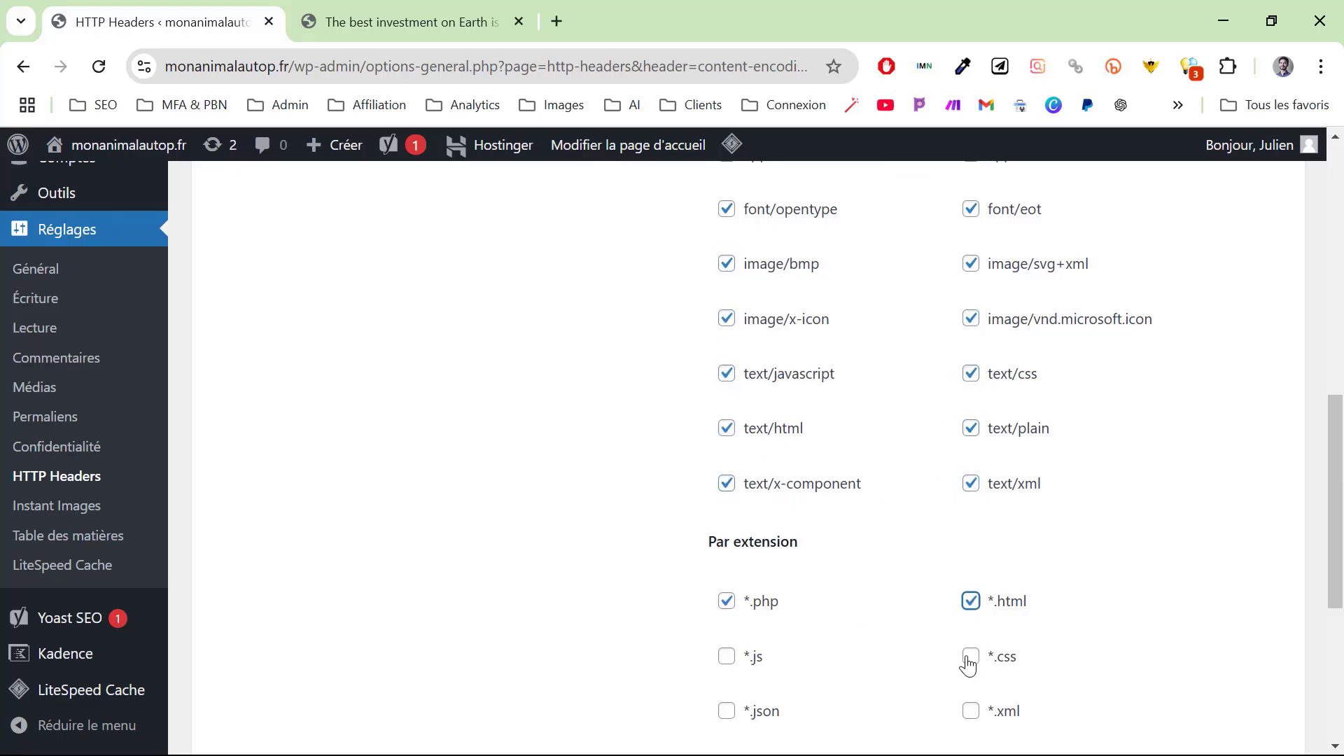
{"action": "left_click", "coordinate": [726, 656]}
{"action": "scroll", "coordinate": [728, 658], "scroll_direction": "down", "scroll_amount": 3}
{"action": "left_click", "coordinate": [727, 500]}
{"action": "left_click", "coordinate": [971, 501]}
{"action": "left_click", "coordinate": [971, 556]}
{"action": "left_click", "coordinate": [726, 610]}
{"action": "left_click", "coordinate": [971, 611]}
{"action": "left_click", "coordinate": [970, 665]}
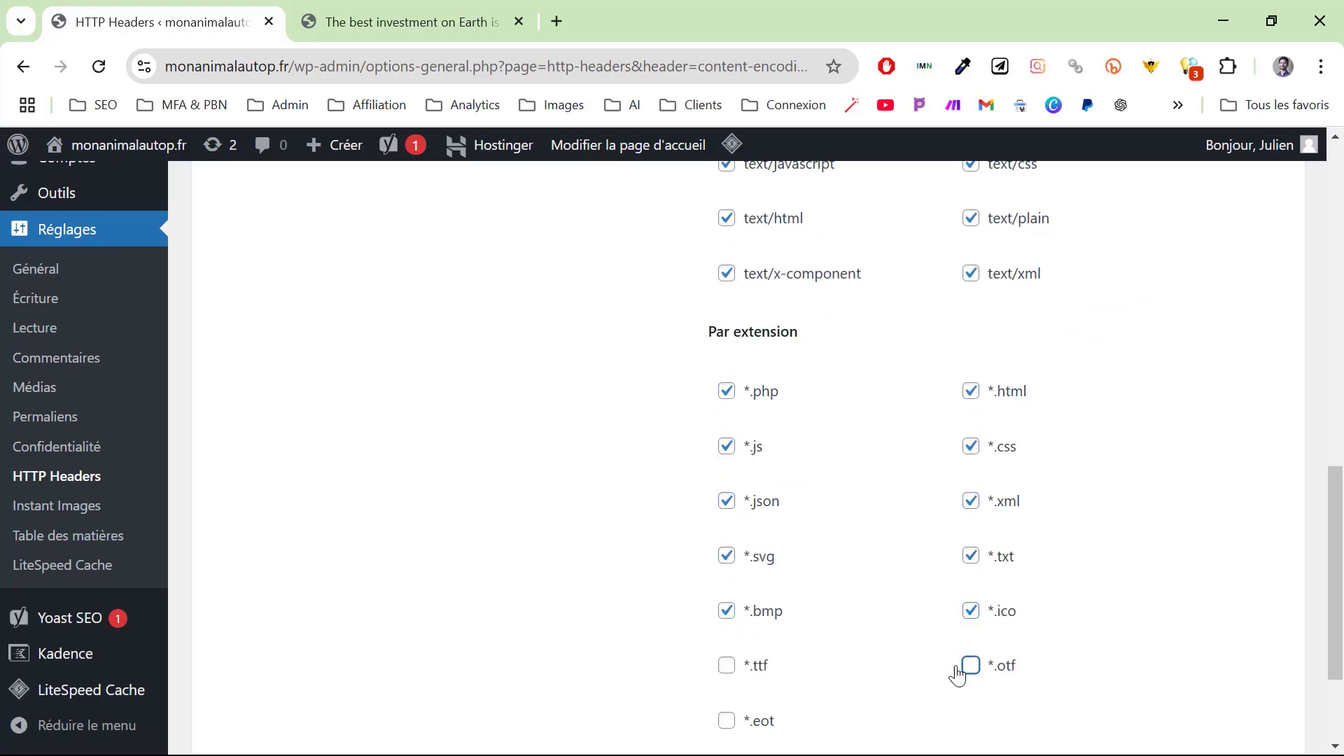
{"action": "left_click", "coordinate": [726, 665]}
{"action": "scroll", "coordinate": [728, 665], "scroll_direction": "down", "scroll_amount": 3}
{"action": "left_click", "coordinate": [726, 551]}
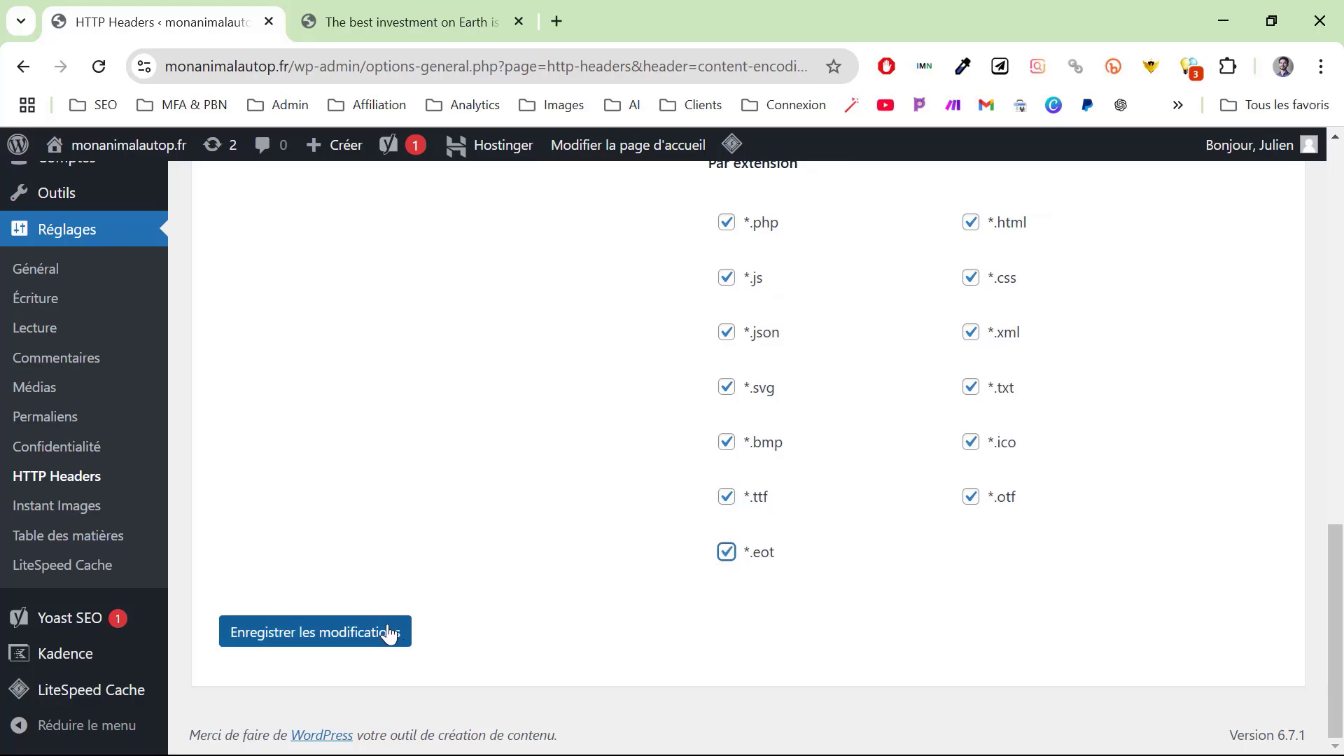
{"action": "left_click", "coordinate": [390, 634]}
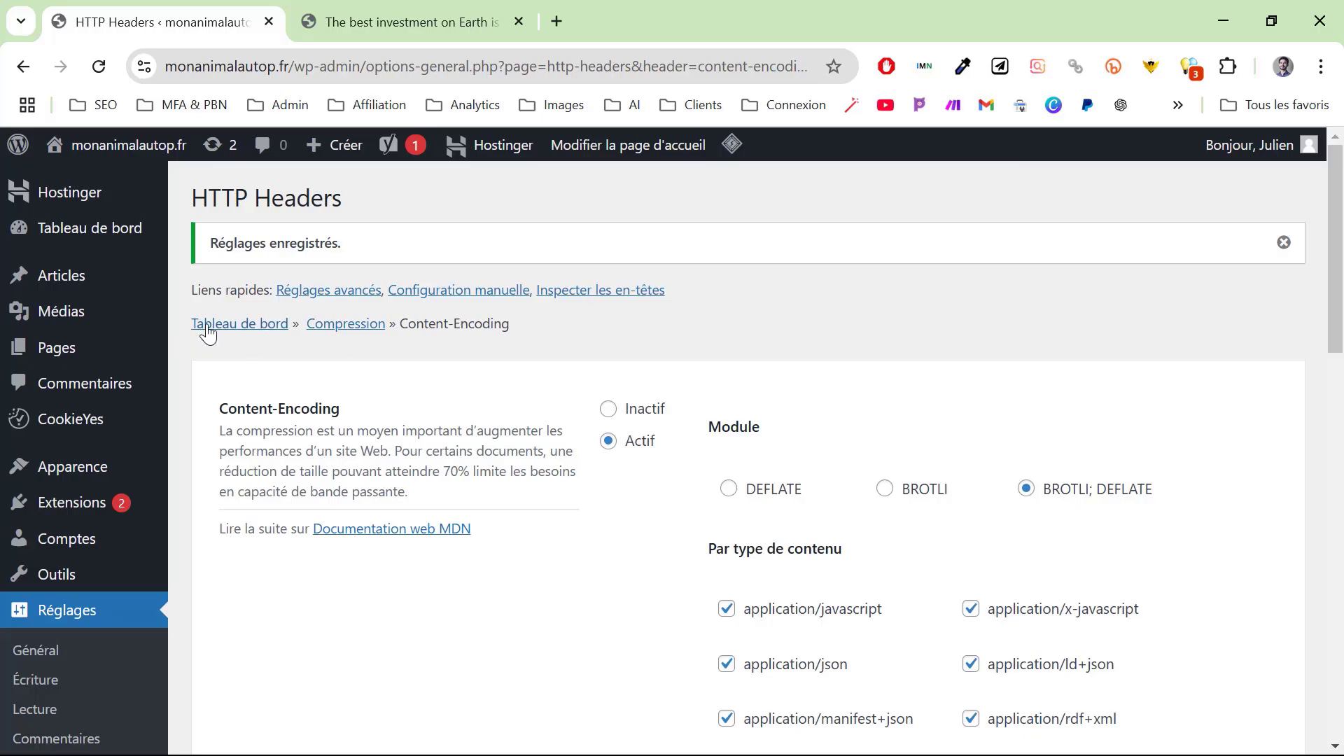
Activate the Limit Login Attempts Reloaded extension from the installed extensions list.
{"action": "left_click", "coordinate": [65, 511]}
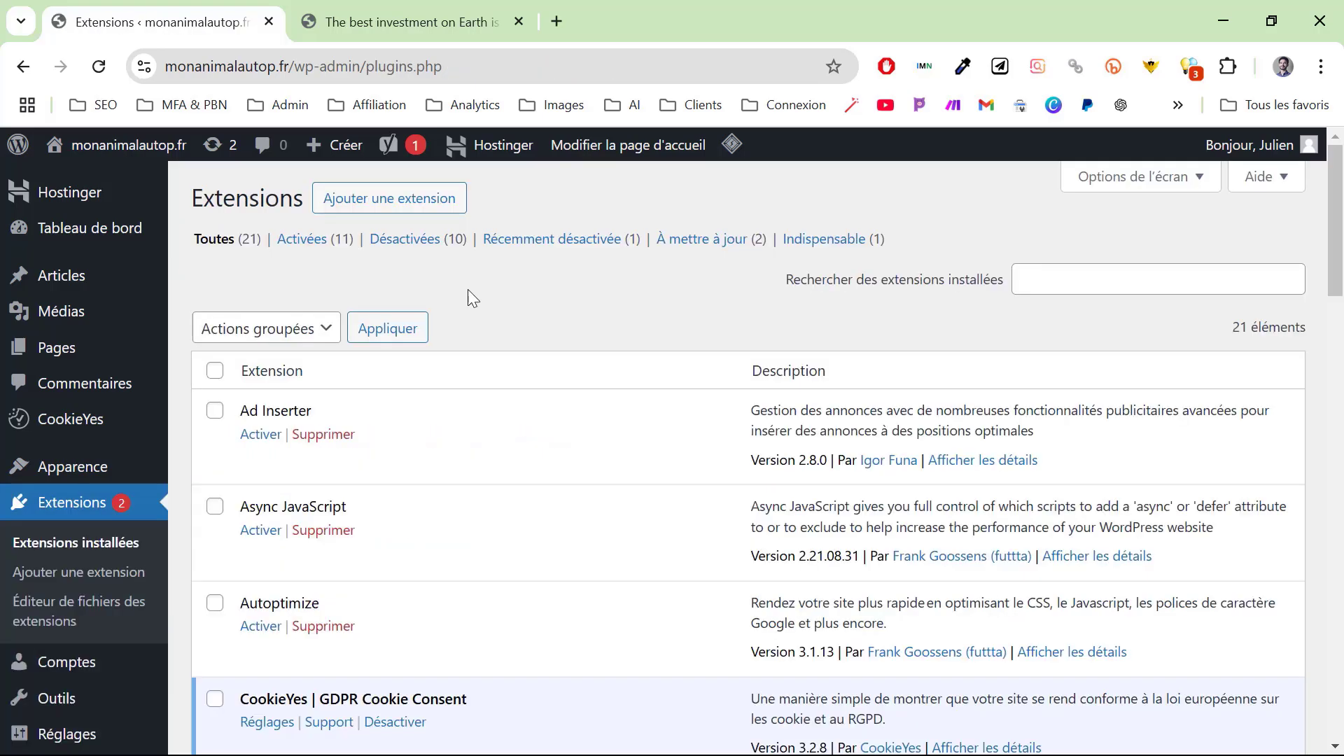
{"action": "scroll", "coordinate": [467, 288], "scroll_direction": "down", "scroll_amount": 15}
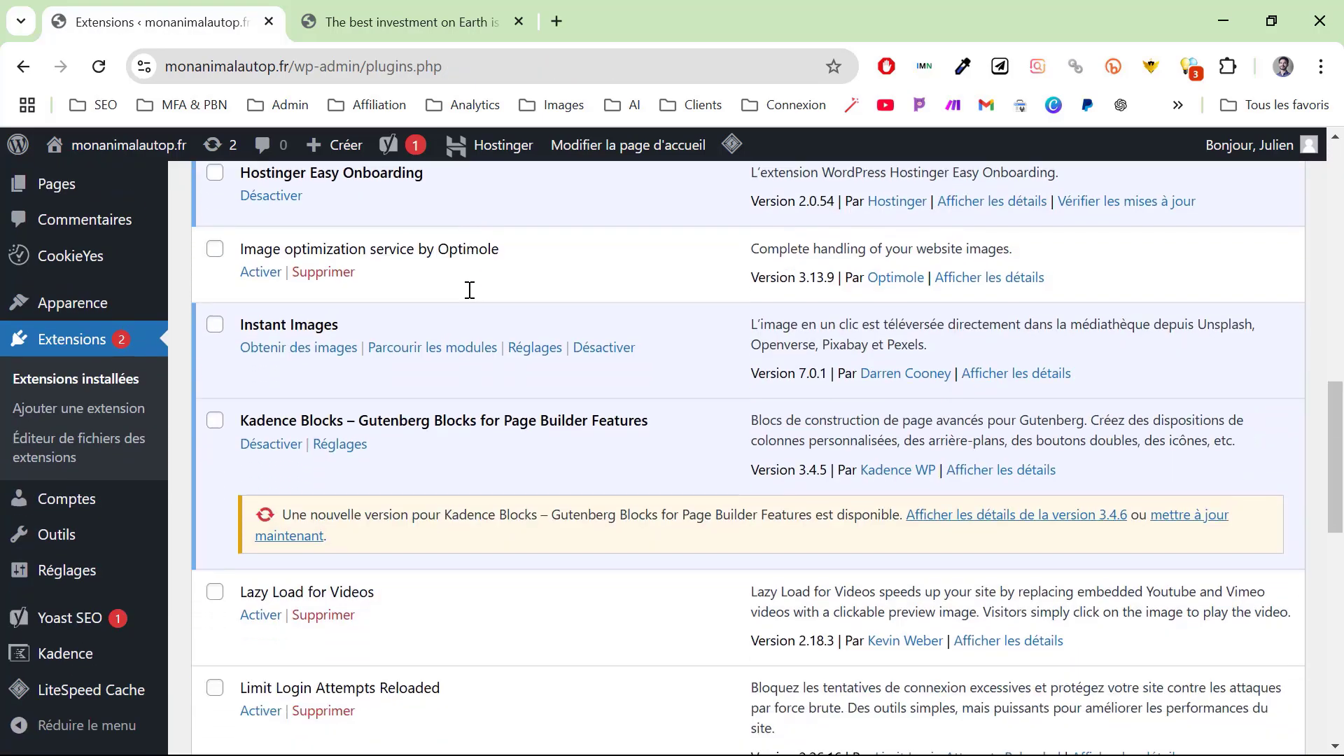
{"action": "scroll", "coordinate": [469, 289], "scroll_direction": "down", "scroll_amount": 1}
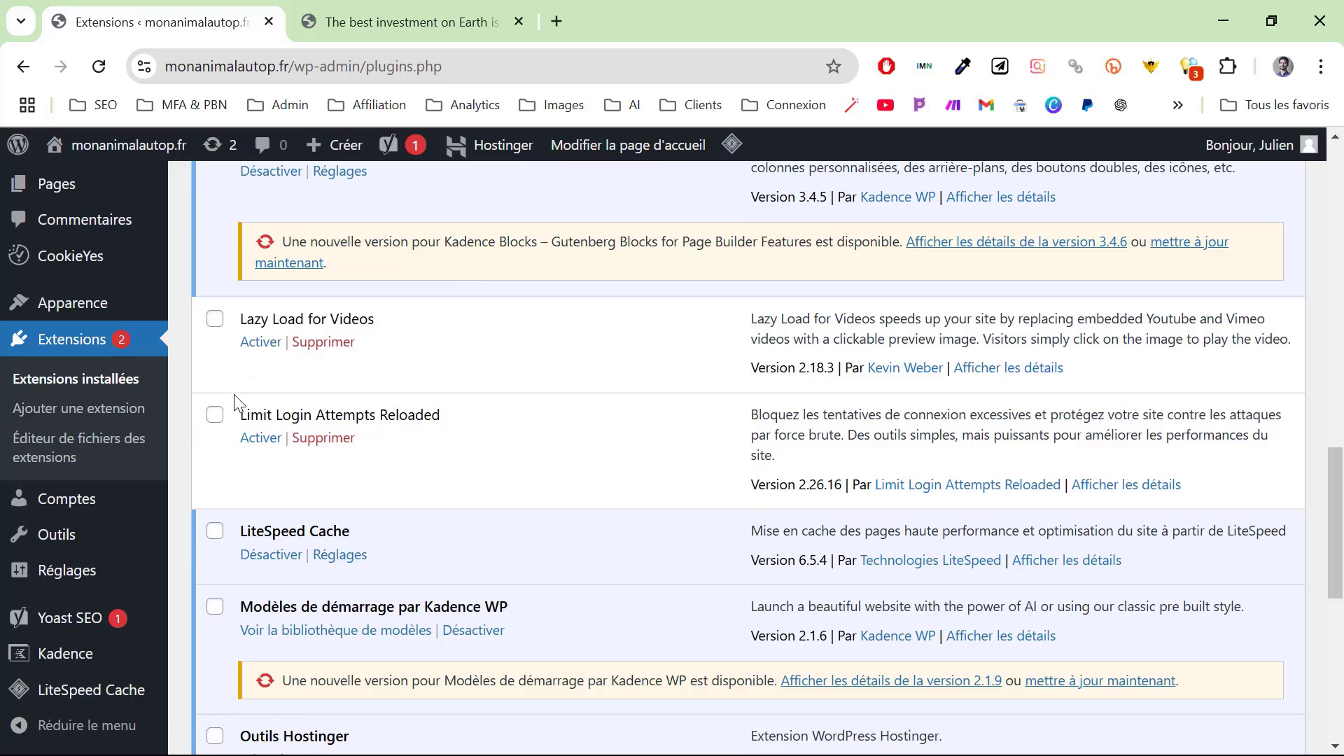
{"action": "left_click", "coordinate": [260, 438]}
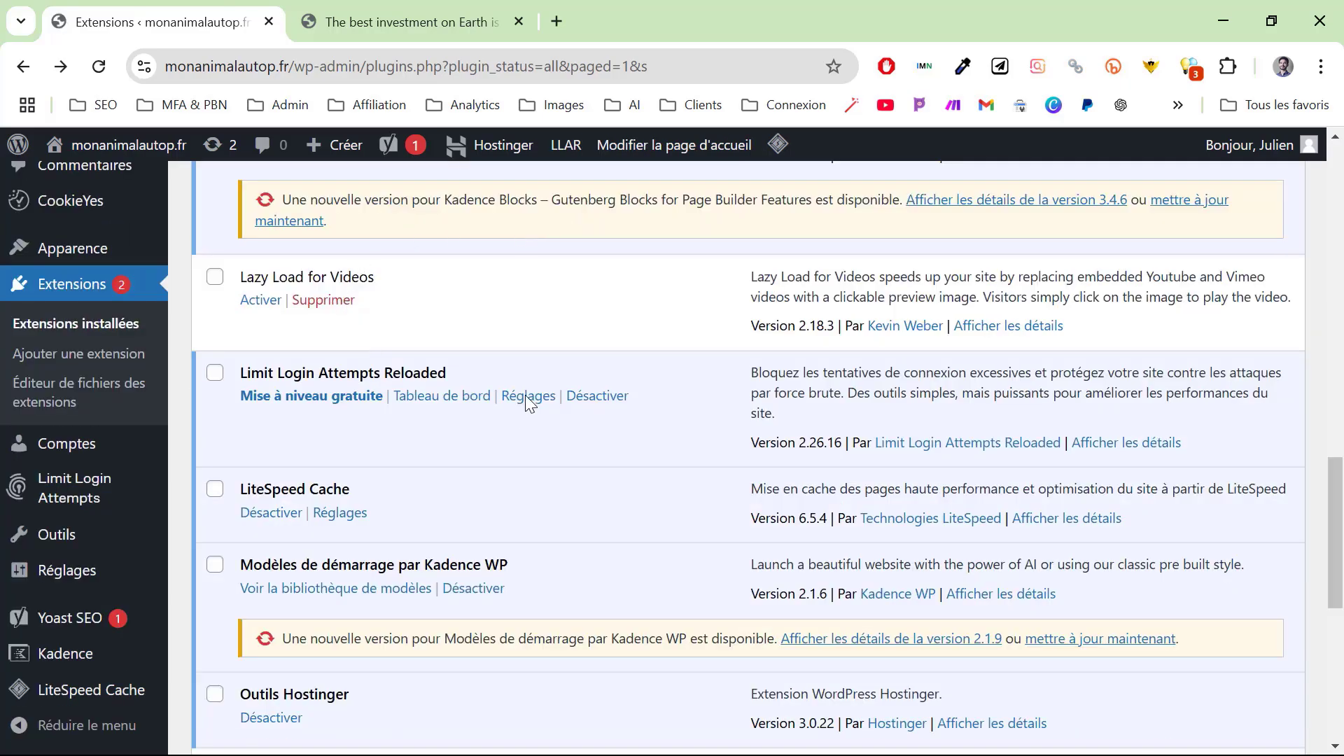
Open the Limit Login Attempts Reloaded settings and review the local application's lockout rules.
{"action": "left_click", "coordinate": [529, 399]}
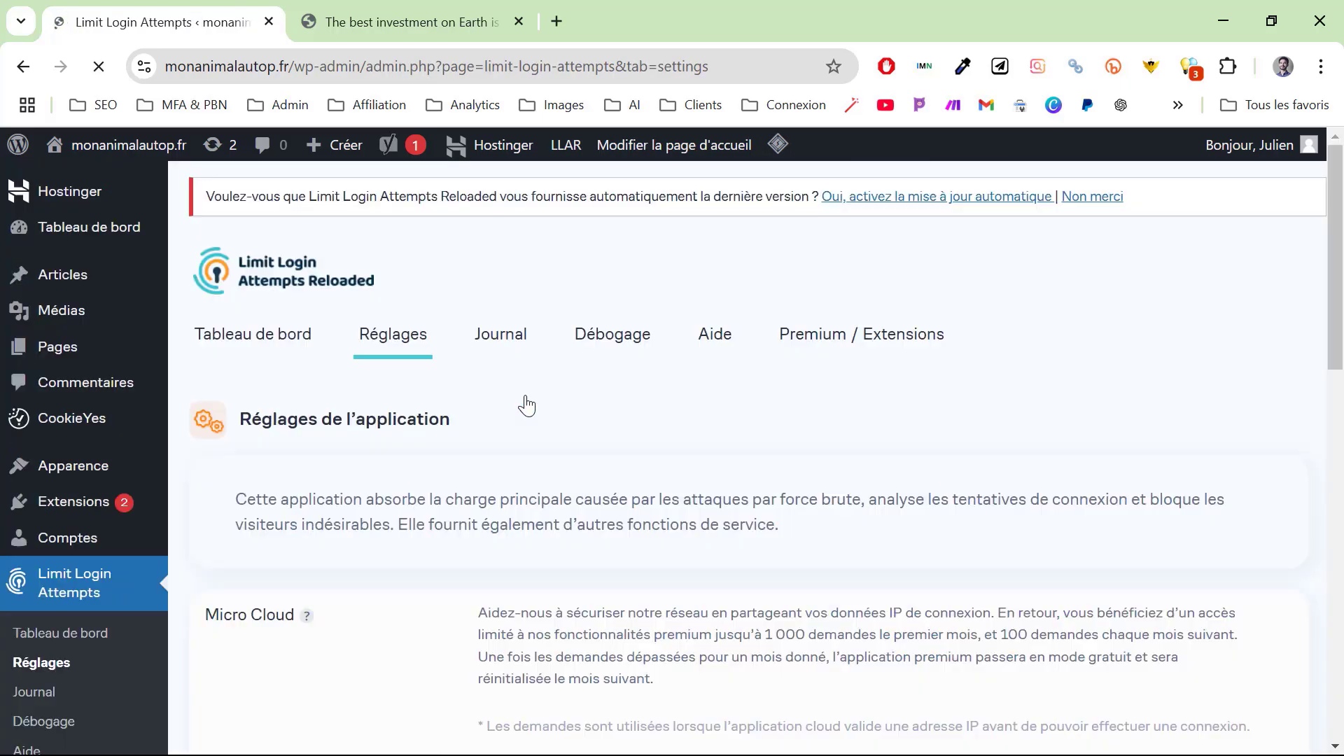
{"action": "scroll", "coordinate": [505, 455], "scroll_direction": "down", "scroll_amount": 4}
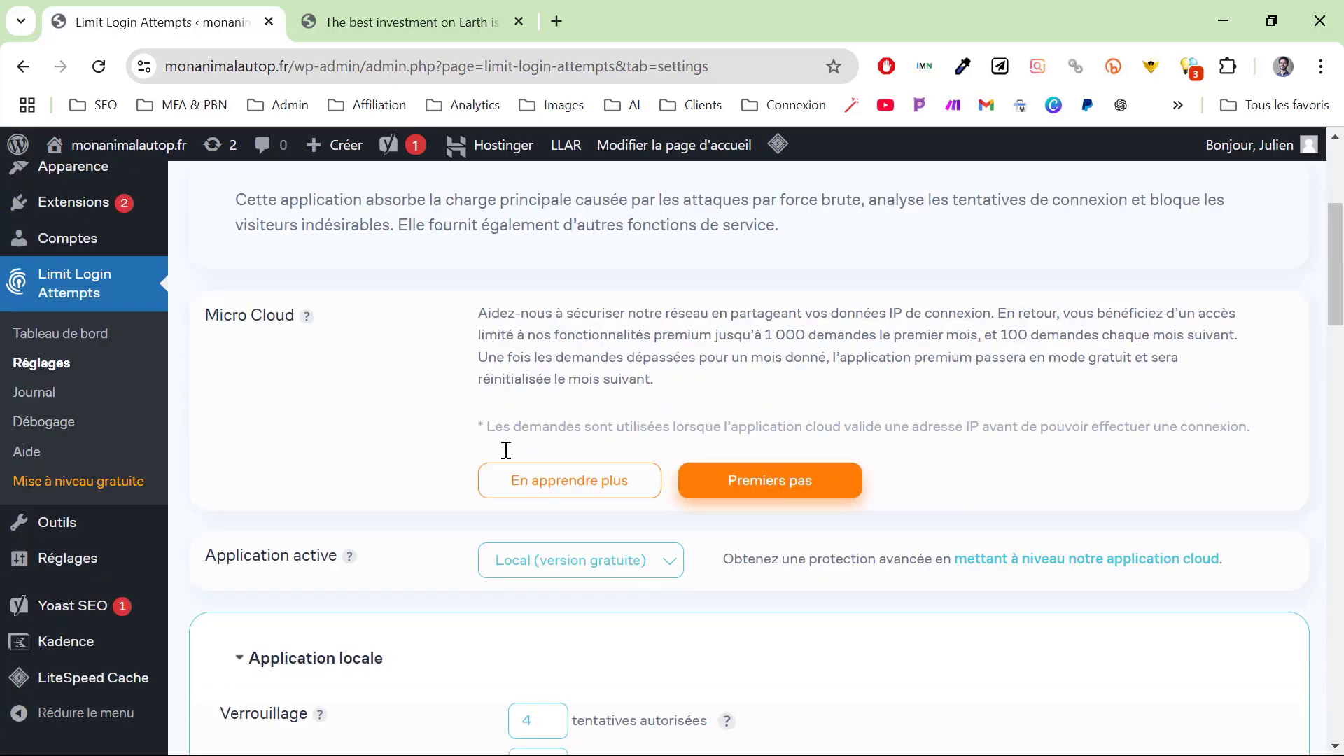
{"action": "scroll", "coordinate": [506, 450], "scroll_direction": "down", "scroll_amount": 3}
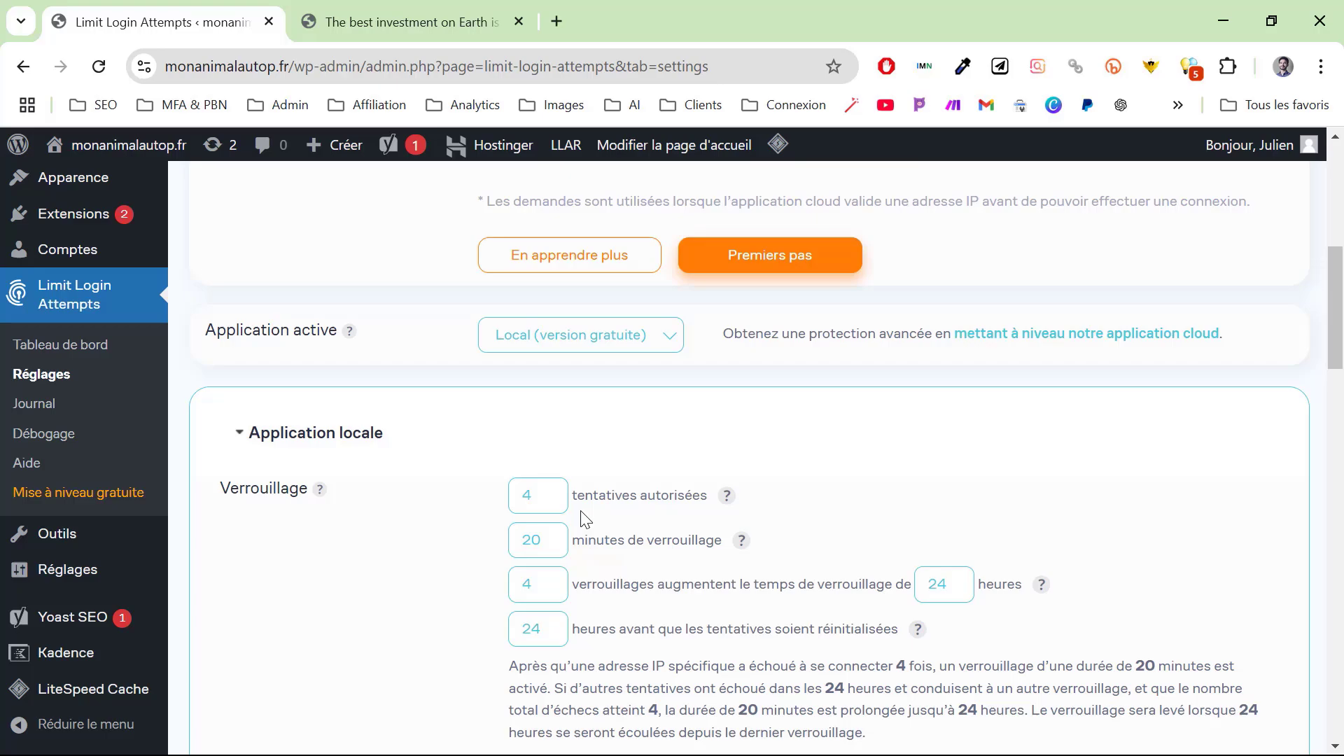
Return to the installed extensions list and activate WPS Hide Login.
{"action": "left_click", "coordinate": [75, 215]}
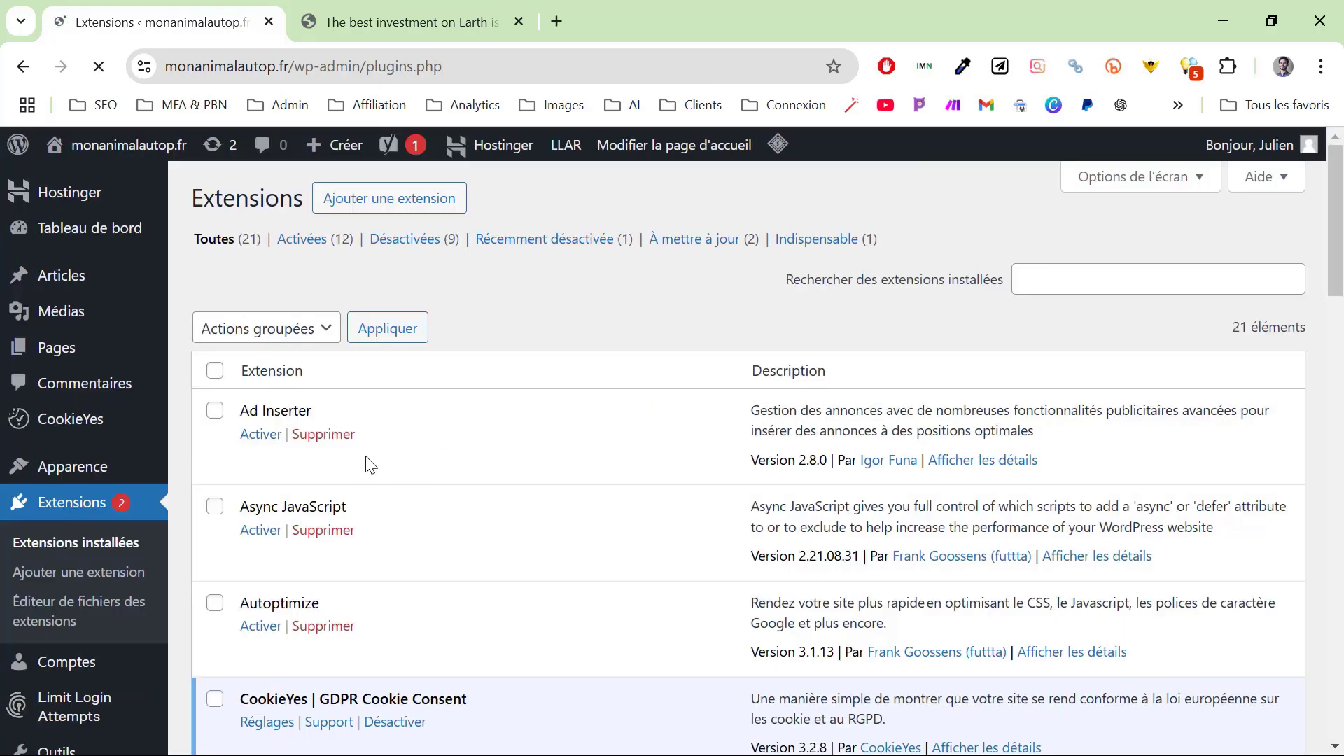
{"action": "scroll", "coordinate": [365, 458], "scroll_direction": "down", "scroll_amount": 15}
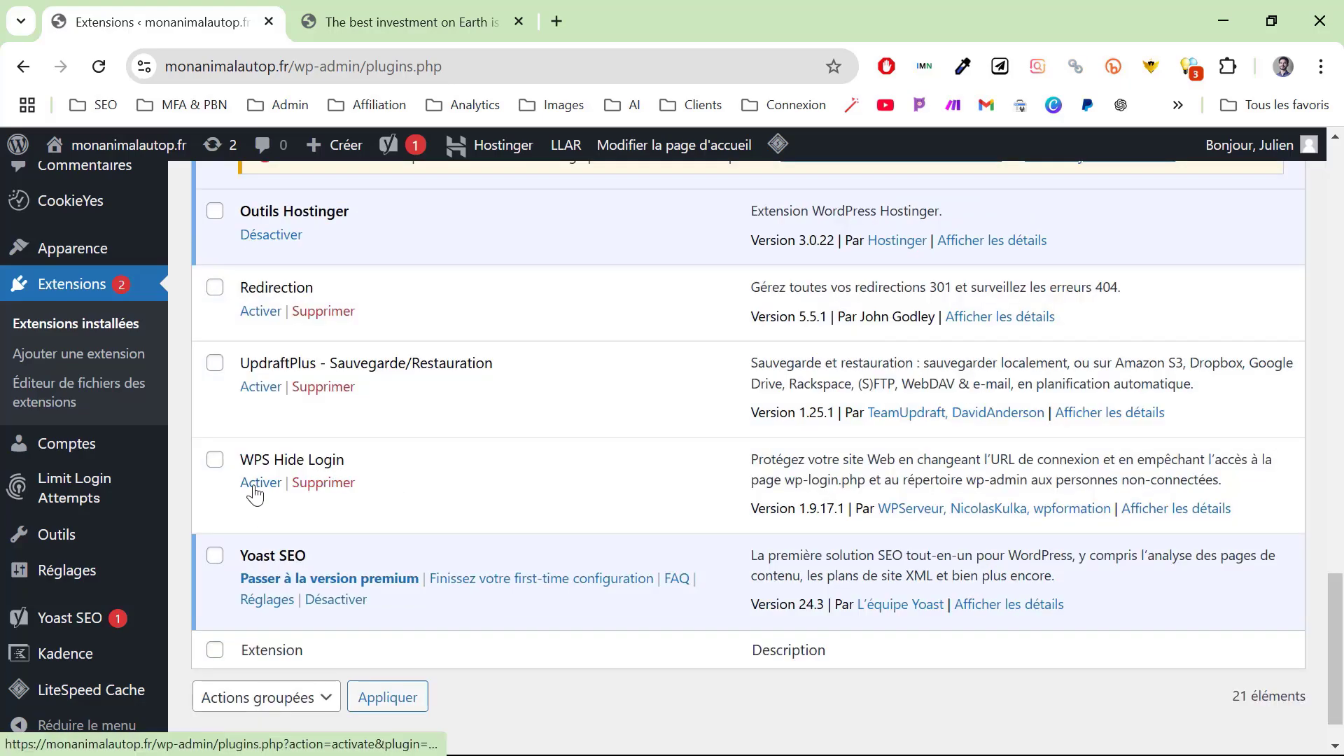
{"action": "left_click", "coordinate": [255, 484]}
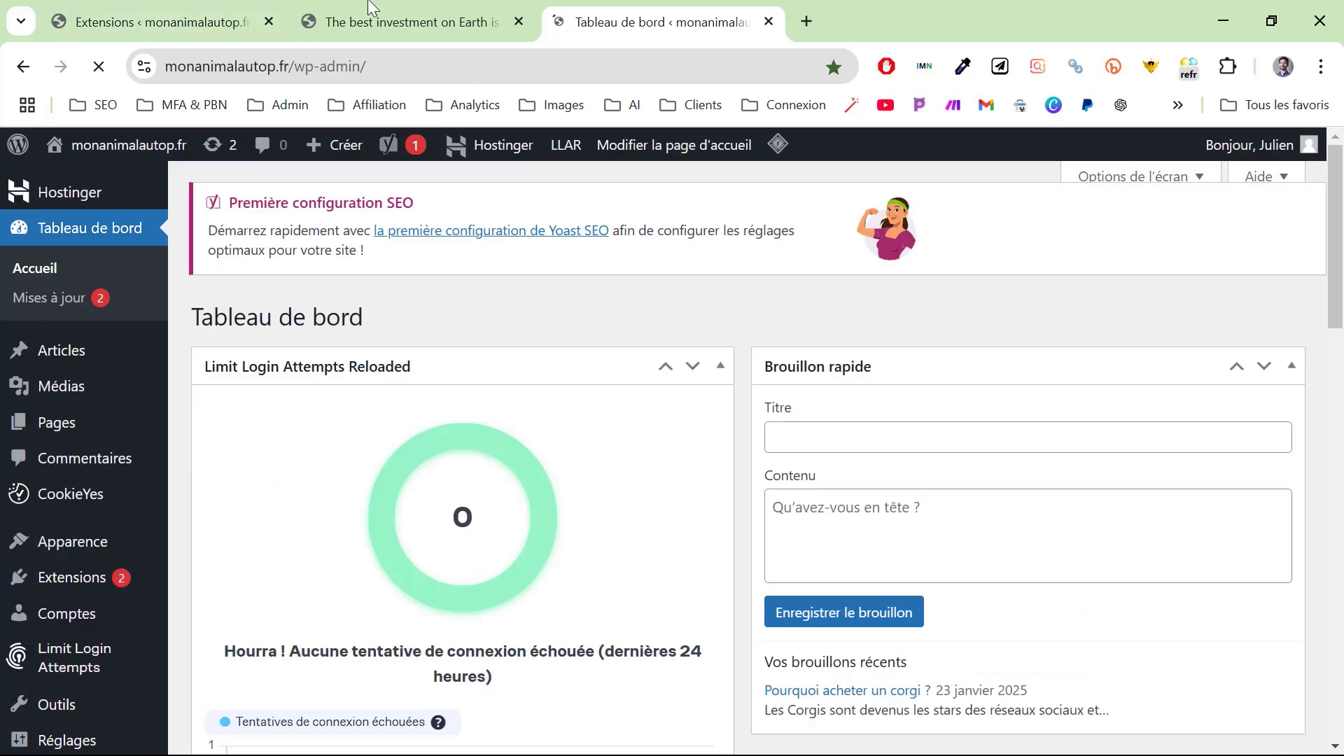
Copy the dashboard's wp-admin address and return to the installed extensions list.
{"action": "left_click", "coordinate": [403, 65]}
{"action": "key", "text": "ctrl+c"}
{"action": "double_click", "coordinate": [403, 66]}
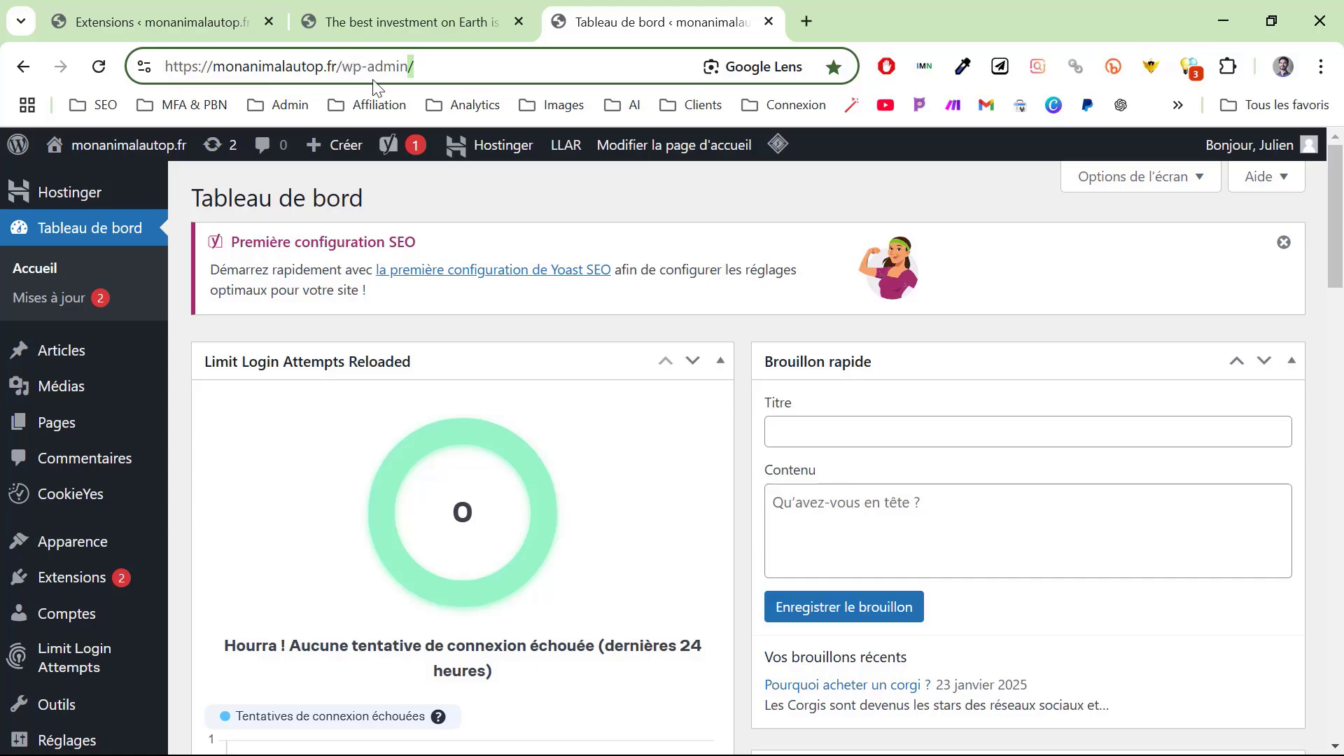
{"action": "left_click", "coordinate": [490, 62]}
{"action": "key", "text": "ctrl+1"}
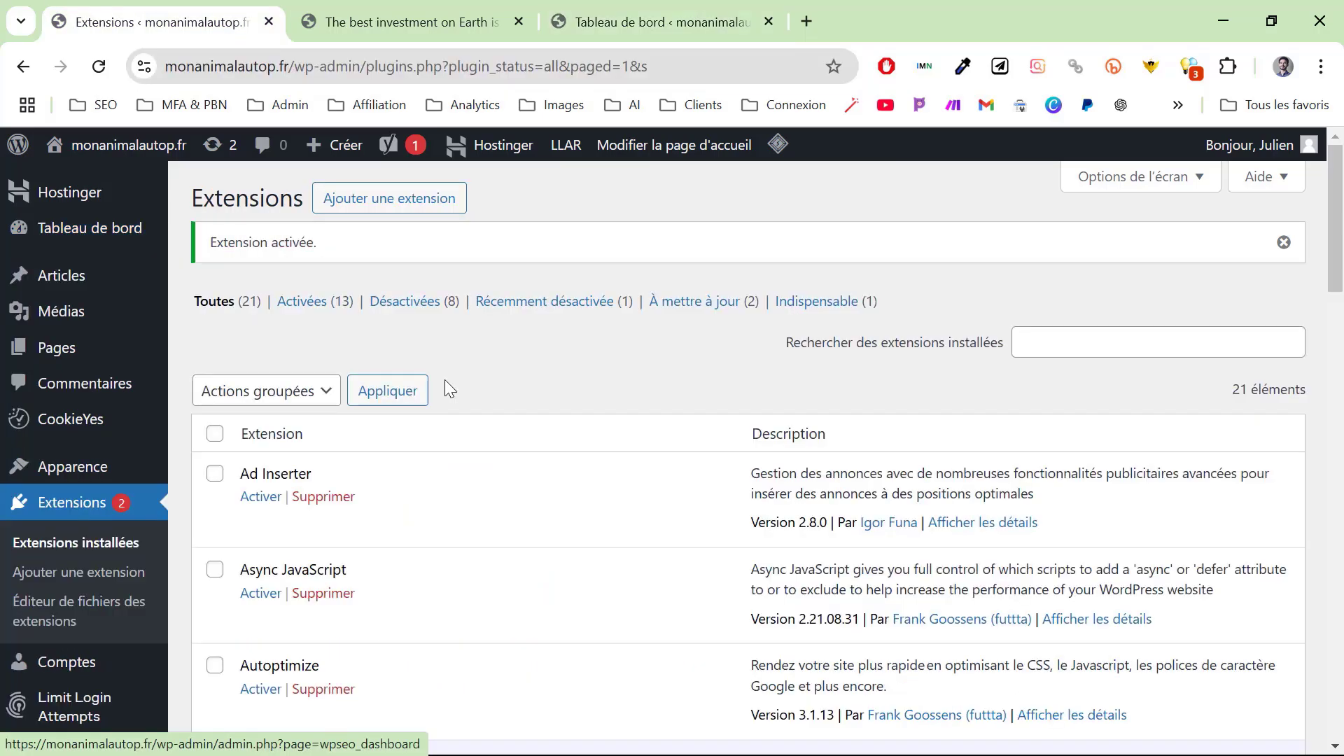
In the WPS Hide Login settings, change the connection URL to login1234 and save.
{"action": "scroll", "coordinate": [444, 384], "scroll_direction": "down", "scroll_amount": 15}
{"action": "scroll", "coordinate": [446, 380], "scroll_direction": "down", "scroll_amount": 10}
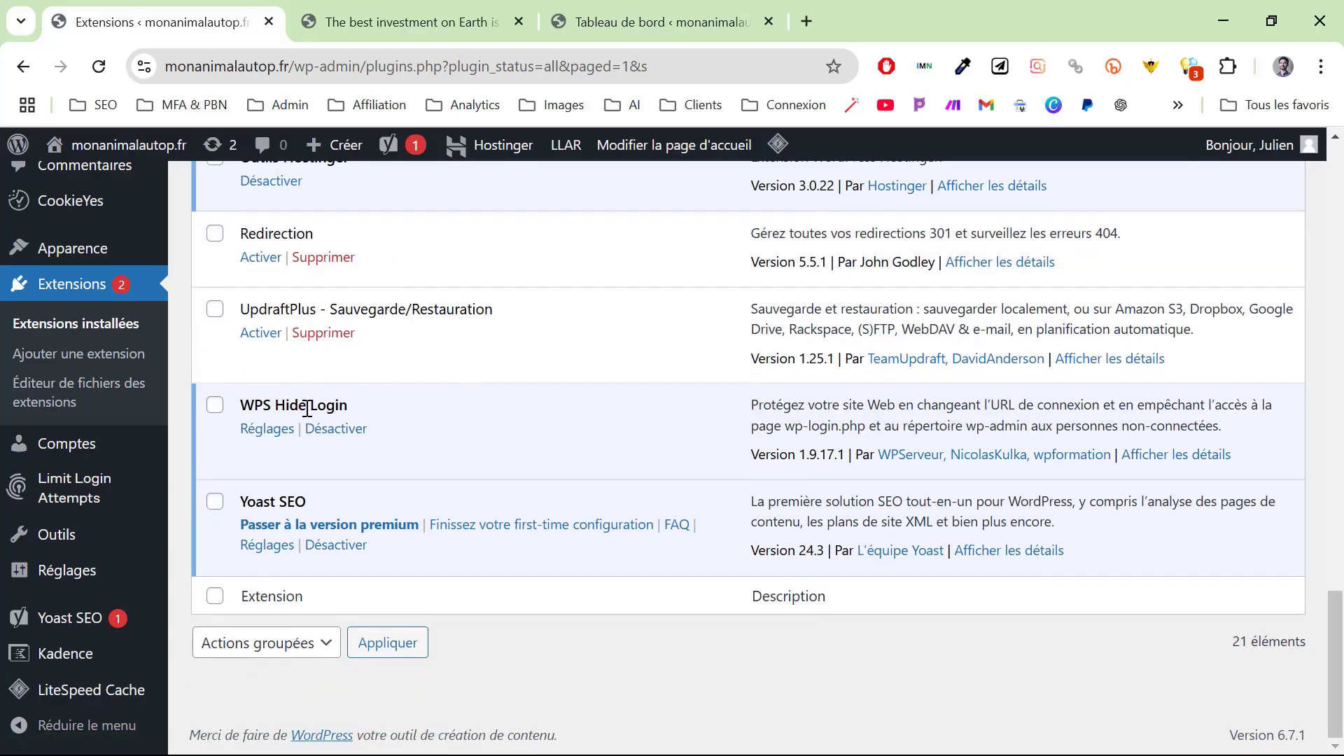
{"action": "left_click", "coordinate": [280, 430]}
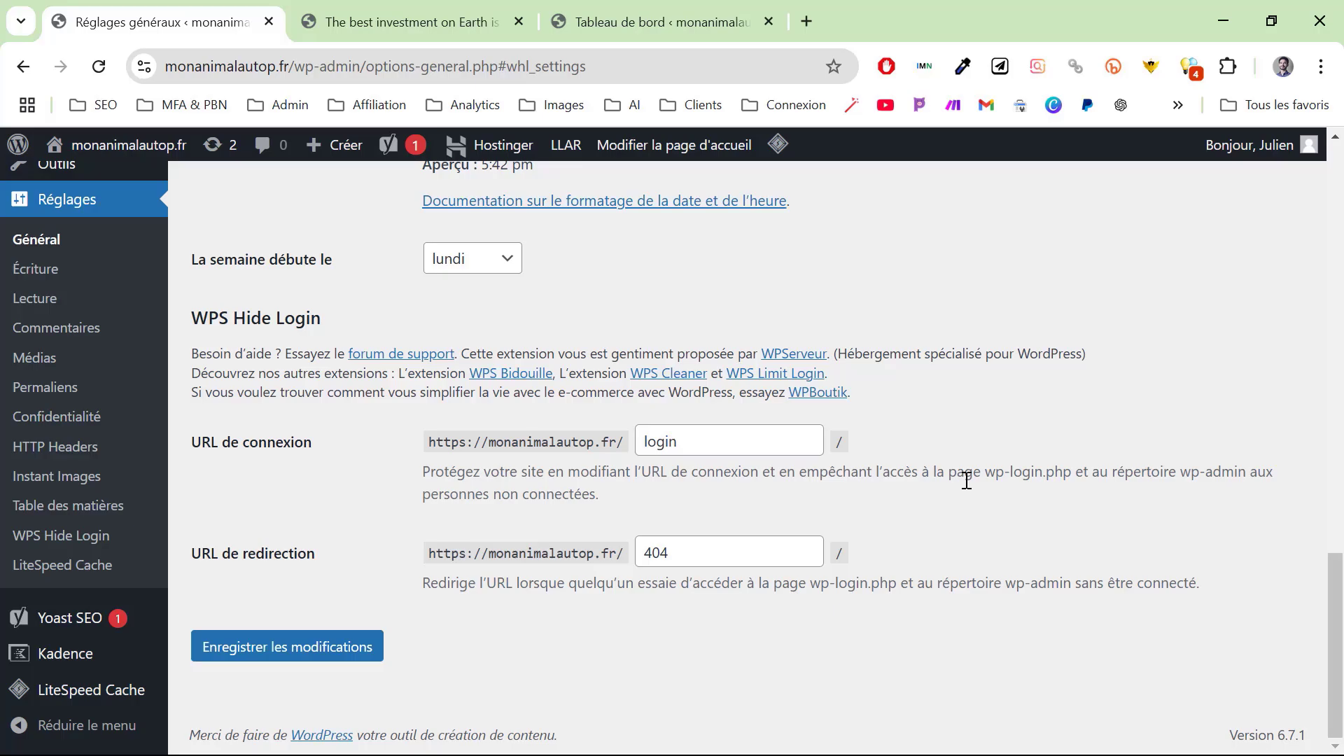
{"action": "left_click", "coordinate": [719, 439]}
{"action": "type", "text": "12"}
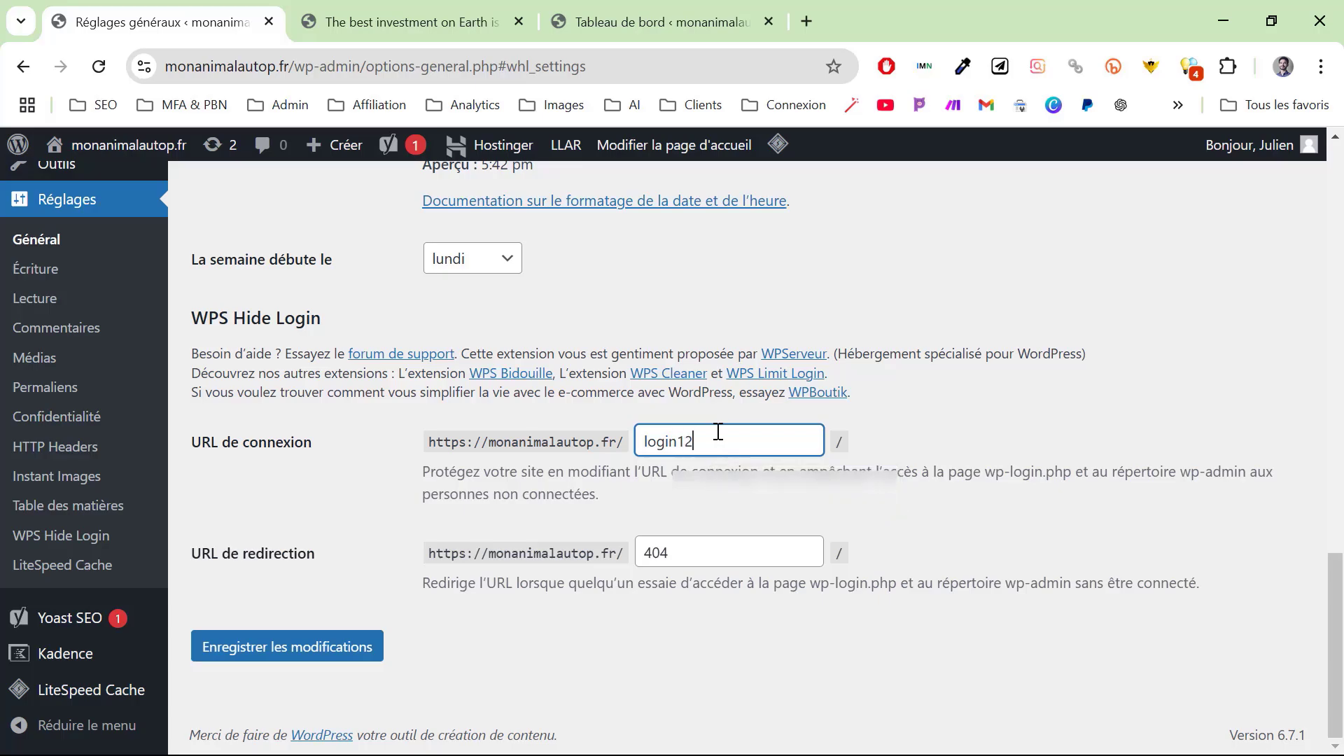
{"action": "type", "text": "34"}
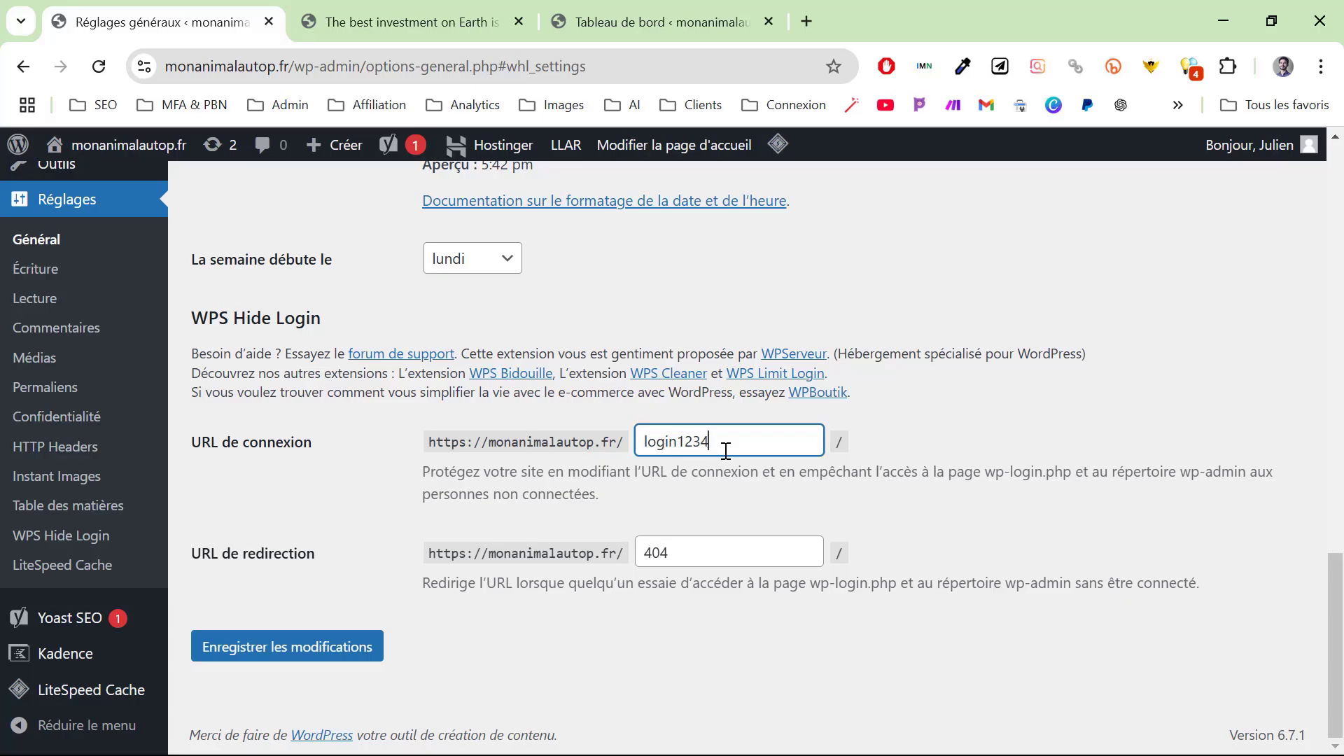
{"action": "left_click", "coordinate": [1052, 45]}
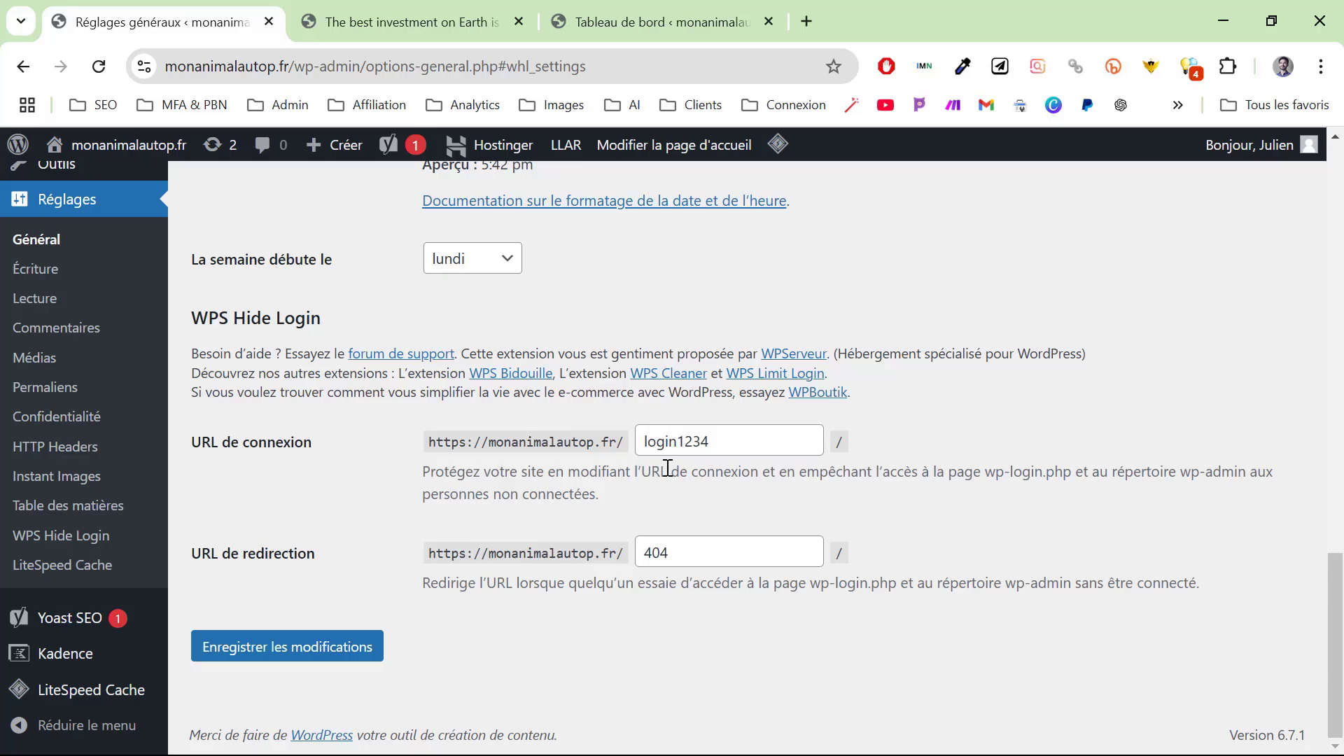
{"action": "left_click", "coordinate": [281, 656]}
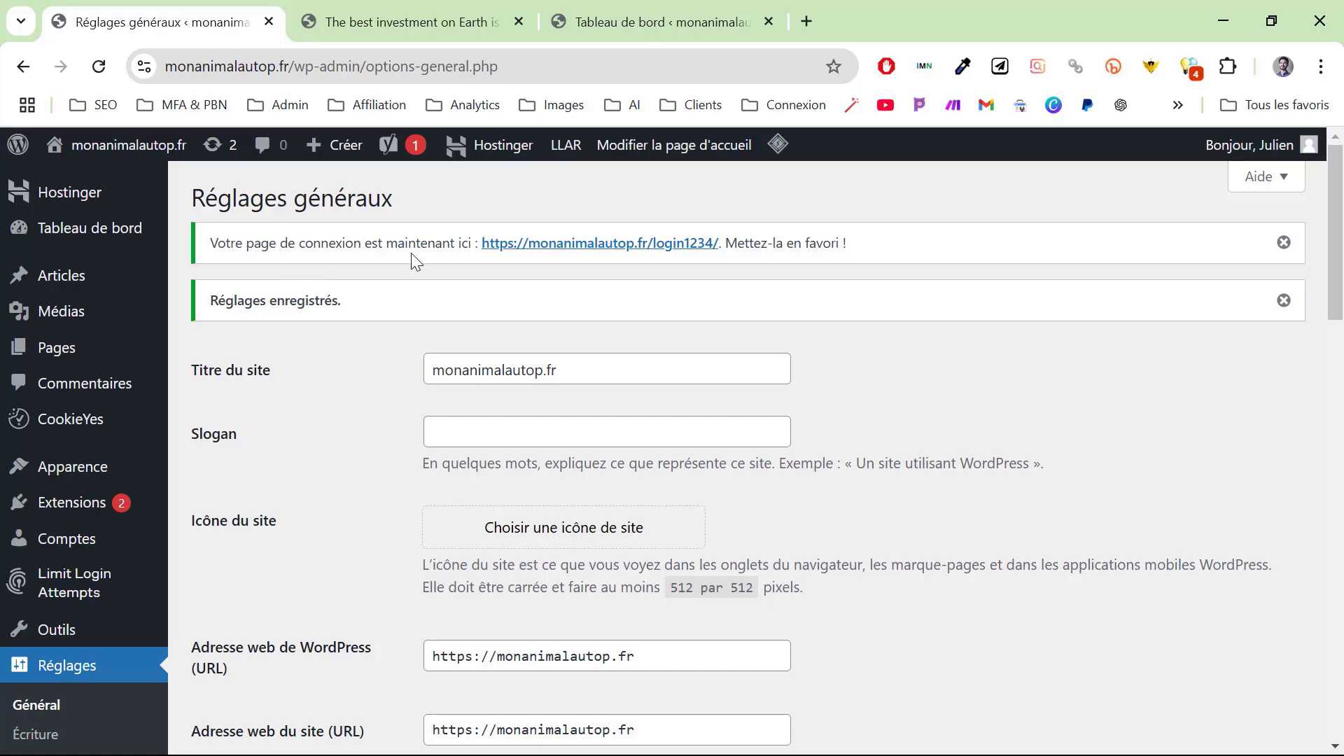
Open the new login link in a new tab, and test the copied wp-admin address in a private browsing window.
{"action": "middle_click", "coordinate": [674, 248]}
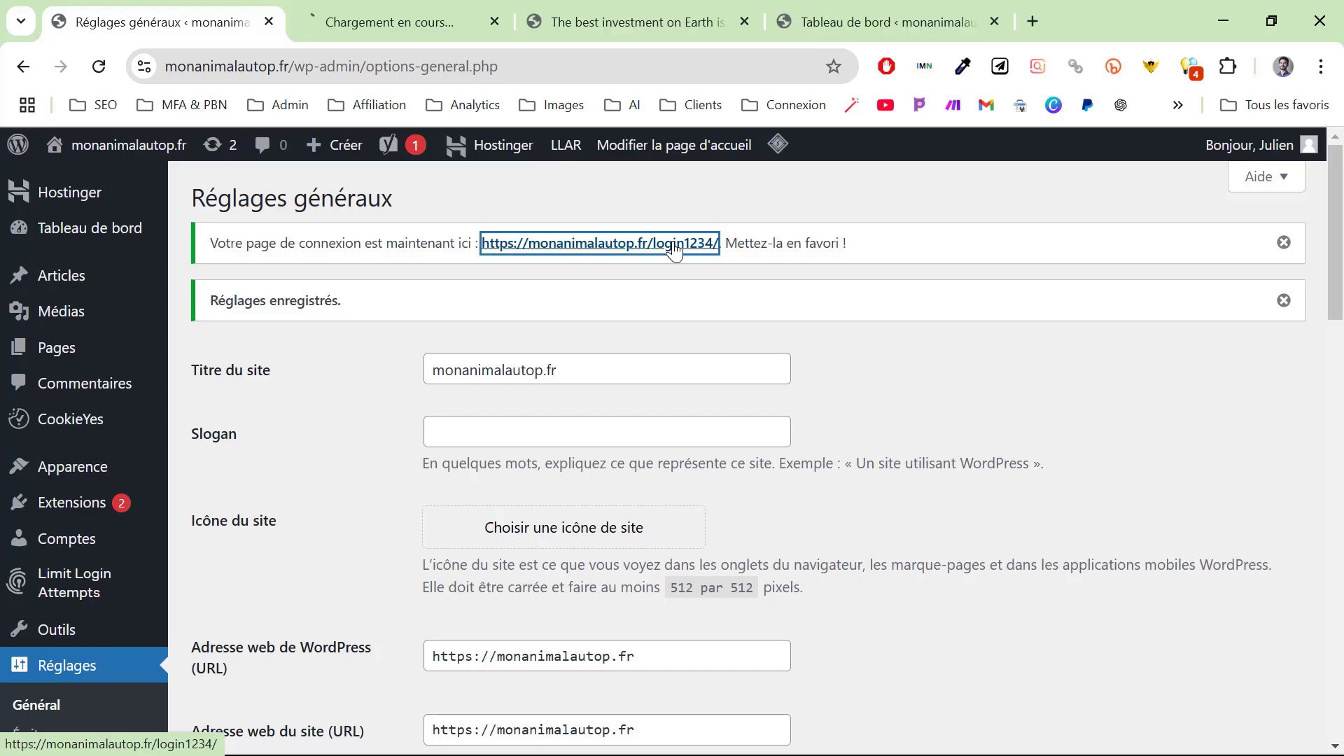
{"action": "left_click", "coordinate": [350, 6]}
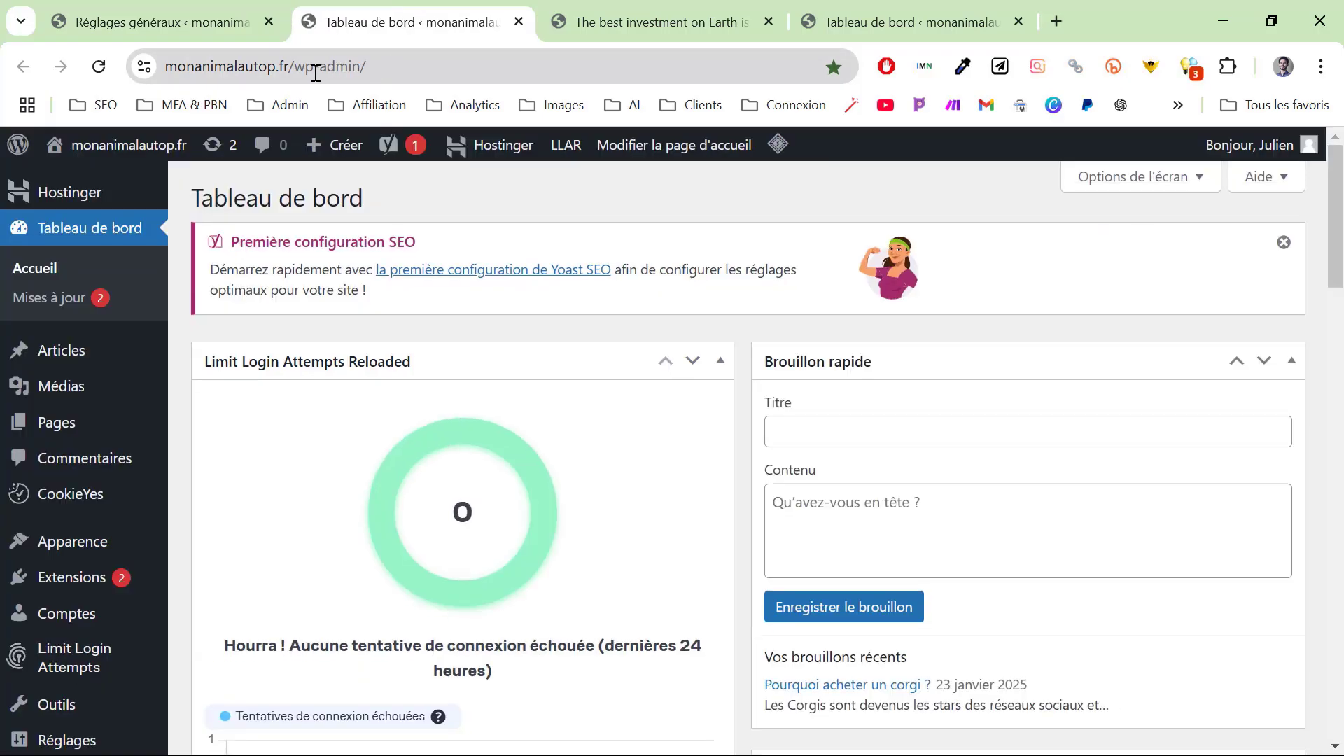
{"action": "key", "text": "ctrl+shift+n"}
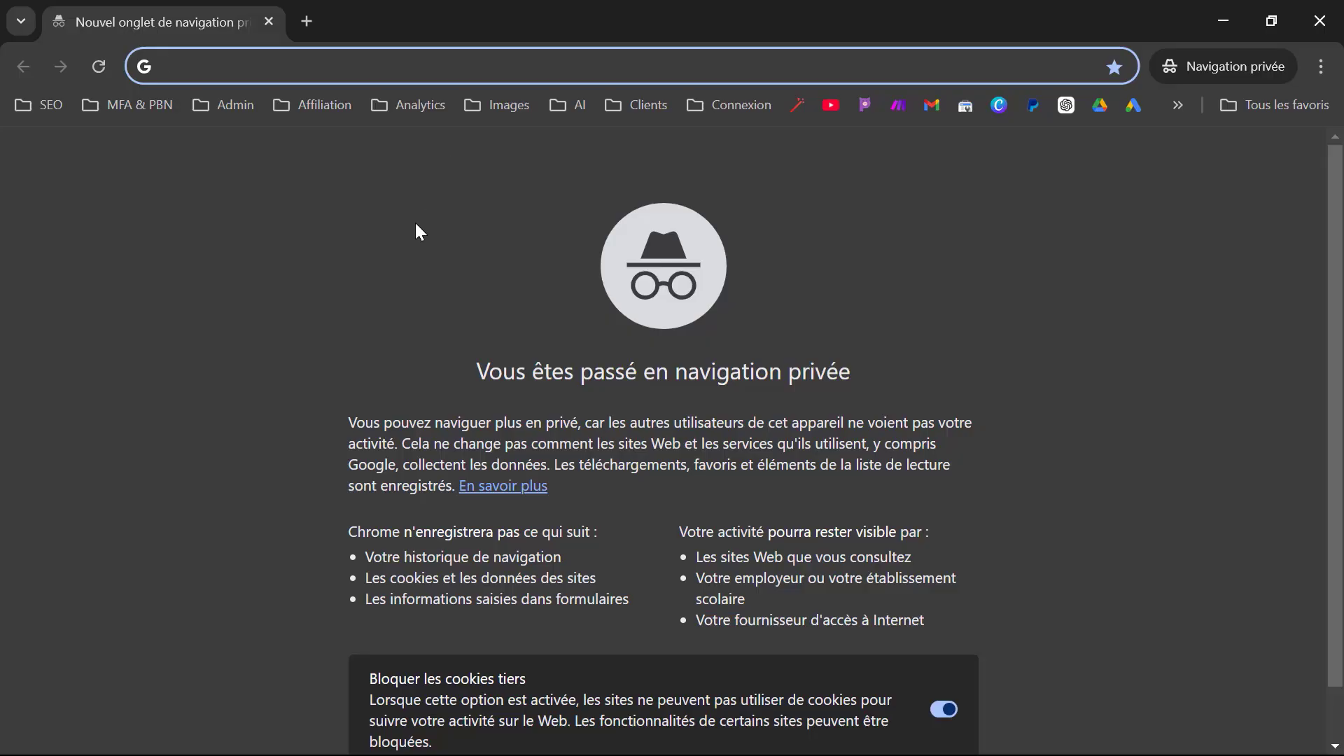
{"action": "key", "text": "ctrl+v"}
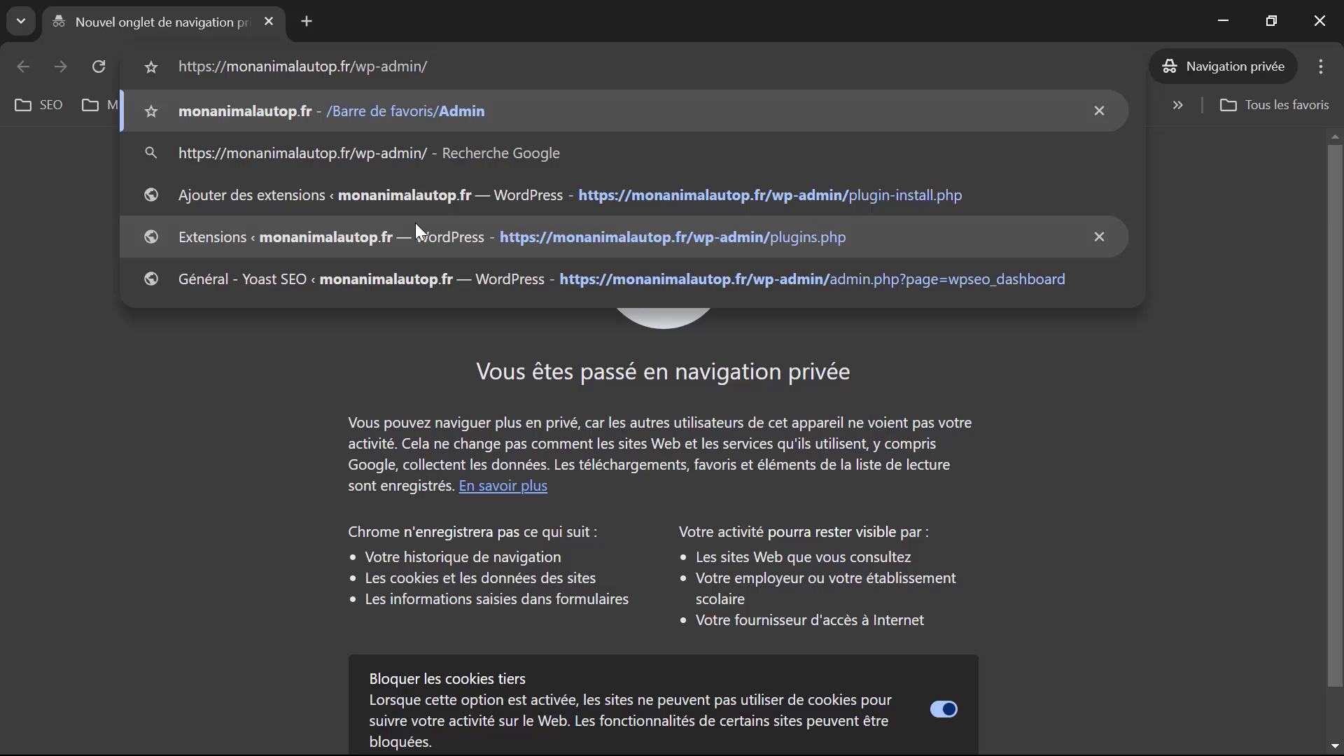
{"action": "key", "text": "Return"}
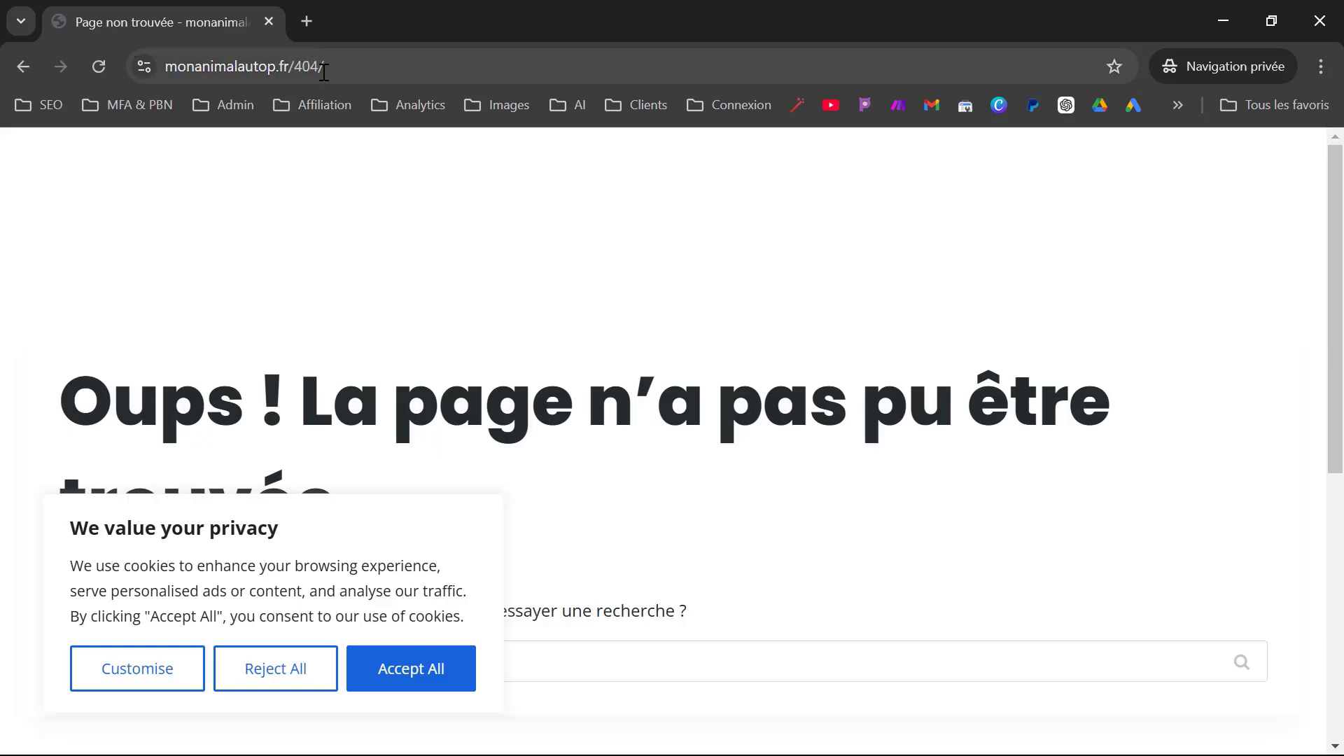
Load monanimalautop.fr/login1234 in the private window to check the login page, and close that window.
{"action": "left_click_drag", "start_coordinate": [340, 66], "coordinate": [296, 63]}
{"action": "type", "text": "login1"}
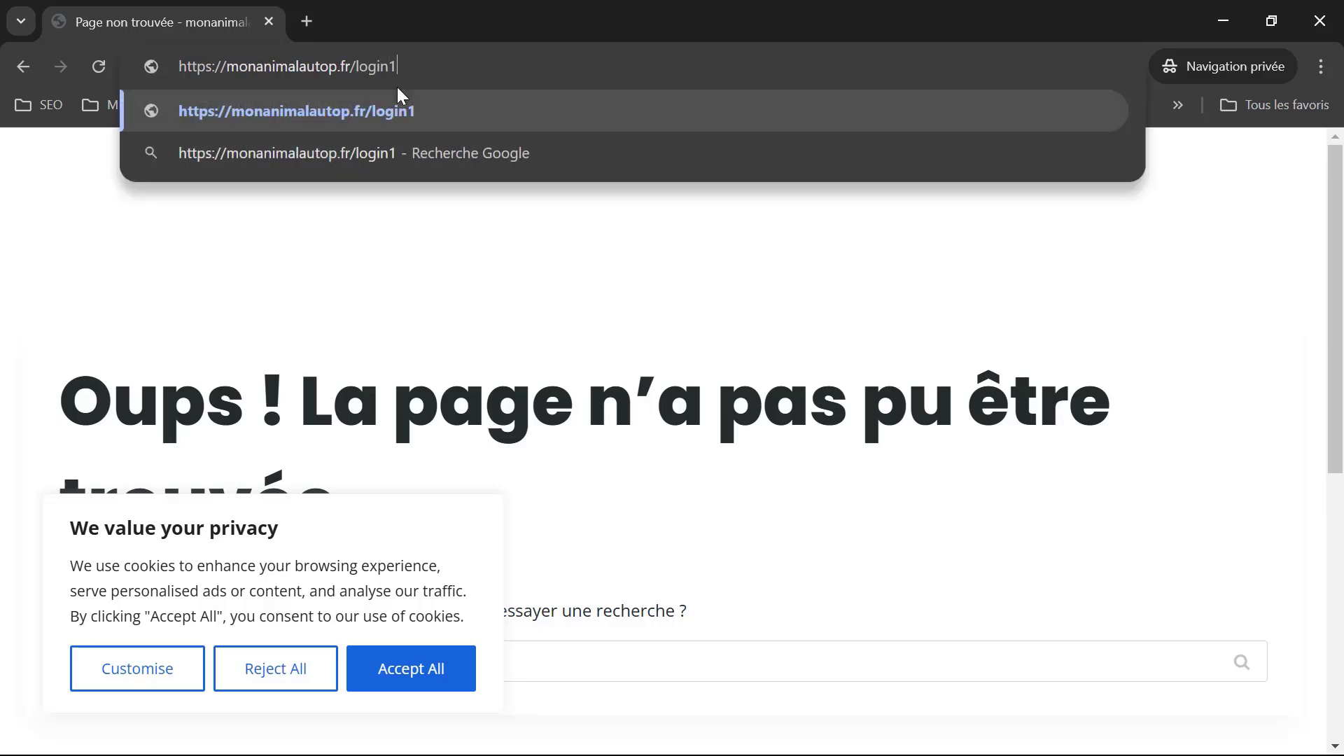
{"action": "type", "text": "234"}
{"action": "key", "text": "Return"}
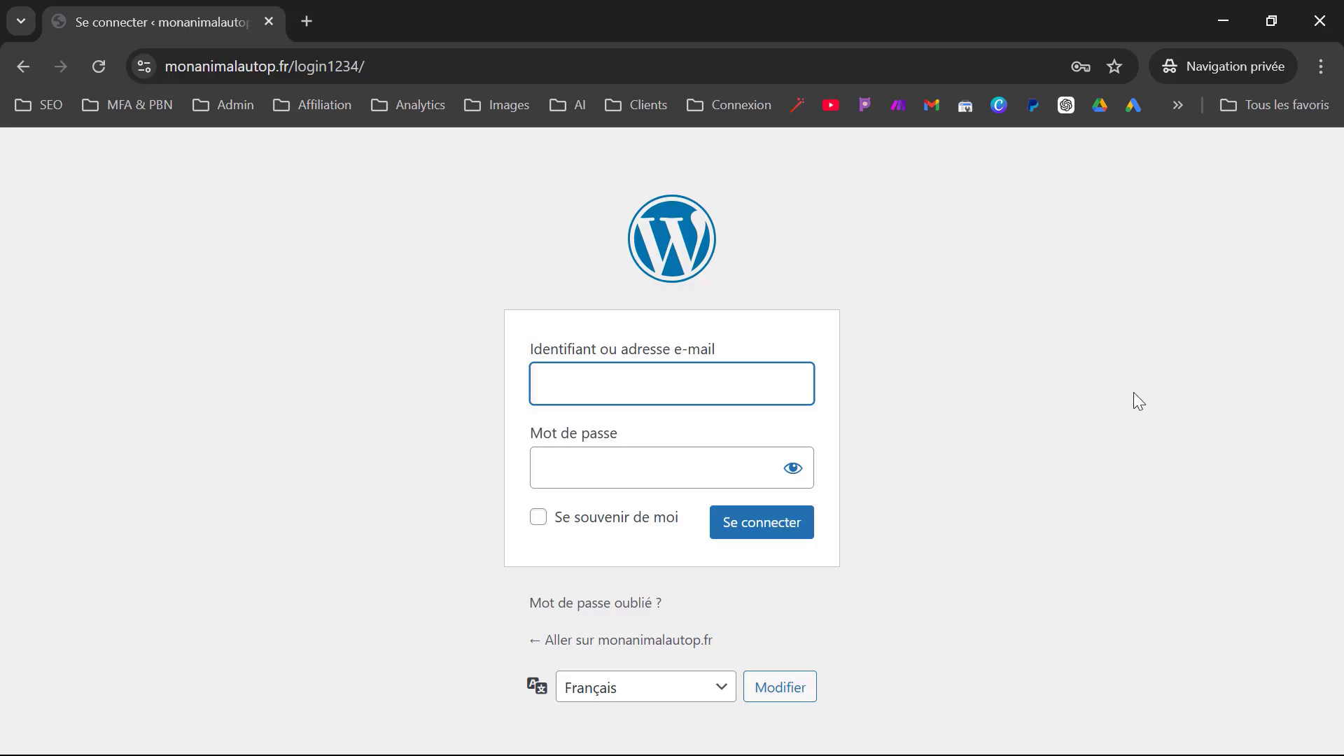
{"action": "left_click", "coordinate": [1319, 21]}
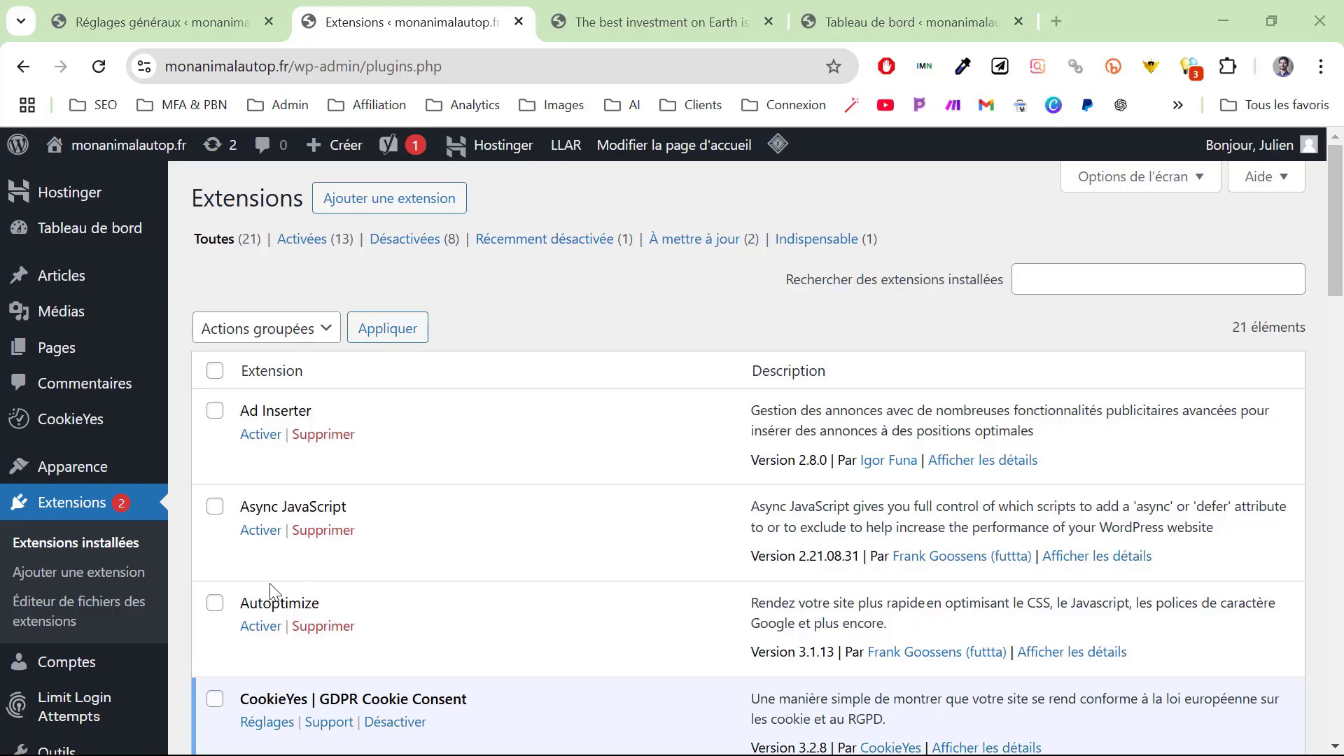
Activate the Autoptimize extension from the installed extensions list.
{"action": "left_click", "coordinate": [260, 630]}
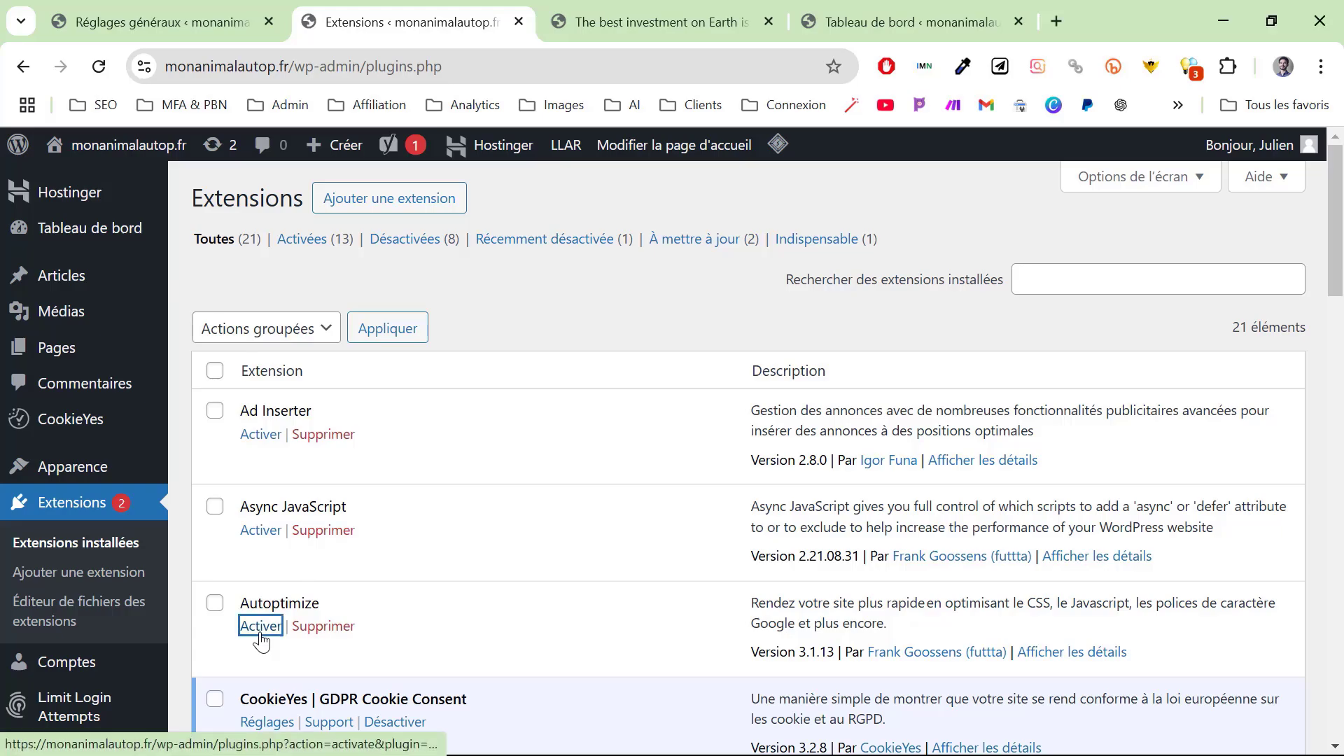
{"action": "scroll", "coordinate": [571, 382], "scroll_direction": "down", "scroll_amount": 3}
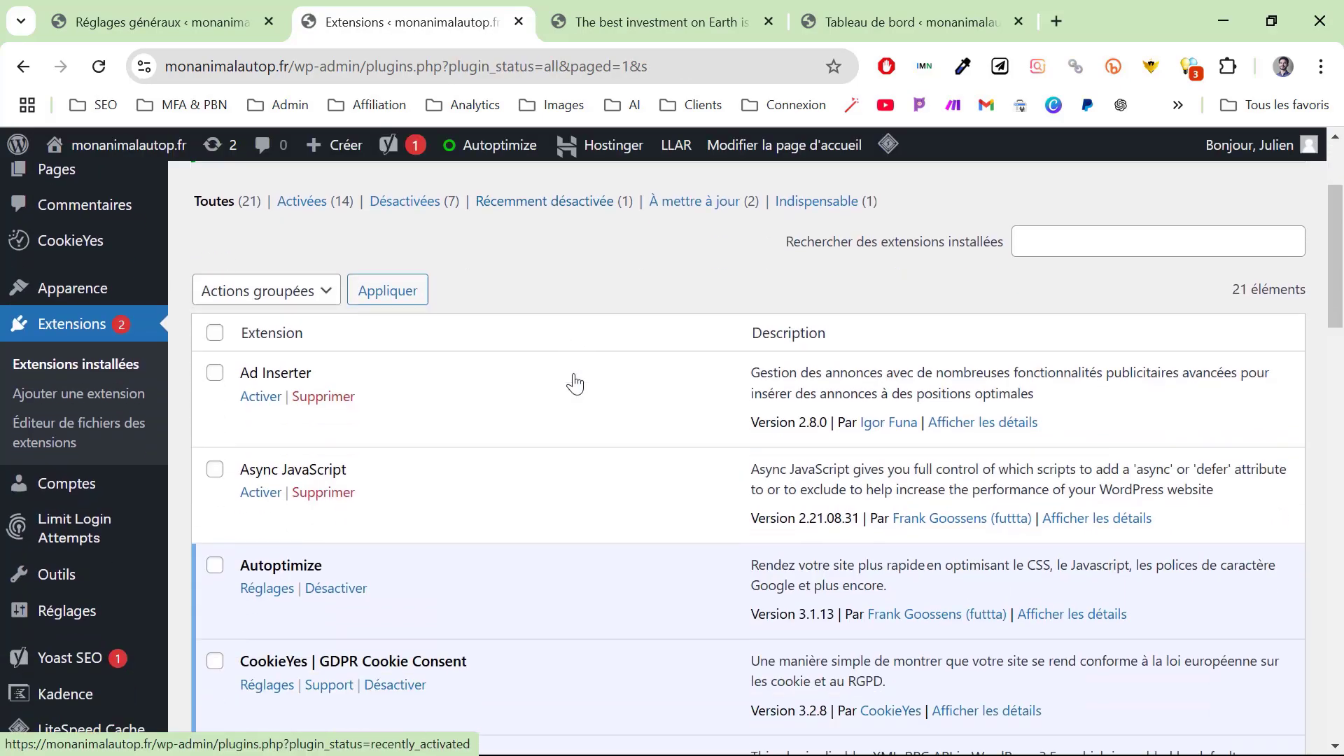
Open the Autoptimize settings, disable deferring of non-concatenated JavaScript, and enable concatenation of JS files.
{"action": "left_click", "coordinate": [266, 558]}
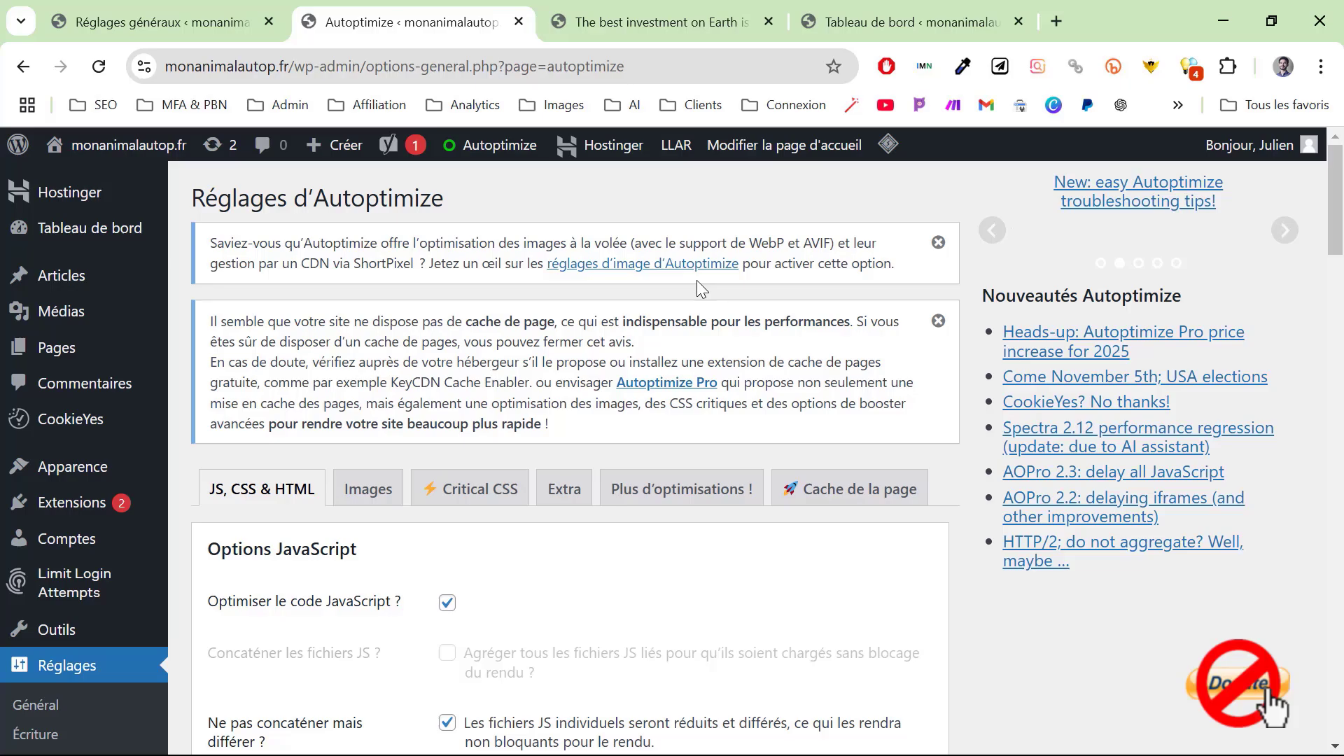
{"action": "scroll", "coordinate": [696, 280], "scroll_direction": "down", "scroll_amount": 3}
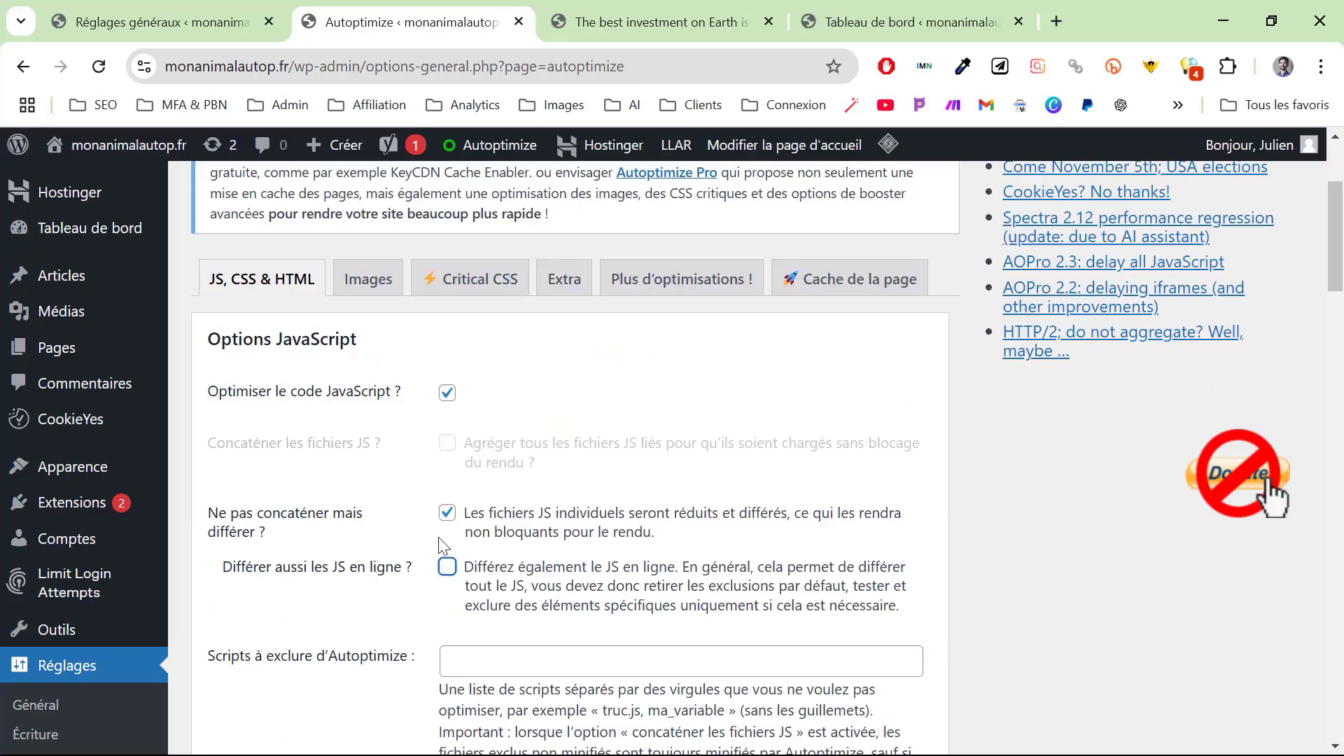
{"action": "left_click", "coordinate": [447, 514]}
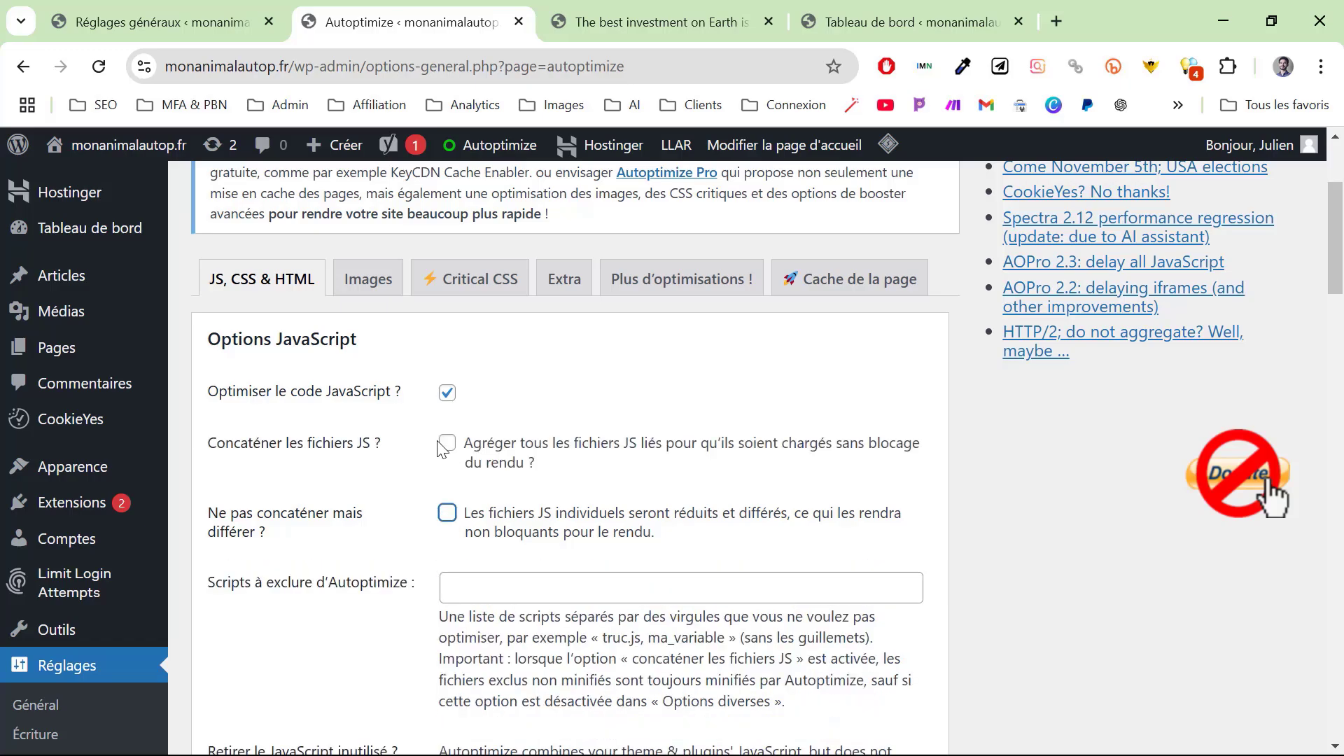
{"action": "left_click", "coordinate": [447, 445]}
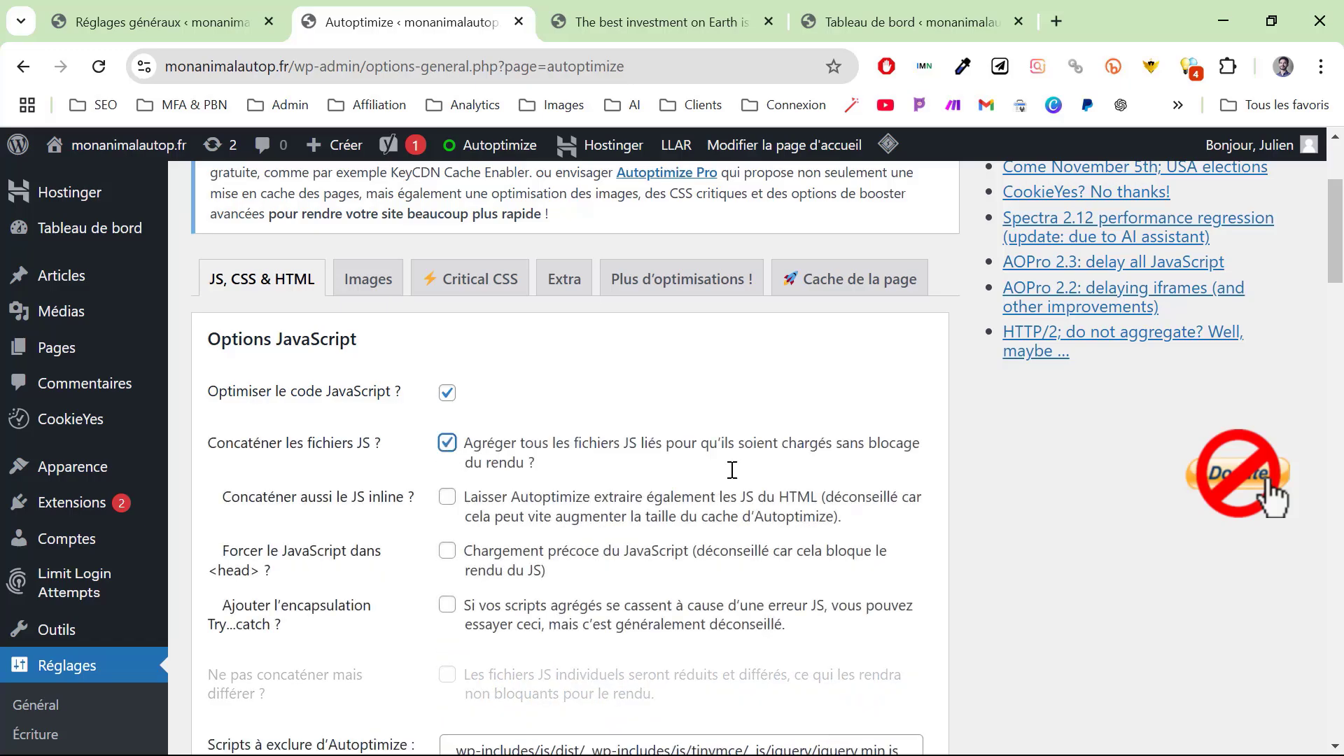
In the Autoptimize CSS options, enable concatenating CSS files, concatenating inline CSS as well, and inlining all CSS.
{"action": "scroll", "coordinate": [712, 486], "scroll_direction": "down", "scroll_amount": 7}
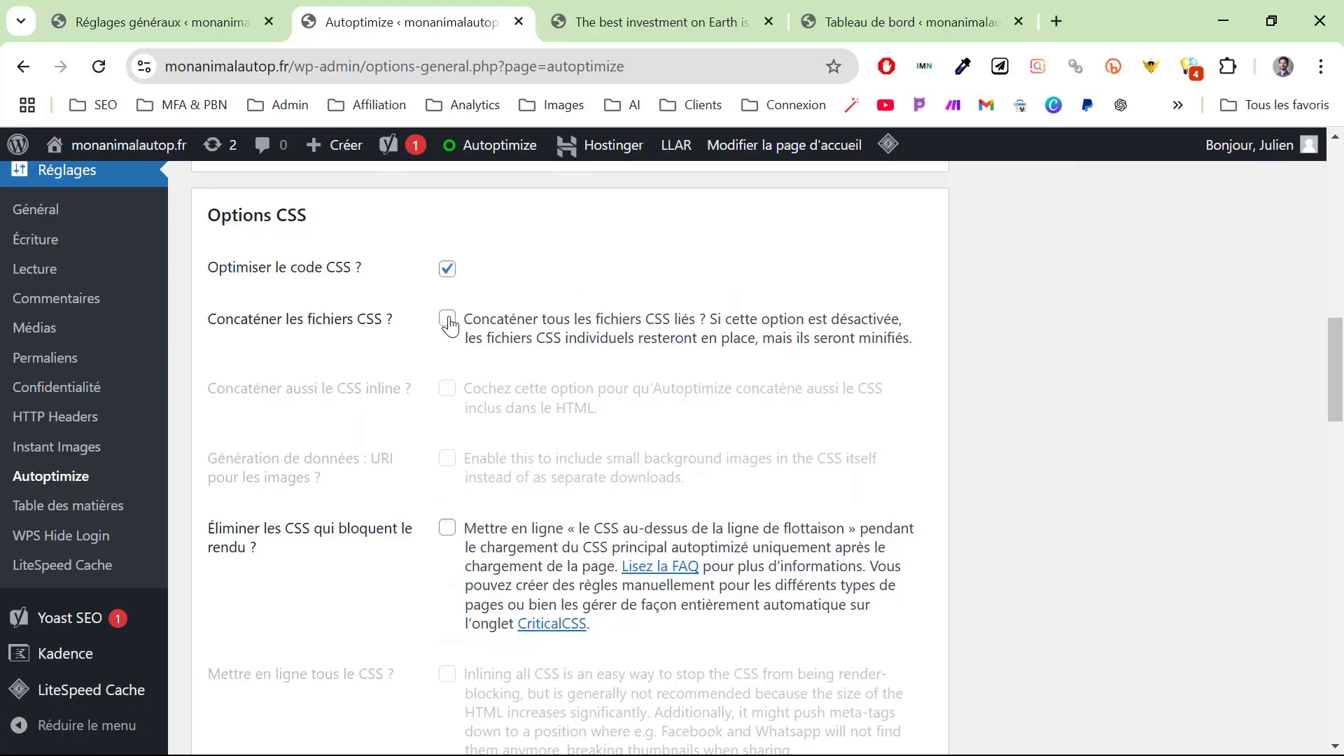
{"action": "left_click", "coordinate": [446, 318]}
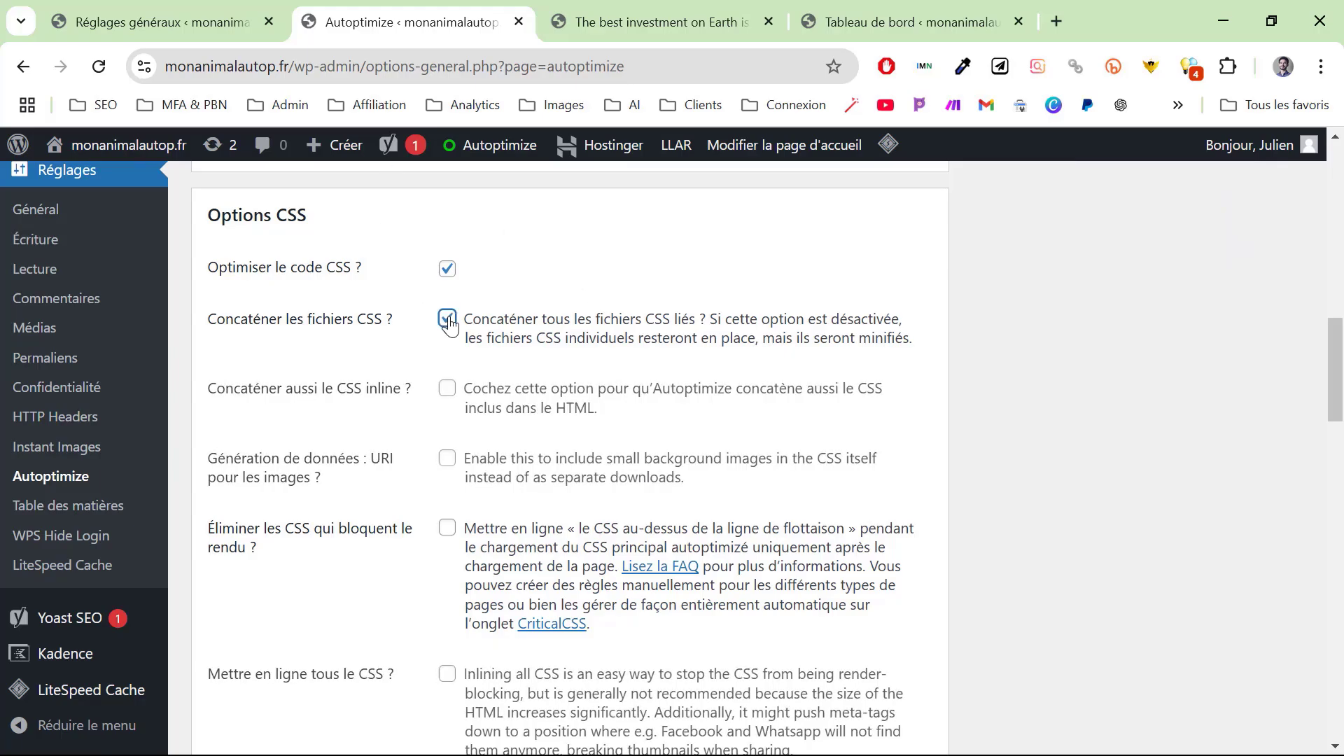
{"action": "left_click", "coordinate": [448, 389]}
{"action": "scroll", "coordinate": [785, 348], "scroll_direction": "down", "scroll_amount": 3}
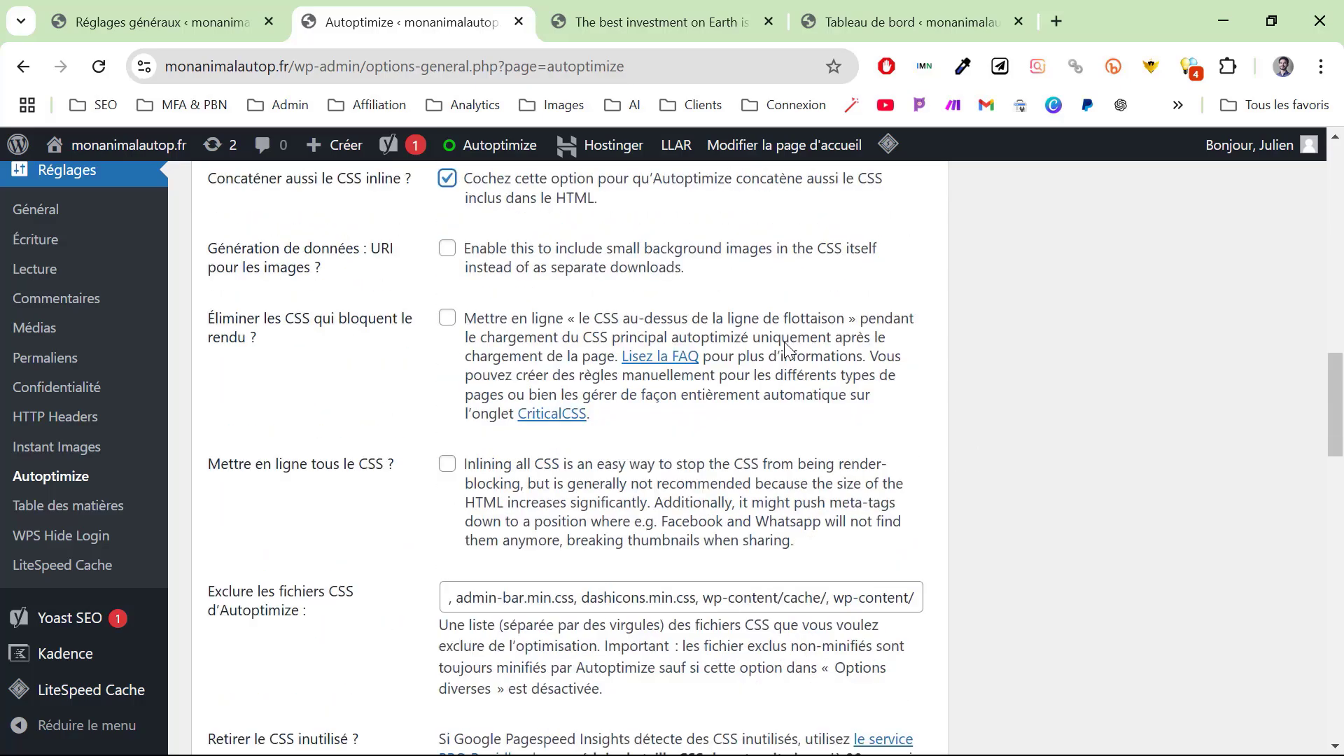
{"action": "left_click", "coordinate": [446, 465]}
Enable minifying inline JS/CSS in the HTML options, and save the Autoptimize changes while emptying the cache.
{"action": "scroll", "coordinate": [1032, 483], "scroll_direction": "down", "scroll_amount": 6}
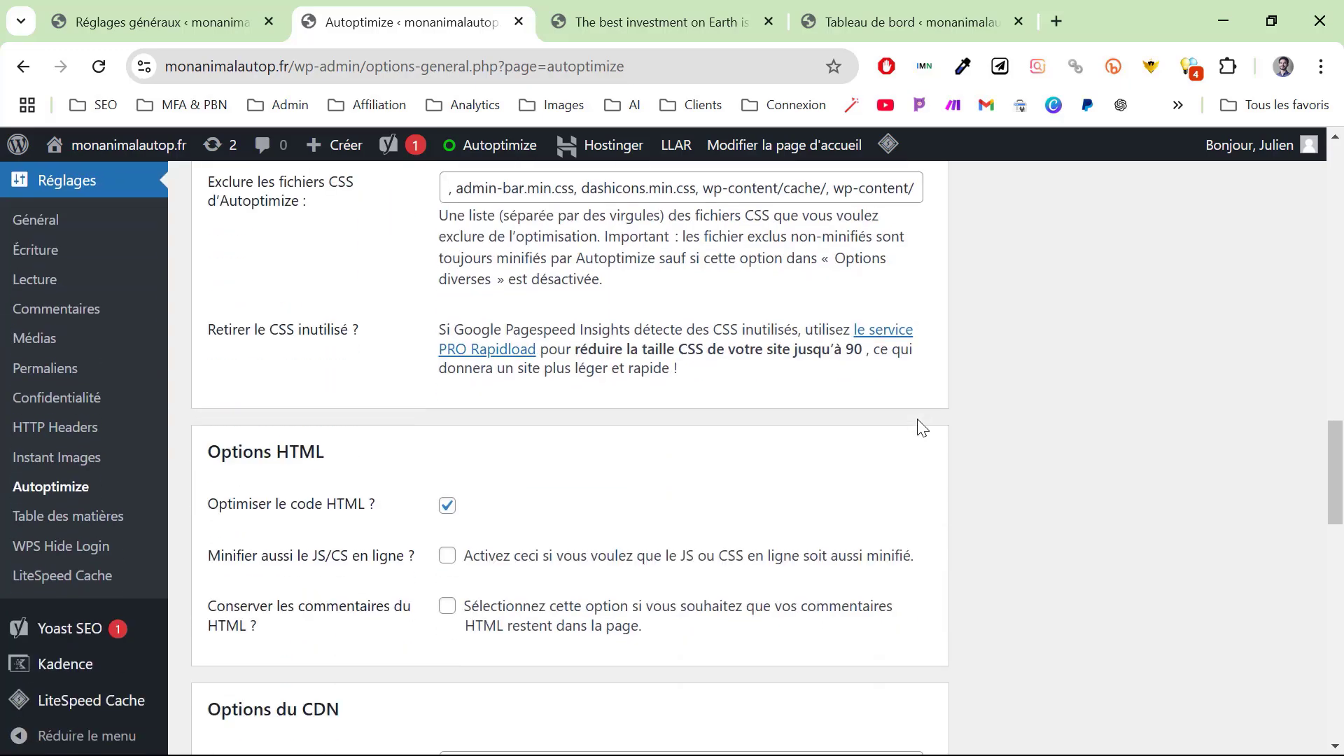
{"action": "scroll", "coordinate": [921, 427], "scroll_direction": "down", "scroll_amount": 2}
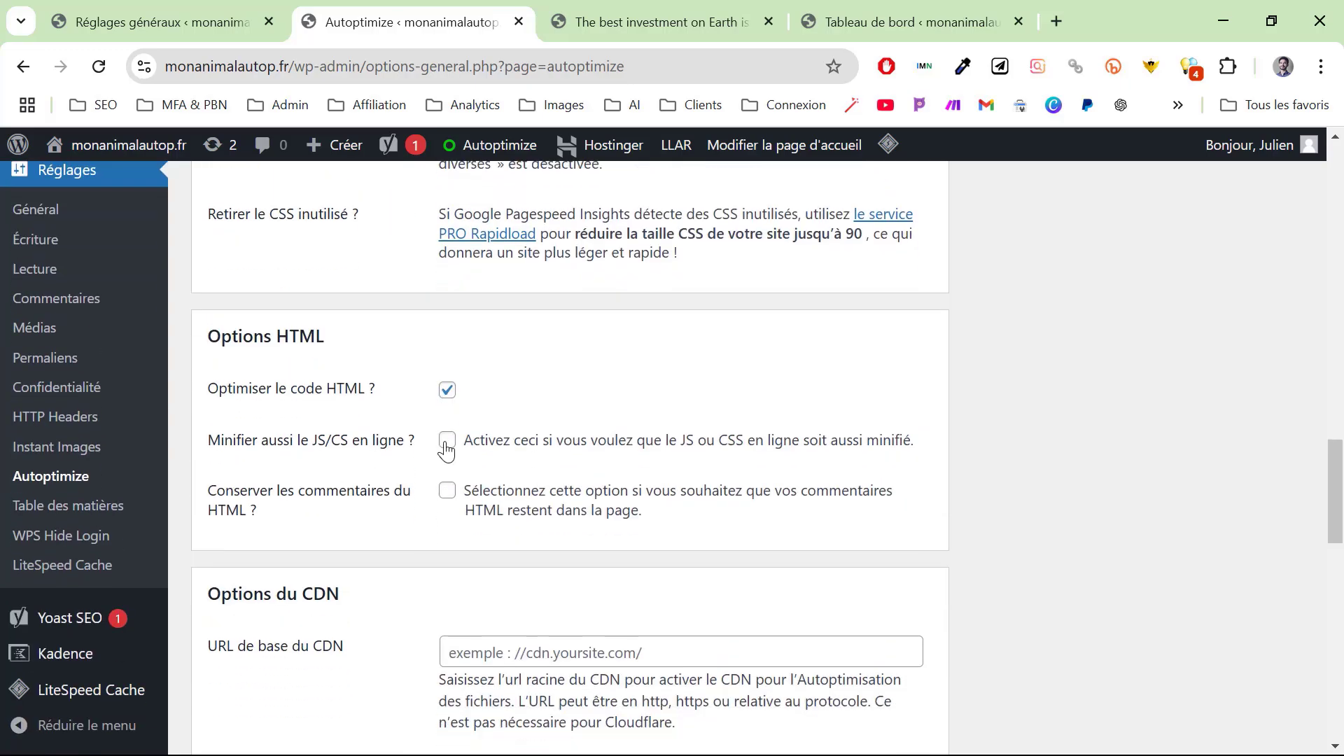
{"action": "left_click", "coordinate": [445, 441]}
{"action": "scroll", "coordinate": [616, 364], "scroll_direction": "down", "scroll_amount": 12}
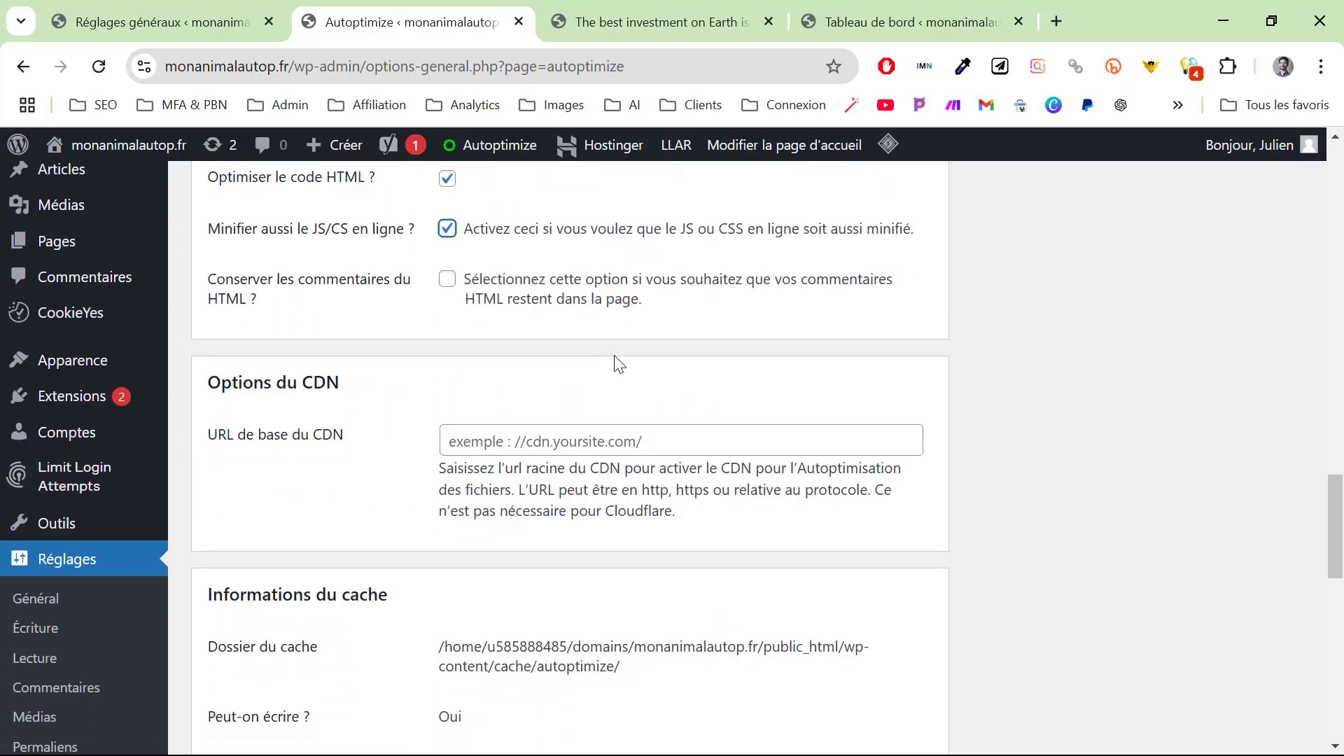
{"action": "scroll", "coordinate": [619, 363], "scroll_direction": "down", "scroll_amount": 2}
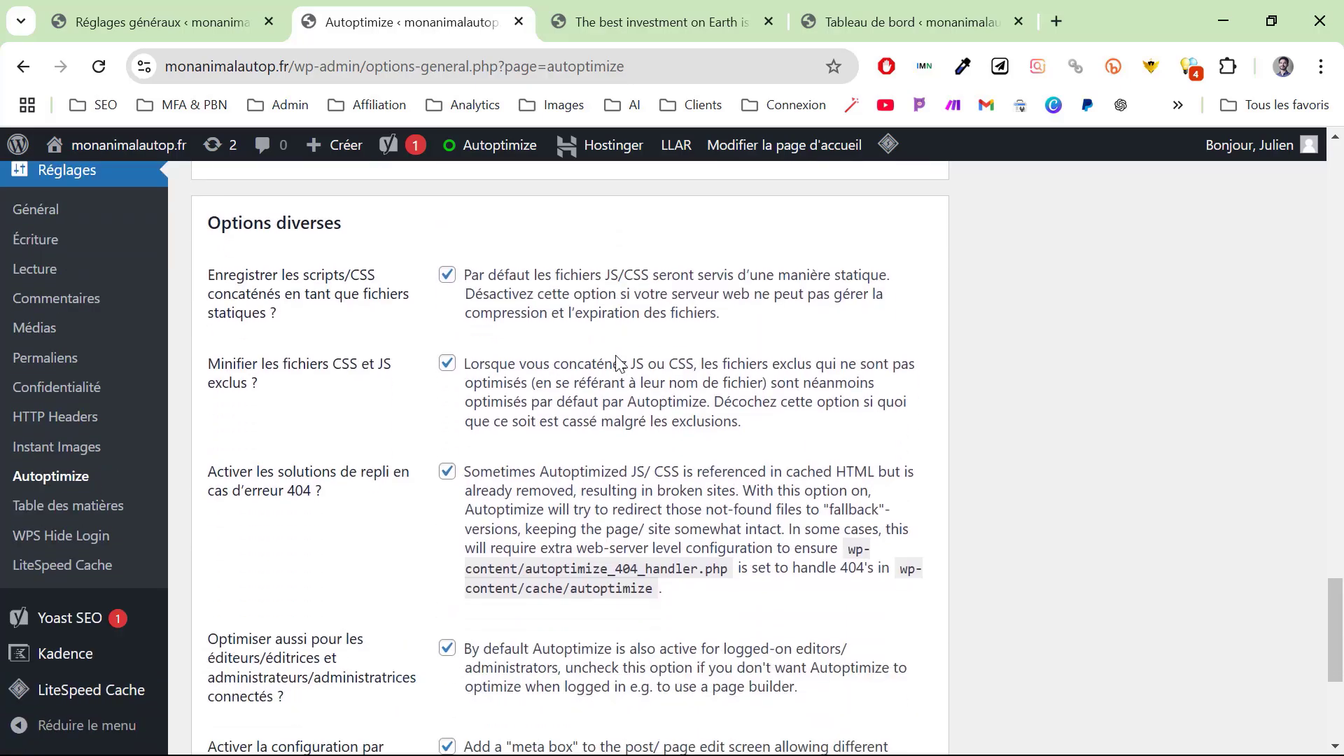
{"action": "scroll", "coordinate": [616, 360], "scroll_direction": "down", "scroll_amount": 4}
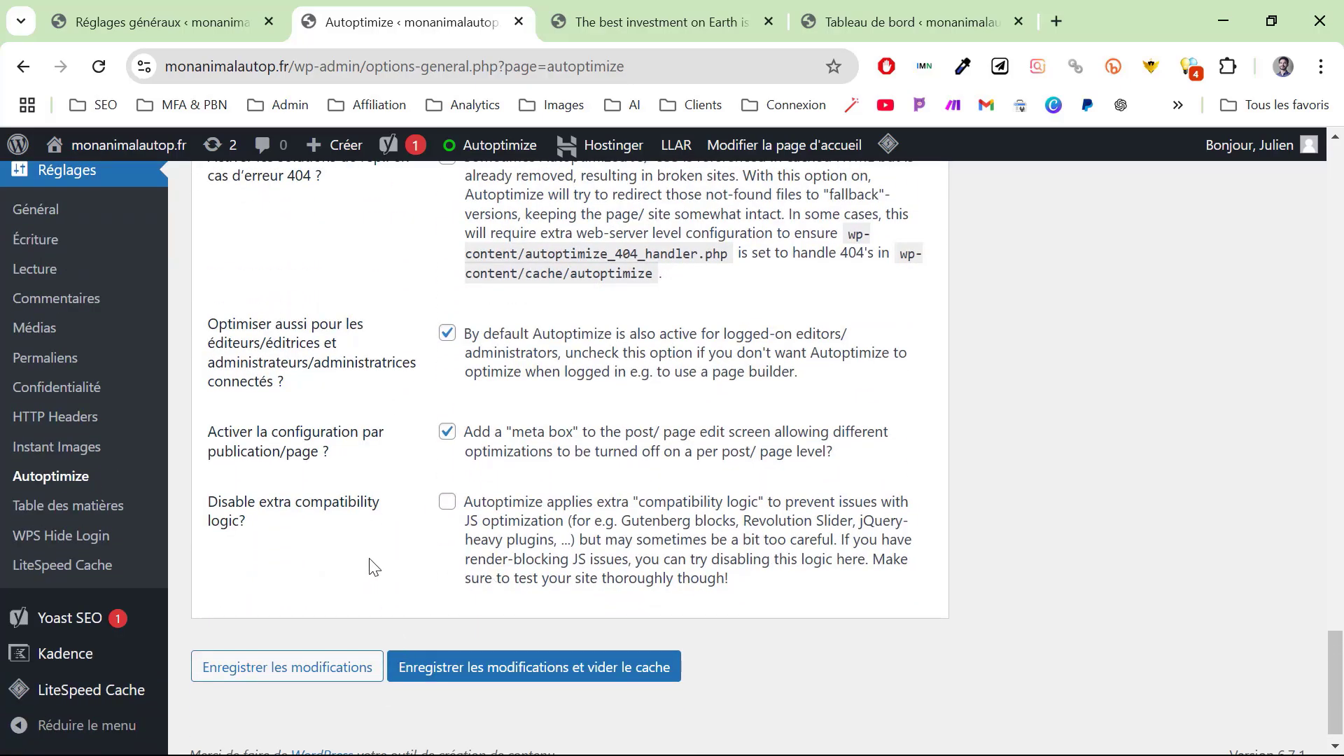
{"action": "left_click", "coordinate": [456, 674]}
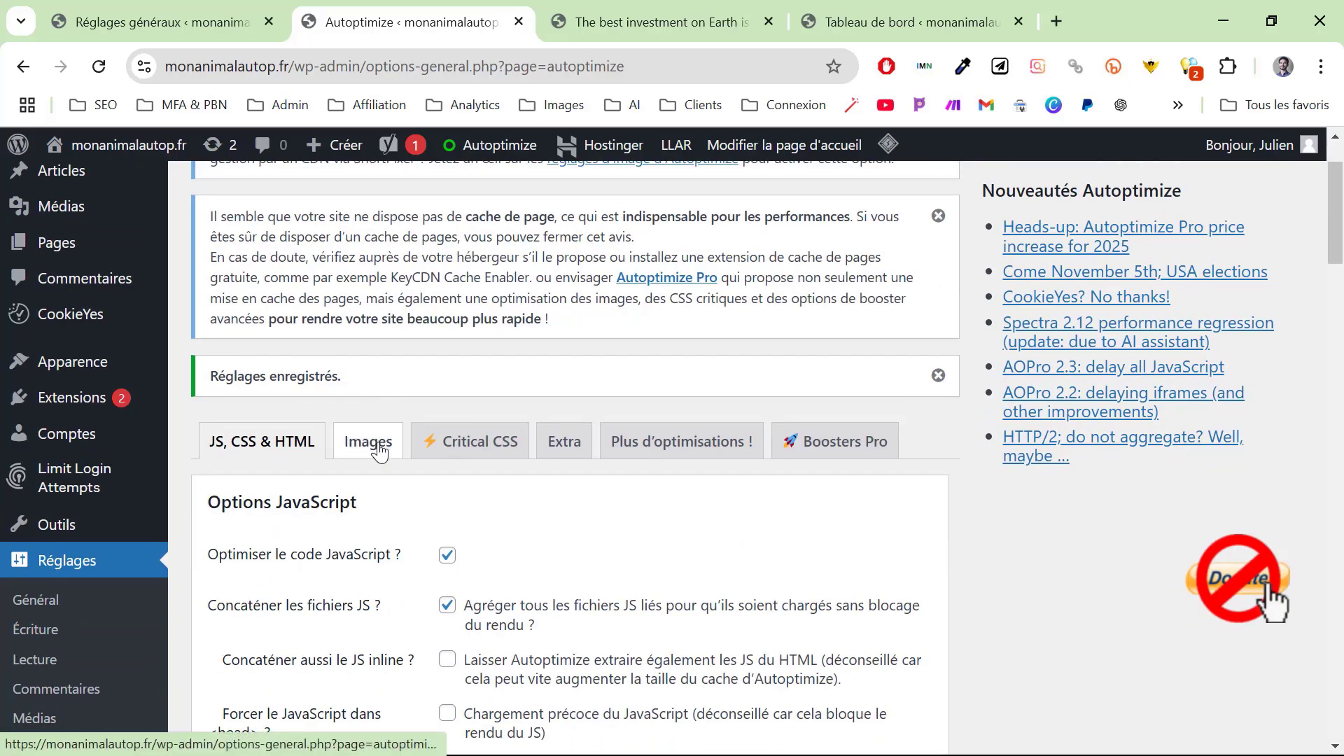
Enable lazy loading of images in Autoptimize's image optimization settings and save the changes.
{"action": "left_click", "coordinate": [378, 452]}
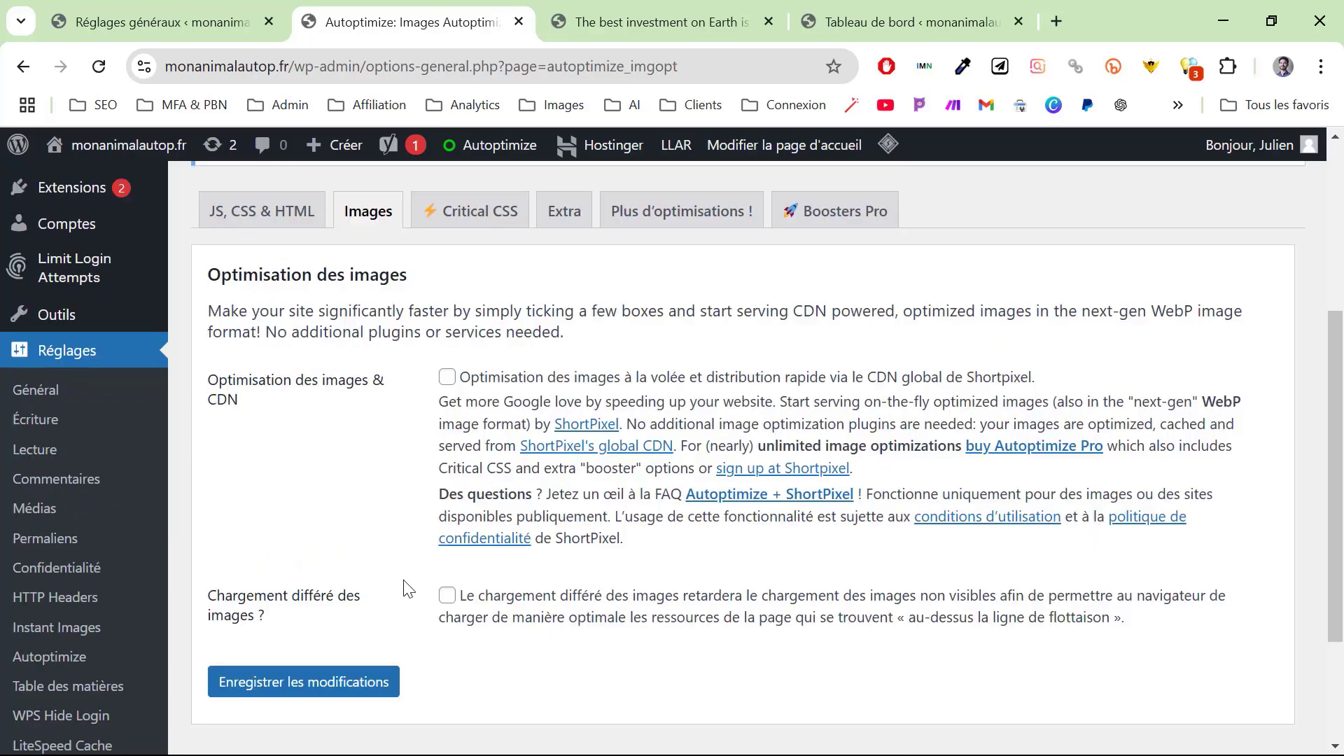
{"action": "left_click", "coordinate": [445, 596]}
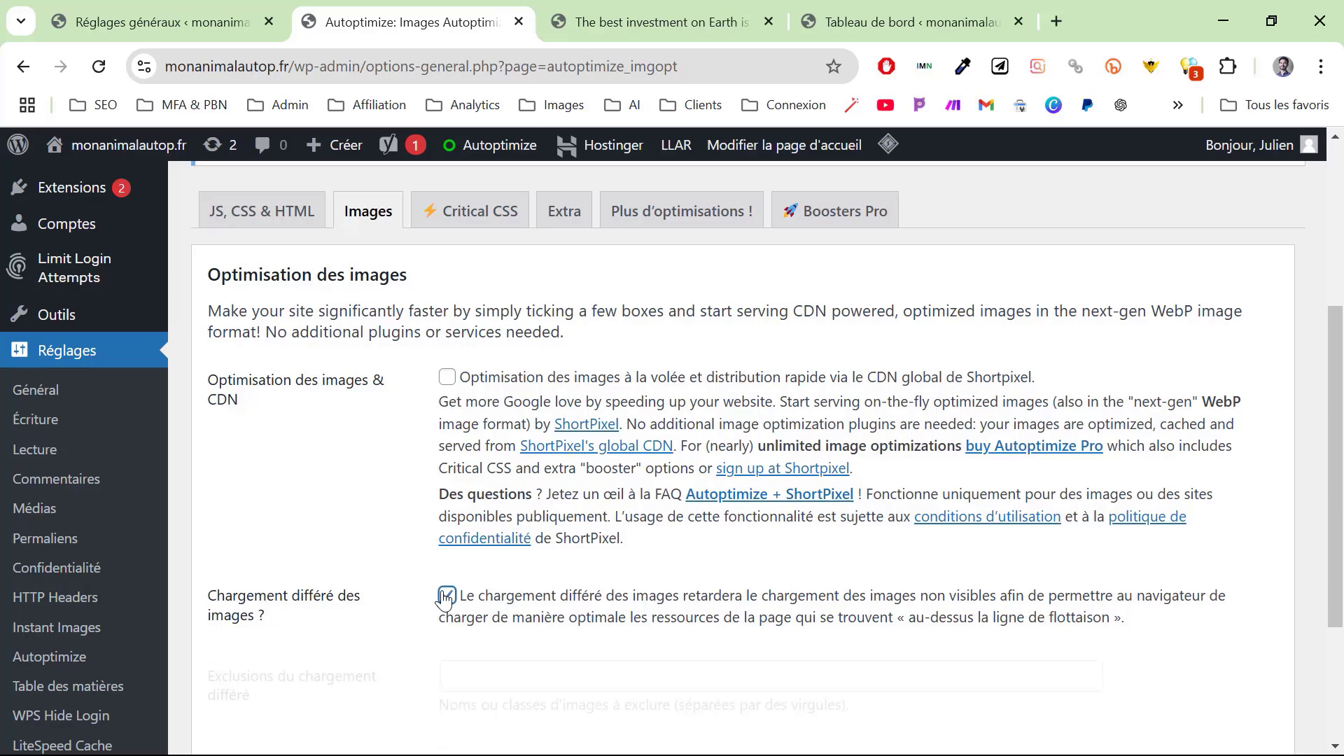
{"action": "scroll", "coordinate": [343, 649], "scroll_direction": "down", "scroll_amount": 3}
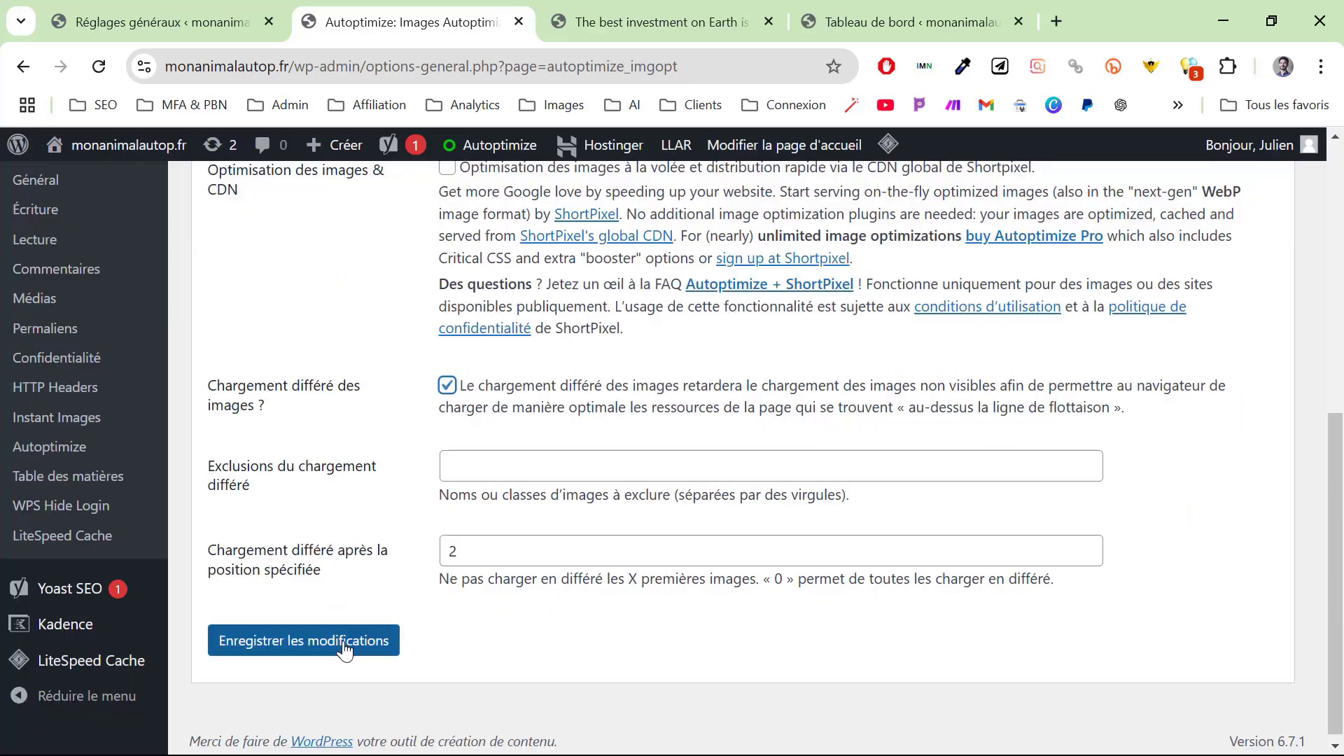
{"action": "left_click", "coordinate": [343, 648]}
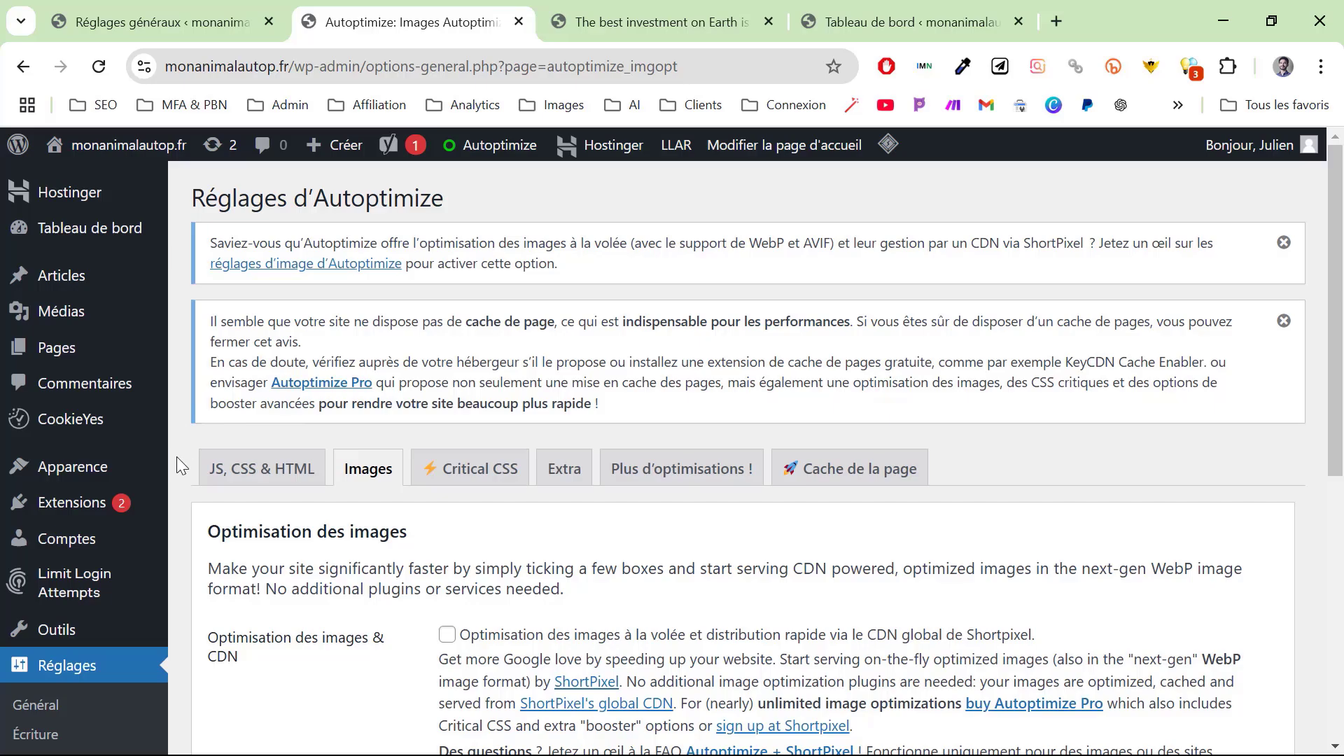
Activate the Async JavaScript extension from the installed extensions list and open its settings.
{"action": "left_click", "coordinate": [77, 502]}
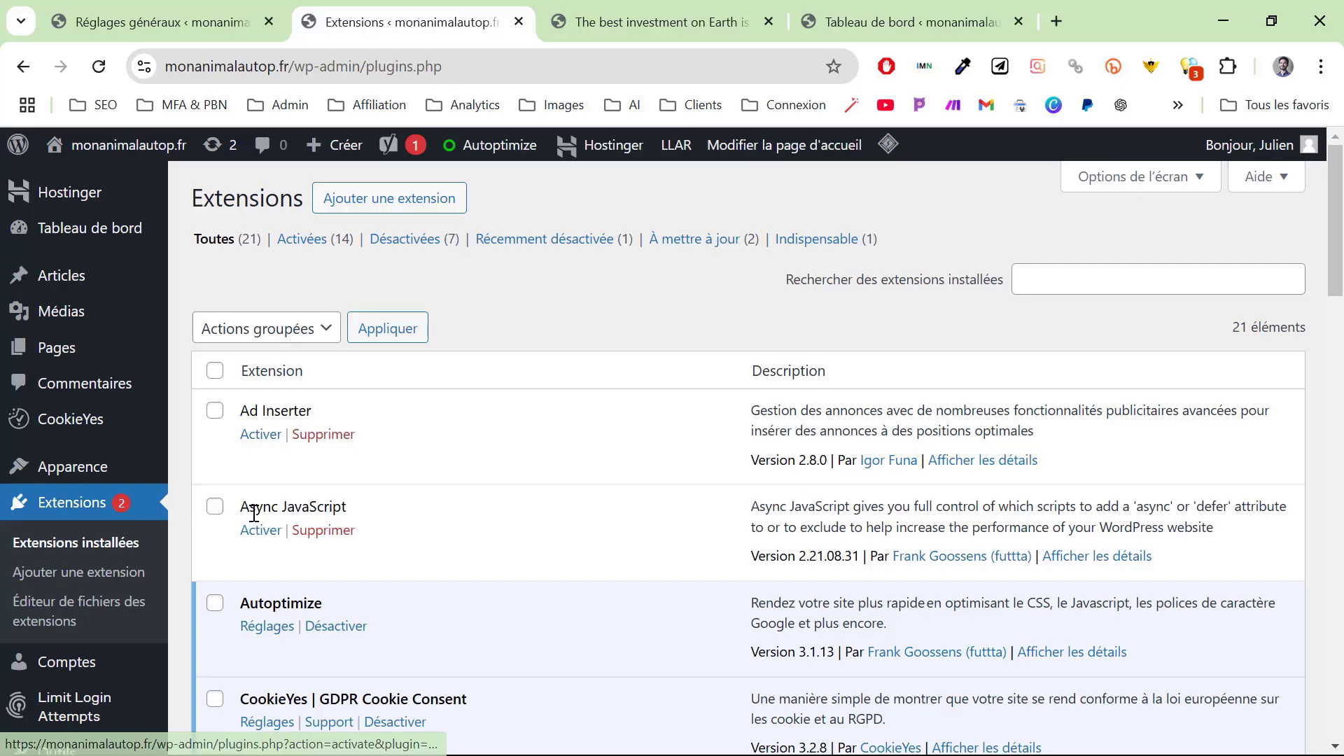
{"action": "left_click", "coordinate": [260, 531]}
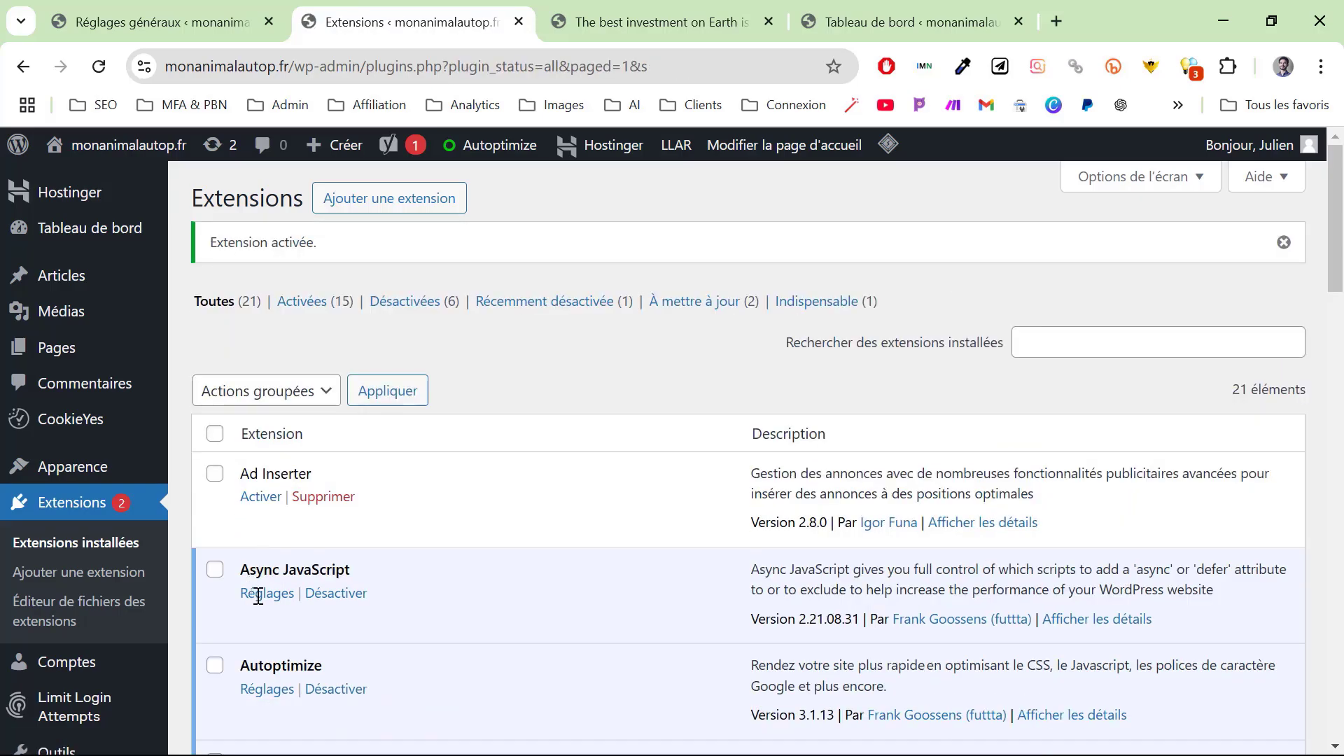
{"action": "left_click", "coordinate": [260, 592]}
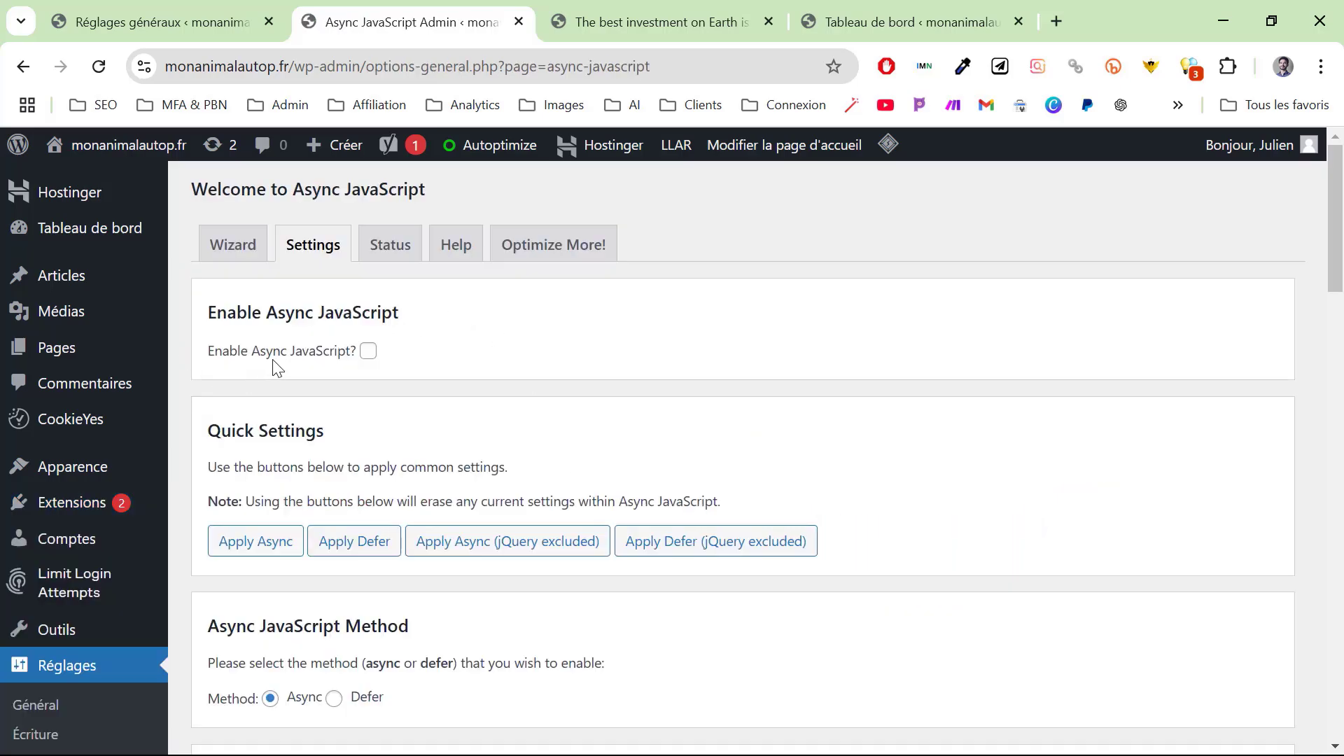
Enable Async JavaScript and set its JavaScript method to Defer.
{"action": "left_click", "coordinate": [368, 351]}
{"action": "scroll", "coordinate": [339, 543], "scroll_direction": "down", "scroll_amount": 3}
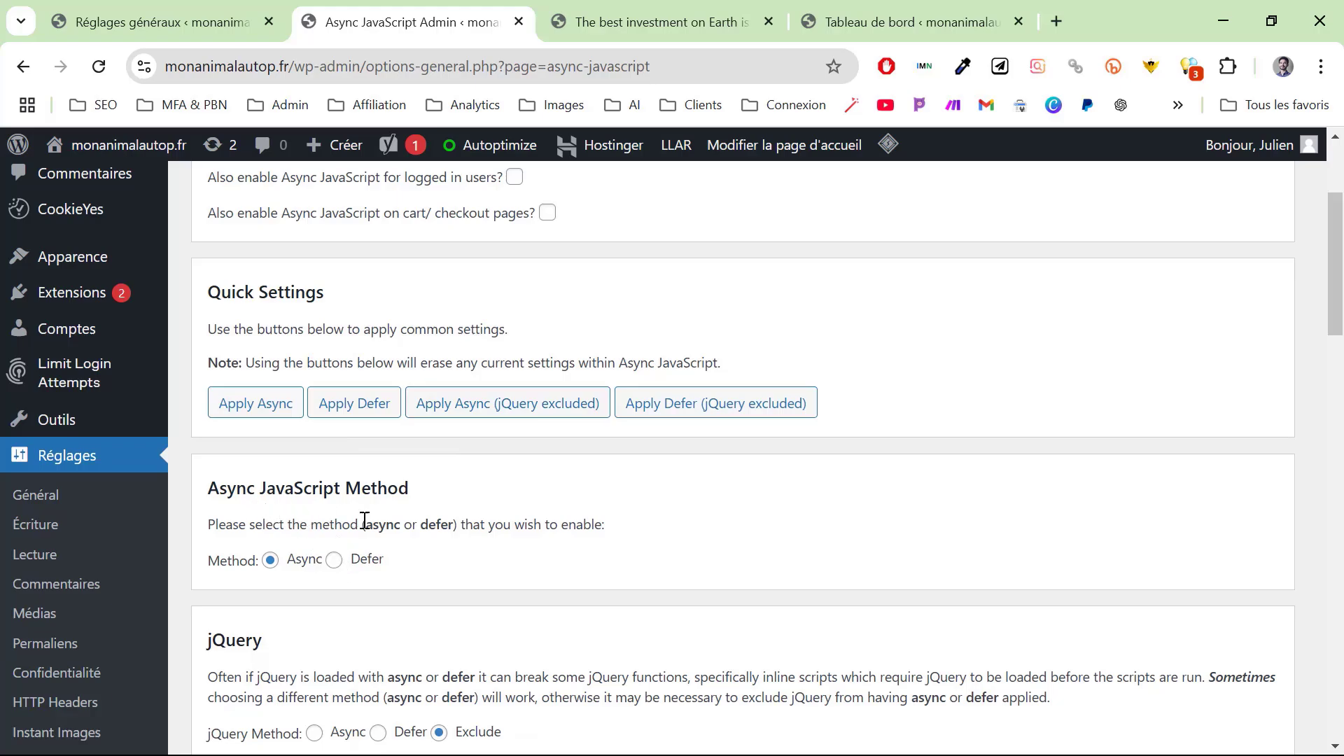
{"action": "left_click", "coordinate": [334, 559]}
{"action": "scroll", "coordinate": [545, 438], "scroll_direction": "down", "scroll_amount": 3}
Enable Autoptimize support in Async JavaScript, set the Autoptimize JavaScript method to Defer, and save the settings.
{"action": "scroll", "coordinate": [545, 437], "scroll_direction": "down", "scroll_amount": 15}
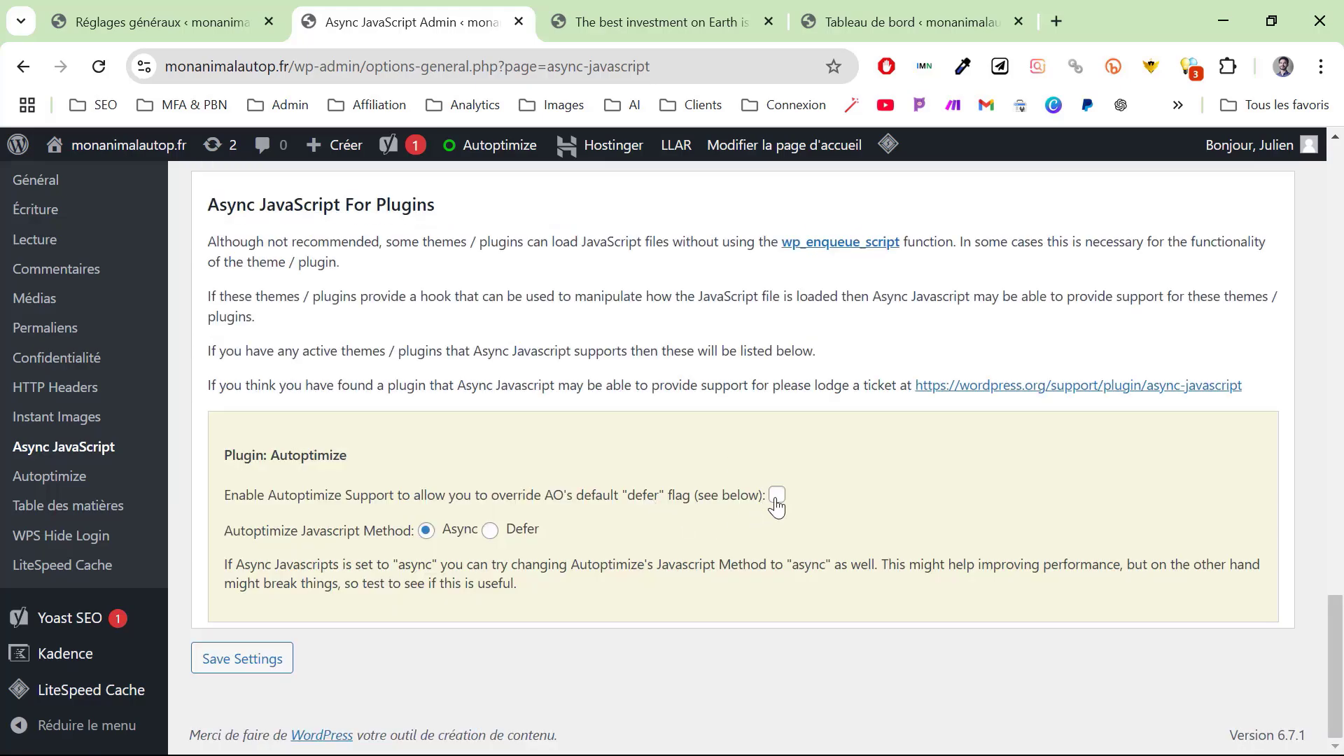
{"action": "left_click", "coordinate": [777, 495]}
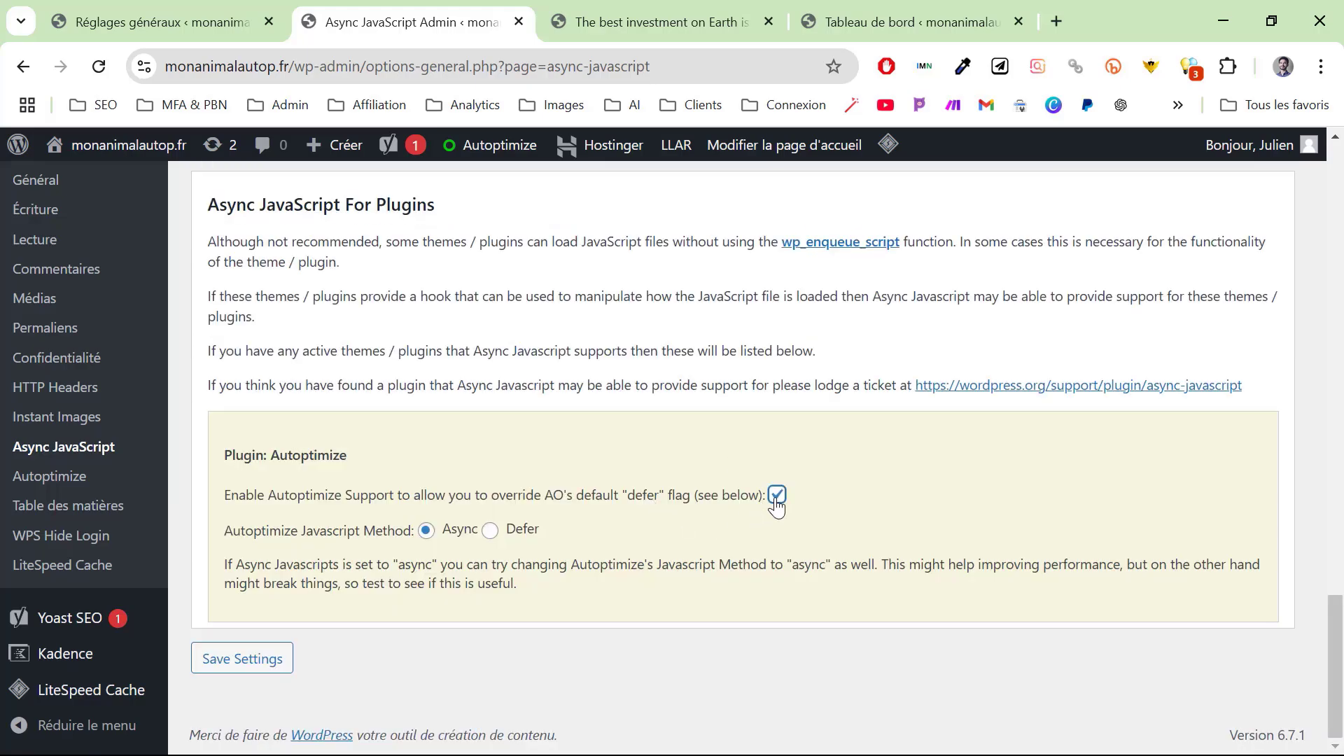
{"action": "left_click", "coordinate": [490, 531]}
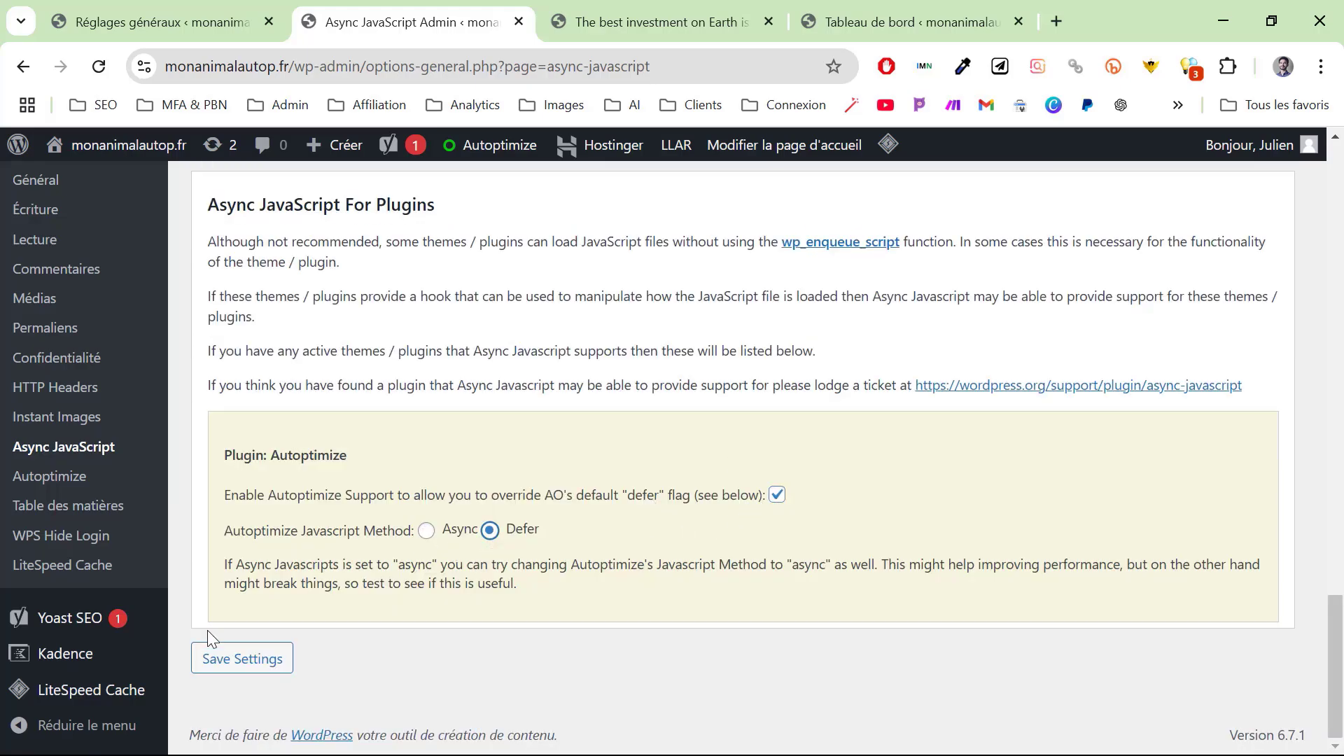
{"action": "left_click", "coordinate": [238, 662]}
Return to the installed extensions and activate Head, Footer and Post Injections.
{"action": "scroll", "coordinate": [133, 595], "scroll_direction": "up", "scroll_amount": 8}
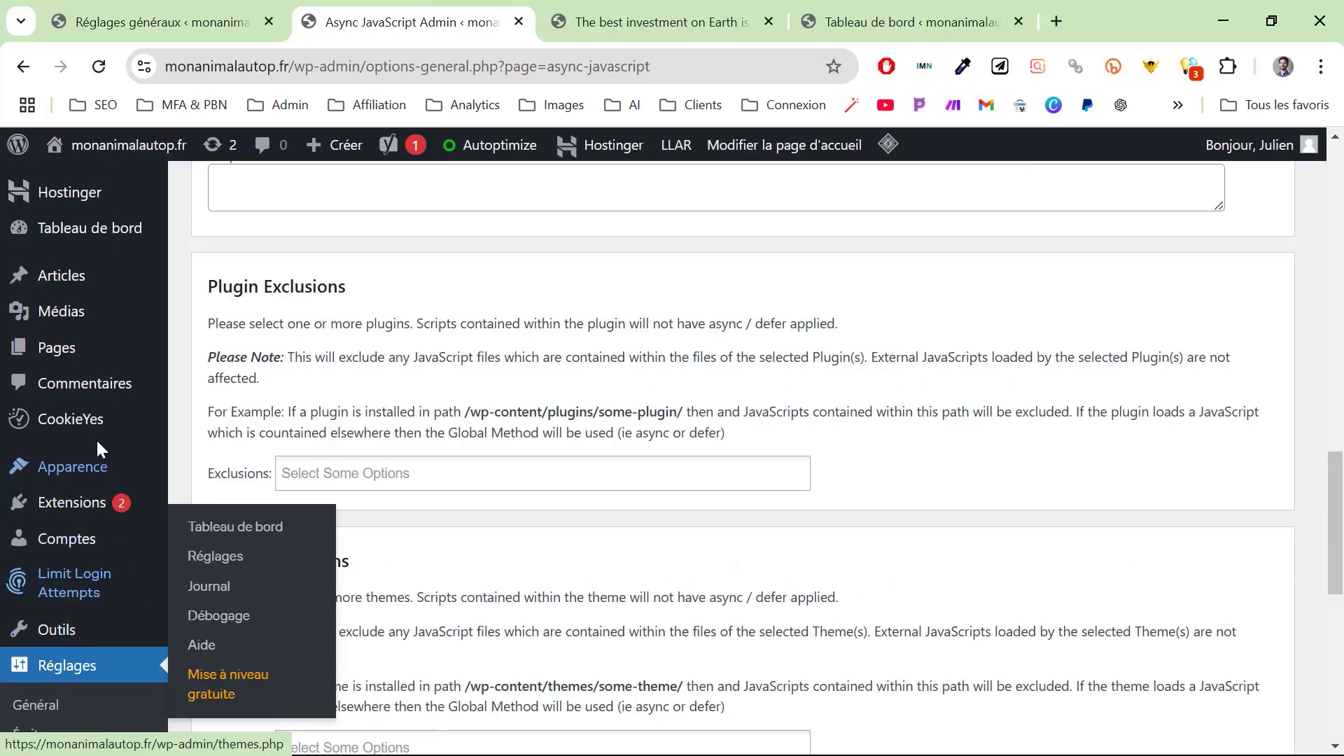
{"action": "left_click", "coordinate": [70, 502]}
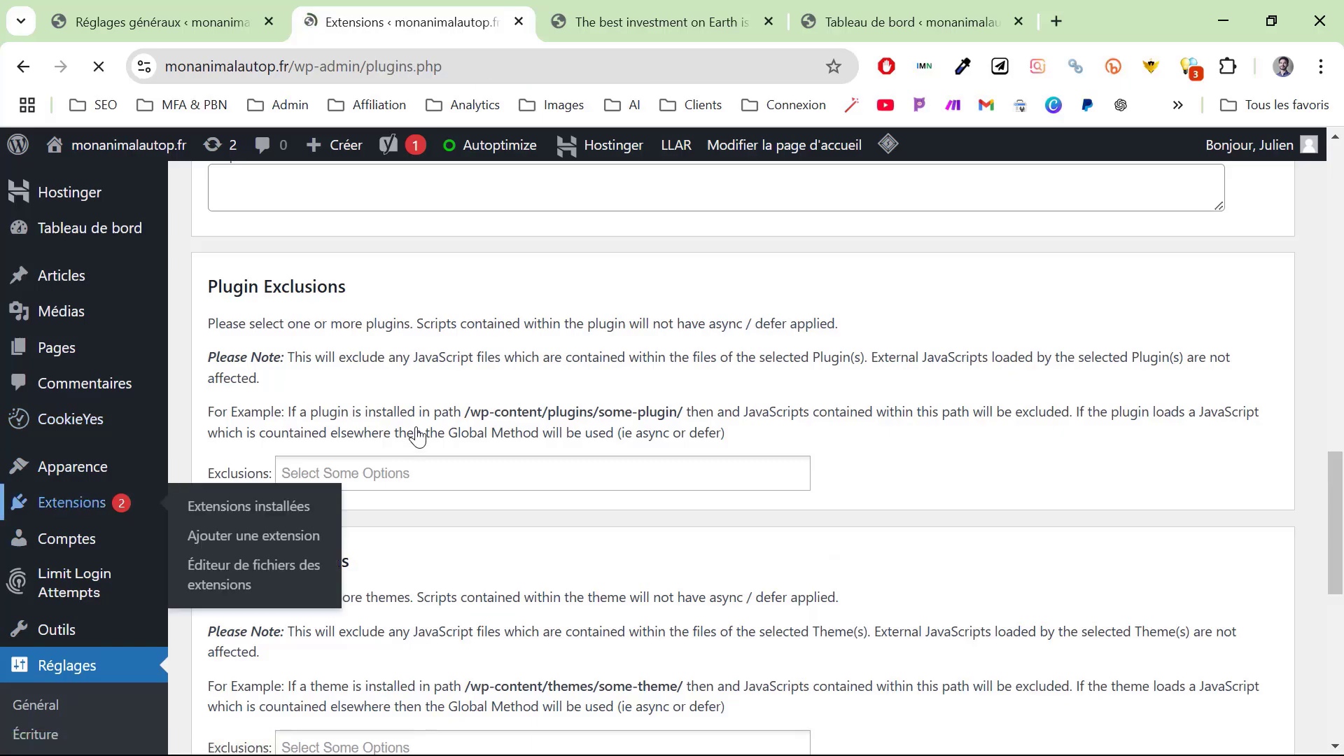
{"action": "scroll", "coordinate": [291, 480], "scroll_direction": "down", "scroll_amount": 6}
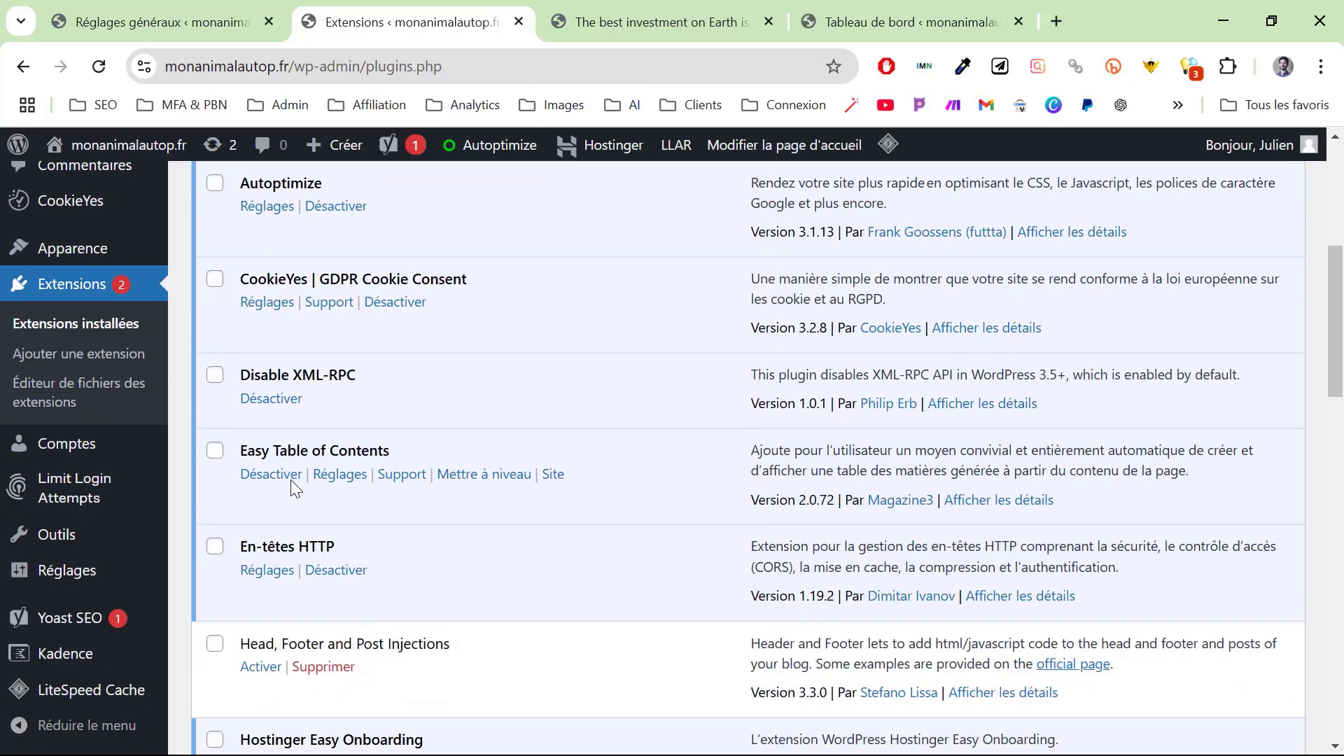
{"action": "scroll", "coordinate": [291, 480], "scroll_direction": "down", "scroll_amount": 2}
{"action": "left_click", "coordinate": [260, 558]}
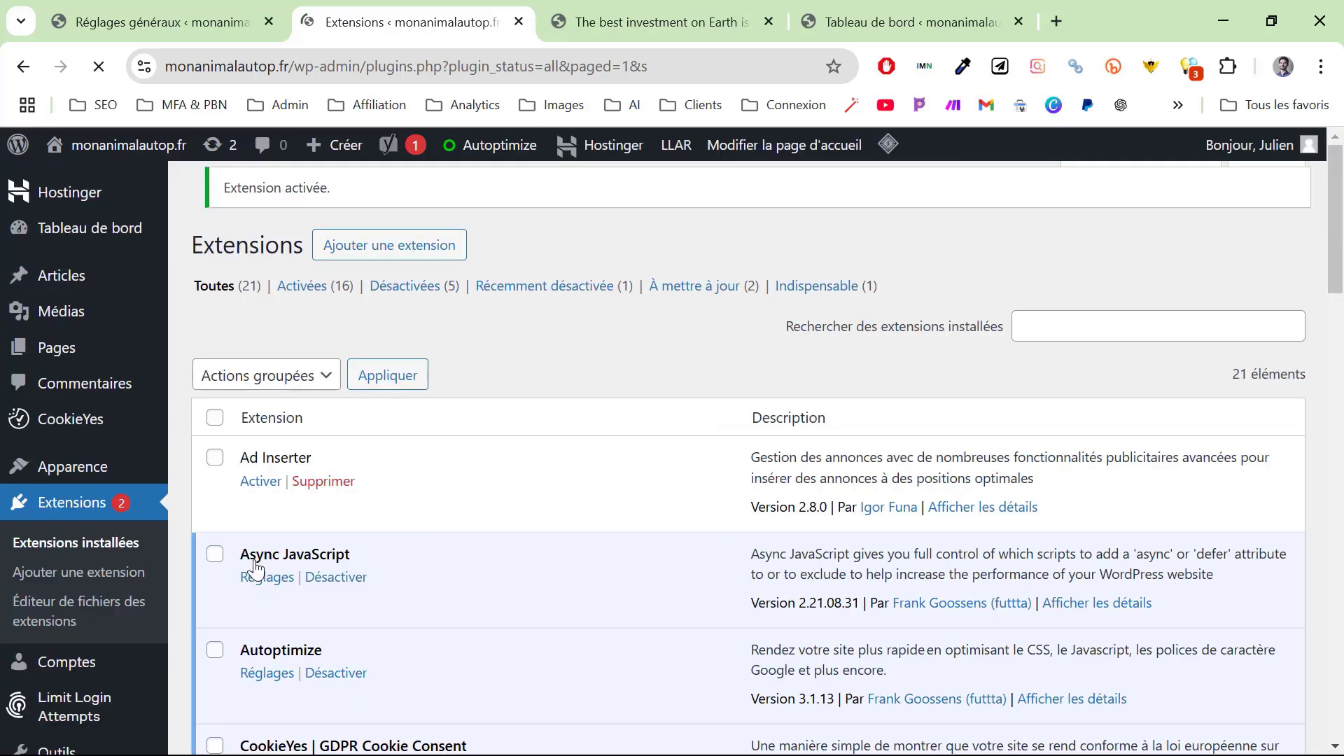
Open the Head and Footer settings and go to the head section code field that applies to every page.
{"action": "scroll", "coordinate": [259, 581], "scroll_direction": "down", "scroll_amount": 4}
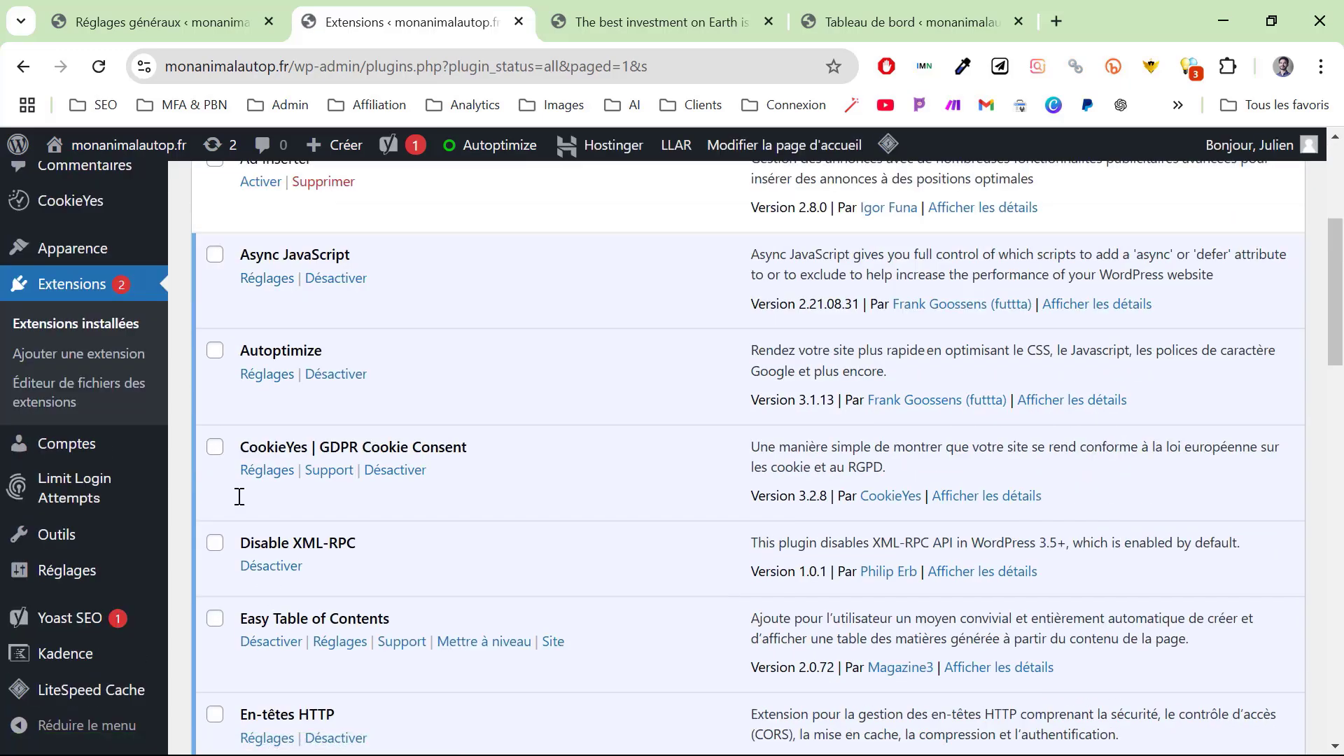
{"action": "scroll", "coordinate": [235, 493], "scroll_direction": "down", "scroll_amount": 2}
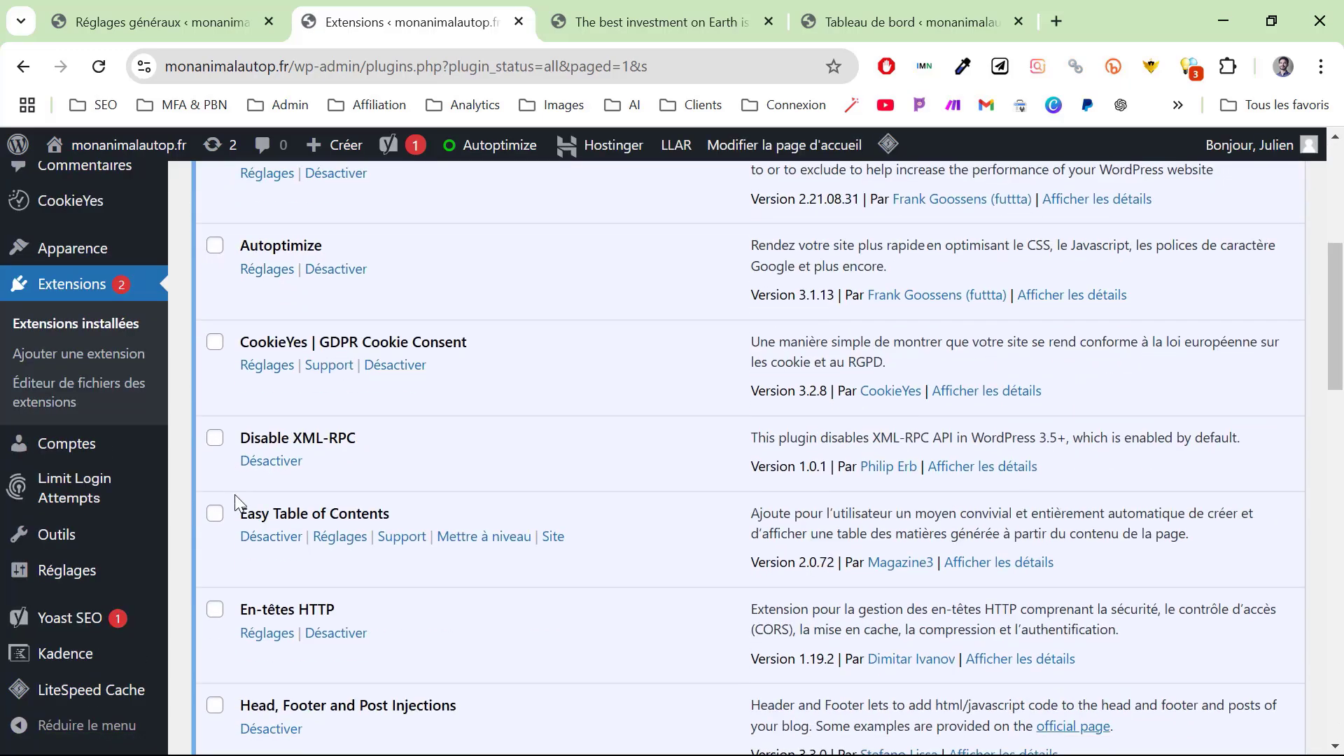
{"action": "scroll", "coordinate": [238, 494], "scroll_direction": "down", "scroll_amount": 2}
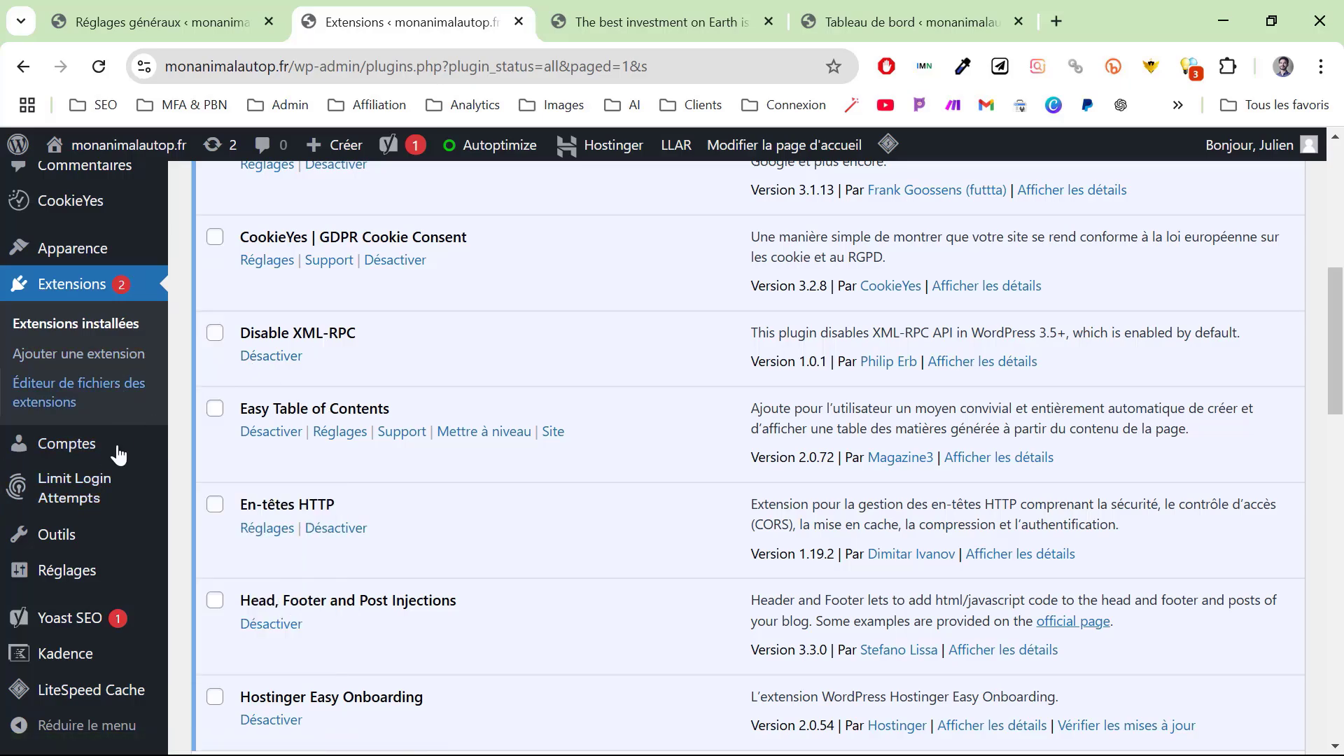
{"action": "mouse_move", "coordinate": [59, 574]}
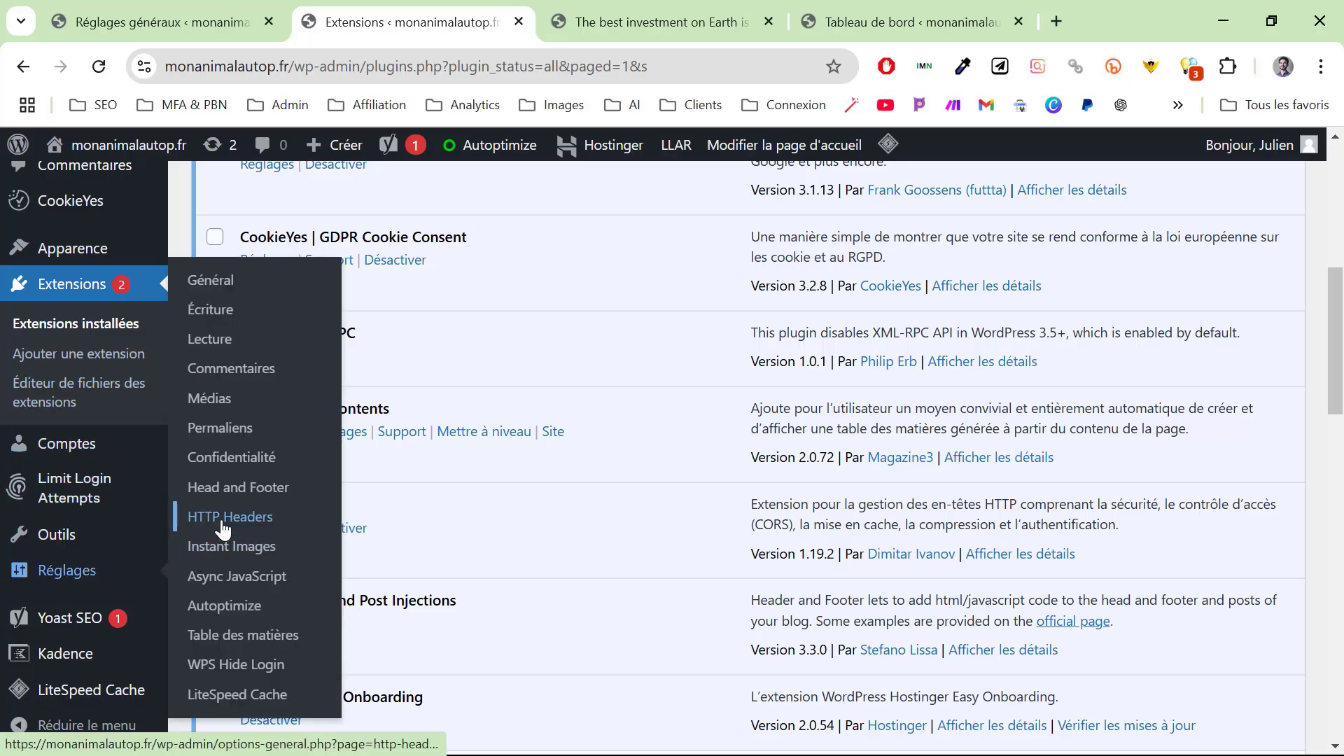
{"action": "left_click", "coordinate": [236, 488]}
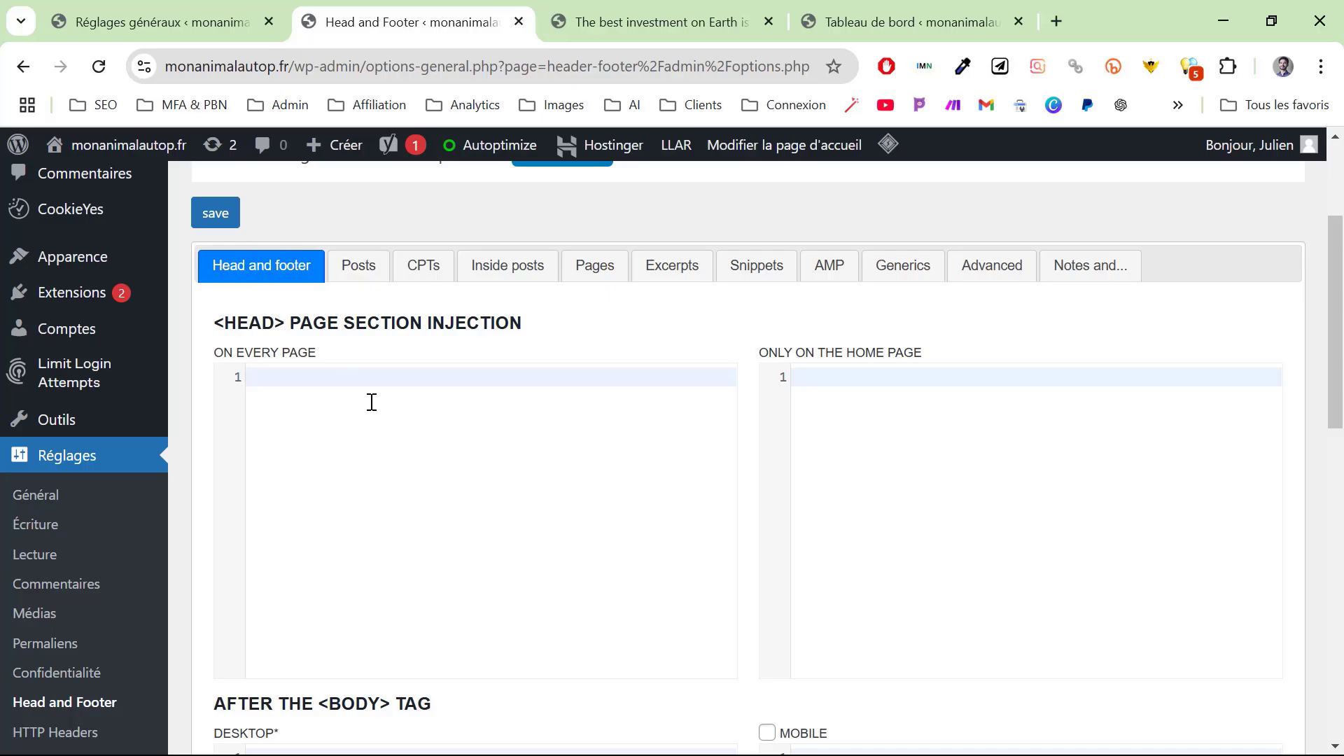
{"action": "left_click", "coordinate": [364, 459]}
Return to the installed extensions and activate Image optimization service by Optimole.
{"action": "left_click", "coordinate": [72, 292]}
{"action": "scroll", "coordinate": [429, 428], "scroll_direction": "down", "scroll_amount": 8}
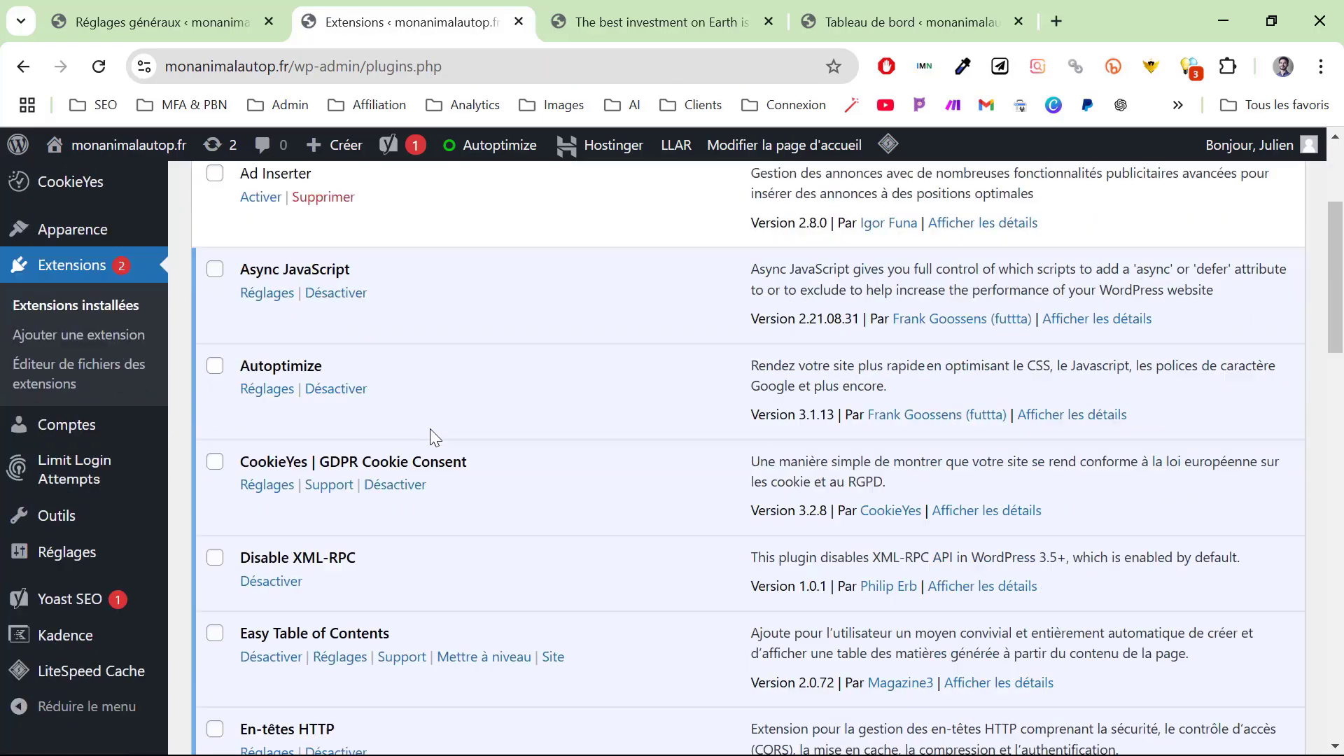
{"action": "scroll", "coordinate": [426, 433], "scroll_direction": "down", "scroll_amount": 3}
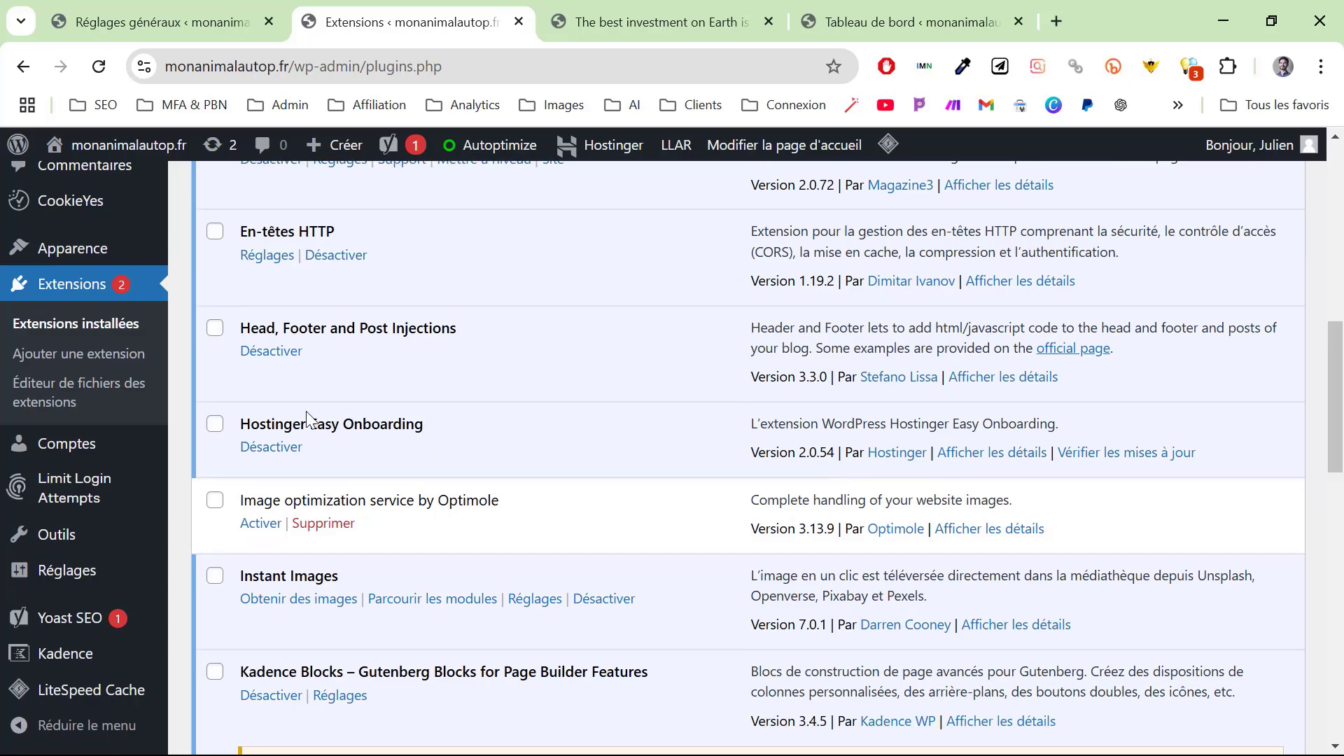
{"action": "left_click", "coordinate": [255, 525]}
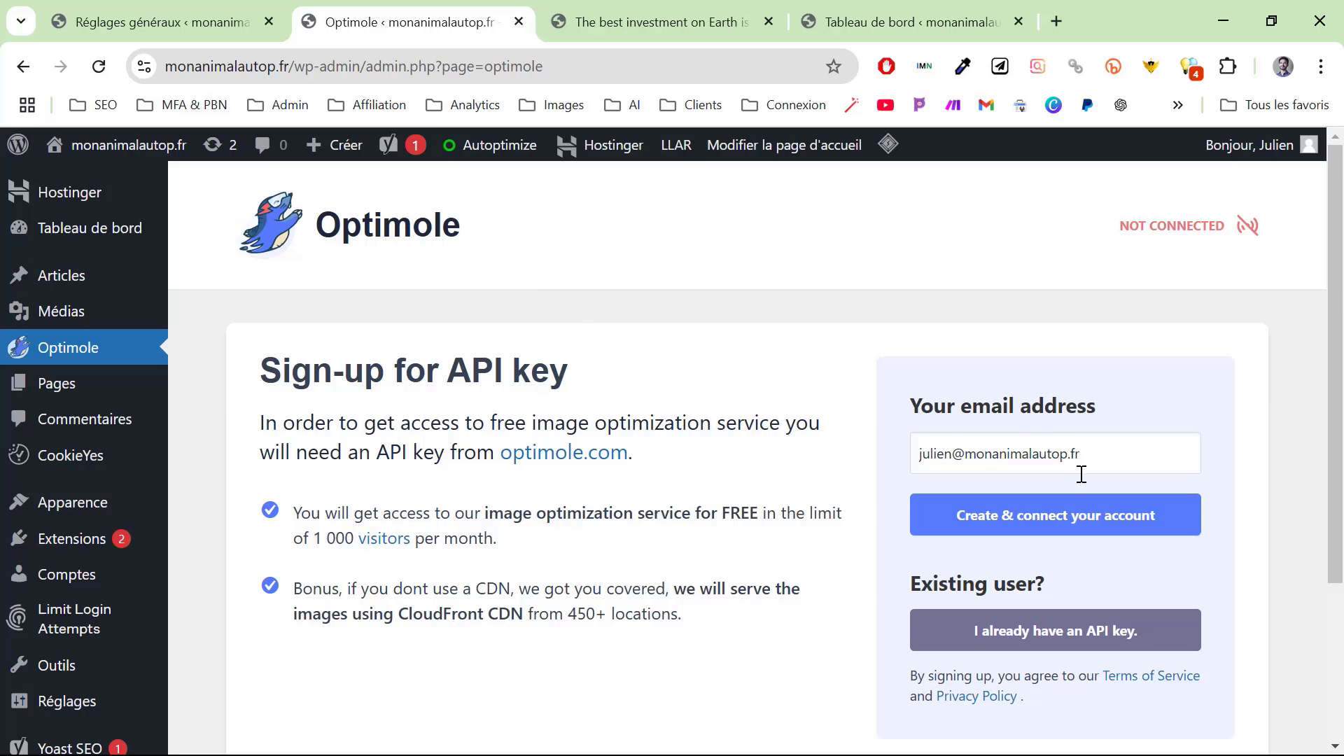
Create and connect an Optimole account with the prefilled email address, and review the last optimized images on its dashboard.
{"action": "left_click", "coordinate": [968, 526]}
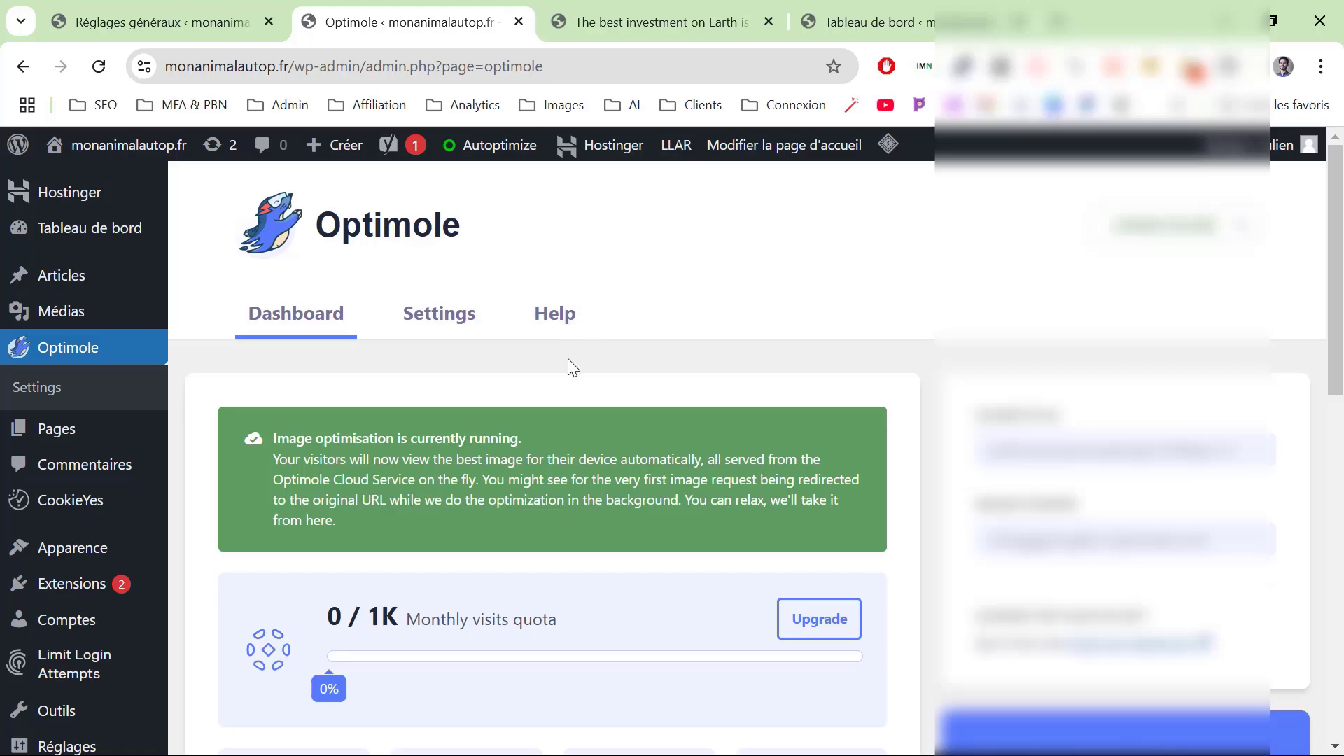
{"action": "scroll", "coordinate": [571, 360], "scroll_direction": "down", "scroll_amount": 6}
{"action": "scroll", "coordinate": [571, 360], "scroll_direction": "down", "scroll_amount": 5}
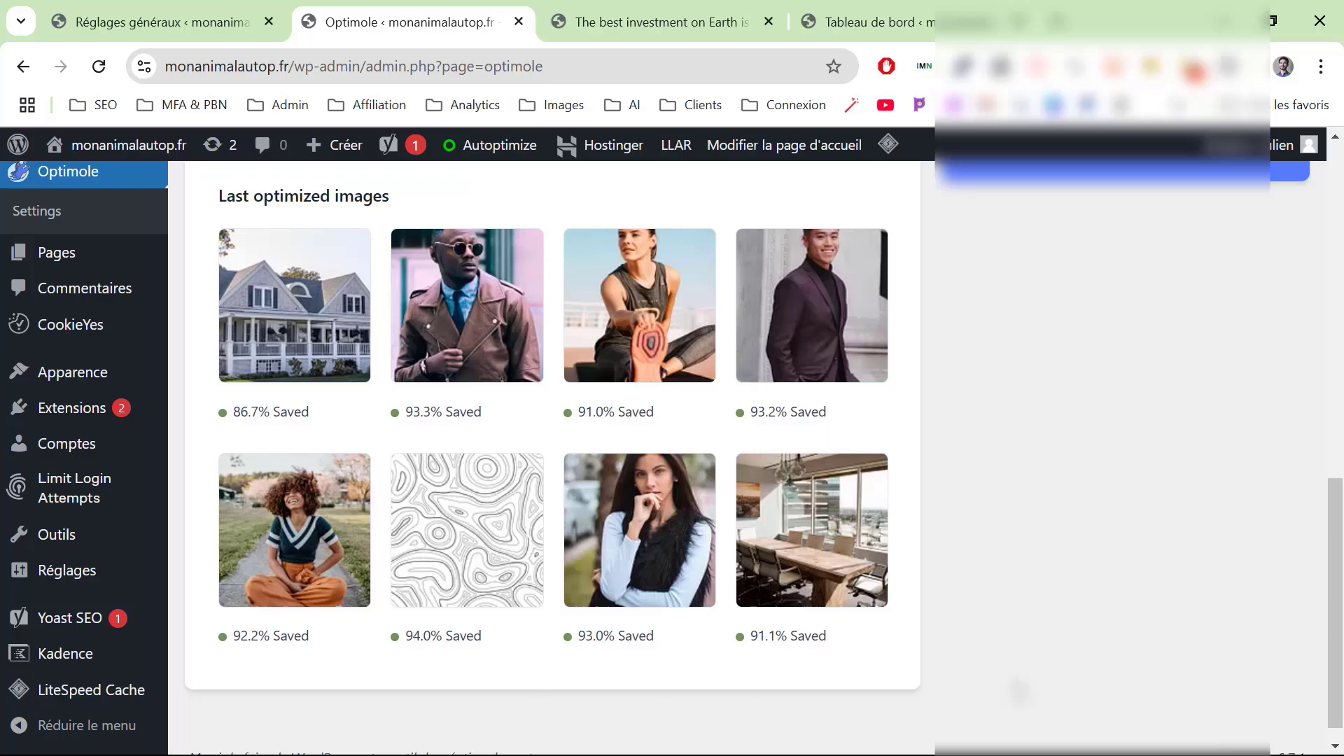
{"action": "scroll", "coordinate": [1001, 531], "scroll_direction": "up", "scroll_amount": 10}
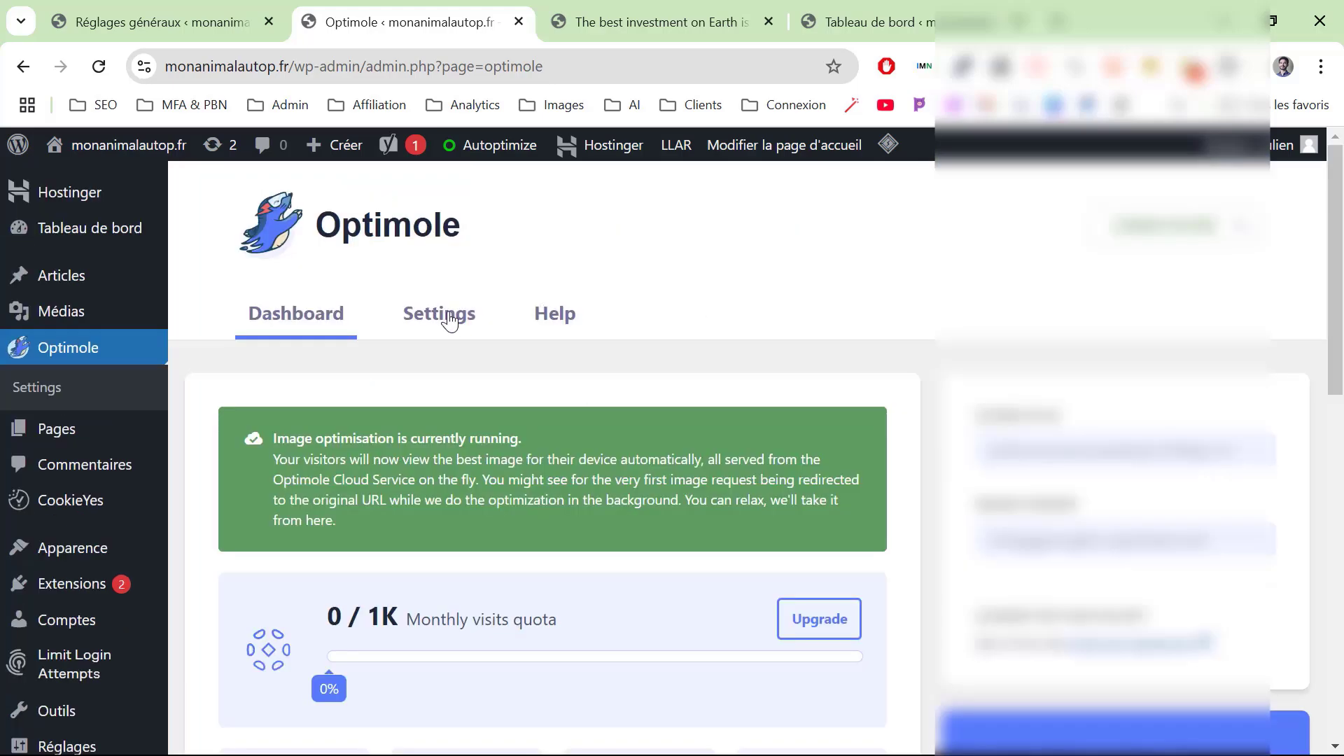
Enable AVIF Image Support in Optimole's advanced compression settings and save the changes.
{"action": "left_click", "coordinate": [451, 324]}
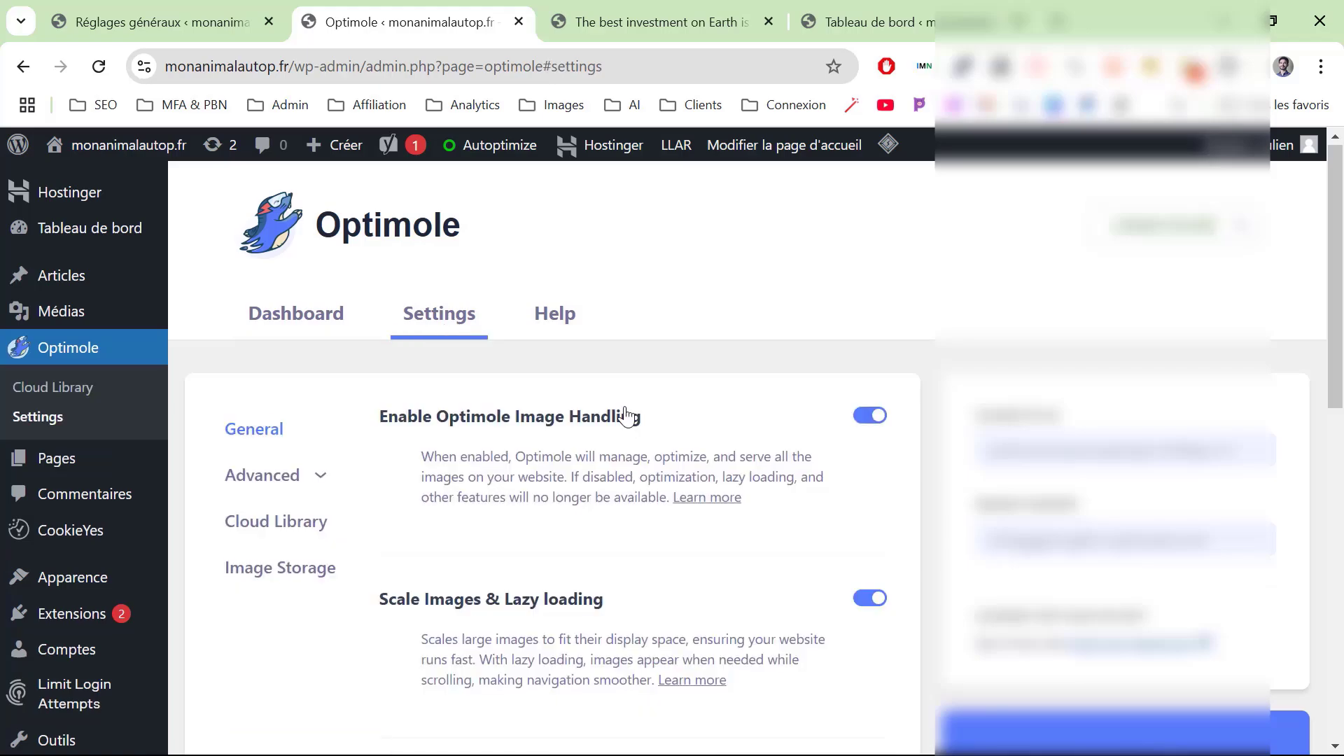
{"action": "scroll", "coordinate": [625, 414], "scroll_direction": "down", "scroll_amount": 2}
{"action": "scroll", "coordinate": [627, 413], "scroll_direction": "up", "scroll_amount": 2}
{"action": "scroll", "coordinate": [786, 499], "scroll_direction": "down", "scroll_amount": 8}
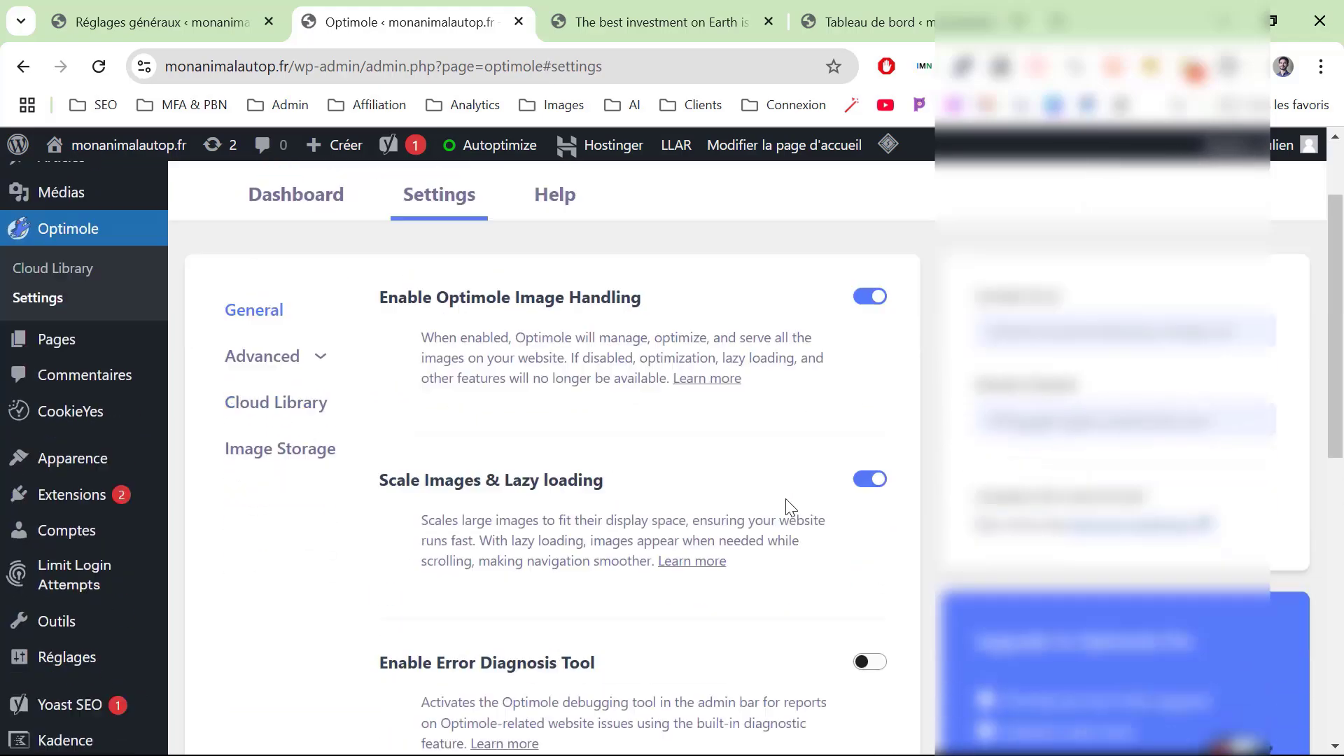
{"action": "scroll", "coordinate": [786, 499], "scroll_direction": "down", "scroll_amount": 1}
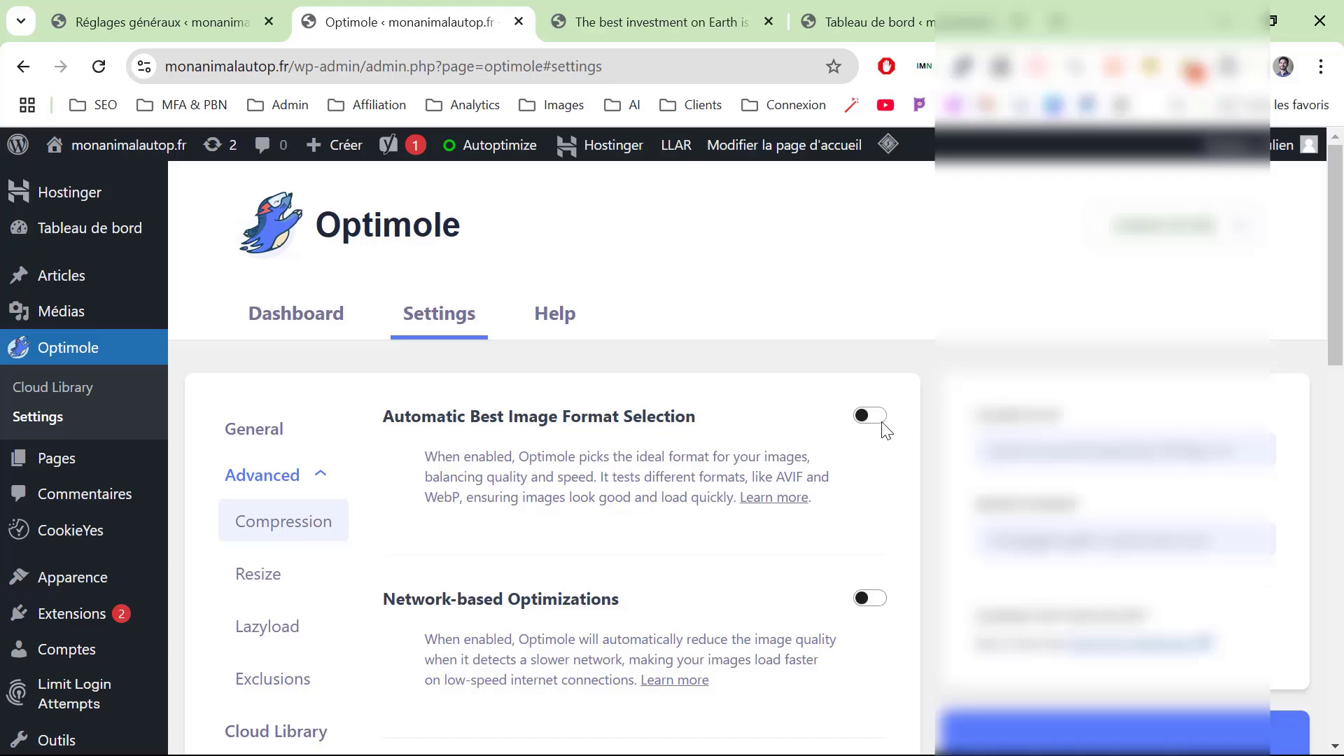
{"action": "scroll", "coordinate": [618, 465], "scroll_direction": "down", "scroll_amount": 5}
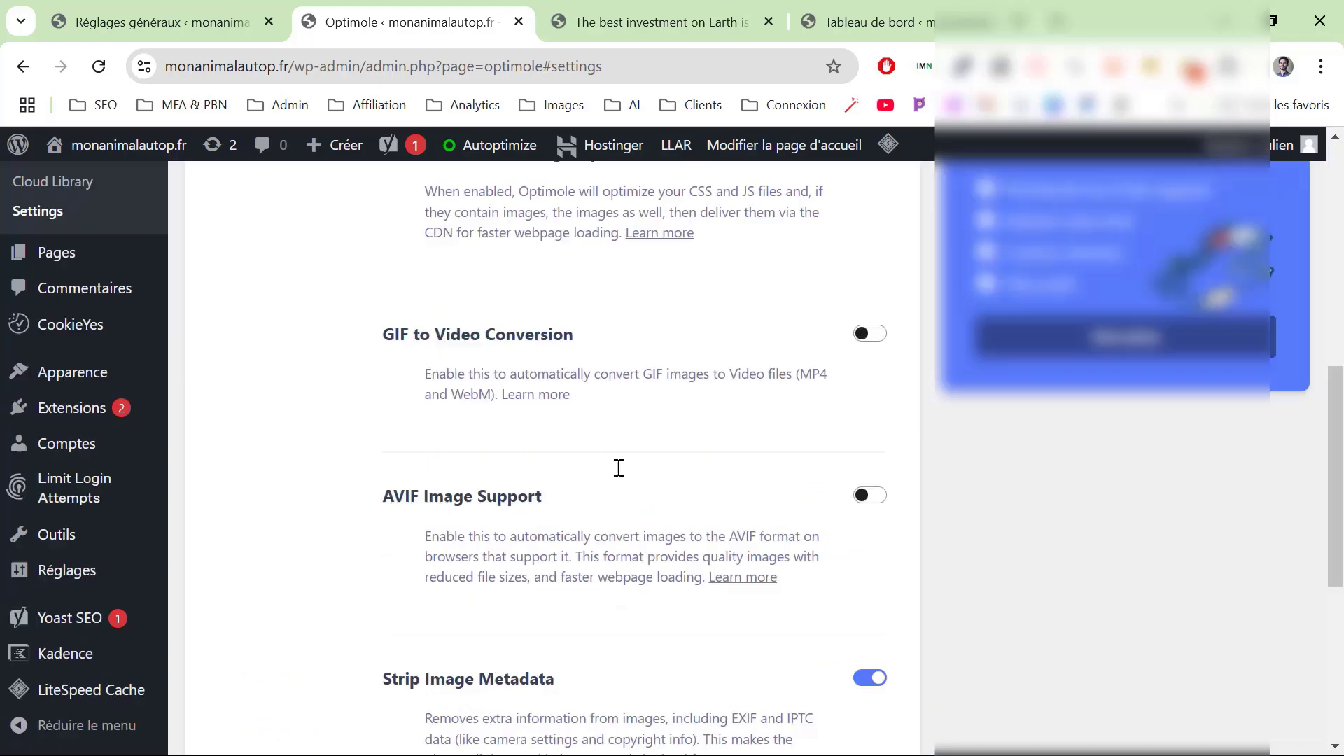
{"action": "left_click", "coordinate": [869, 496]}
{"action": "scroll", "coordinate": [700, 525], "scroll_direction": "down", "scroll_amount": 5}
{"action": "left_click", "coordinate": [475, 623]}
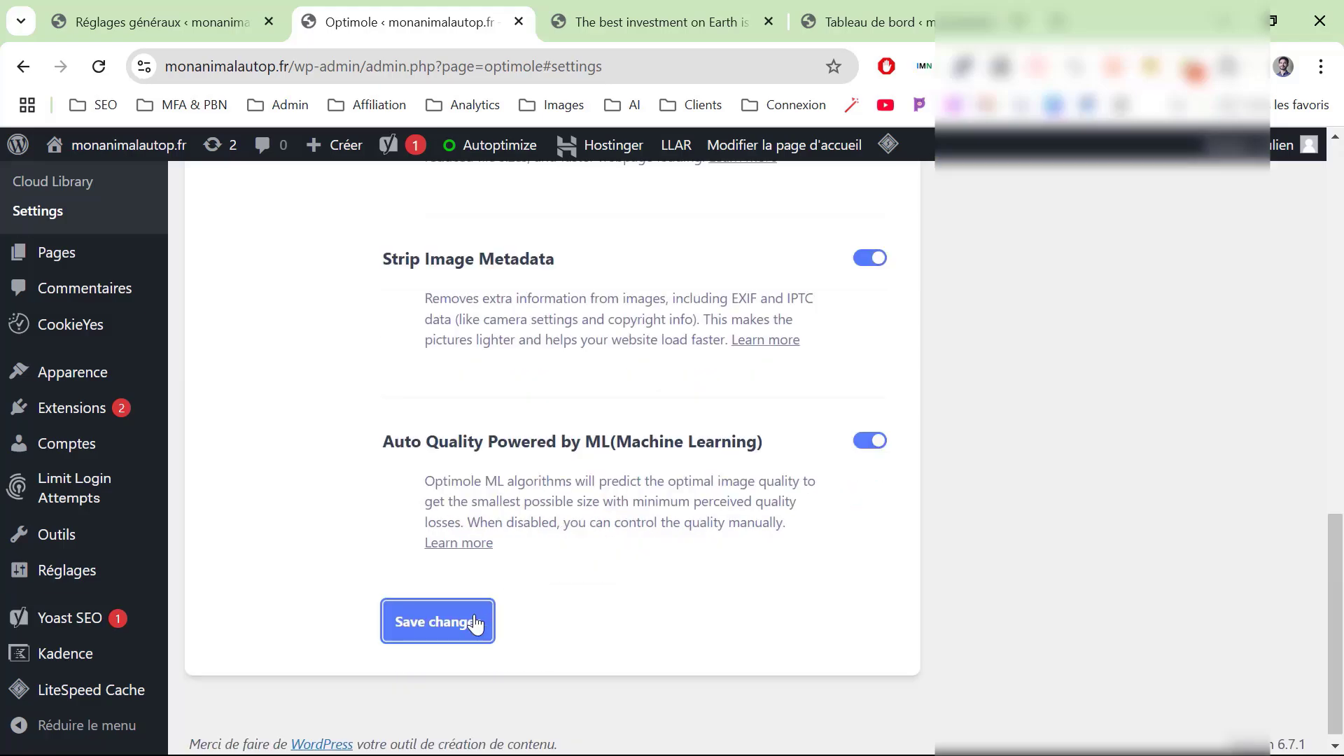
{"action": "scroll", "coordinate": [700, 616], "scroll_direction": "down", "scroll_amount": 1}
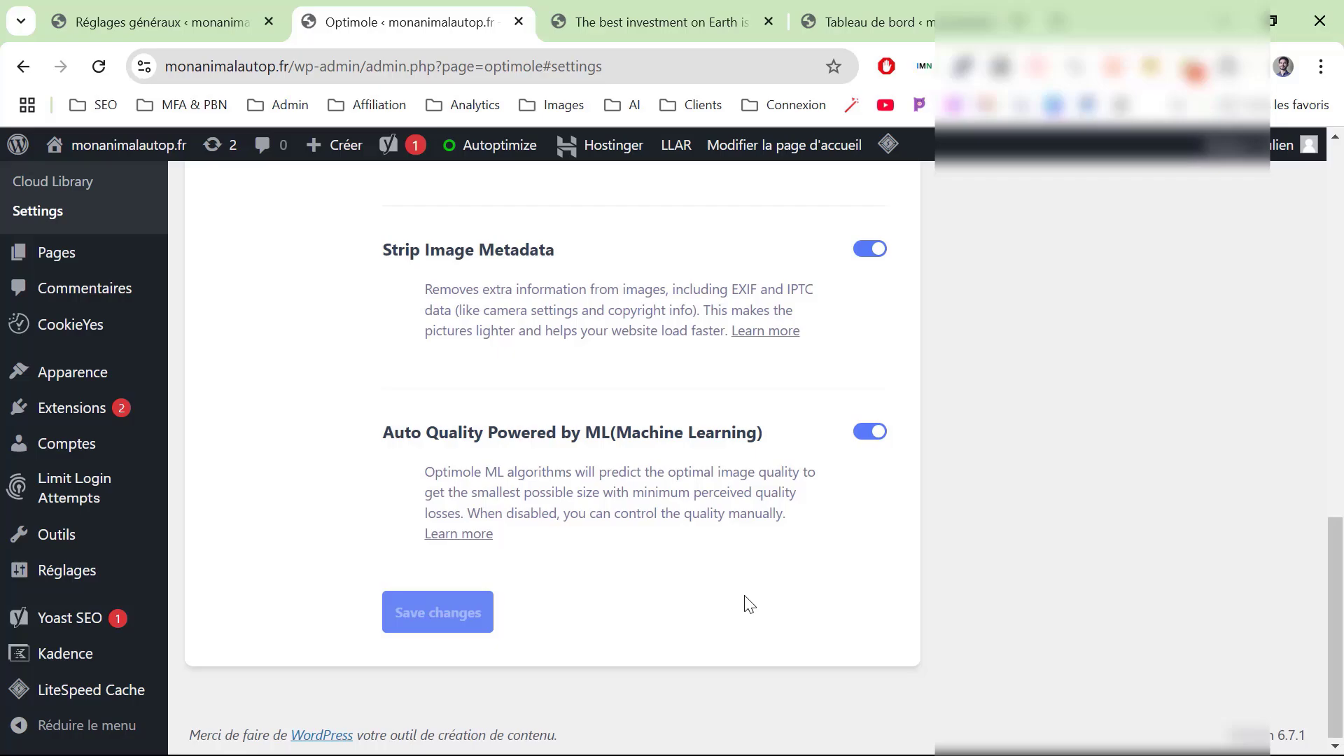
Return to the installed extensions, activate Lazy Load for Videos, and locate its entry in the list.
{"action": "left_click", "coordinate": [49, 413]}
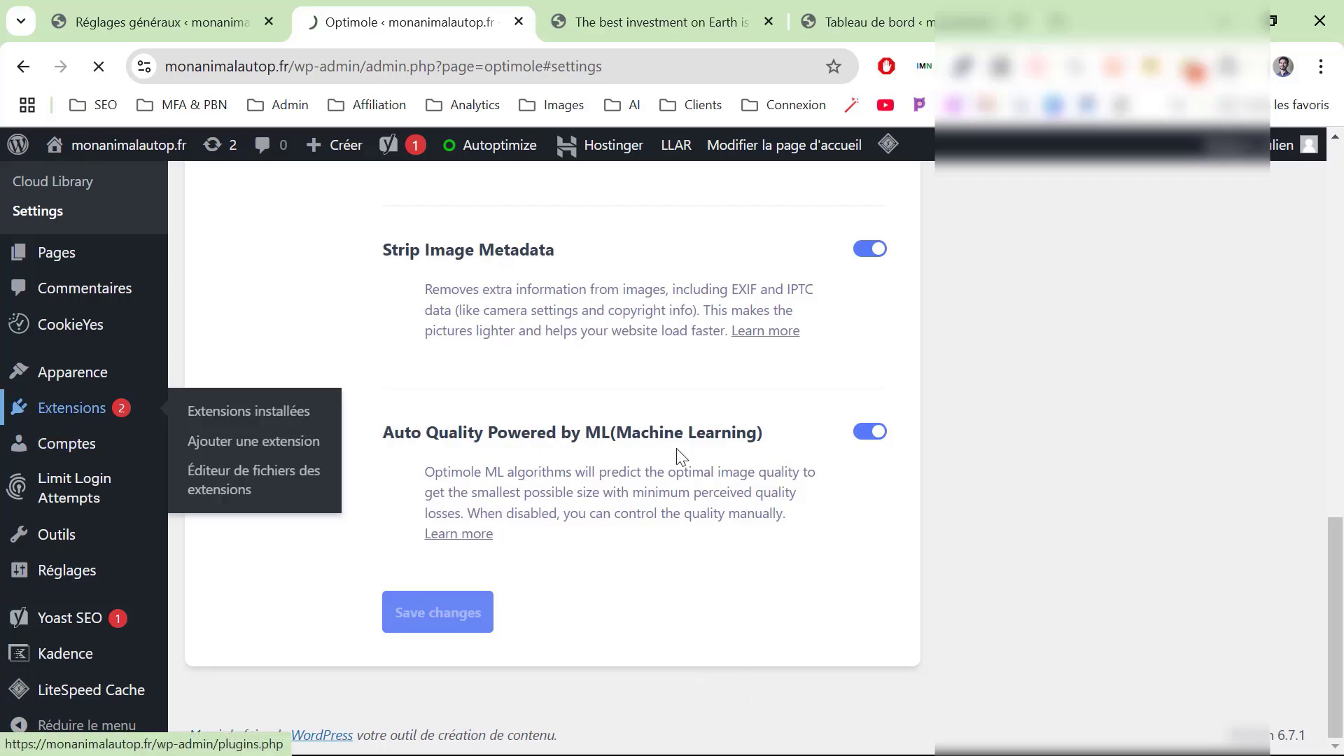
{"action": "scroll", "coordinate": [348, 607], "scroll_direction": "down", "scroll_amount": 8}
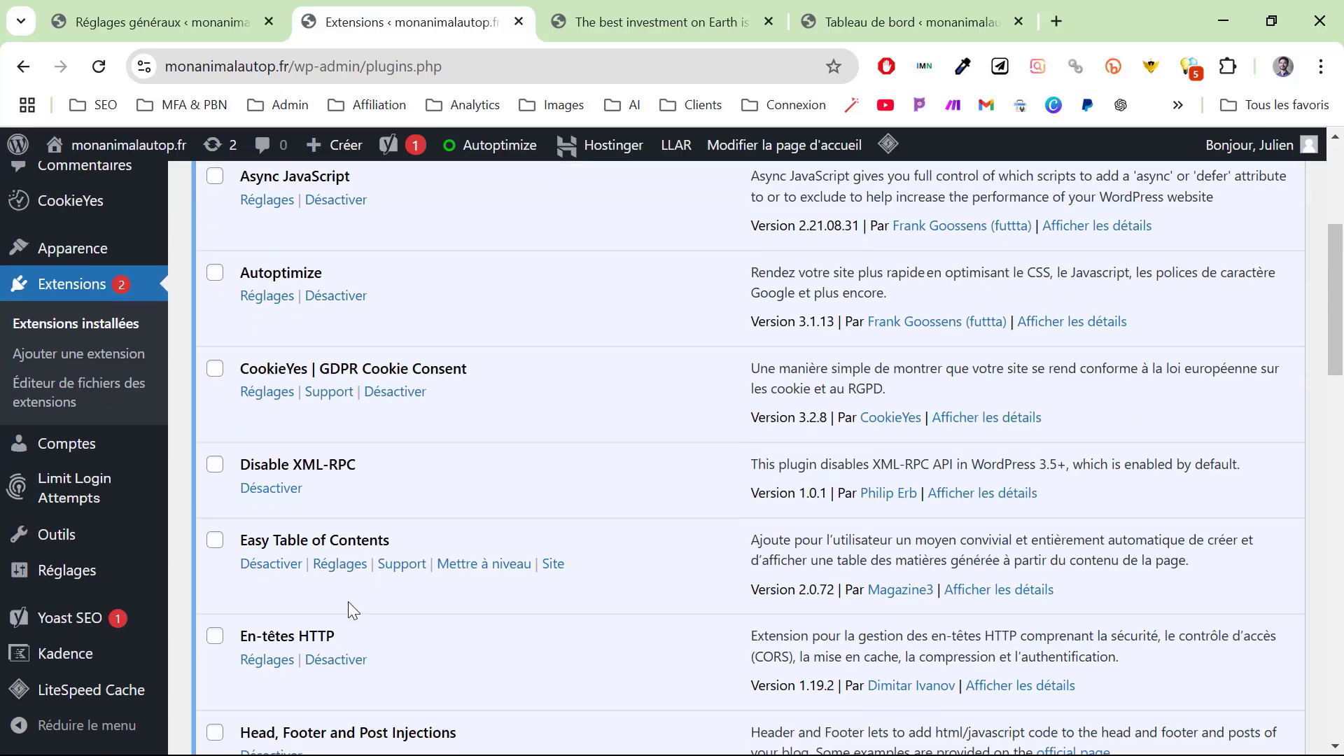
{"action": "scroll", "coordinate": [350, 609], "scroll_direction": "down", "scroll_amount": 5}
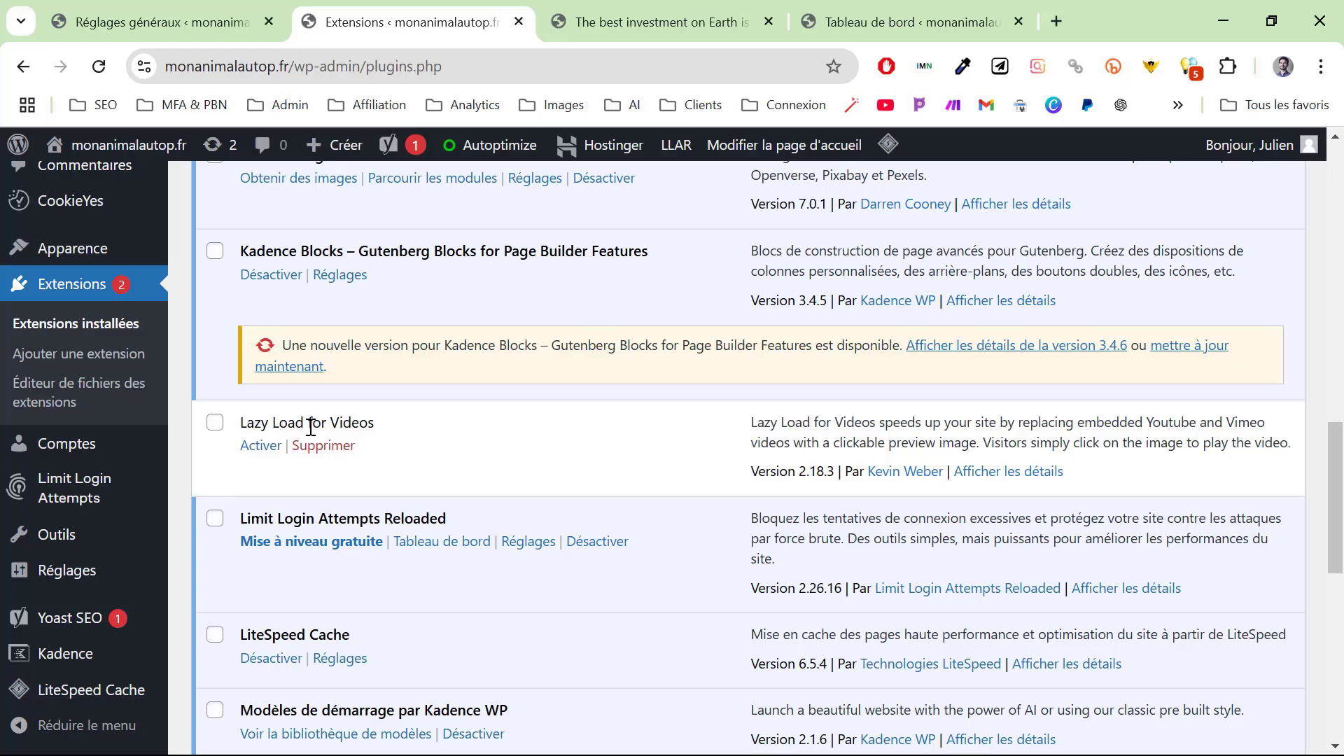
{"action": "left_click", "coordinate": [261, 446]}
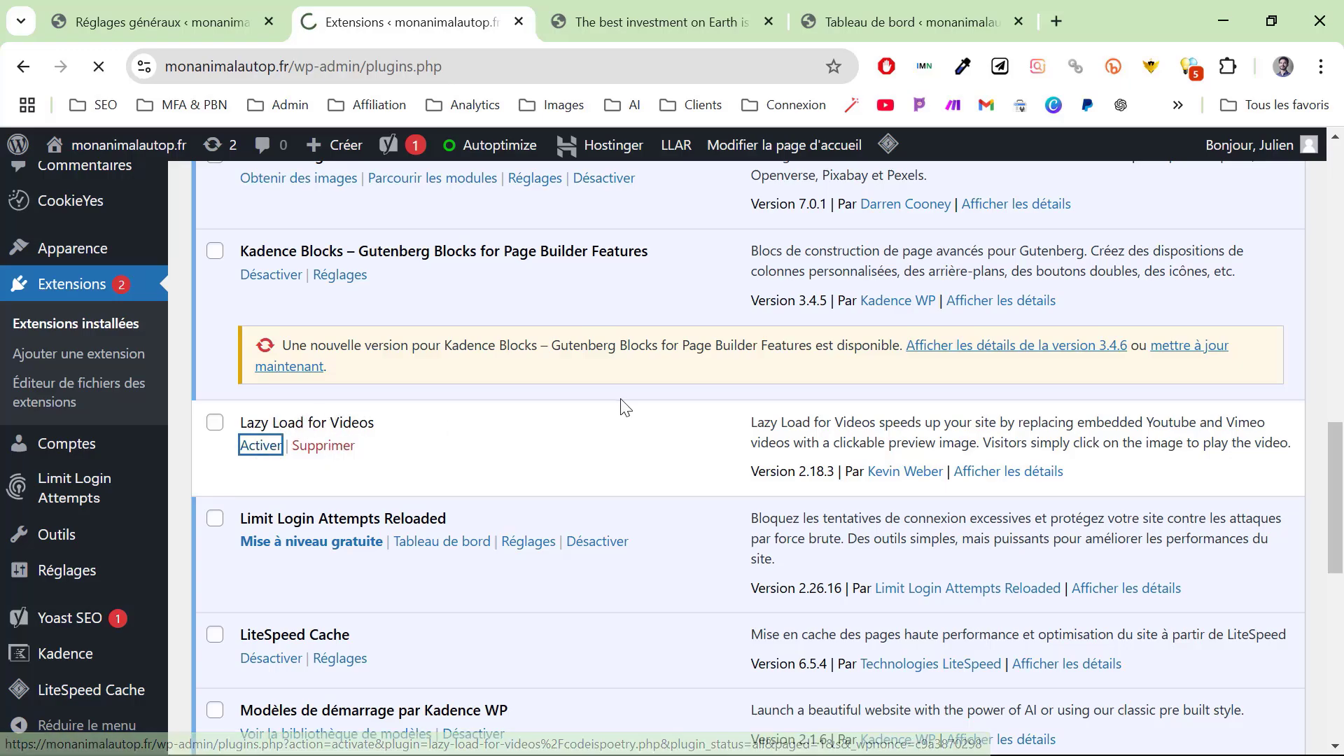
{"action": "scroll", "coordinate": [369, 460], "scroll_direction": "down", "scroll_amount": 10}
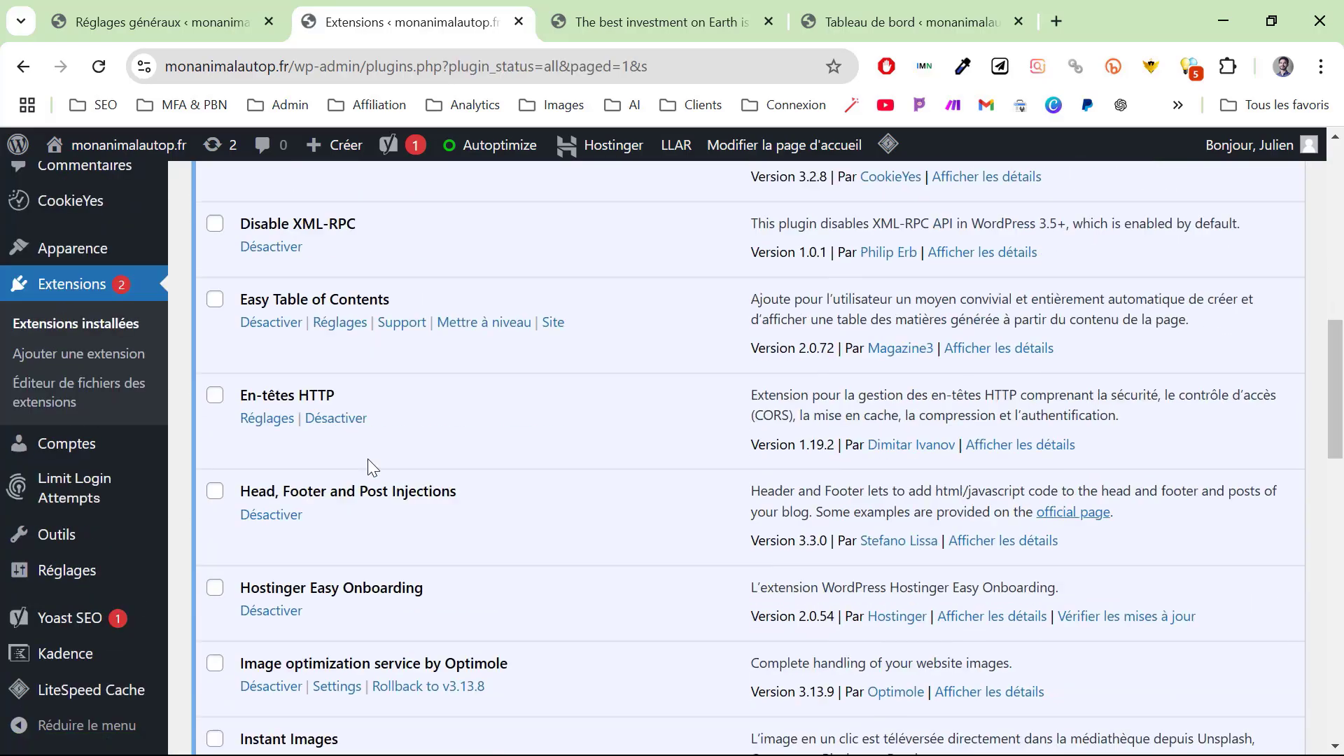
{"action": "scroll", "coordinate": [368, 459], "scroll_direction": "down", "scroll_amount": 5}
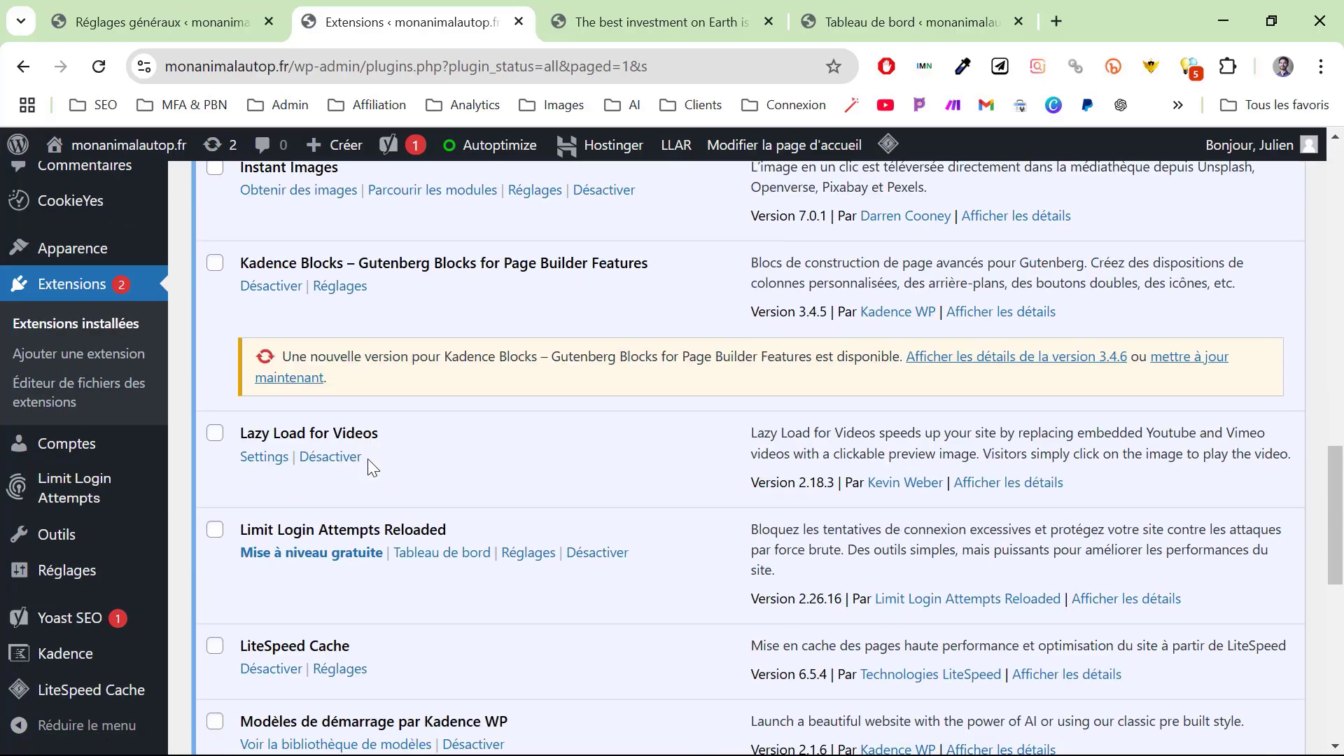
In the Lazy Load for Videos settings, choose Red Youtube button image as play button and Max resolution thumbnail quality, and save.
{"action": "left_click", "coordinate": [253, 465]}
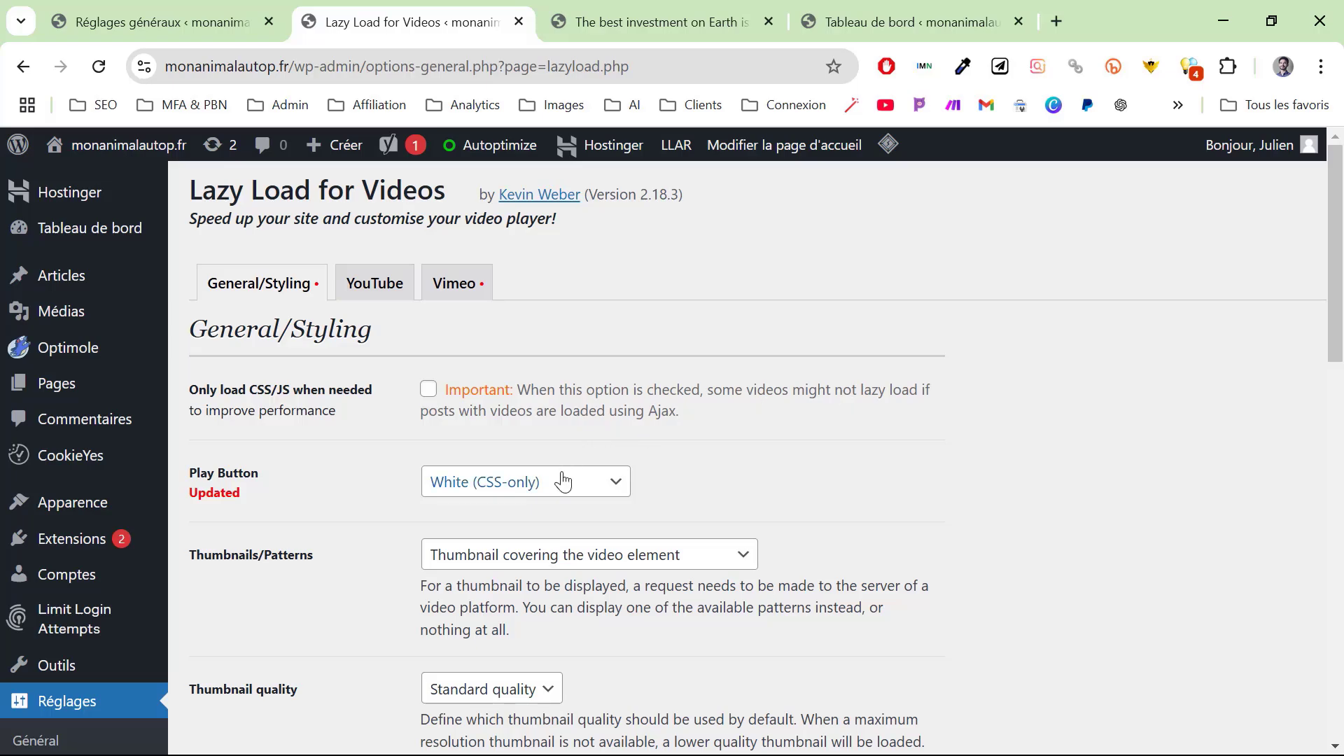
{"action": "left_click", "coordinate": [562, 482]}
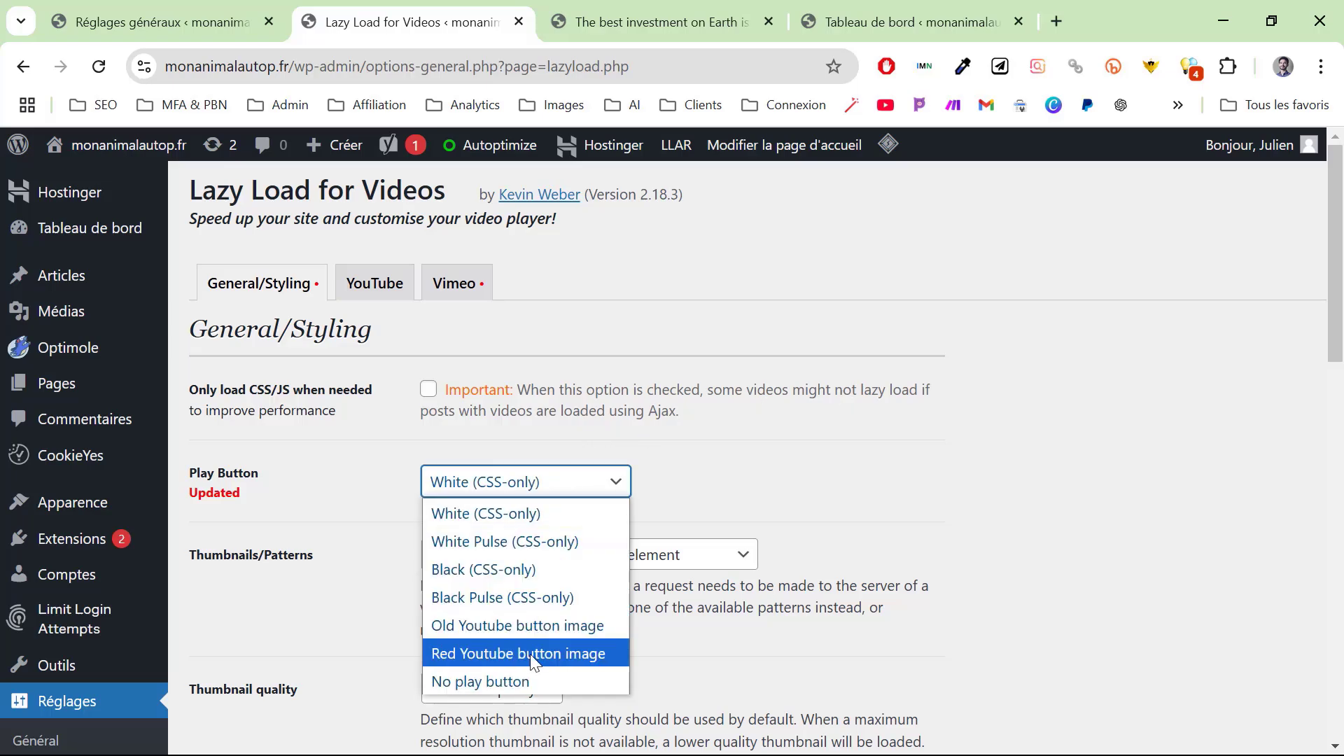
{"action": "left_click", "coordinate": [534, 663]}
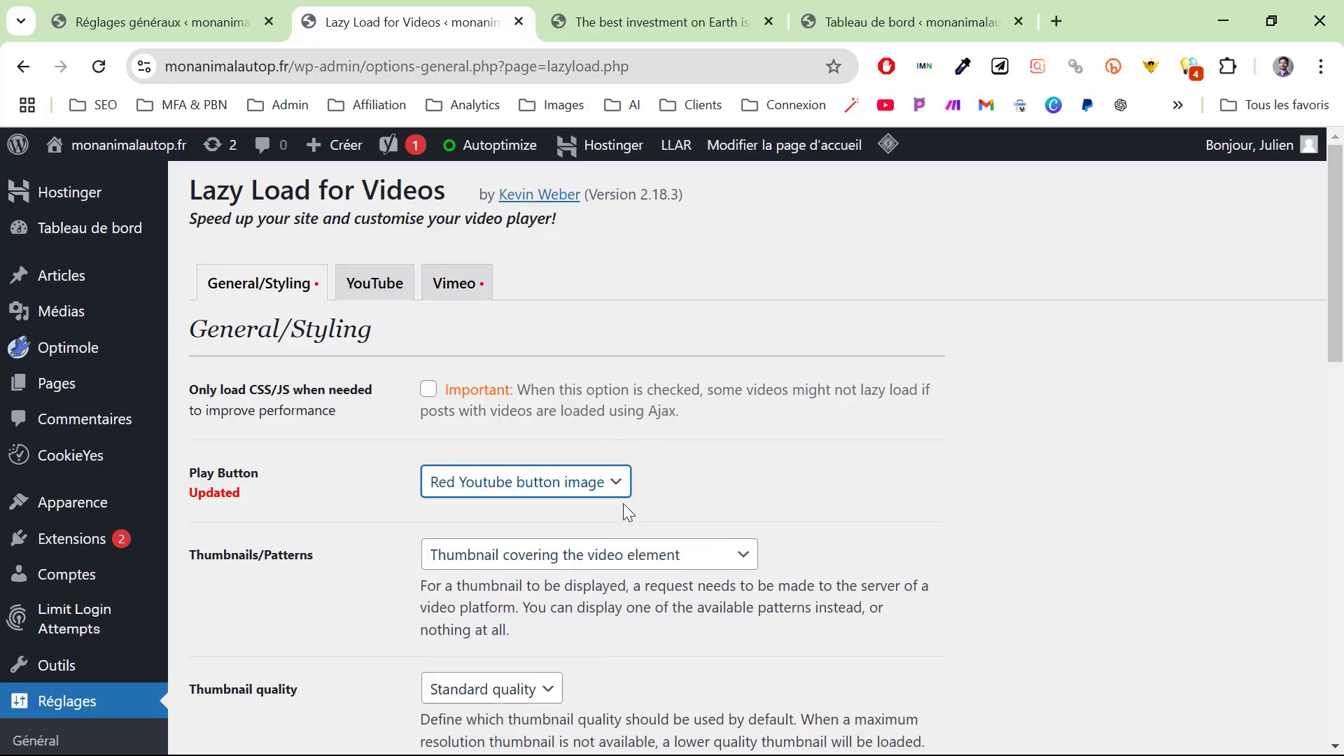
{"action": "scroll", "coordinate": [623, 503], "scroll_direction": "down", "scroll_amount": 3}
{"action": "left_click", "coordinate": [505, 492]}
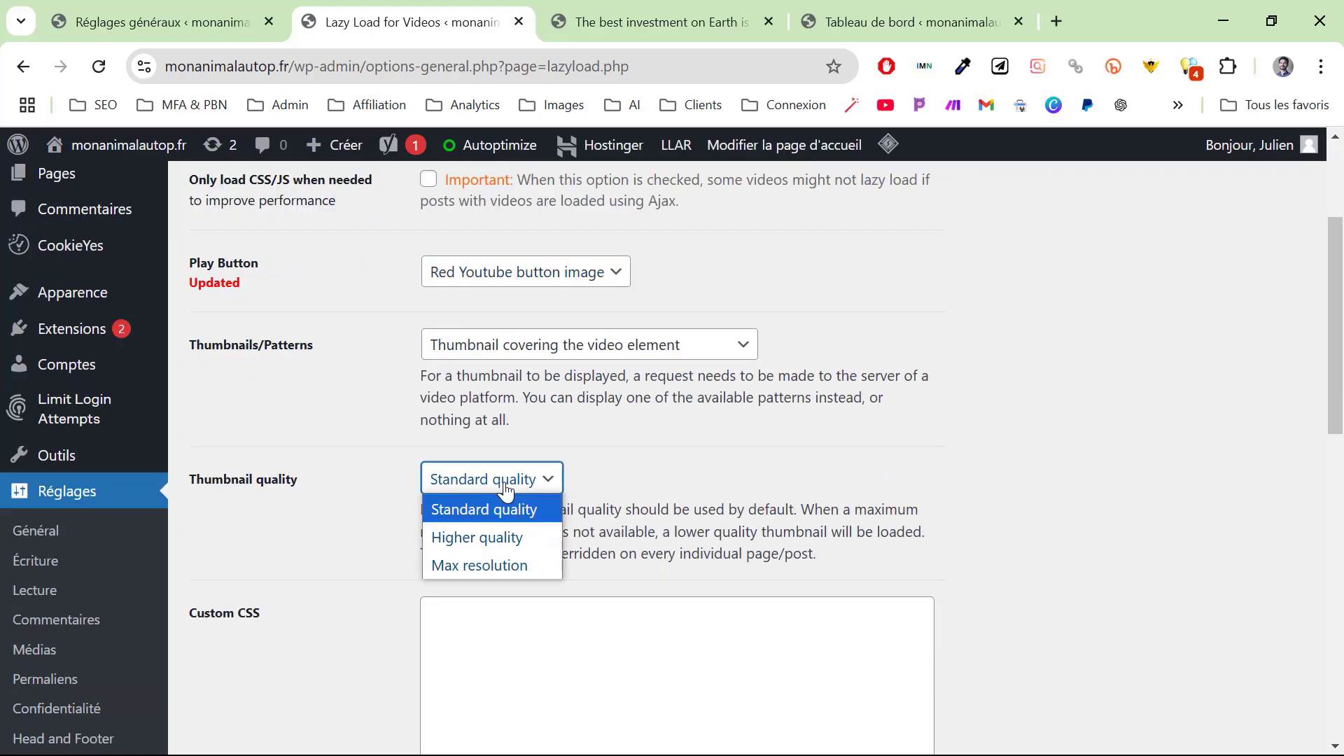
{"action": "left_click", "coordinate": [494, 562]}
{"action": "scroll", "coordinate": [1014, 433], "scroll_direction": "down", "scroll_amount": 6}
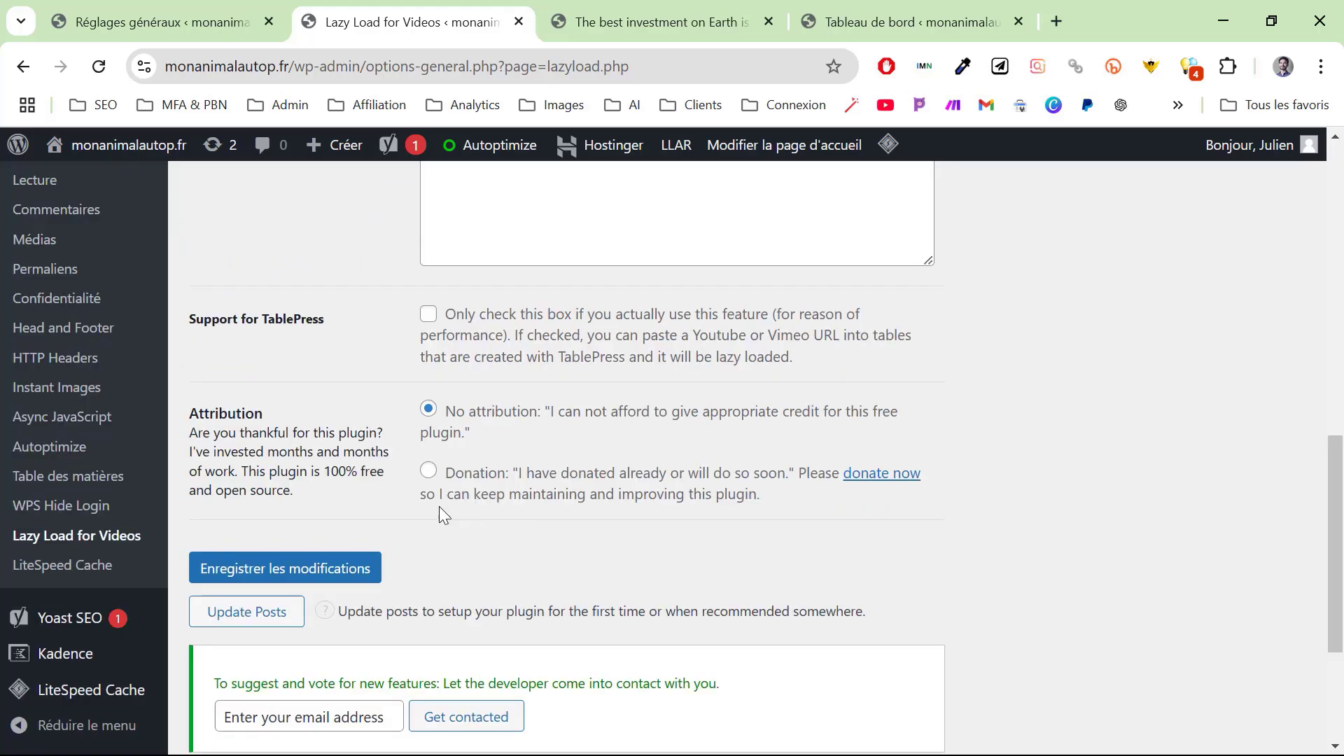
{"action": "left_click", "coordinate": [328, 570]}
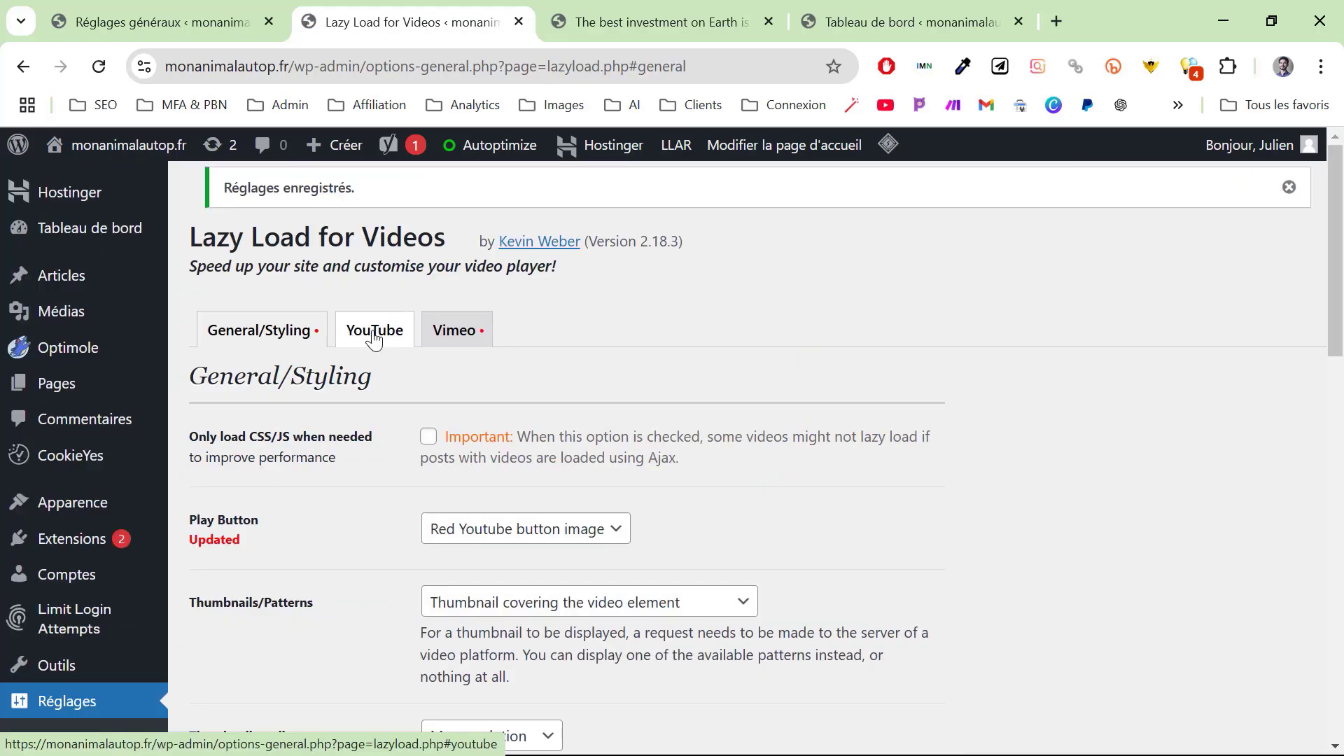
Enable Display Youtube title in the YouTube settings of Lazy Load for Videos and save the changes.
{"action": "left_click", "coordinate": [374, 333]}
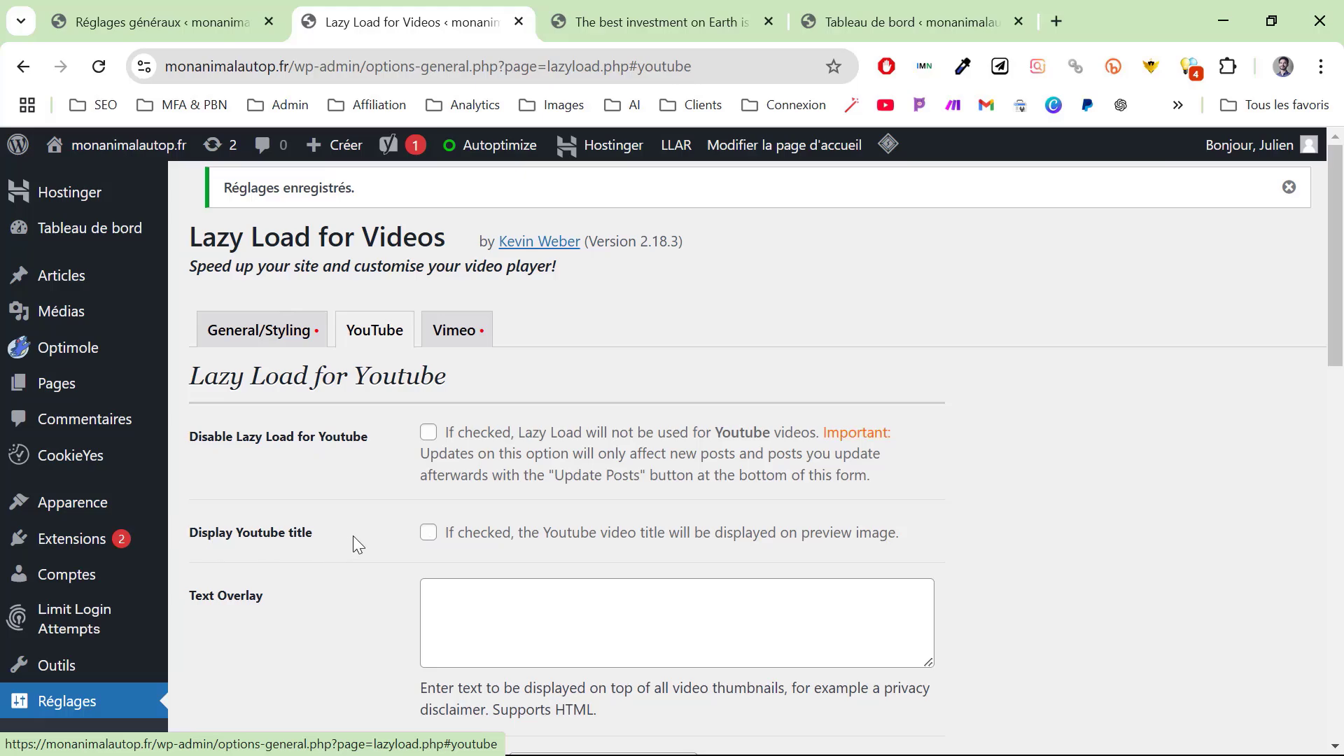
{"action": "left_click", "coordinate": [428, 537]}
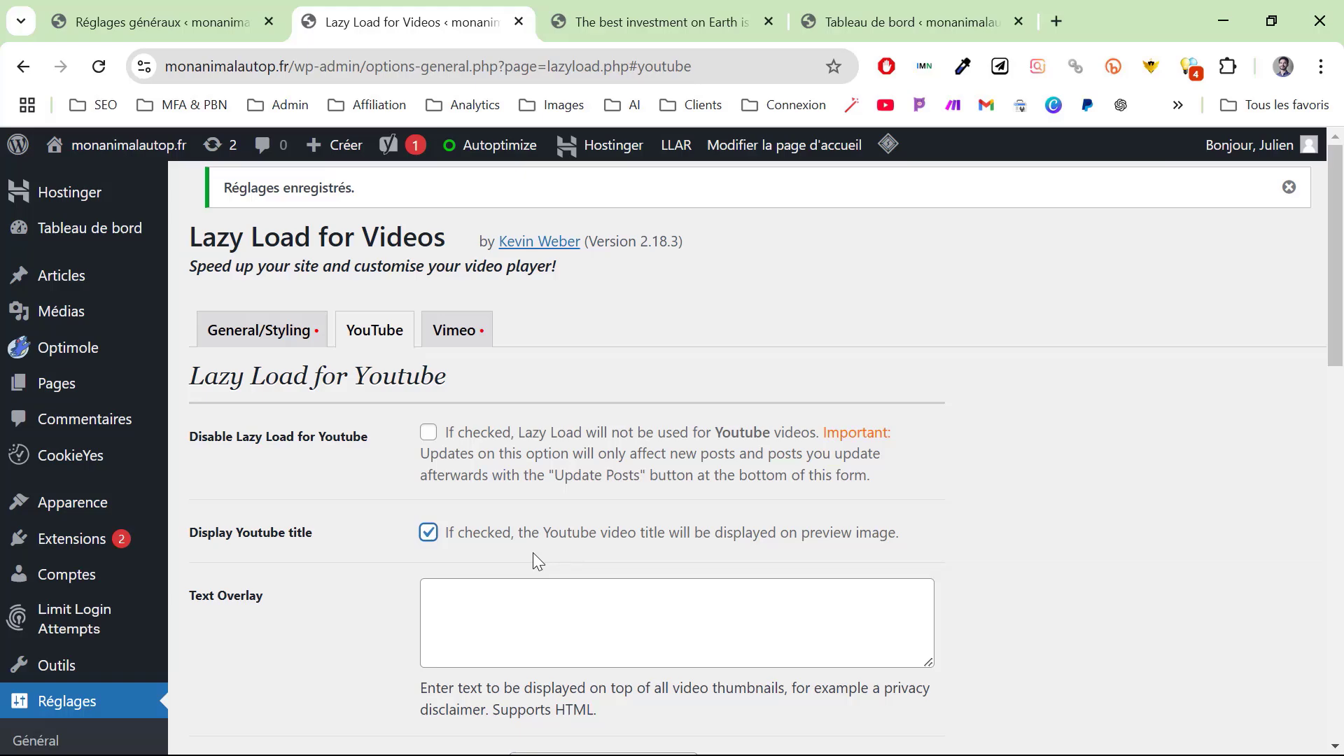
{"action": "scroll", "coordinate": [519, 540], "scroll_direction": "down", "scroll_amount": 12}
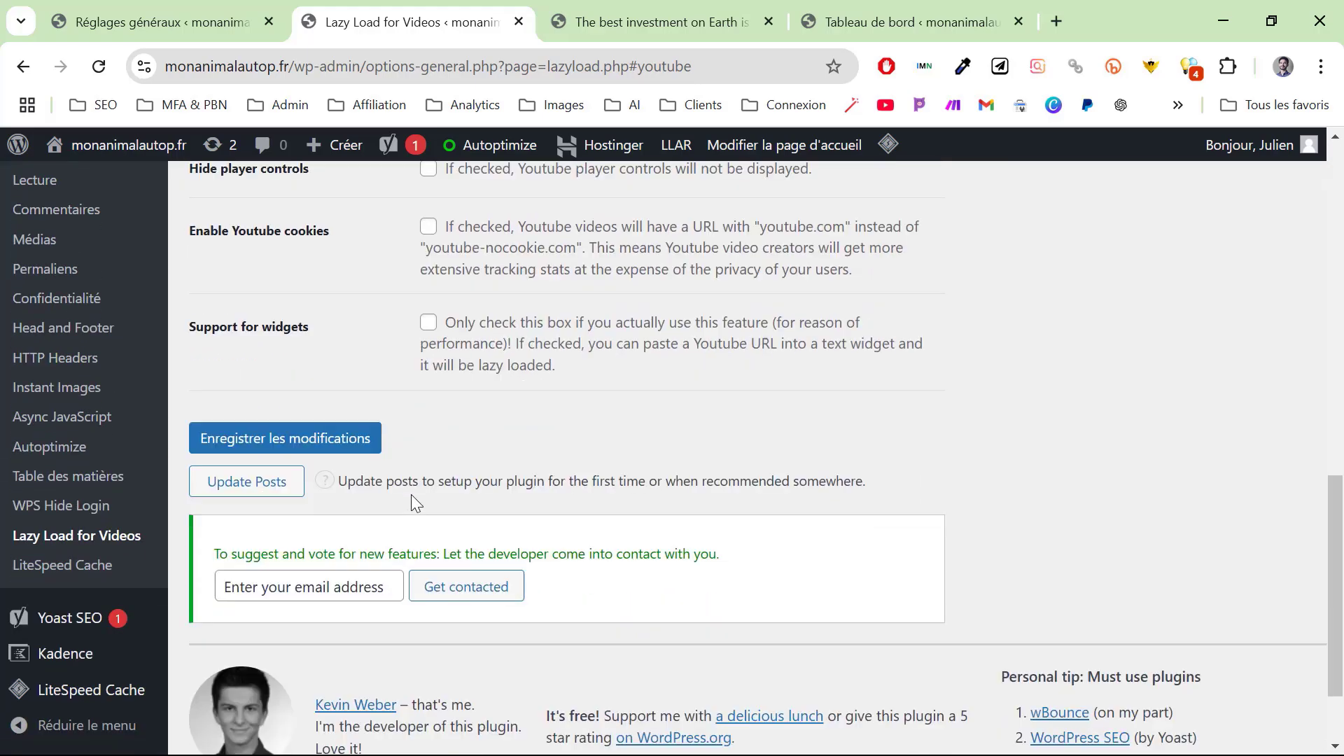
{"action": "left_click", "coordinate": [313, 432]}
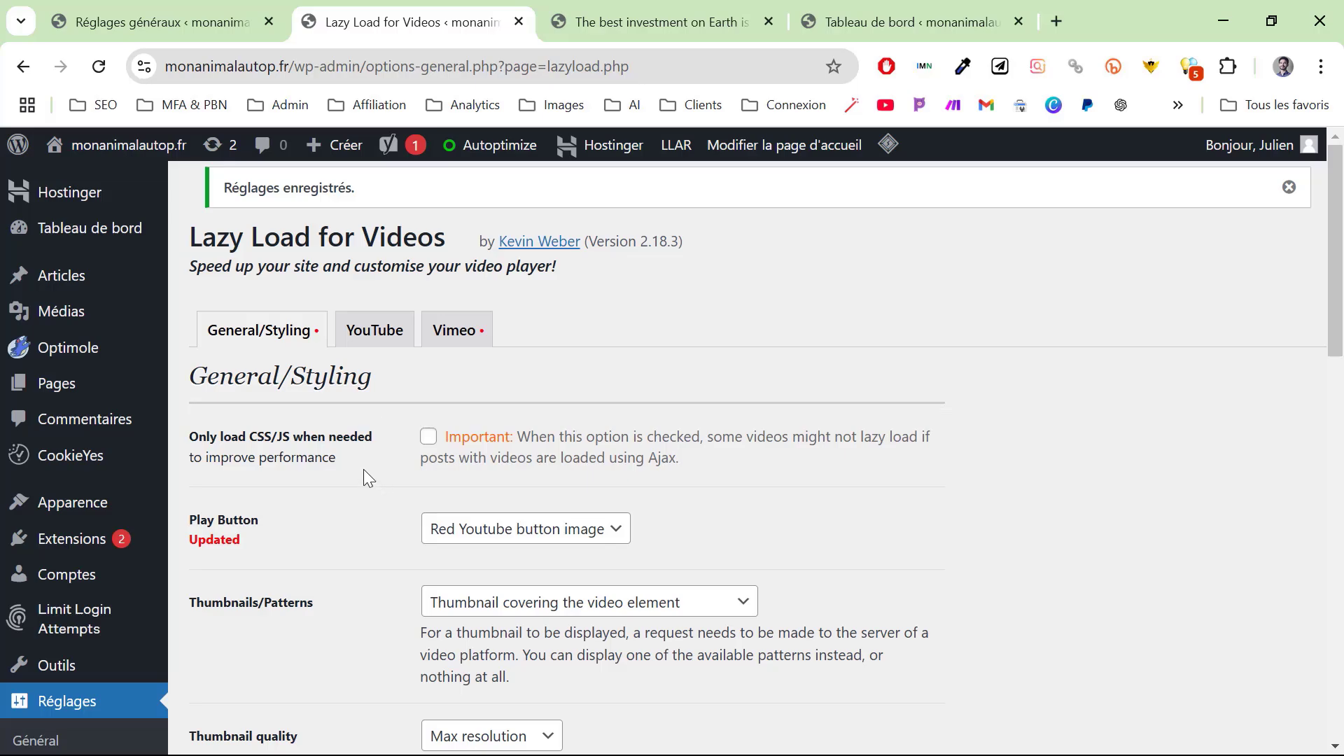
Return to the installed extensions and activate Redirection.
{"action": "left_click", "coordinate": [68, 544]}
{"action": "scroll", "coordinate": [427, 400], "scroll_direction": "down", "scroll_amount": 15}
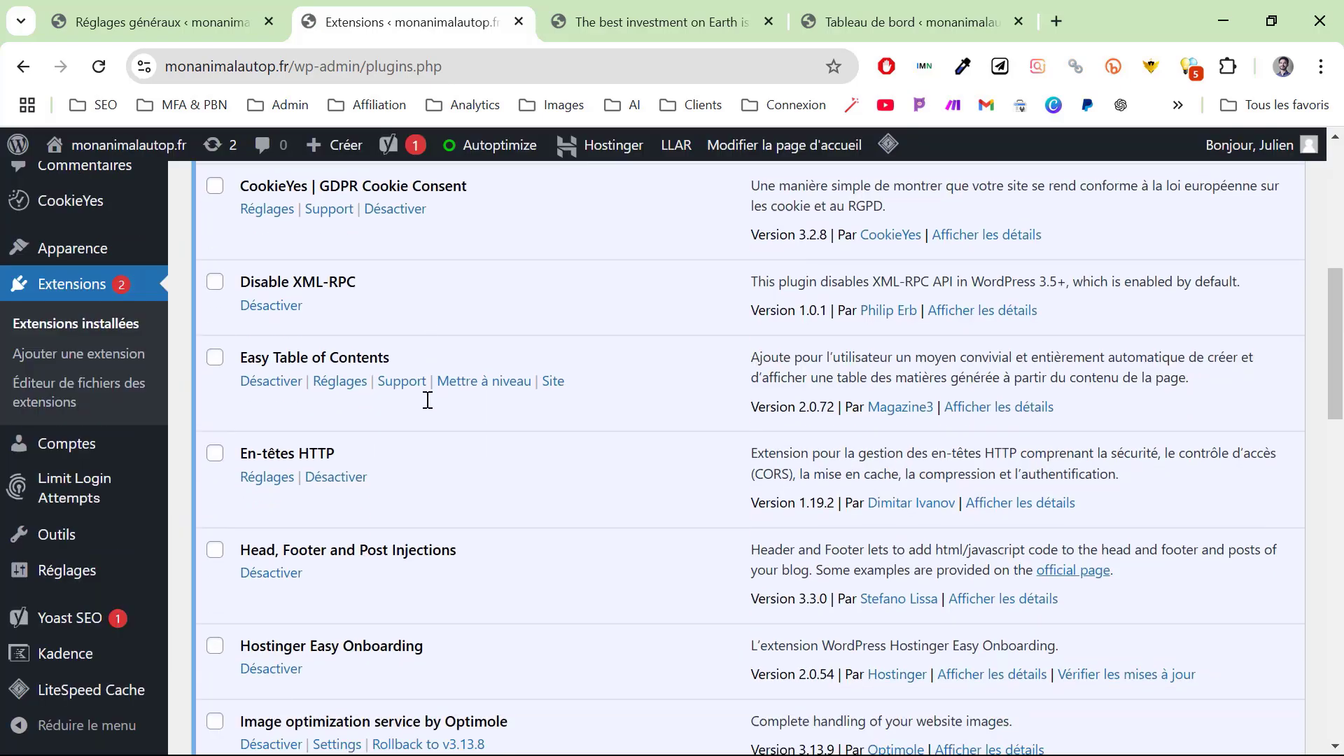
{"action": "scroll", "coordinate": [427, 400], "scroll_direction": "down", "scroll_amount": 6}
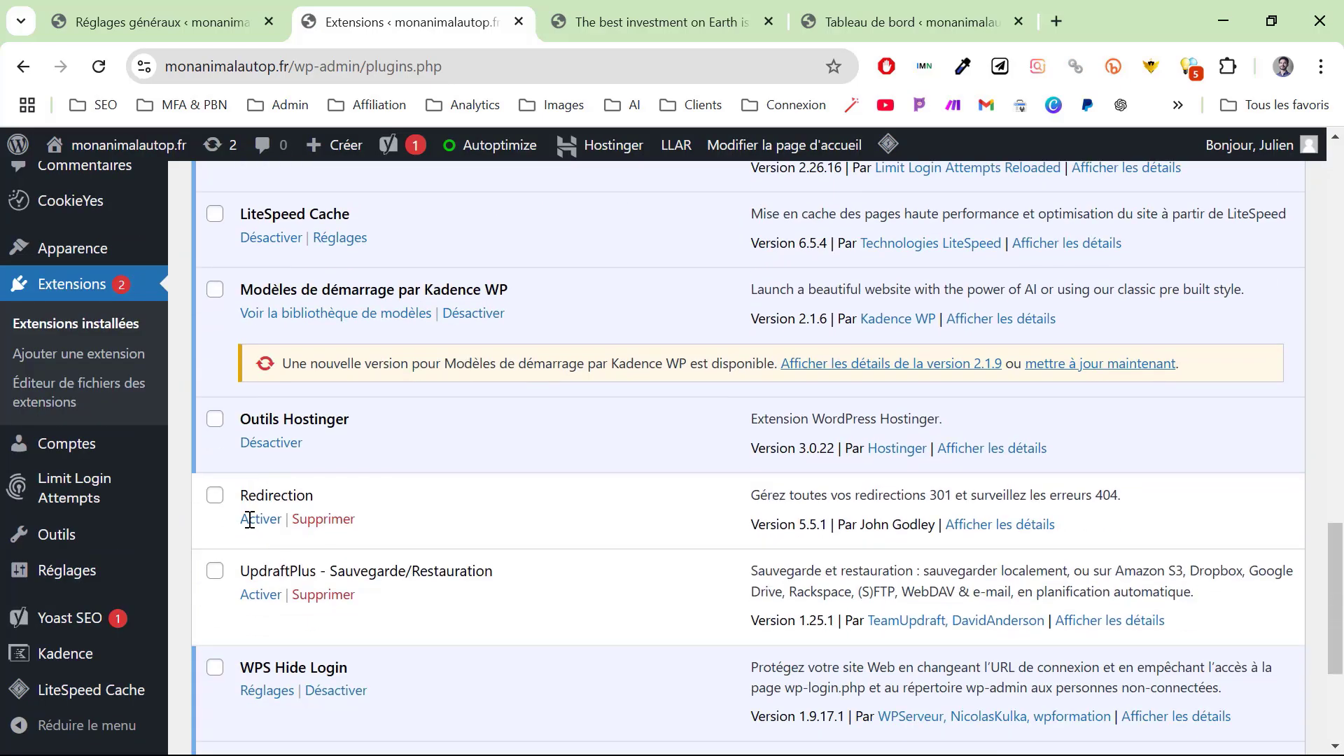
{"action": "left_click", "coordinate": [251, 521]}
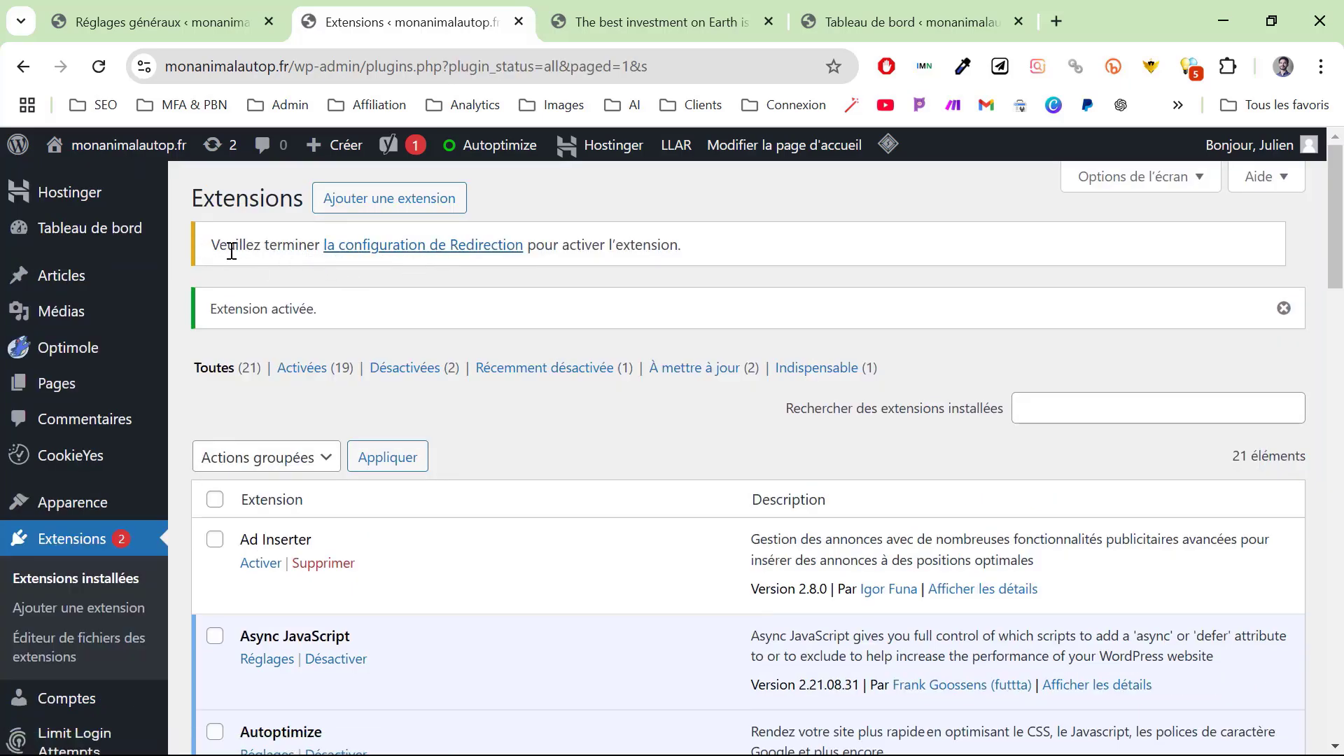
Start the Redirection setup and enable monitoring of permalink changes and logging of all redirections and 404 errors.
{"action": "left_click", "coordinate": [475, 245]}
{"action": "scroll", "coordinate": [350, 434], "scroll_direction": "down", "scroll_amount": 5}
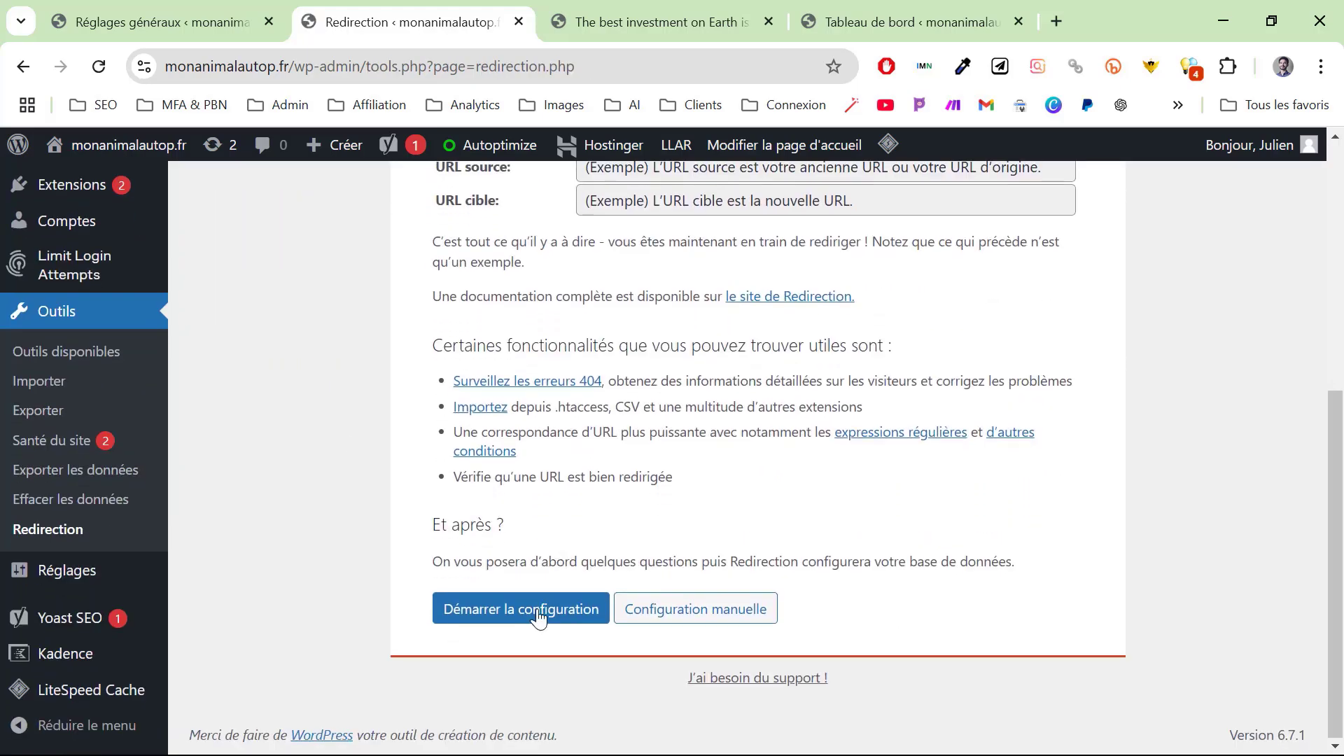
{"action": "left_click", "coordinate": [537, 623]}
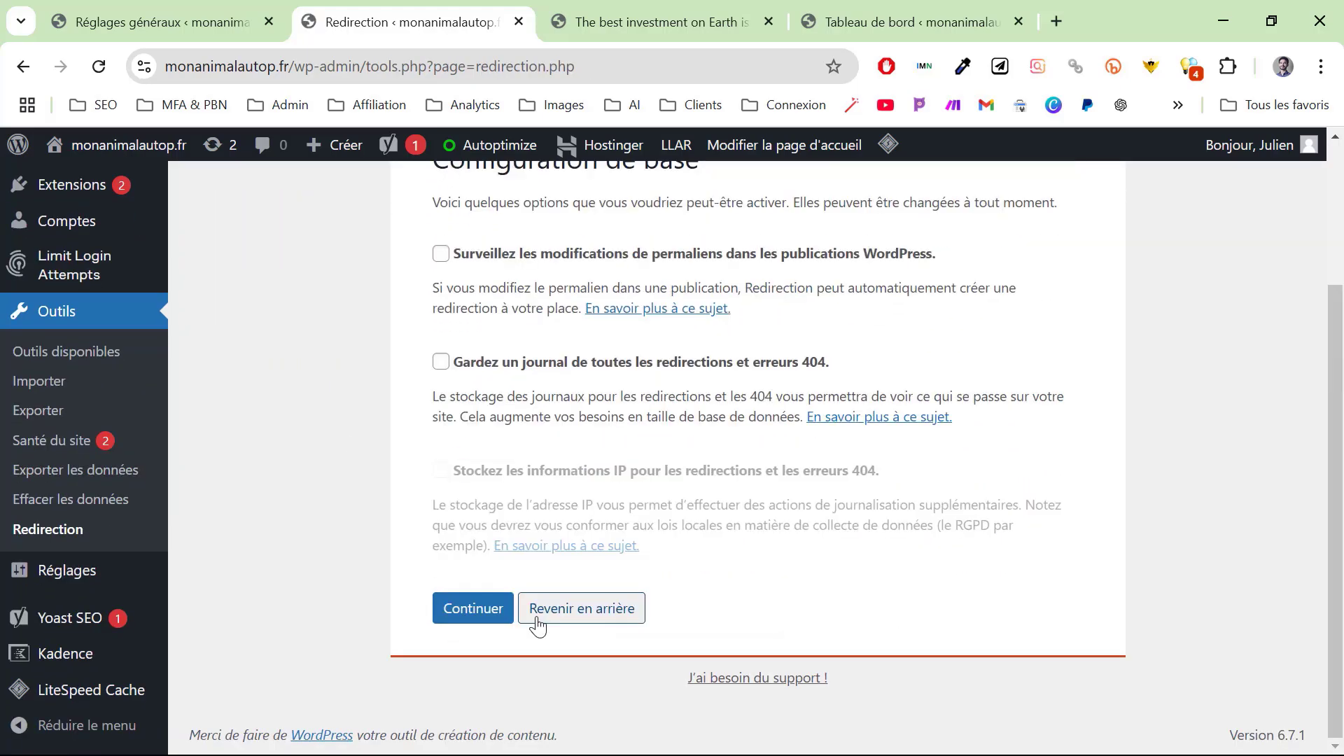
{"action": "scroll", "coordinate": [359, 439], "scroll_direction": "up", "scroll_amount": 5}
{"action": "scroll", "coordinate": [359, 439], "scroll_direction": "down", "scroll_amount": 1}
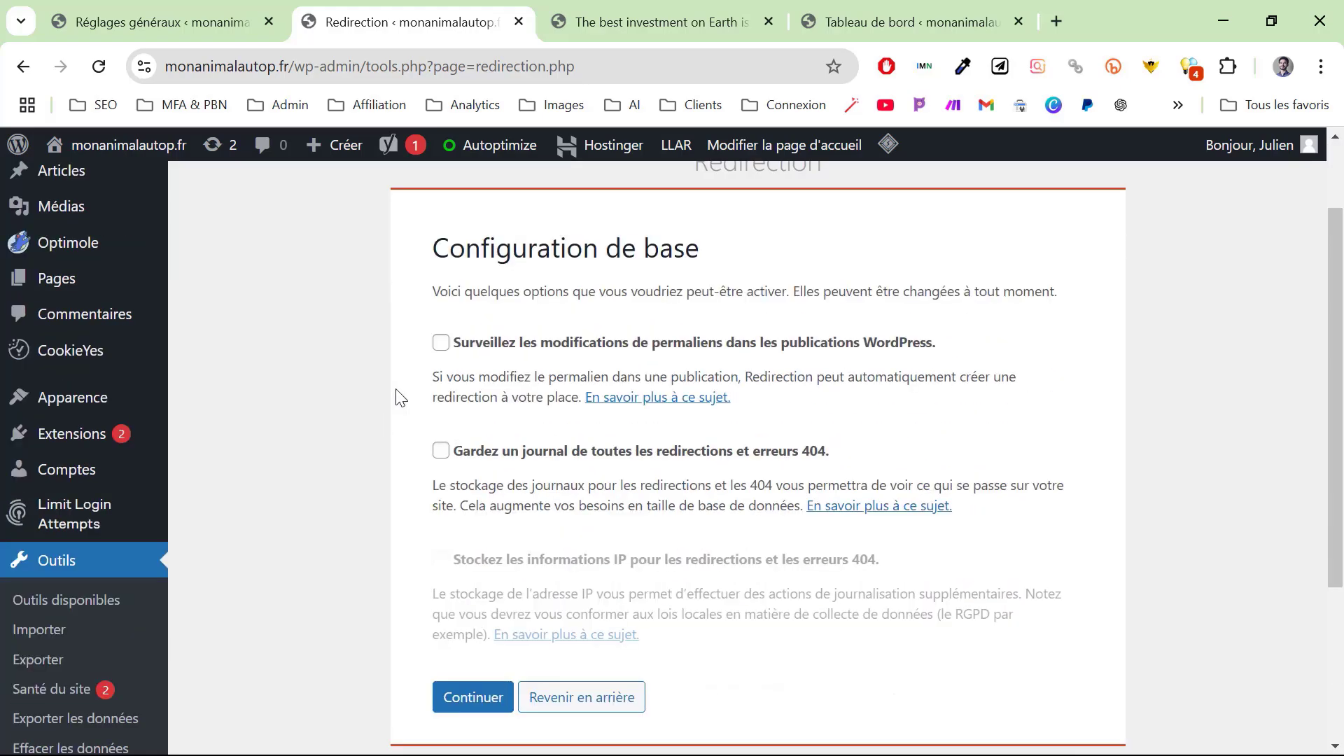
{"action": "left_click", "coordinate": [442, 344]}
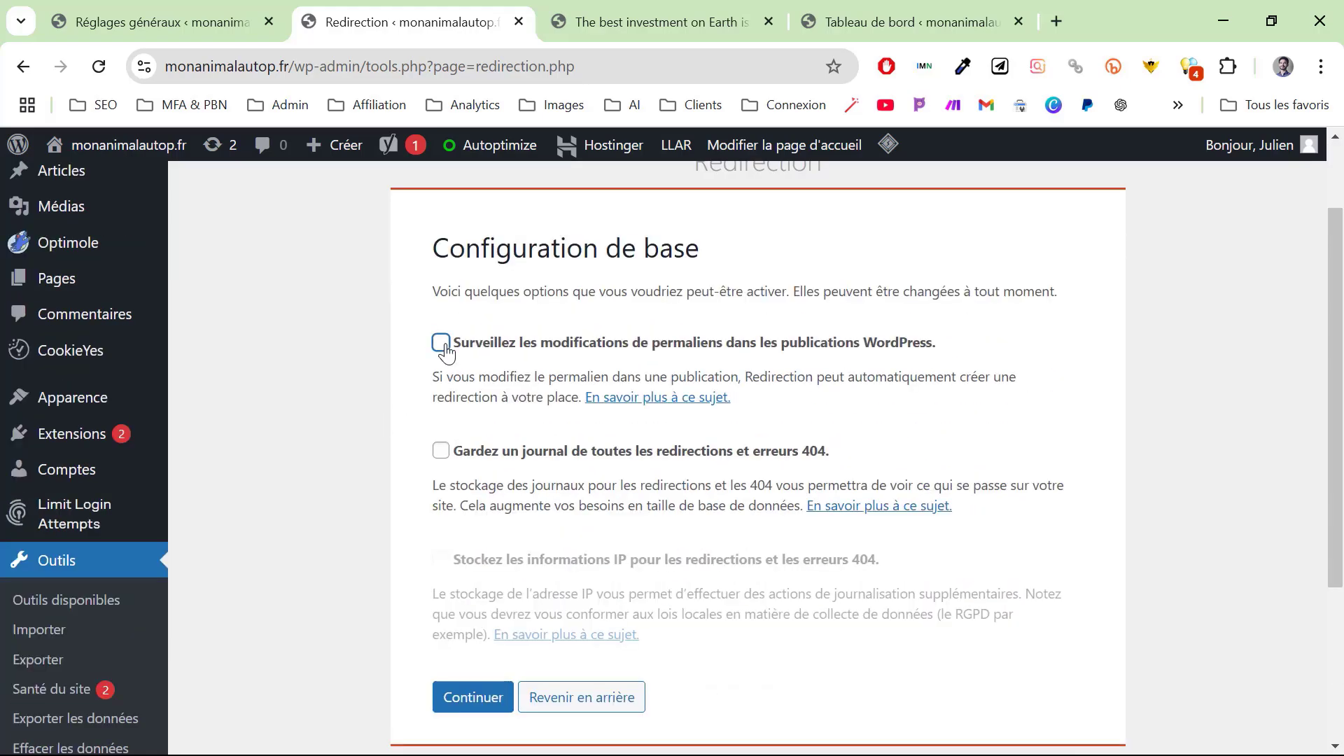
{"action": "left_click", "coordinate": [441, 452]}
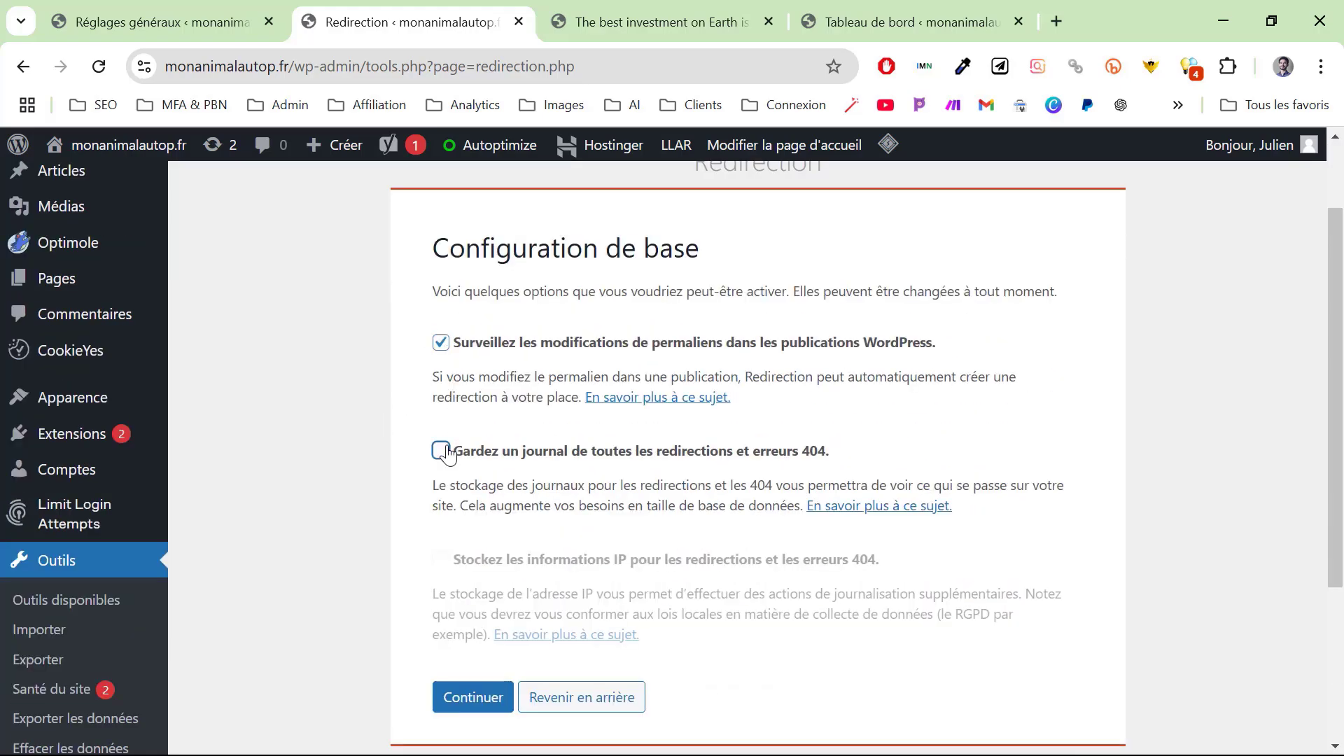
{"action": "left_click", "coordinate": [473, 698]}
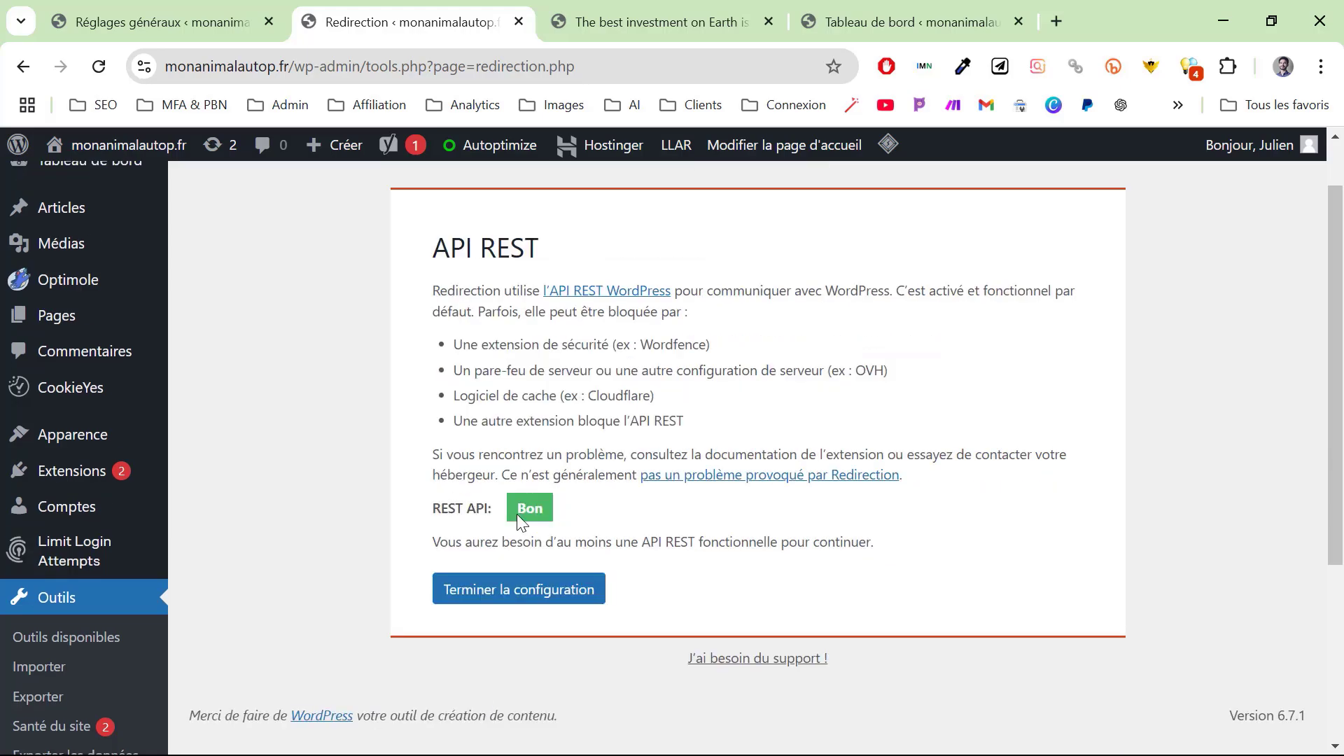
Complete the Redirection setup and open the form for adding a redirection.
{"action": "left_click", "coordinate": [522, 591]}
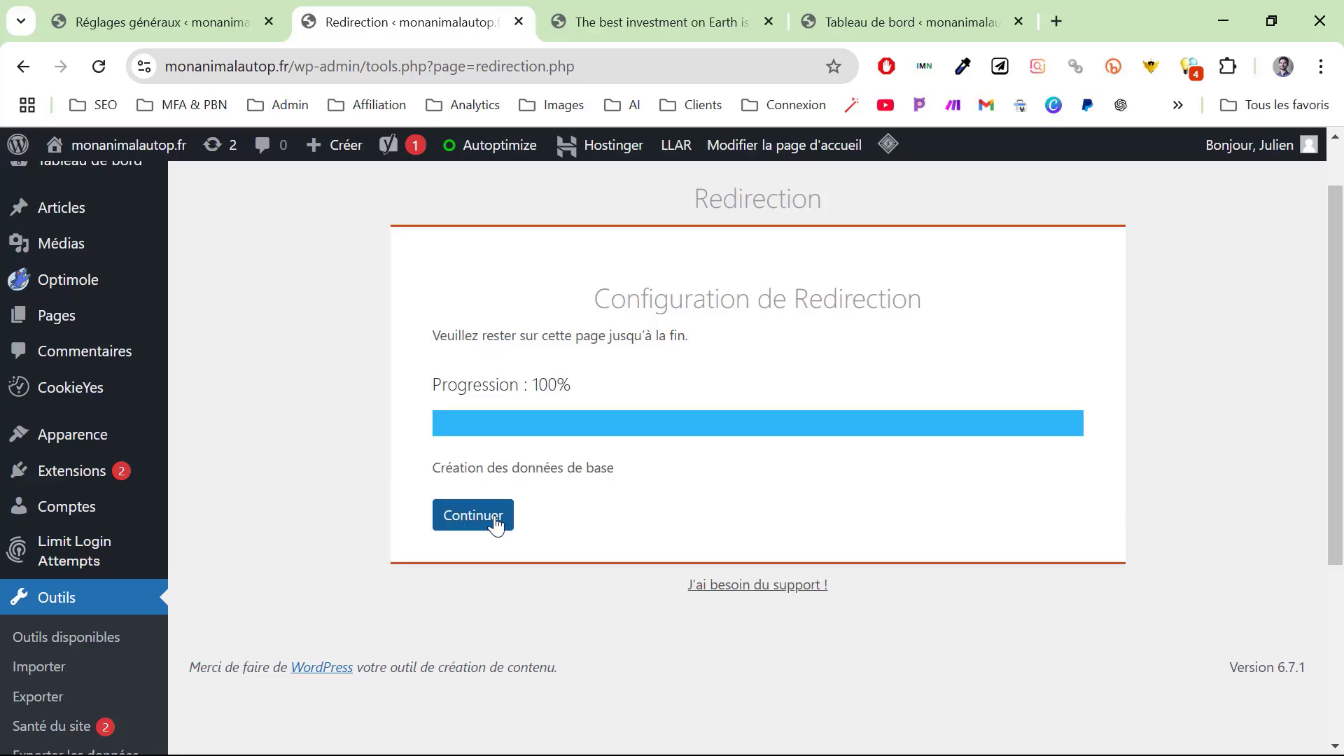
{"action": "left_click", "coordinate": [492, 522]}
{"action": "left_click", "coordinate": [509, 437]}
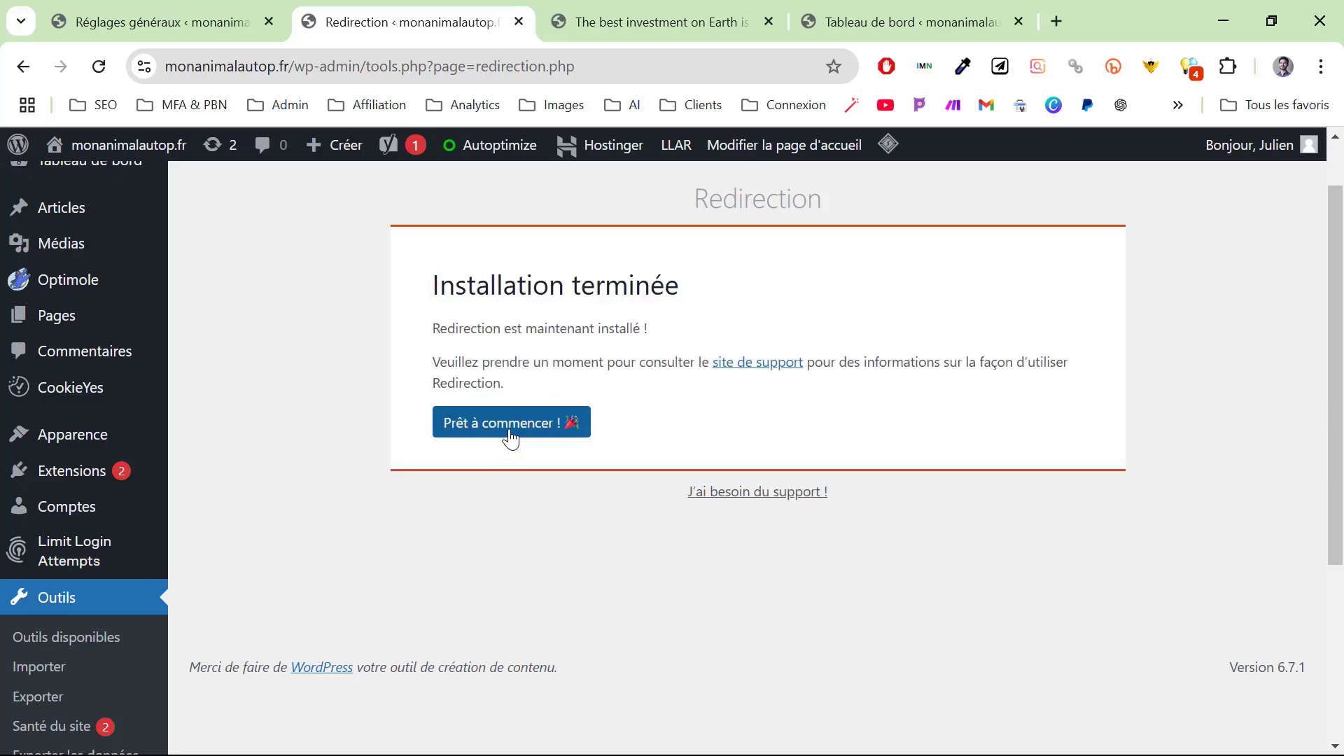
{"action": "left_click", "coordinate": [689, 259]}
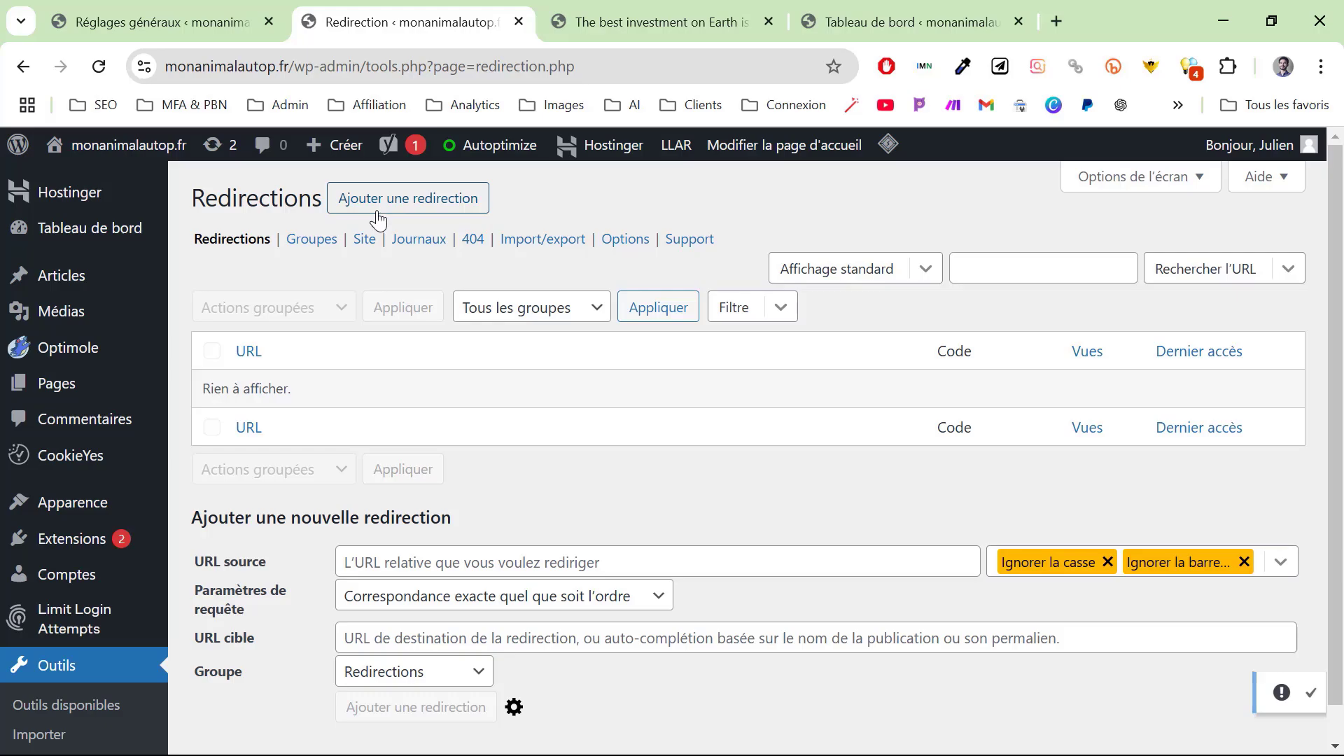
{"action": "left_click", "coordinate": [429, 202]}
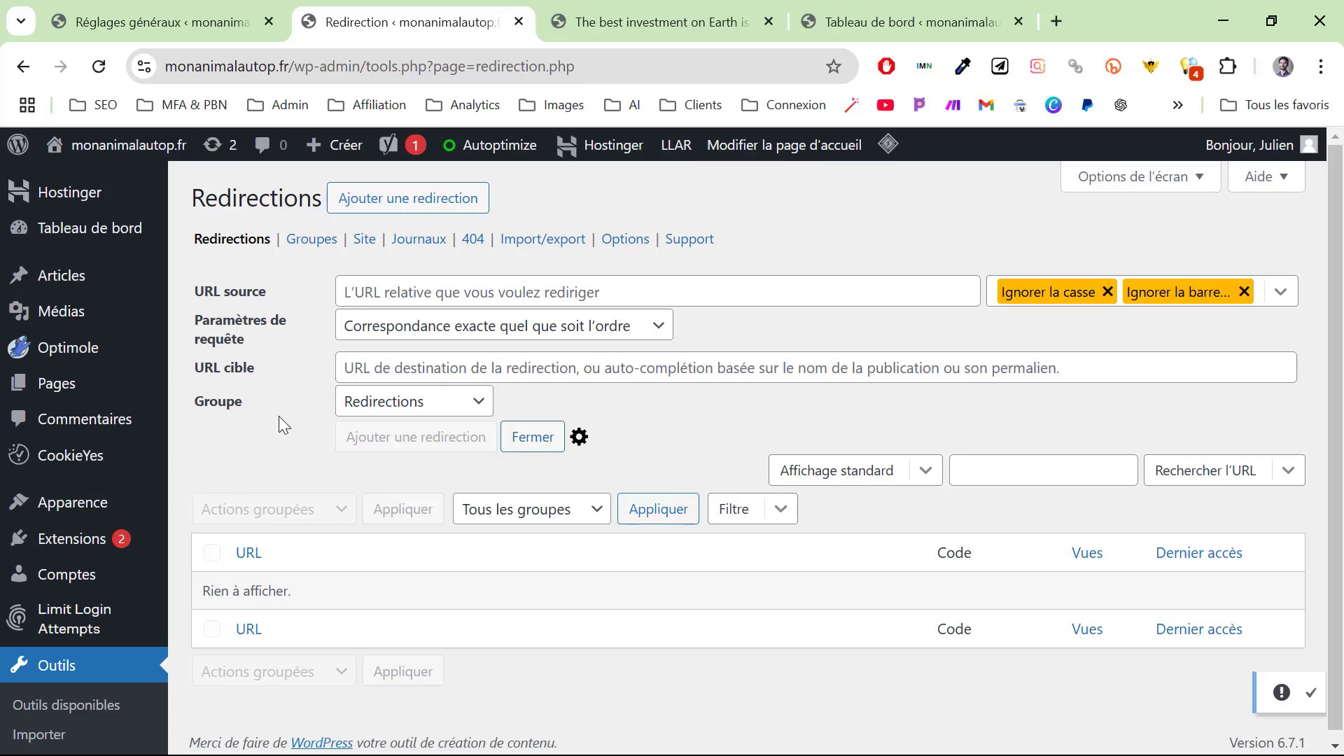
Return to the installed extensions, activate UpdraftPlus, open its backup page and dismiss the guided tour.
{"action": "left_click", "coordinate": [70, 543]}
{"action": "scroll", "coordinate": [380, 583], "scroll_direction": "down", "scroll_amount": 15}
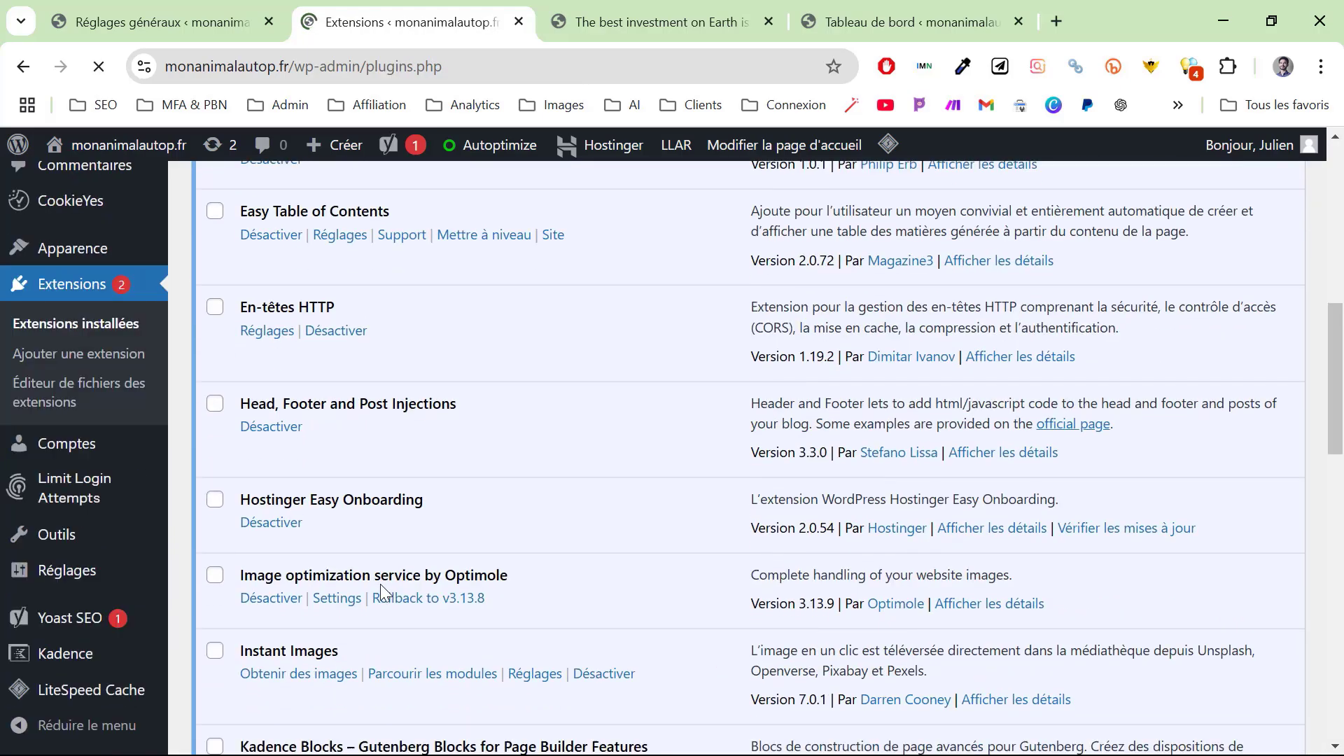
{"action": "scroll", "coordinate": [380, 578], "scroll_direction": "down", "scroll_amount": 7}
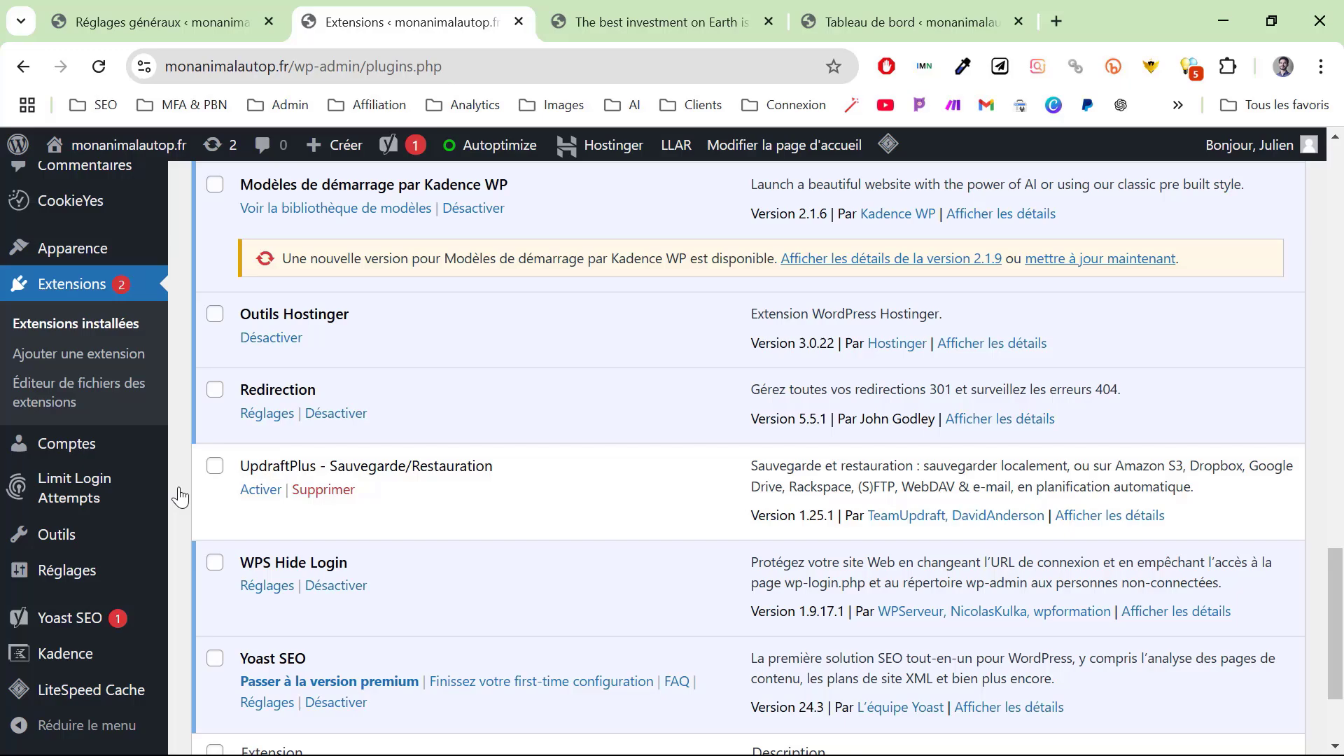
{"action": "left_click", "coordinate": [268, 498]}
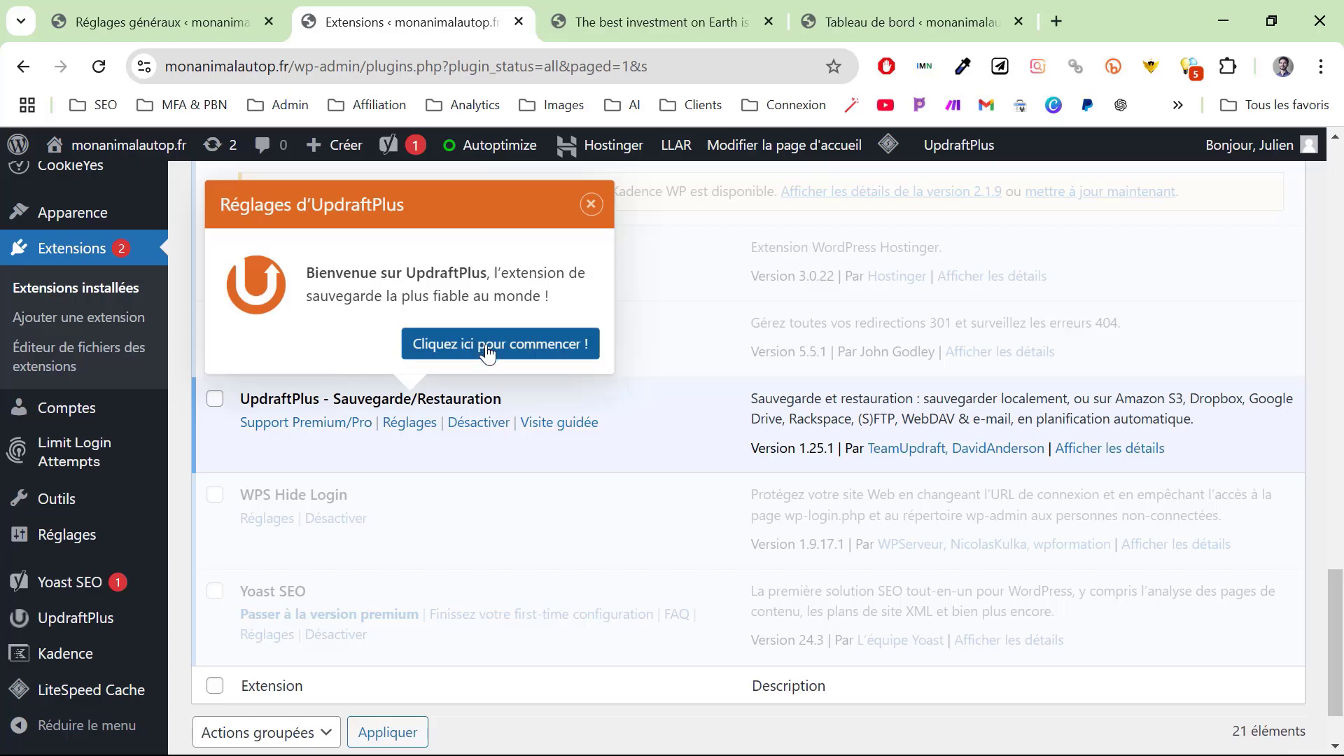
{"action": "left_click", "coordinate": [488, 345]}
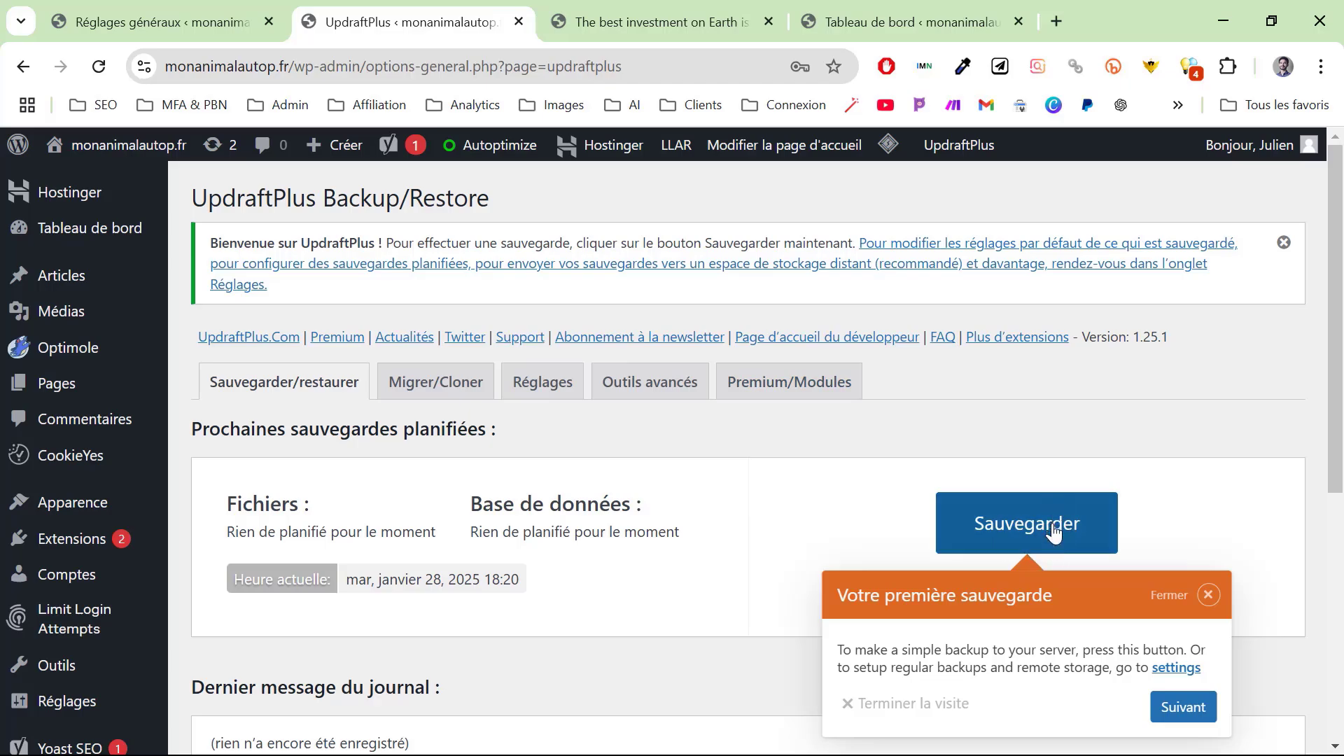
{"action": "left_click", "coordinate": [1204, 596]}
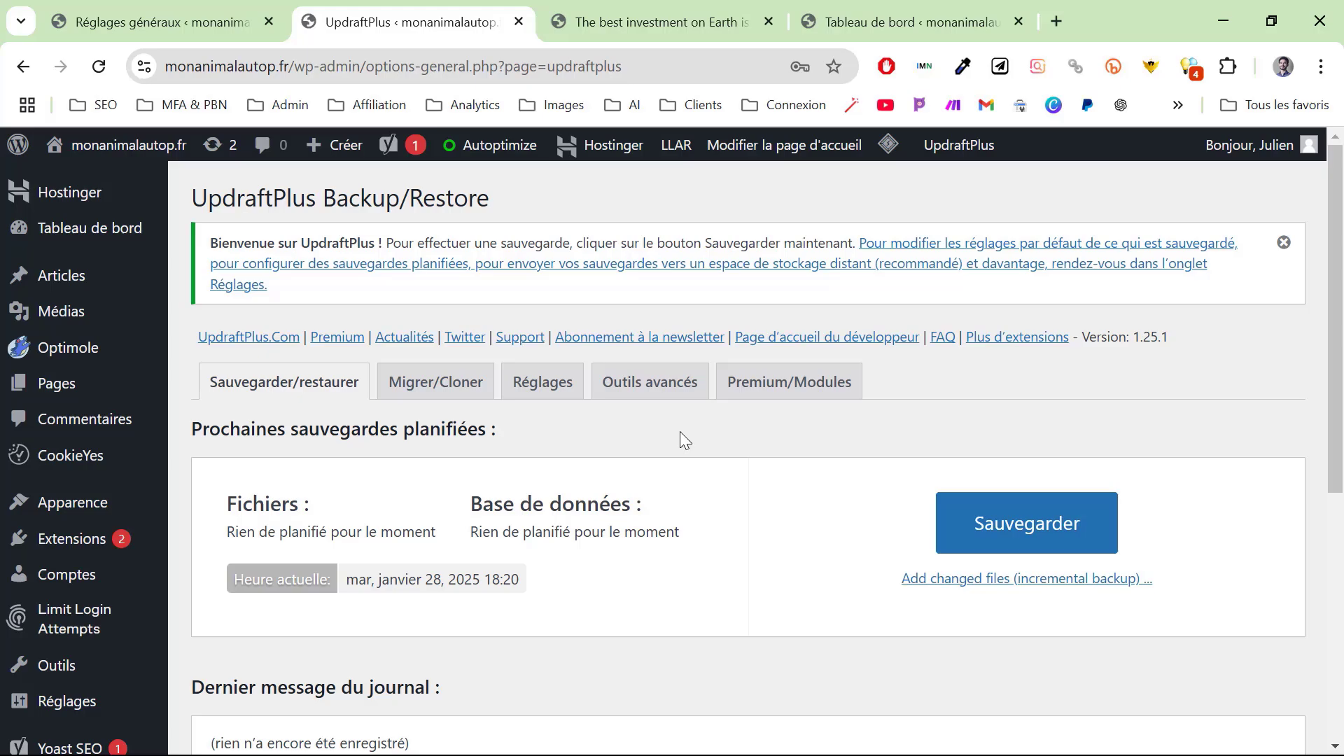
In the UpdraftPlus settings, schedule both file backups and database backups as Weekly.
{"action": "left_click", "coordinate": [532, 386]}
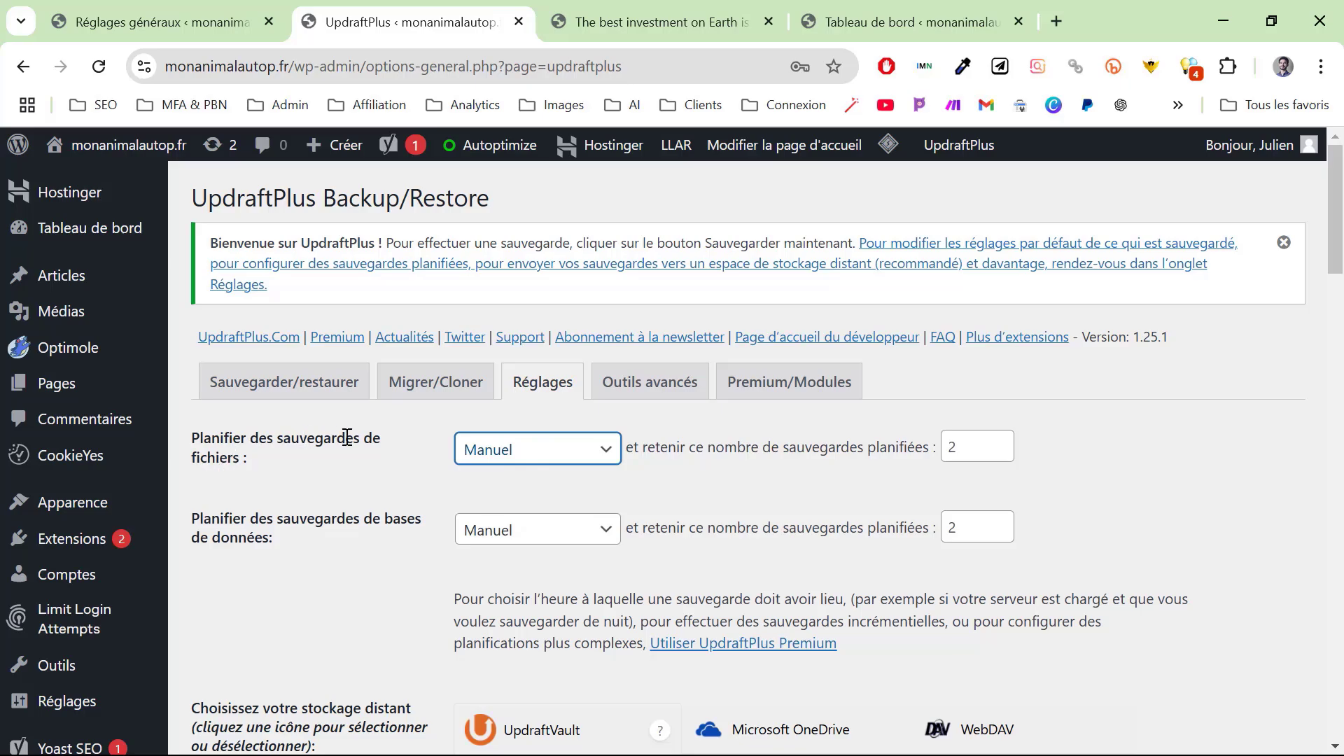
{"action": "left_click", "coordinate": [589, 462]}
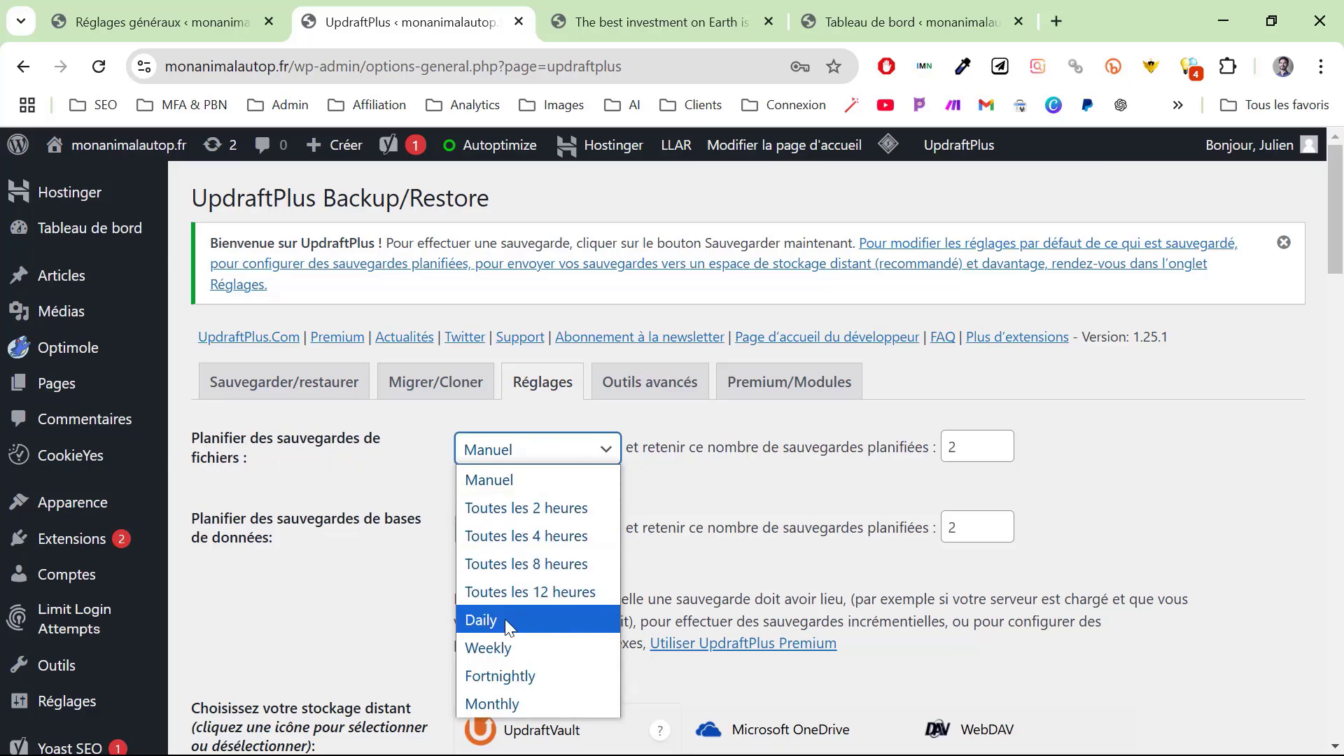
{"action": "left_click", "coordinate": [507, 646]}
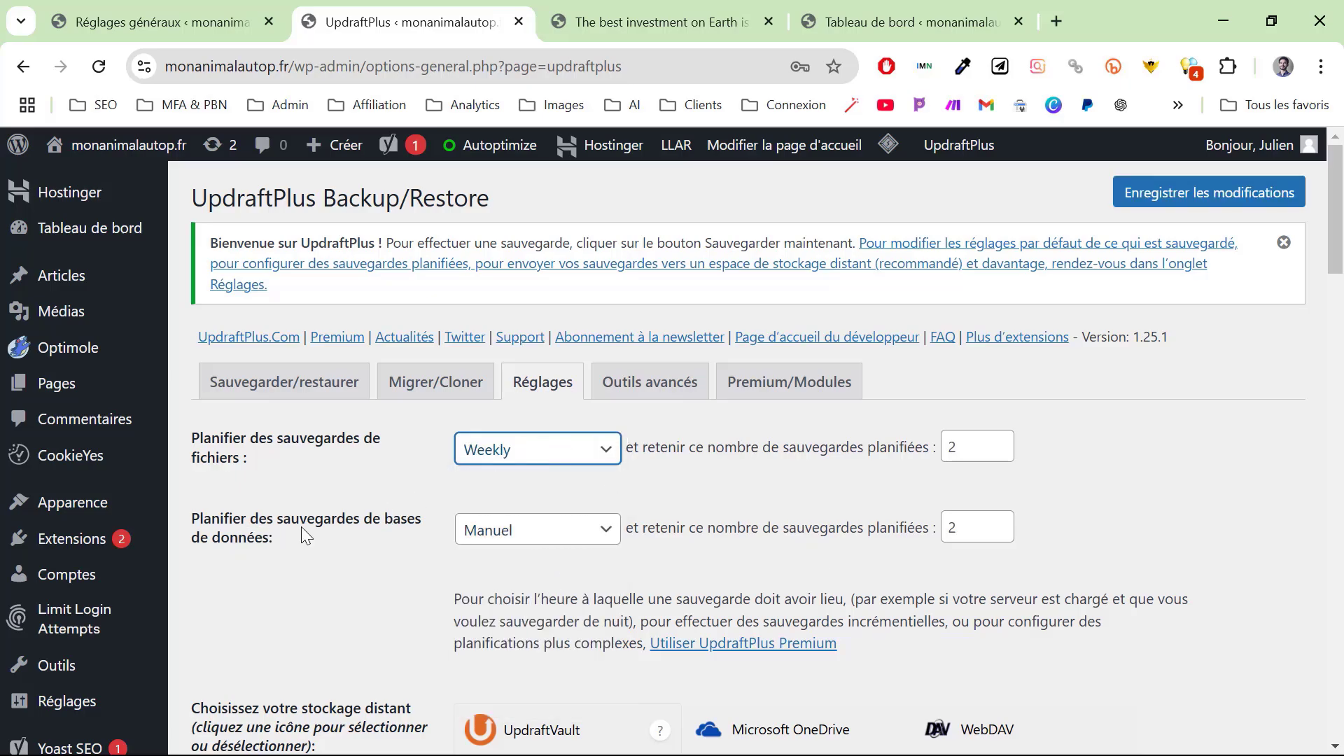
{"action": "left_click", "coordinate": [527, 534]}
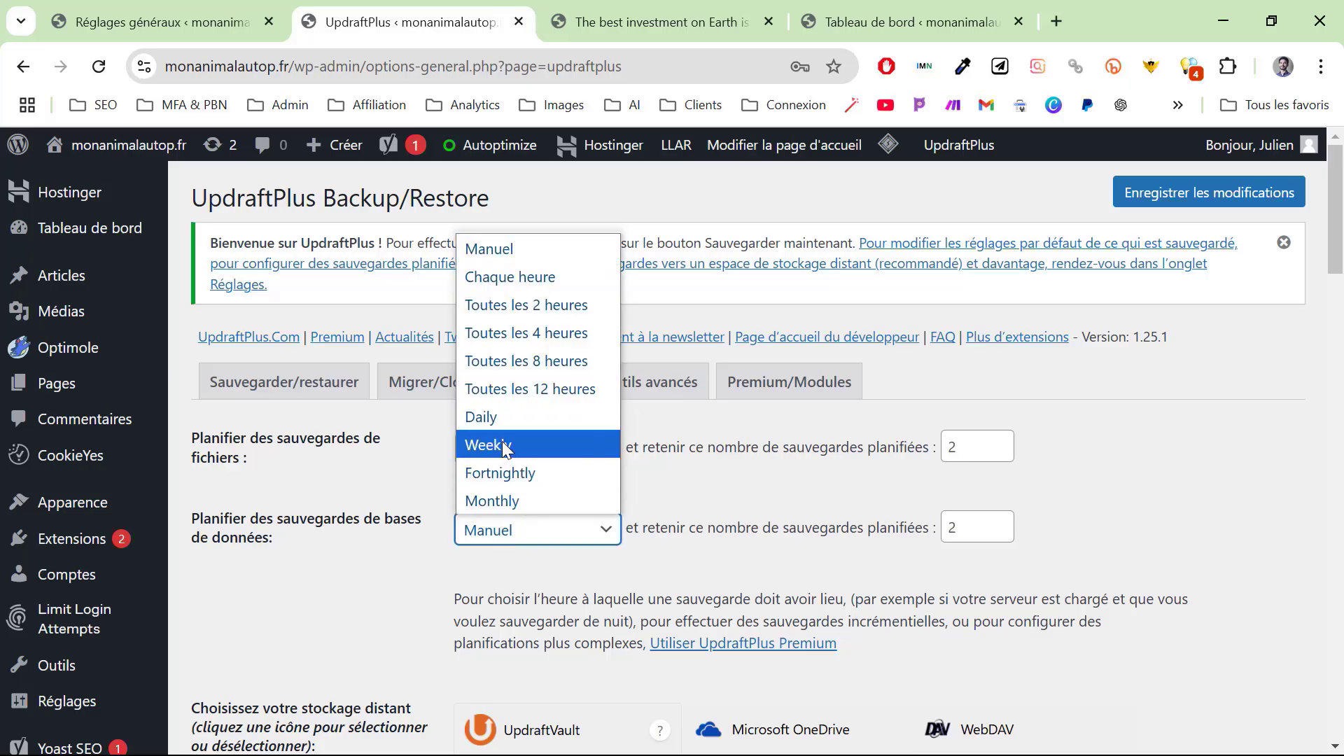
{"action": "left_click", "coordinate": [502, 442]}
{"action": "left_click", "coordinate": [530, 534]}
{"action": "left_click", "coordinate": [387, 490]}
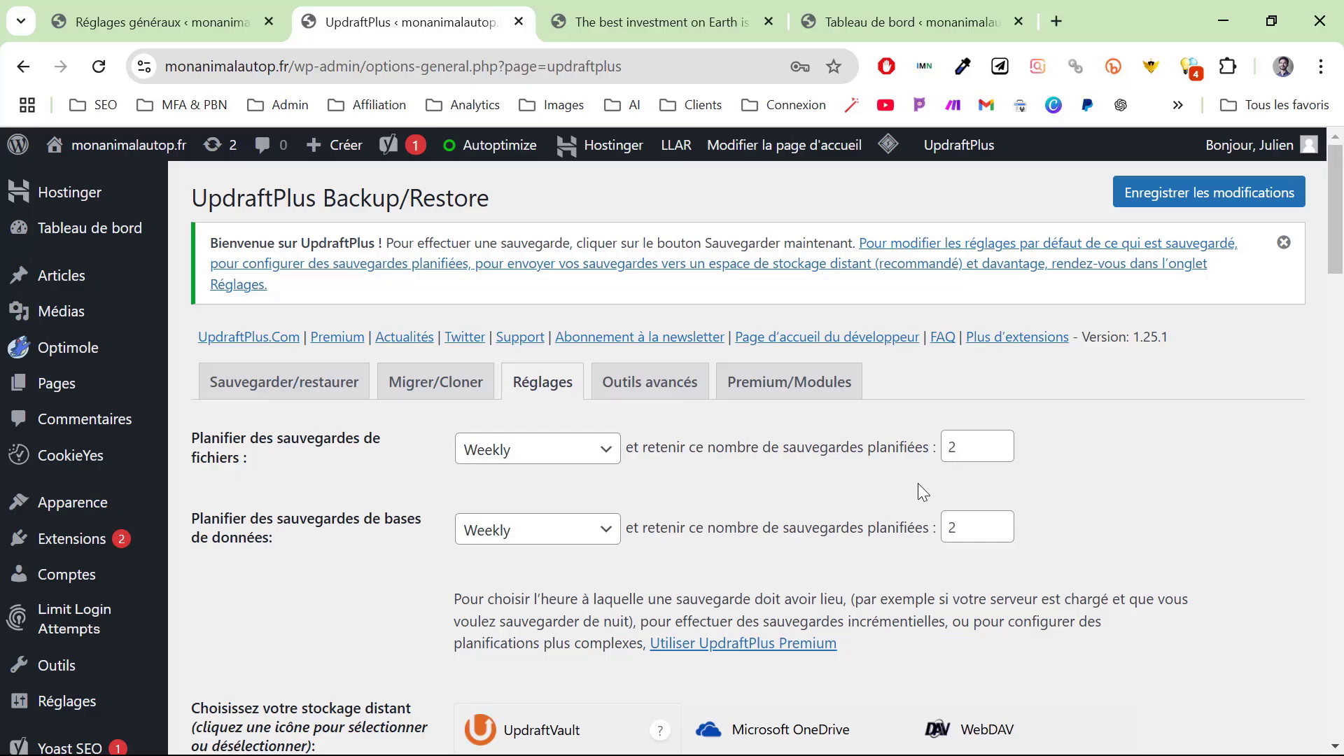
Set the number of scheduled backups to retain to 4 for both files and databases.
{"action": "double_click", "coordinate": [953, 447]}
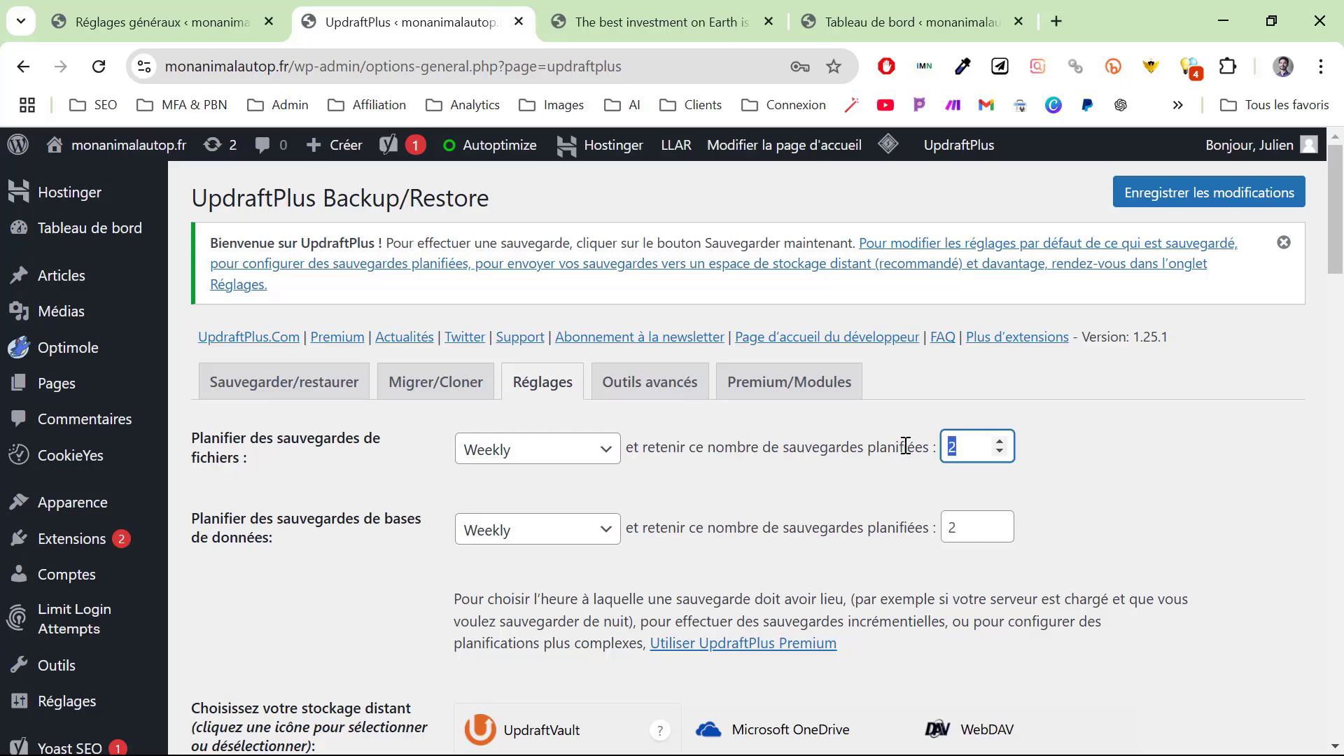
{"action": "type", "text": "4"}
{"action": "left_click", "coordinate": [999, 521]}
{"action": "left_click", "coordinate": [1000, 521]}
Choose Google Drive as the remote storage for UpdraftPlus backups and save the changes.
{"action": "scroll", "coordinate": [1005, 525], "scroll_direction": "down", "scroll_amount": 4}
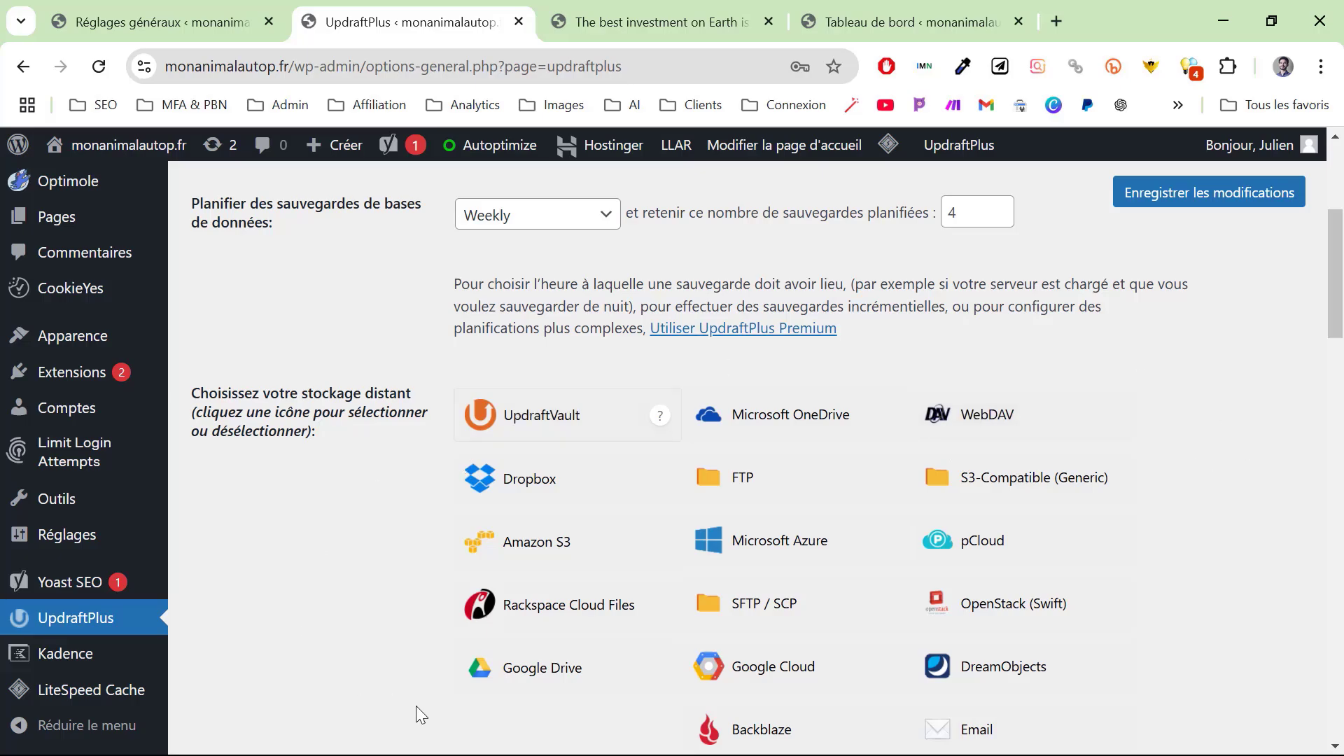
{"action": "left_click", "coordinate": [524, 681]}
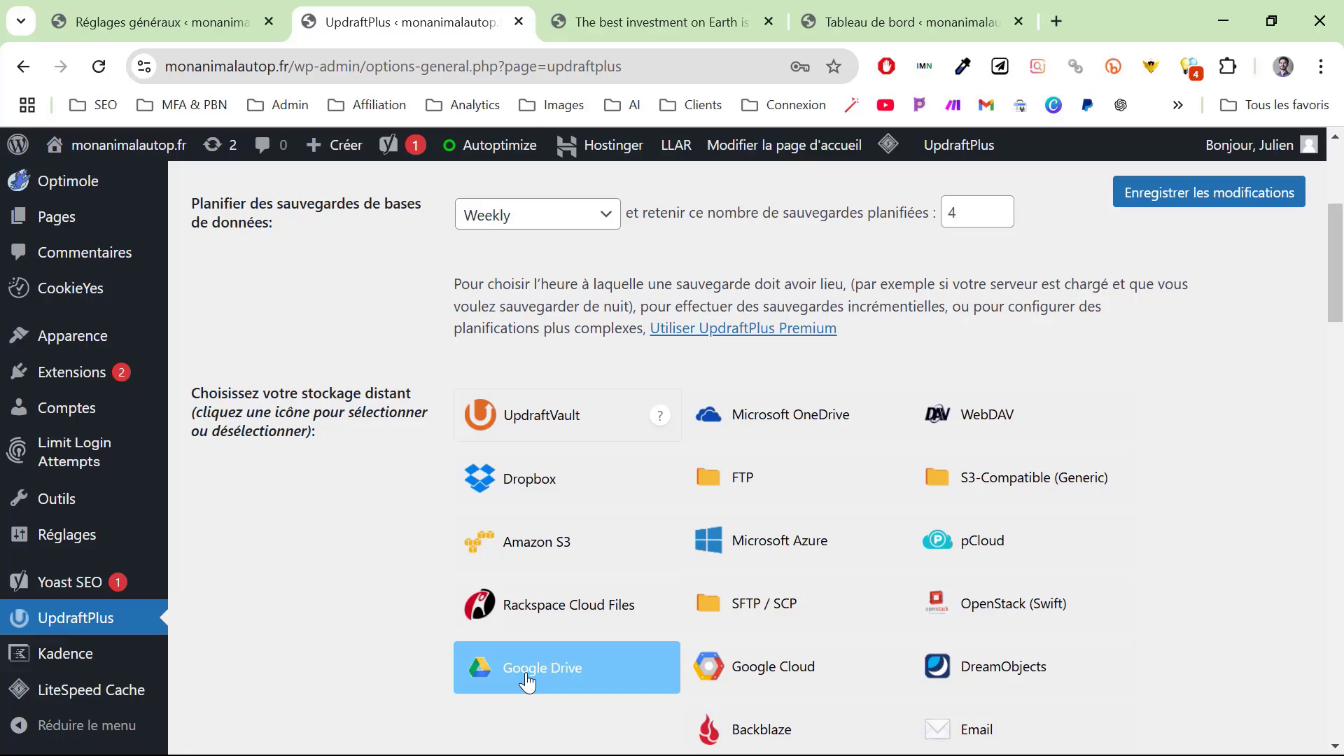
{"action": "scroll", "coordinate": [378, 609], "scroll_direction": "down", "scroll_amount": 5}
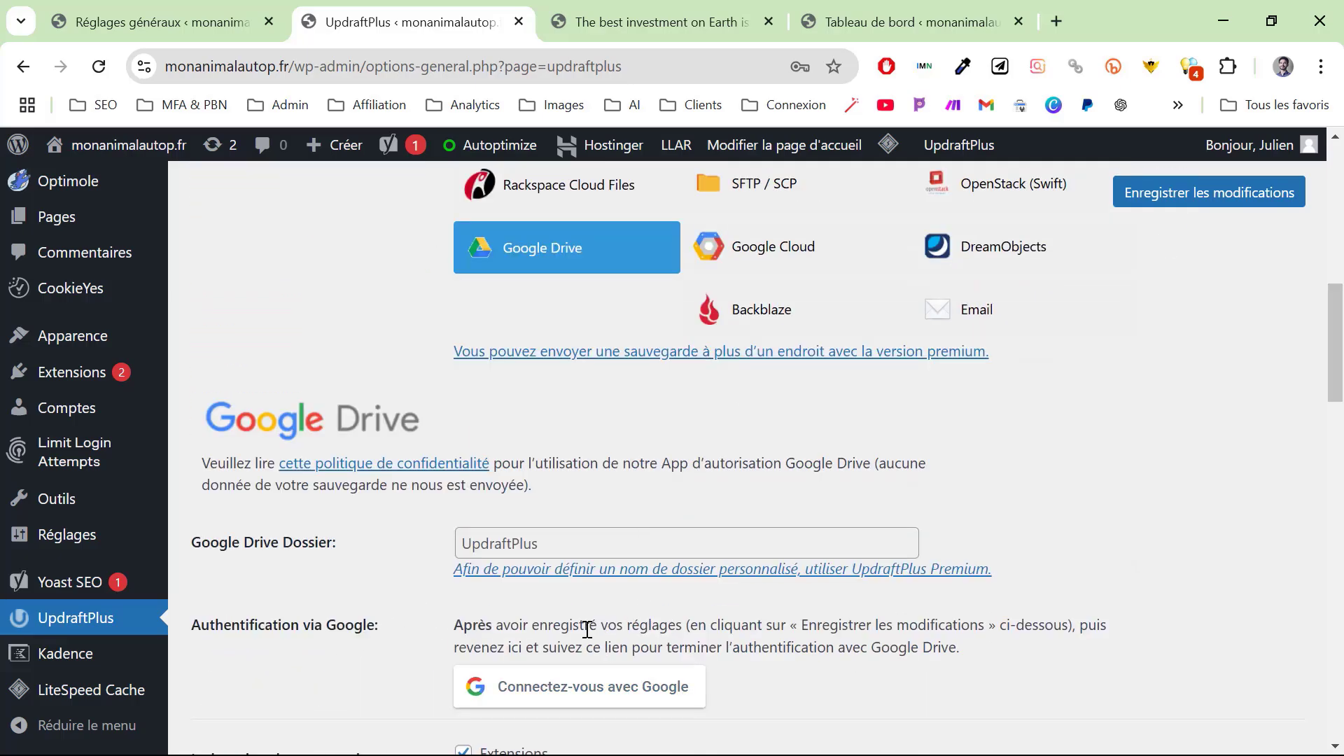
{"action": "left_click", "coordinate": [1160, 203]}
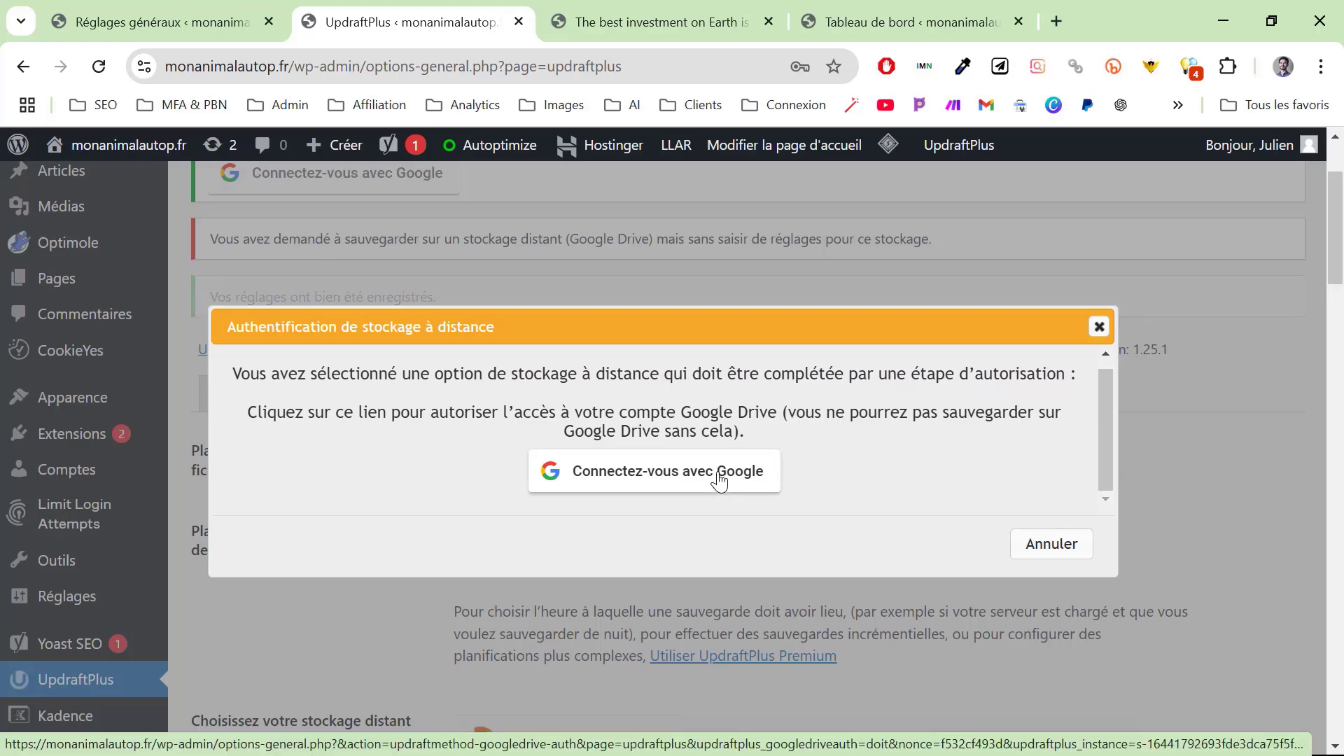
Authorize UpdraftPlus to access Google Drive with the chosen Google account and complete the storage setup.
{"action": "left_click", "coordinate": [721, 481]}
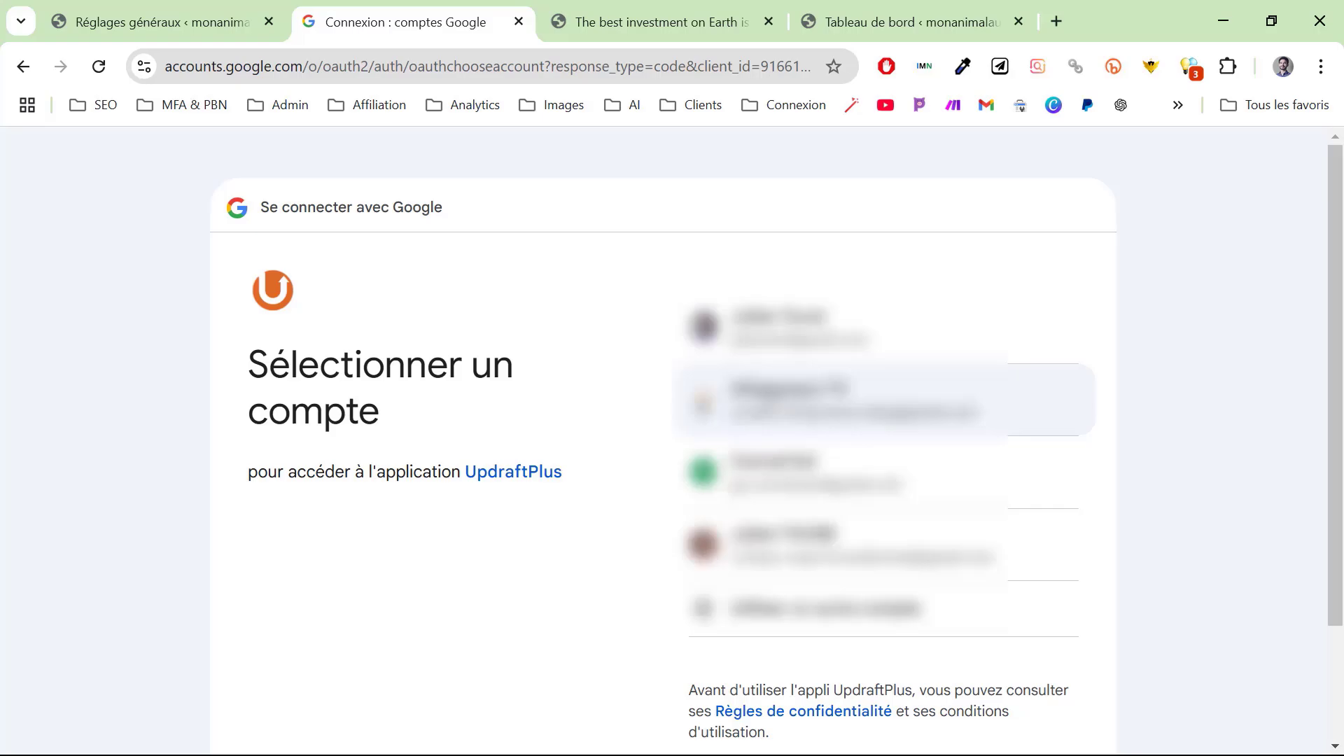
{"action": "left_click", "coordinate": [1049, 400]}
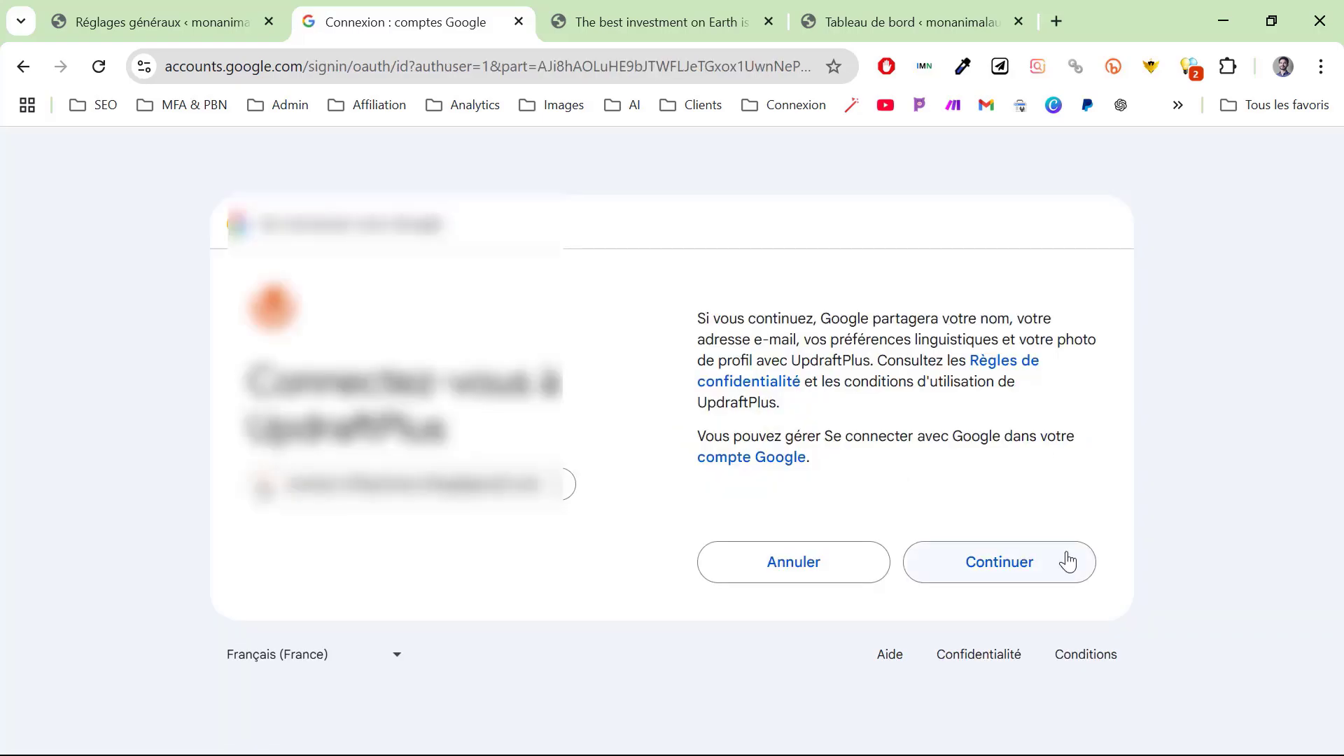
{"action": "left_click", "coordinate": [1049, 570]}
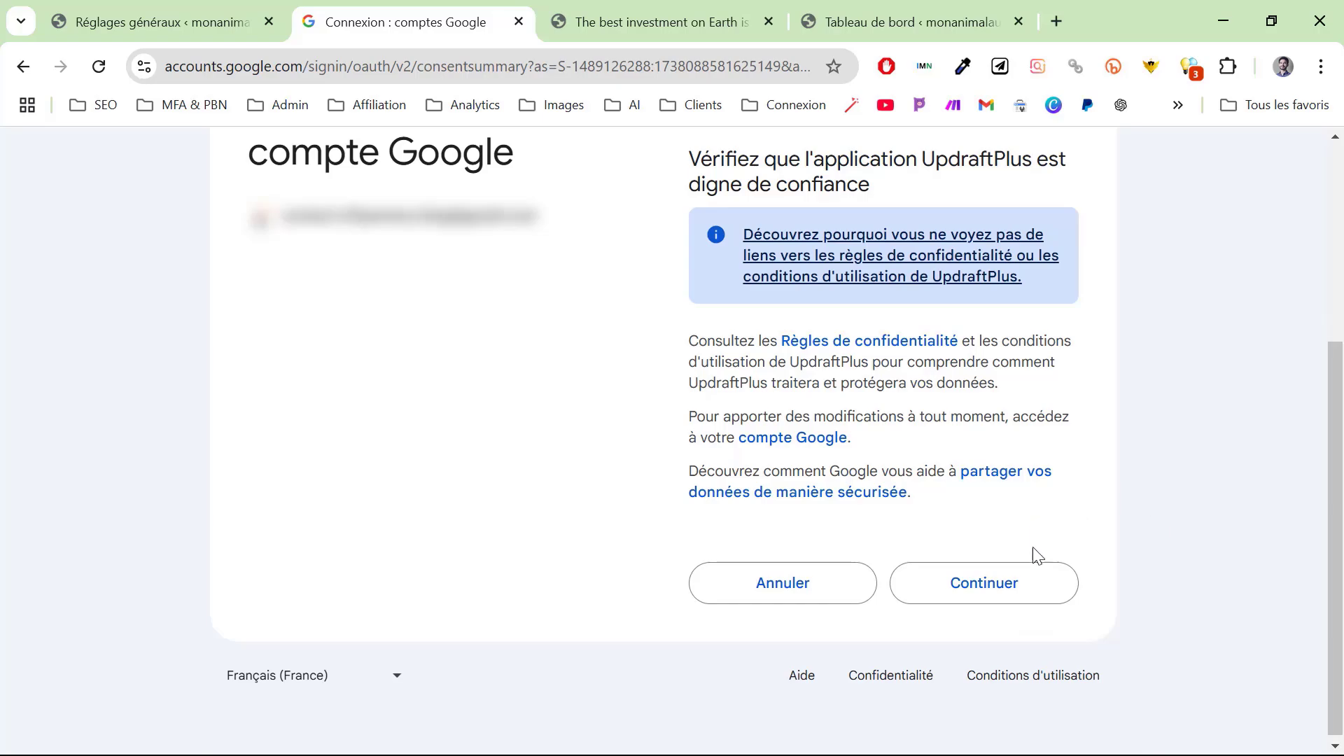
{"action": "left_click", "coordinate": [1016, 585]}
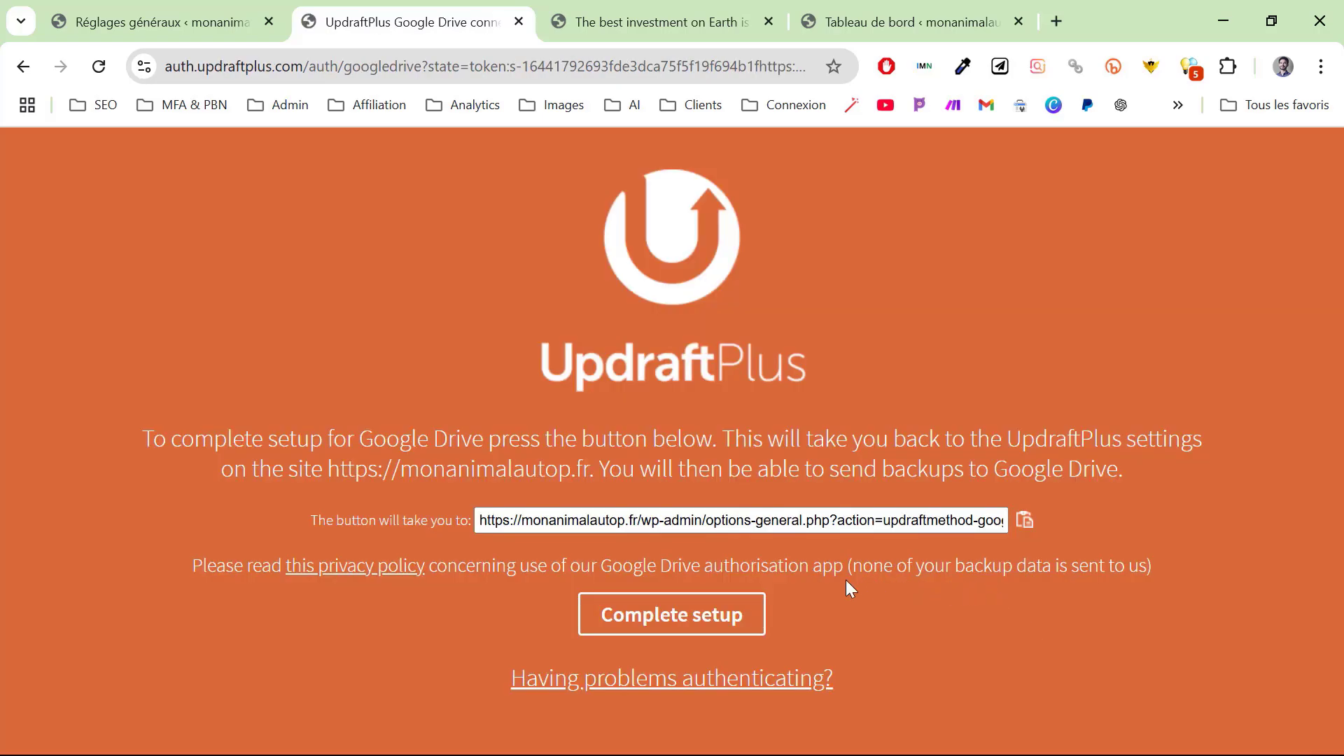
{"action": "left_click", "coordinate": [720, 615]}
Check the backup schedule and the selected remote storage in the UpdraftPlus settings.
{"action": "left_click", "coordinate": [534, 357]}
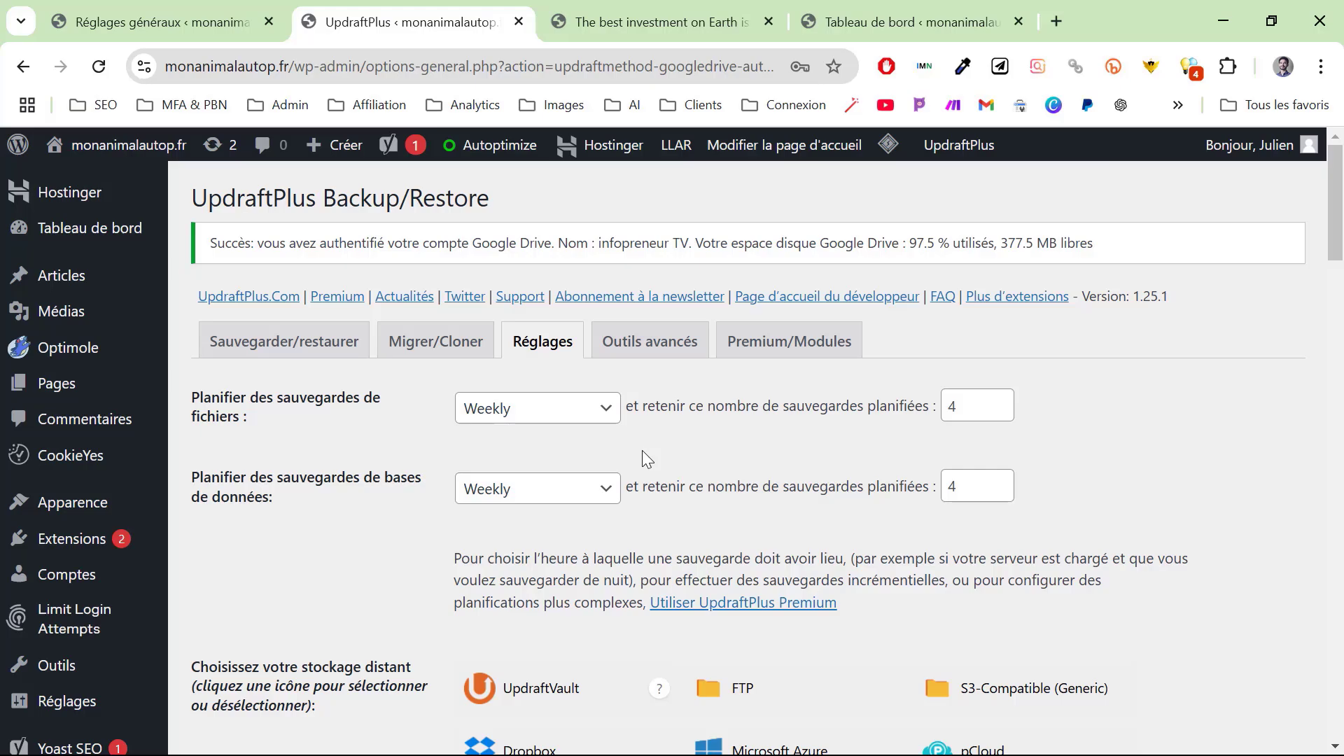
{"action": "scroll", "coordinate": [395, 590], "scroll_direction": "down", "scroll_amount": 5}
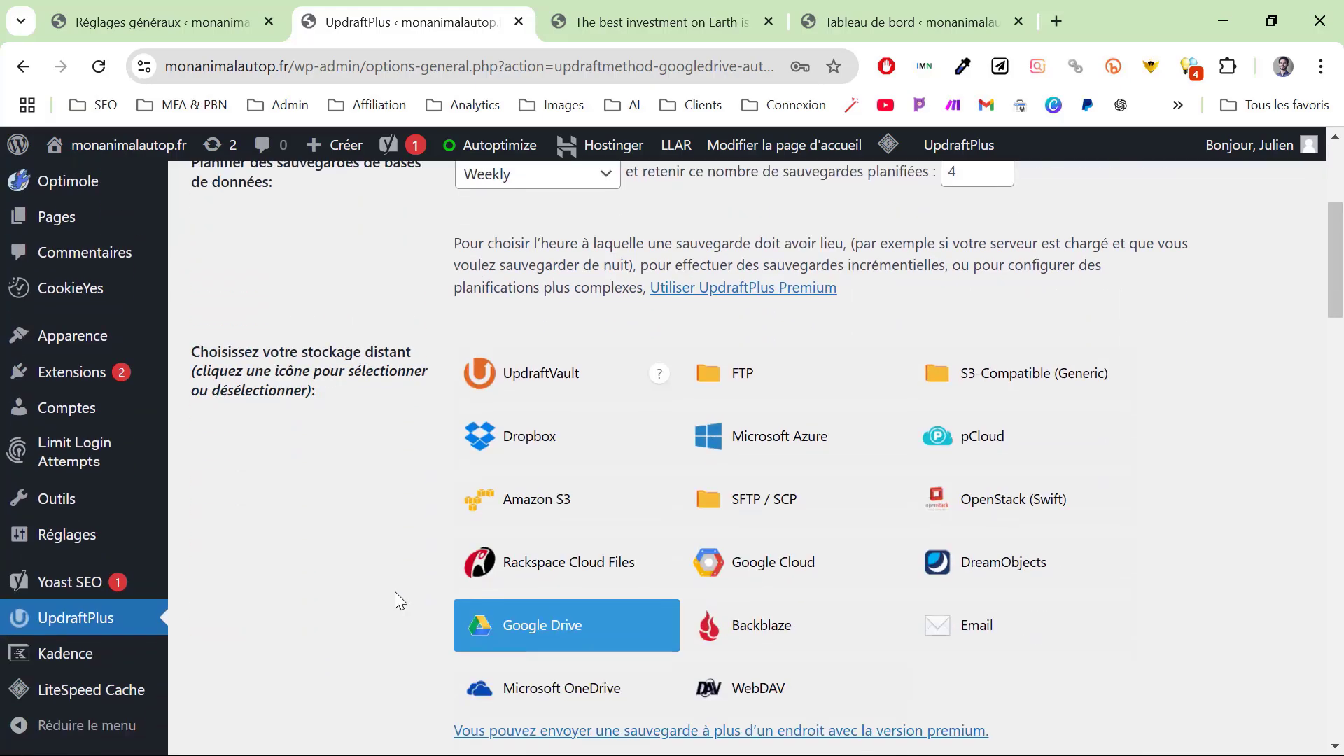
{"action": "scroll", "coordinate": [354, 621], "scroll_direction": "down", "scroll_amount": 6}
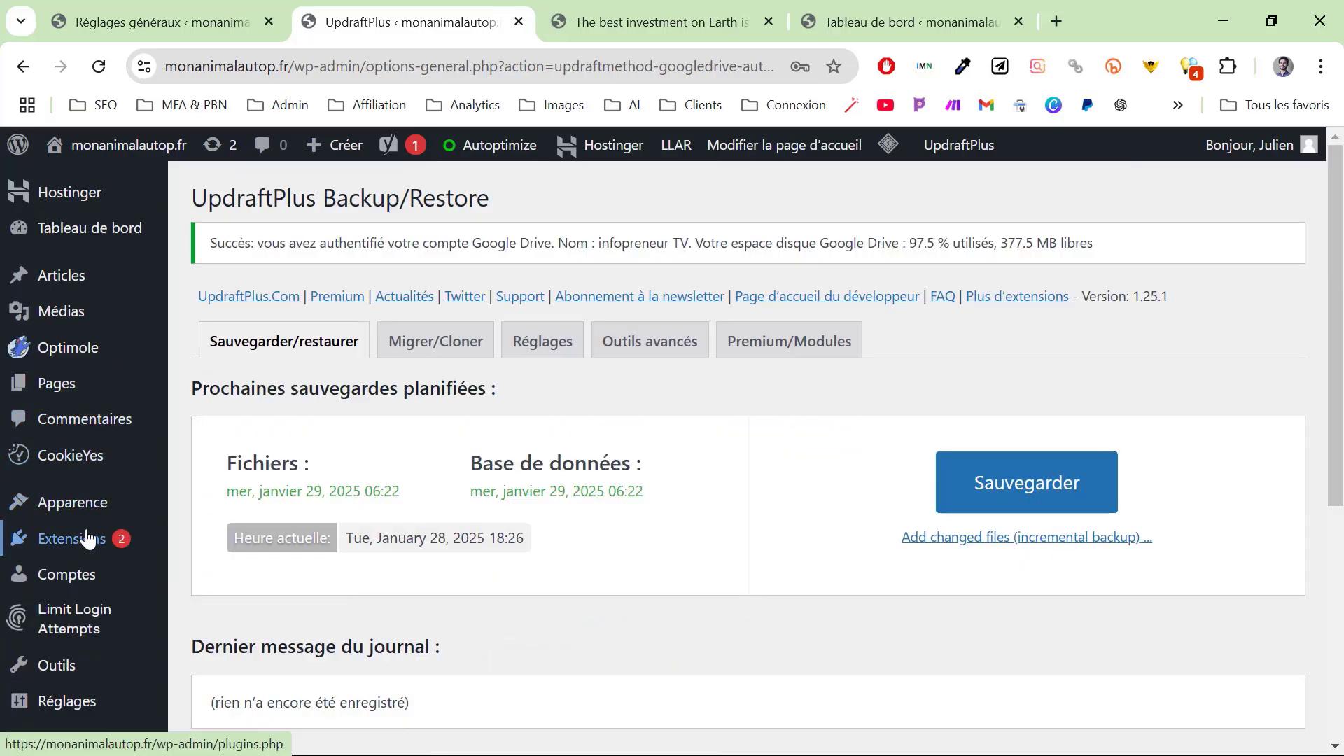
Open the LiteSpeed Cache settings from the installed extensions and review the cache control options.
{"action": "left_click", "coordinate": [84, 539]}
{"action": "scroll", "coordinate": [300, 460], "scroll_direction": "down", "scroll_amount": 4}
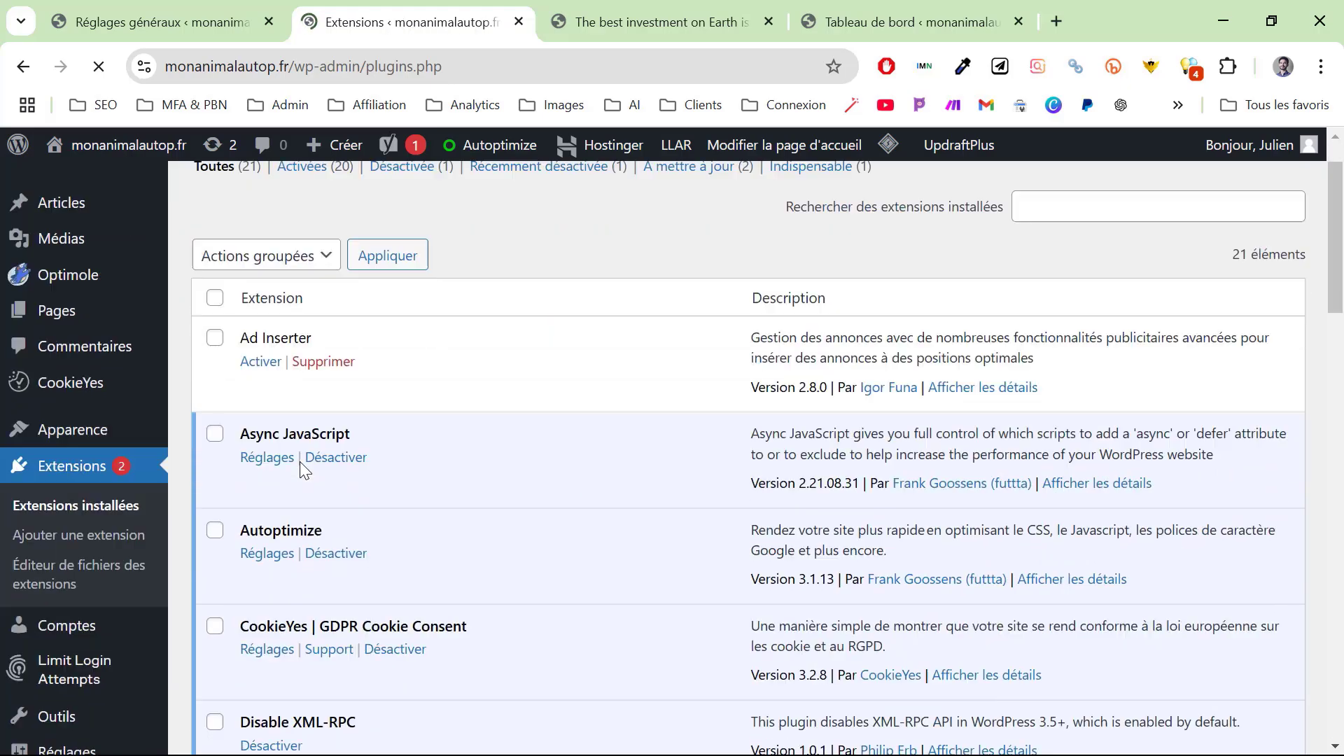
{"action": "scroll", "coordinate": [299, 461], "scroll_direction": "down", "scroll_amount": 10}
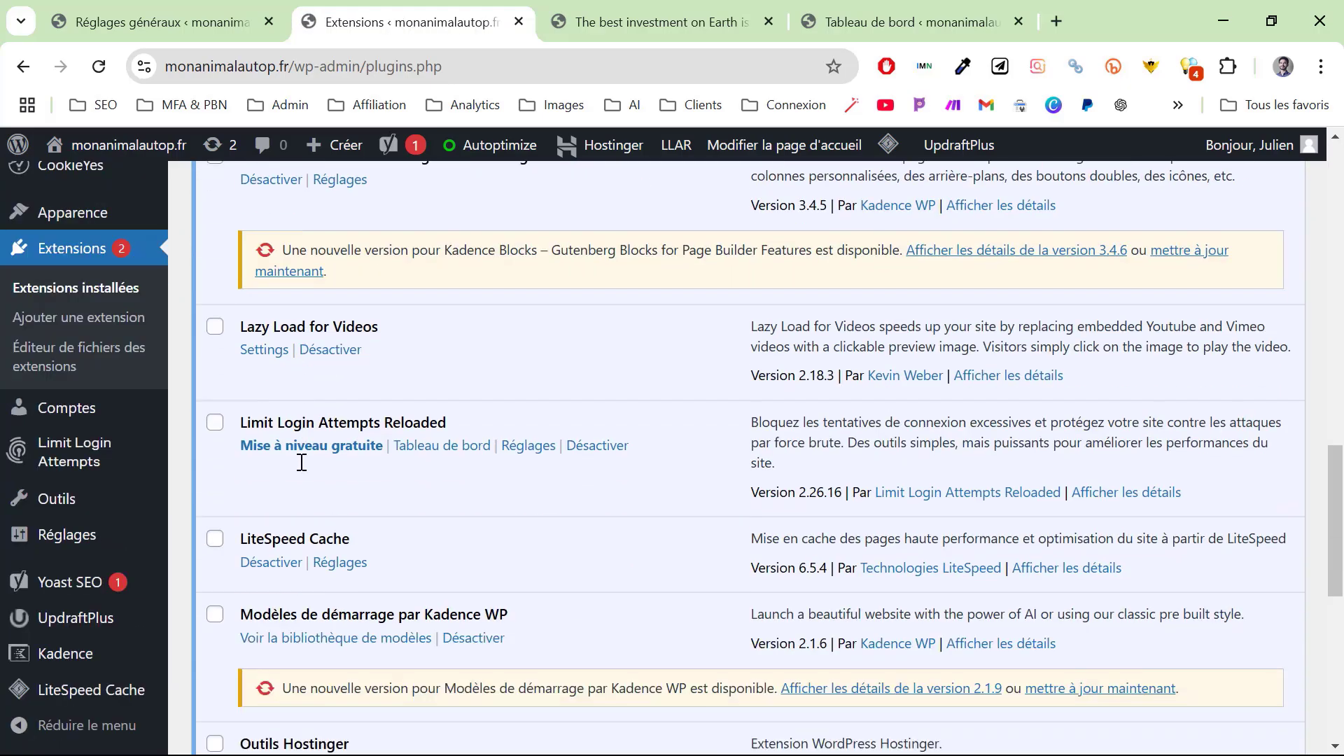
{"action": "scroll", "coordinate": [301, 462], "scroll_direction": "down", "scroll_amount": 1}
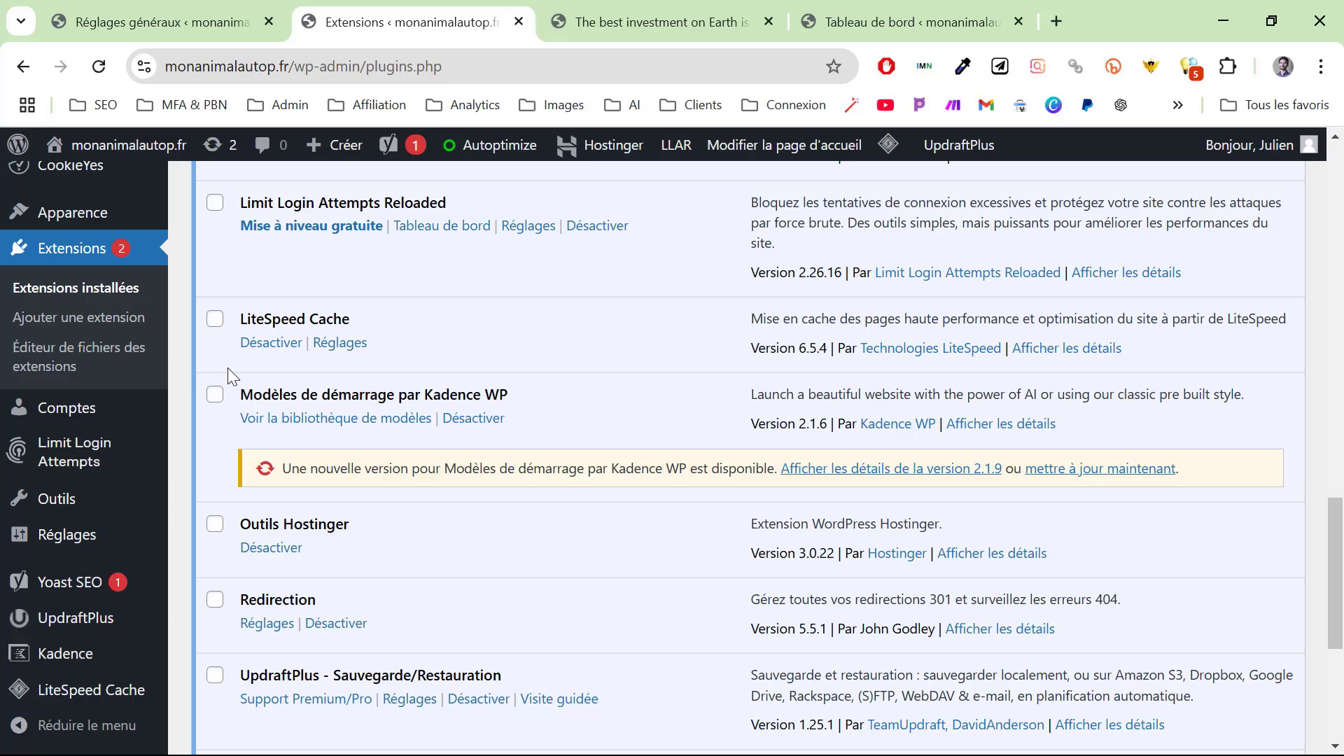
{"action": "left_click", "coordinate": [355, 345]}
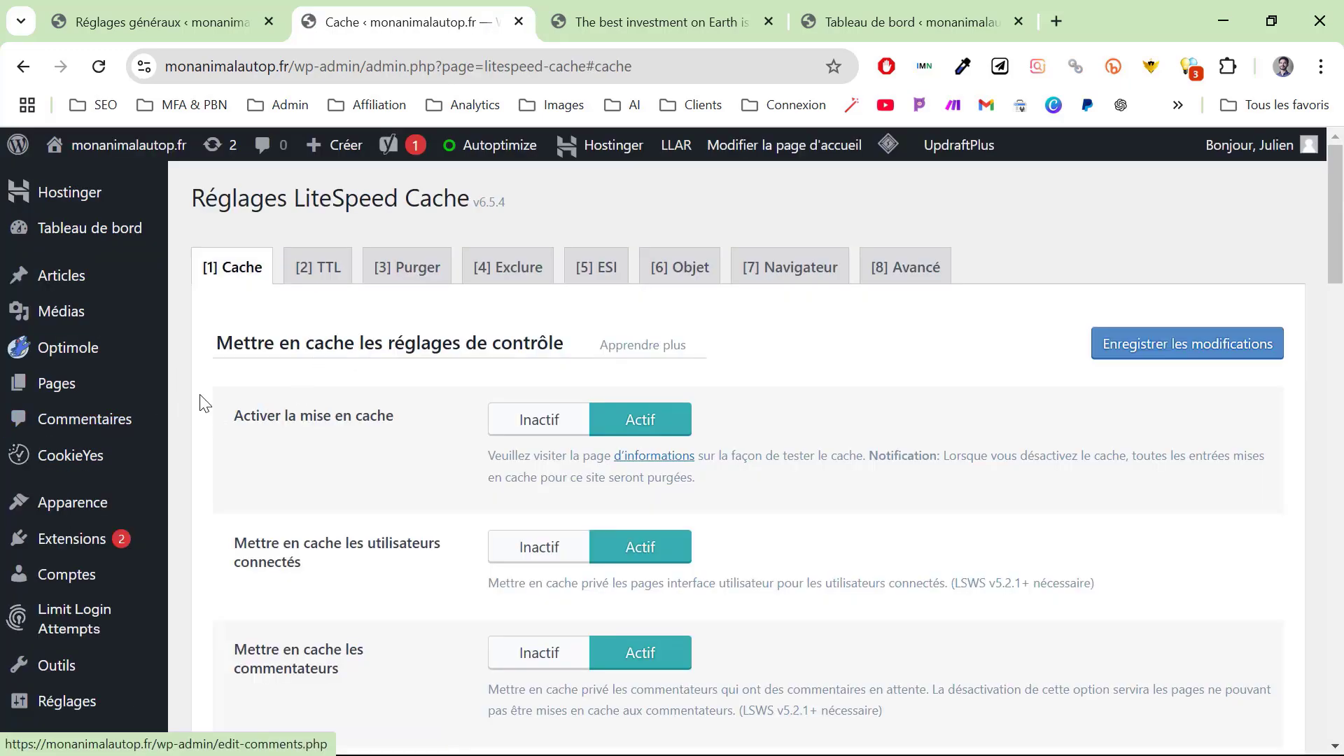
{"action": "scroll", "coordinate": [202, 404], "scroll_direction": "down", "scroll_amount": 10}
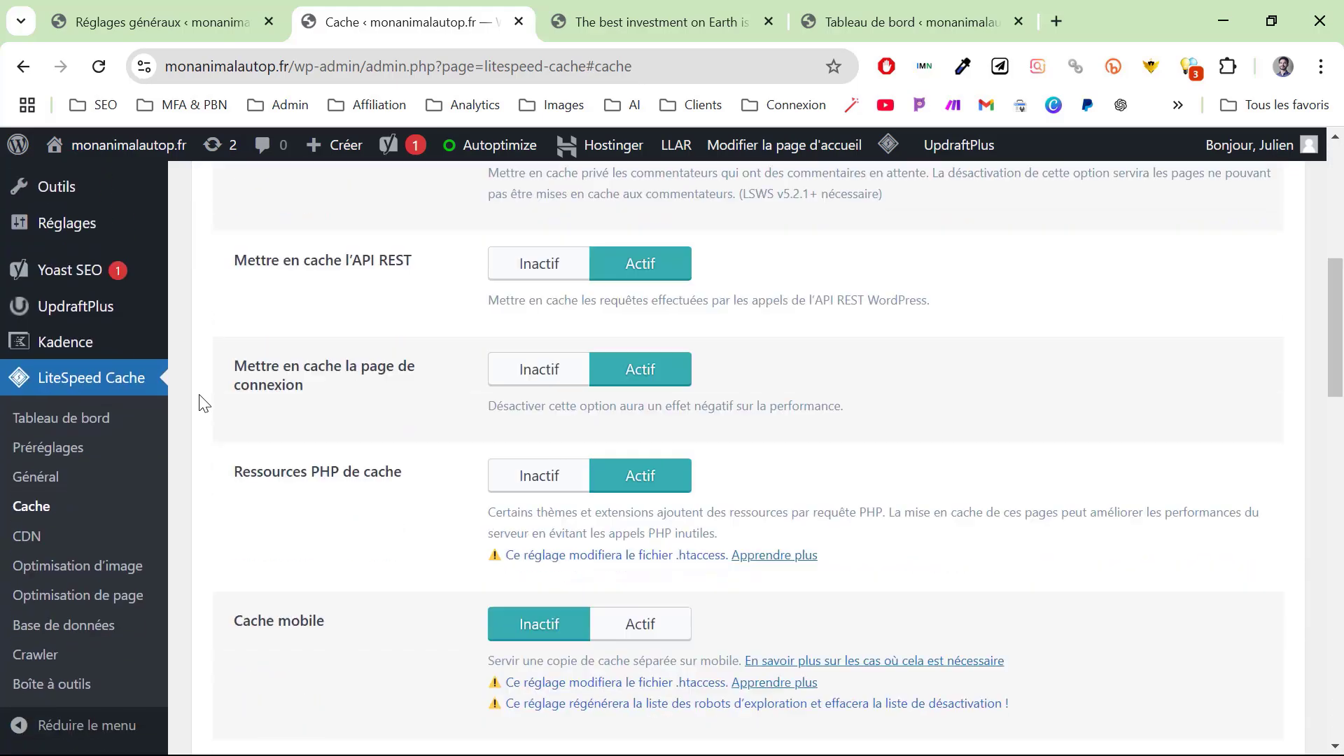
{"action": "scroll", "coordinate": [236, 452], "scroll_direction": "up", "scroll_amount": 10}
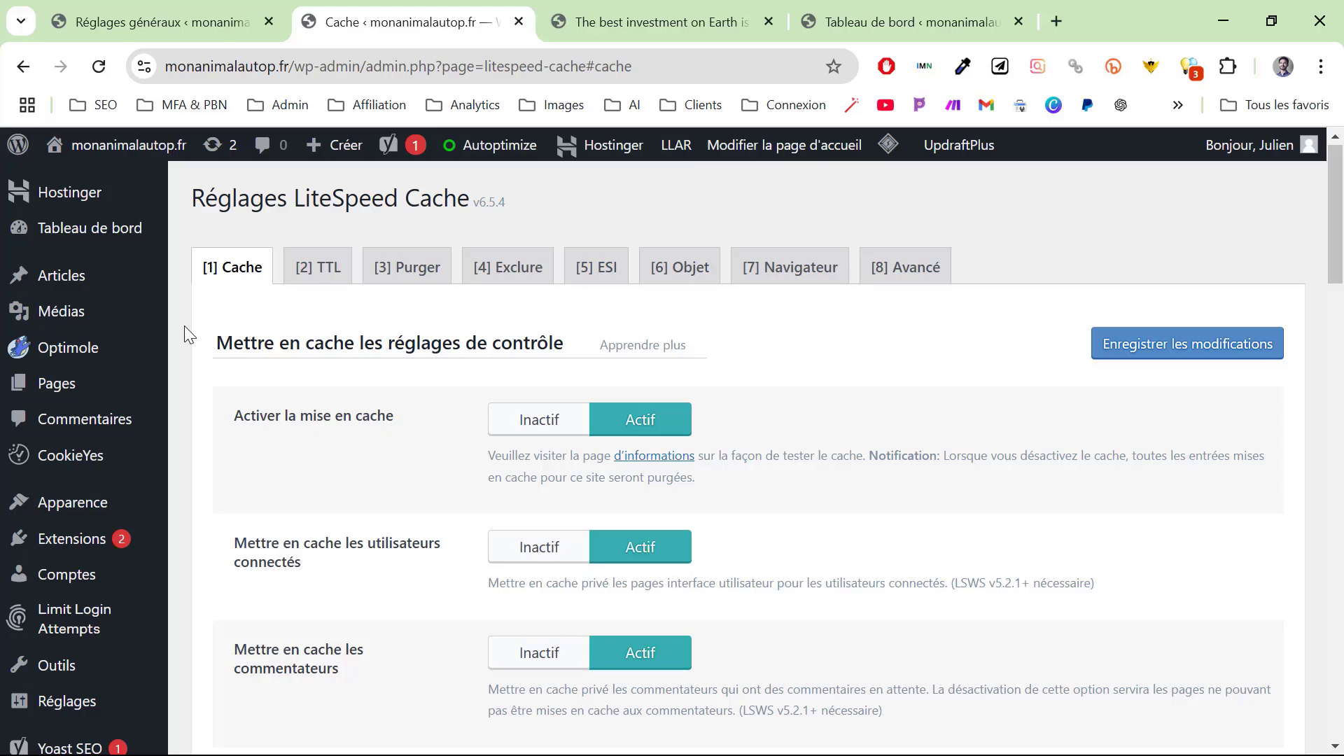
Open the Yoast SEO settings from the installed extensions, start its initial configuration and complete the SEO data optimization stage.
{"action": "left_click", "coordinate": [69, 539]}
{"action": "scroll", "coordinate": [293, 511], "scroll_direction": "down", "scroll_amount": 20}
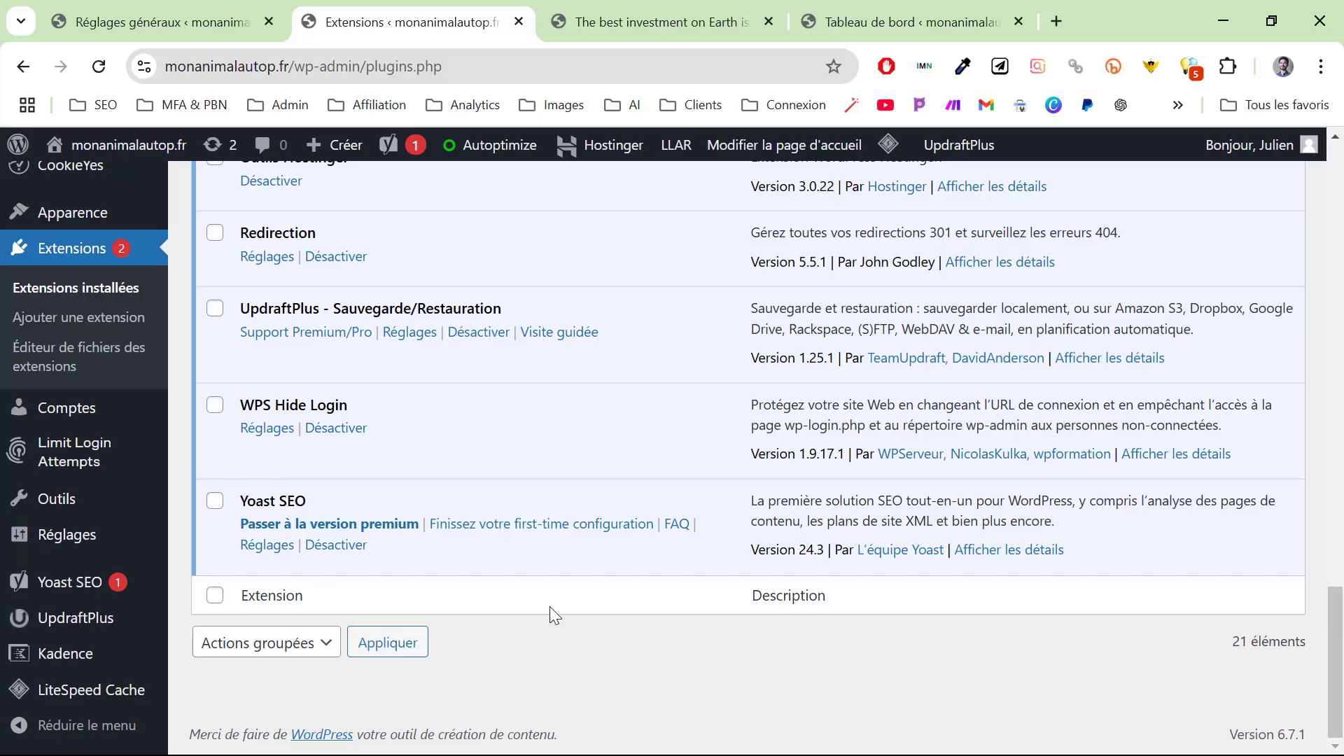
{"action": "left_click", "coordinate": [266, 545]}
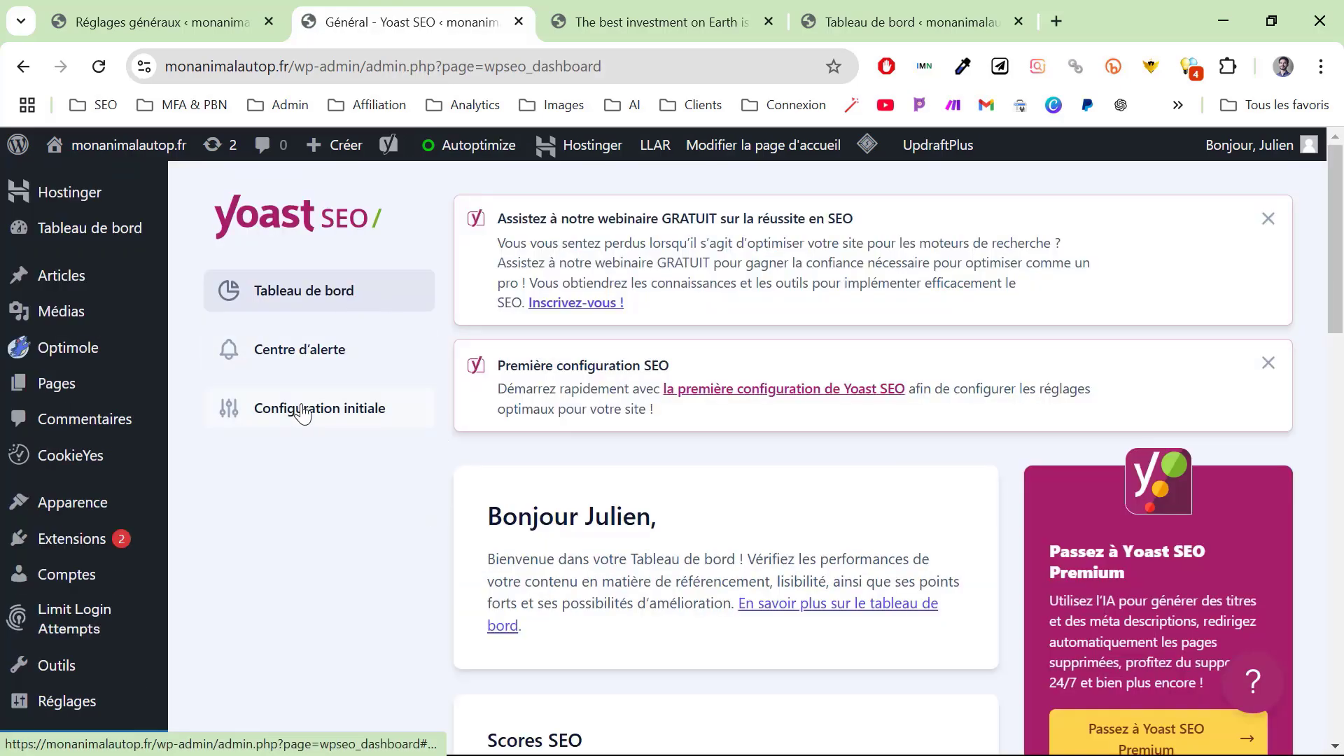
{"action": "left_click", "coordinate": [302, 412]}
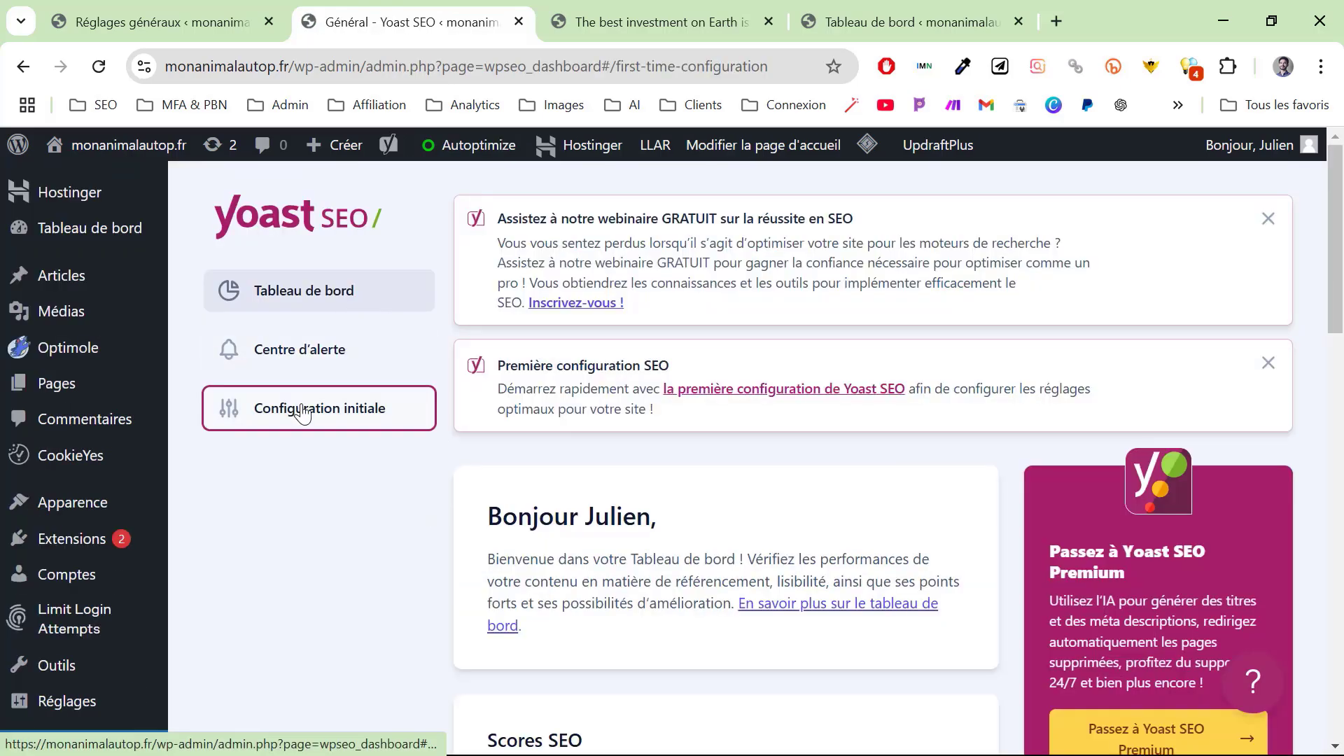
{"action": "scroll", "coordinate": [303, 412], "scroll_direction": "down", "scroll_amount": 2}
{"action": "left_click", "coordinate": [585, 612]}
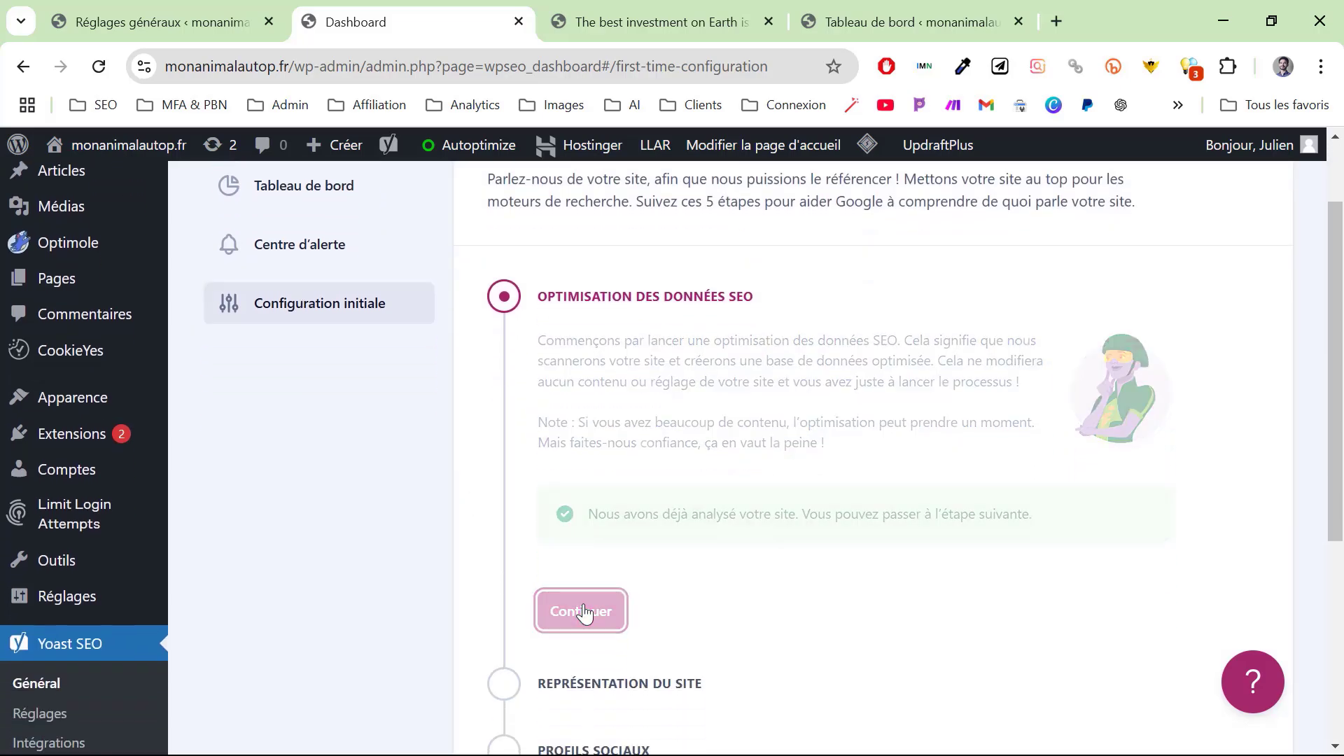
Save the site representation, social profiles and personal preferences with their defaults, finish the initial configuration and go to the SEO dashboard.
{"action": "scroll", "coordinate": [494, 489], "scroll_direction": "down", "scroll_amount": 5}
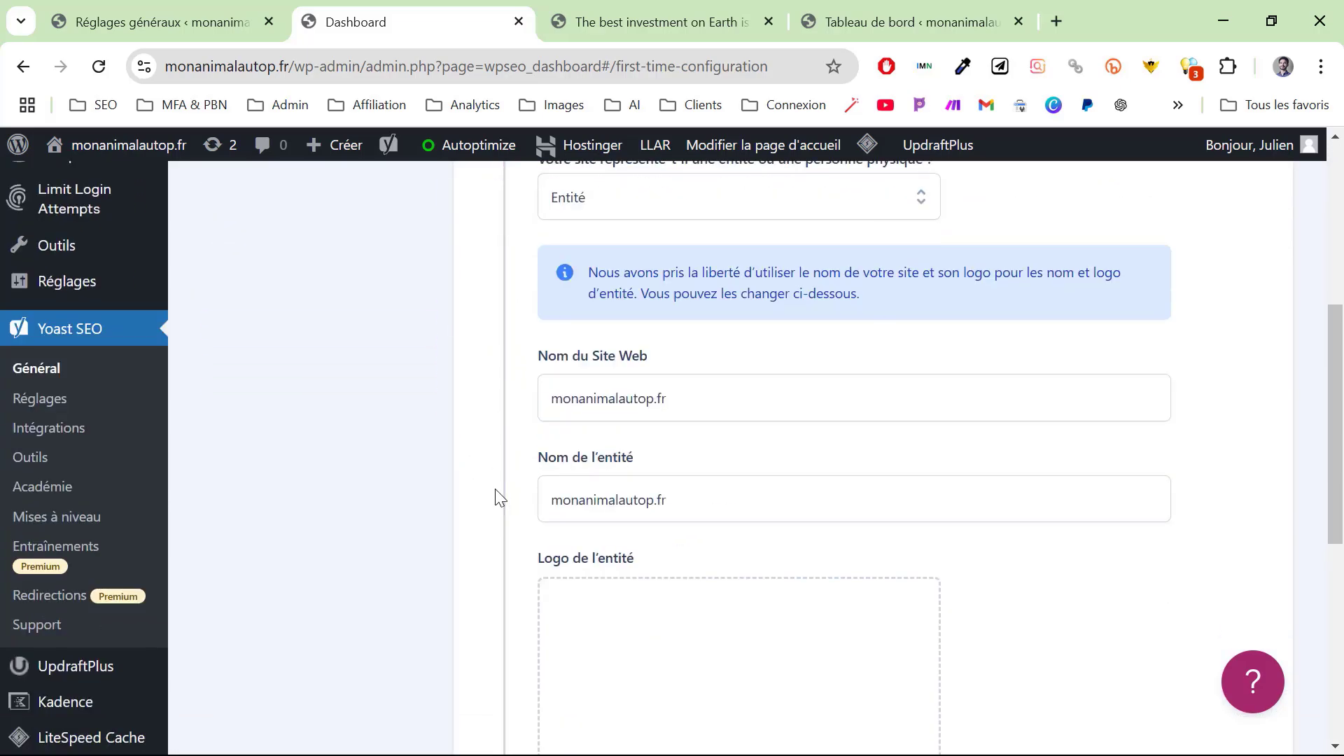
{"action": "scroll", "coordinate": [494, 489], "scroll_direction": "down", "scroll_amount": 3}
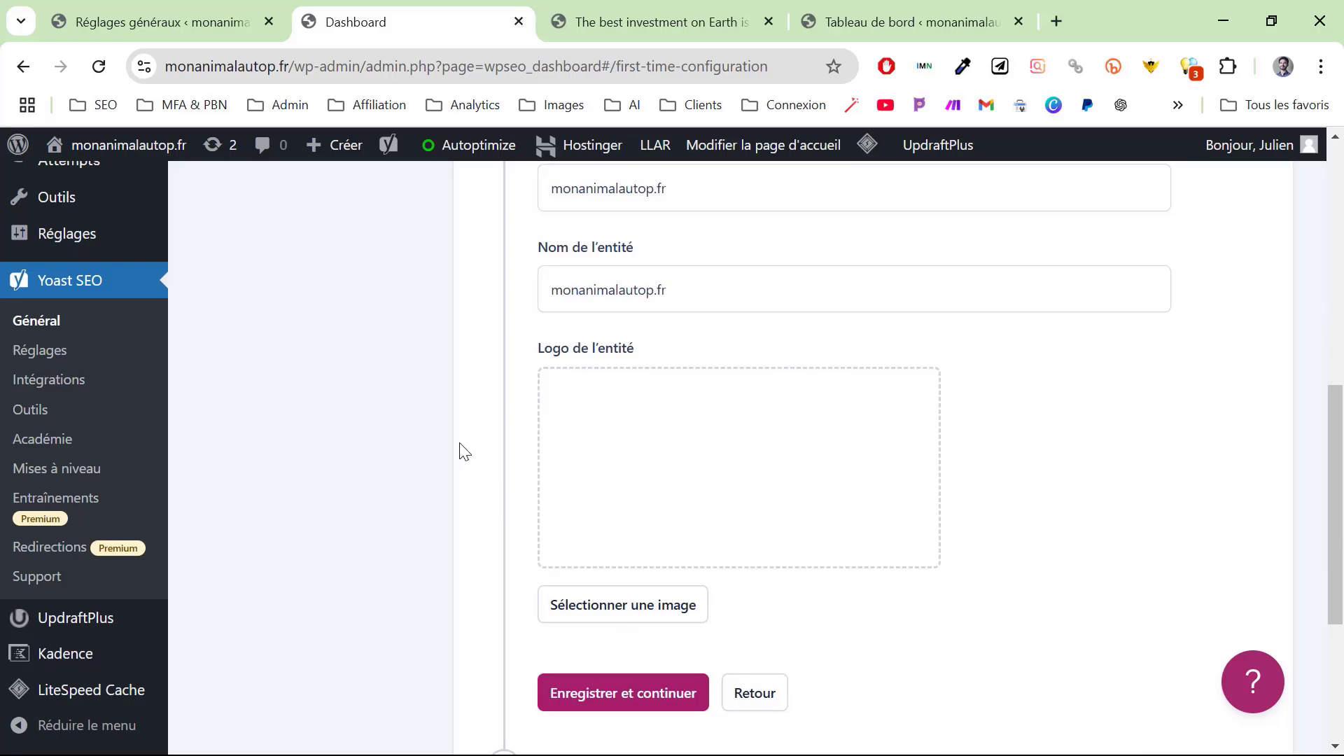
{"action": "scroll", "coordinate": [461, 450], "scroll_direction": "down", "scroll_amount": 4}
{"action": "left_click", "coordinate": [653, 396]}
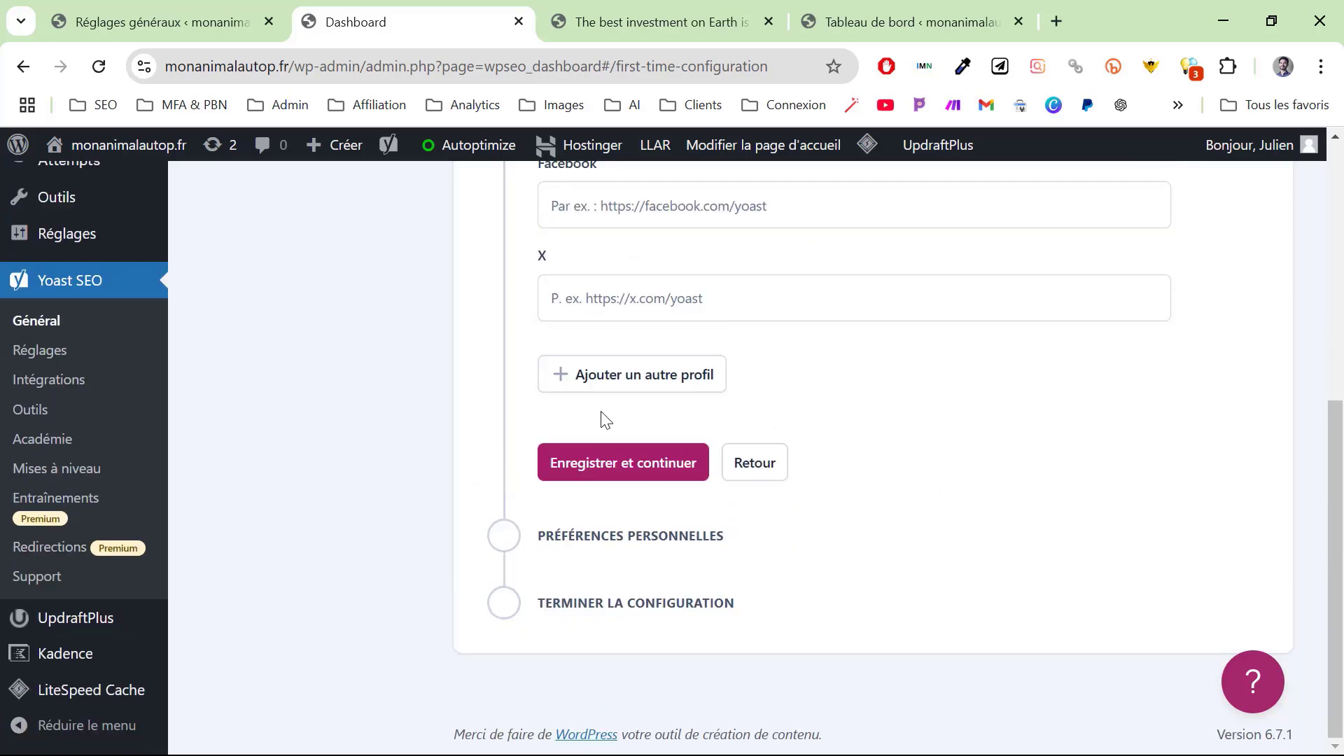
{"action": "left_click", "coordinate": [615, 459]}
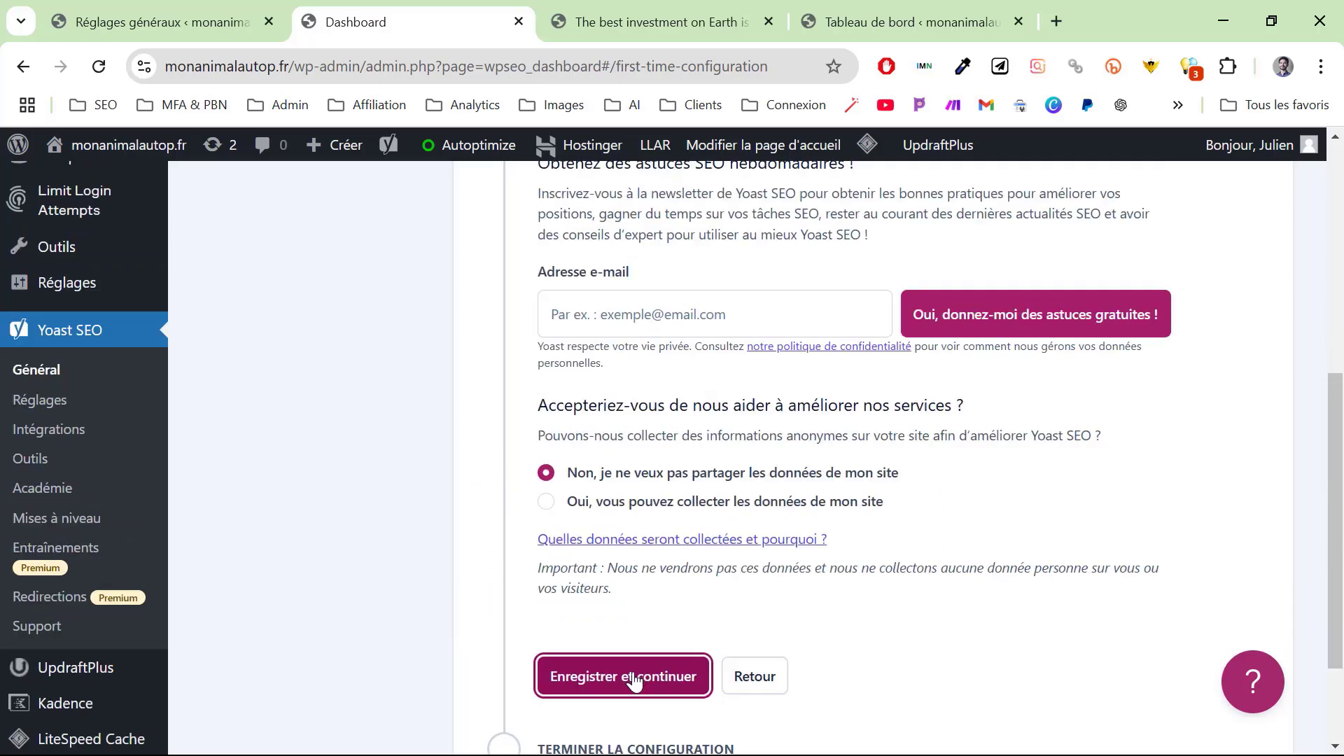
{"action": "left_click", "coordinate": [634, 677]}
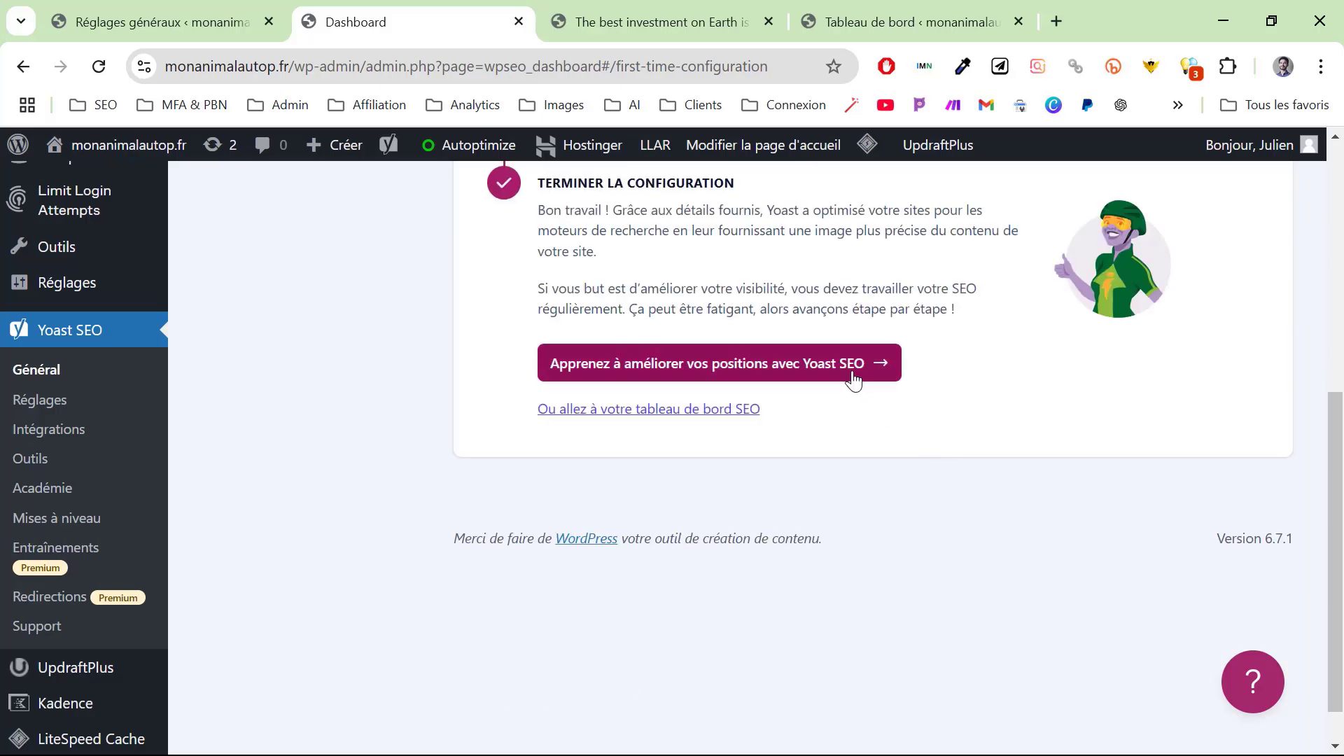
{"action": "left_click", "coordinate": [788, 377]}
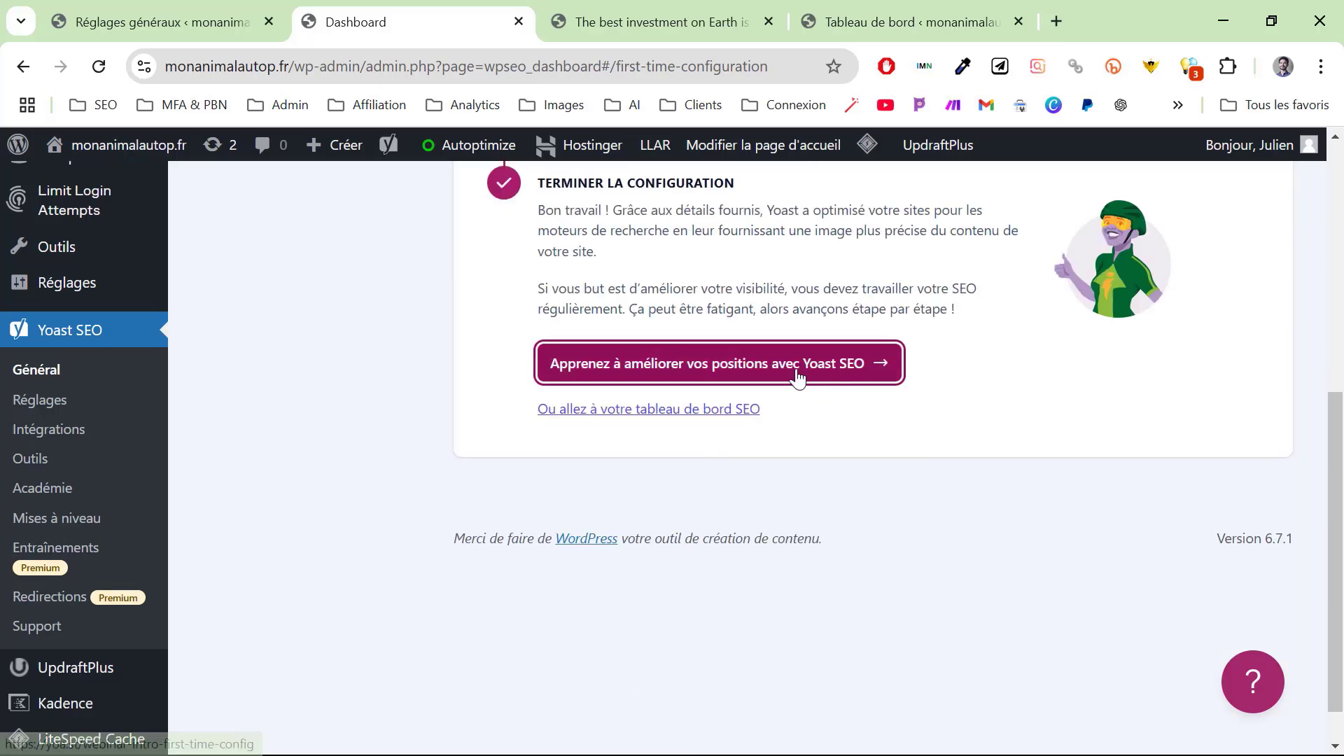
{"action": "left_click", "coordinate": [603, 413]}
Open the Yoast SEO settings for the Articles content type at its search appearance options.
{"action": "scroll", "coordinate": [431, 576], "scroll_direction": "down", "scroll_amount": 3}
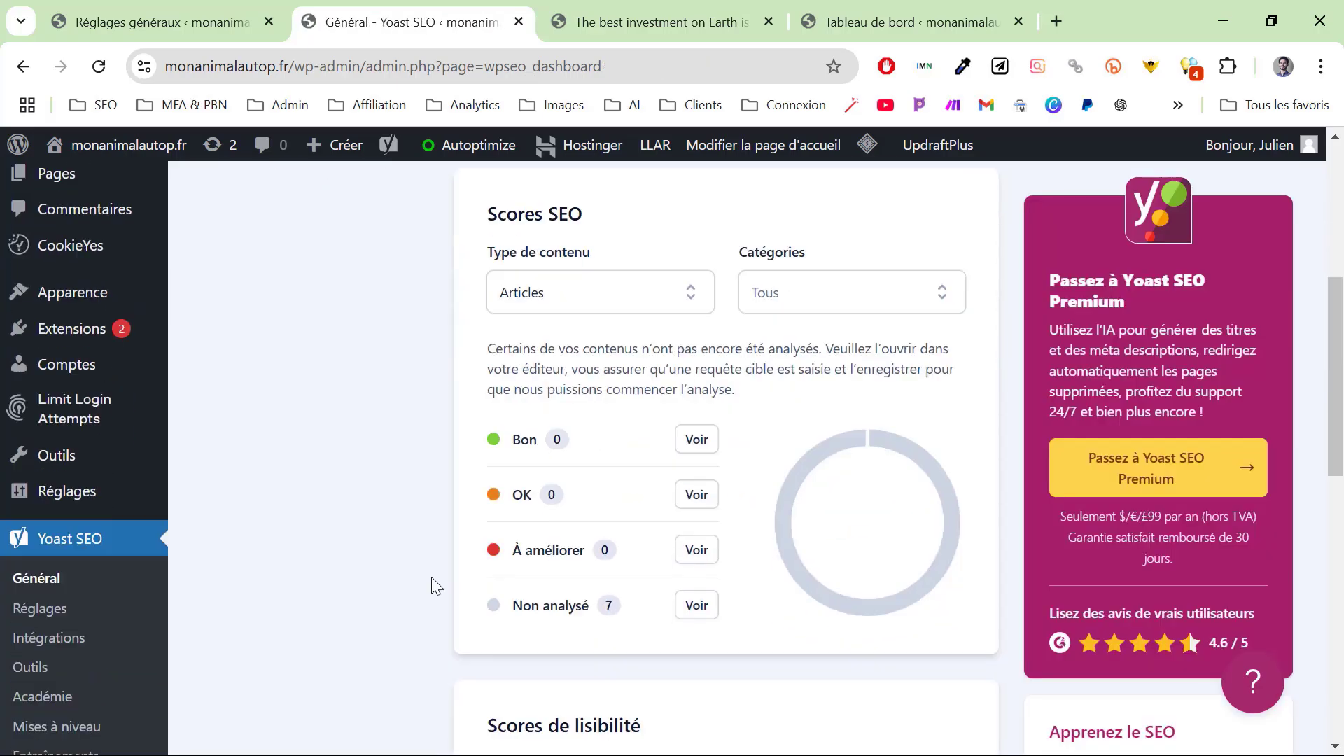
{"action": "left_click", "coordinate": [43, 609]}
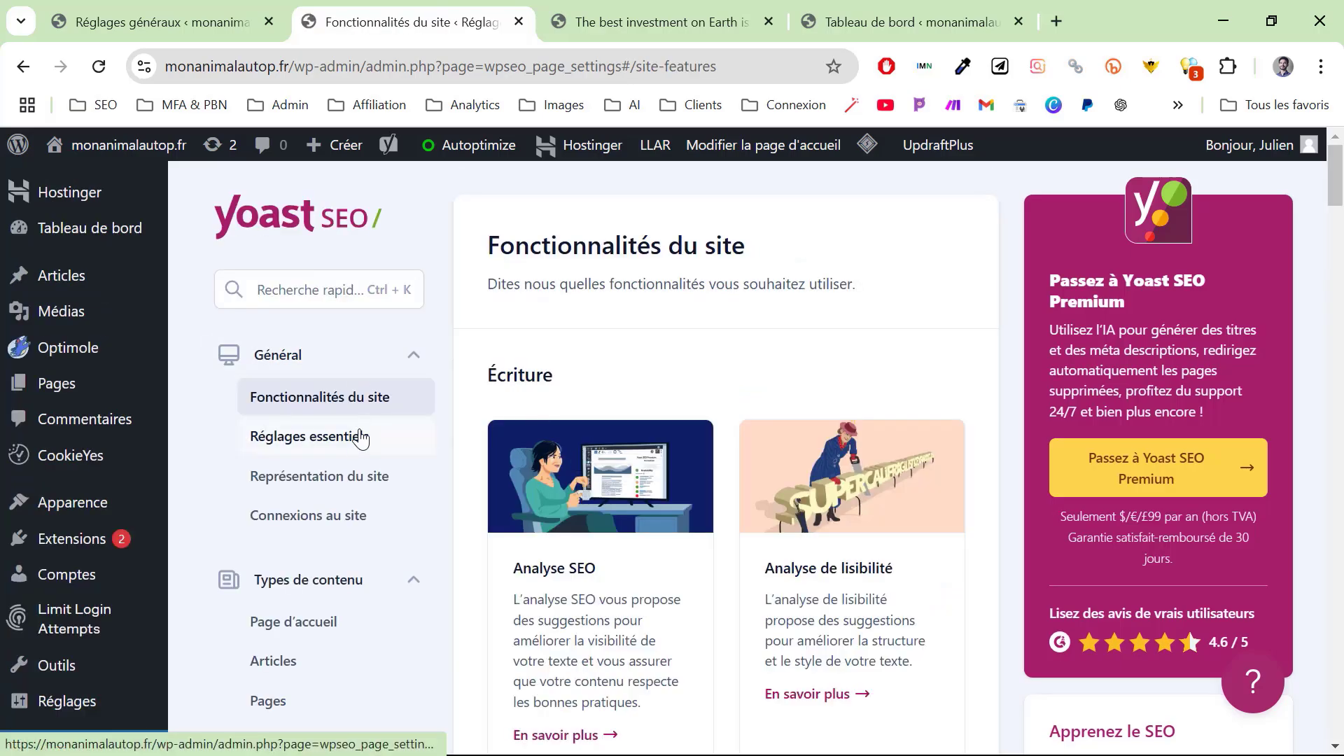
{"action": "left_click", "coordinate": [324, 622]}
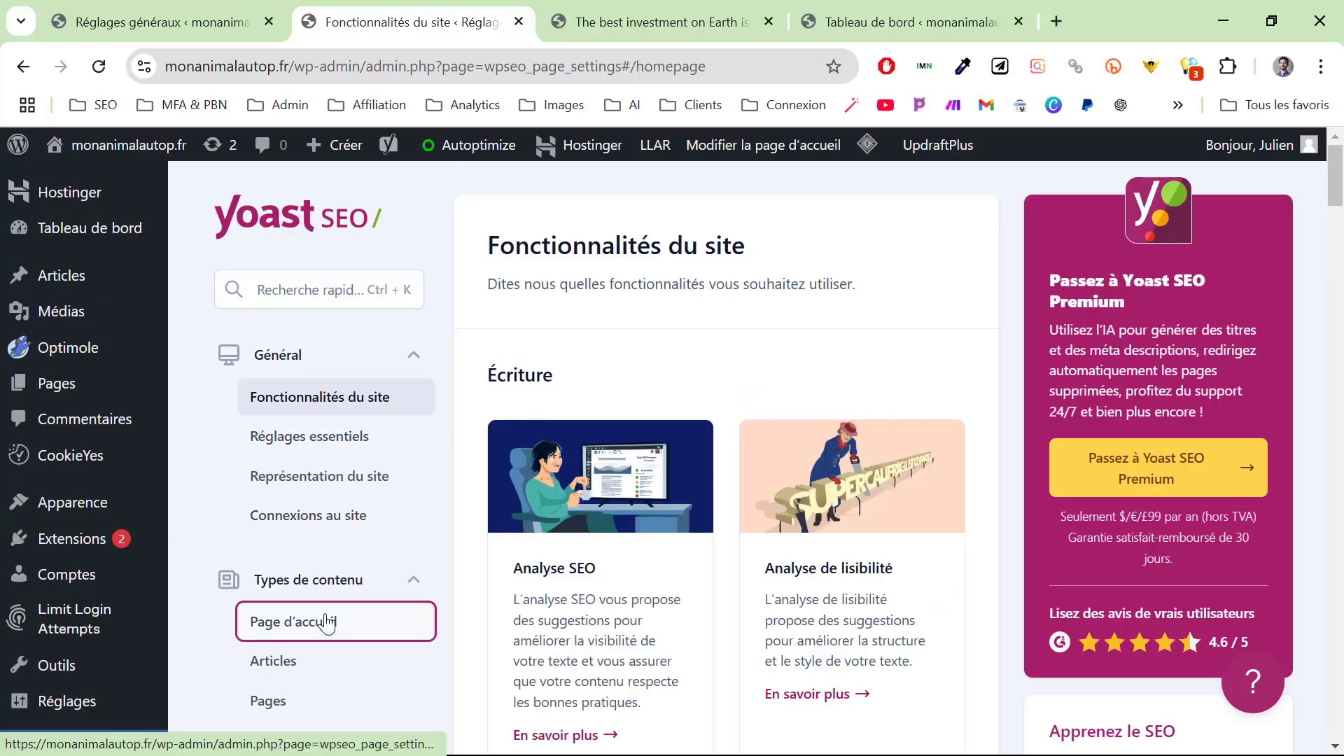
{"action": "left_click", "coordinate": [273, 660]}
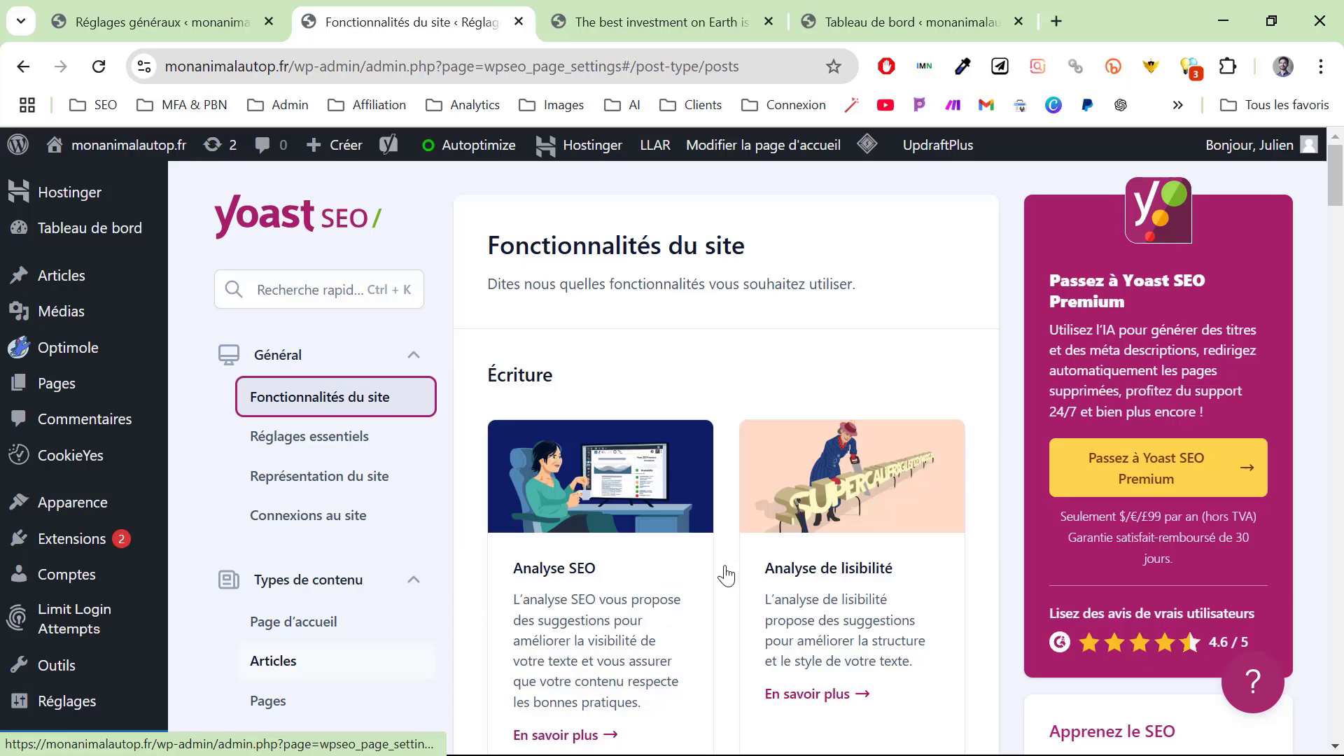
{"action": "scroll", "coordinate": [528, 539], "scroll_direction": "down", "scroll_amount": 1}
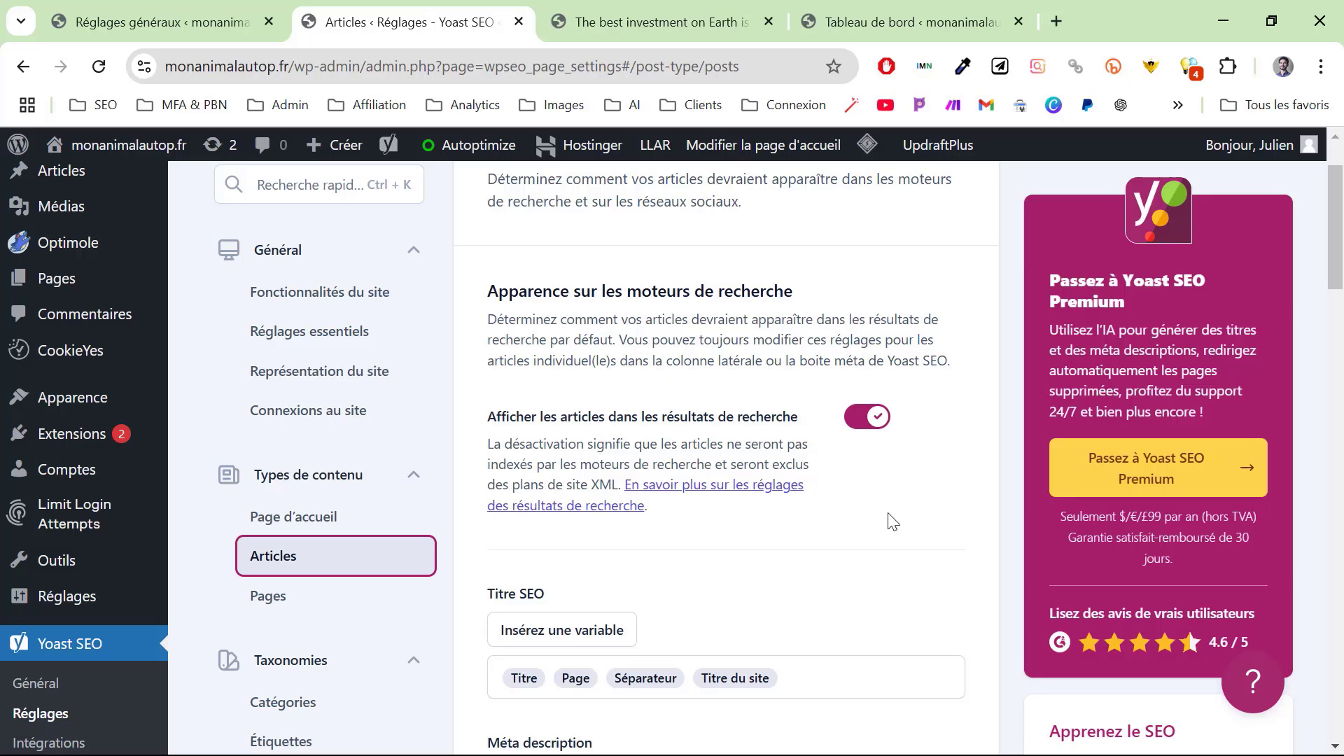
{"action": "scroll", "coordinate": [732, 570], "scroll_direction": "down", "scroll_amount": 1}
Remove the Page, Séparateur and Titre du site variables from the articles' SEO title, keeping only Titre, and save the changes.
{"action": "left_click", "coordinate": [830, 573]}
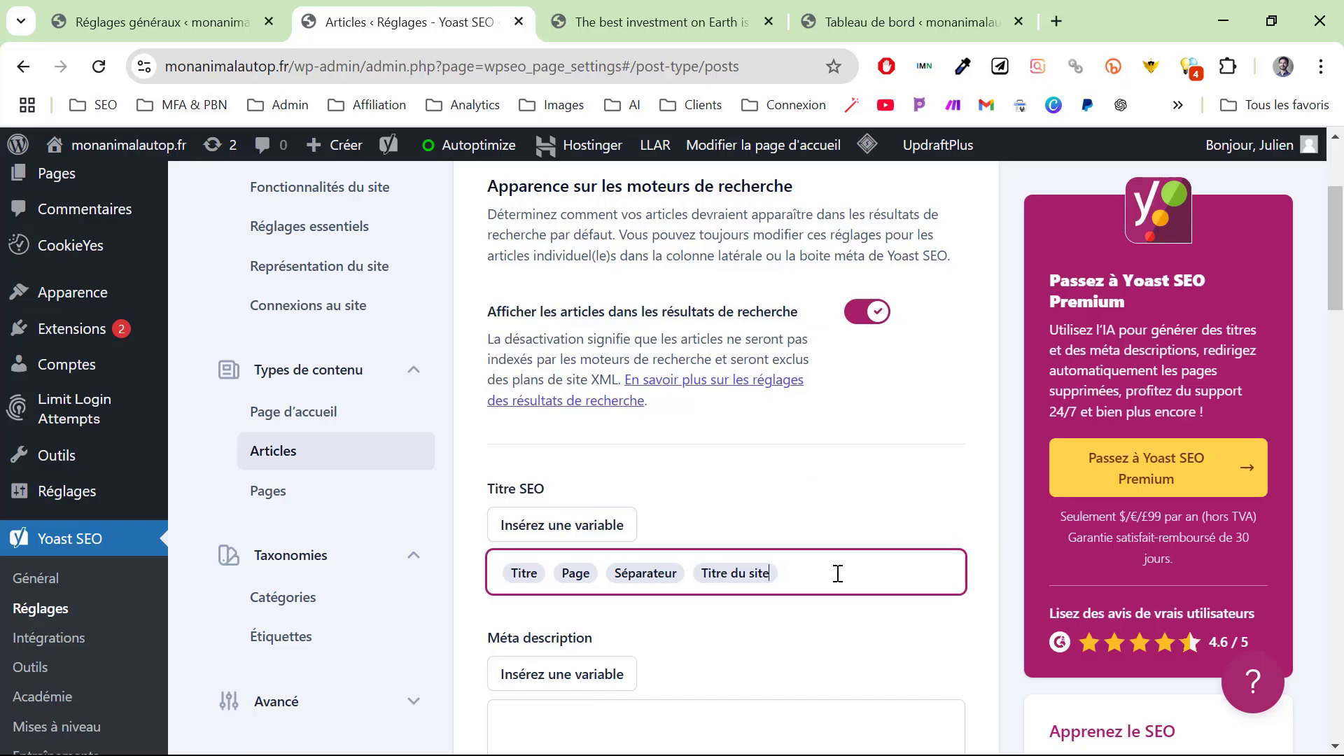
{"action": "key", "text": "BackSpace"}
{"action": "key", "text": "BackSpace"}
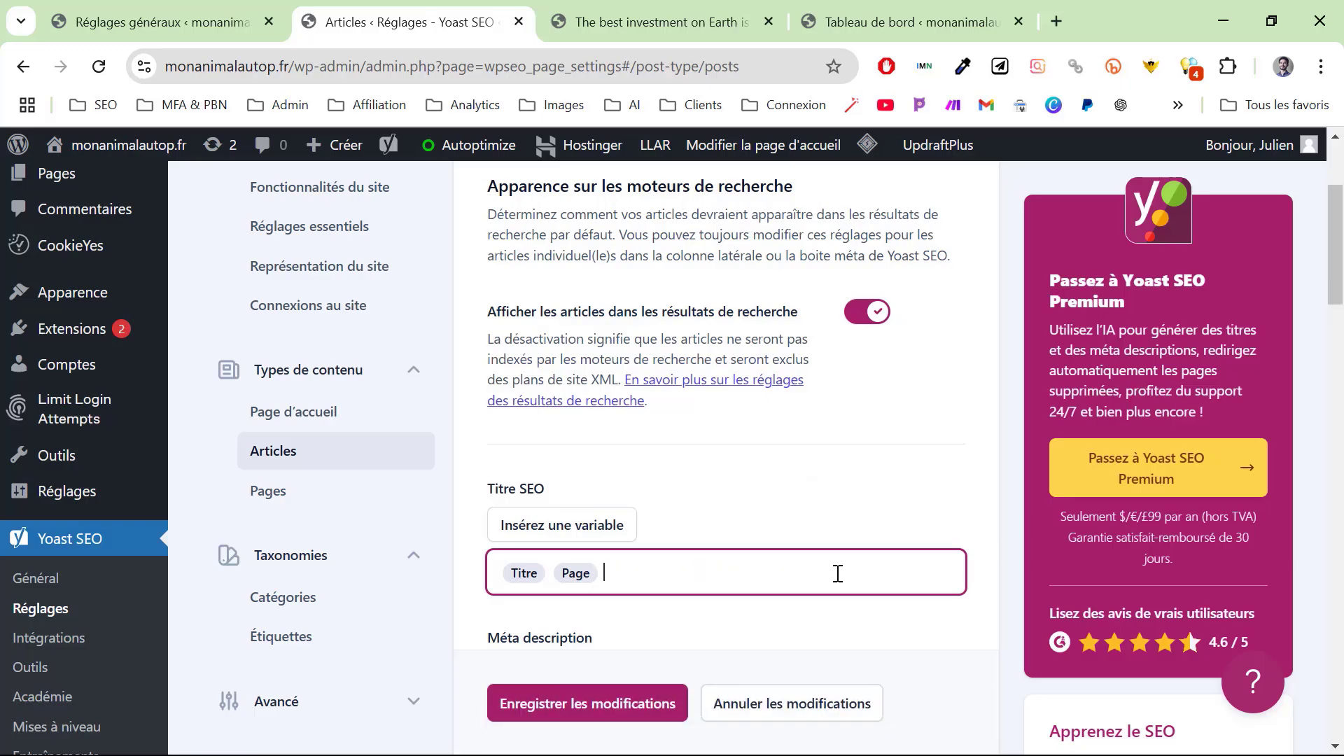
{"action": "key", "text": "BackSpace"}
{"action": "scroll", "coordinate": [715, 434], "scroll_direction": "down", "scroll_amount": 5}
{"action": "scroll", "coordinate": [716, 434], "scroll_direction": "down", "scroll_amount": 10}
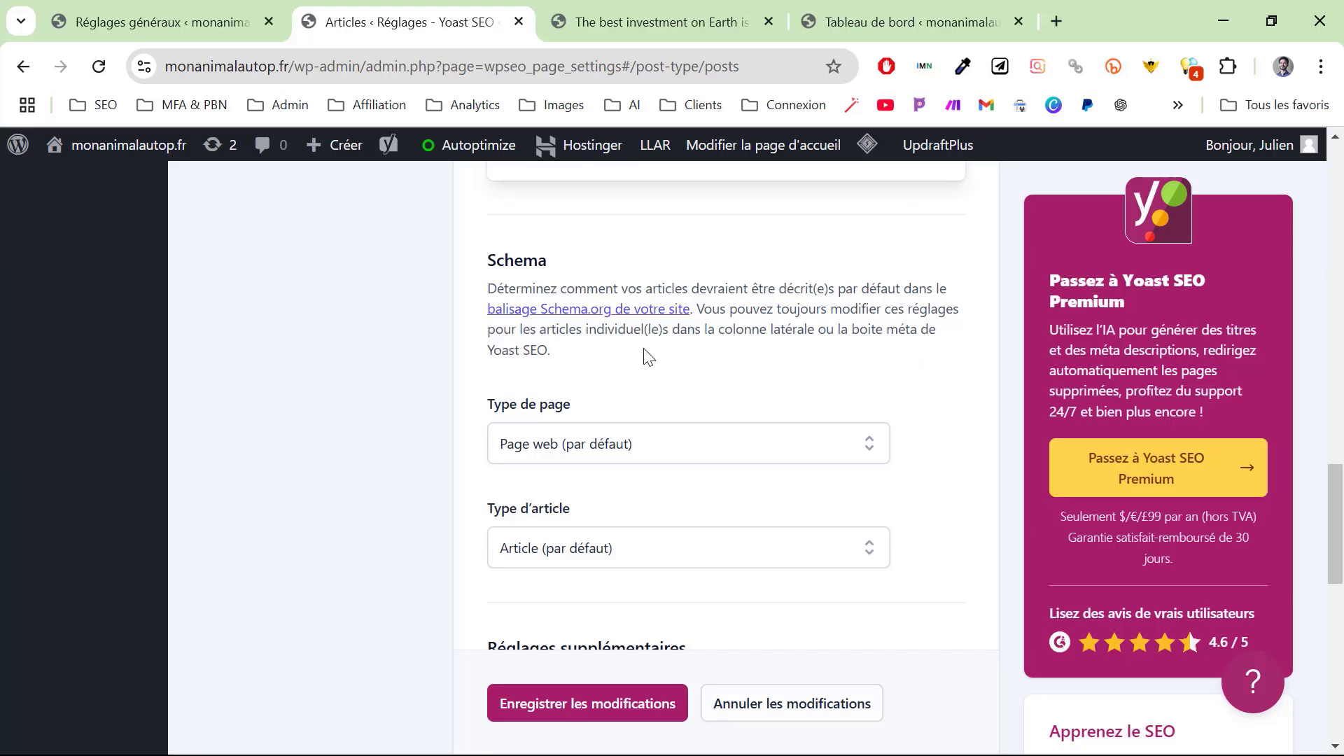
{"action": "scroll", "coordinate": [686, 476], "scroll_direction": "down", "scroll_amount": 3}
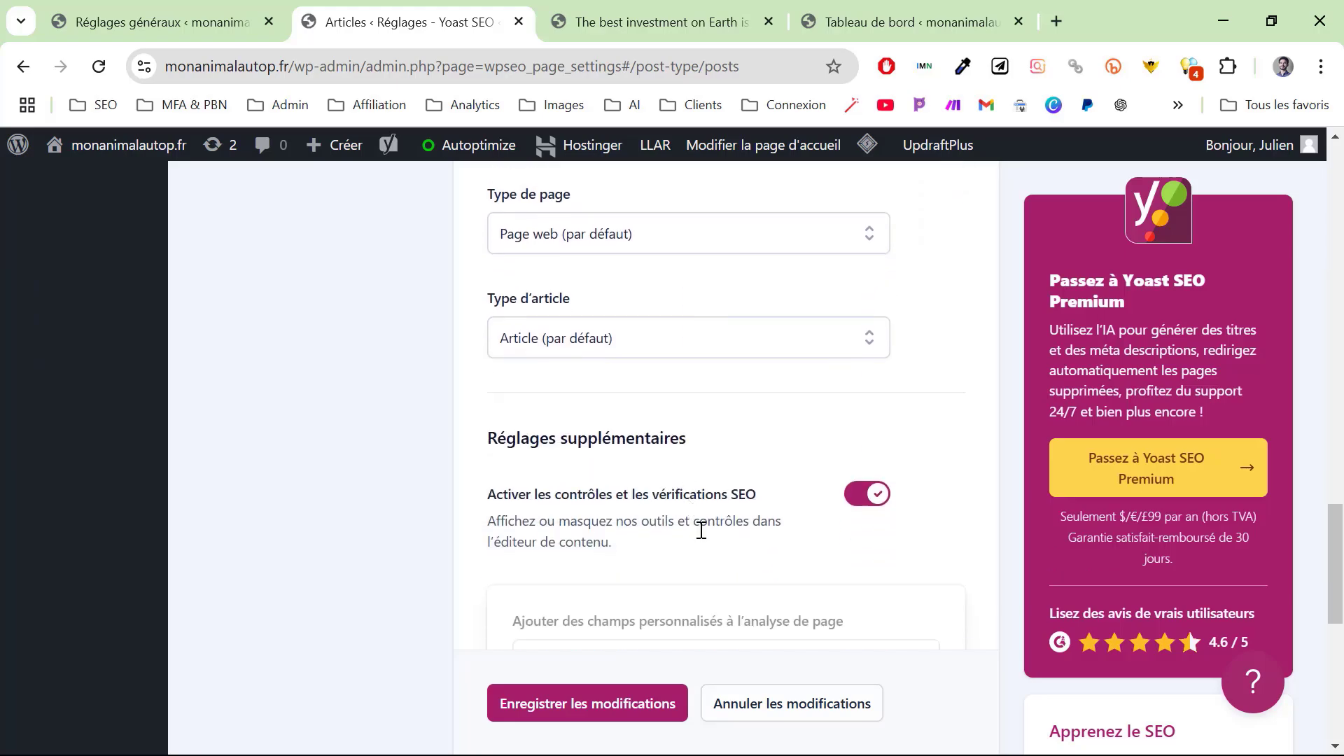
{"action": "scroll", "coordinate": [701, 530], "scroll_direction": "down", "scroll_amount": 5}
{"action": "left_click", "coordinate": [615, 553]}
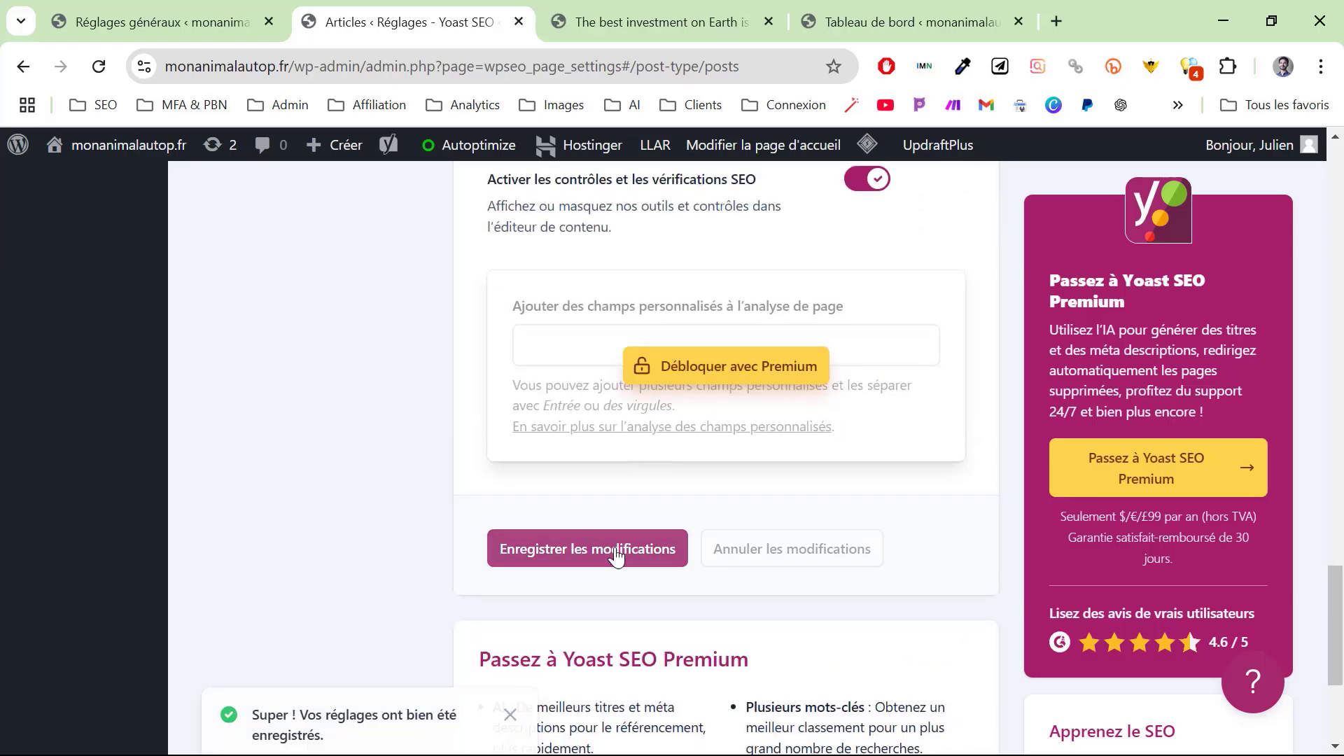
Reduce the SEO title for the Pages content type to the Titre variable only and save the changes.
{"action": "scroll", "coordinate": [402, 467], "scroll_direction": "up", "scroll_amount": 15}
{"action": "left_click", "coordinate": [283, 504]}
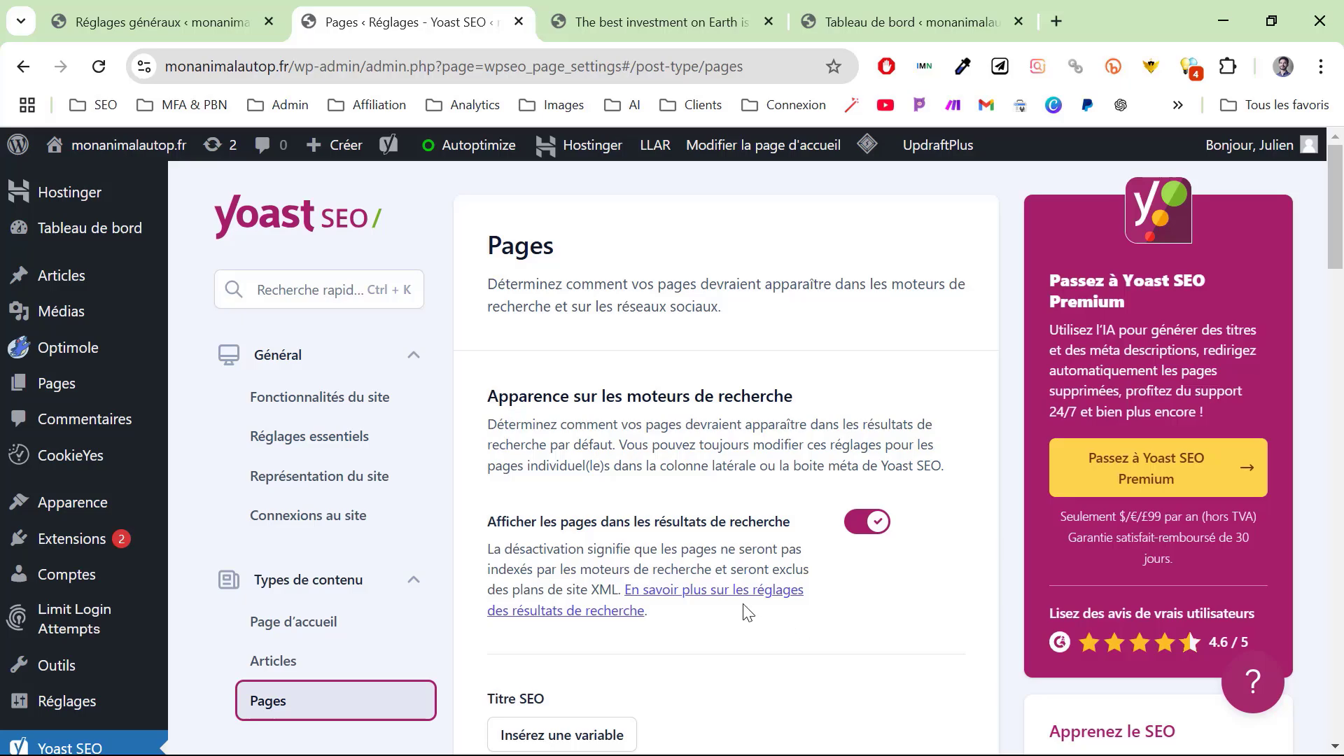
{"action": "scroll", "coordinate": [742, 611], "scroll_direction": "down", "scroll_amount": 5}
{"action": "left_click", "coordinate": [818, 473]}
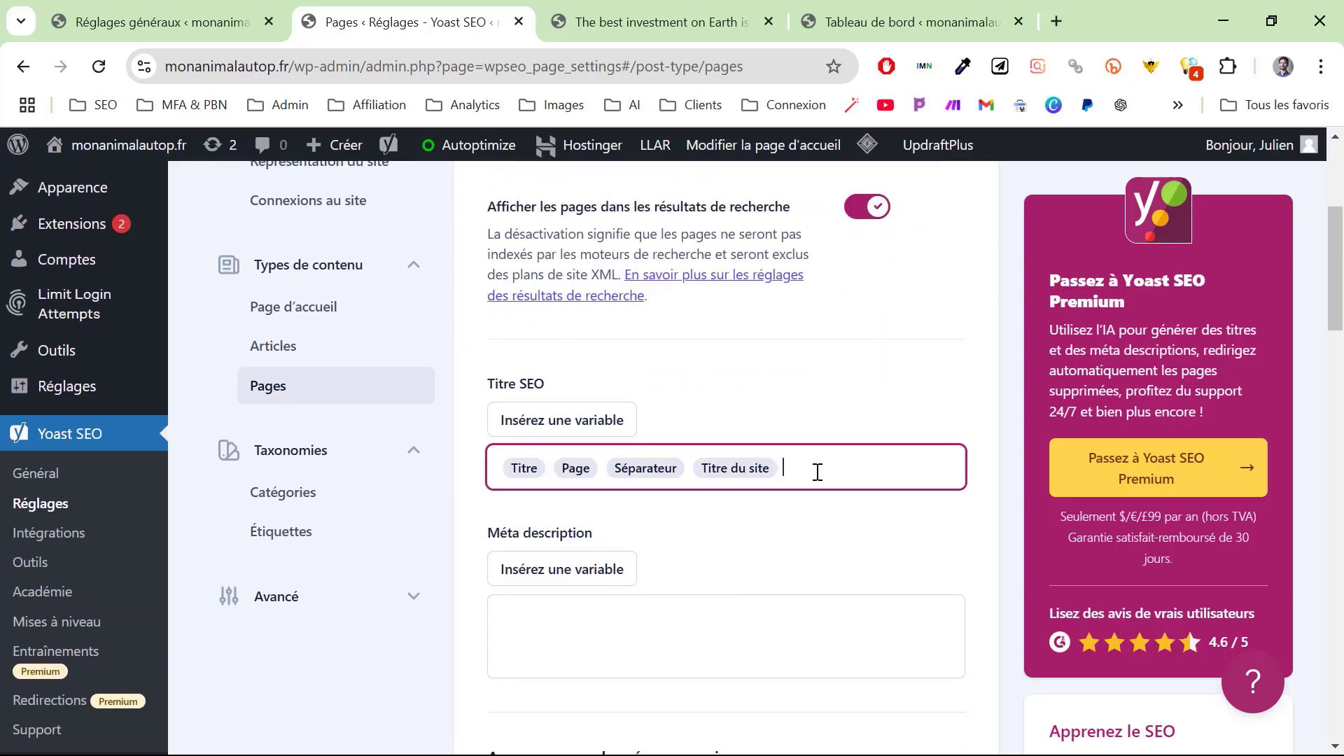
{"action": "key", "text": "BackSpace"}
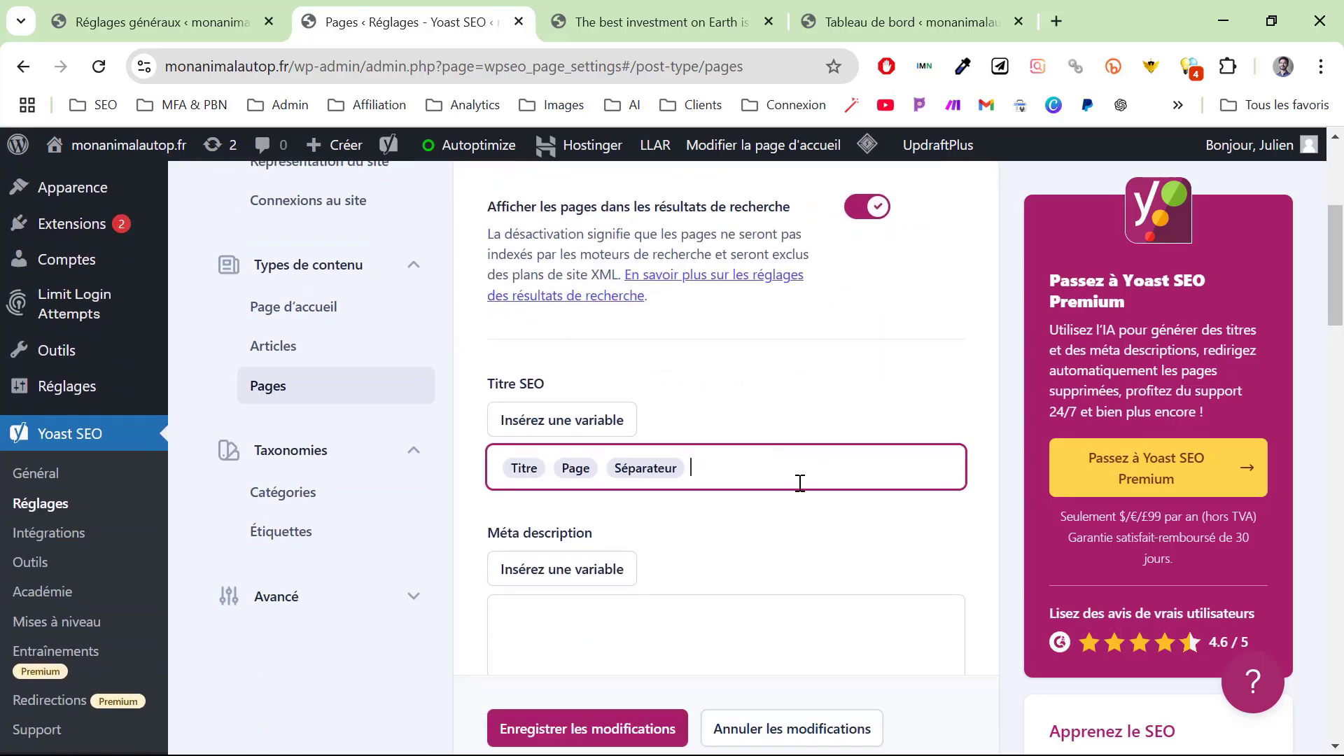
{"action": "key", "text": "BackSpace"}
{"action": "key", "text": "BackSpace"}
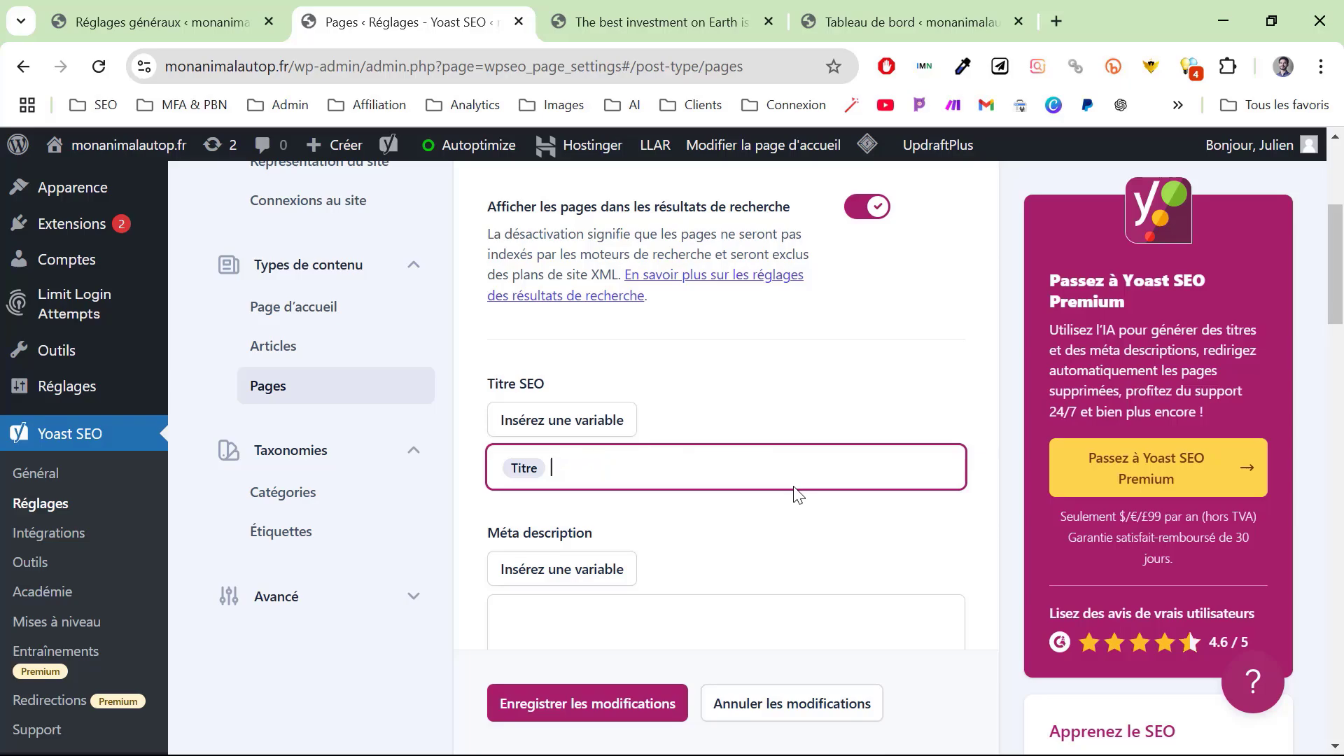
{"action": "scroll", "coordinate": [581, 616], "scroll_direction": "down", "scroll_amount": 12}
{"action": "scroll", "coordinate": [581, 615], "scroll_direction": "down", "scroll_amount": 3}
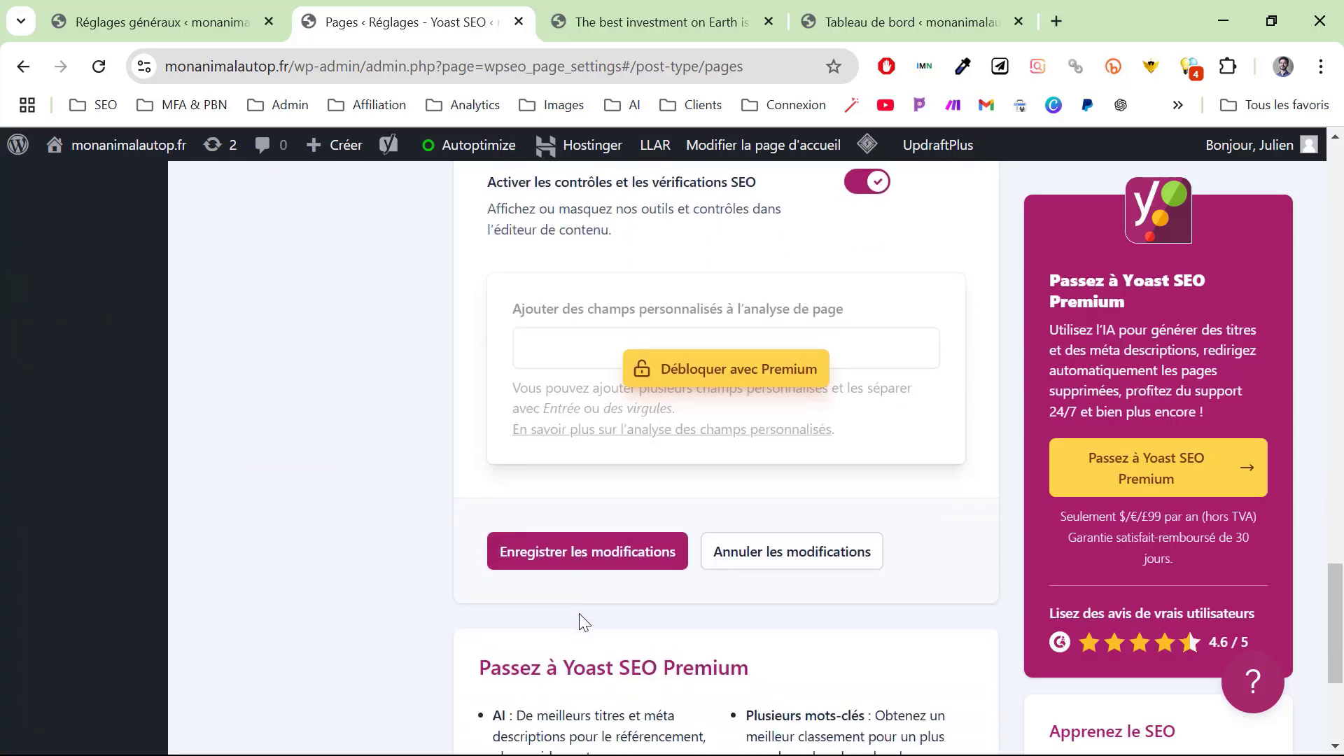
{"action": "left_click", "coordinate": [571, 550]}
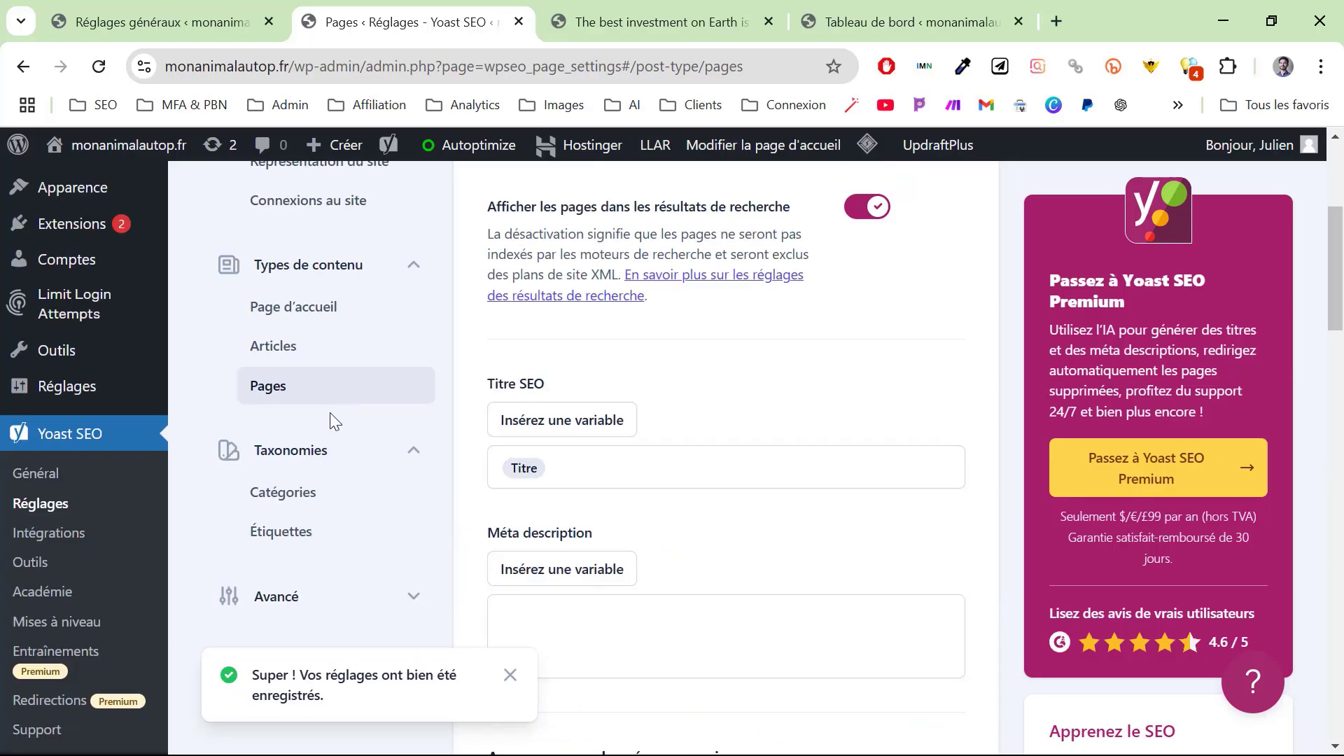
Hide categories from search results in the Catégories taxonomy settings and reduce their SEO title to "Archives des" plus Titre du terme.
{"action": "left_click", "coordinate": [319, 462]}
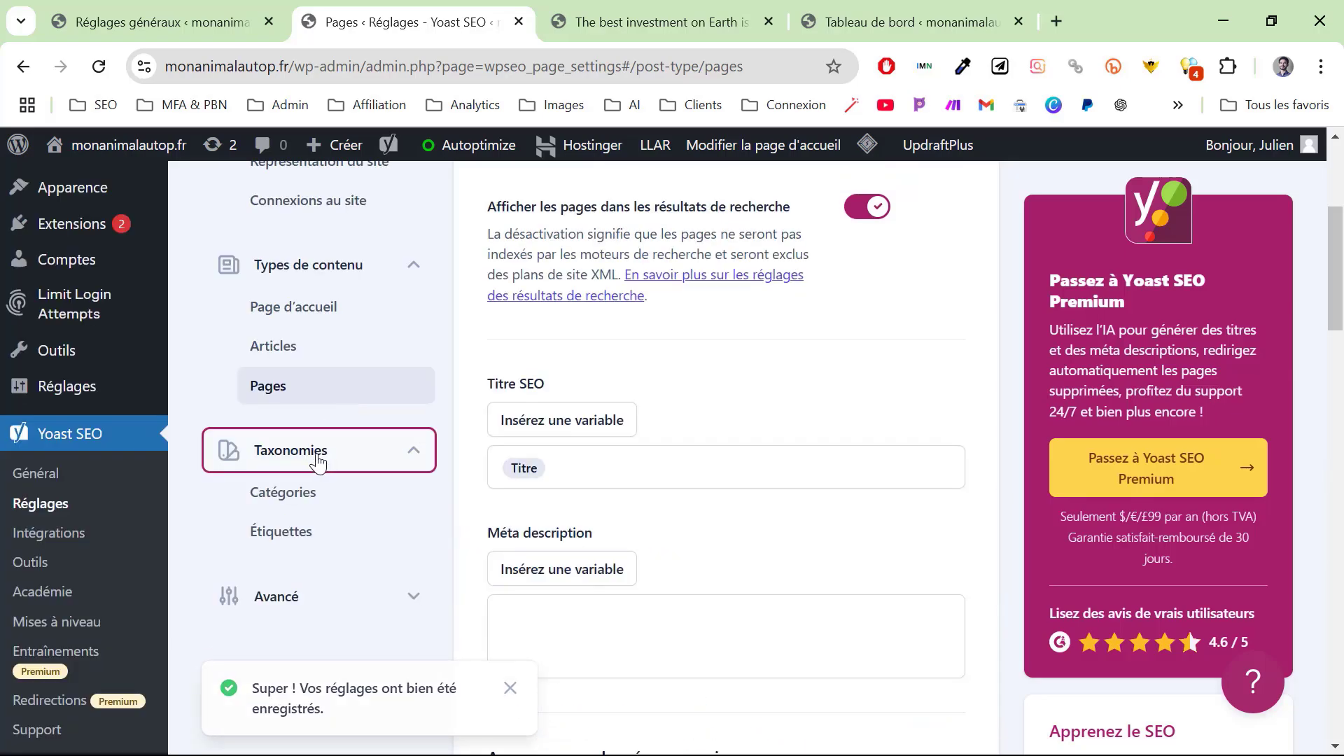
{"action": "left_click", "coordinate": [302, 493]}
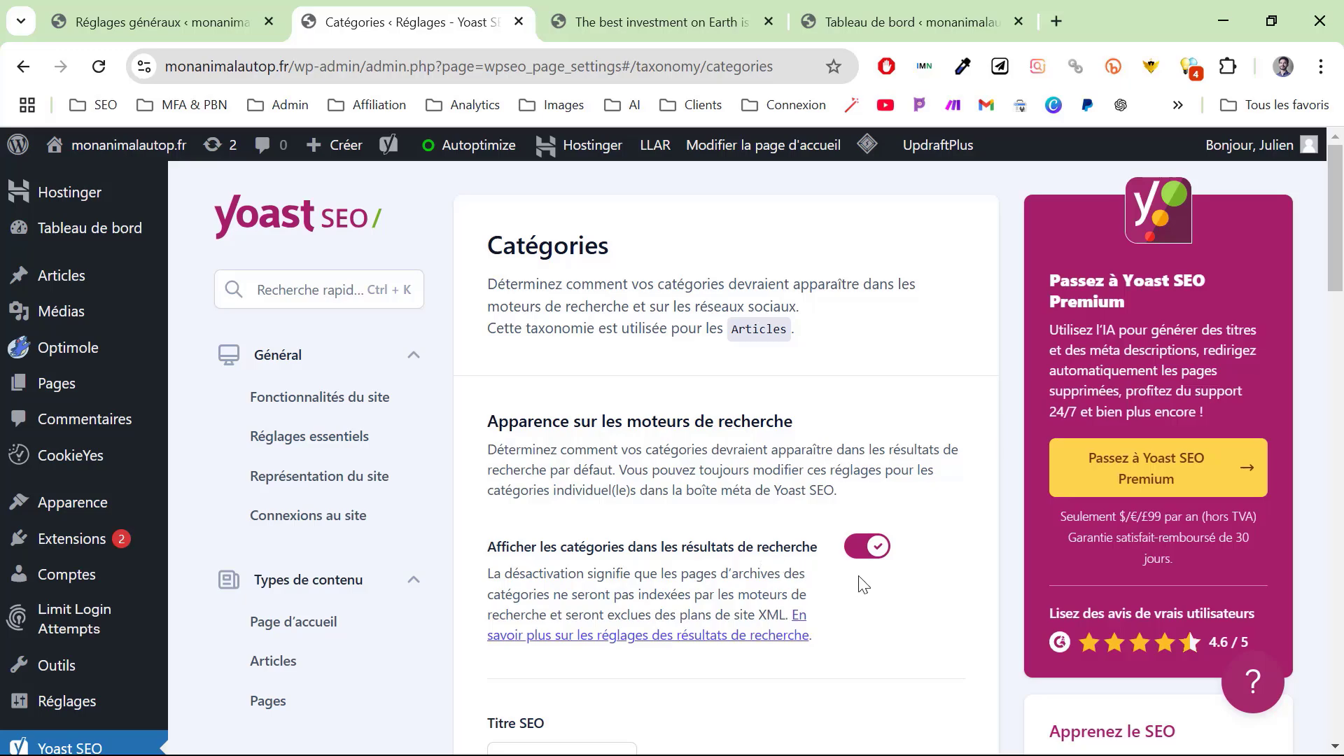
{"action": "left_click", "coordinate": [865, 547]}
{"action": "scroll", "coordinate": [865, 566], "scroll_direction": "down", "scroll_amount": 3}
{"action": "left_click", "coordinate": [921, 600]}
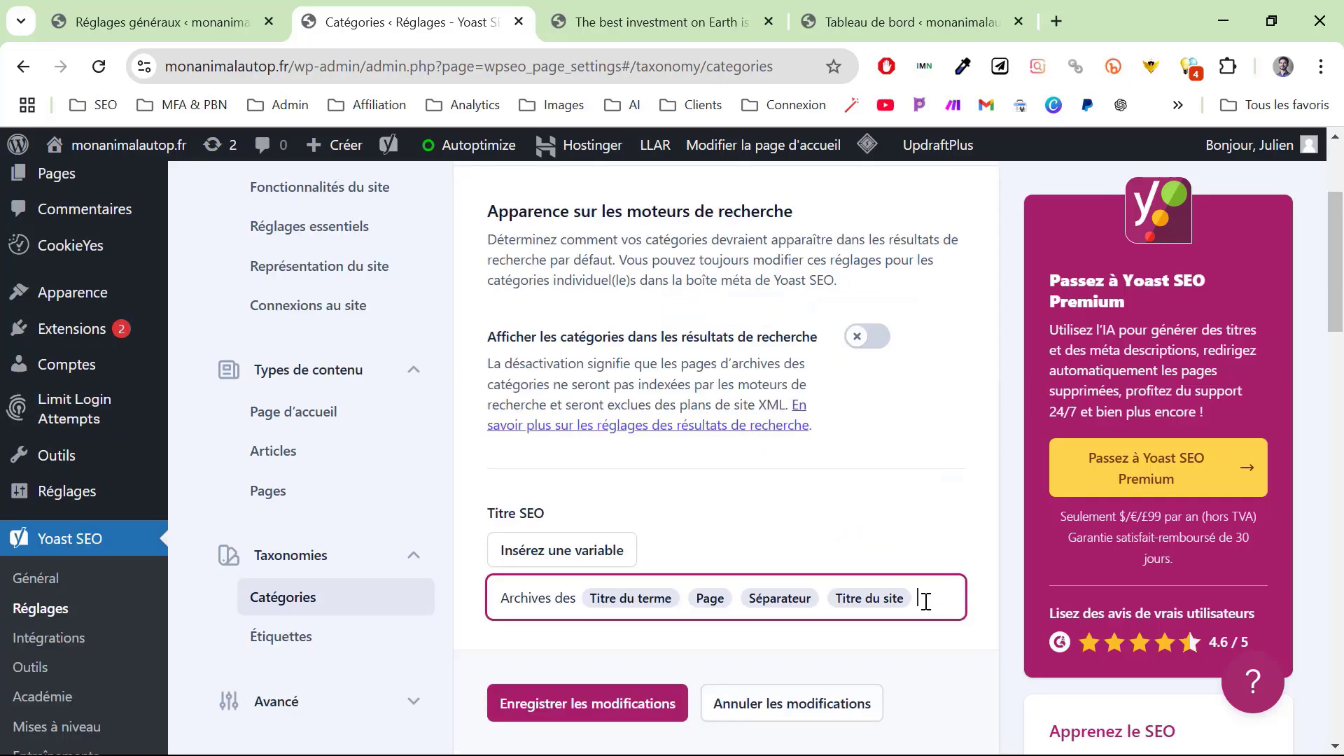
{"action": "key", "text": "BackSpace"}
{"action": "key", "text": "BackSpace"}
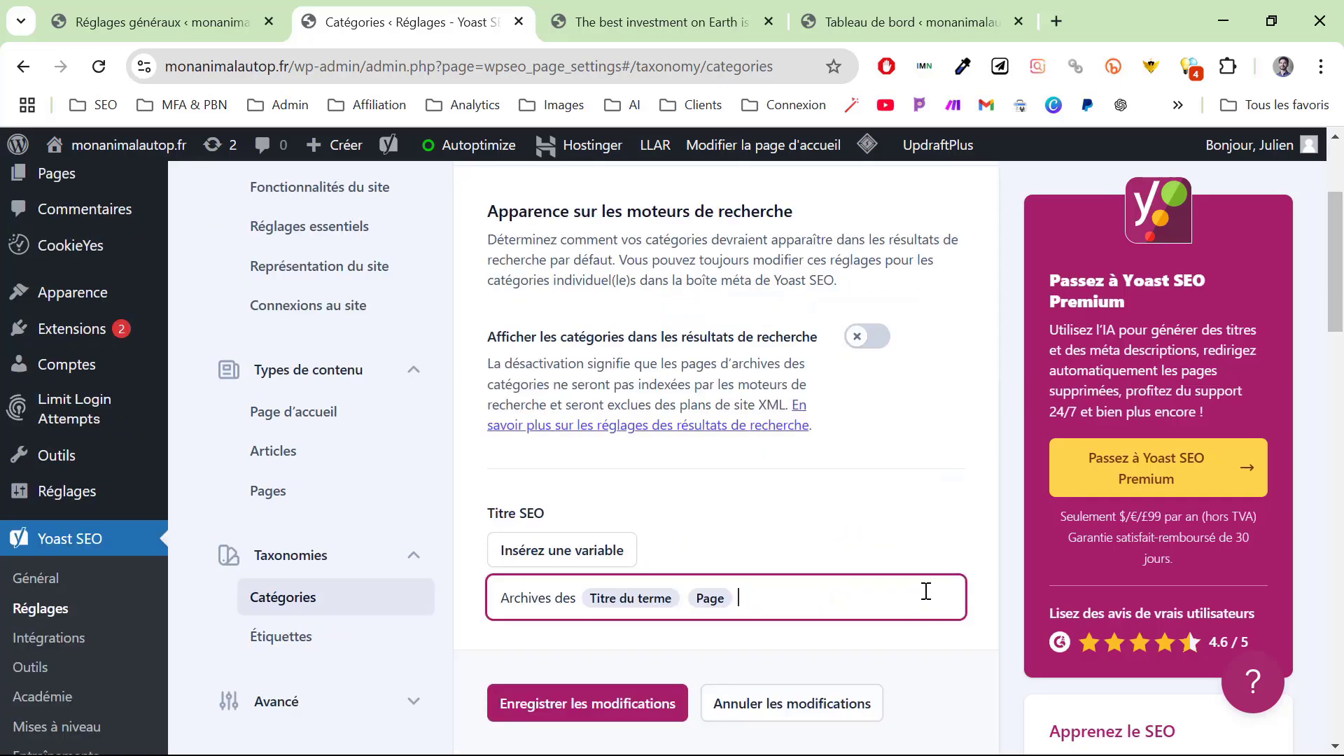
{"action": "key", "text": "BackSpace"}
Turn off the category prefix in the slug and save the category settings.
{"action": "scroll", "coordinate": [784, 495], "scroll_direction": "down", "scroll_amount": 15}
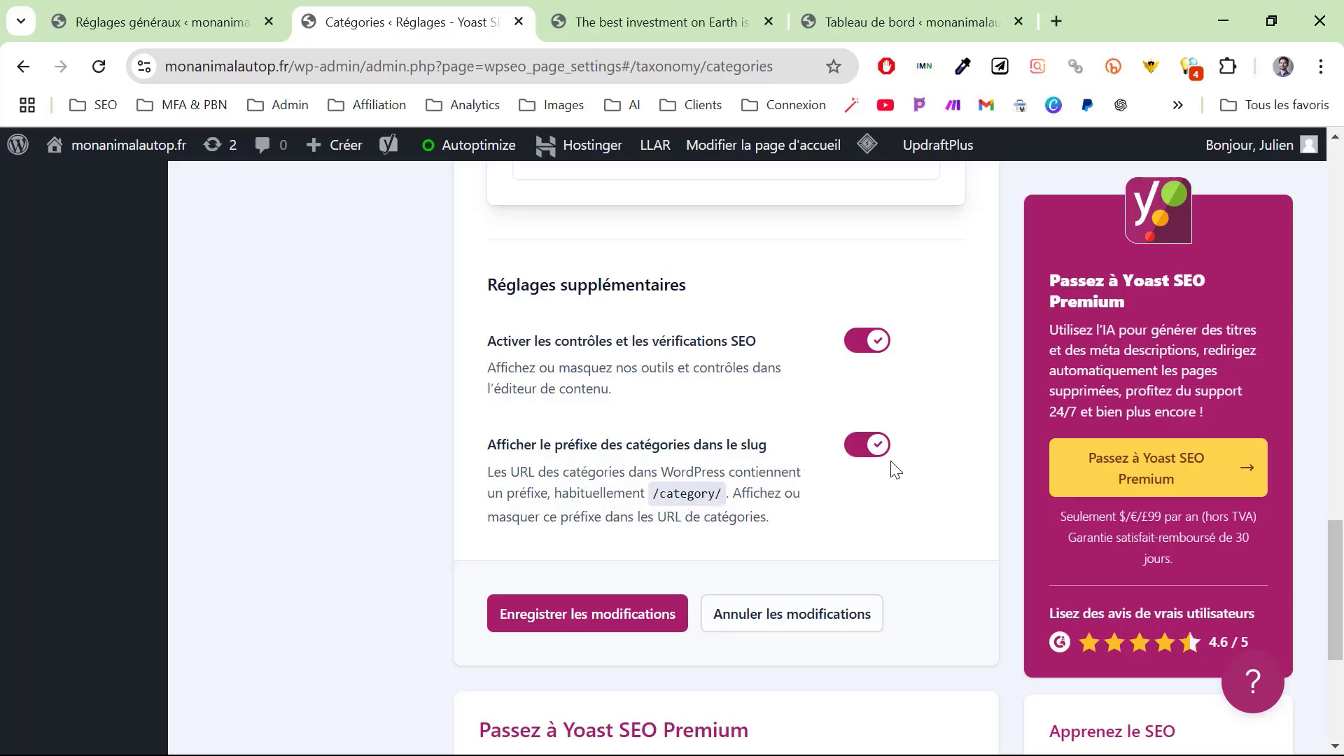
{"action": "left_click", "coordinate": [875, 446]}
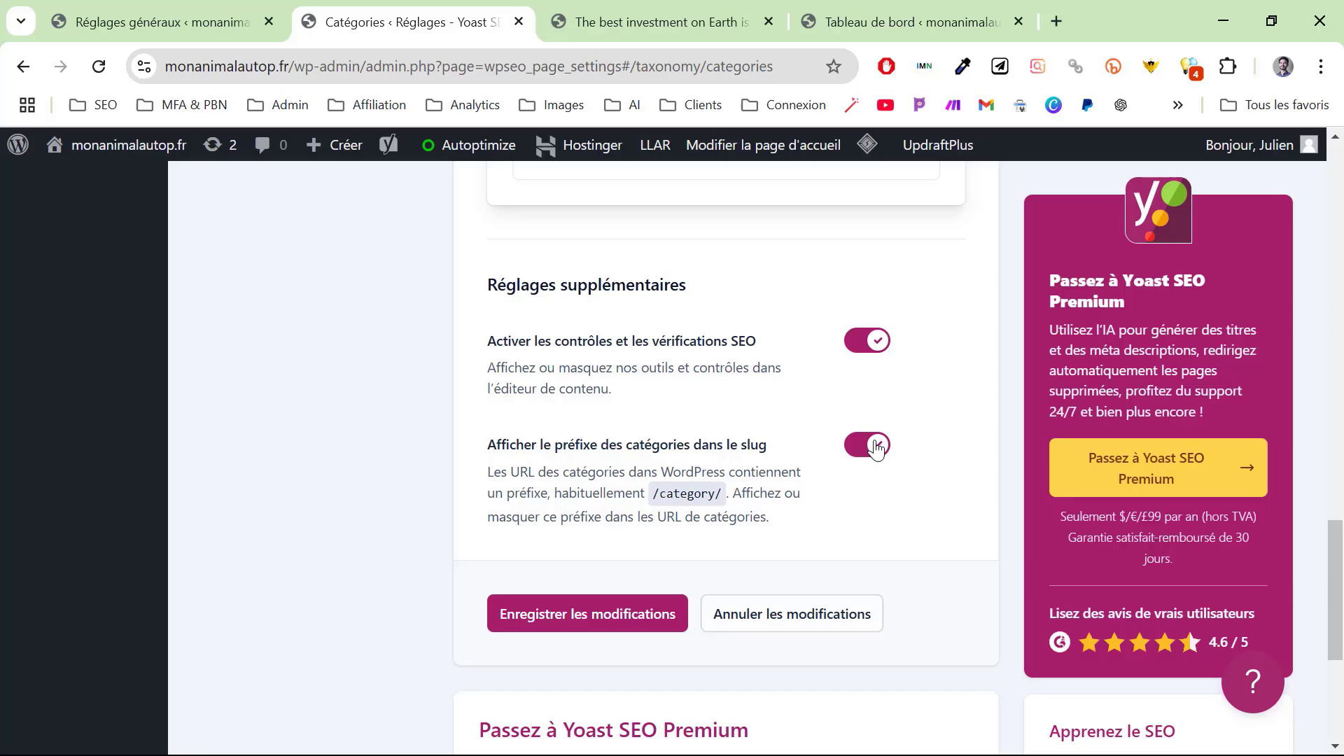
{"action": "left_click", "coordinate": [645, 614]}
Hide the Étiquettes taxonomy from search results, shorten its SEO title to "Archives des" plus Titre du terme, and save the changes.
{"action": "scroll", "coordinate": [430, 494], "scroll_direction": "up", "scroll_amount": 10}
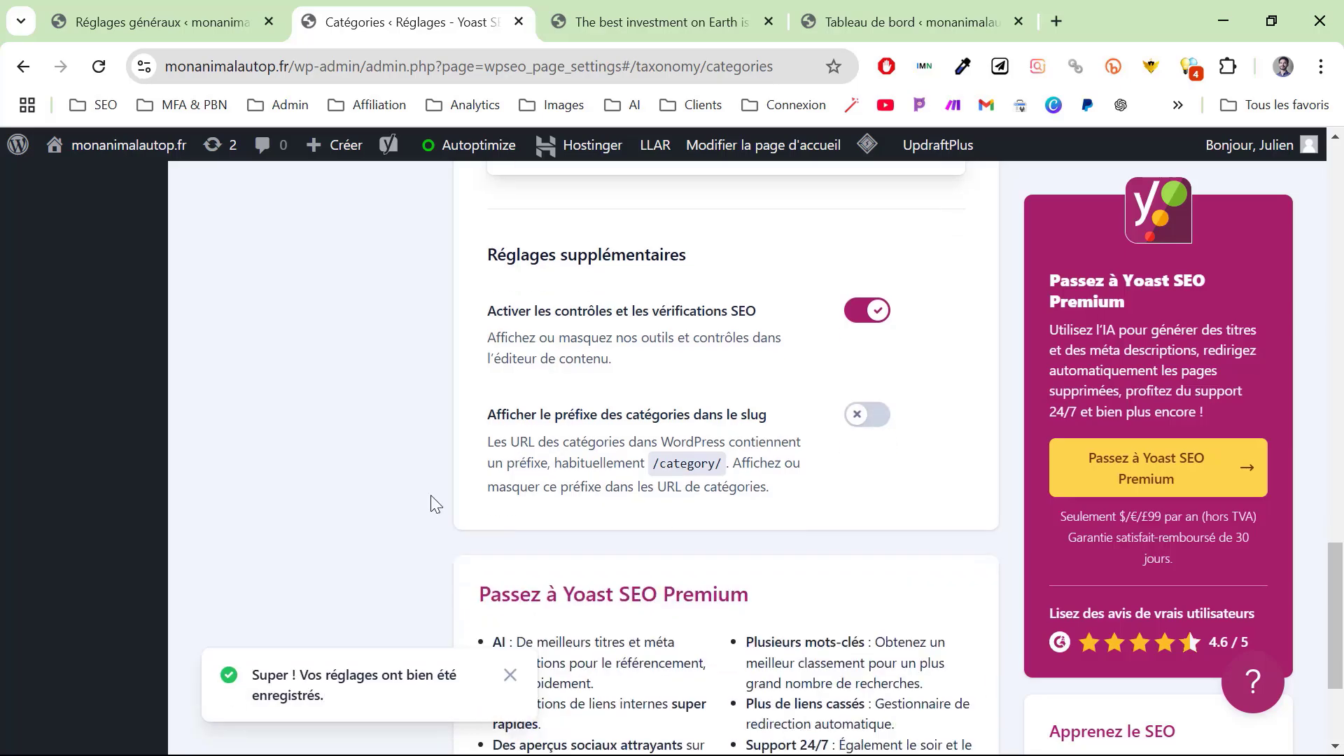
{"action": "left_click", "coordinate": [332, 404]}
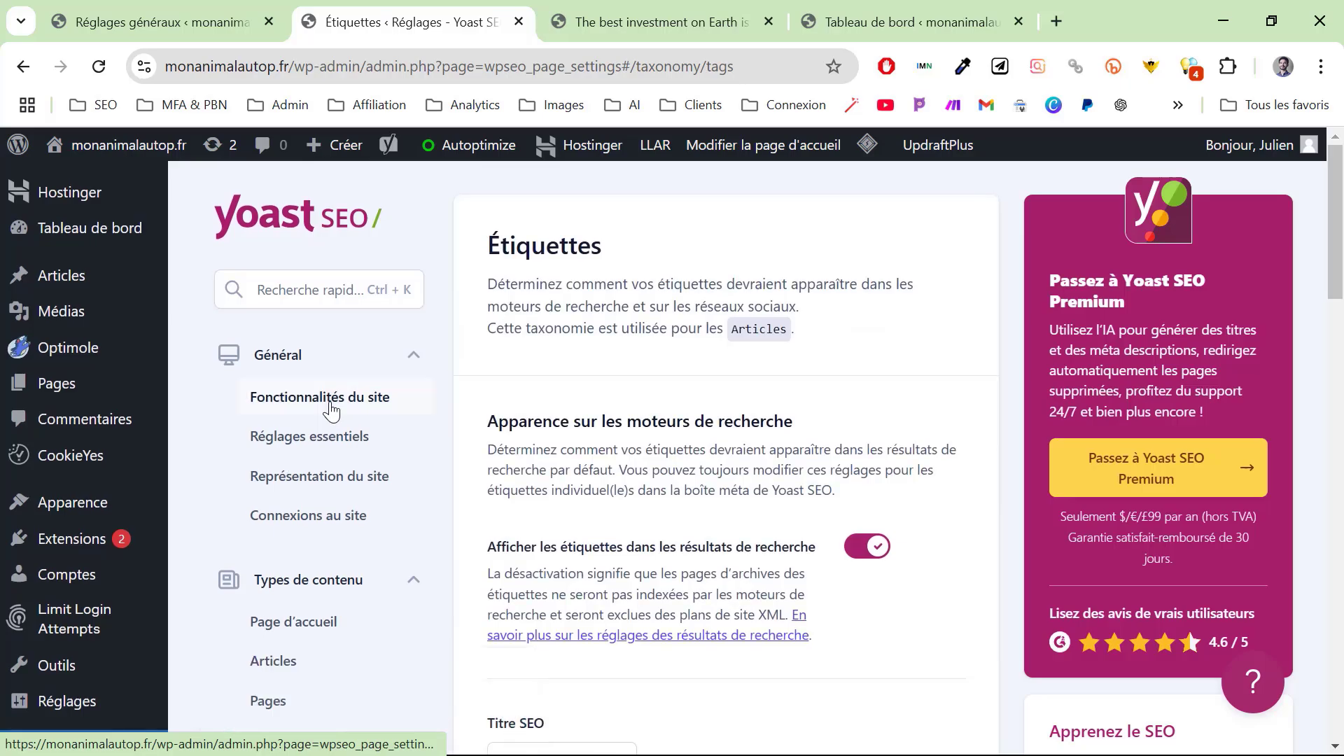
{"action": "left_click", "coordinate": [879, 554]}
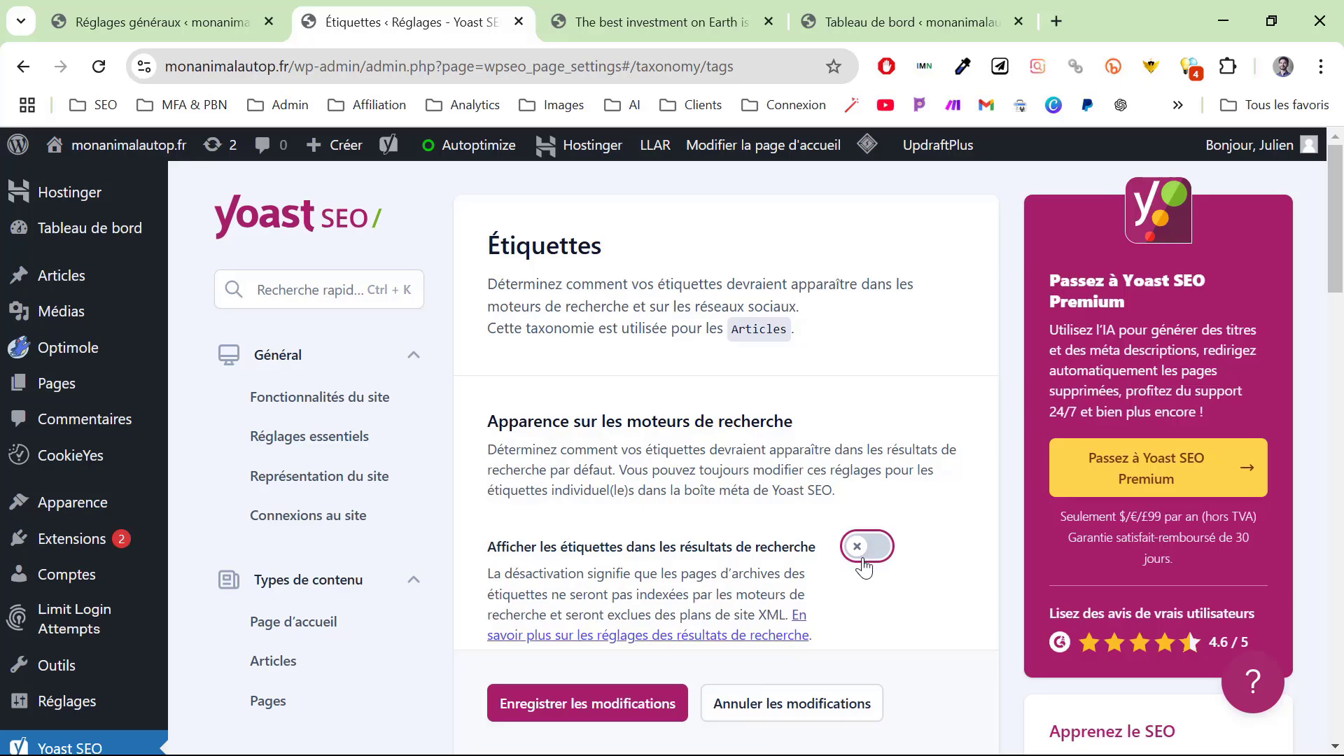
{"action": "scroll", "coordinate": [865, 569], "scroll_direction": "down", "scroll_amount": 3}
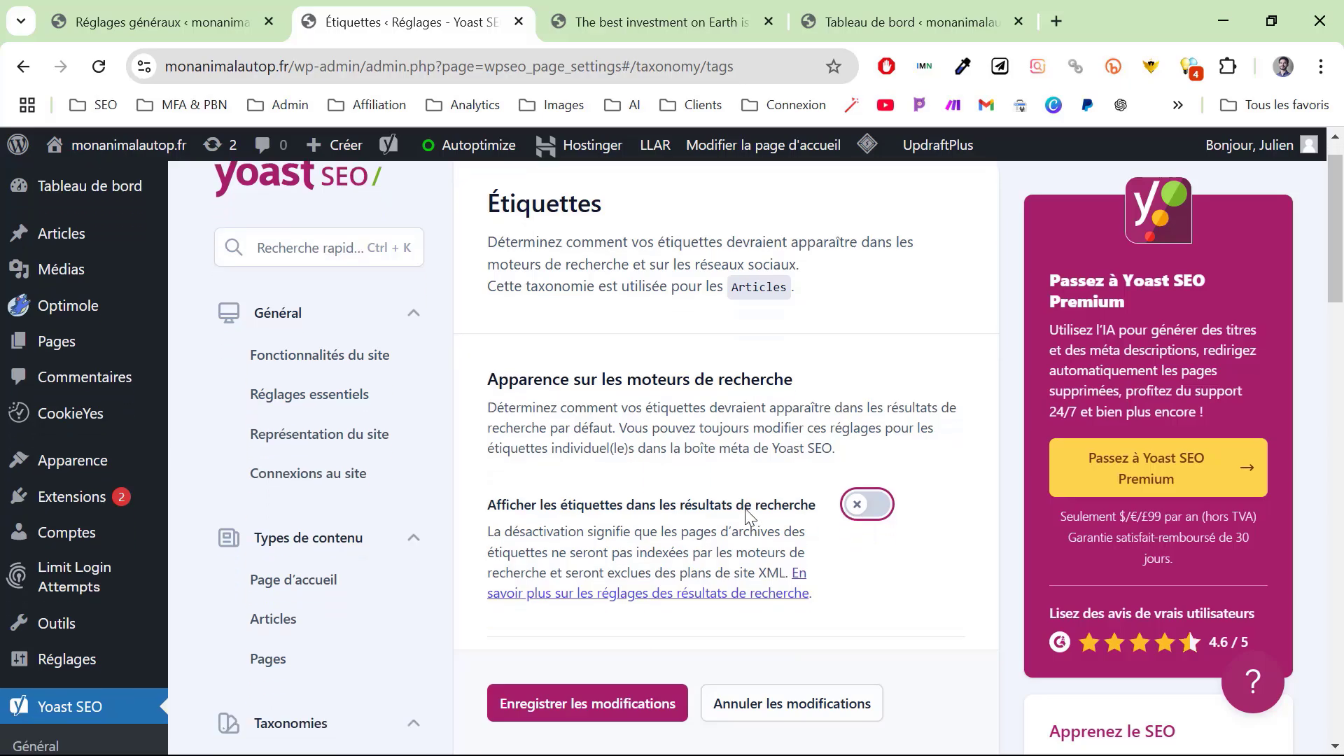
{"action": "left_click", "coordinate": [923, 594]}
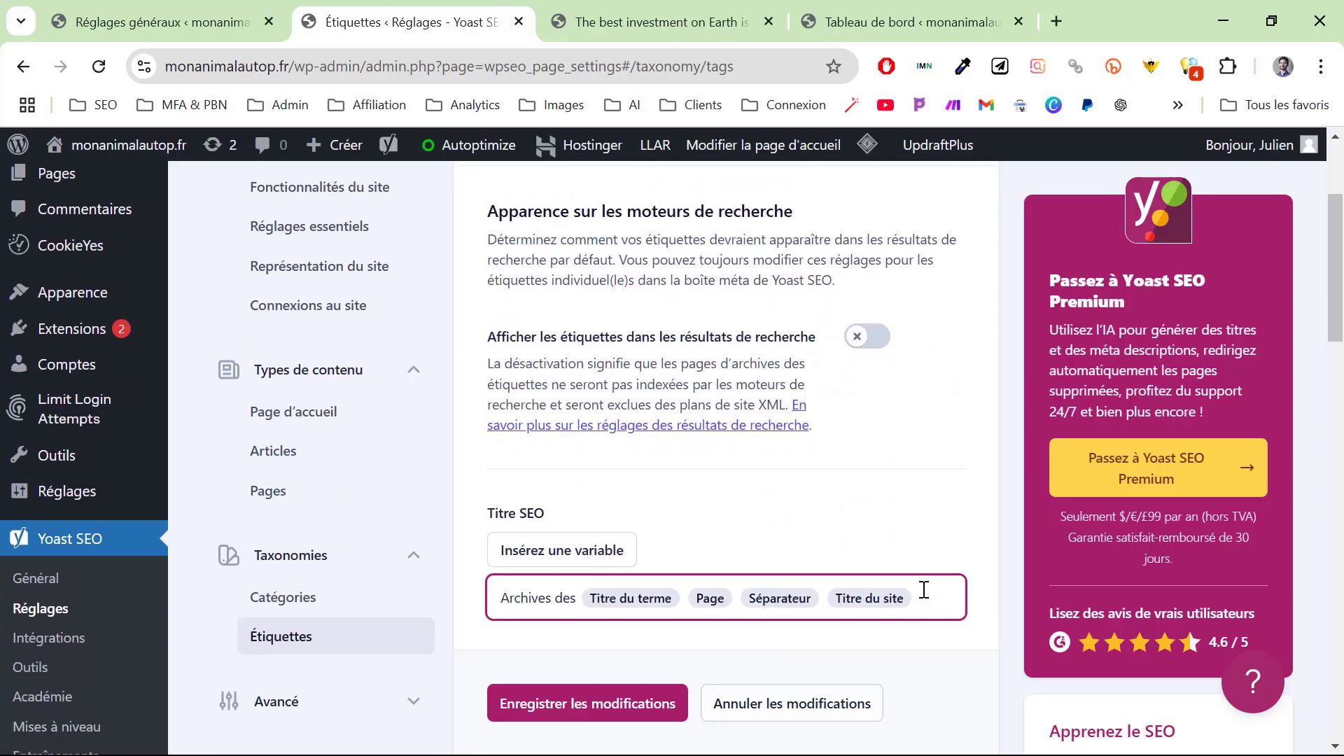
{"action": "key", "text": "BackSpace"}
{"action": "key", "text": "BackSpace"}
{"action": "key", "text": "BackSpace"}
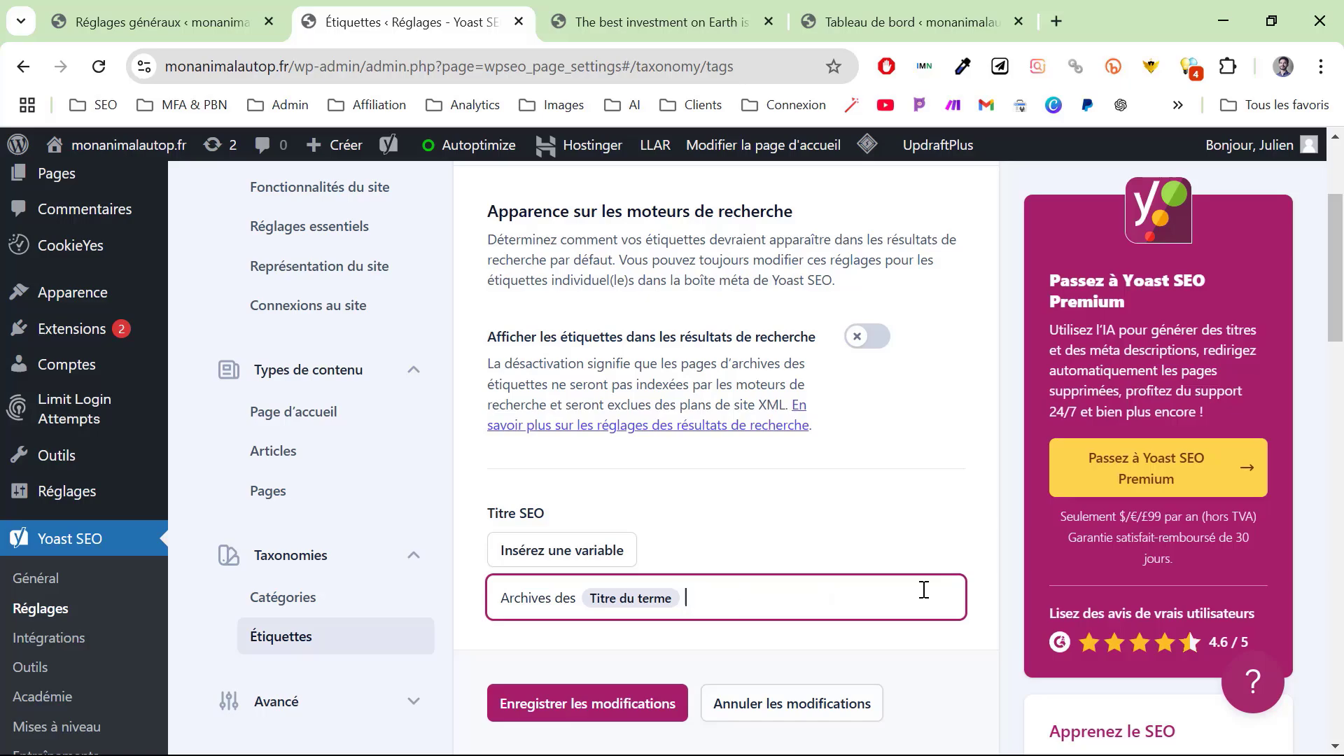
{"action": "scroll", "coordinate": [676, 503], "scroll_direction": "down", "scroll_amount": 5}
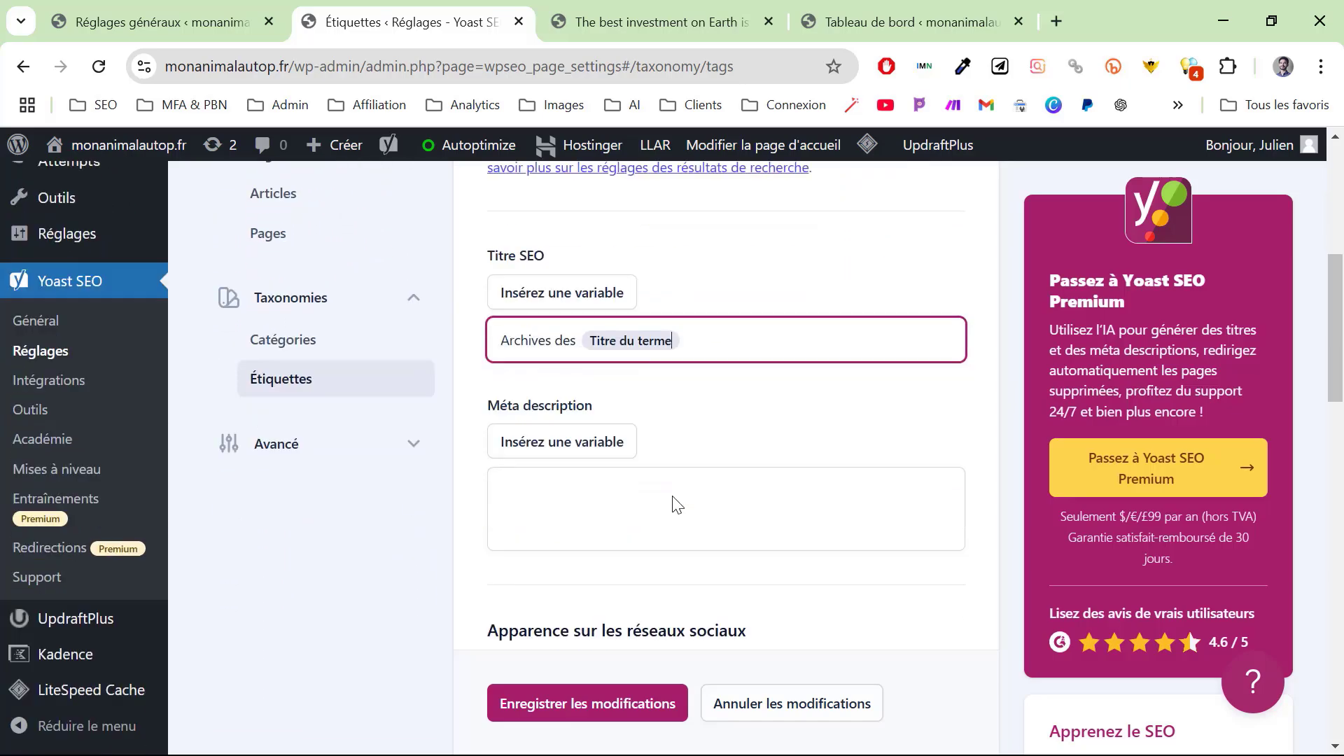
{"action": "scroll", "coordinate": [675, 502], "scroll_direction": "down", "scroll_amount": 15}
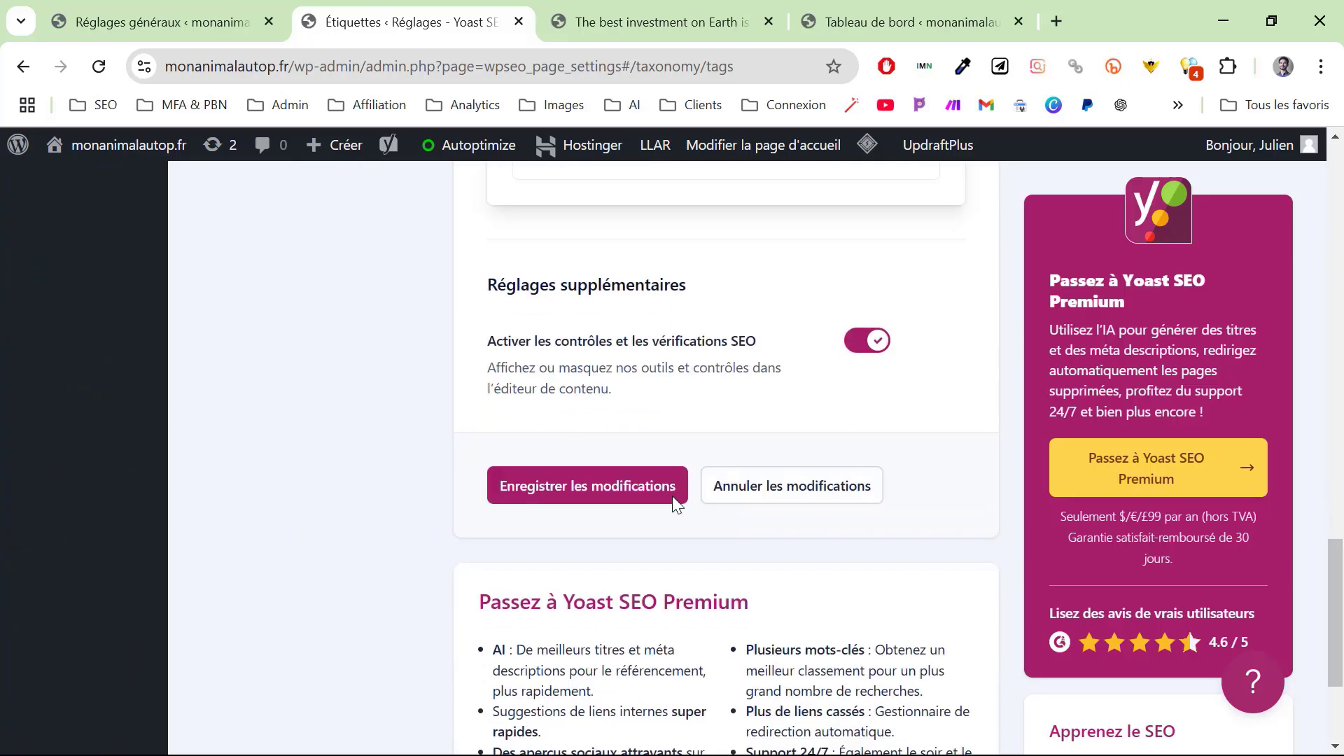
{"action": "left_click", "coordinate": [622, 488]}
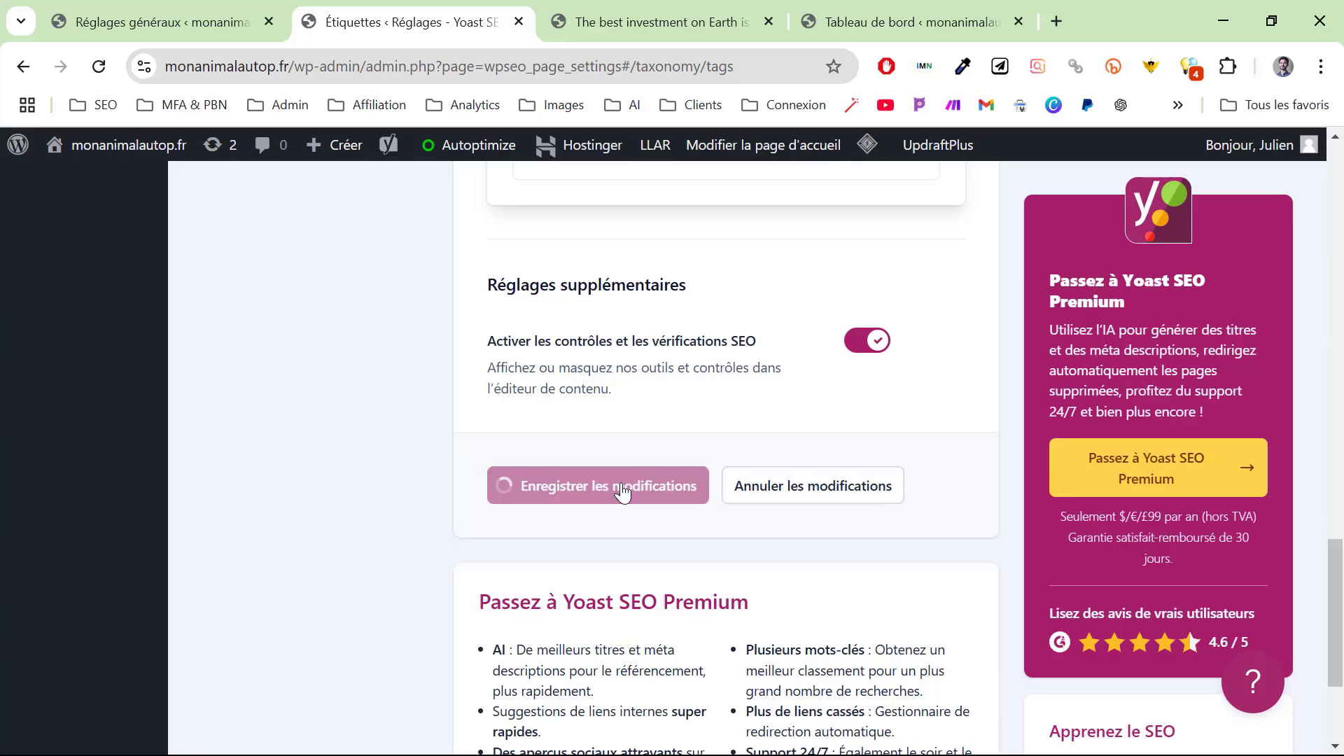
Review the advanced settings for crawl optimization (Optimisation de l'exploration) and breadcrumbs (Fil d'Ariane).
{"action": "scroll", "coordinate": [384, 474], "scroll_direction": "up", "scroll_amount": 20}
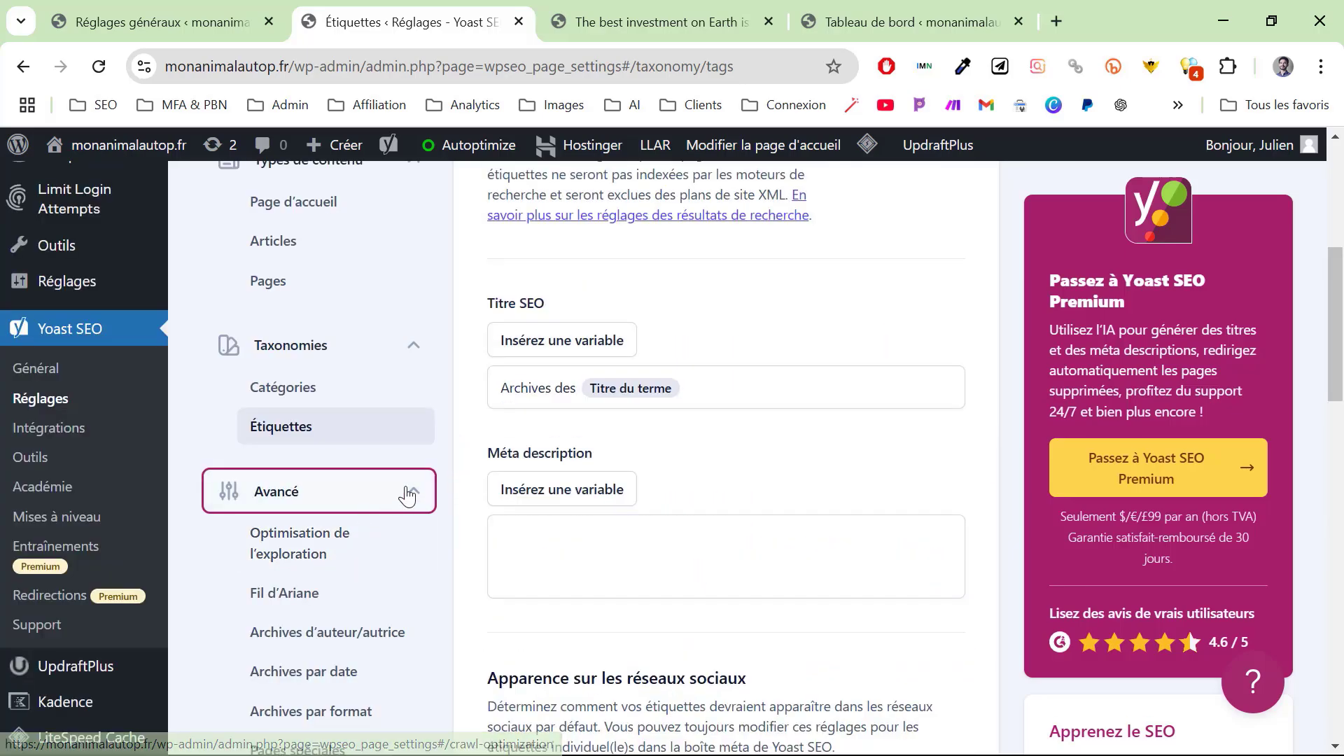
{"action": "left_click", "coordinate": [339, 544]}
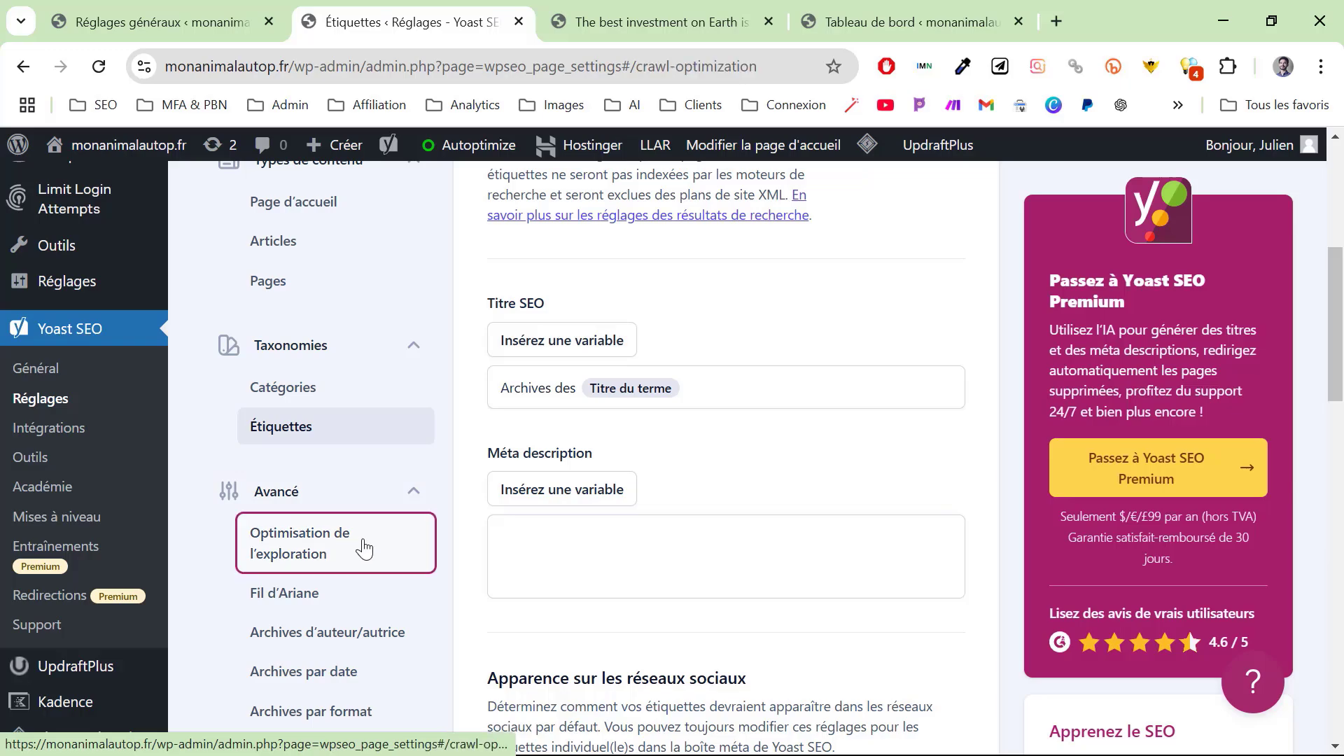
{"action": "scroll", "coordinate": [336, 625], "scroll_direction": "down", "scroll_amount": 6}
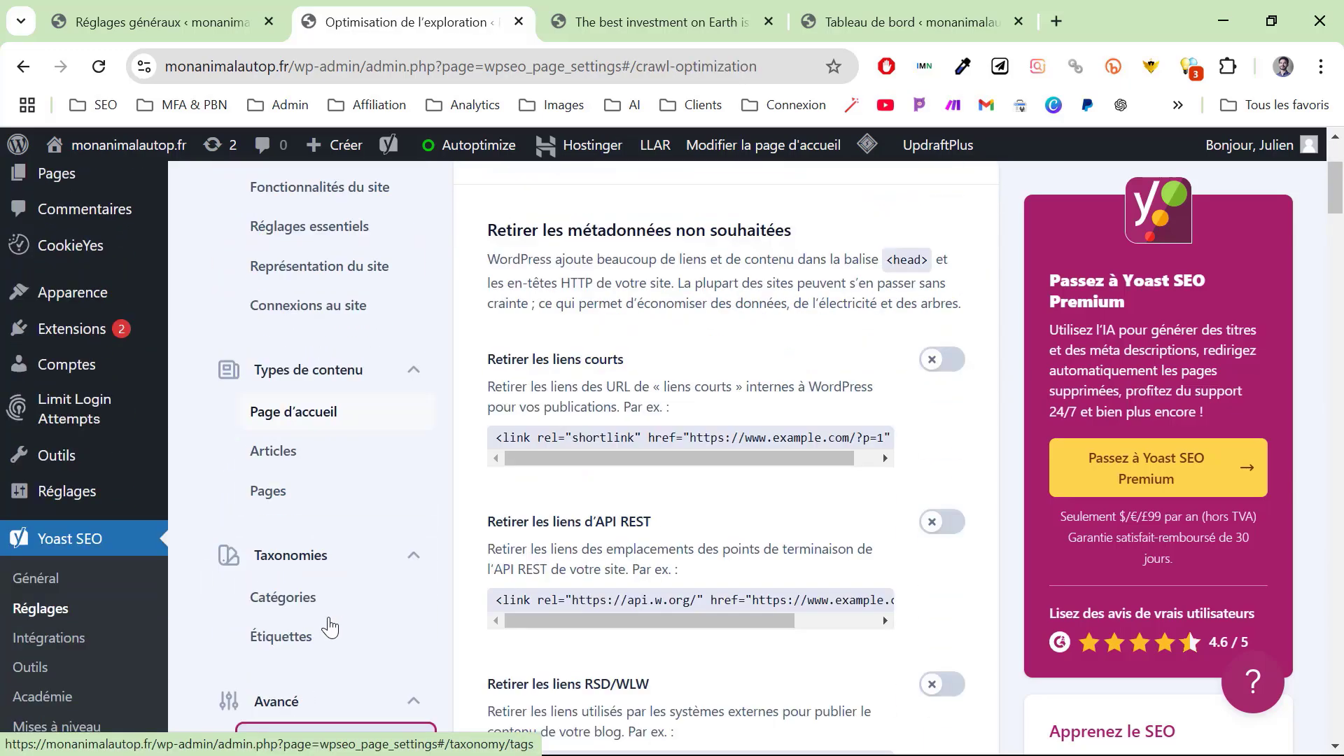
{"action": "left_click", "coordinate": [308, 593]}
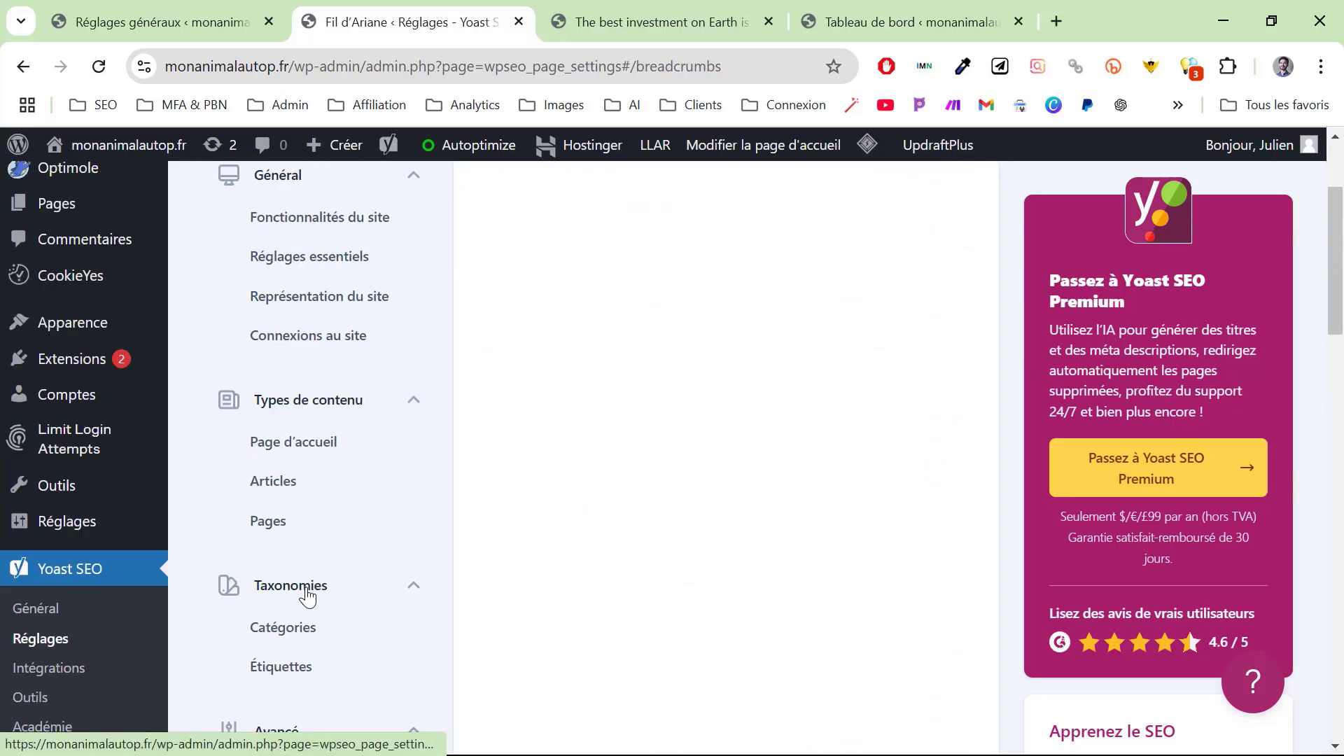
{"action": "scroll", "coordinate": [720, 521], "scroll_direction": "down", "scroll_amount": 10}
{"action": "scroll", "coordinate": [721, 531], "scroll_direction": "down", "scroll_amount": 2}
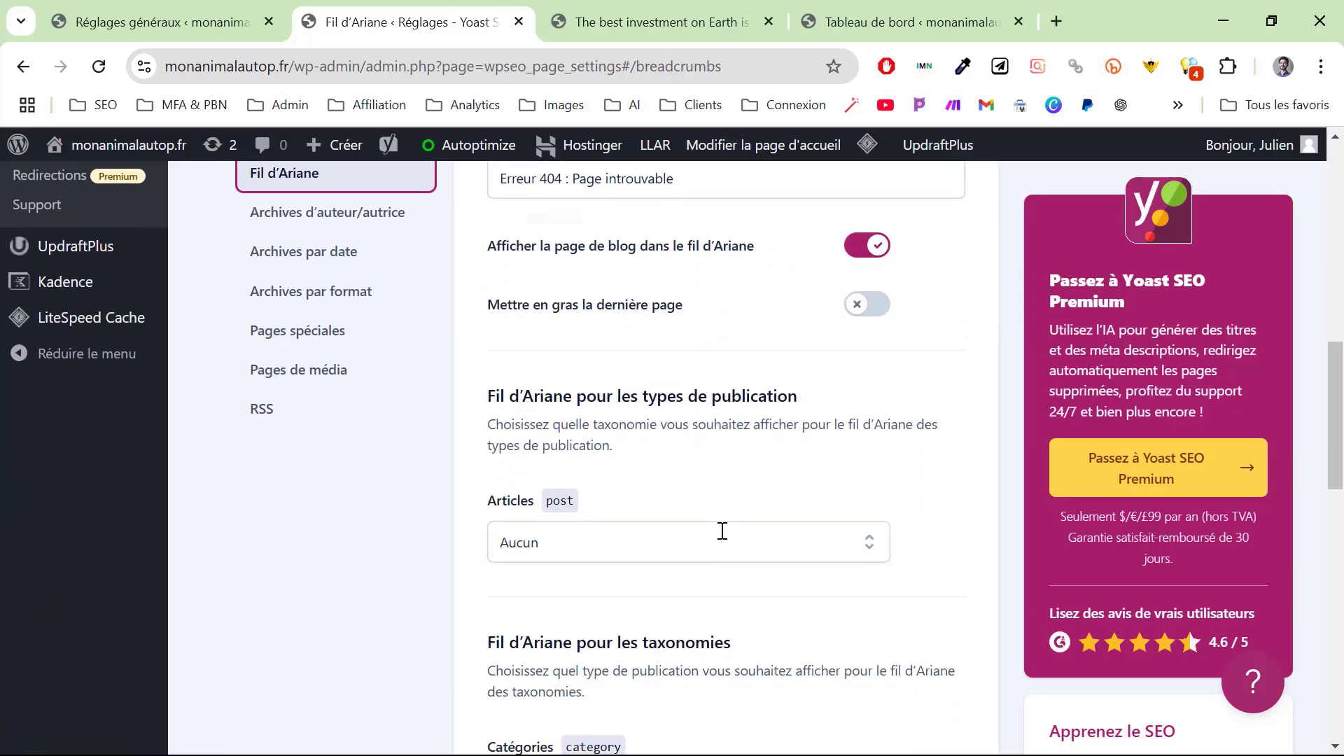
{"action": "scroll", "coordinate": [711, 516], "scroll_direction": "down", "scroll_amount": 10}
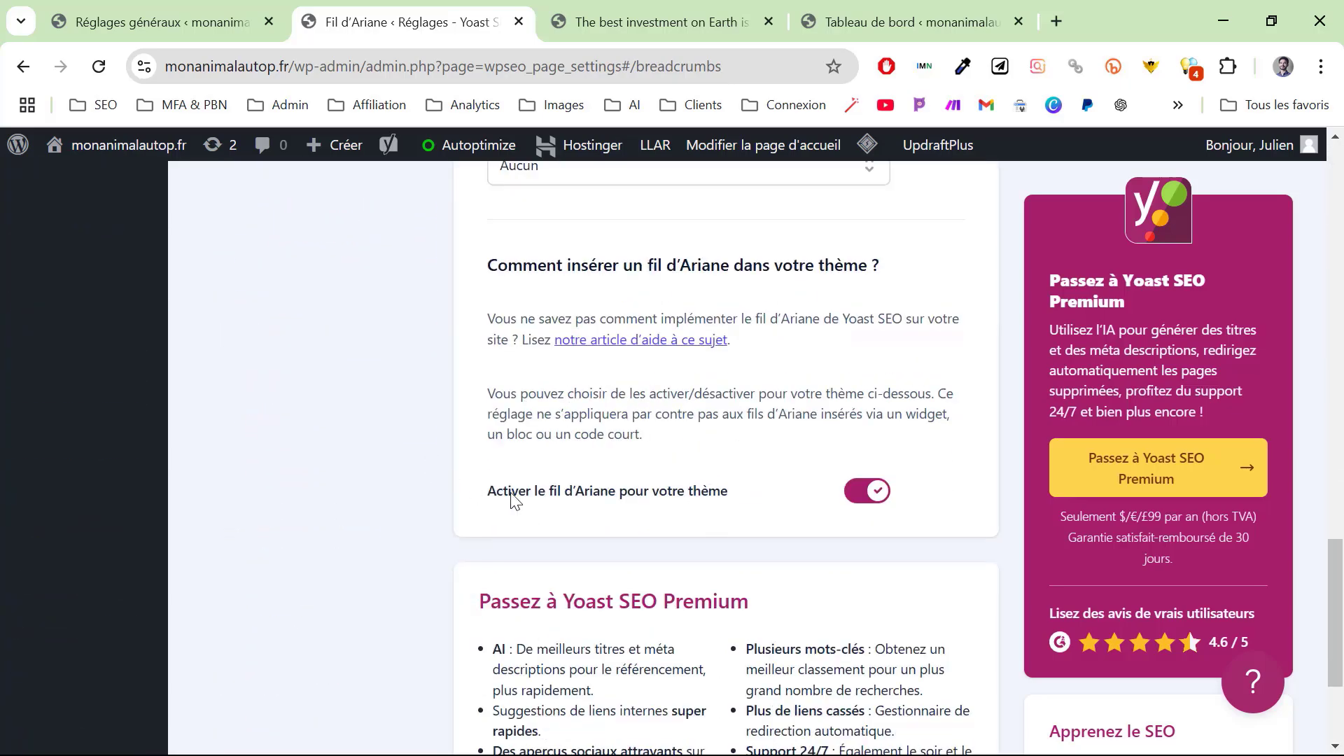
{"action": "scroll", "coordinate": [354, 435], "scroll_direction": "up", "scroll_amount": 15}
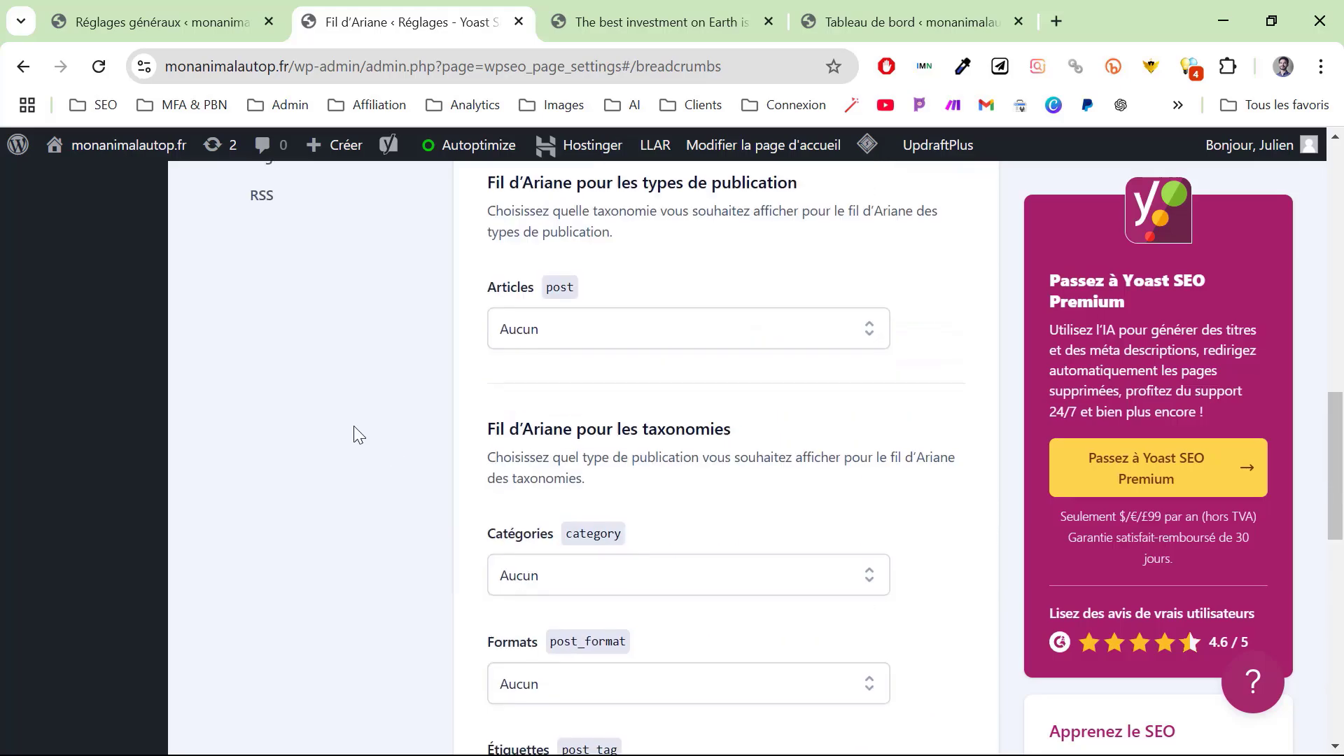
Hide author archives from search results, set their SEO title to "Nom, auteur/autrice sur Titre du site" and save the changes.
{"action": "scroll", "coordinate": [357, 445], "scroll_direction": "down", "scroll_amount": 3}
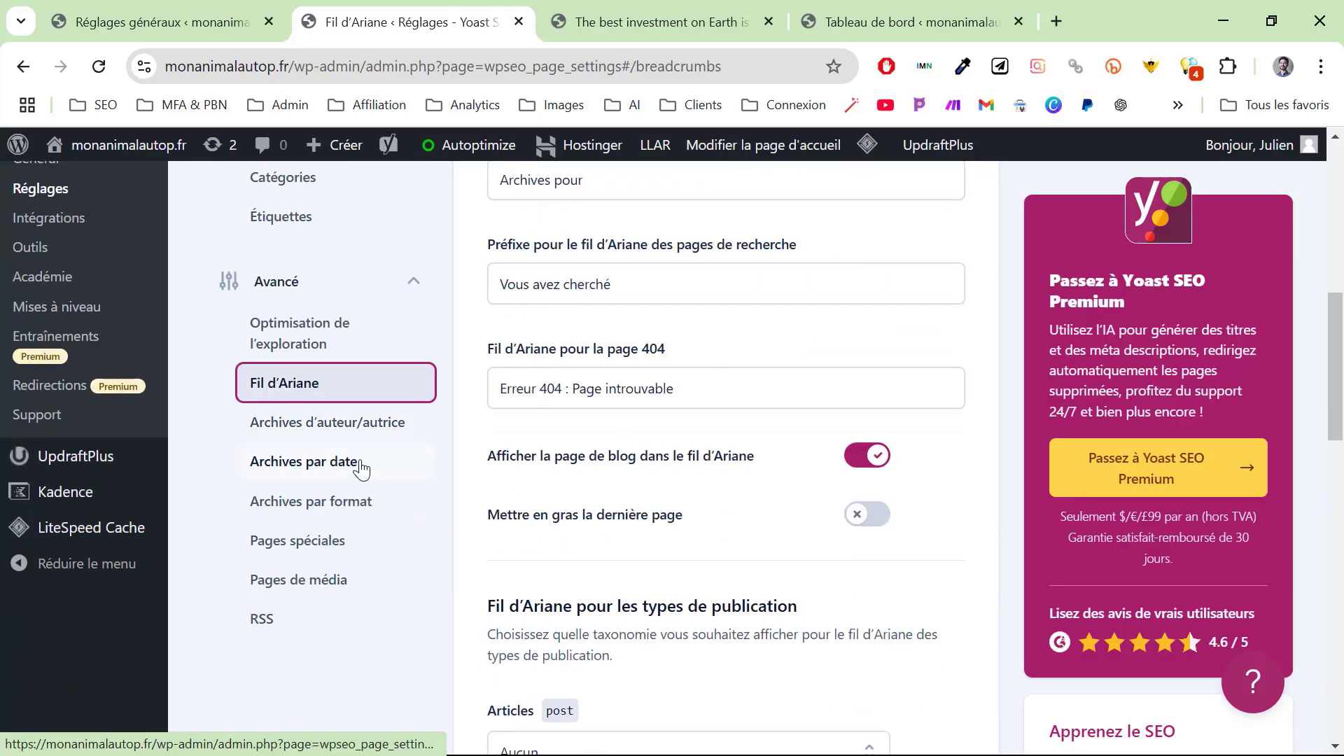
{"action": "left_click", "coordinate": [354, 424]}
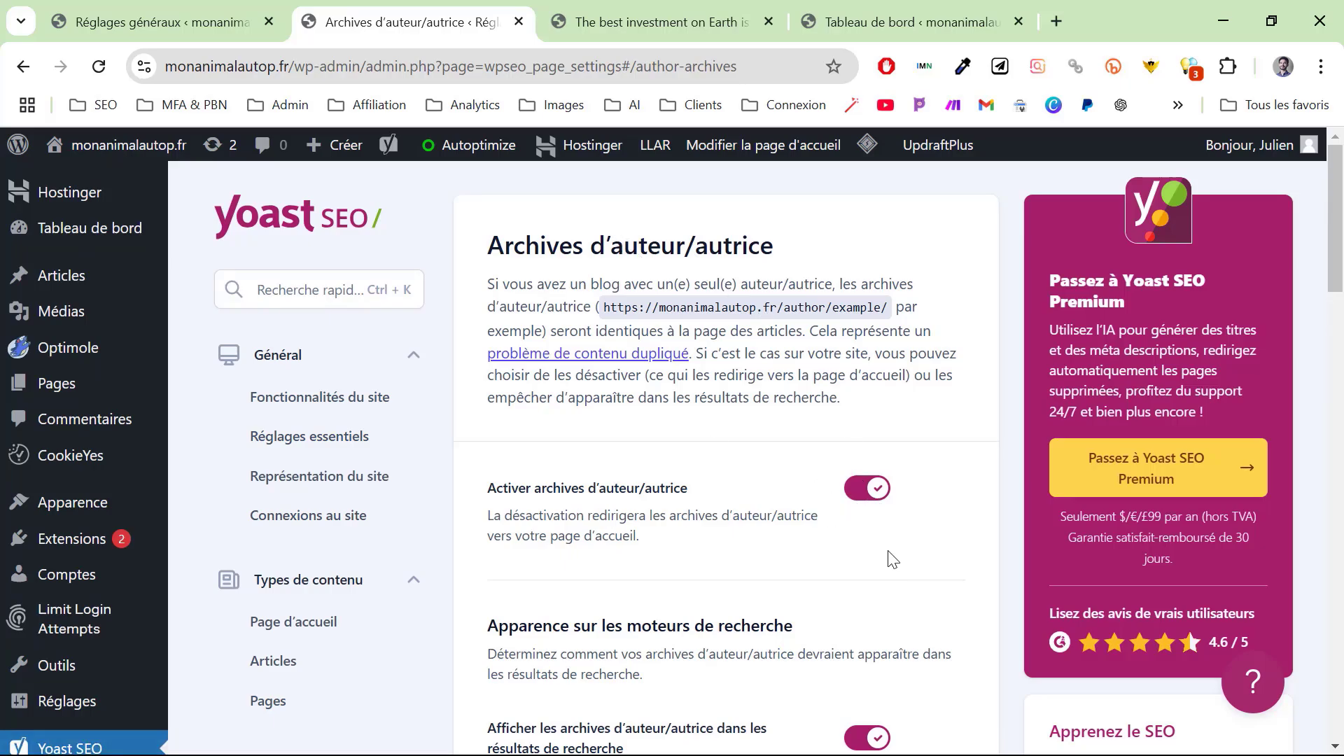
{"action": "scroll", "coordinate": [888, 555], "scroll_direction": "down", "scroll_amount": 3}
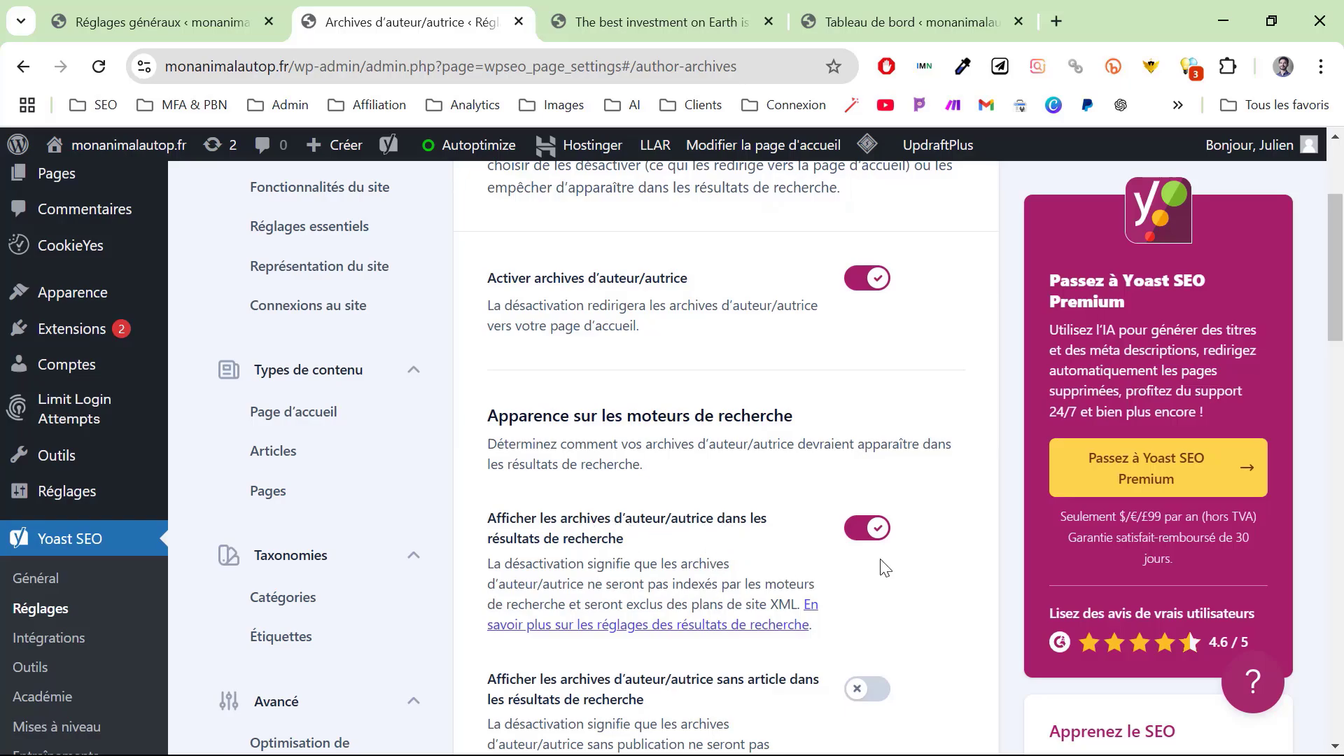
{"action": "left_click", "coordinate": [874, 533]}
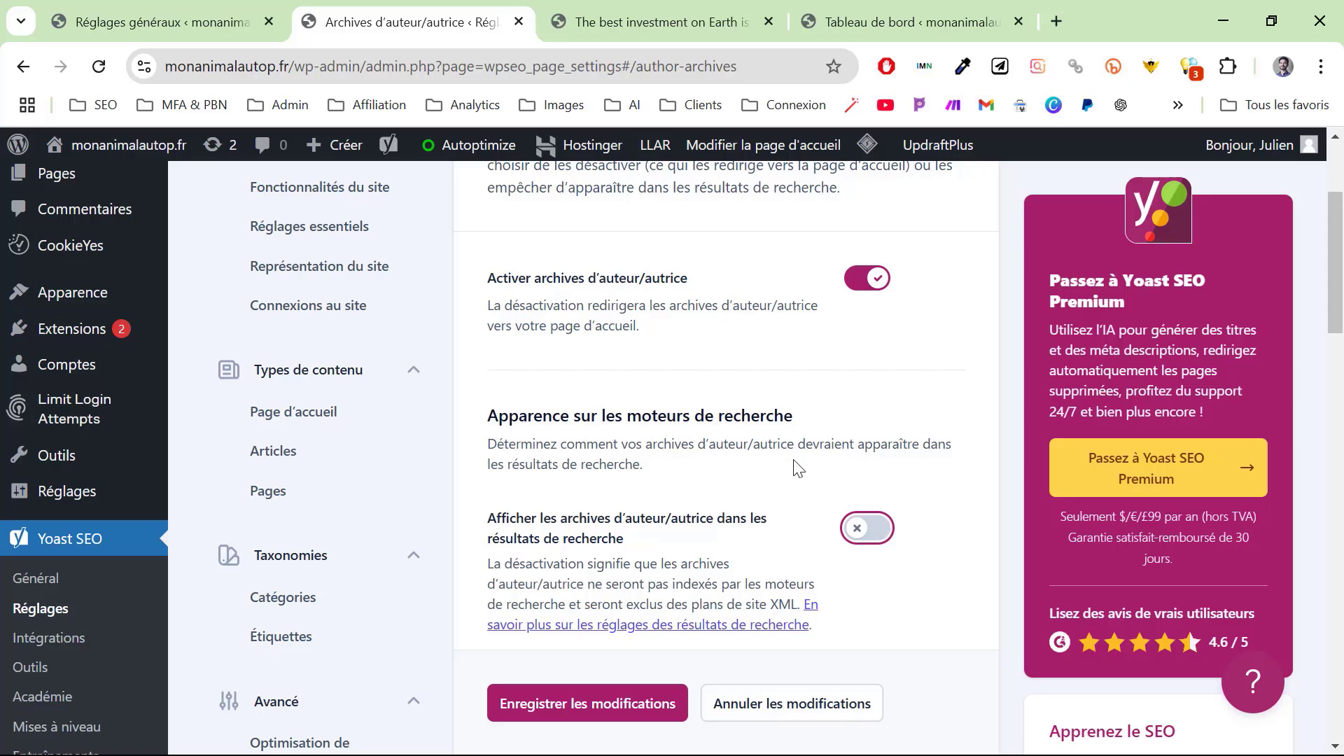
{"action": "scroll", "coordinate": [795, 468], "scroll_direction": "down", "scroll_amount": 8}
{"action": "left_click", "coordinate": [825, 403]}
{"action": "key", "text": "BackSpace"}
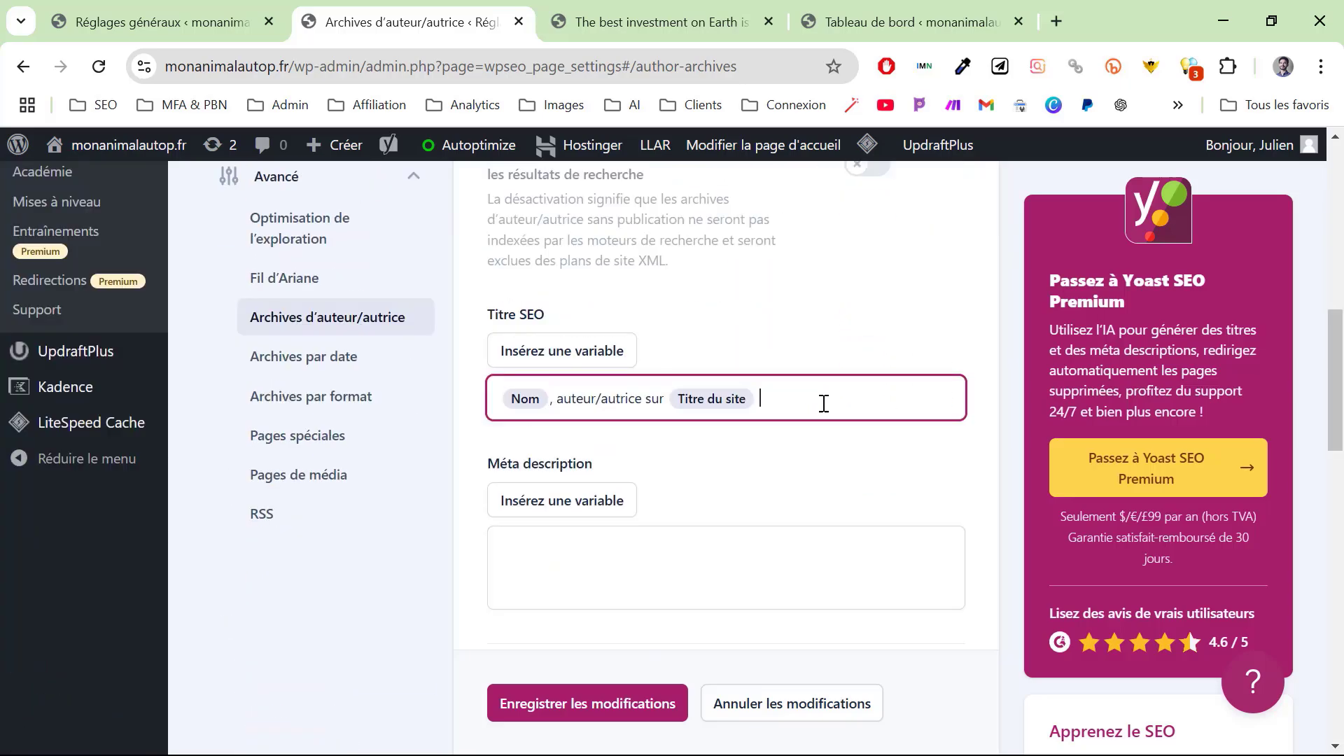
{"action": "scroll", "coordinate": [677, 520], "scroll_direction": "down", "scroll_amount": 15}
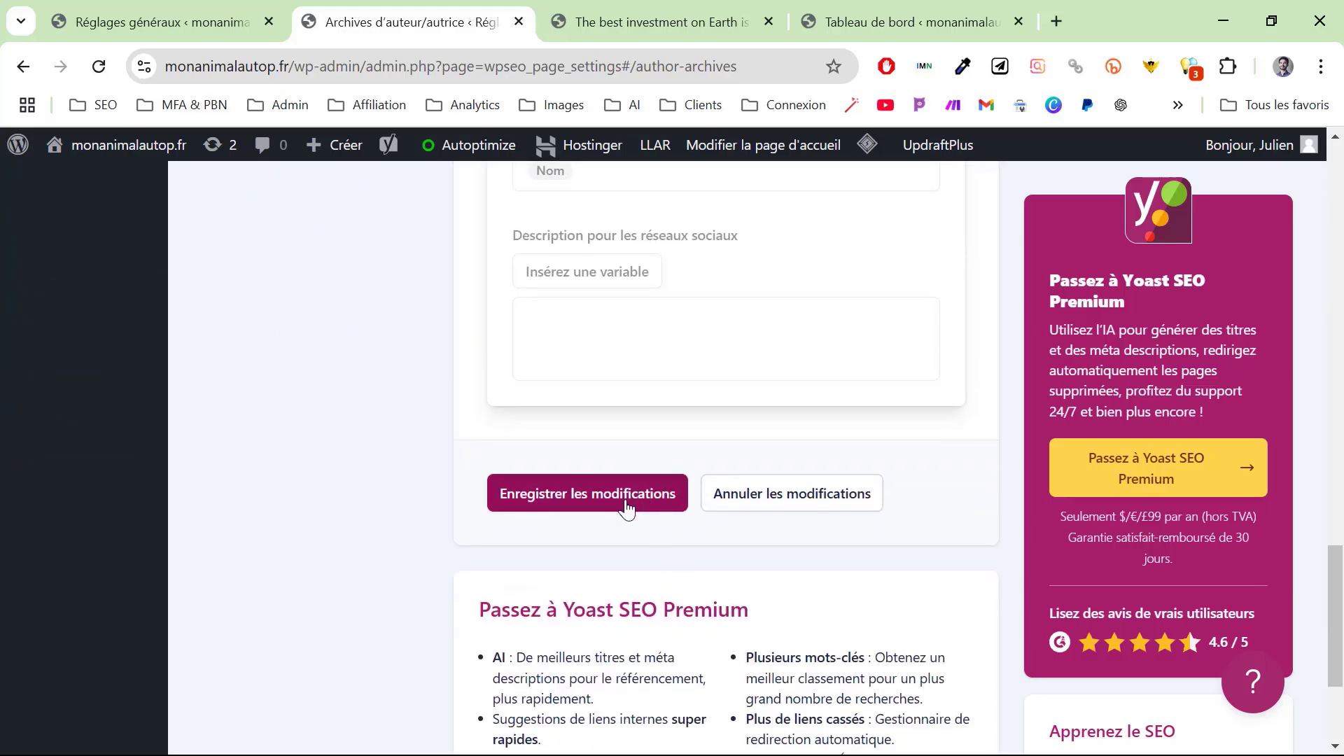
{"action": "left_click", "coordinate": [630, 502]}
Disable the date archives in the Archives par date settings and save the changes.
{"action": "scroll", "coordinate": [400, 455], "scroll_direction": "up", "scroll_amount": 10}
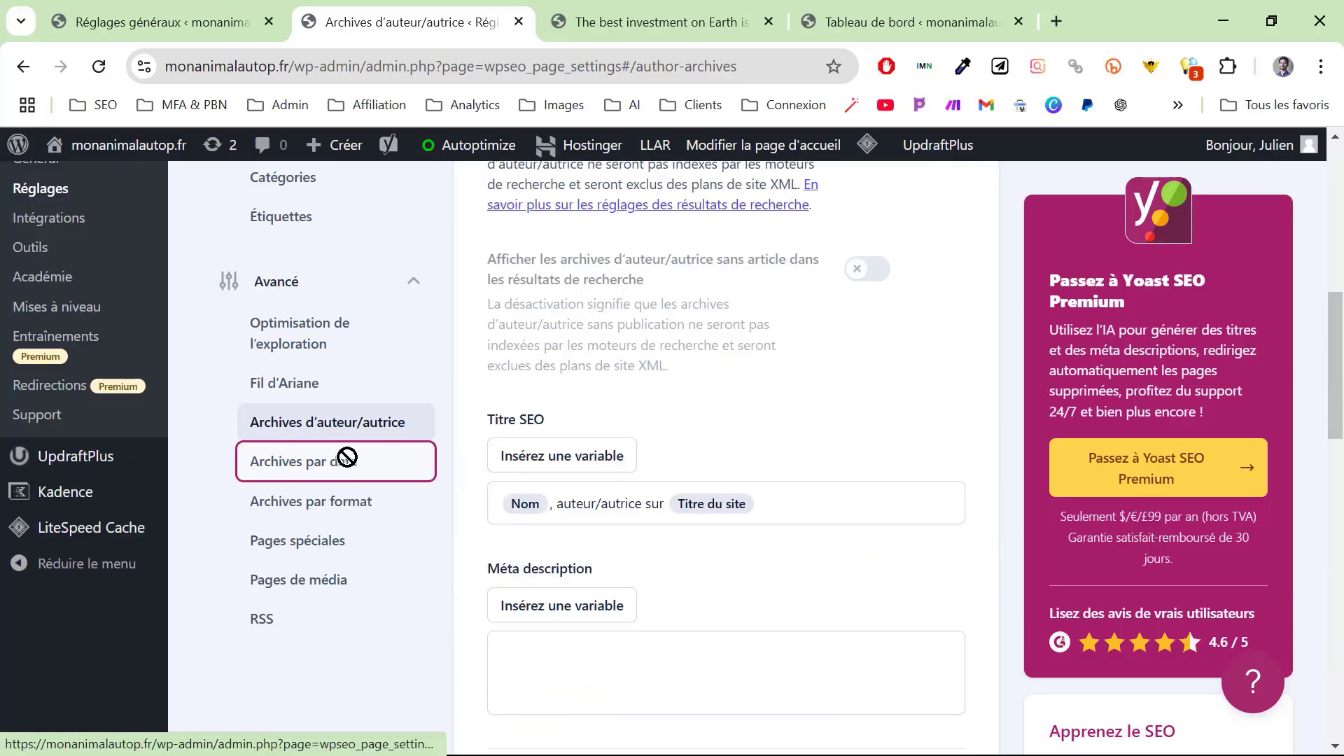
{"action": "left_click", "coordinate": [350, 469]}
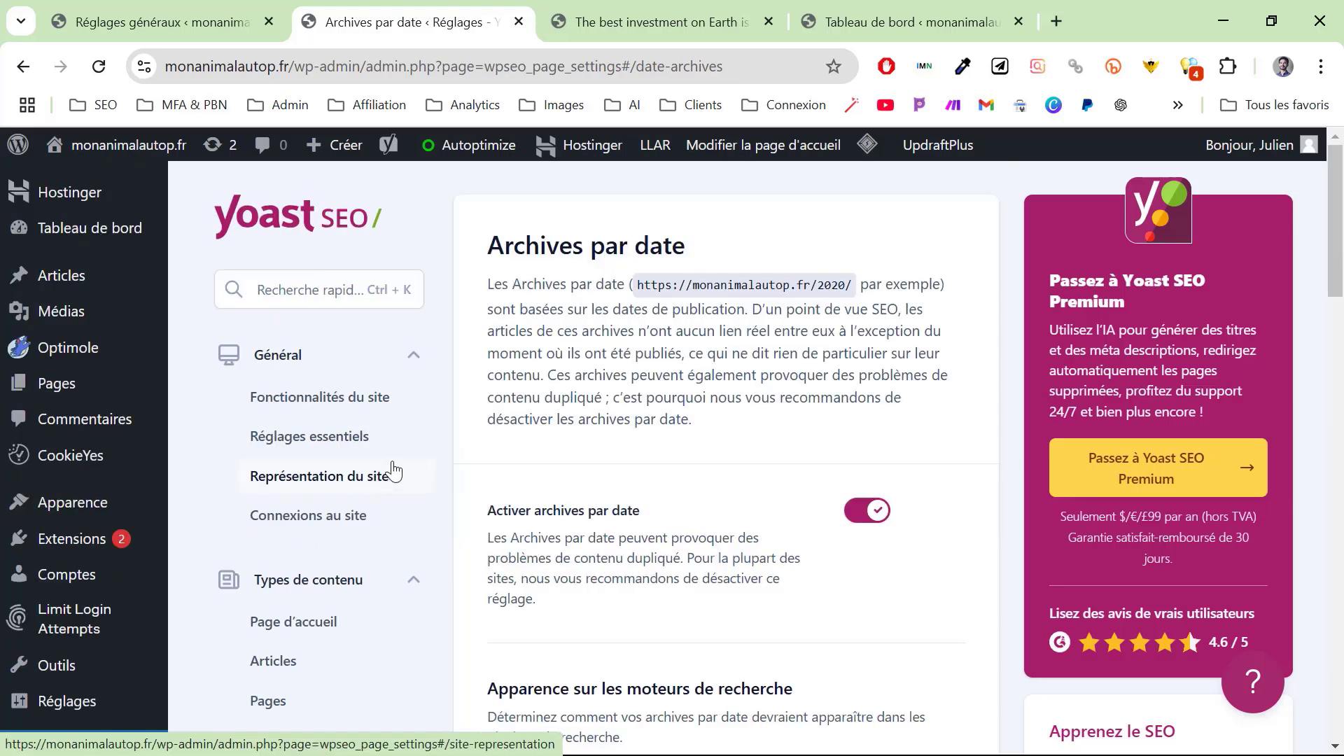
{"action": "left_click", "coordinate": [868, 510]}
{"action": "scroll", "coordinate": [939, 486], "scroll_direction": "down", "scroll_amount": 6}
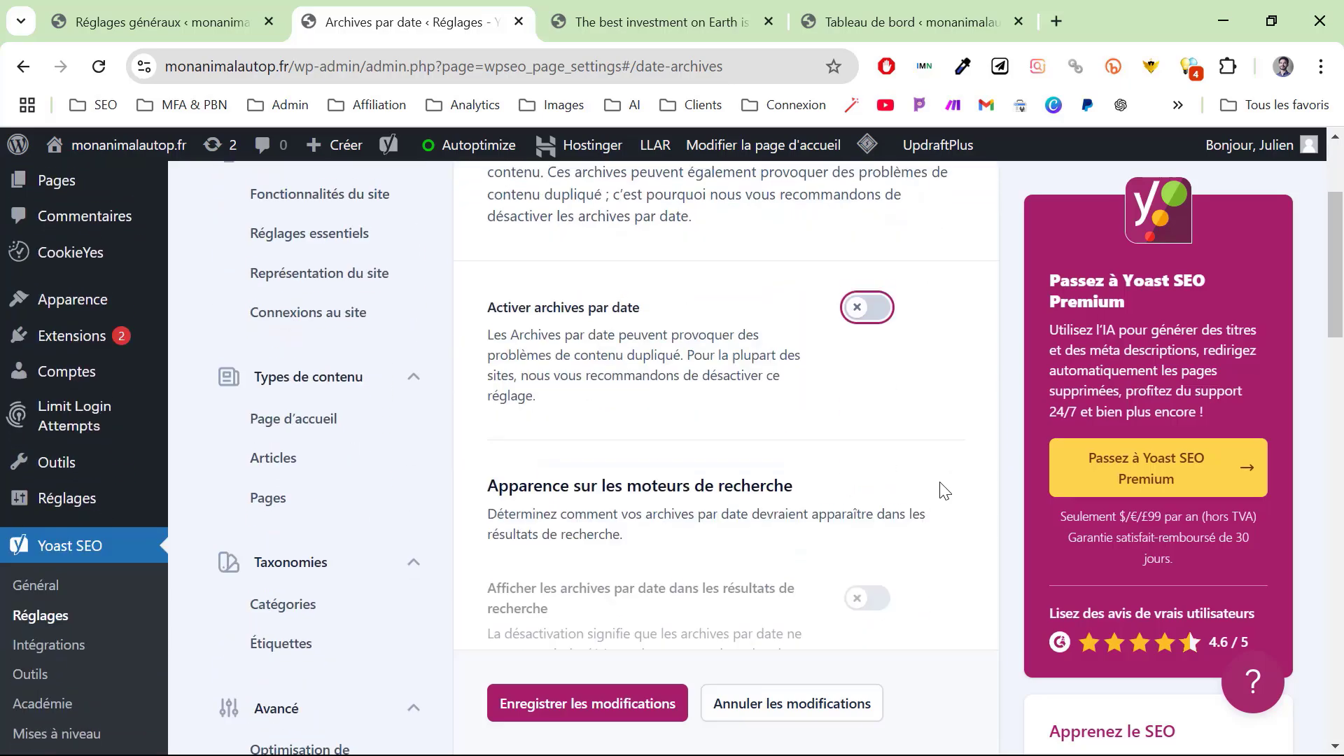
{"action": "left_click", "coordinate": [619, 714]}
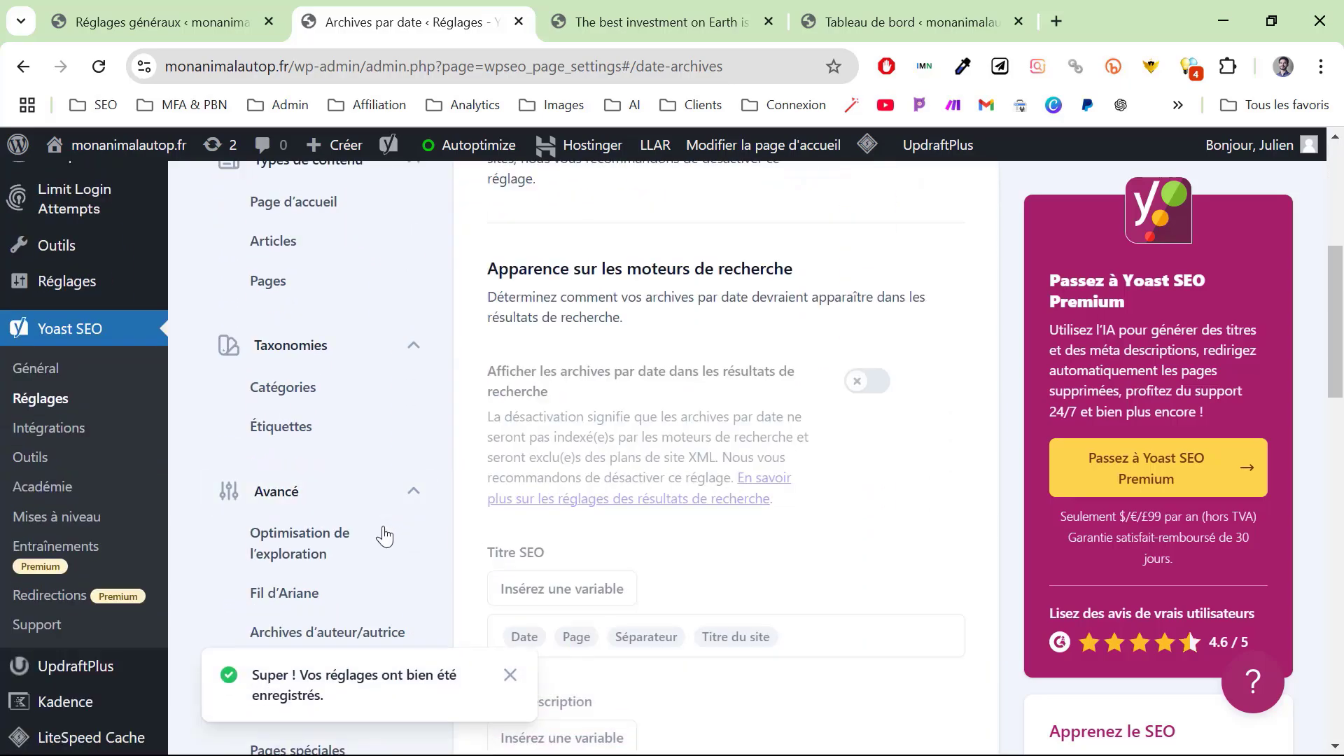
Disable the format-based archives in the Archives par format settings and save the changes.
{"action": "scroll", "coordinate": [301, 420], "scroll_direction": "down", "scroll_amount": 4}
{"action": "left_click", "coordinate": [300, 392]}
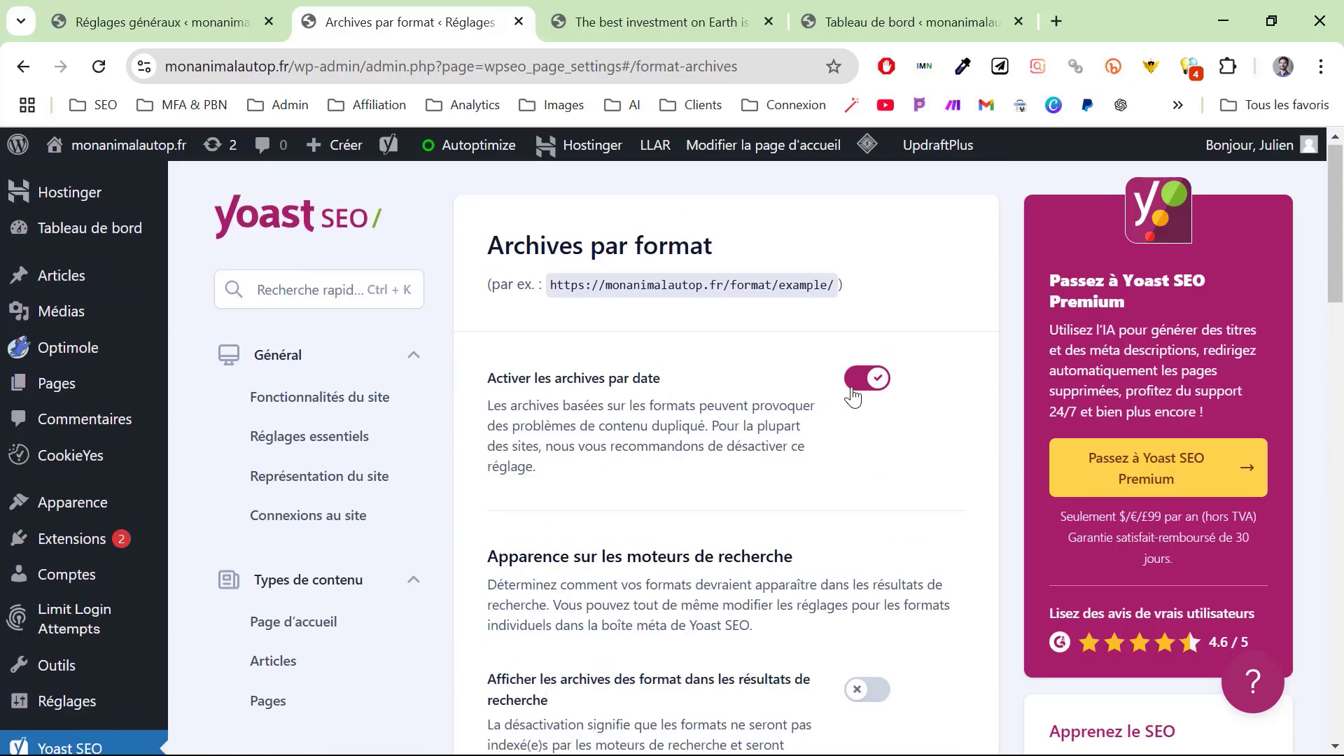
{"action": "left_click", "coordinate": [867, 378]}
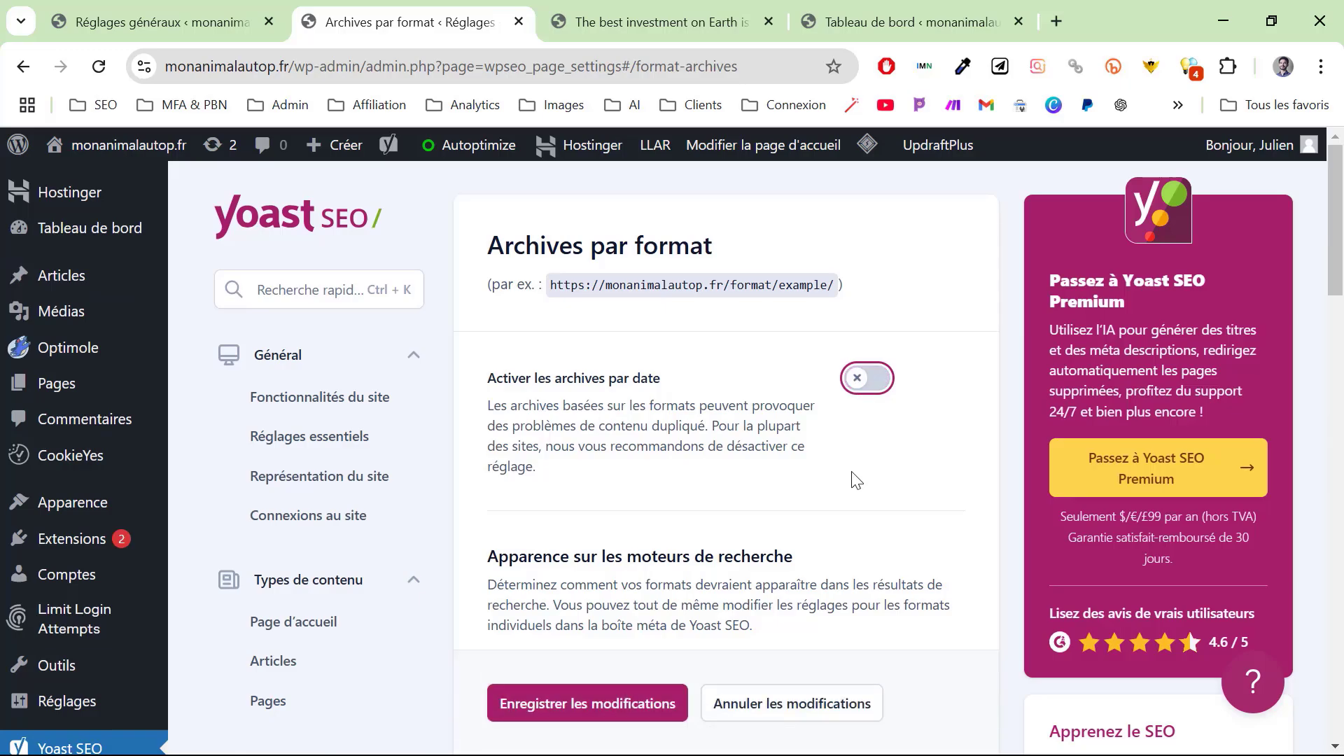
{"action": "scroll", "coordinate": [854, 476], "scroll_direction": "down", "scroll_amount": 12}
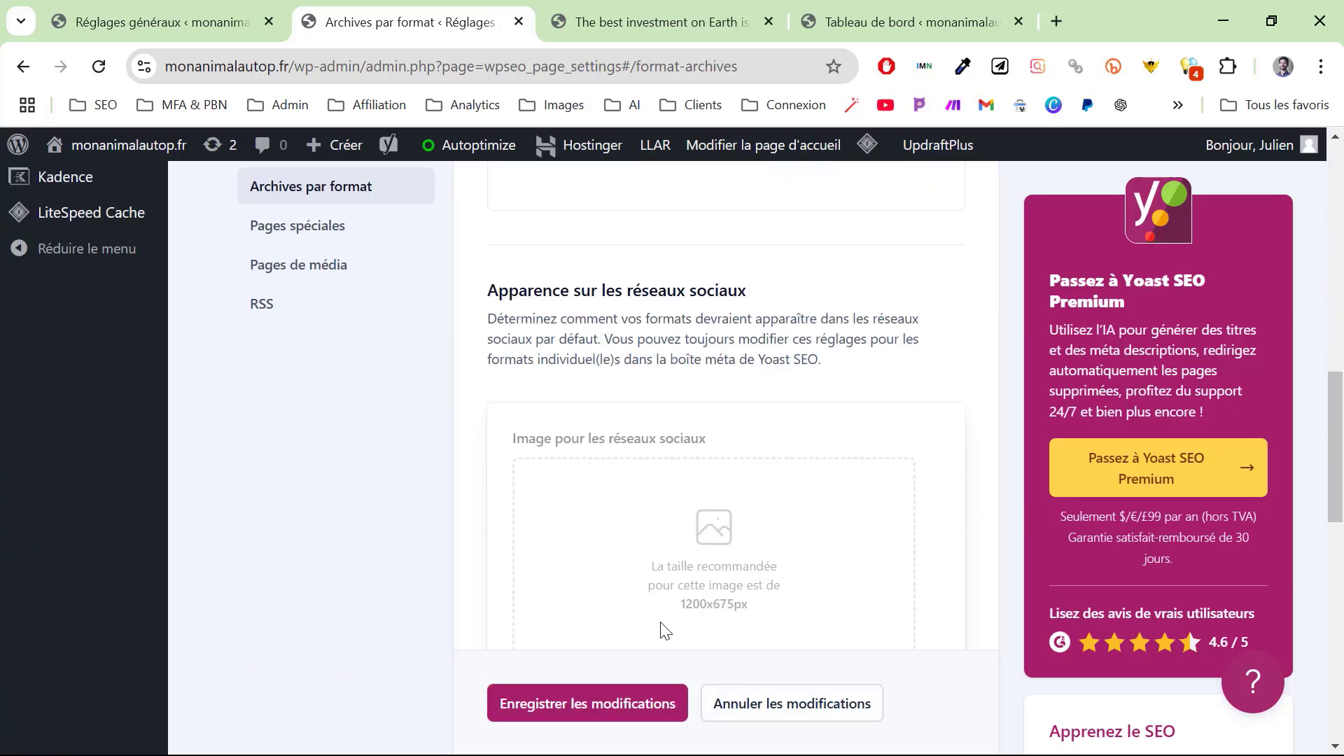
{"action": "left_click", "coordinate": [615, 703]}
In Pages spéciales, shorten the internal search page title to "Vous avez cherché" plus Phrase de recherche, and save the changes.
{"action": "scroll", "coordinate": [609, 630], "scroll_direction": "up", "scroll_amount": 5}
{"action": "left_click", "coordinate": [420, 543]}
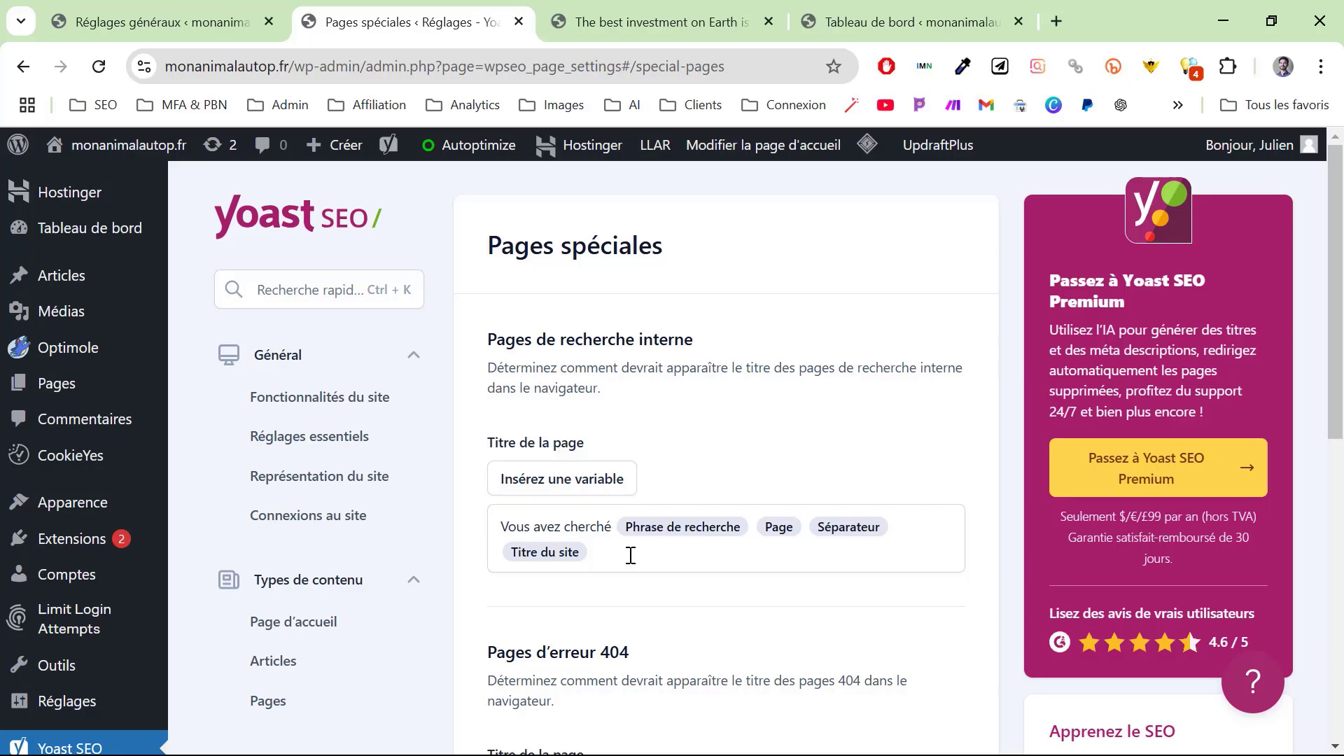
{"action": "left_click", "coordinate": [630, 556]}
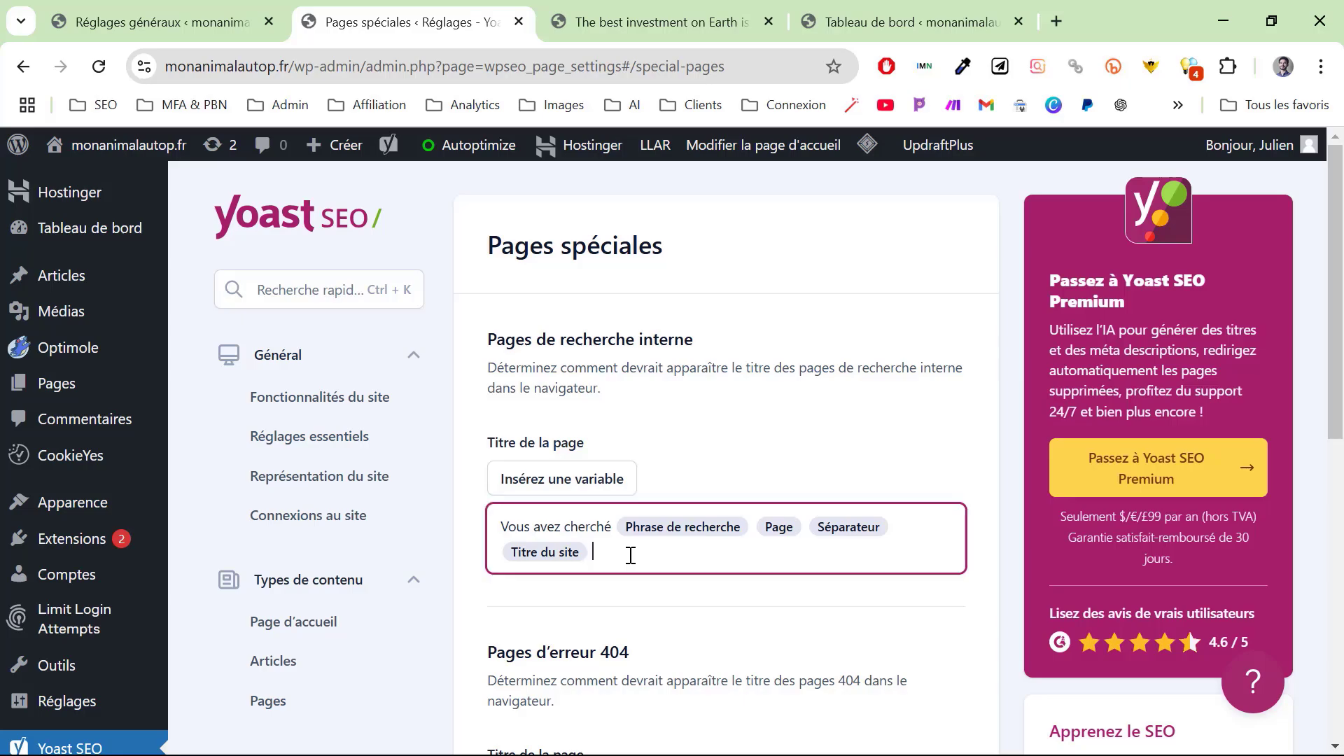
{"action": "key", "text": "BackSpace"}
{"action": "key", "text": "BackSpace"}
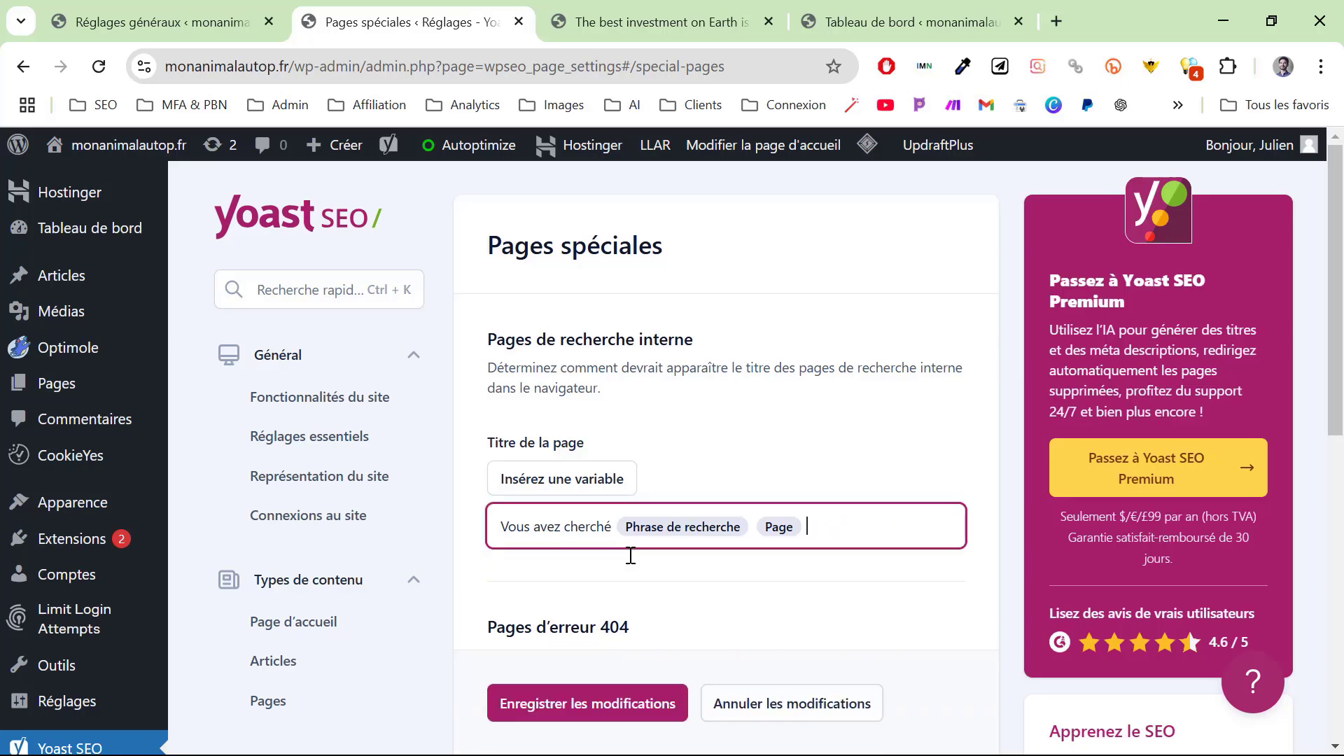
{"action": "key", "text": "BackSpace"}
{"action": "scroll", "coordinate": [658, 420], "scroll_direction": "down", "scroll_amount": 3}
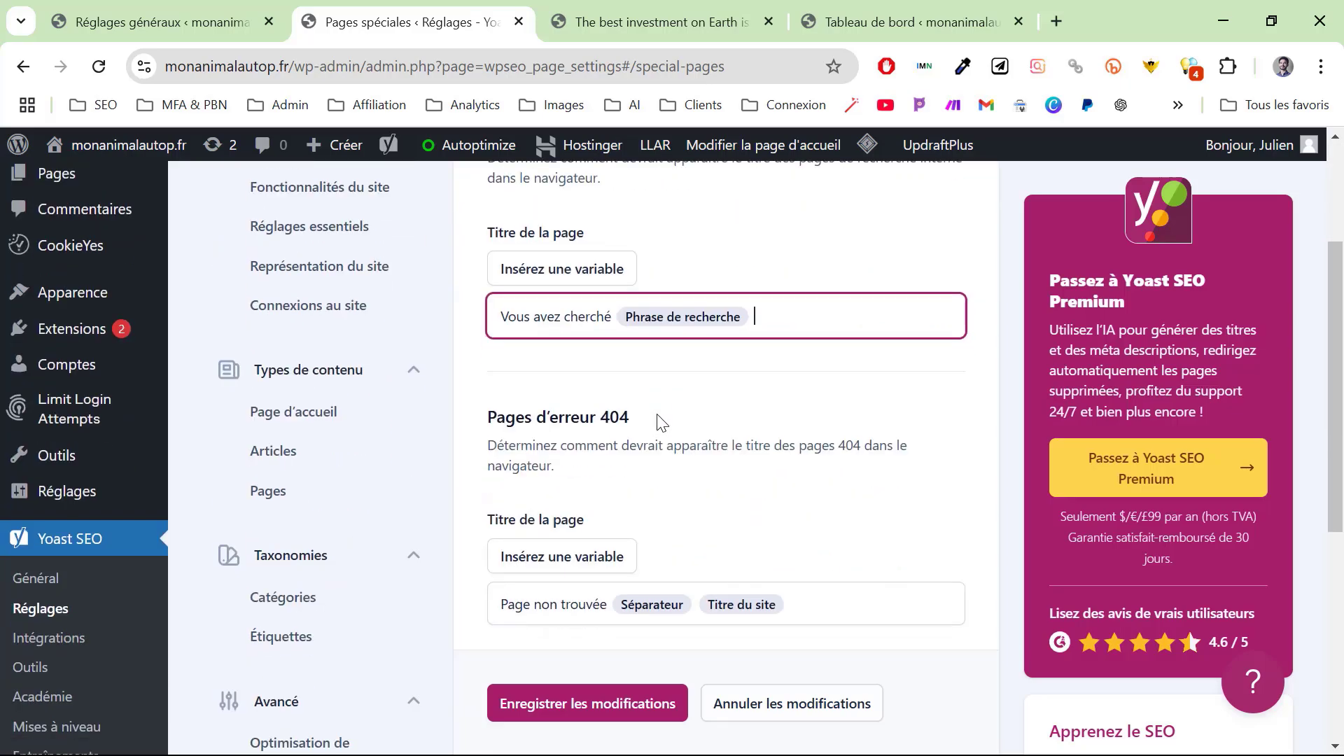
{"action": "scroll", "coordinate": [657, 420], "scroll_direction": "down", "scroll_amount": 4}
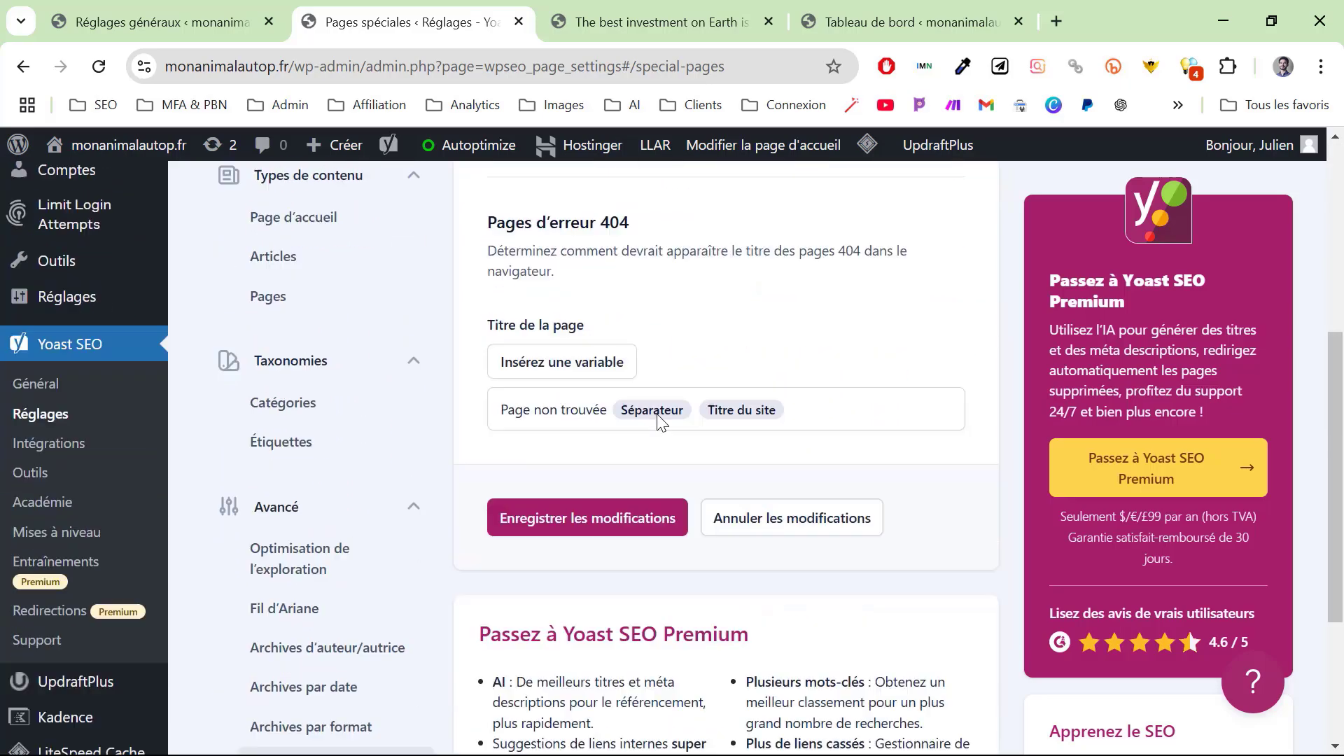
{"action": "scroll", "coordinate": [637, 505], "scroll_direction": "up", "scroll_amount": 1}
{"action": "left_click", "coordinate": [616, 521]}
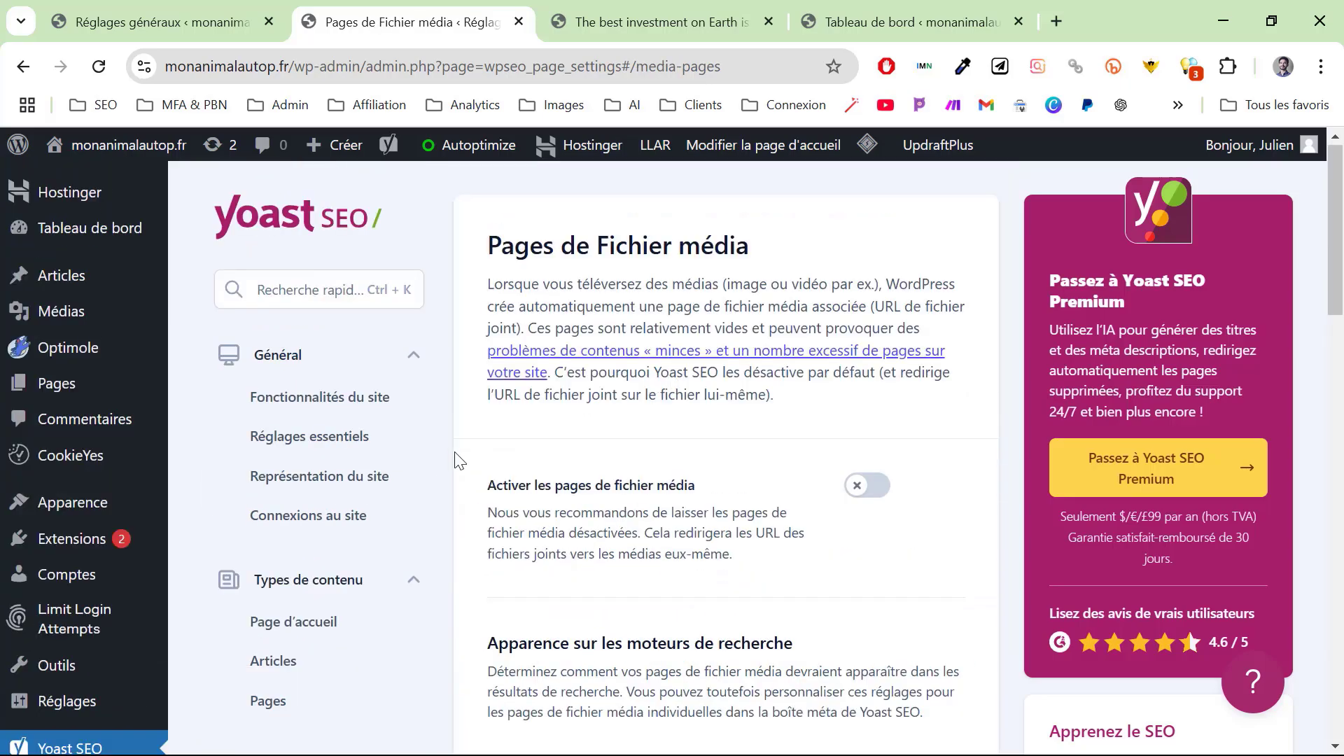
Review the Yoast SEO advanced settings for media pages (Pages de média) and RSS, including the available RSS variables.
{"action": "scroll", "coordinate": [336, 539], "scroll_direction": "down", "scroll_amount": 6}
{"action": "scroll", "coordinate": [338, 543], "scroll_direction": "down", "scroll_amount": 5}
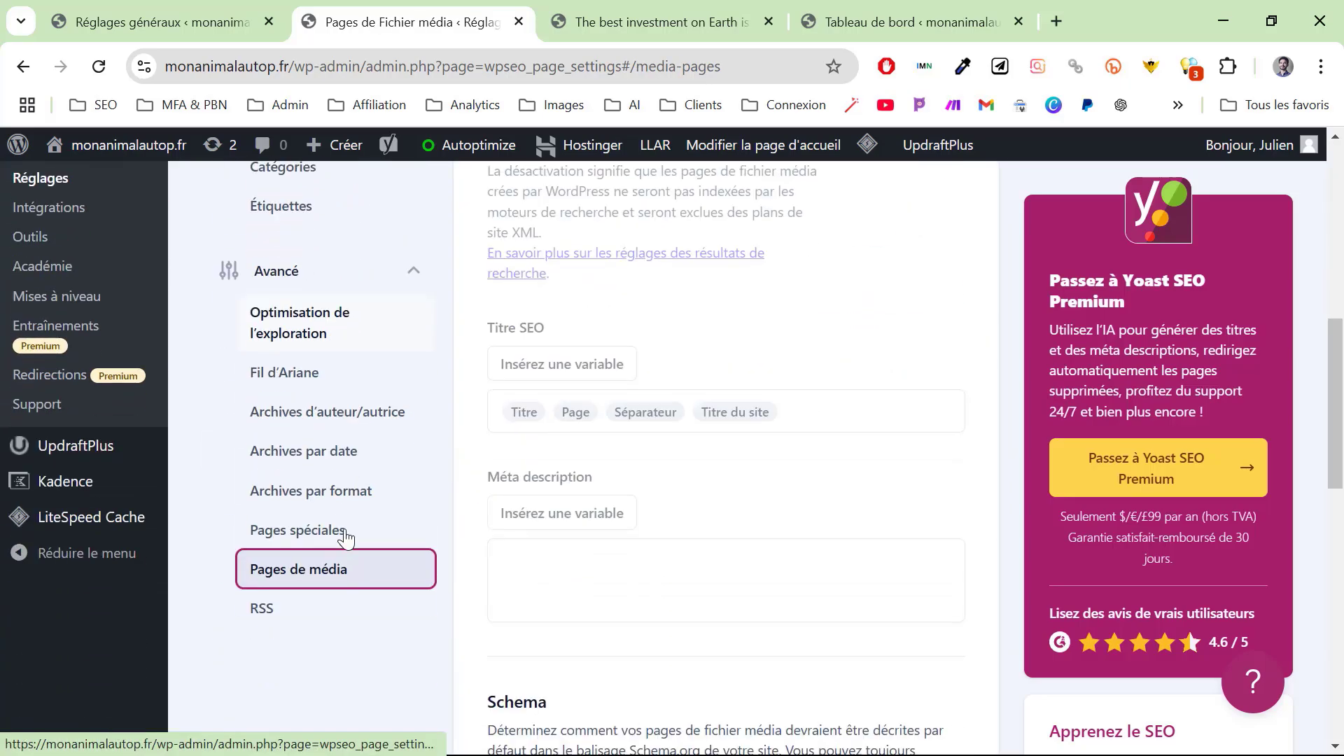
{"action": "left_click", "coordinate": [271, 518]}
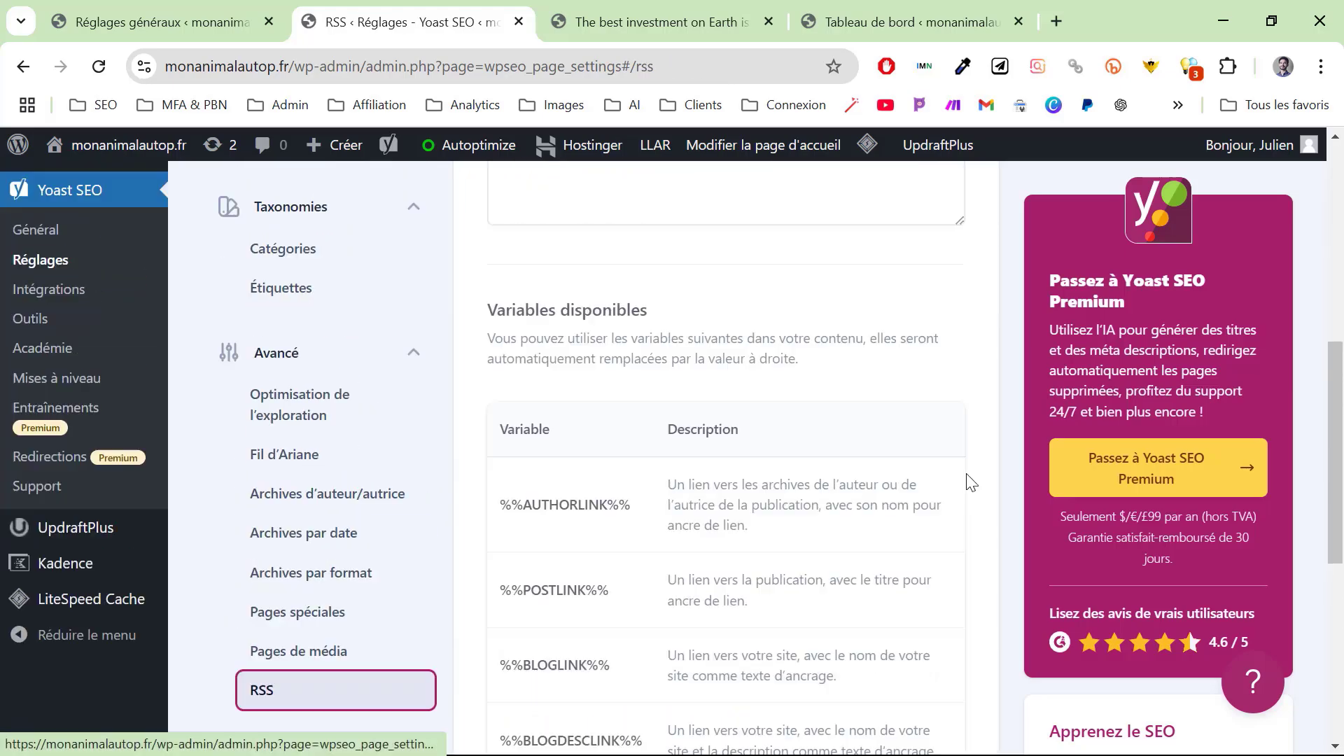
{"action": "scroll", "coordinate": [966, 480], "scroll_direction": "down", "scroll_amount": 5}
{"action": "scroll", "coordinate": [735, 478], "scroll_direction": "down", "scroll_amount": 5}
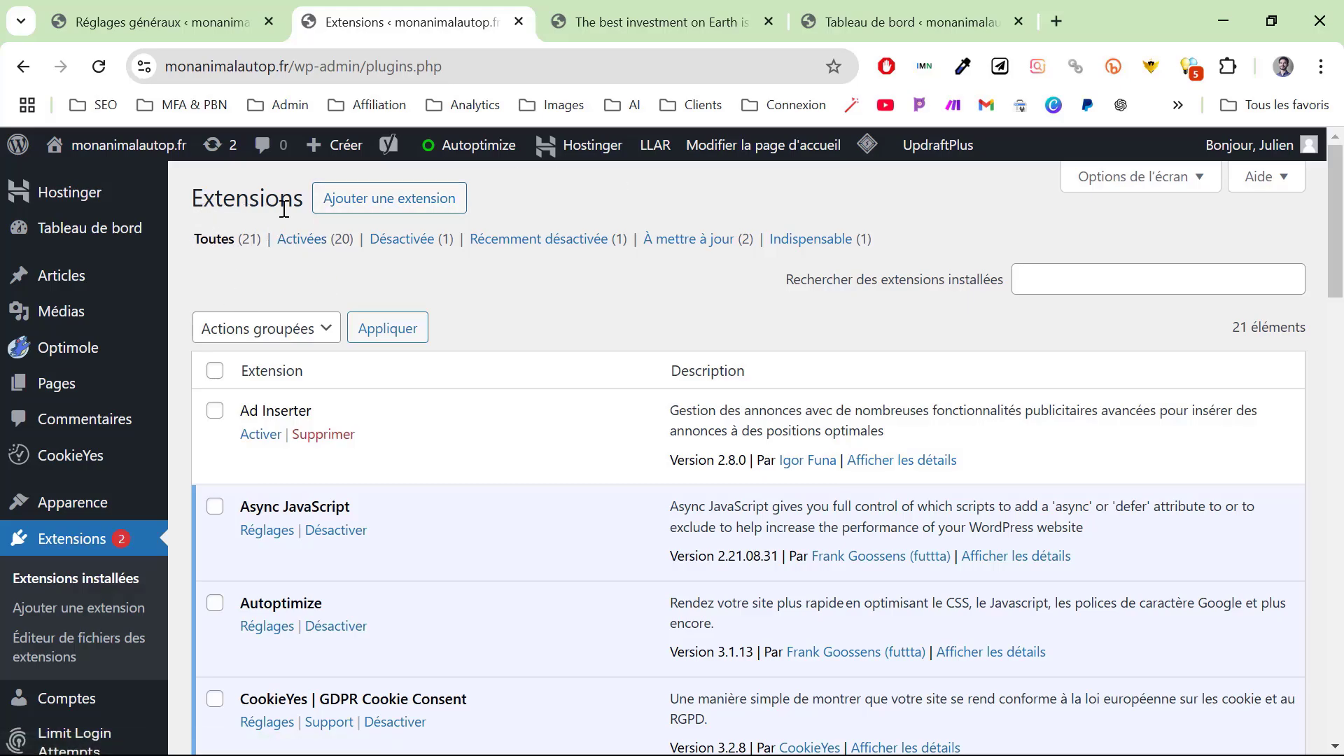
Bulk-update the outdated extensions Kadence Blocks and Modèles de démarrage par Kadence WP, and return to the full extensions list.
{"action": "left_click", "coordinate": [691, 241]}
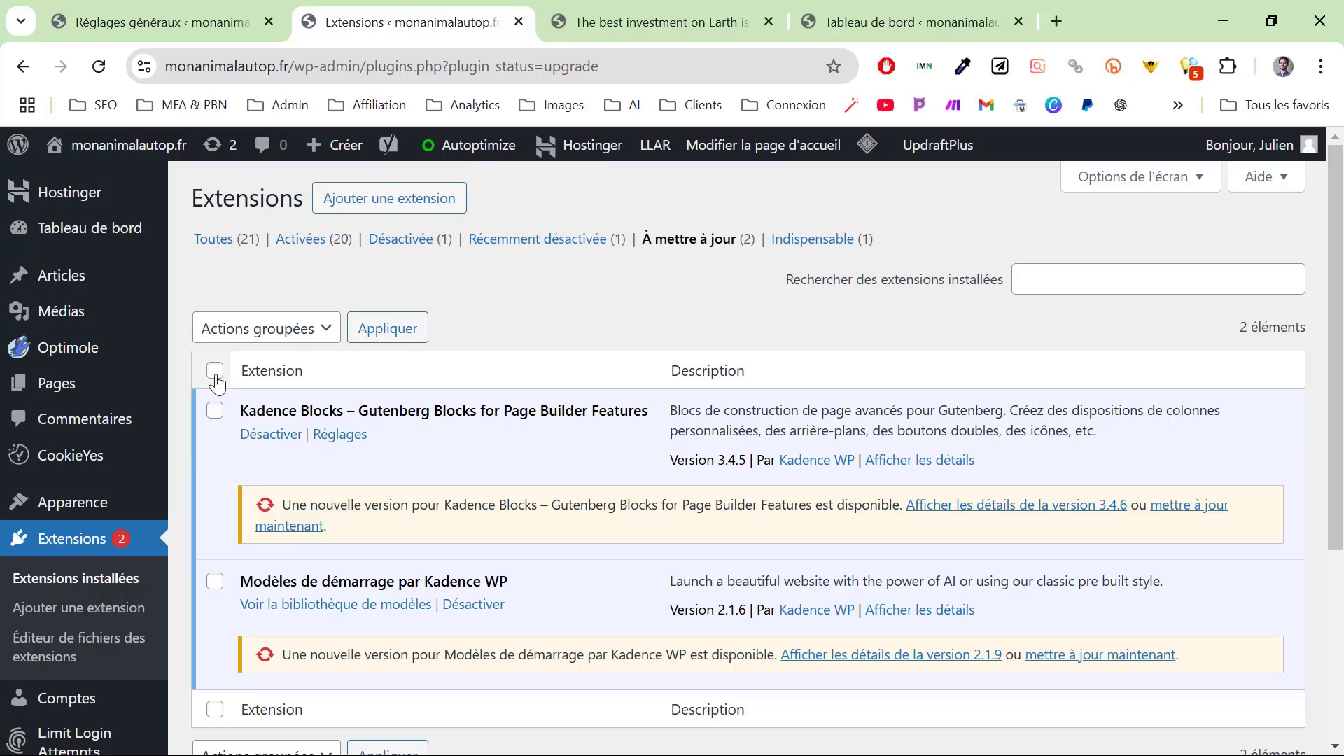
{"action": "left_click", "coordinate": [215, 371]}
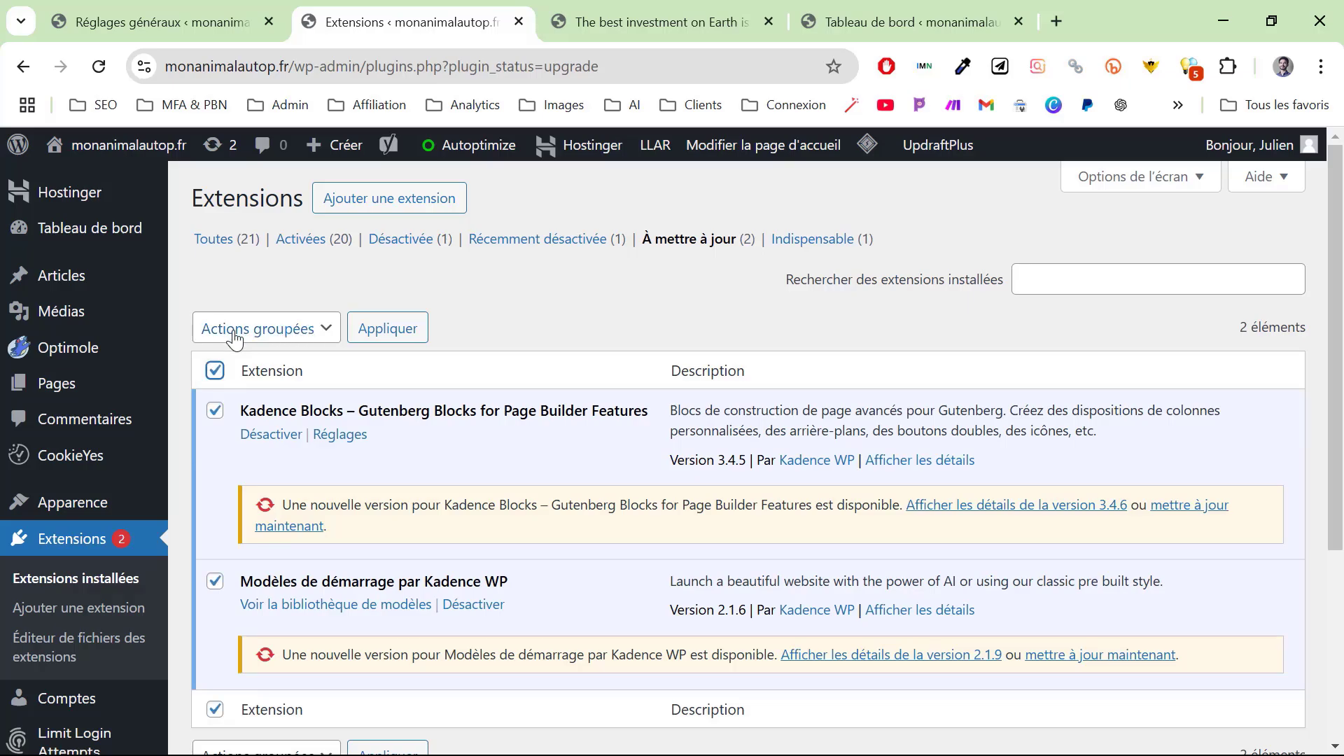
{"action": "left_click", "coordinate": [292, 336]}
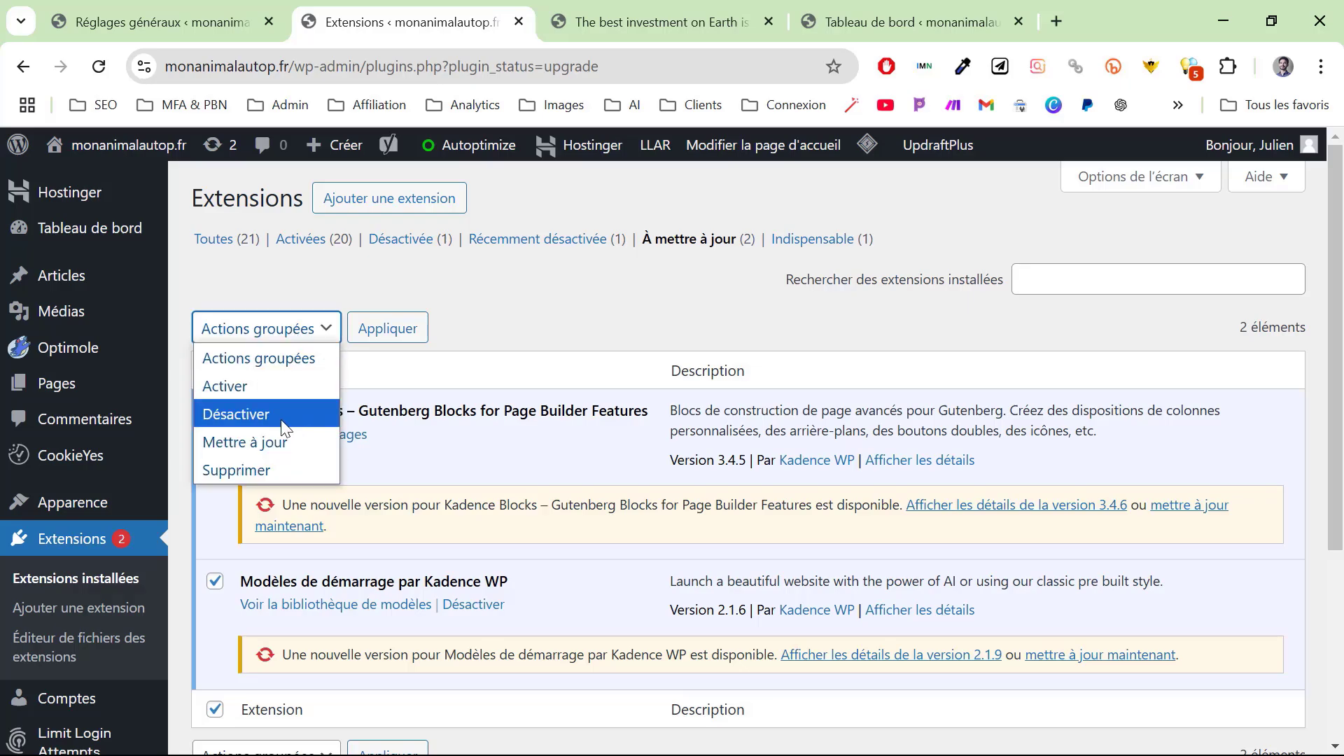
{"action": "left_click", "coordinate": [272, 452]}
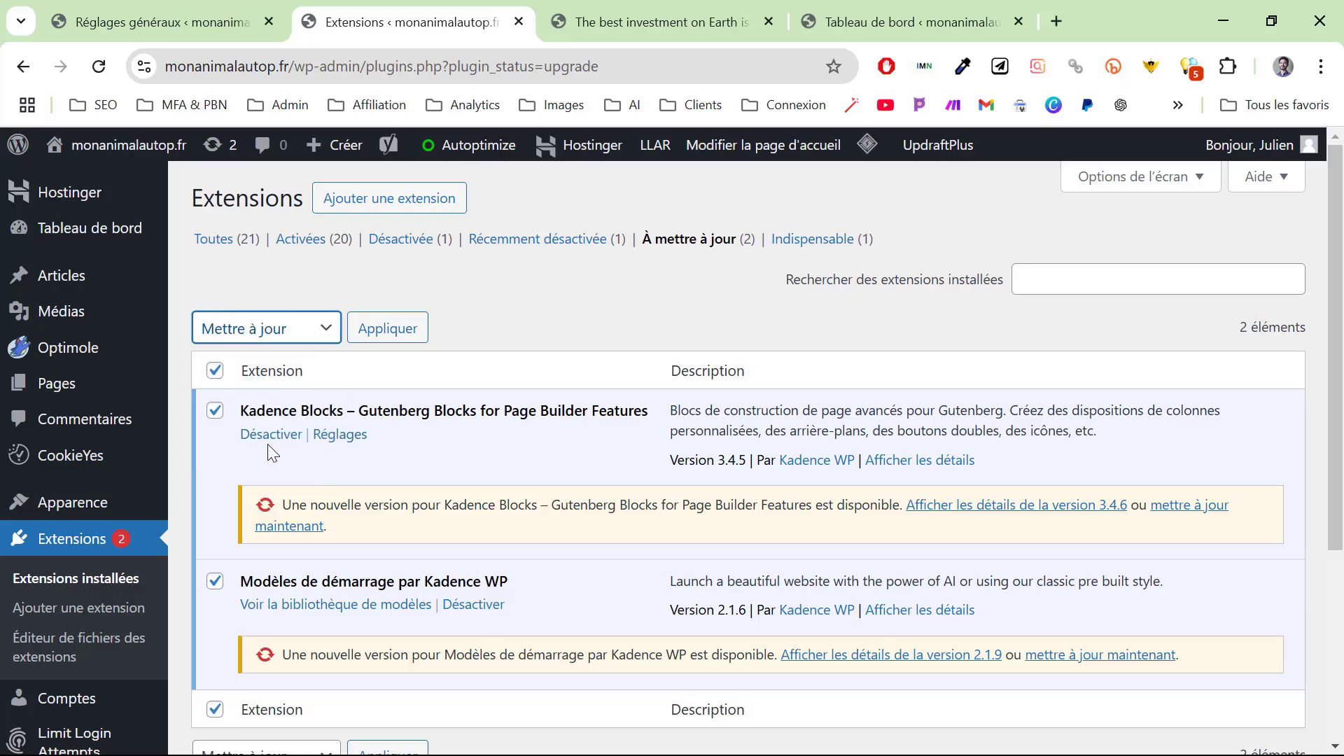
{"action": "left_click", "coordinate": [386, 330]}
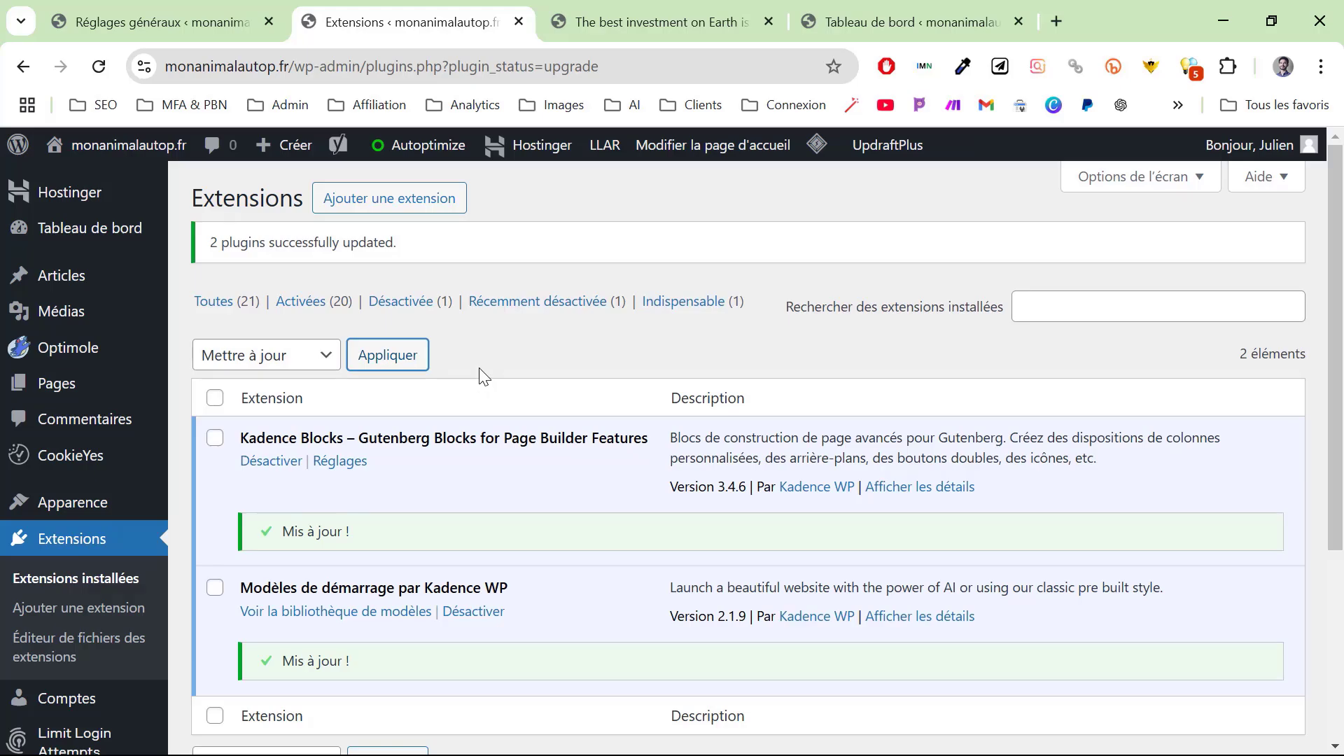
{"action": "left_click", "coordinate": [233, 302]}
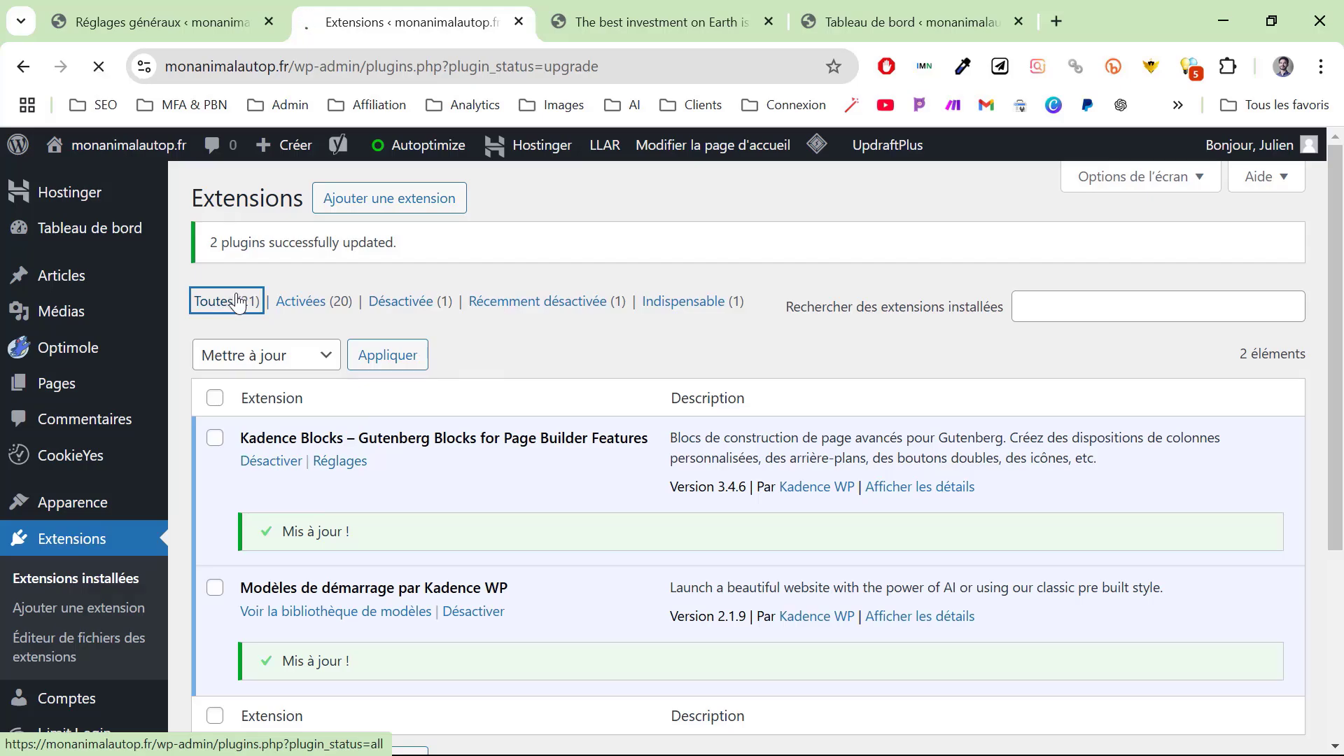